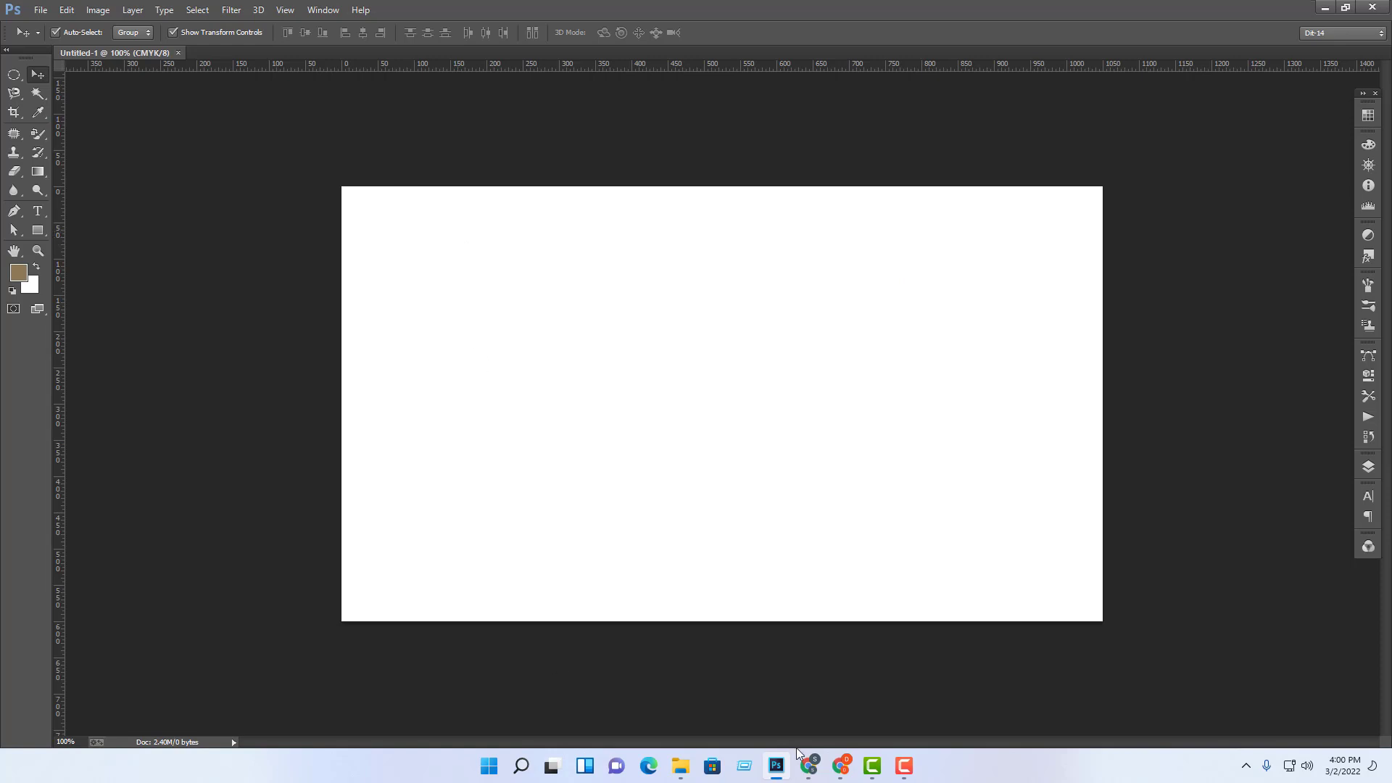
Step: Switch from the blank Photoshop canvas to the Chrome browser
left_click(840, 766)
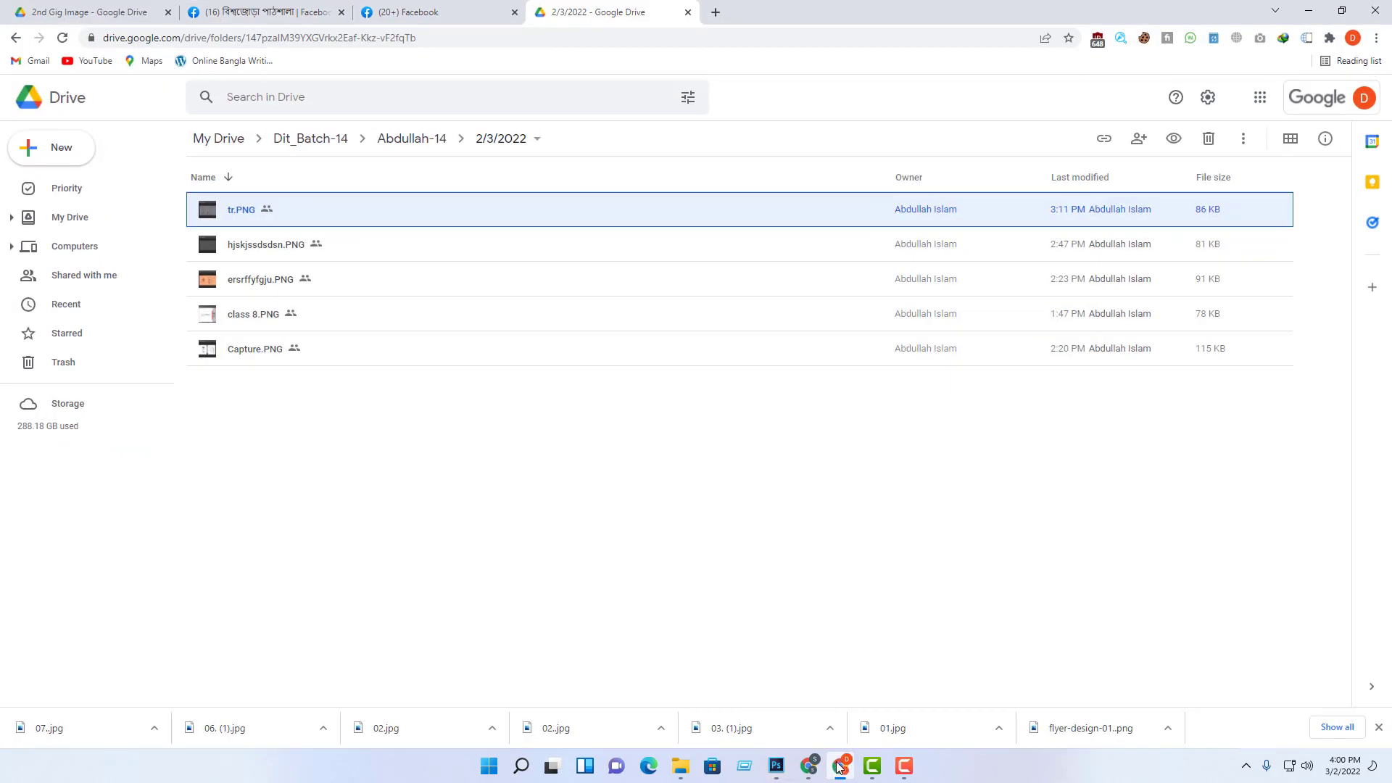
Step: Open flaticon.com in a new browser tab
left_click(715, 11)
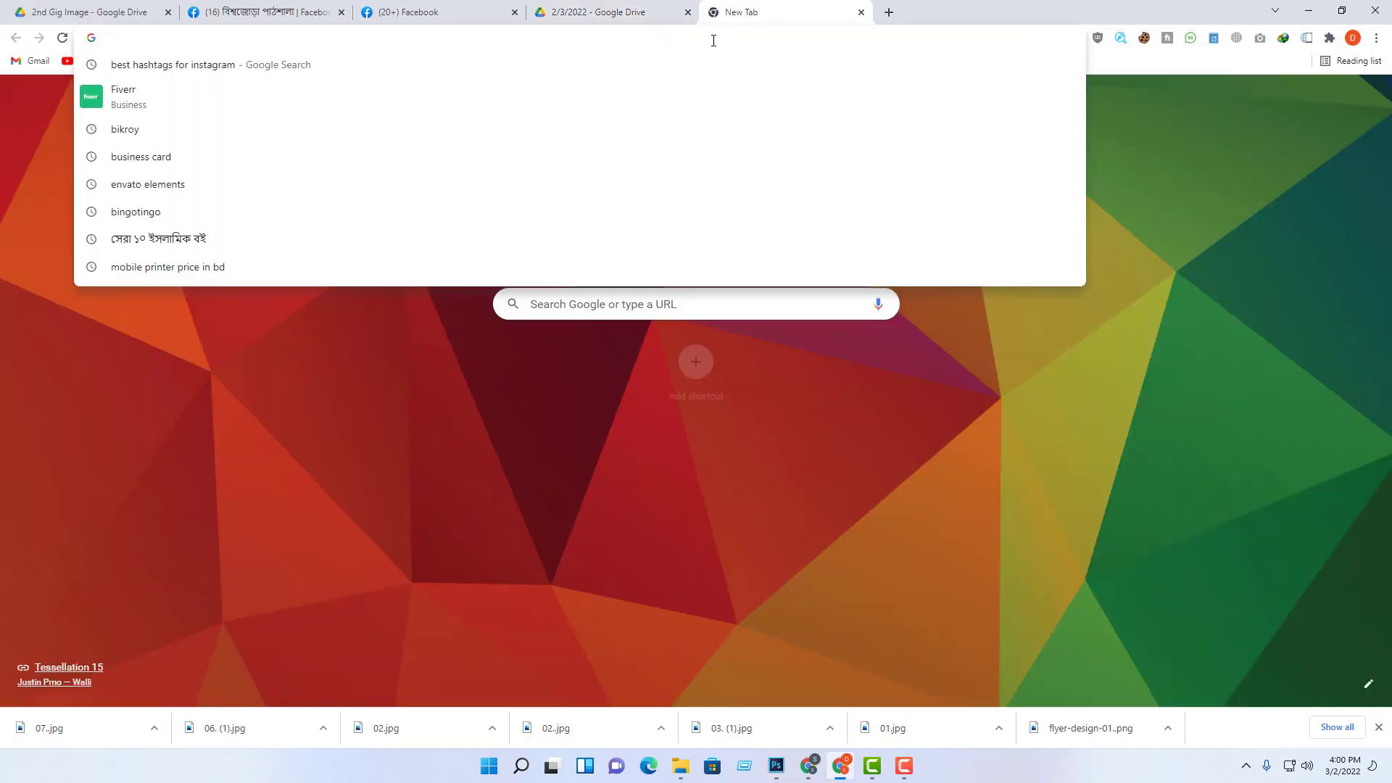
type("flat")
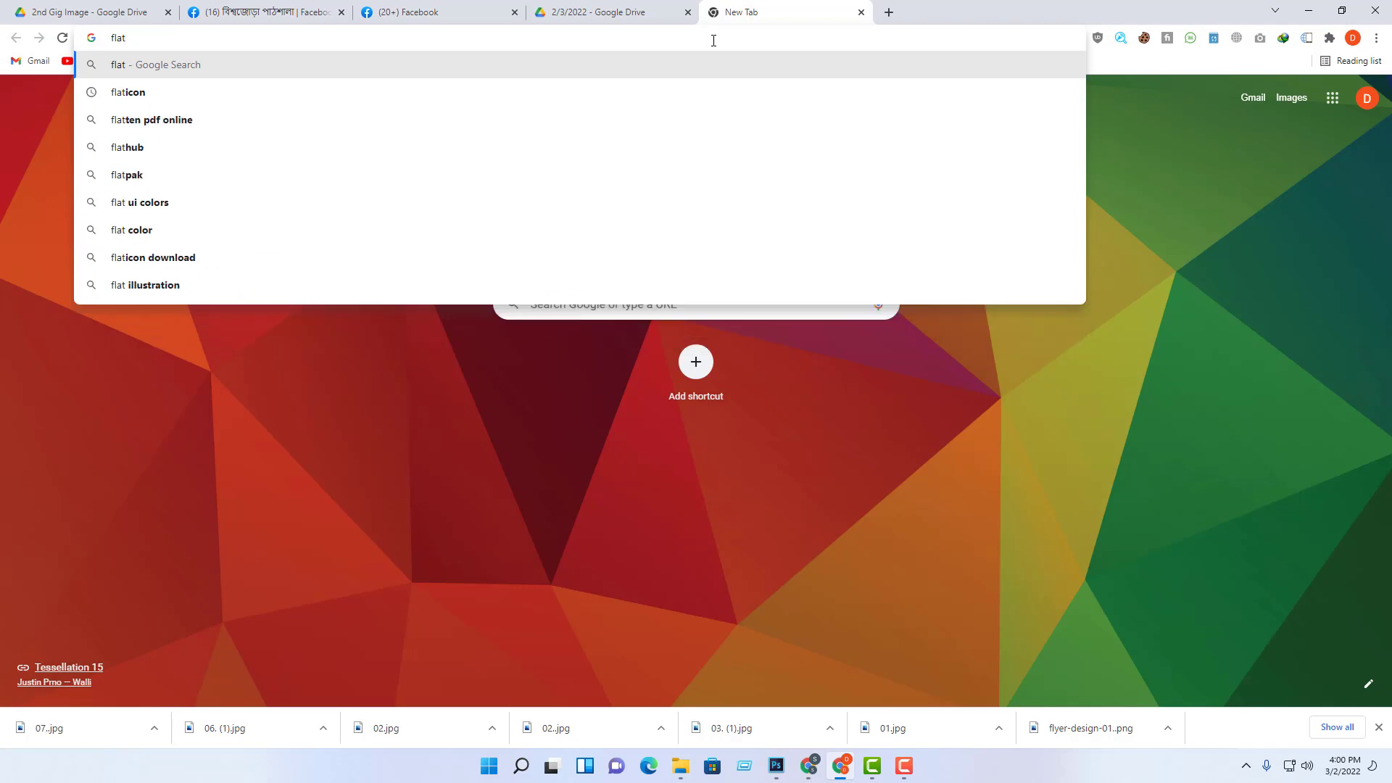
type("icon")
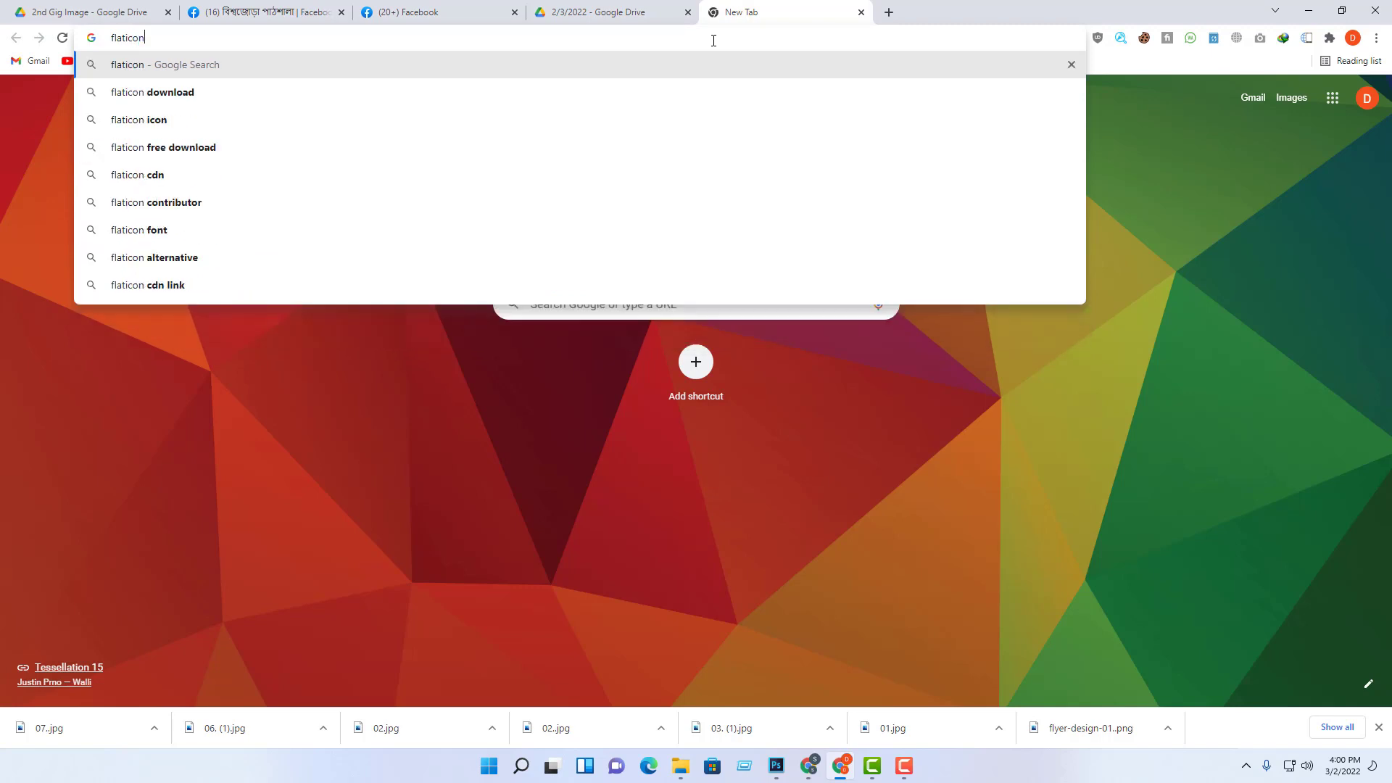
type(".com")
key("Return")
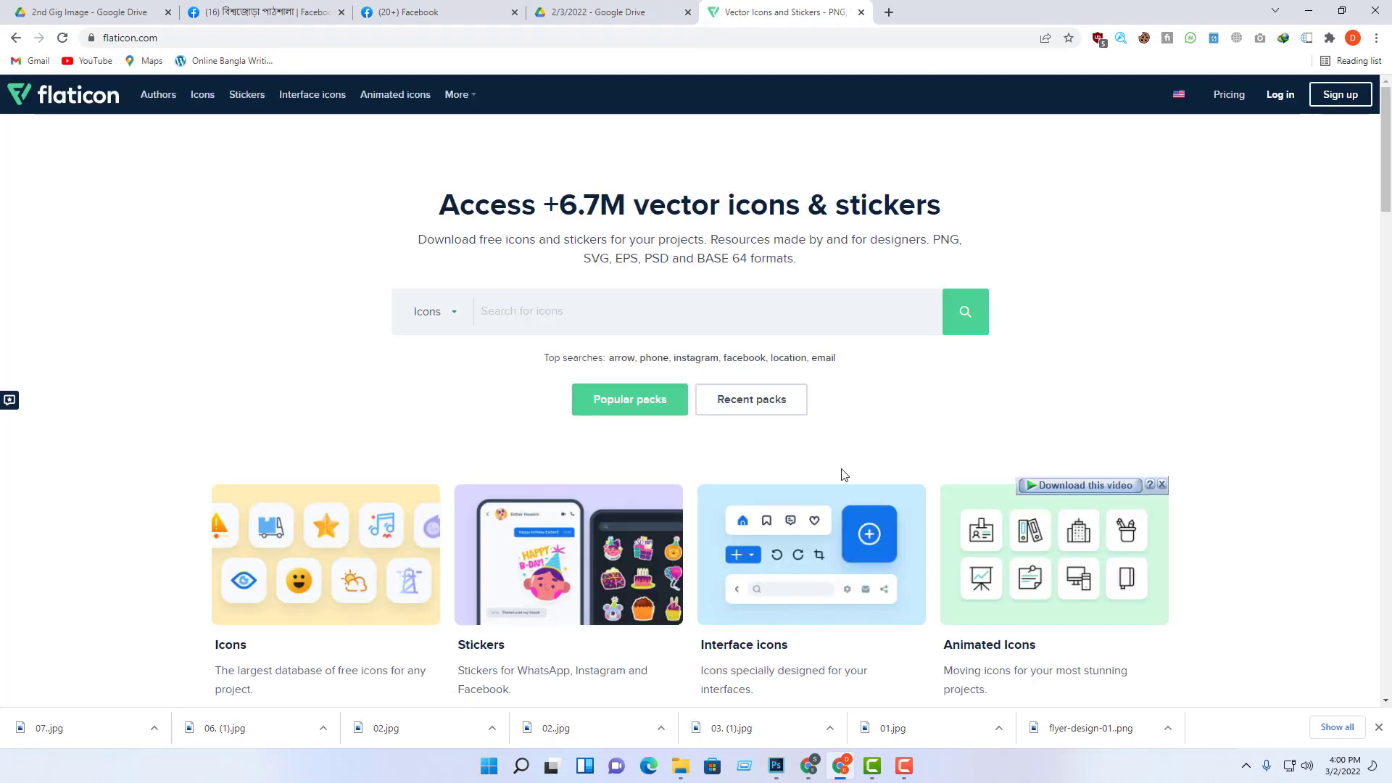
Step: Search Flaticon's icons for 'phone'
scroll(801, 474, "down", 3)
scroll(780, 559, "up", 3)
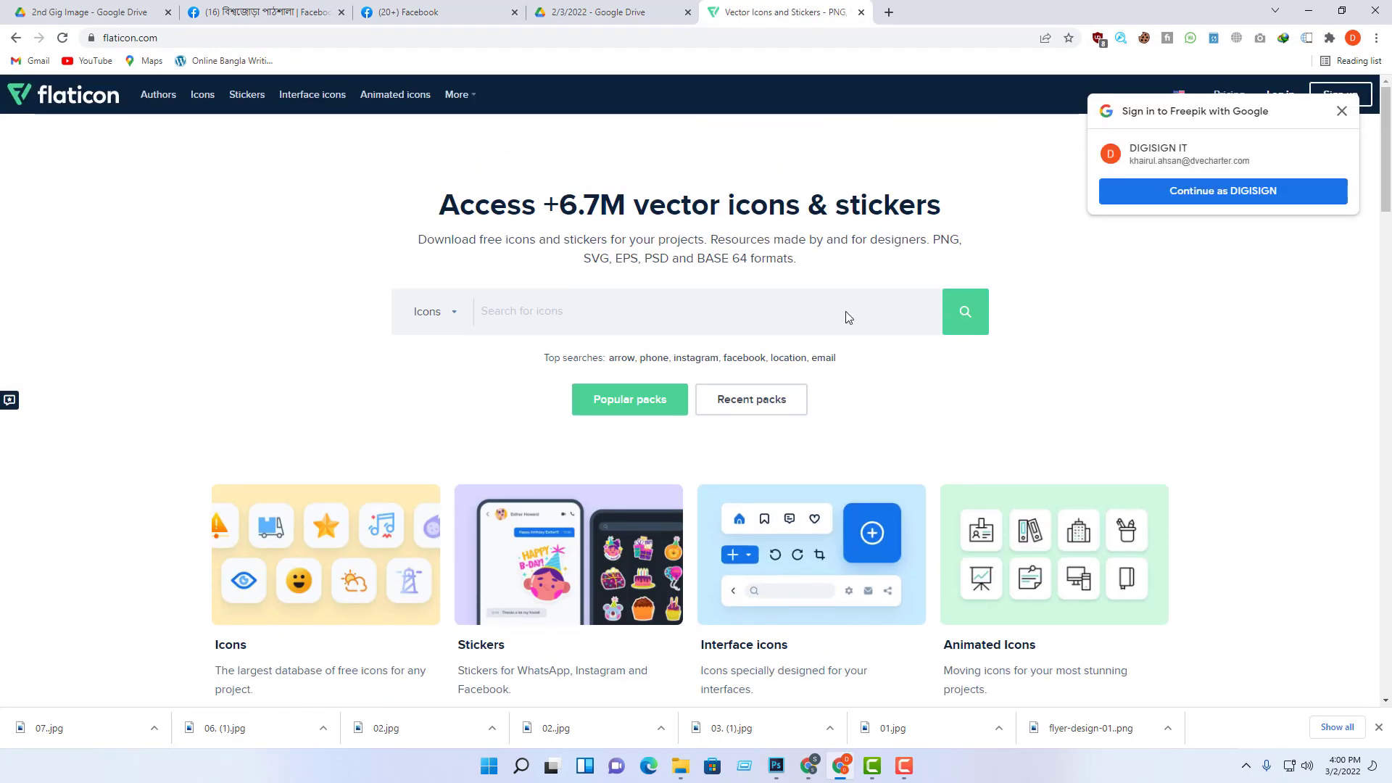
left_click(614, 308)
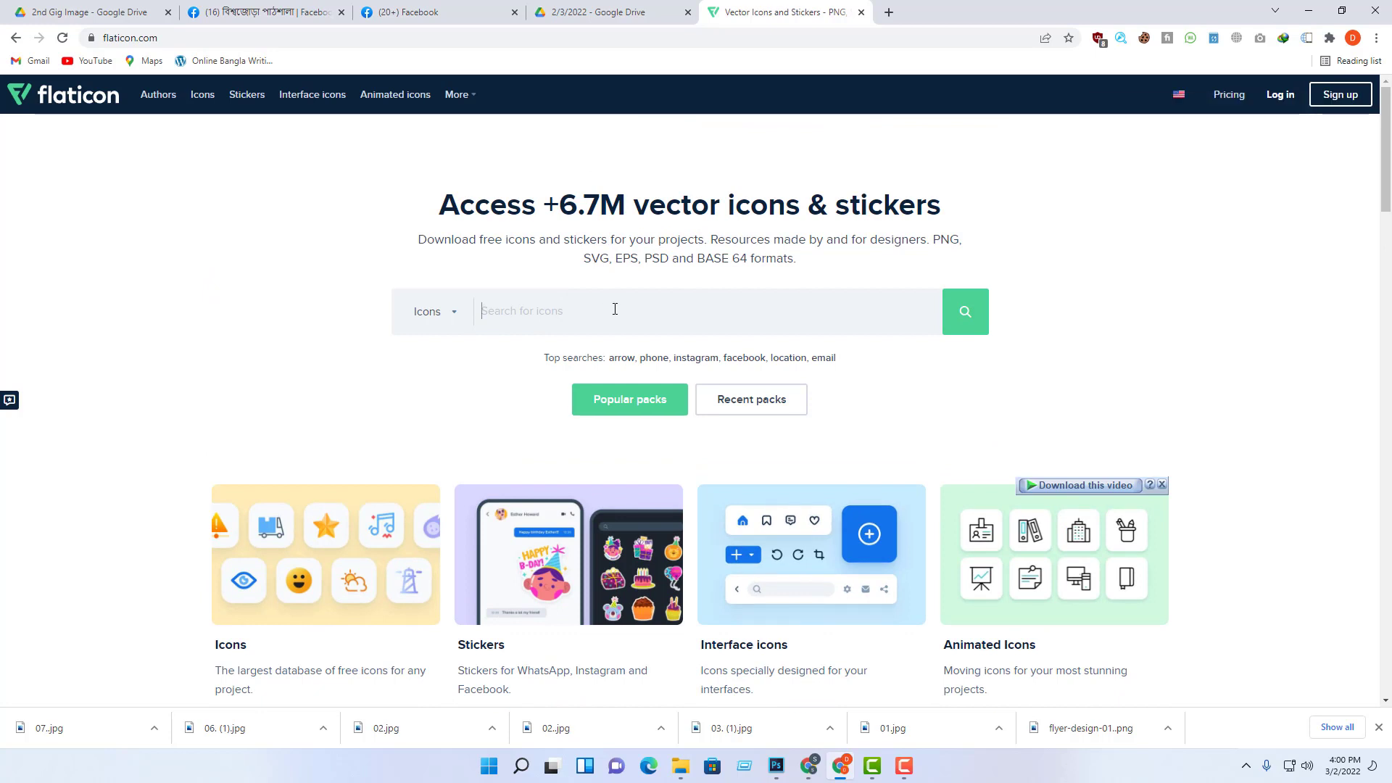
type("phone")
key("Return")
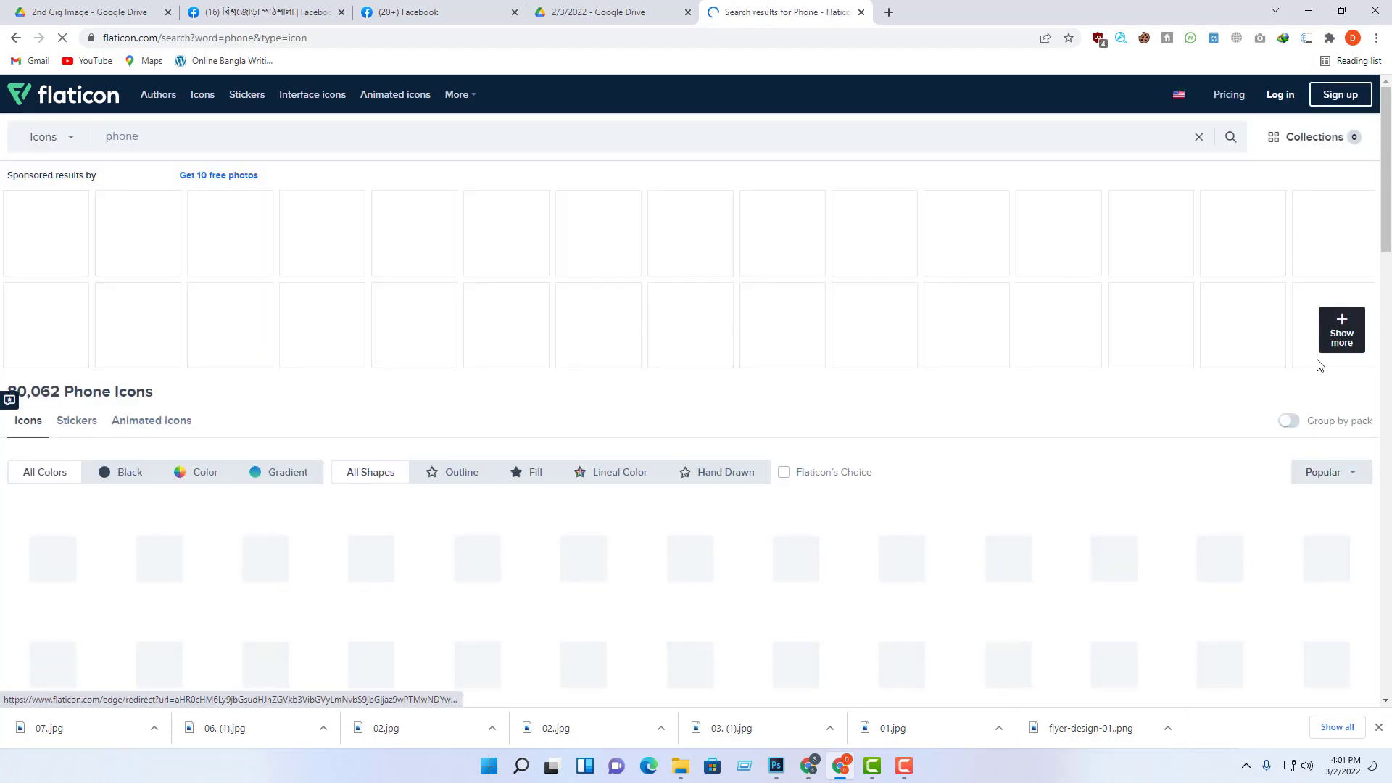
Step: Scroll through the grid of phone icon results on Flaticon
scroll(979, 505, "down", 1)
scroll(978, 505, "down", 3)
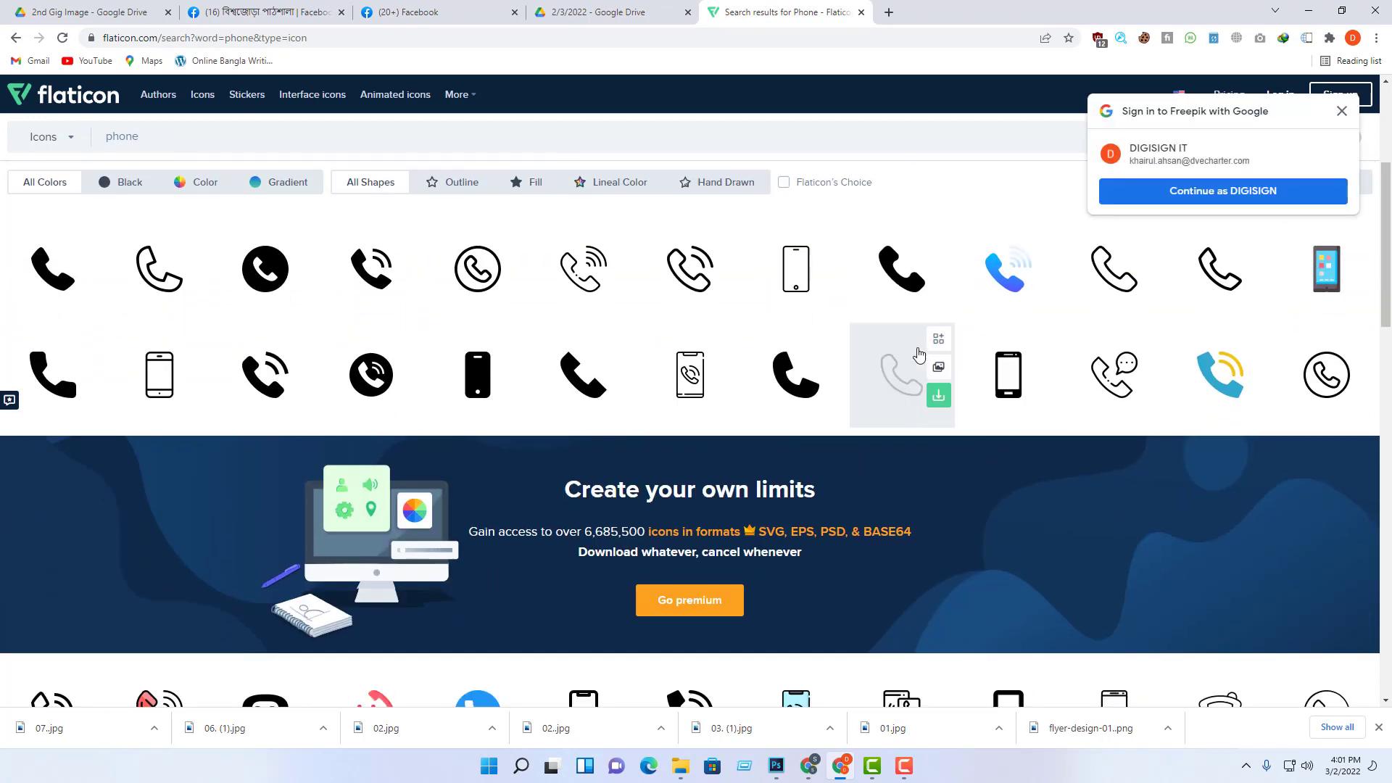
scroll(918, 359, "up", 1)
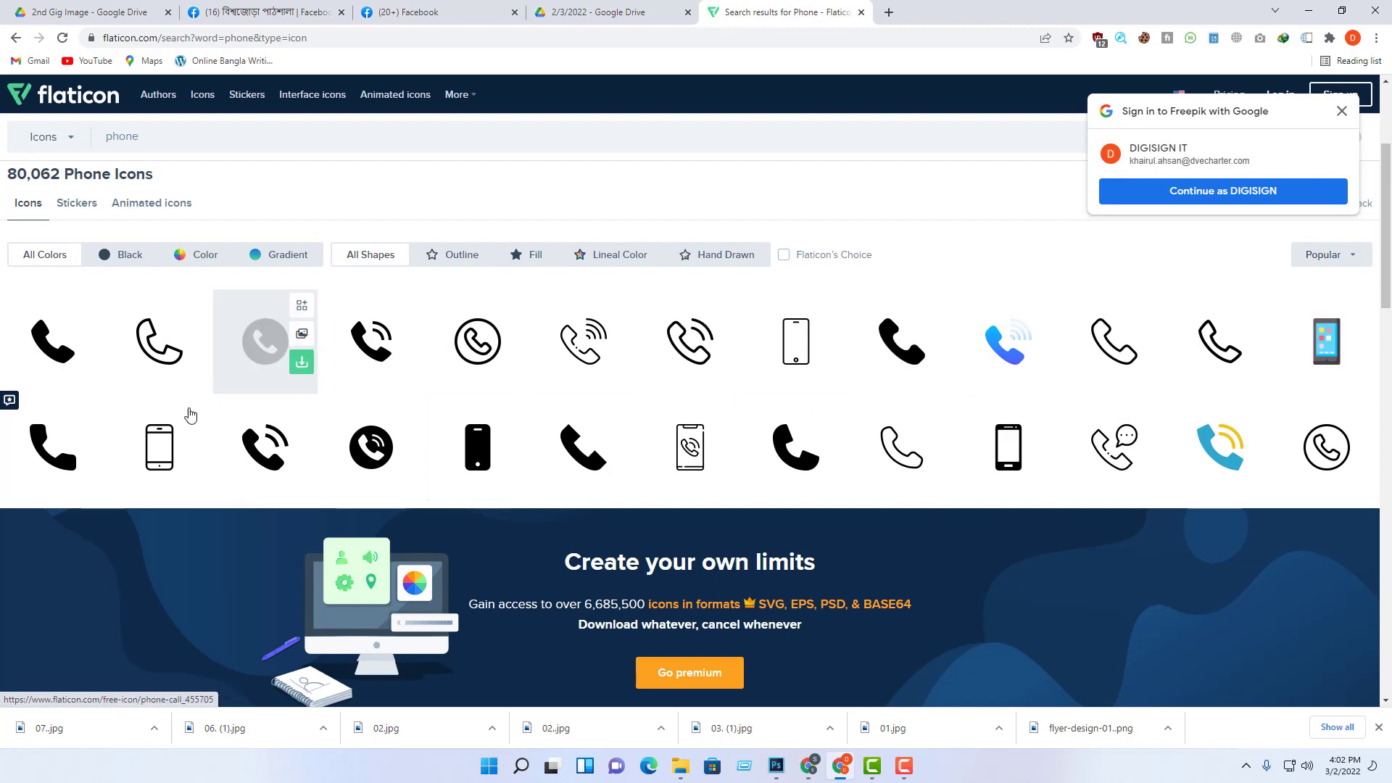
Step: Download the solid black call icon from Flaticon as a free PNG, call.png
left_click(57, 443)
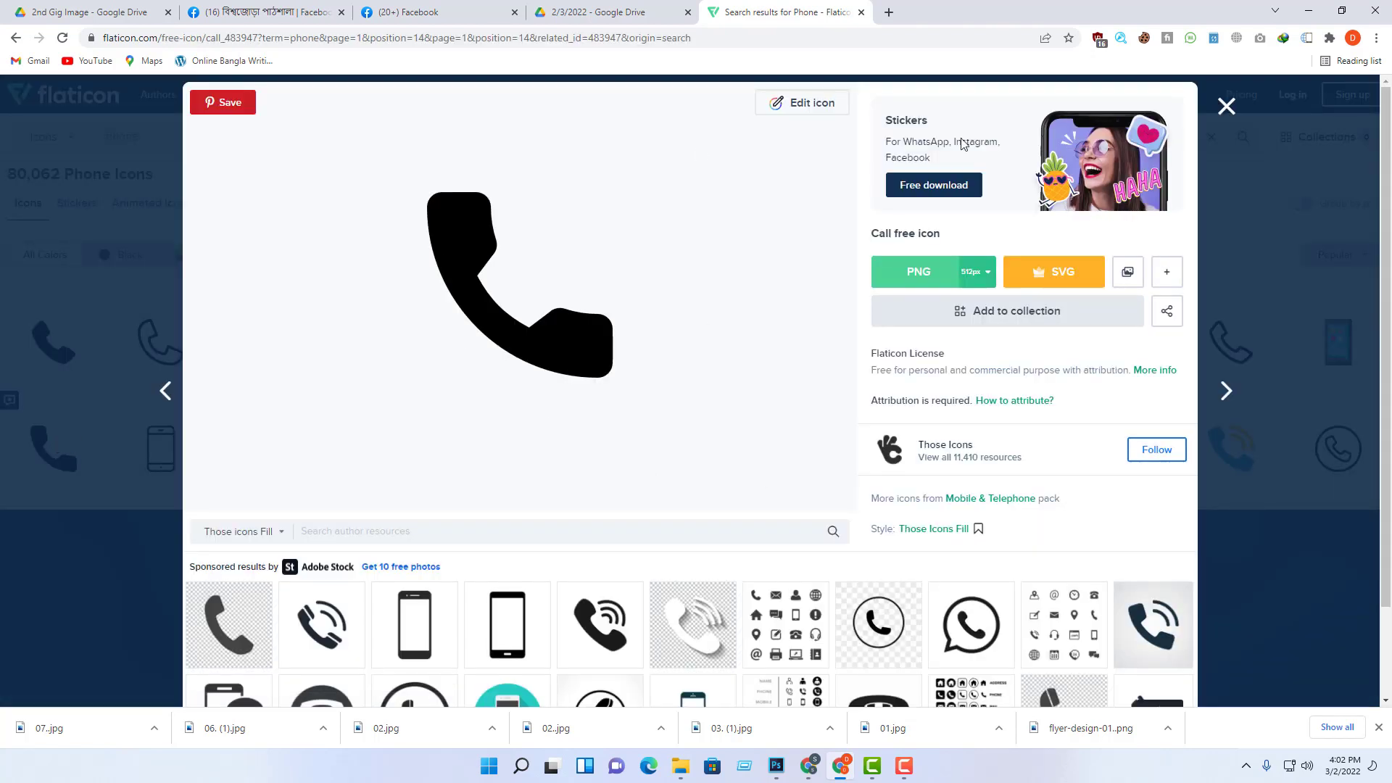
left_click(919, 273)
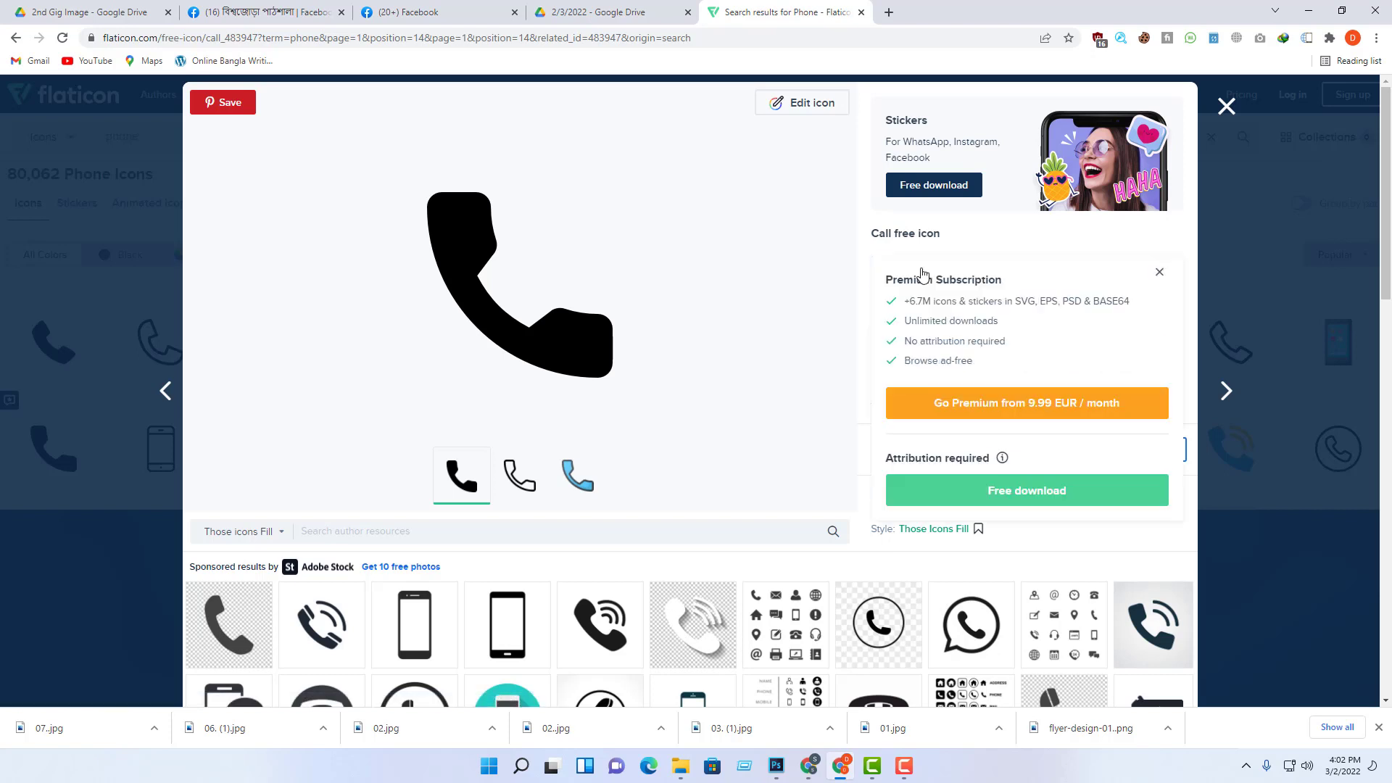
left_click(1027, 496)
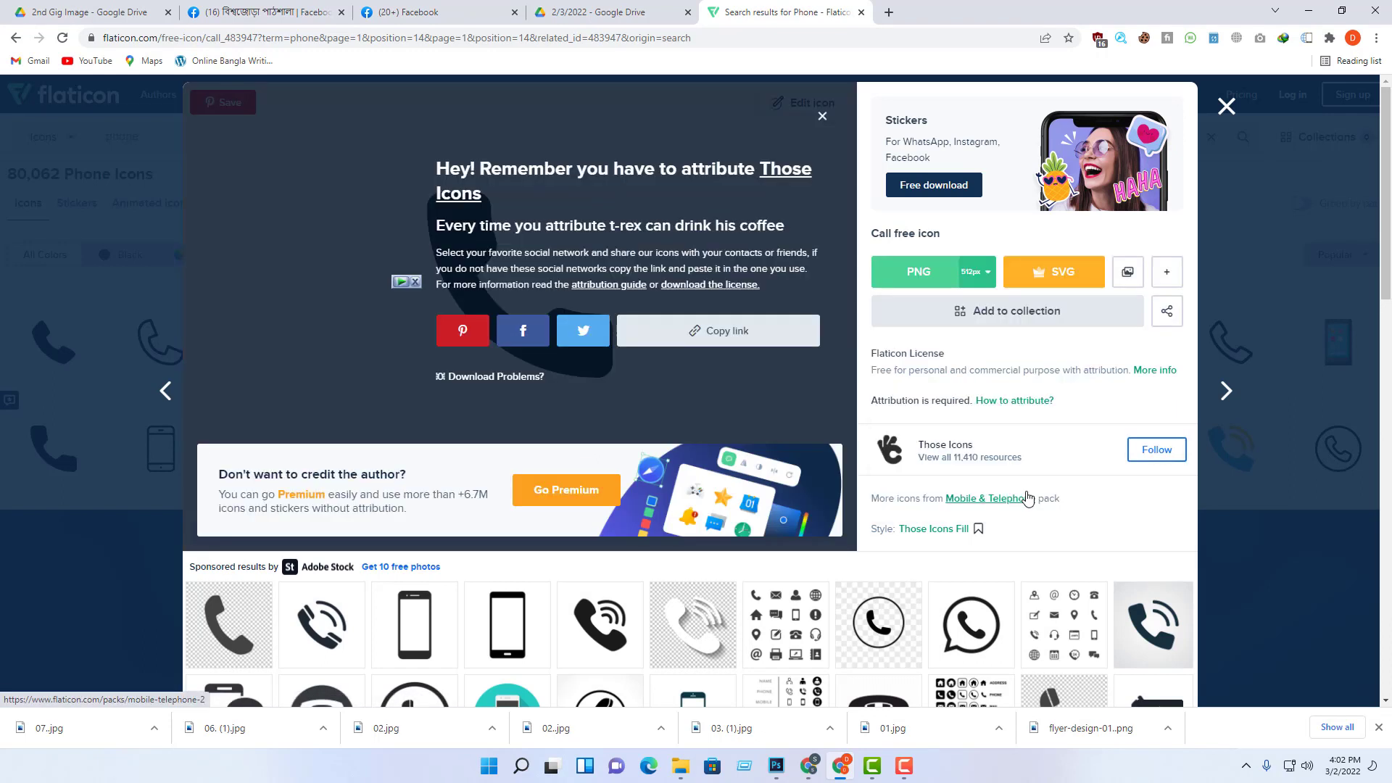
left_click(154, 728)
Step: Copy call.png from the Downloads folder in File Explorer, then return to Photoshop
left_click(185, 675)
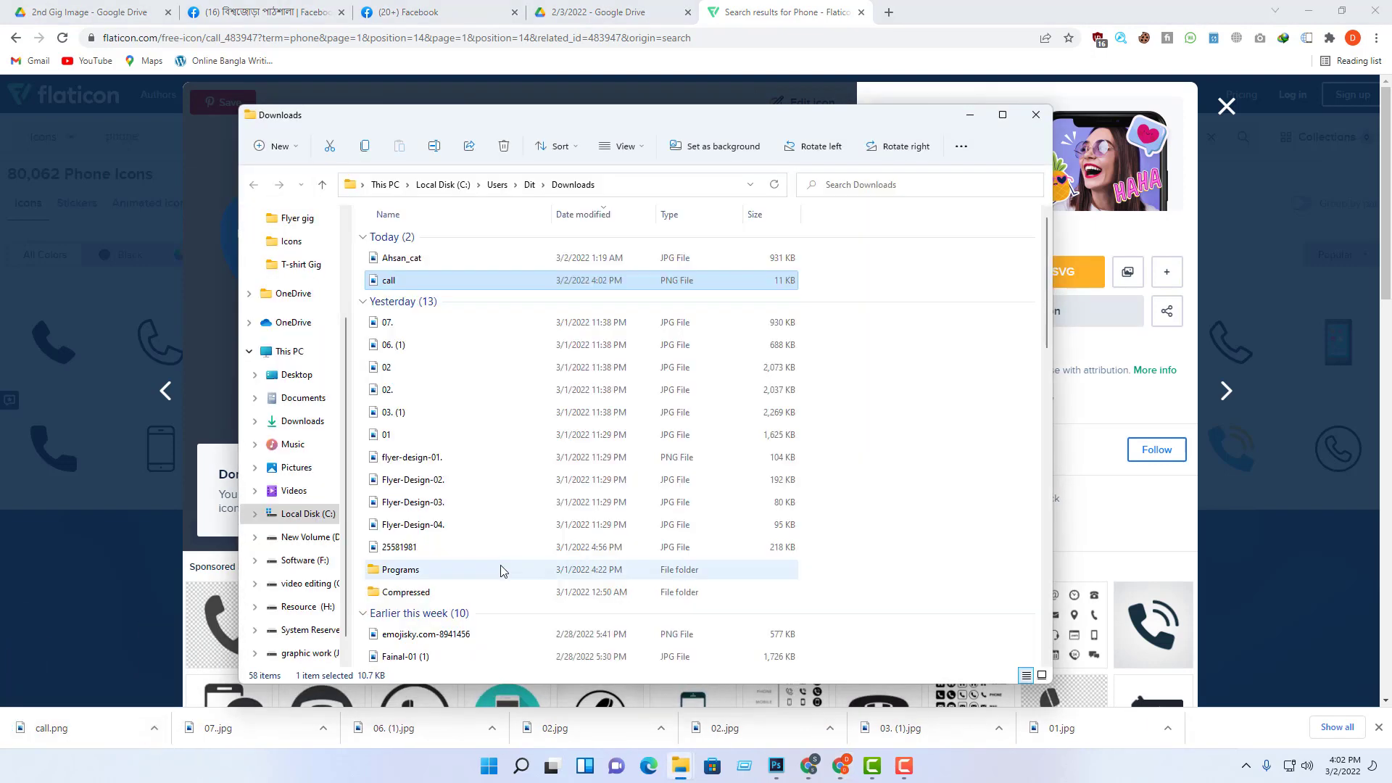
right_click(426, 284)
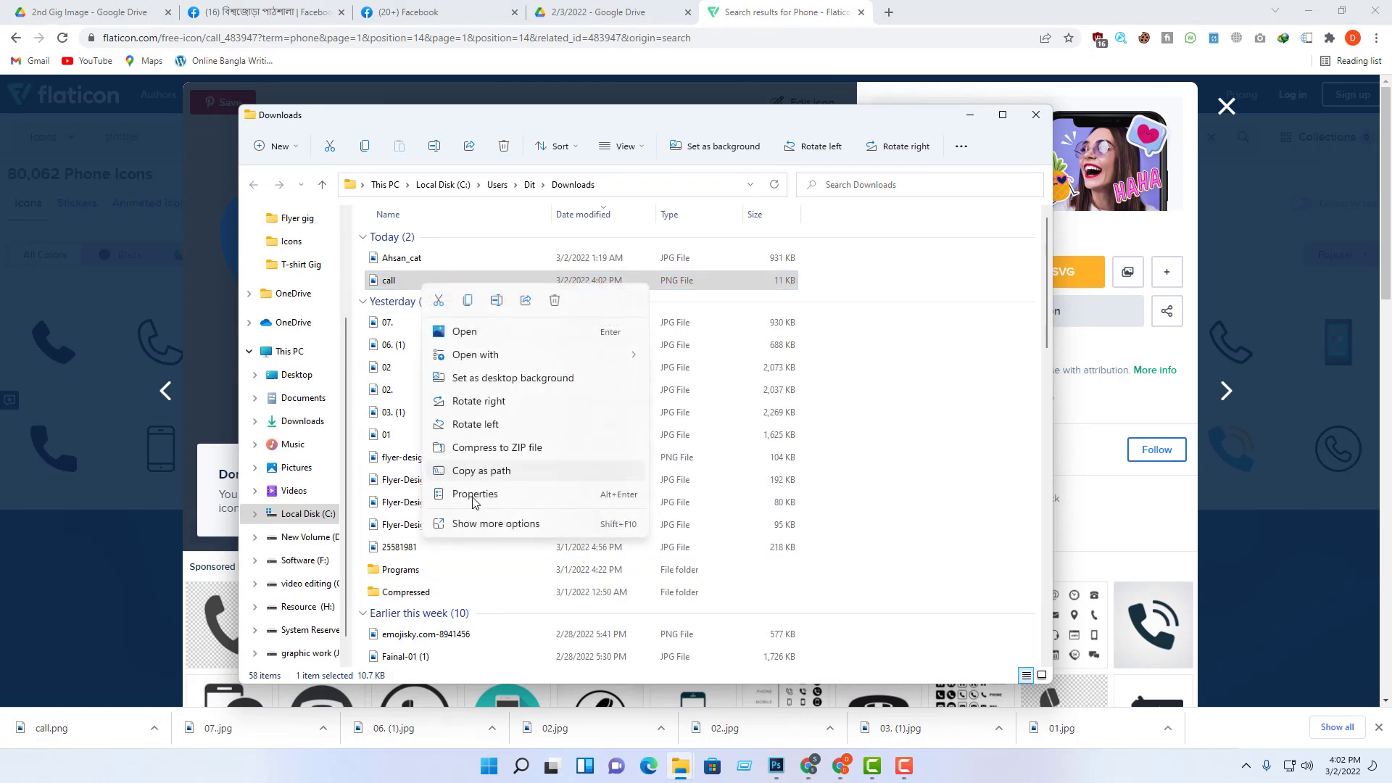
left_click(482, 524)
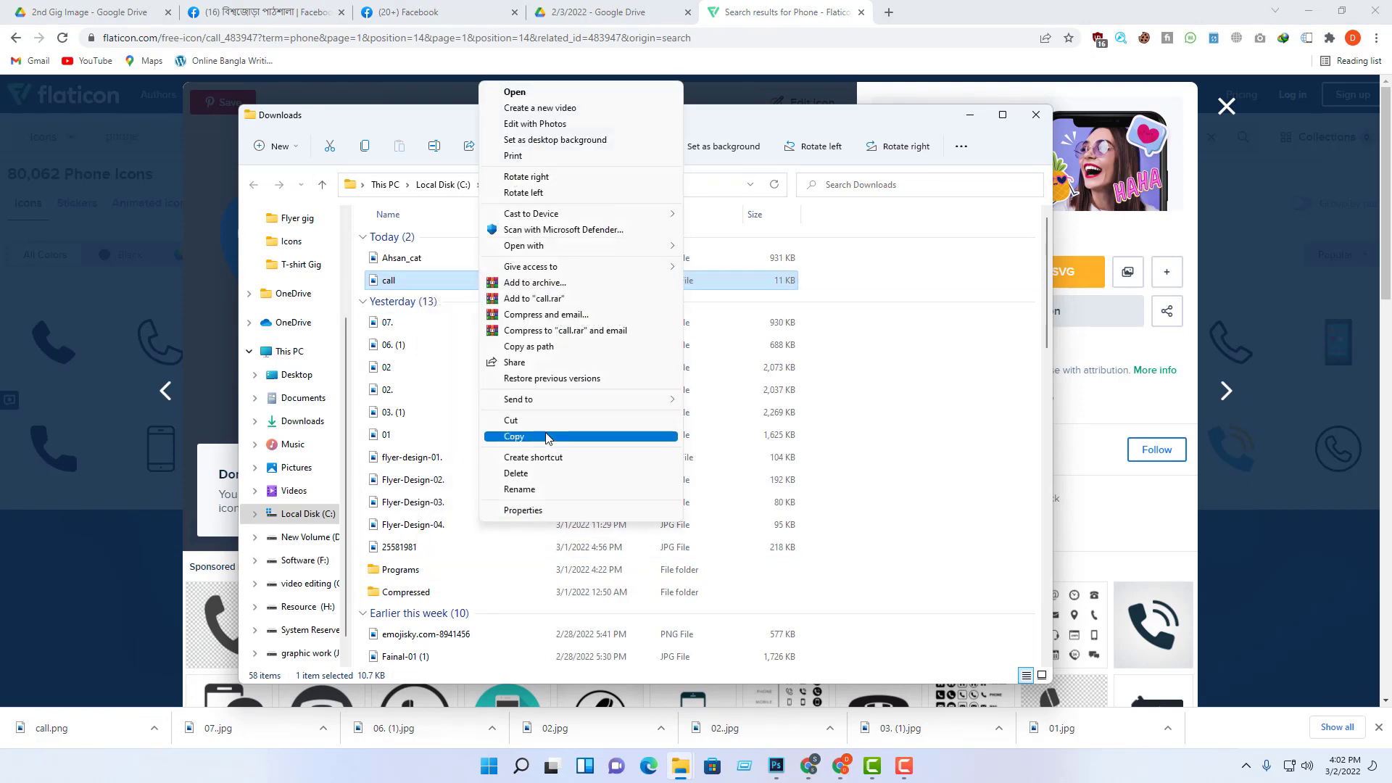
left_click(545, 435)
left_click(777, 765)
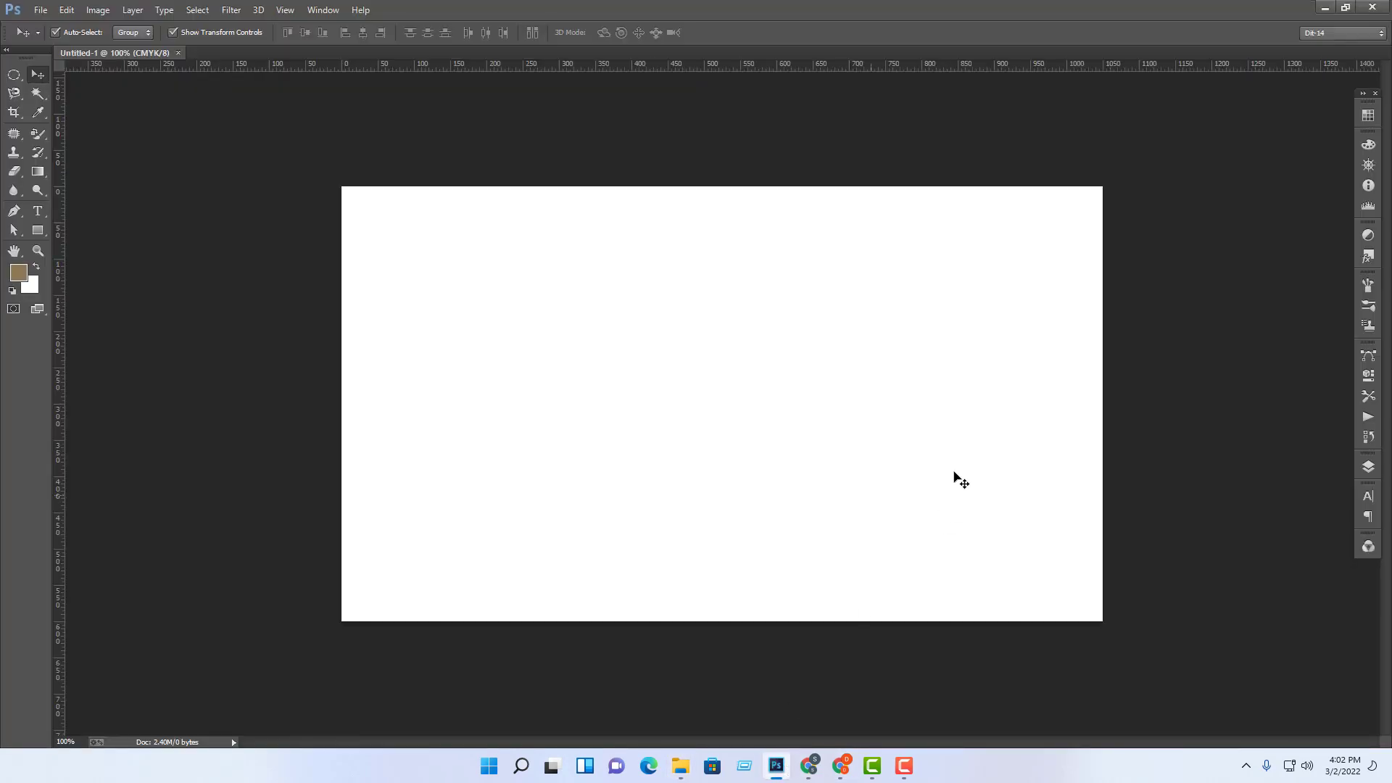
Step: Open call.png, bring the phone image into Untitled-1, and close call.png
left_click(41, 9)
left_click(44, 34)
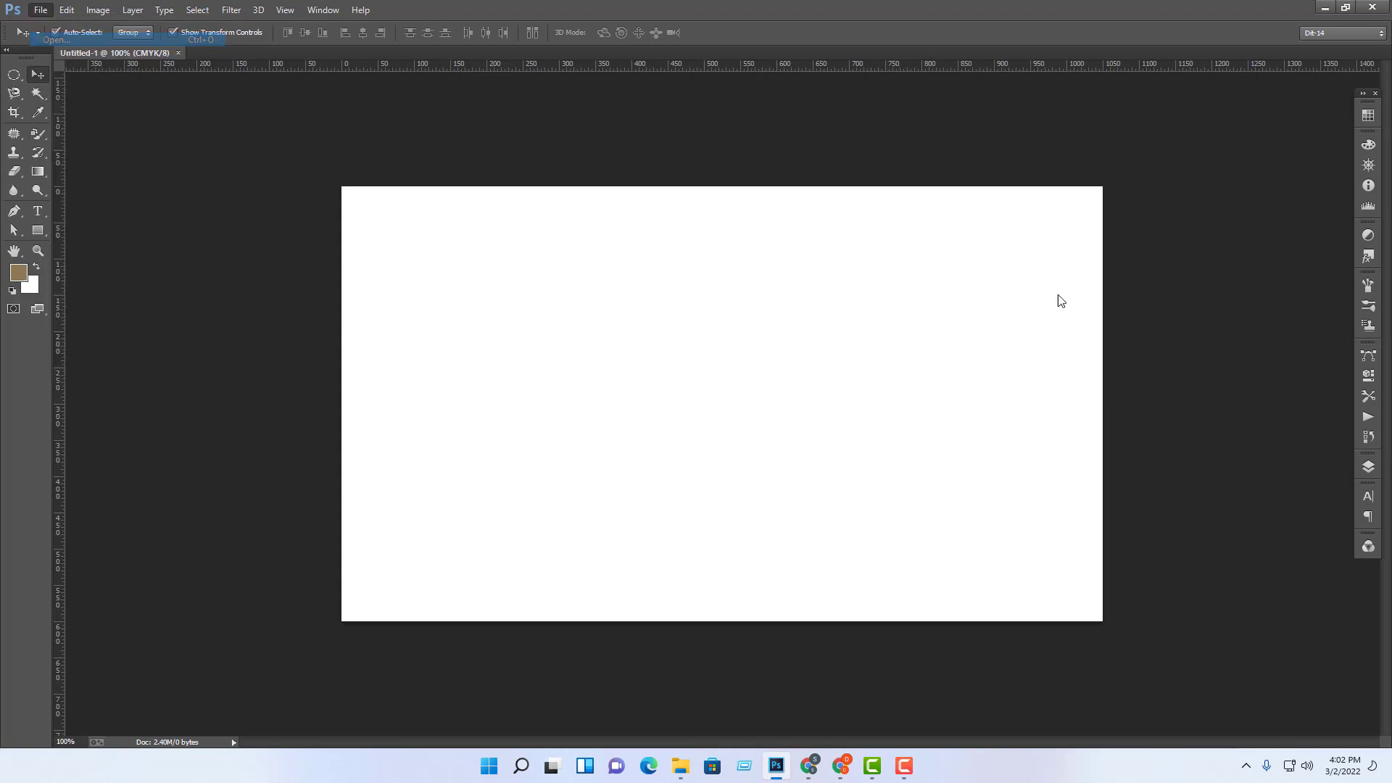
left_click(295, 183)
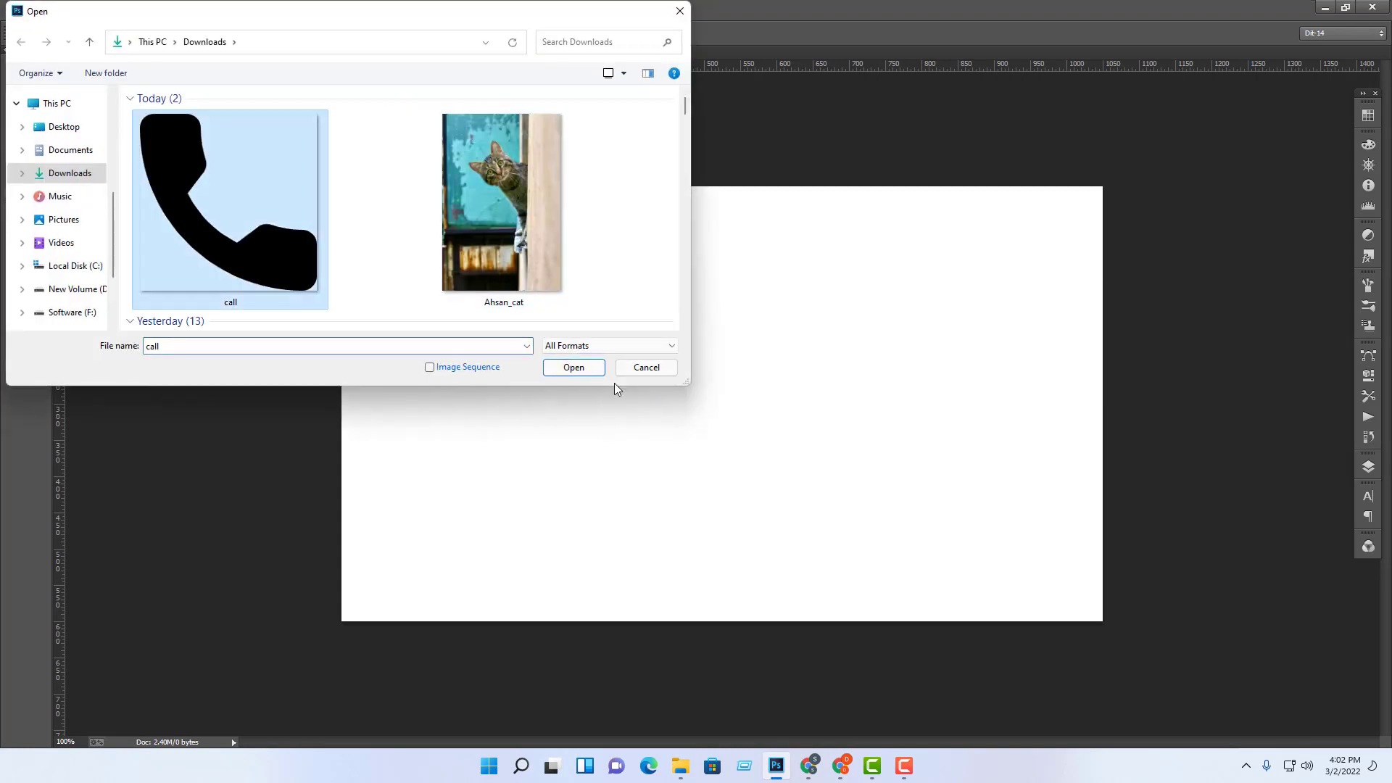
left_click(587, 371)
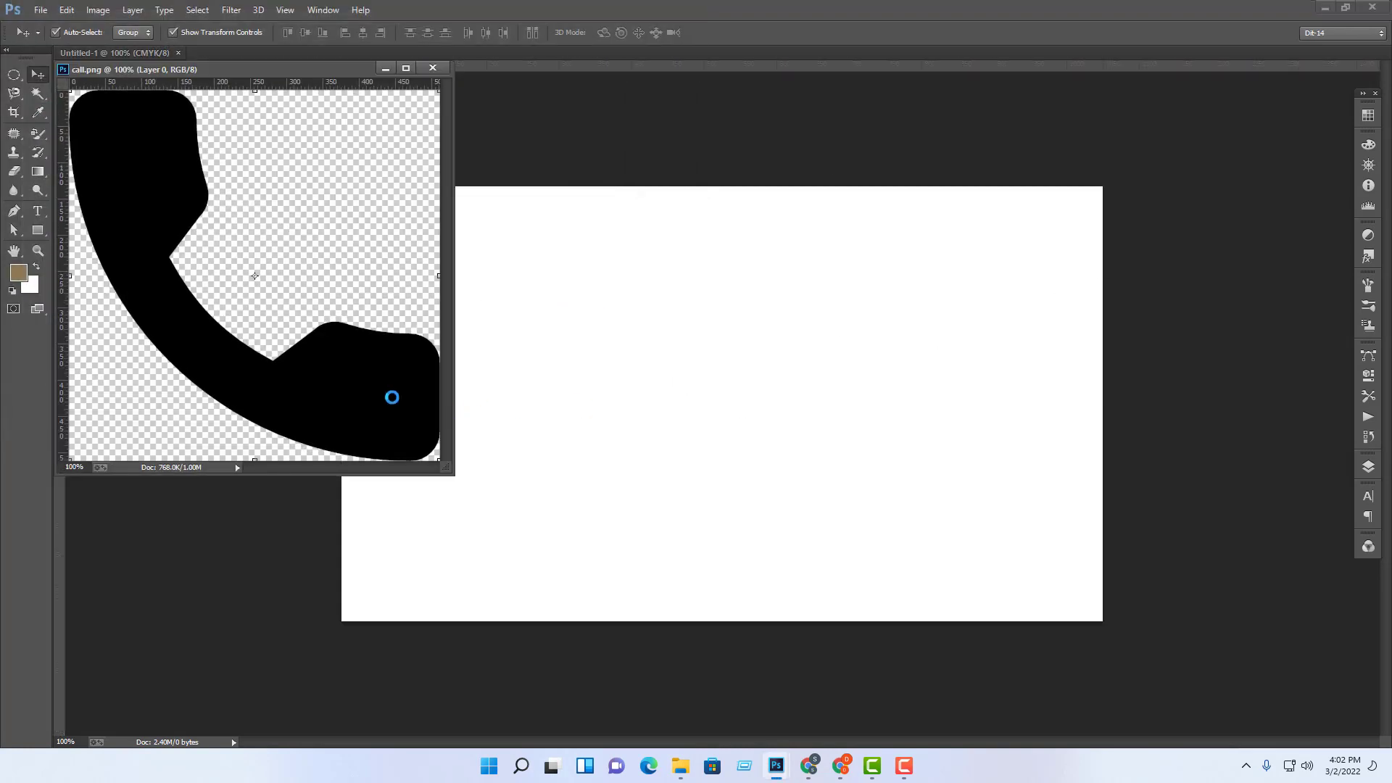
left_click_drag(379, 390, 746, 463)
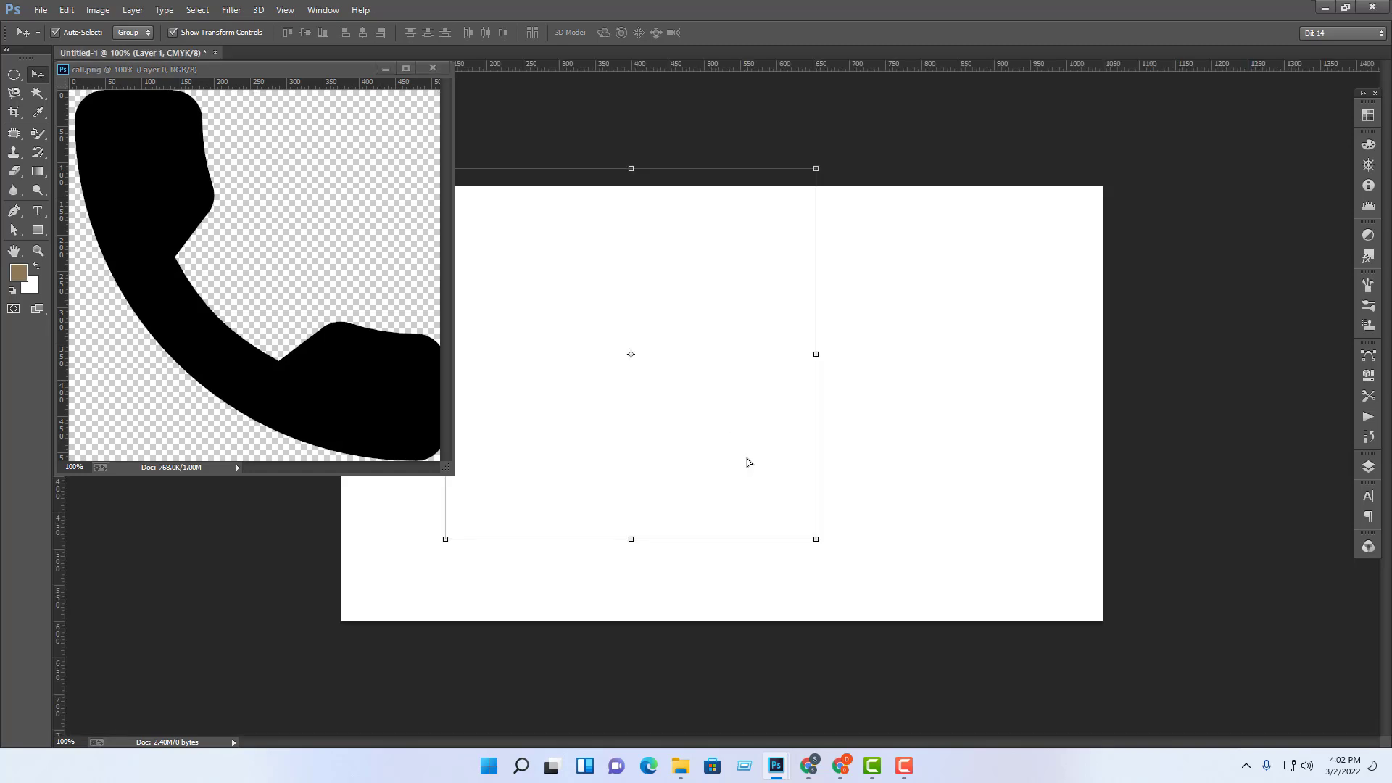
left_click(433, 68)
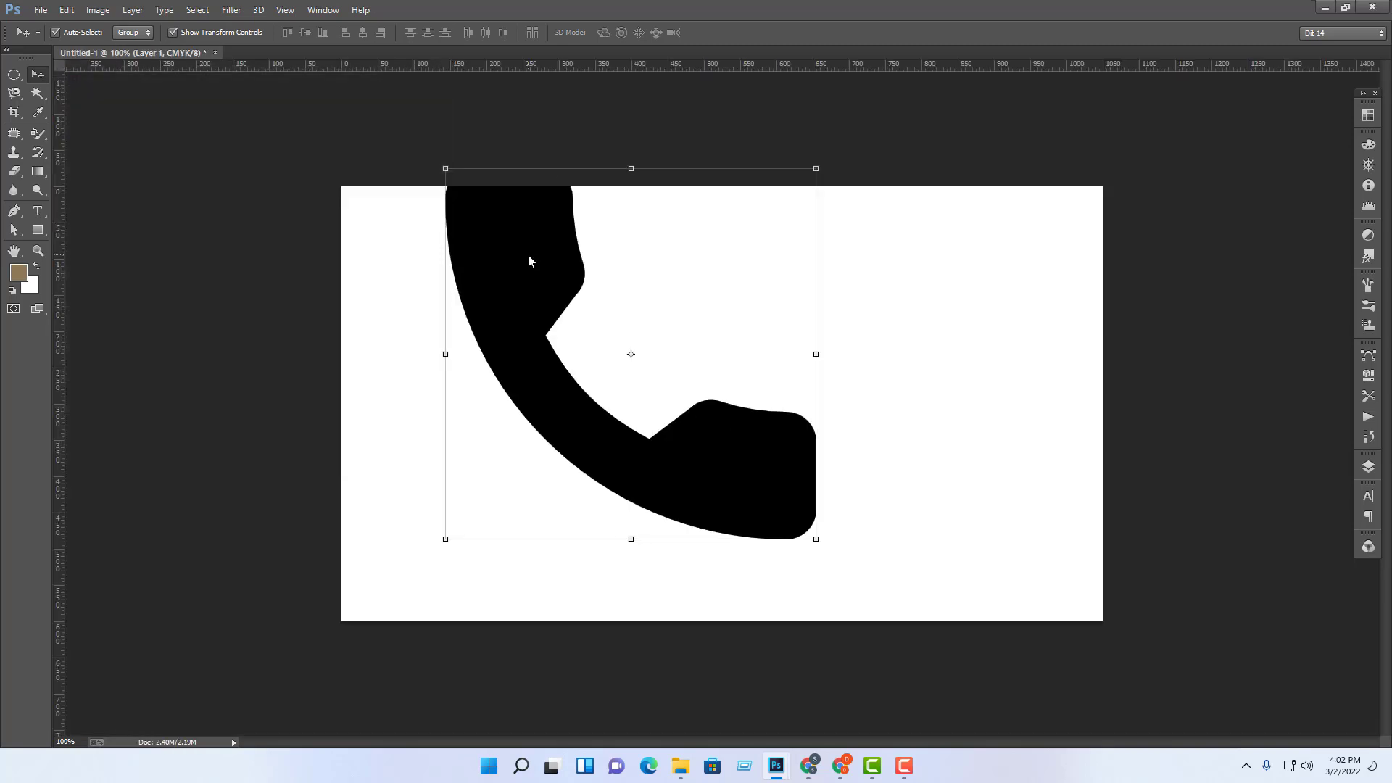
Step: Shrink the phone icon to about 92 px and move it toward the top centre
left_click_drag(528, 266, 529, 319)
left_click_drag(813, 223, 629, 340)
key("Return")
left_click(849, 407)
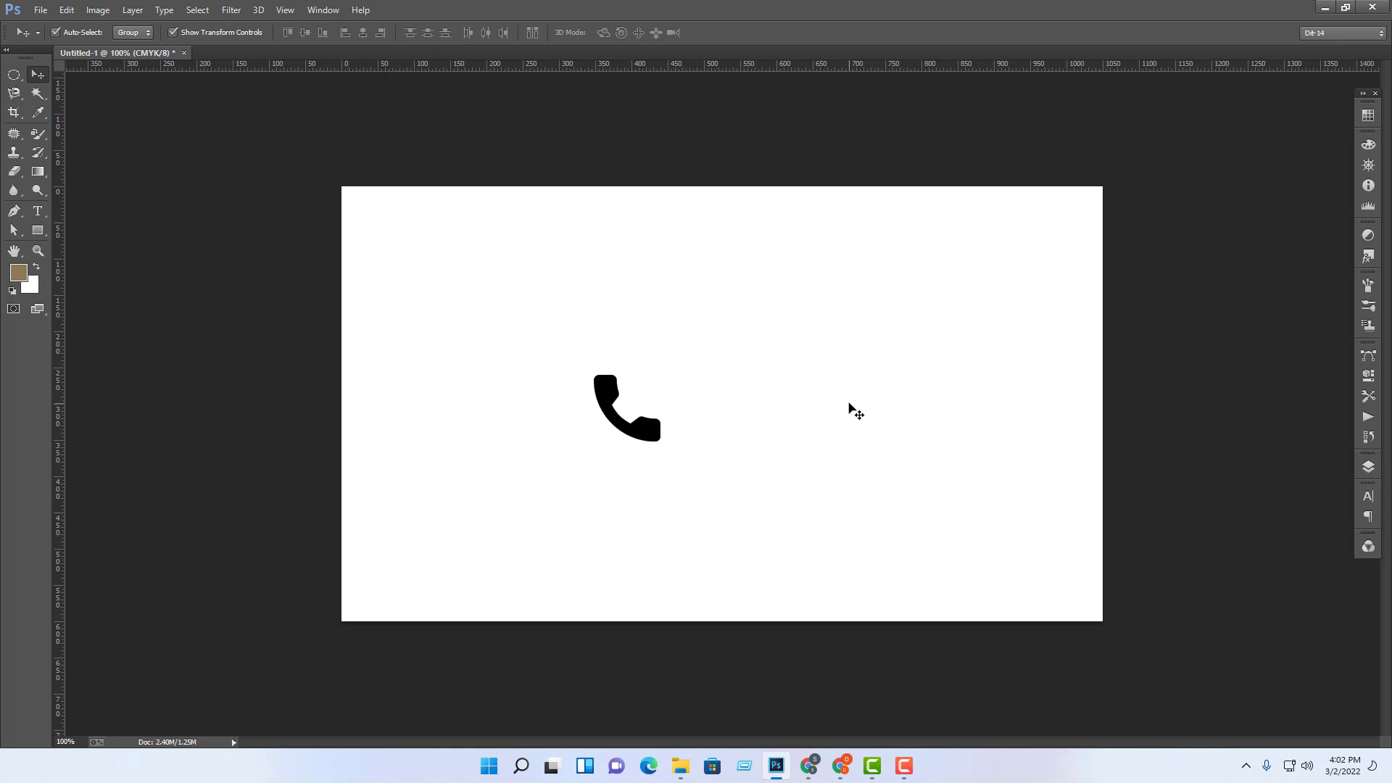
left_click_drag(648, 427, 695, 329)
Step: Draw a 152 px black-filled circle beside the phone icon with the Ellipse tool
left_click(824, 419)
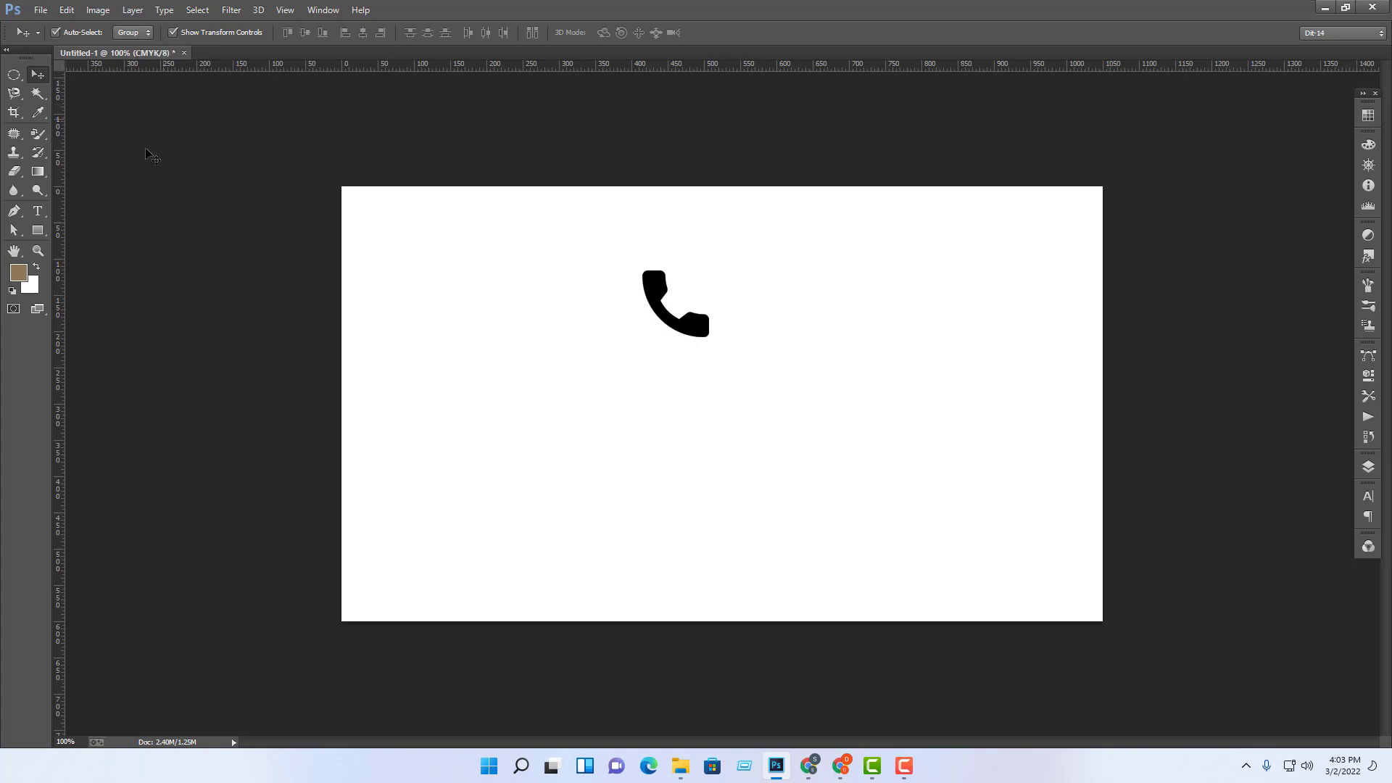
left_click(685, 334)
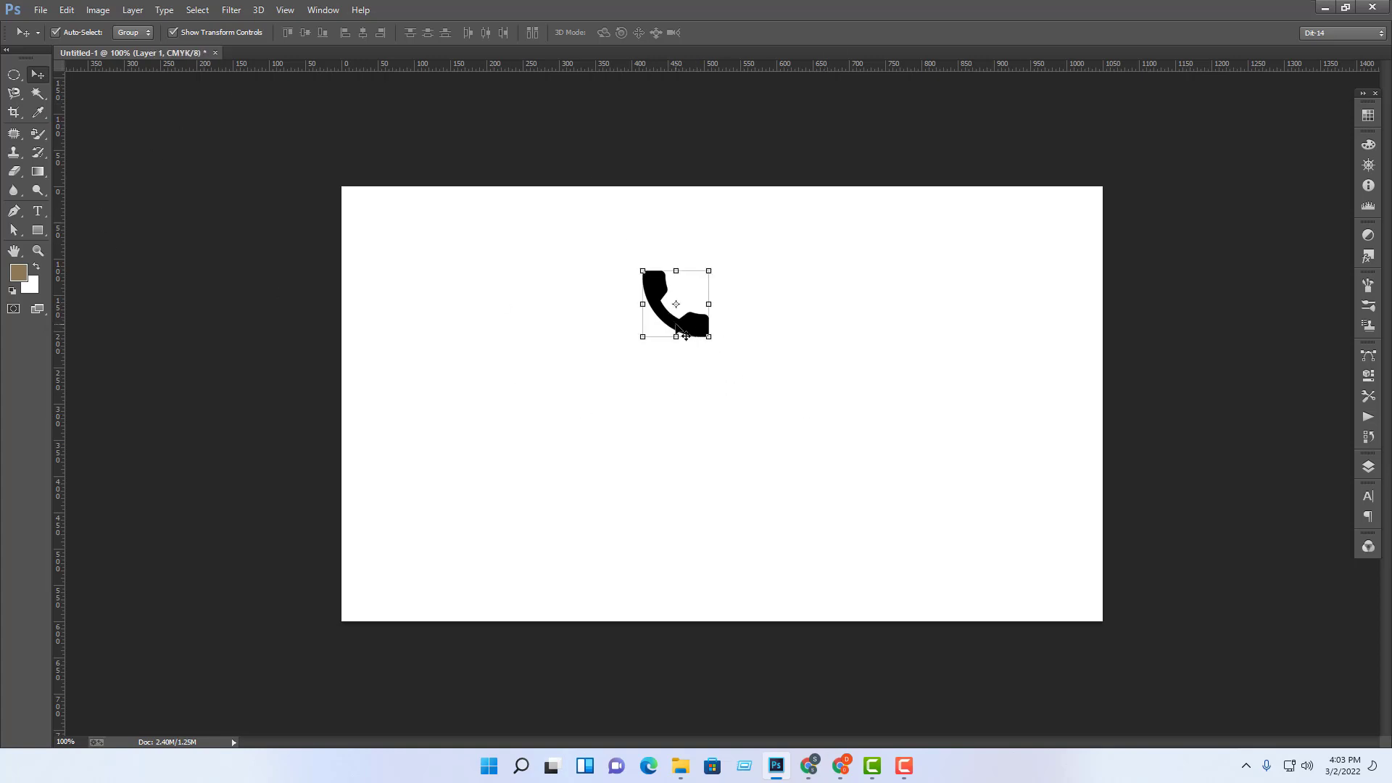
left_click(37, 230)
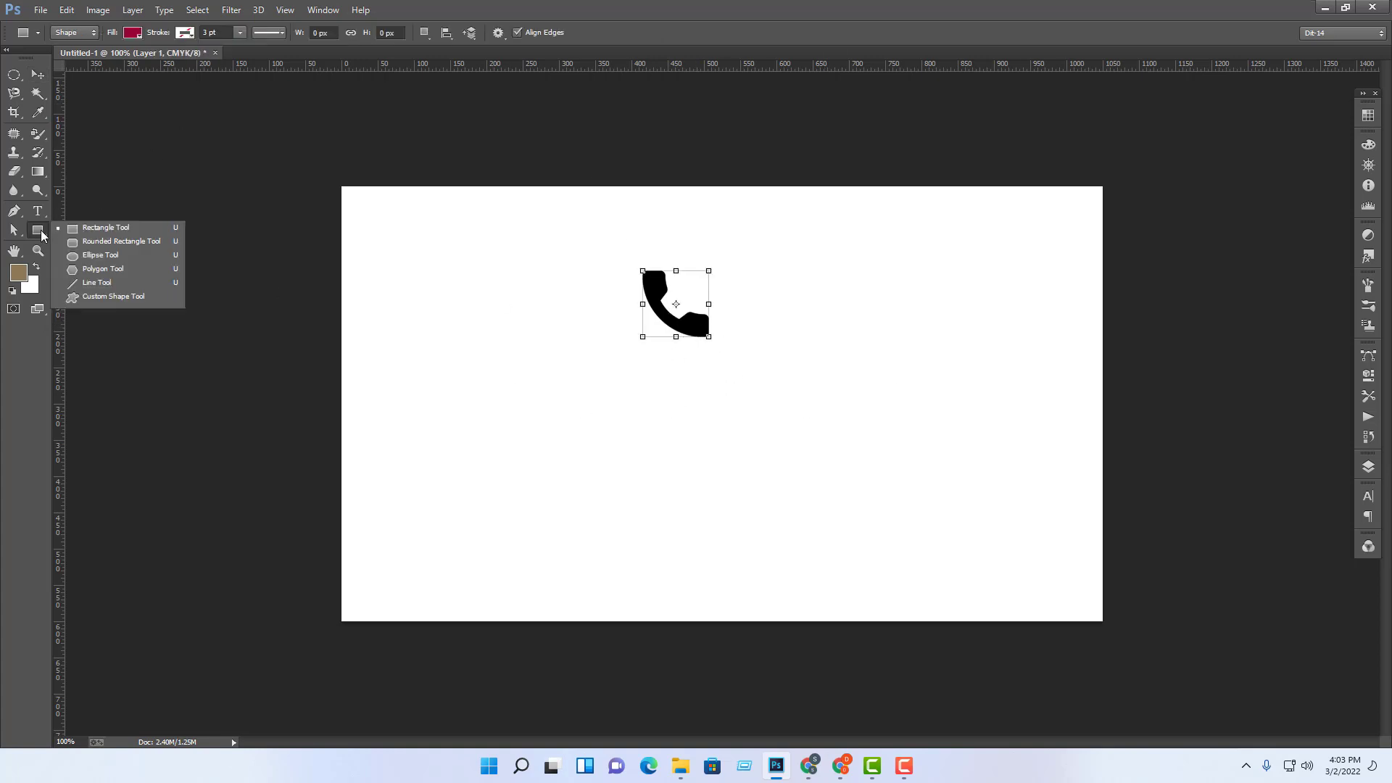
left_click(93, 261)
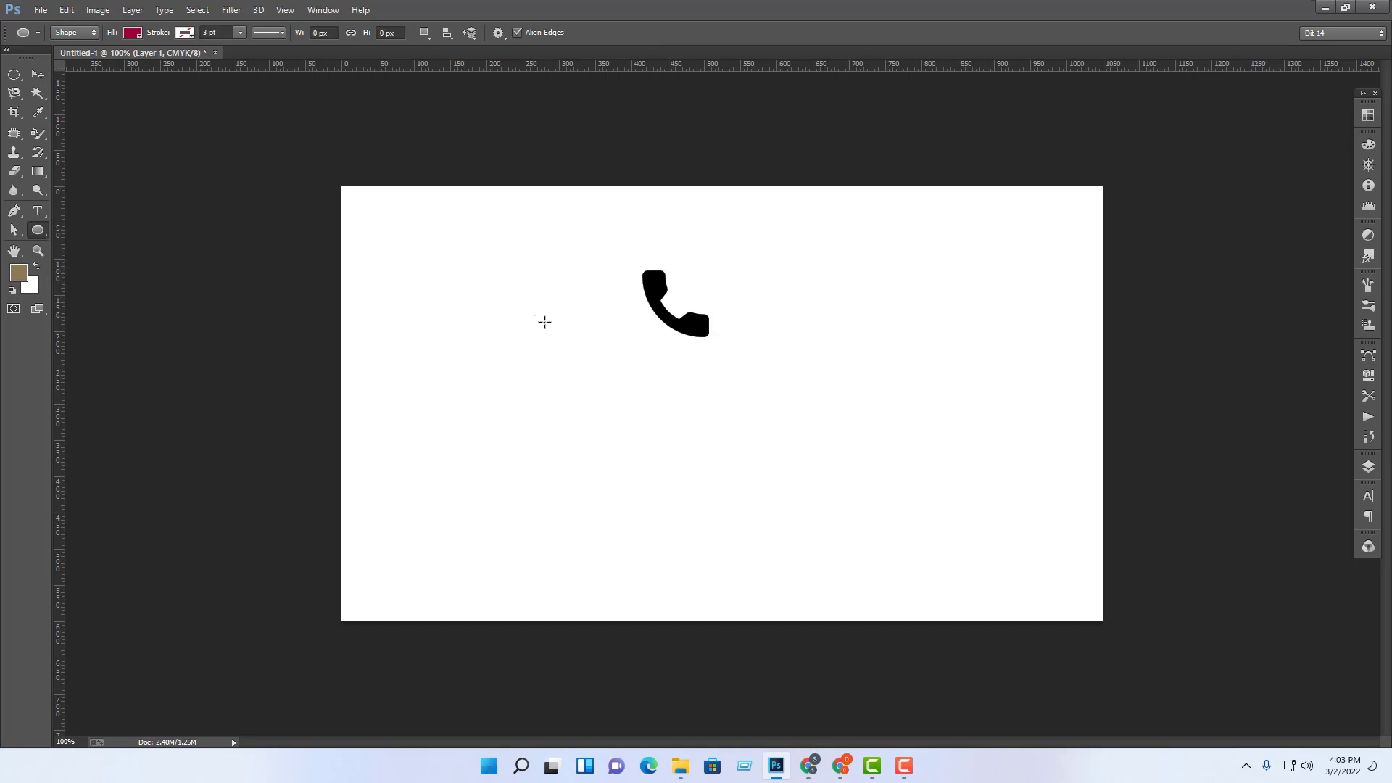
left_click_drag(535, 316, 644, 426)
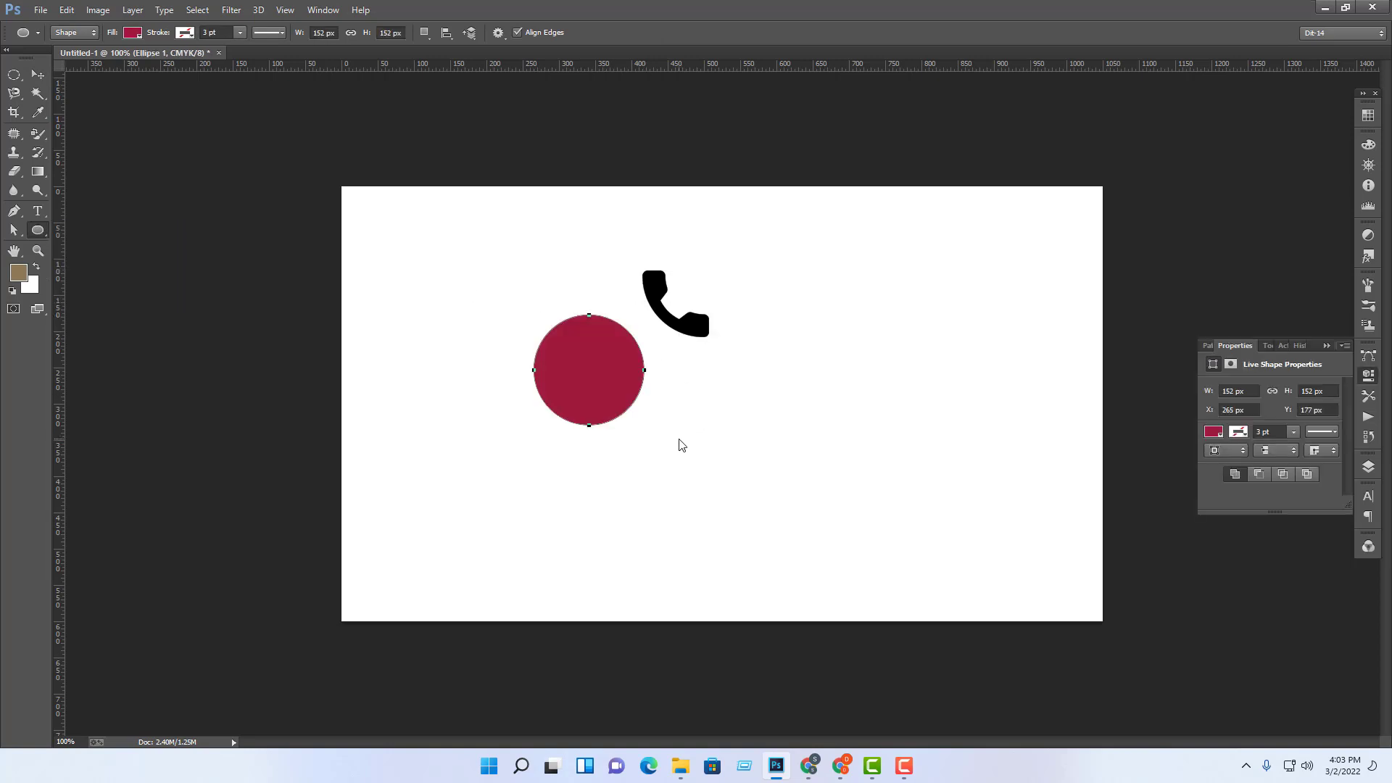
left_click(1215, 432)
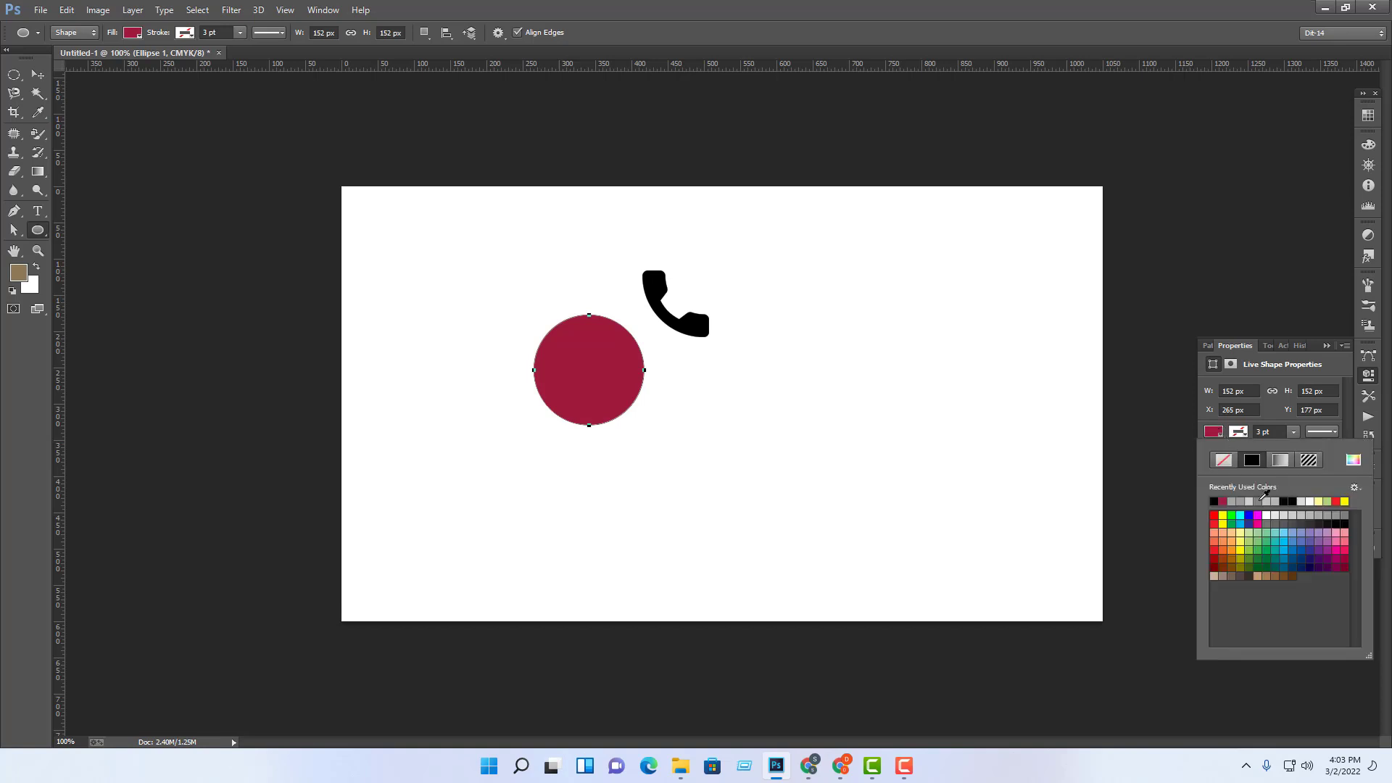
left_click(1218, 500)
Step: Move the phone icon onto the centre of the black circle
left_click(37, 74)
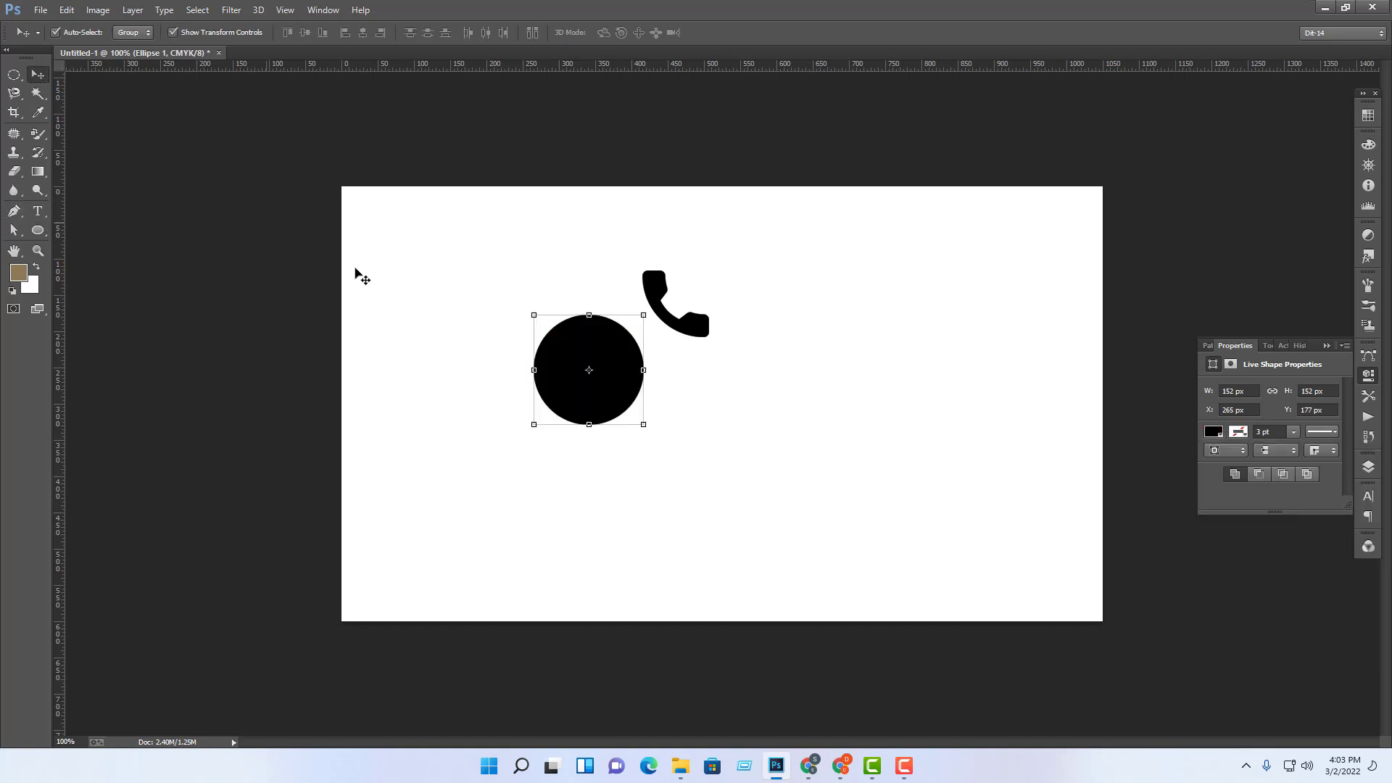
left_click(857, 418)
left_click_drag(705, 321, 611, 387)
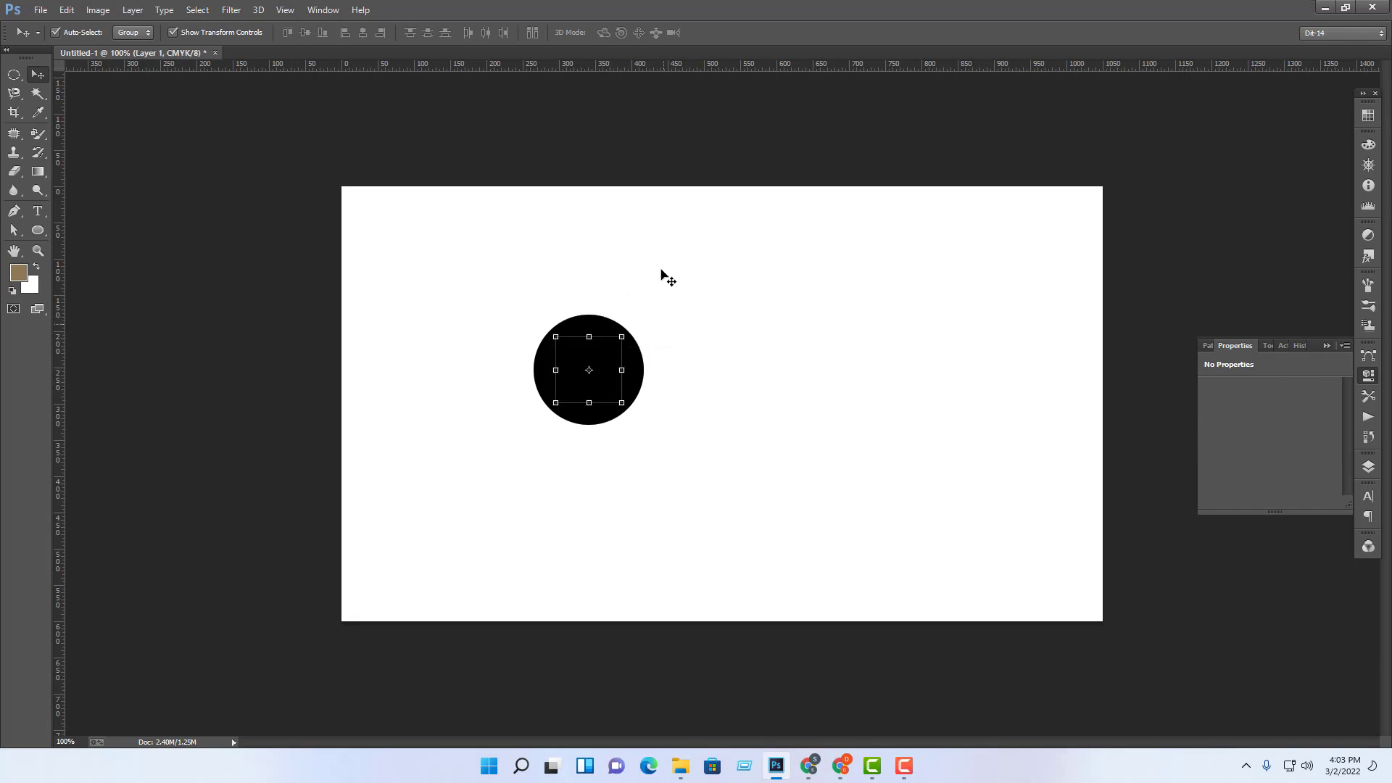
Step: Show the Layers panel and inspect the phone and Ellipse 1 layer settings, leaving them unchanged
left_click(1369, 466)
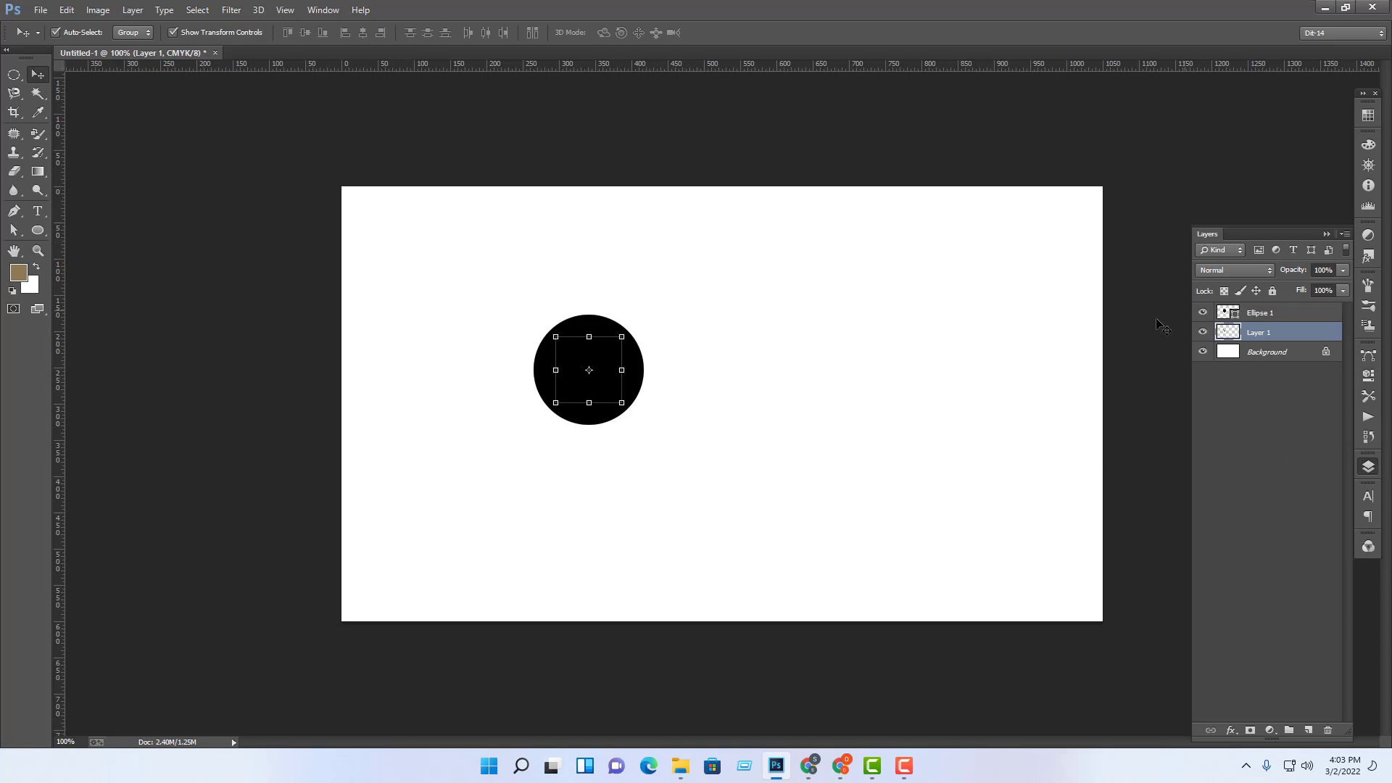
double_click(1287, 334)
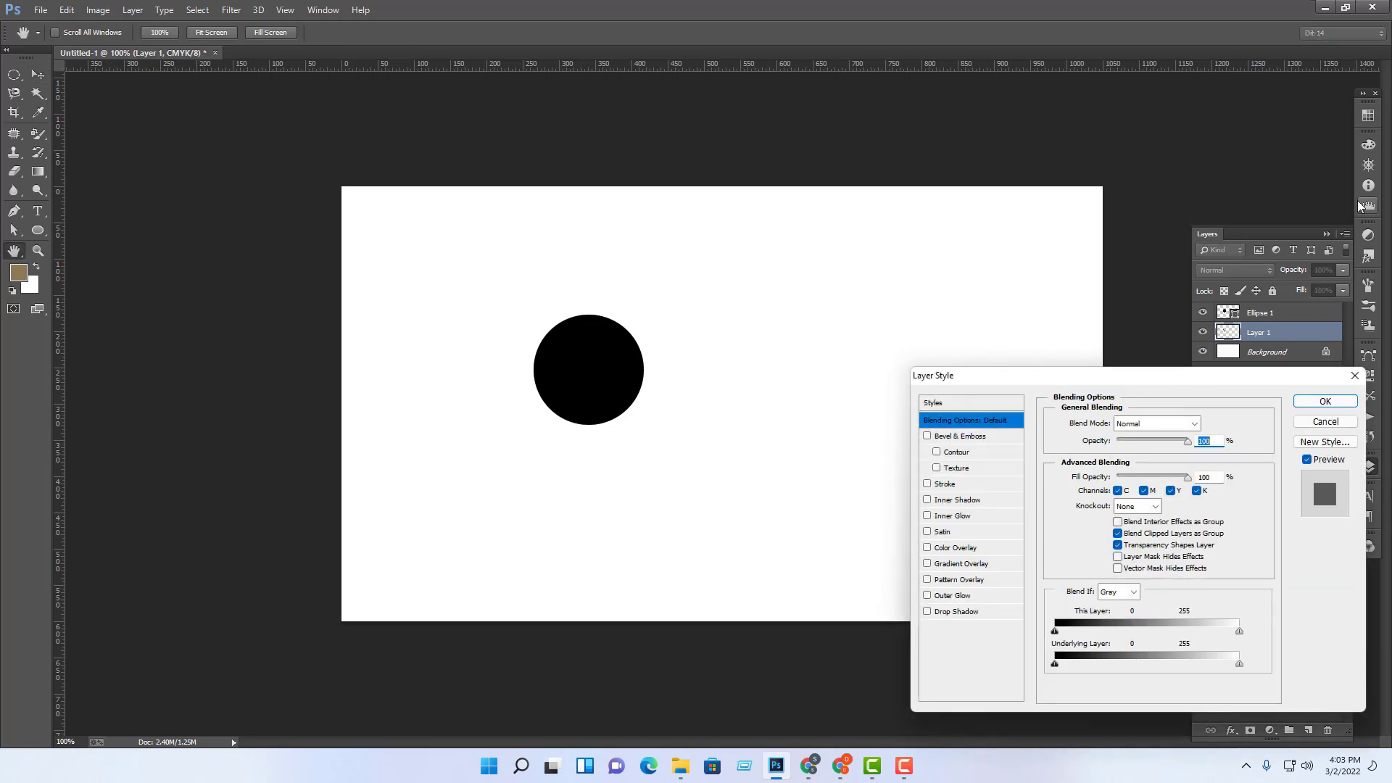
left_click(1339, 422)
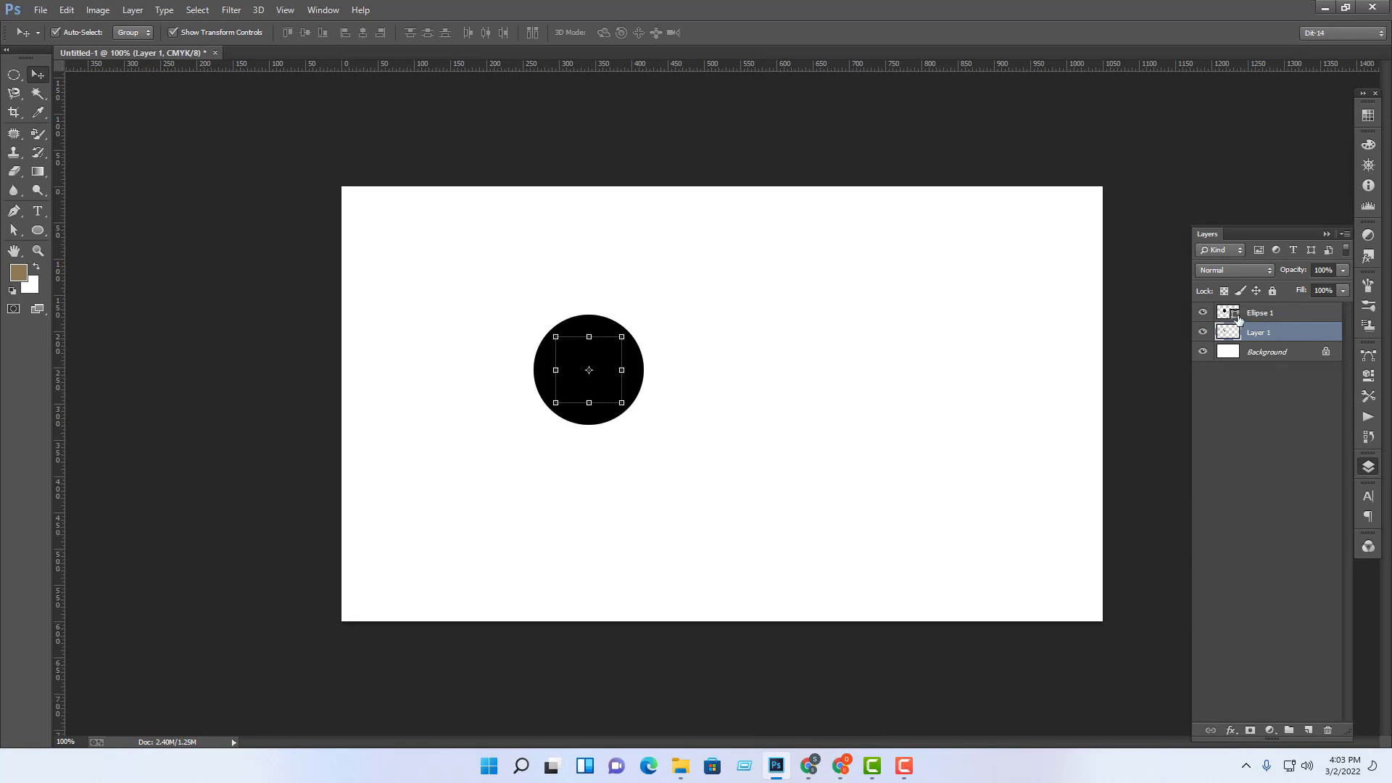
left_click(1236, 317)
double_click(1236, 317)
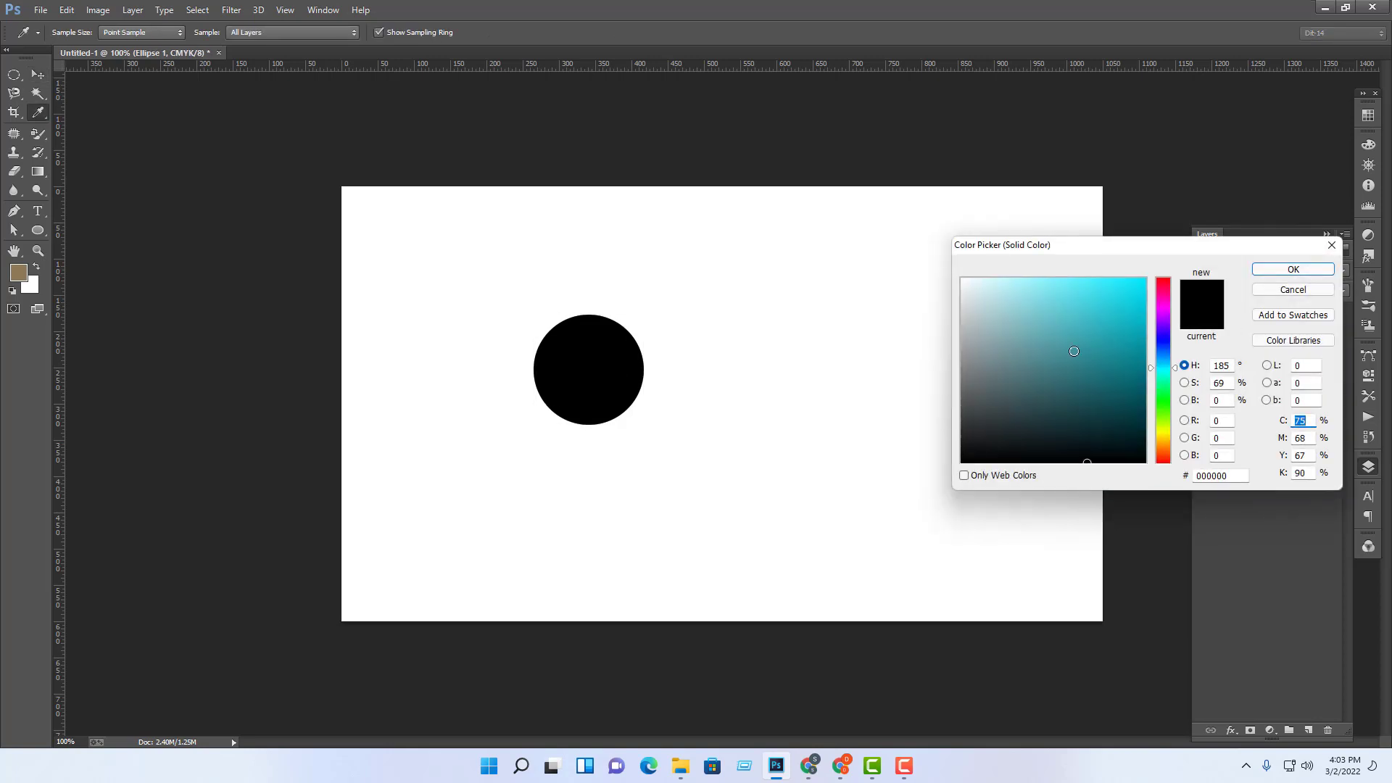
left_click(999, 303)
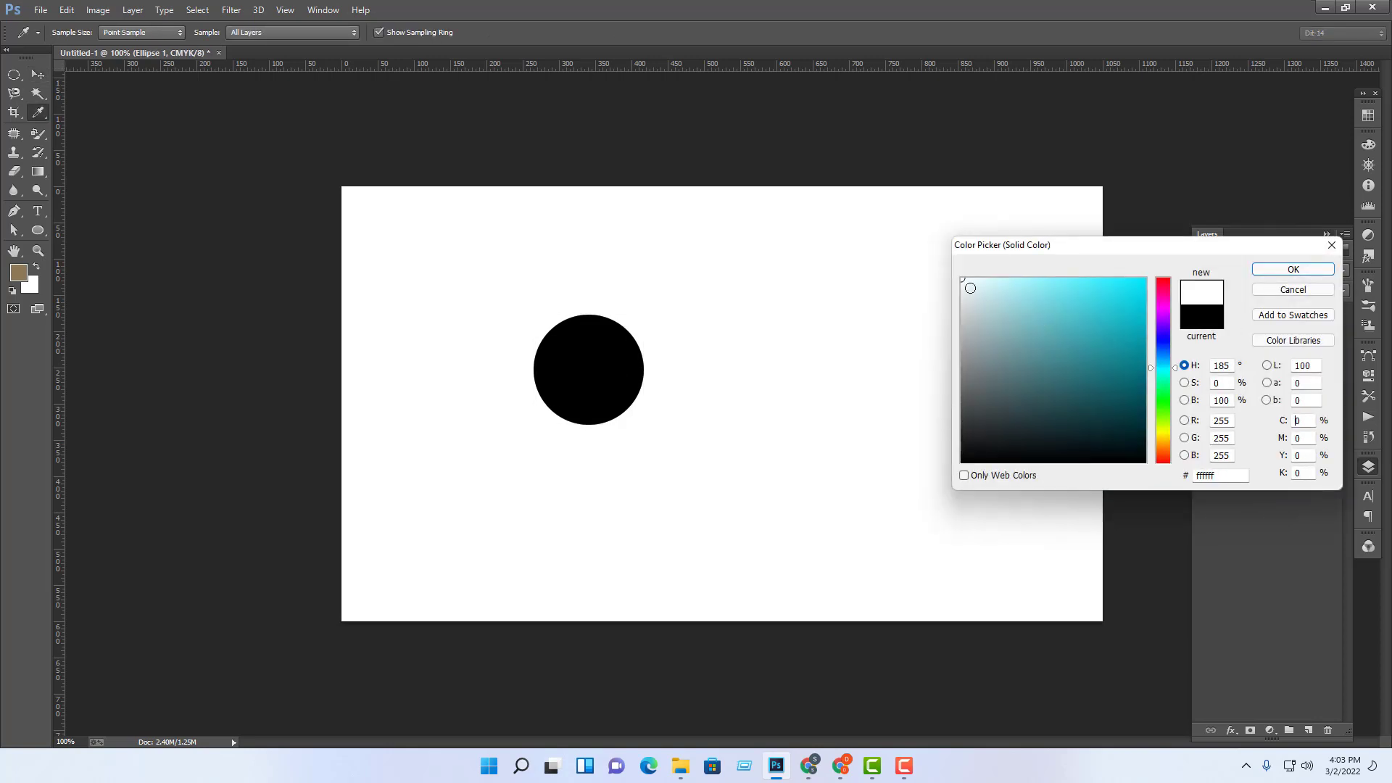
left_click(936, 259)
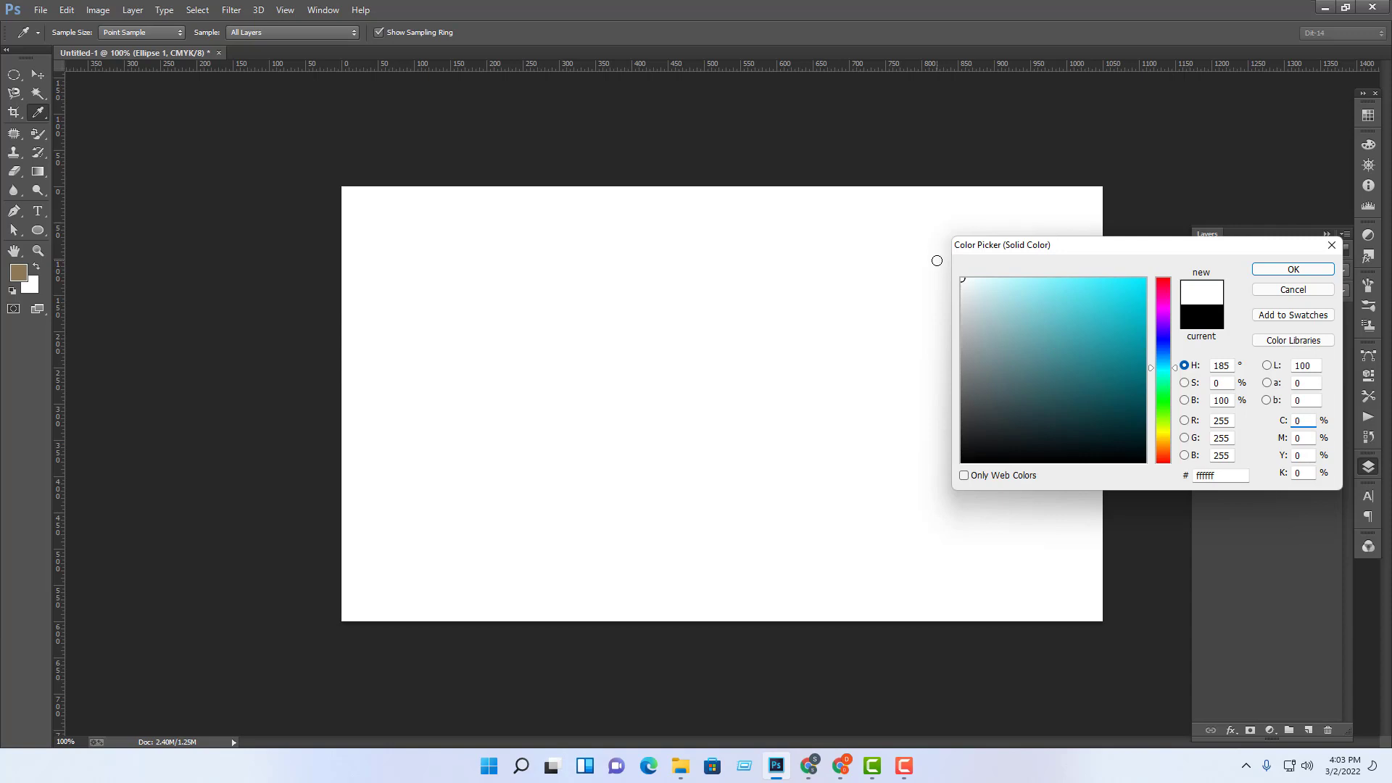
left_click(1301, 289)
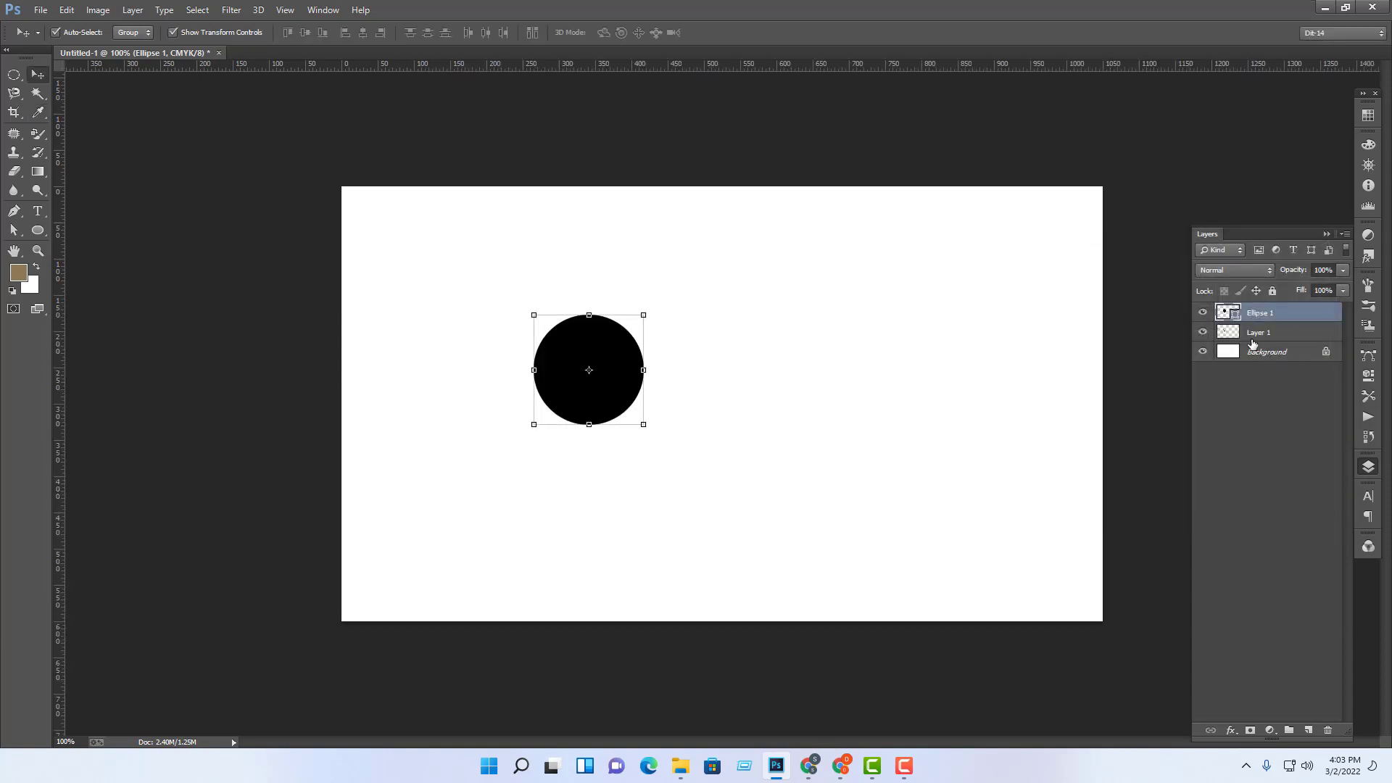
Step: Give Layer 1 a white Color Overlay and move it above the circle layer
left_click(1259, 333)
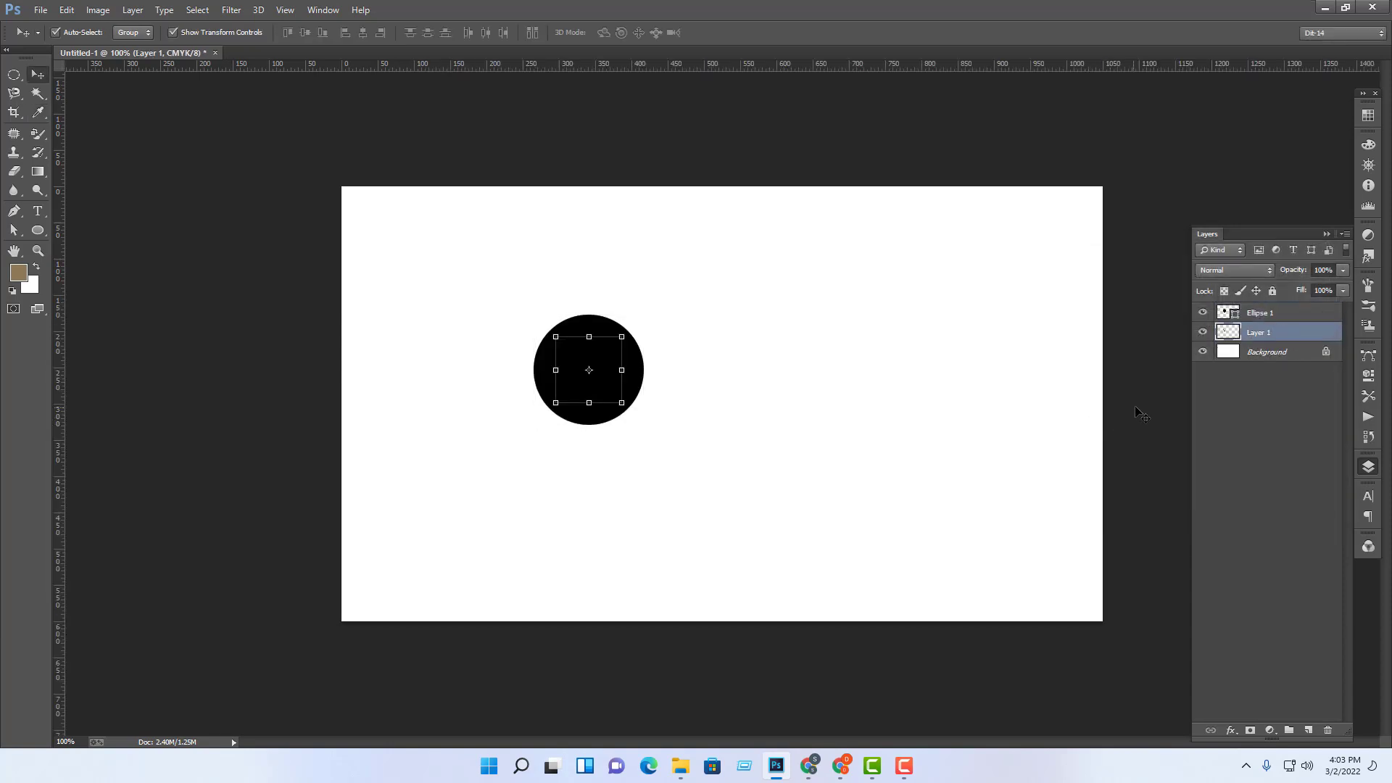
double_click(1304, 337)
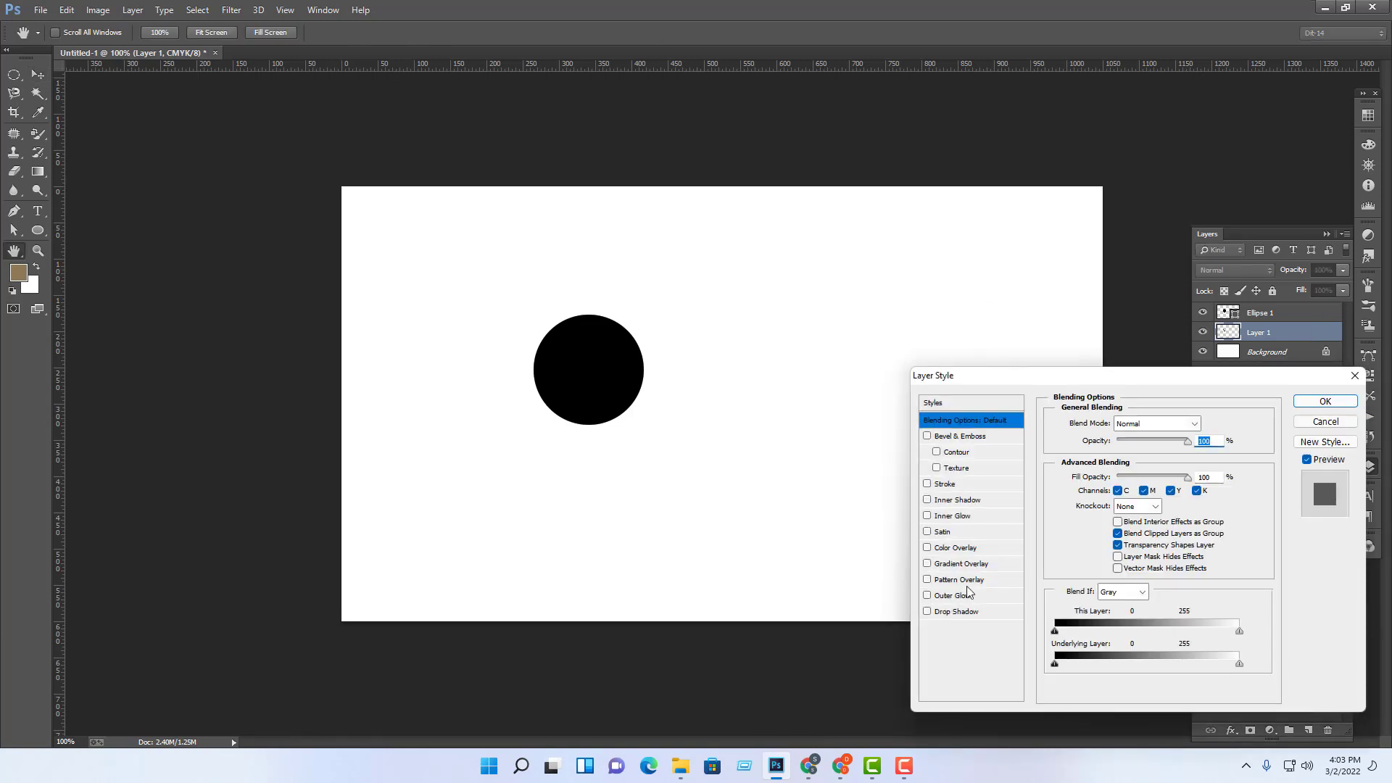
left_click(1011, 548)
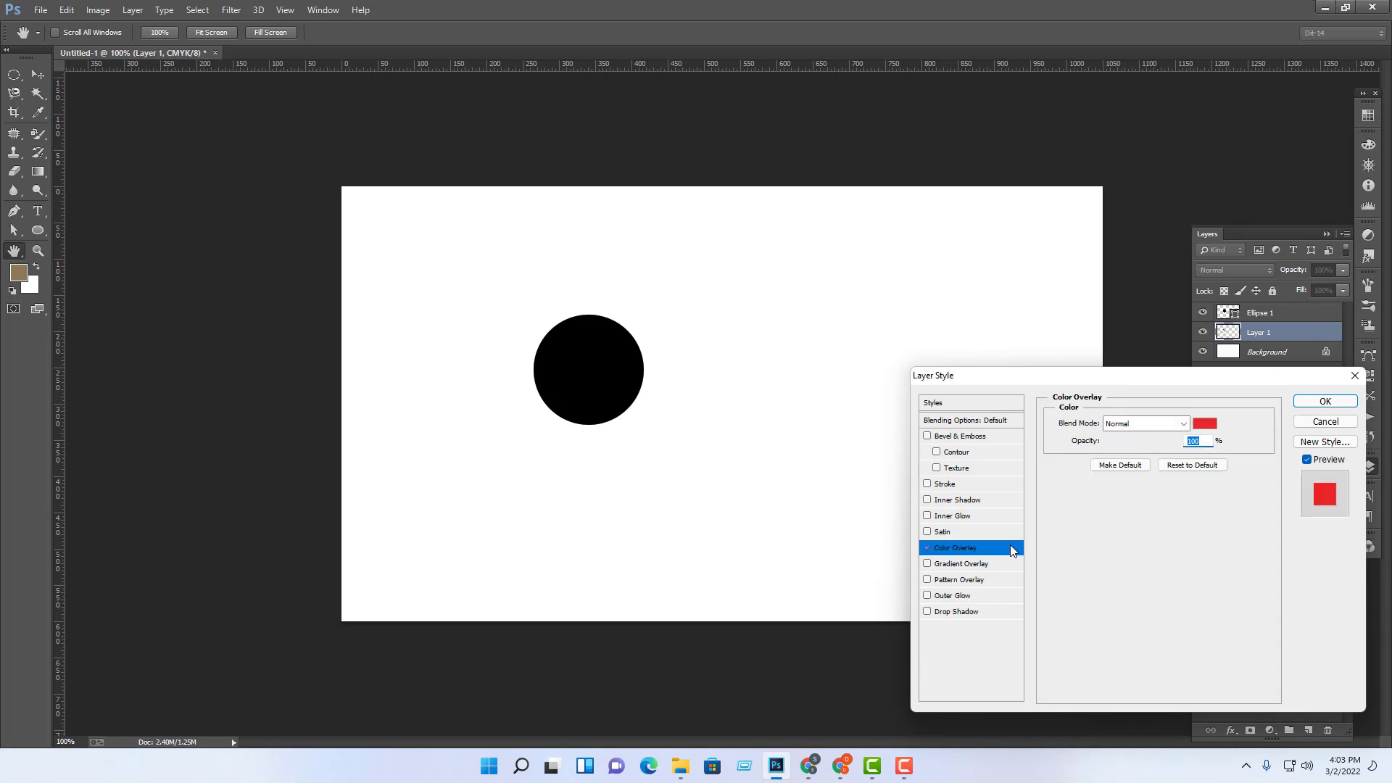
left_click(1210, 425)
left_click_drag(1015, 297, 926, 261)
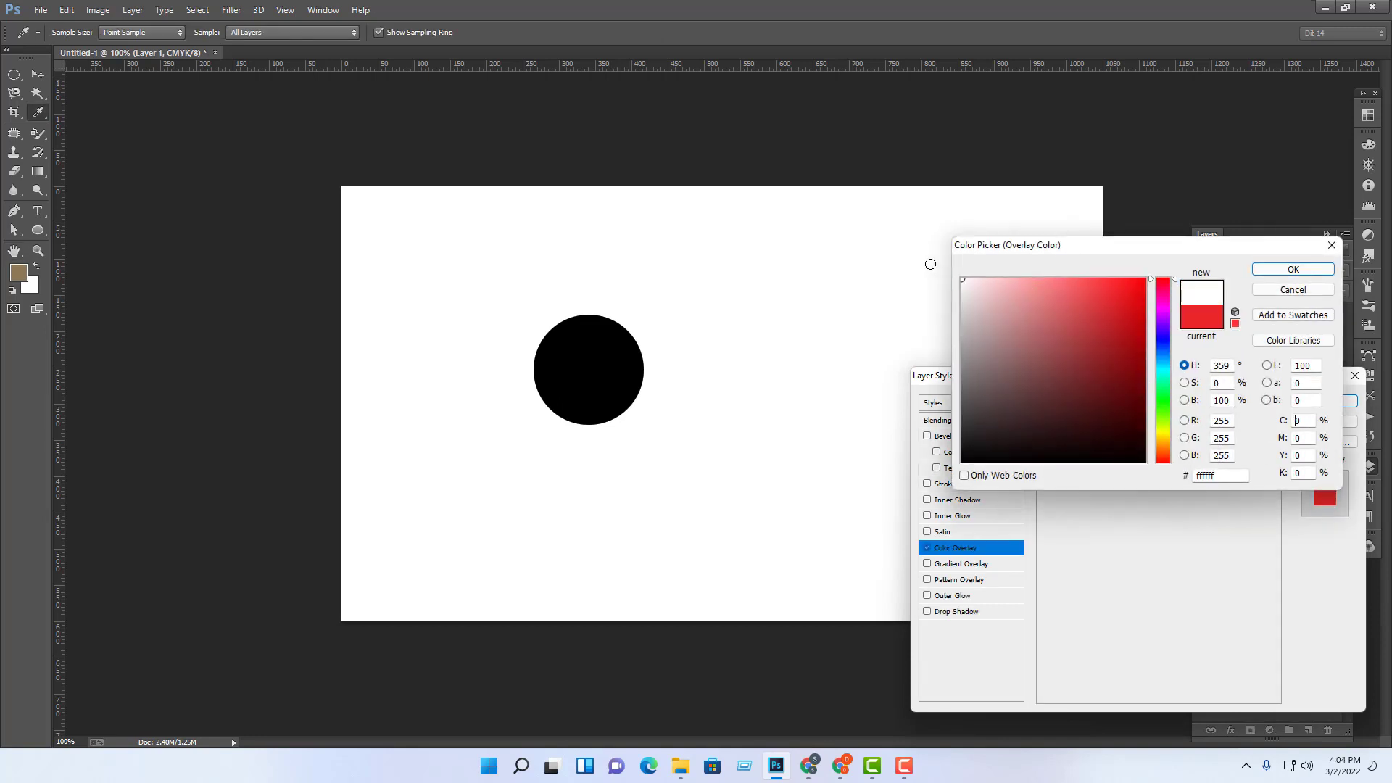
left_click(1263, 270)
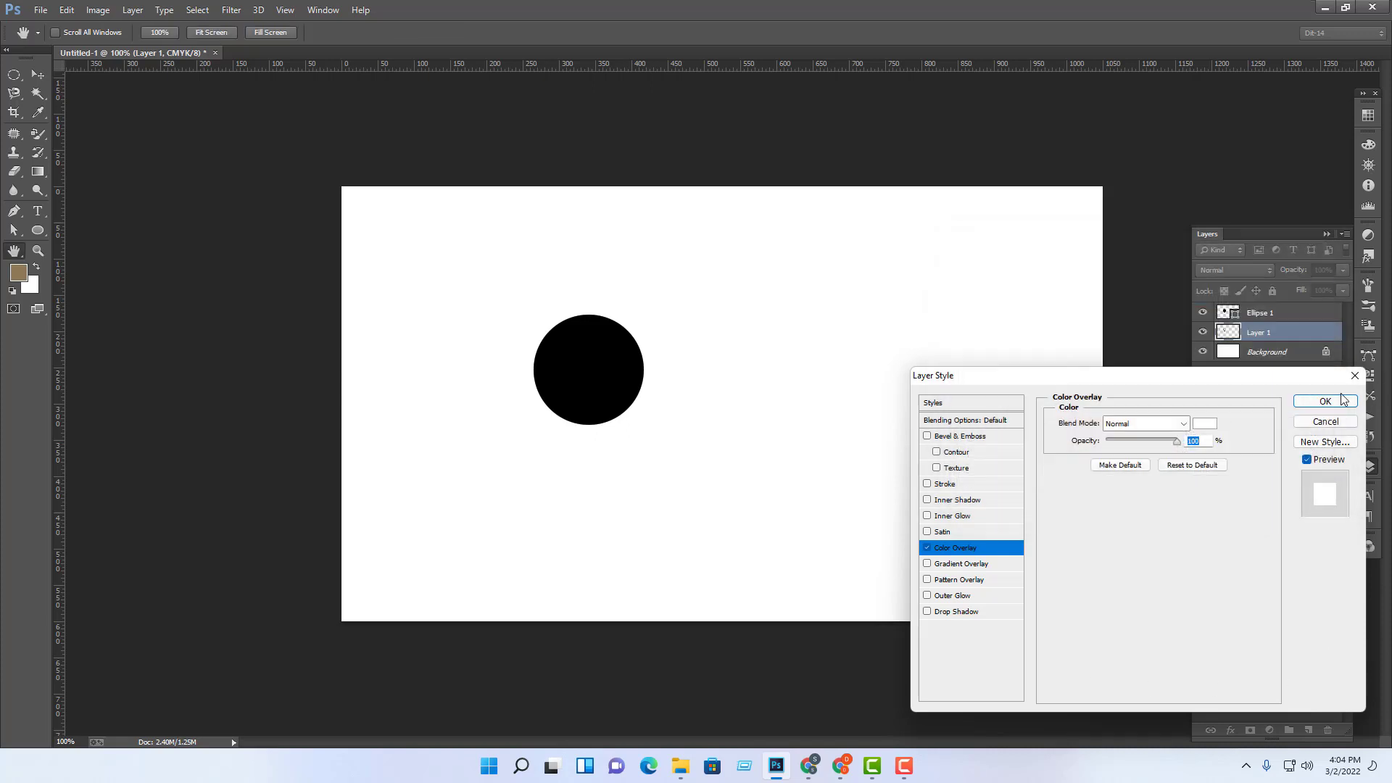
left_click(1324, 401)
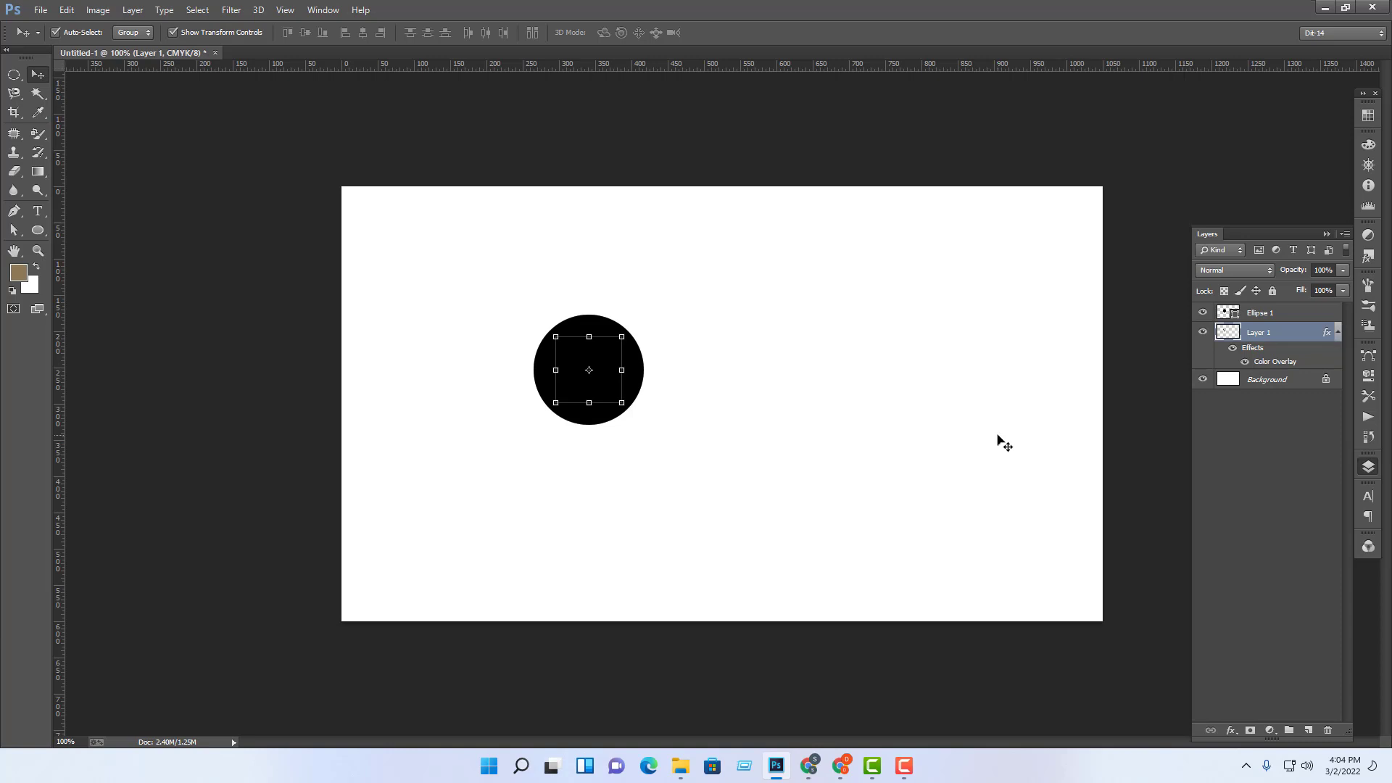
left_click_drag(1287, 332, 1278, 307)
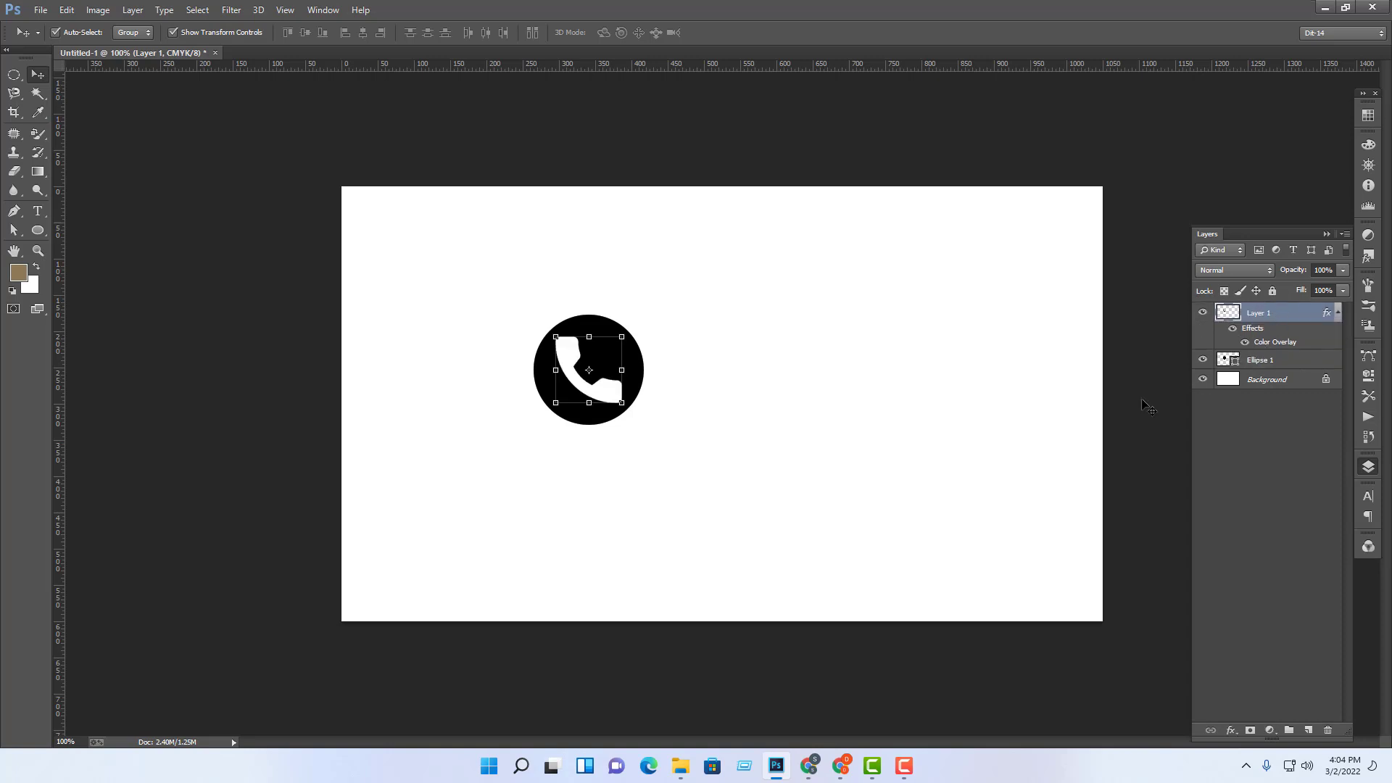
Step: Scale the white phone icon down to about 73 px so it sits inside the black circle
left_click(1024, 335)
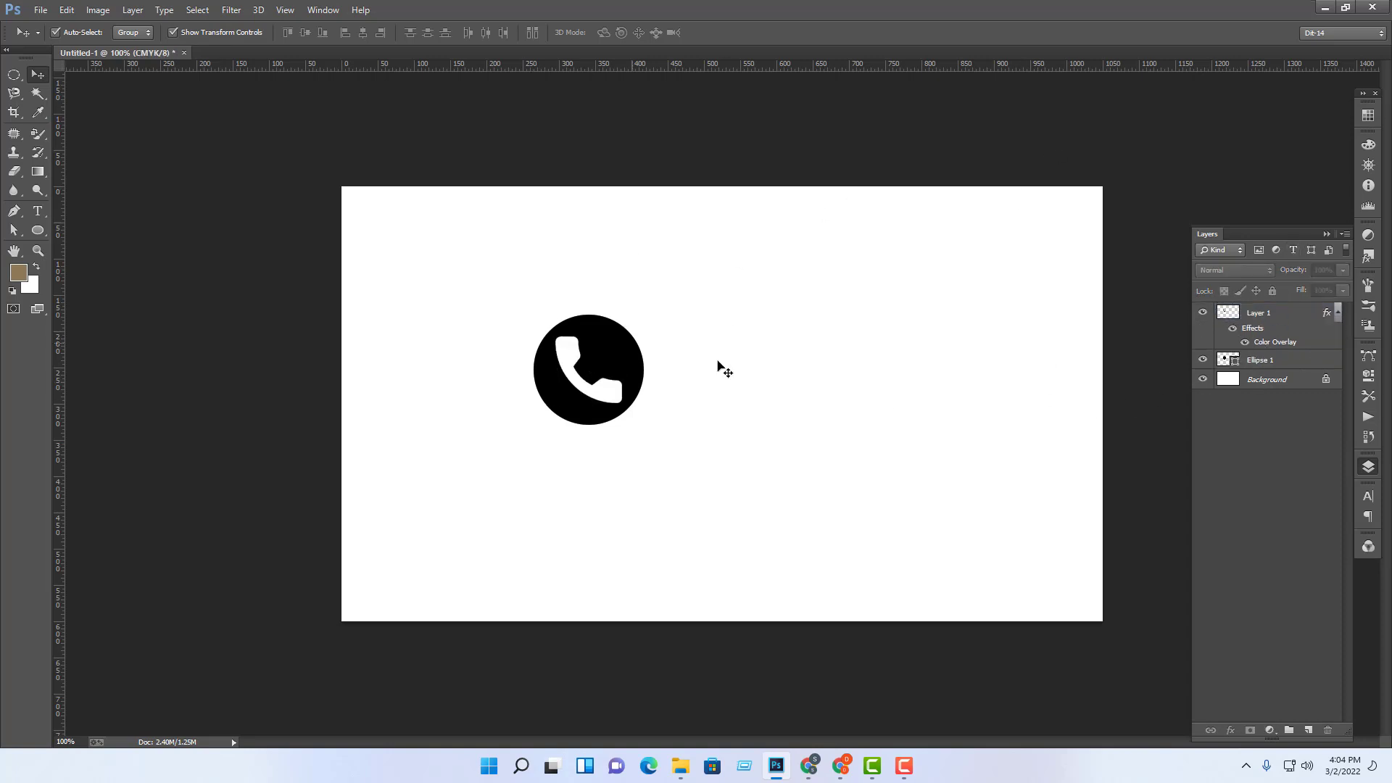
key("ctrl+plus")
key("ctrl+plus")
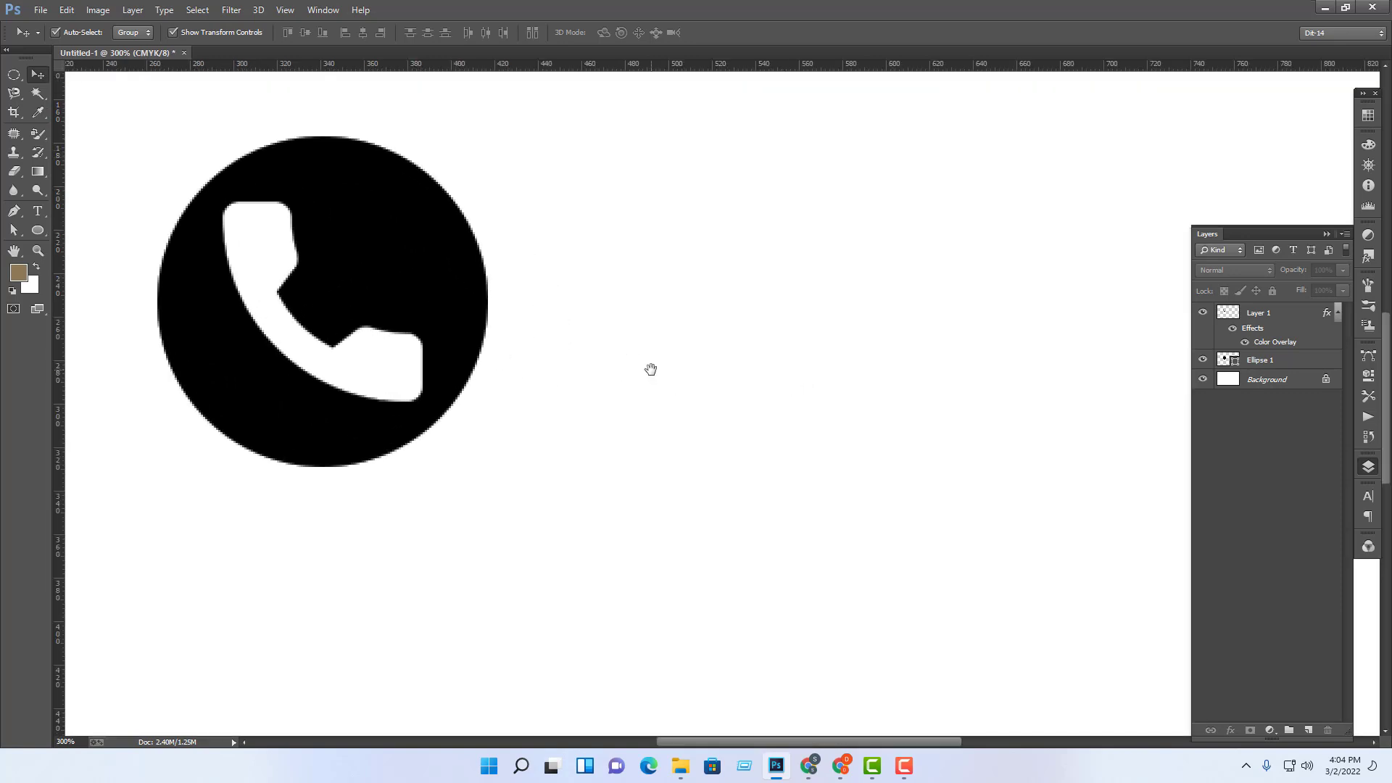
left_click_drag(651, 369, 959, 441)
left_click_drag(613, 337, 862, 398)
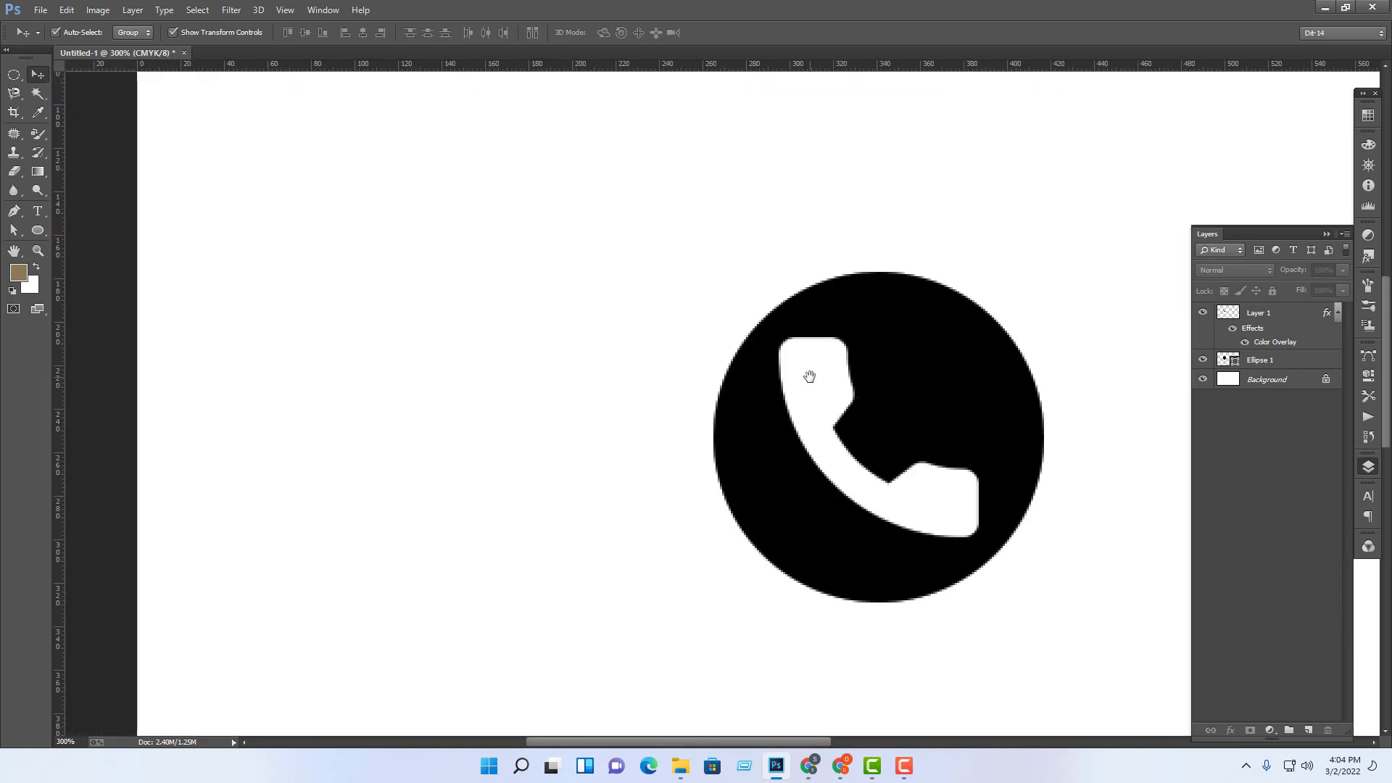
left_click(946, 360)
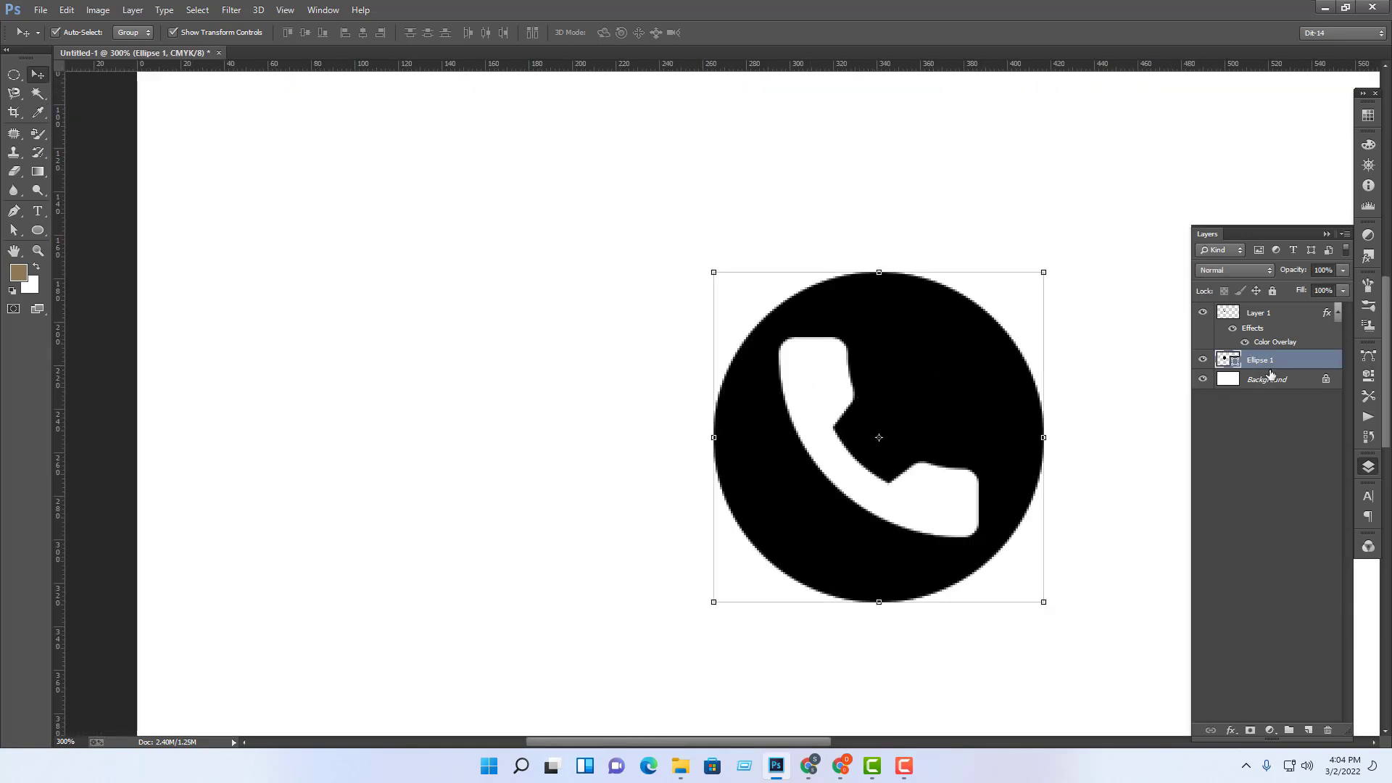
left_click(1265, 313)
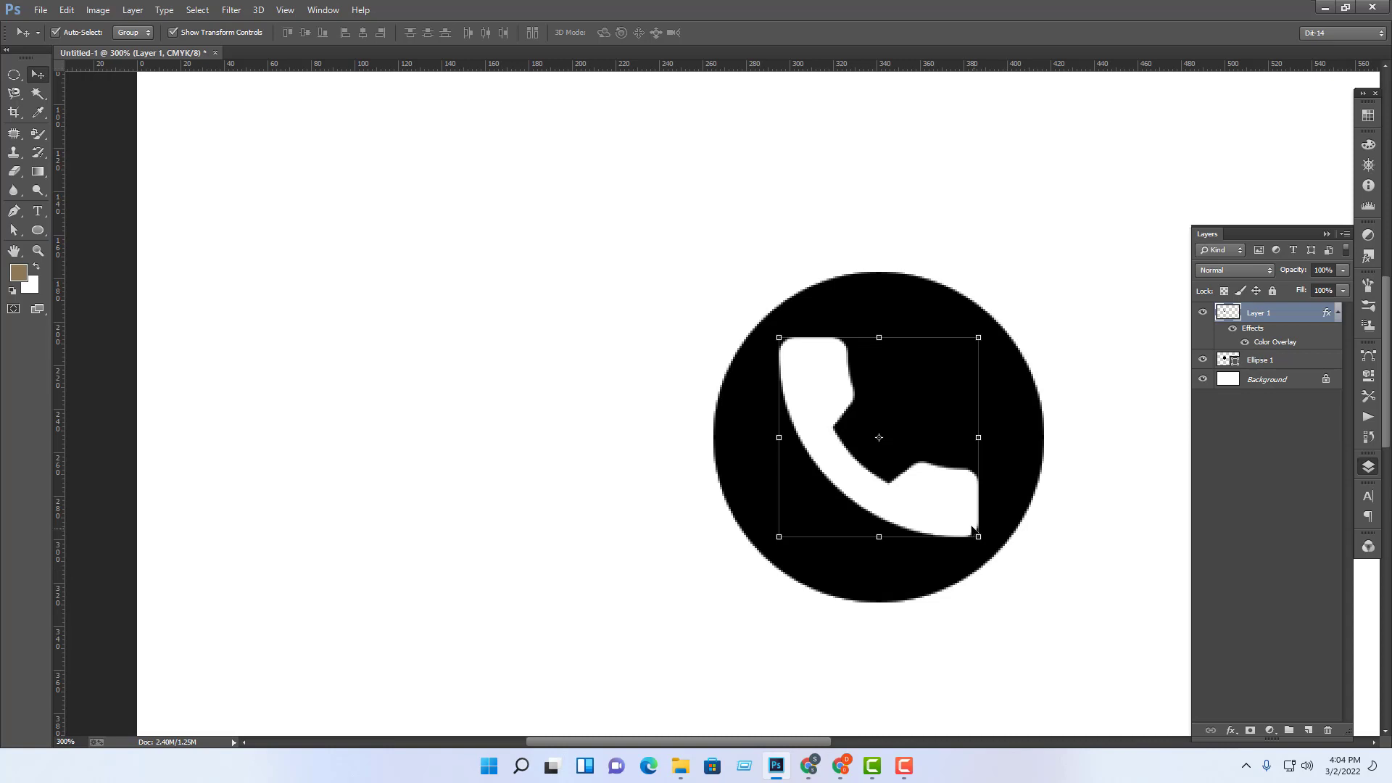
left_click_drag(979, 537, 960, 519)
key("Return")
left_click(1107, 606)
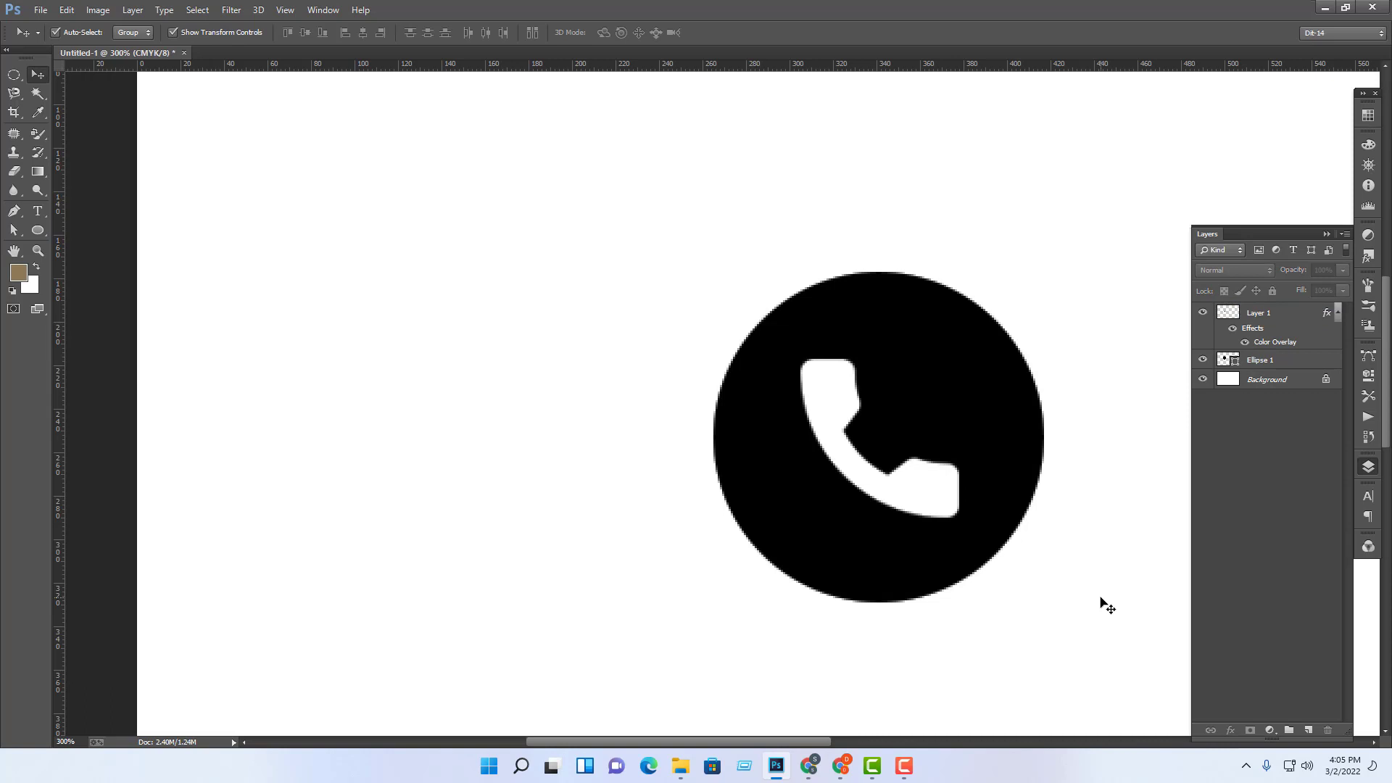
key("ctrl+minus")
key("ctrl+minus")
key("ctrl+minus")
key("ctrl+minus")
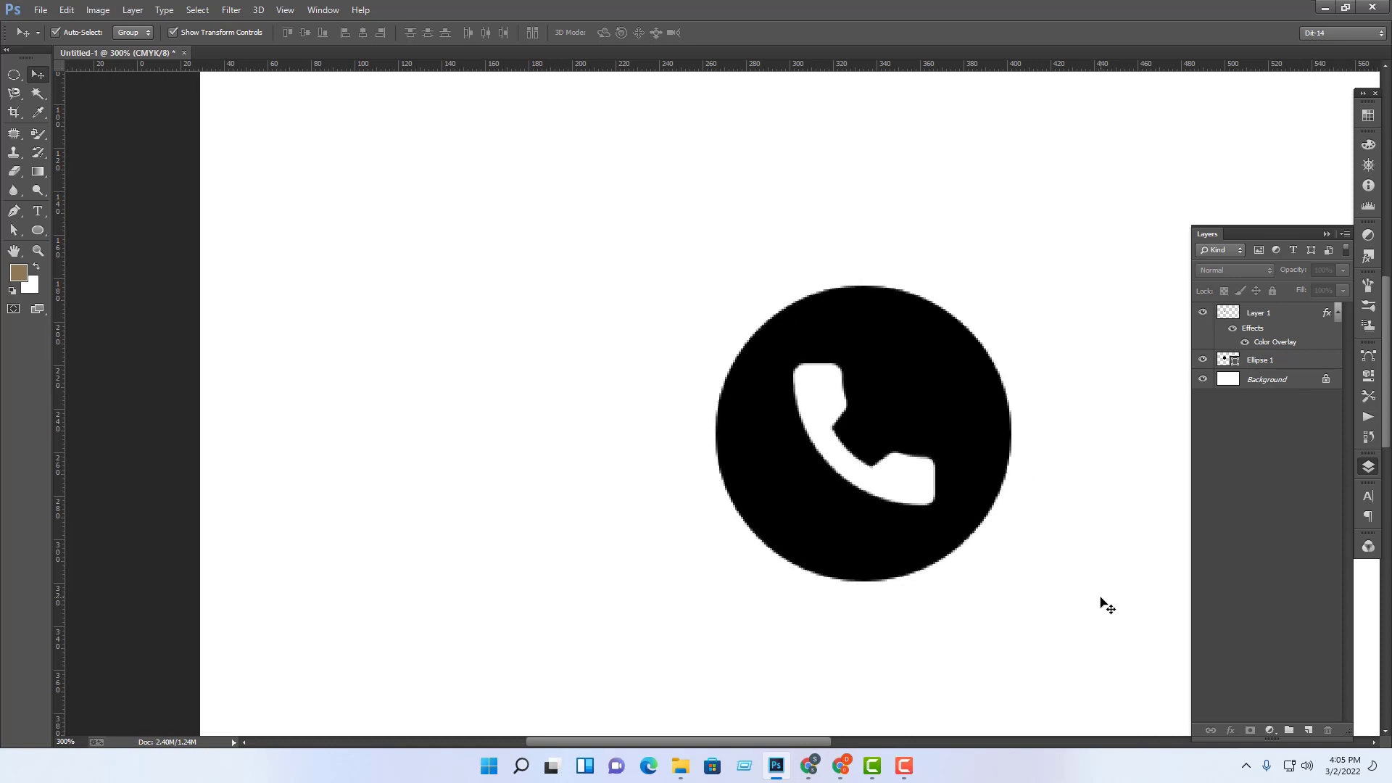
key("ctrl+plus")
key("ctrl+plus")
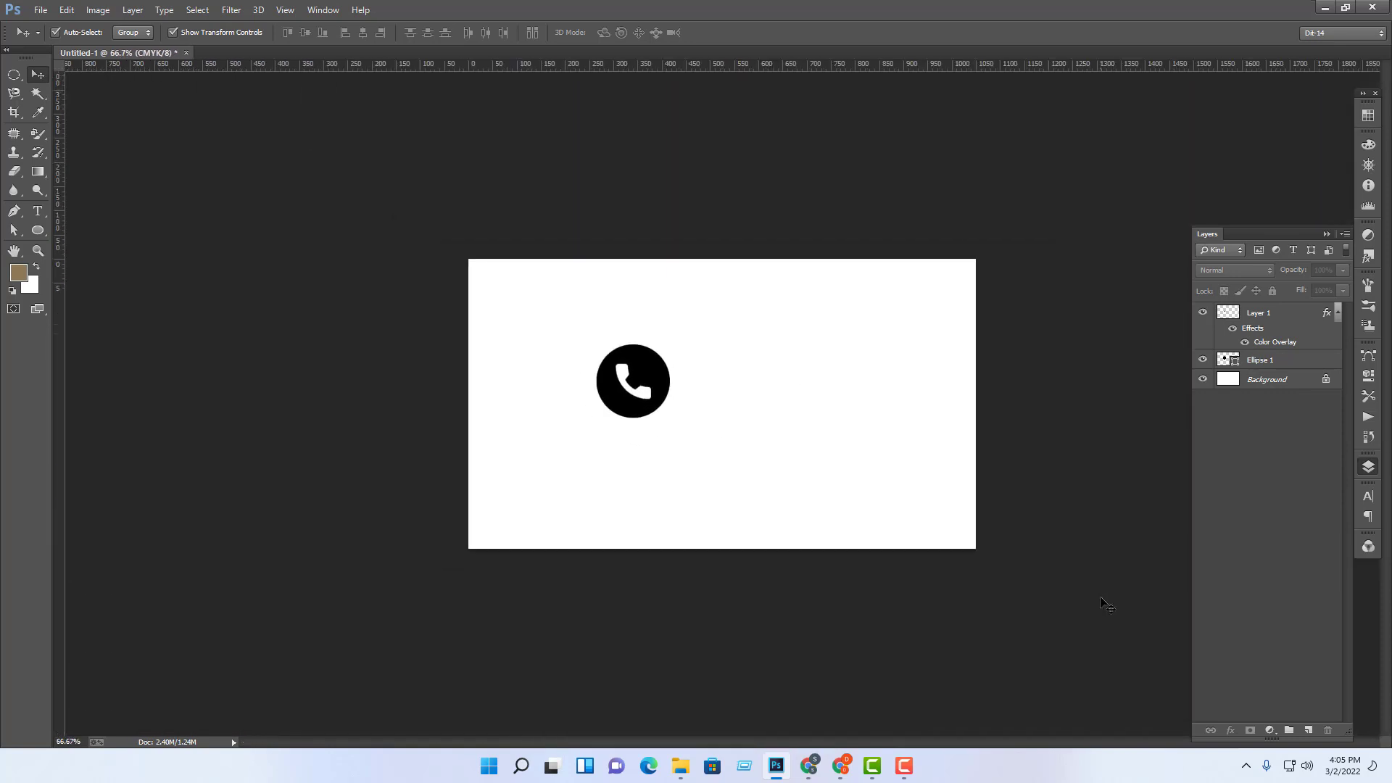
left_click(596, 390)
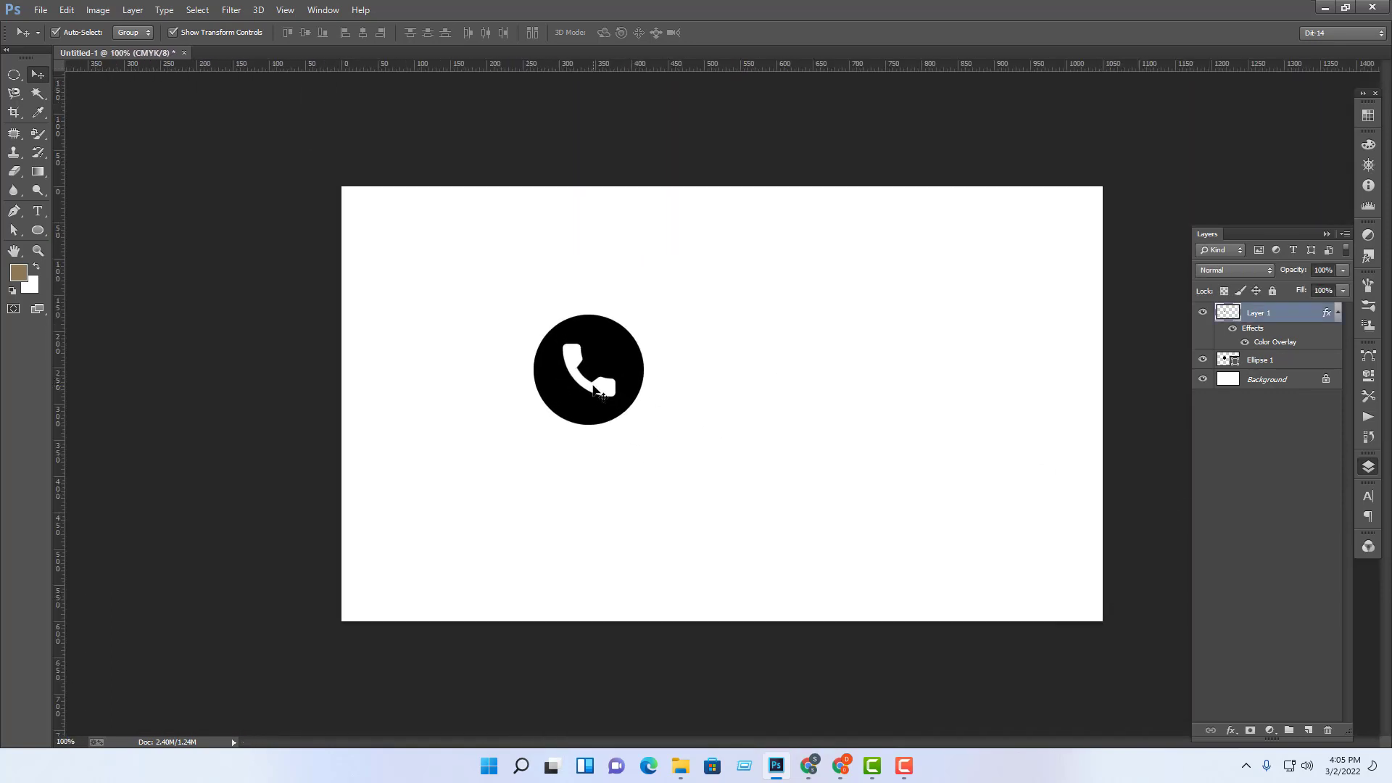
Step: Enlarge the phone icon slightly inside the circle and commit the resize
left_click_drag(616, 396, 628, 408)
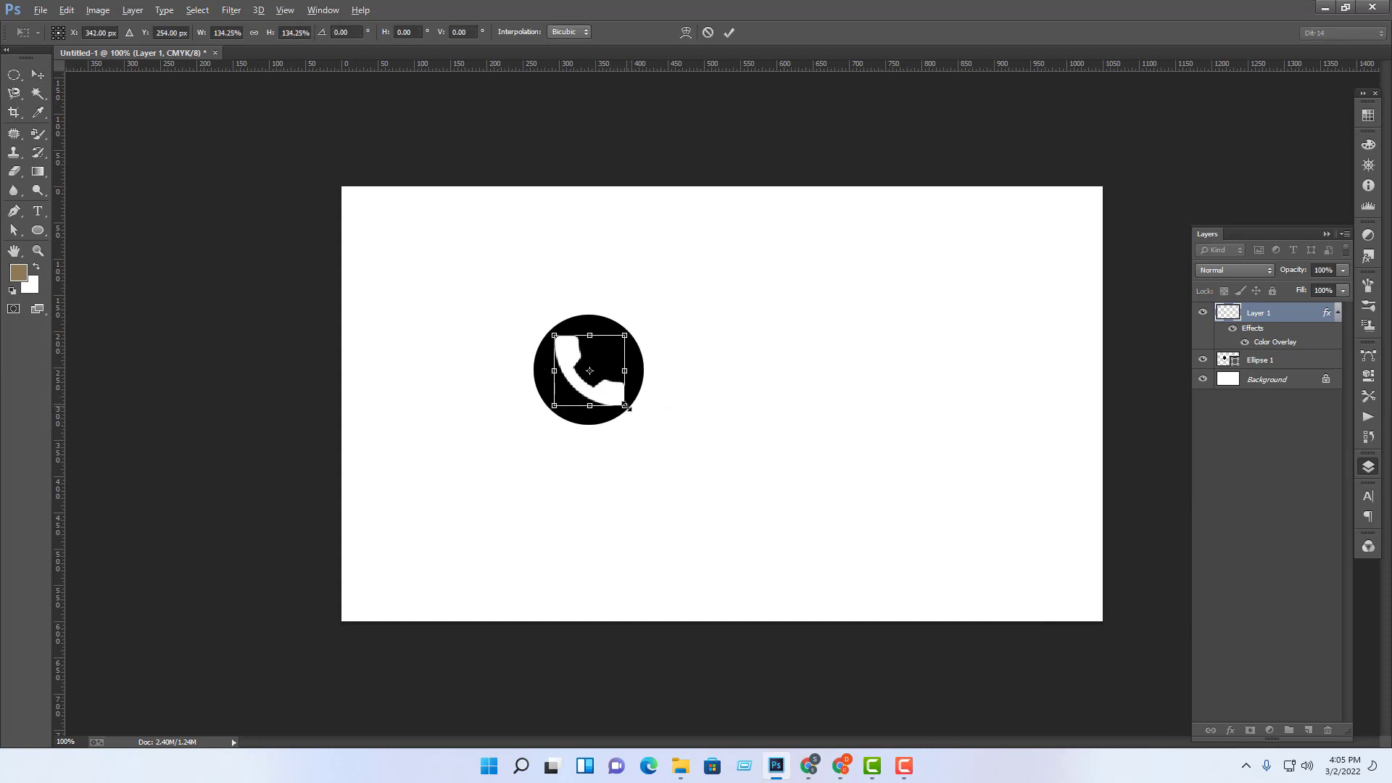
key("Return")
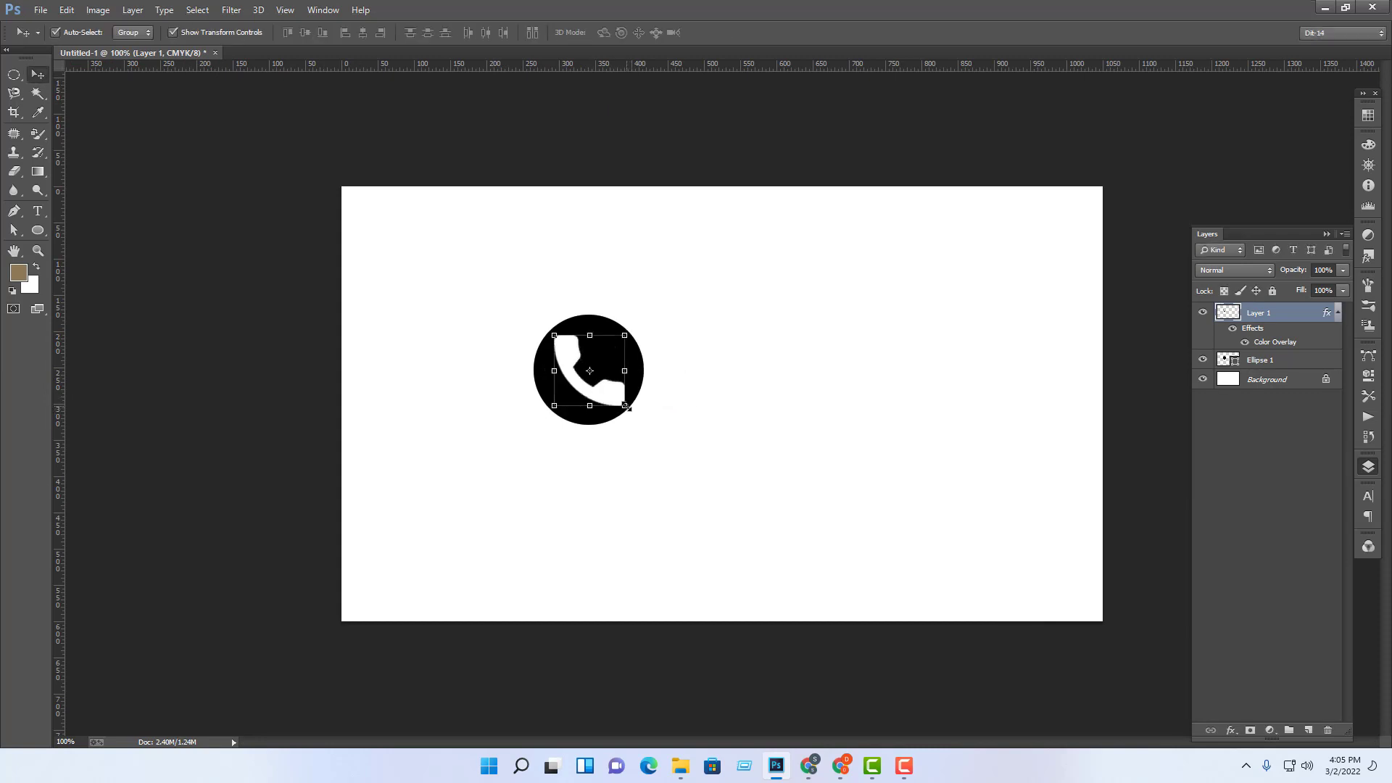
left_click(615, 311)
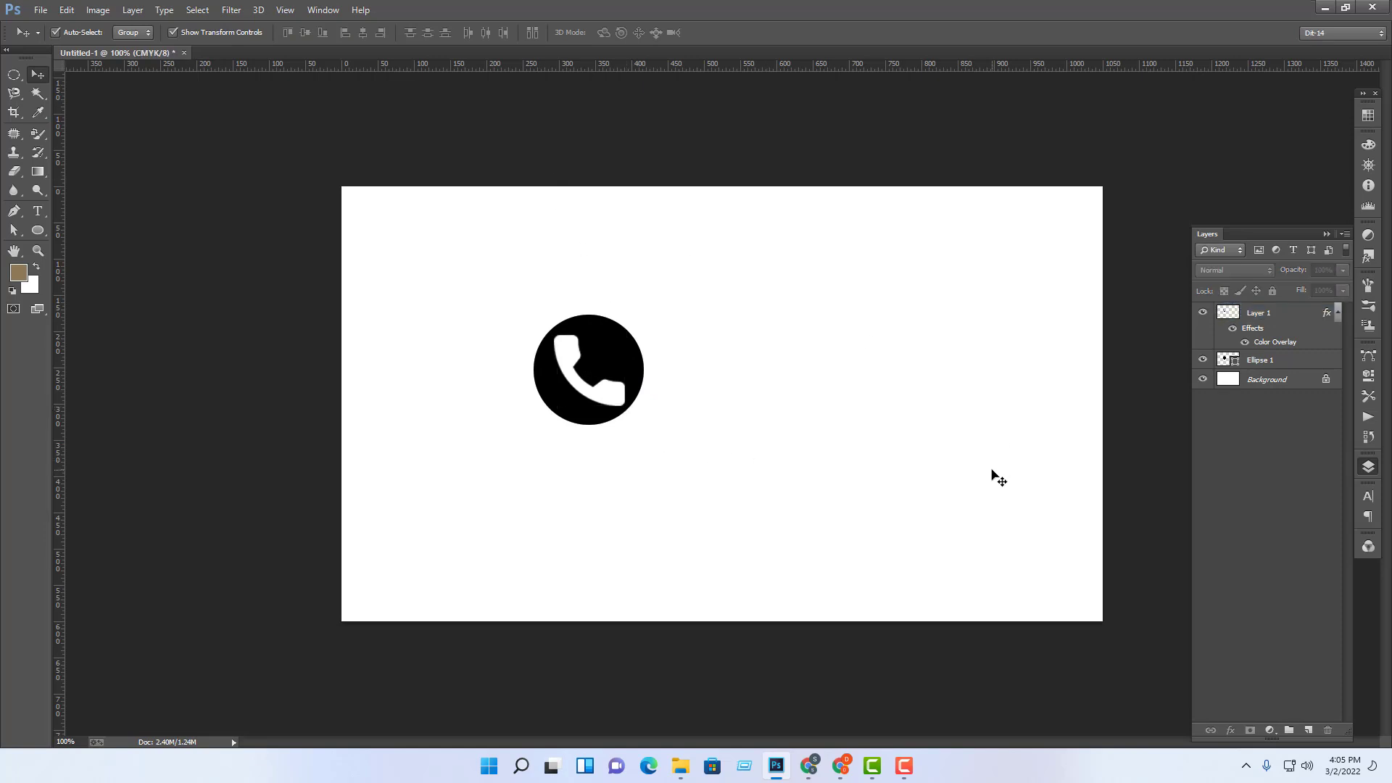
Step: Shrink the handset to about 78%, then select both the circle and handset layers
key("ctrl+plus")
key("ctrl+plus")
left_click_drag(603, 326, 878, 459)
left_click_drag(659, 352, 818, 374)
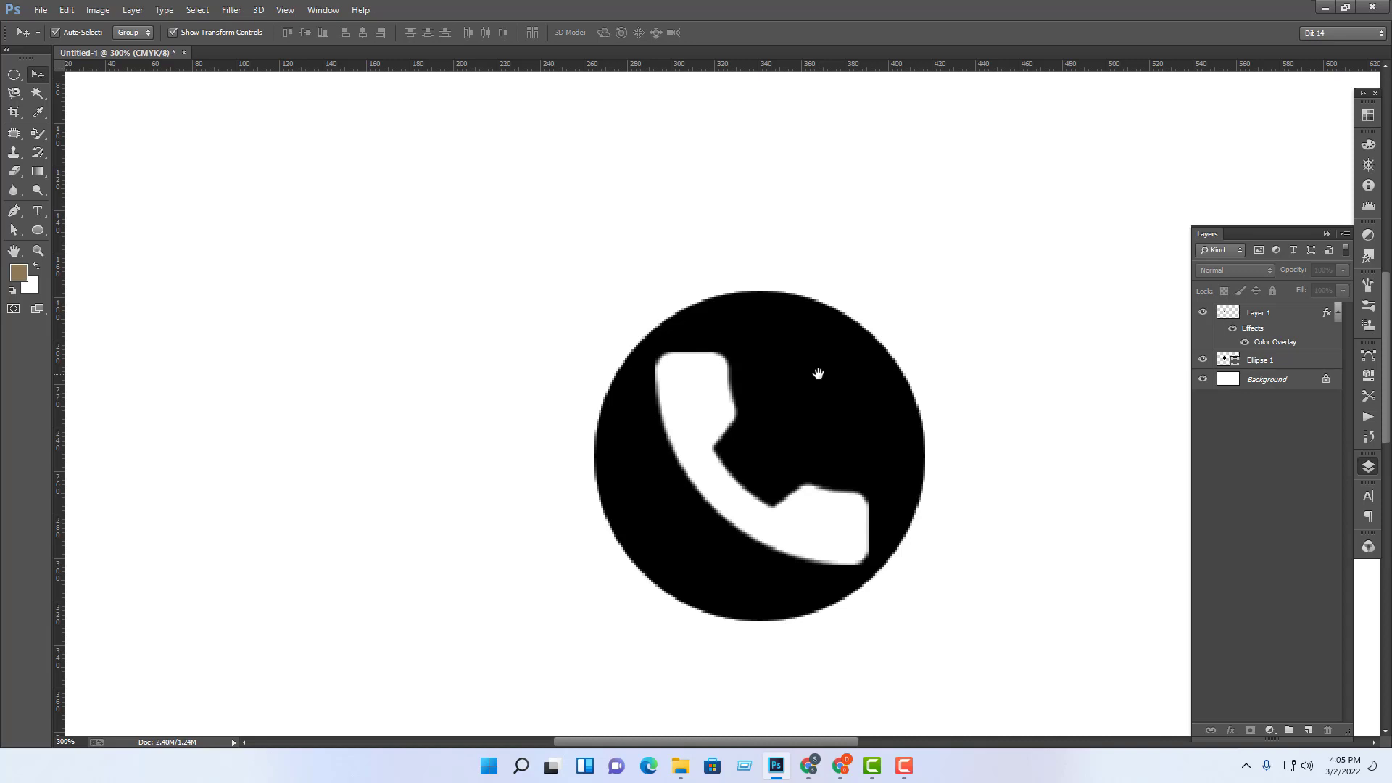
left_click(810, 522)
left_click_drag(811, 522, 807, 518)
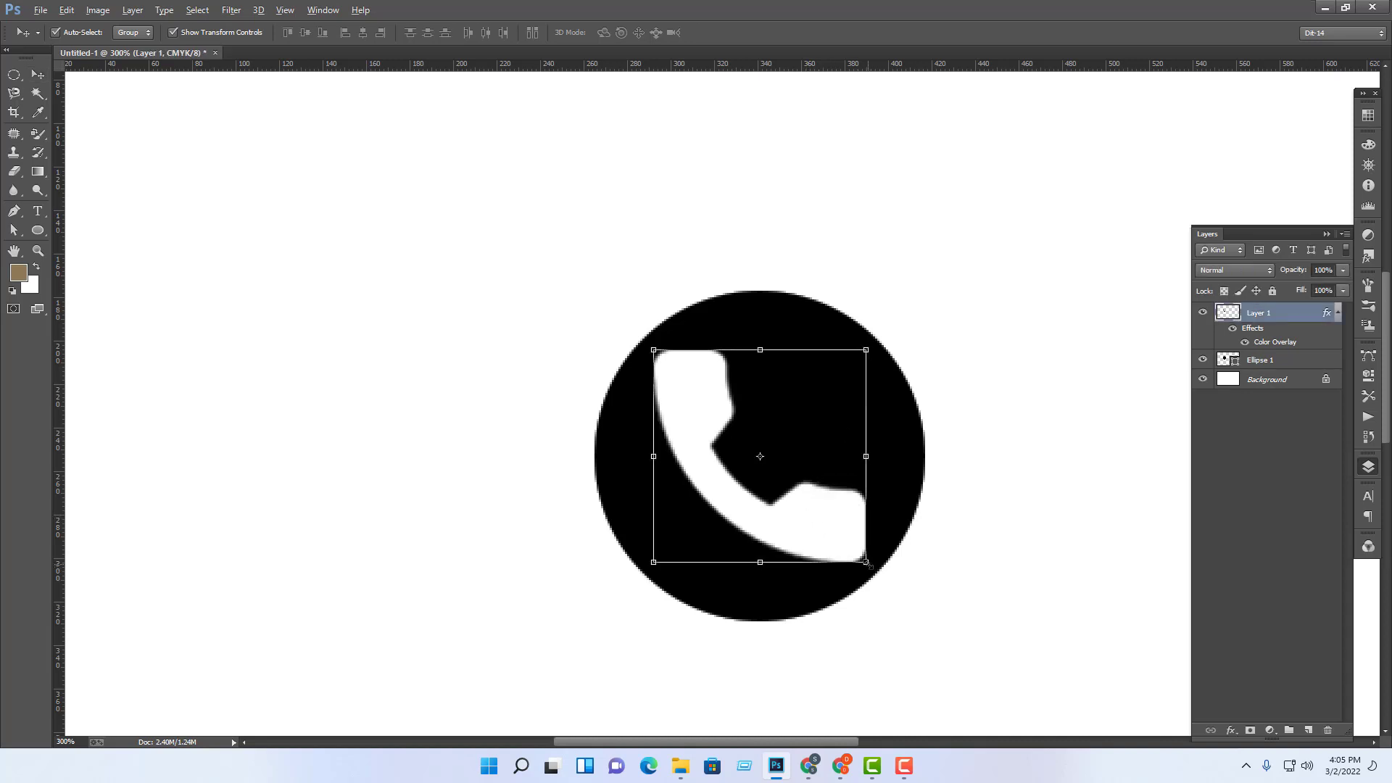
left_click_drag(869, 564, 842, 540)
key("Return")
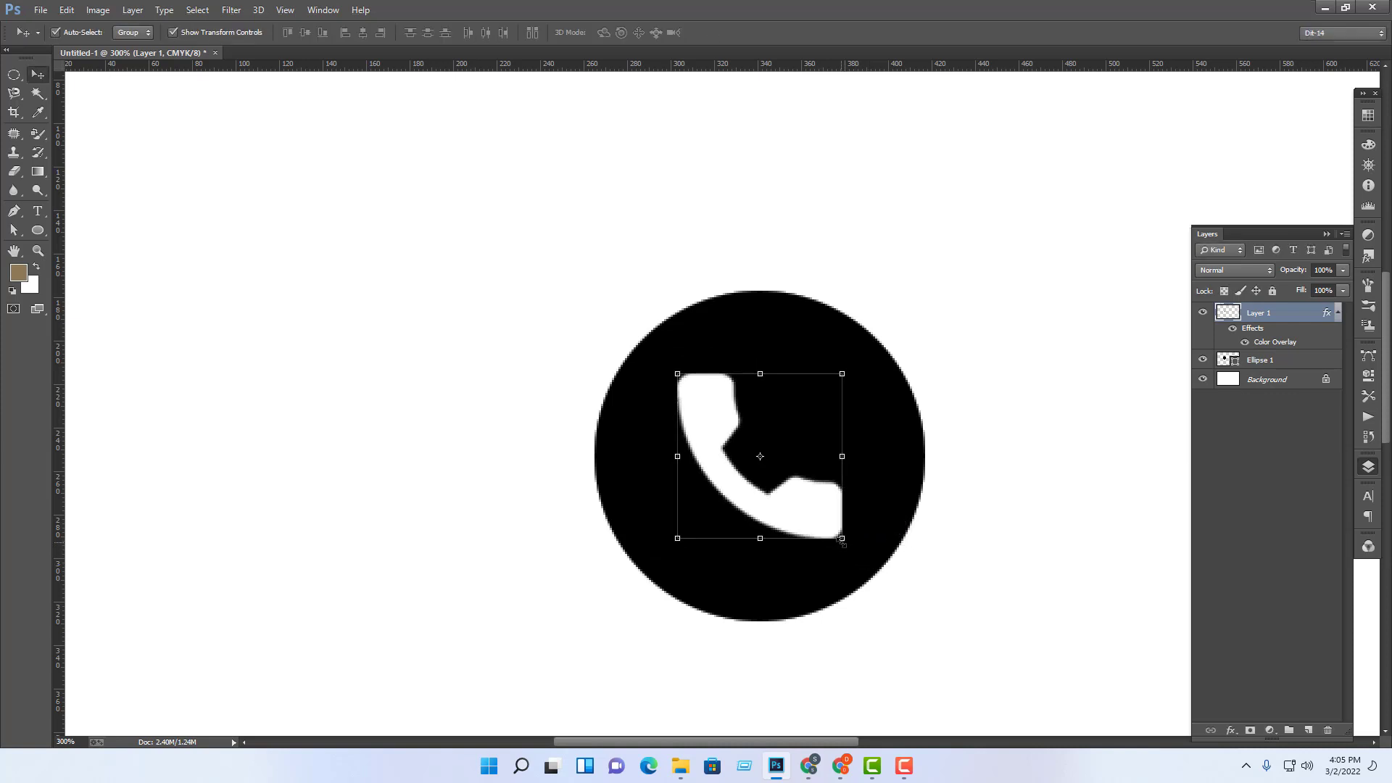
left_click(1028, 571)
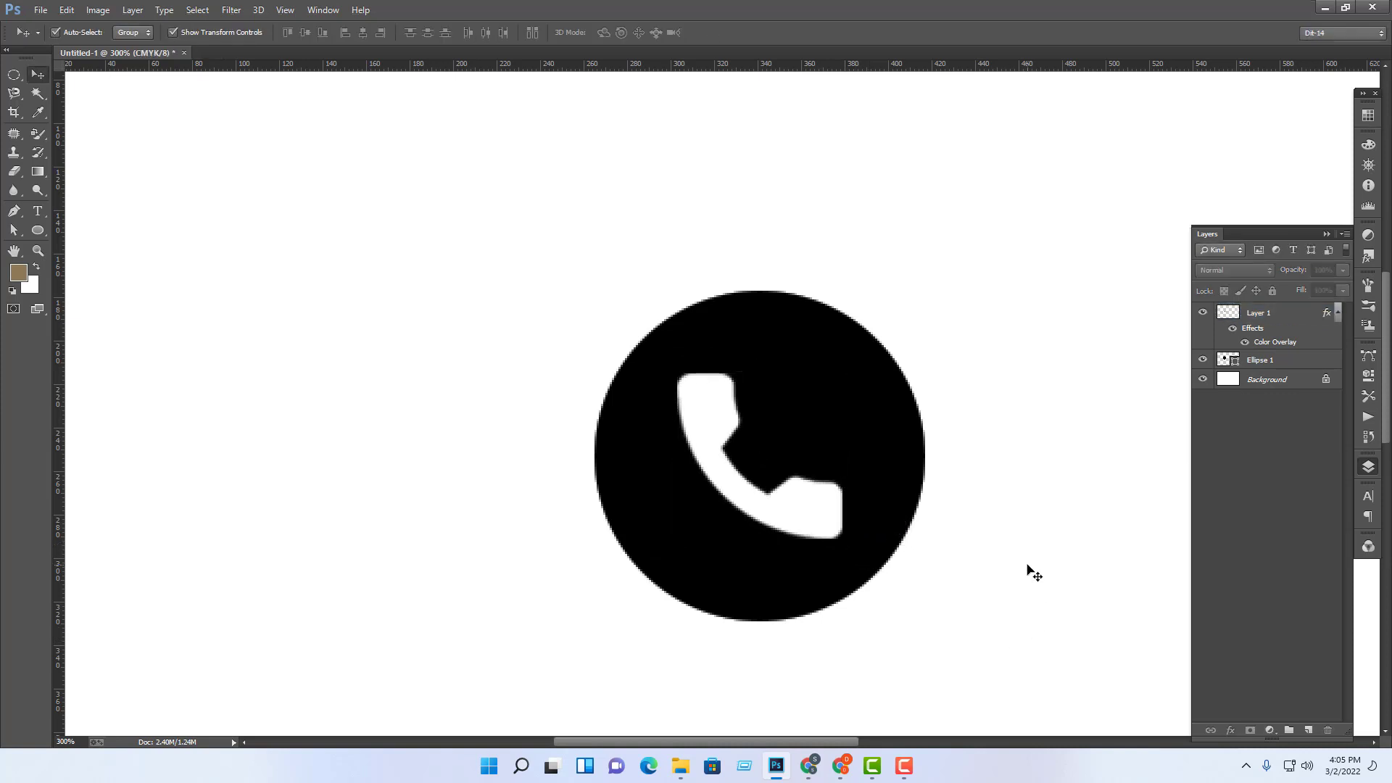
key("ctrl+minus")
key("ctrl+minus")
key("ctrl+minus")
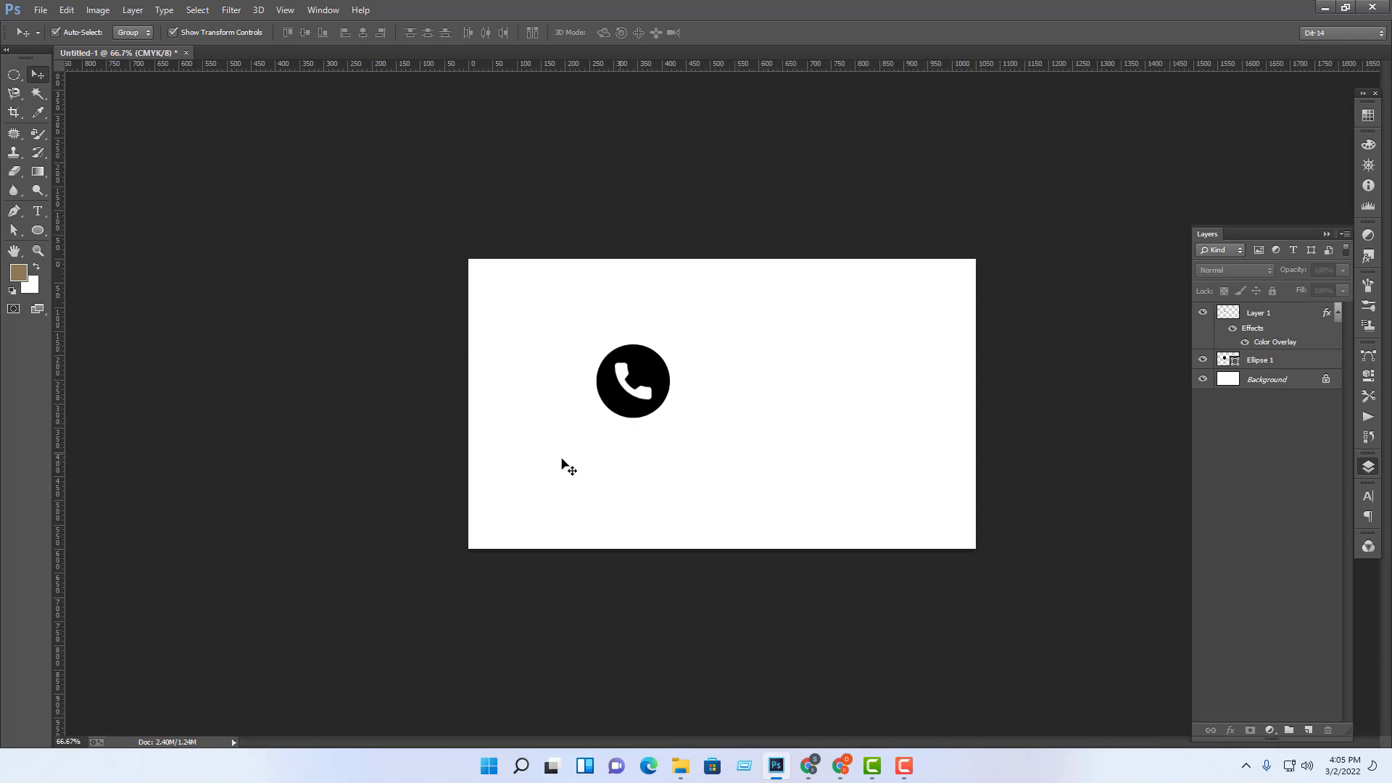
left_click_drag(824, 314, 488, 484)
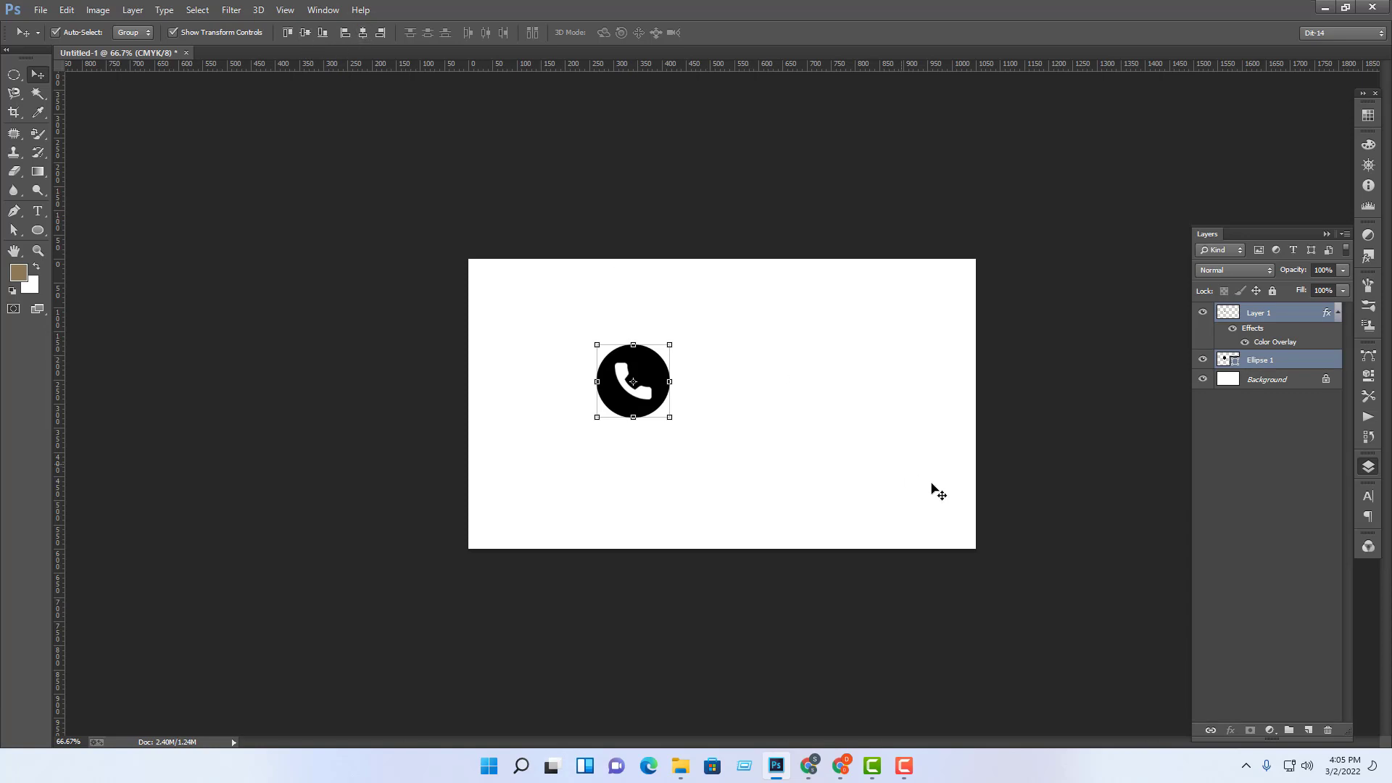
Step: Group the circle and handset layers together and shift the group slightly
left_click(826, 396)
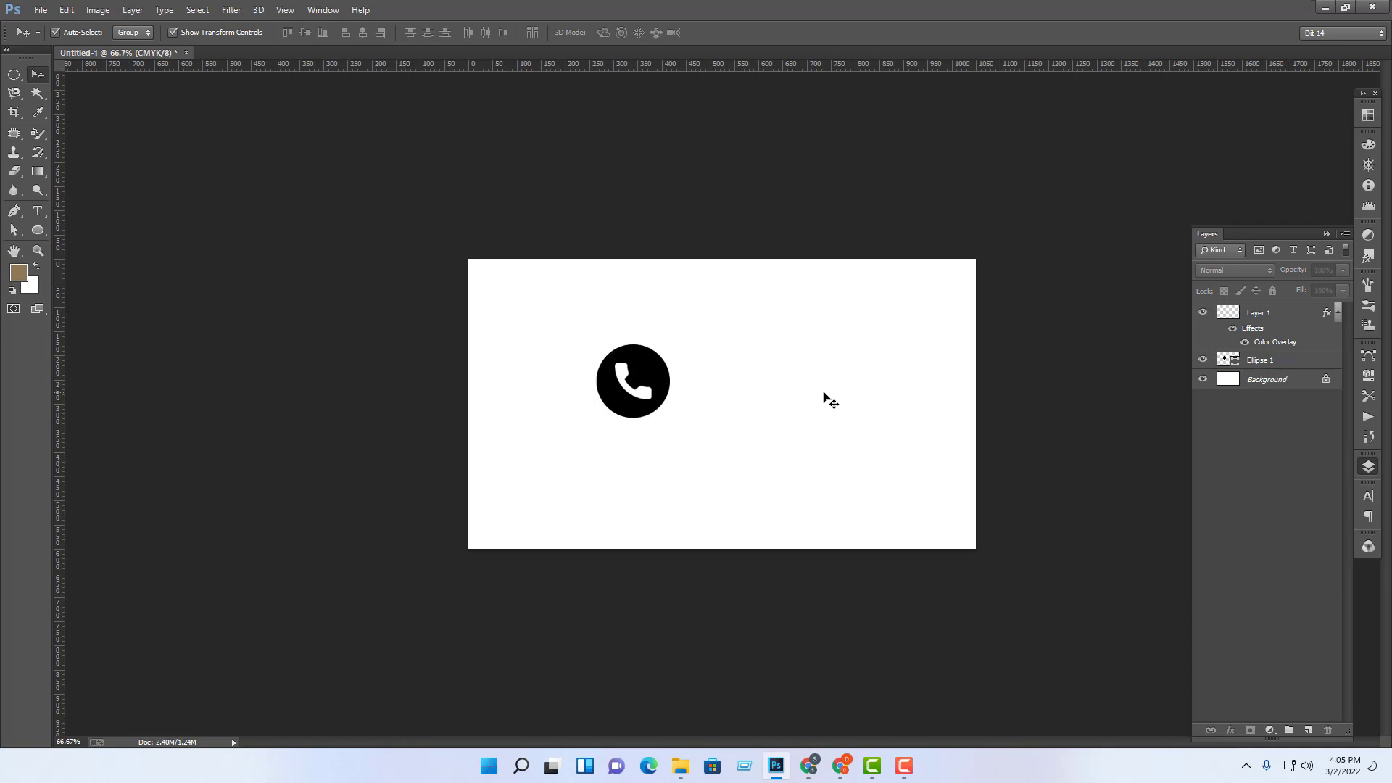
left_click_drag(544, 303, 736, 458)
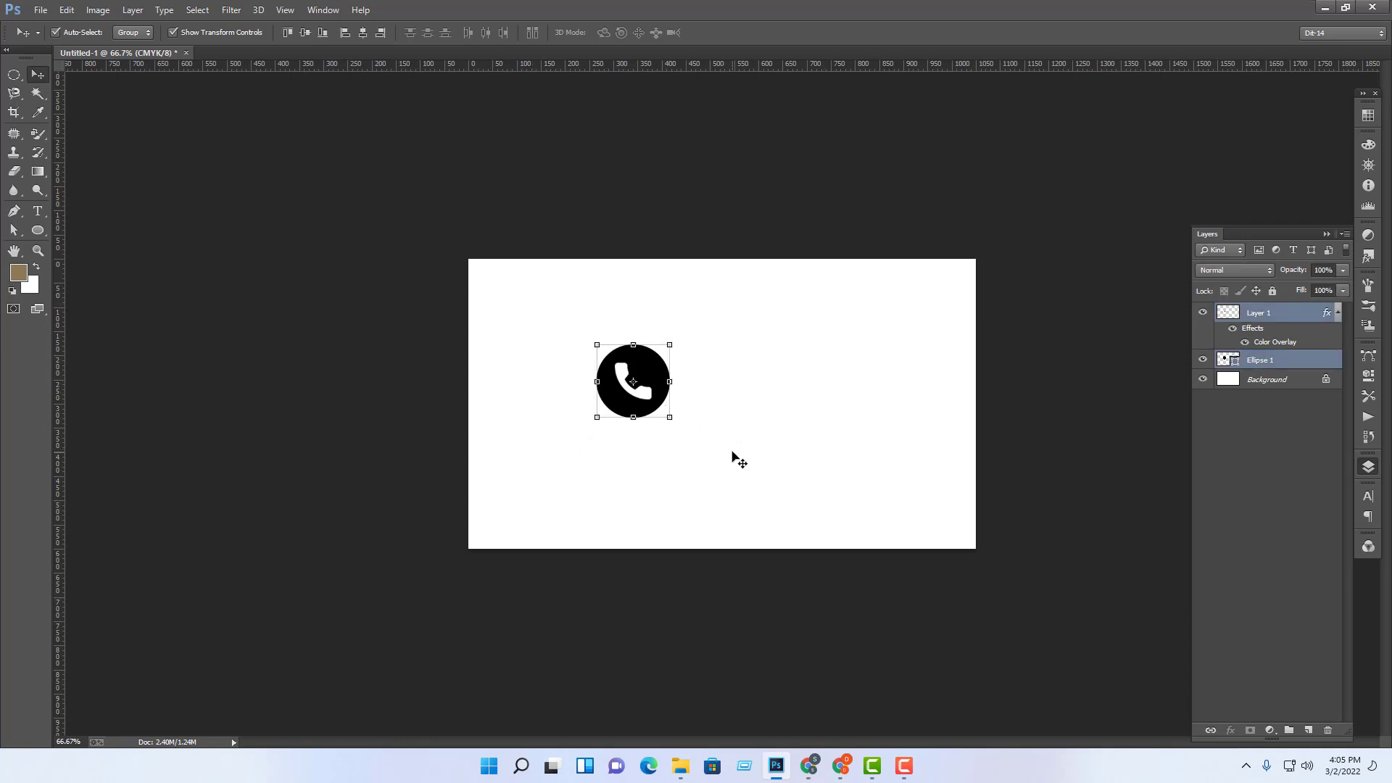
key("ctrl+g")
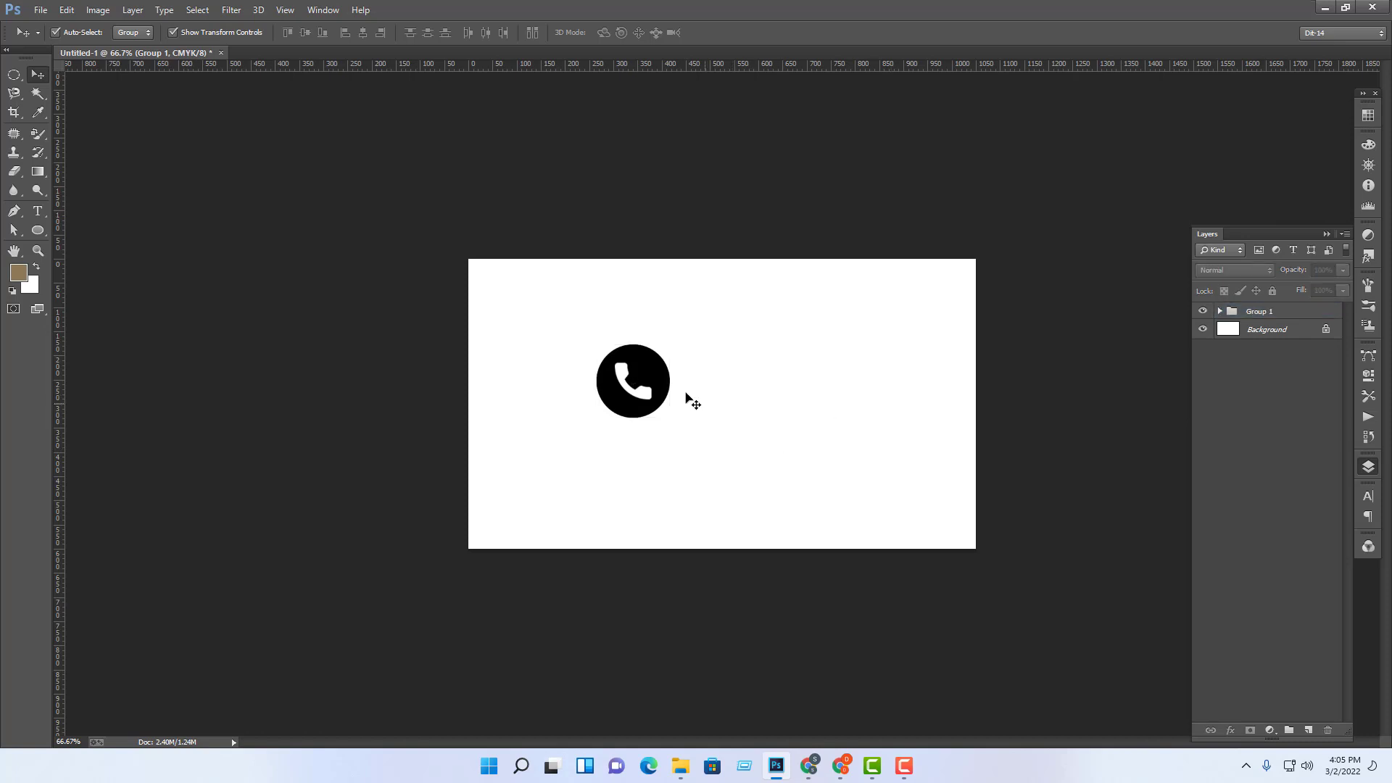
left_click_drag(674, 365, 708, 348)
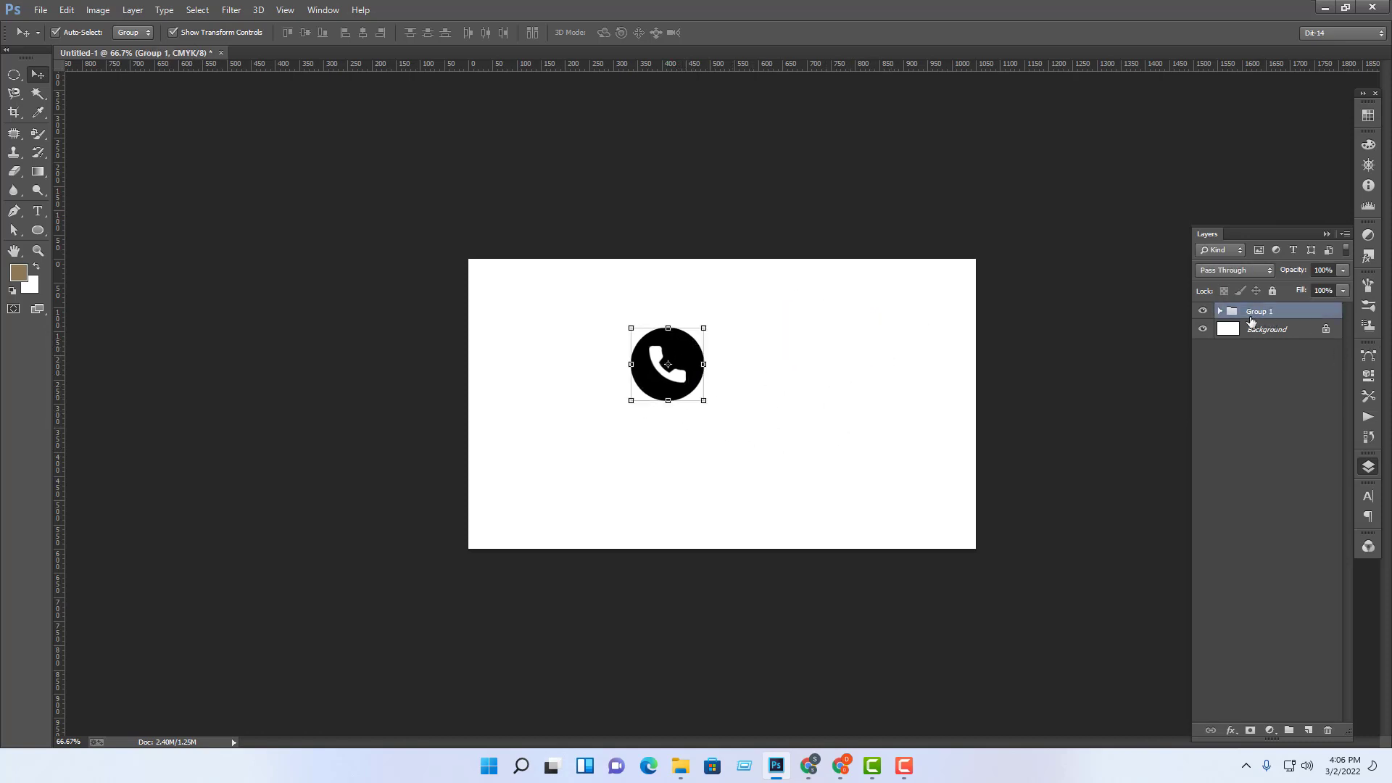
Step: Rename the group to Phone and move it right and slightly down
double_click(1251, 313)
type("Phone")
key("Return")
left_click(860, 370)
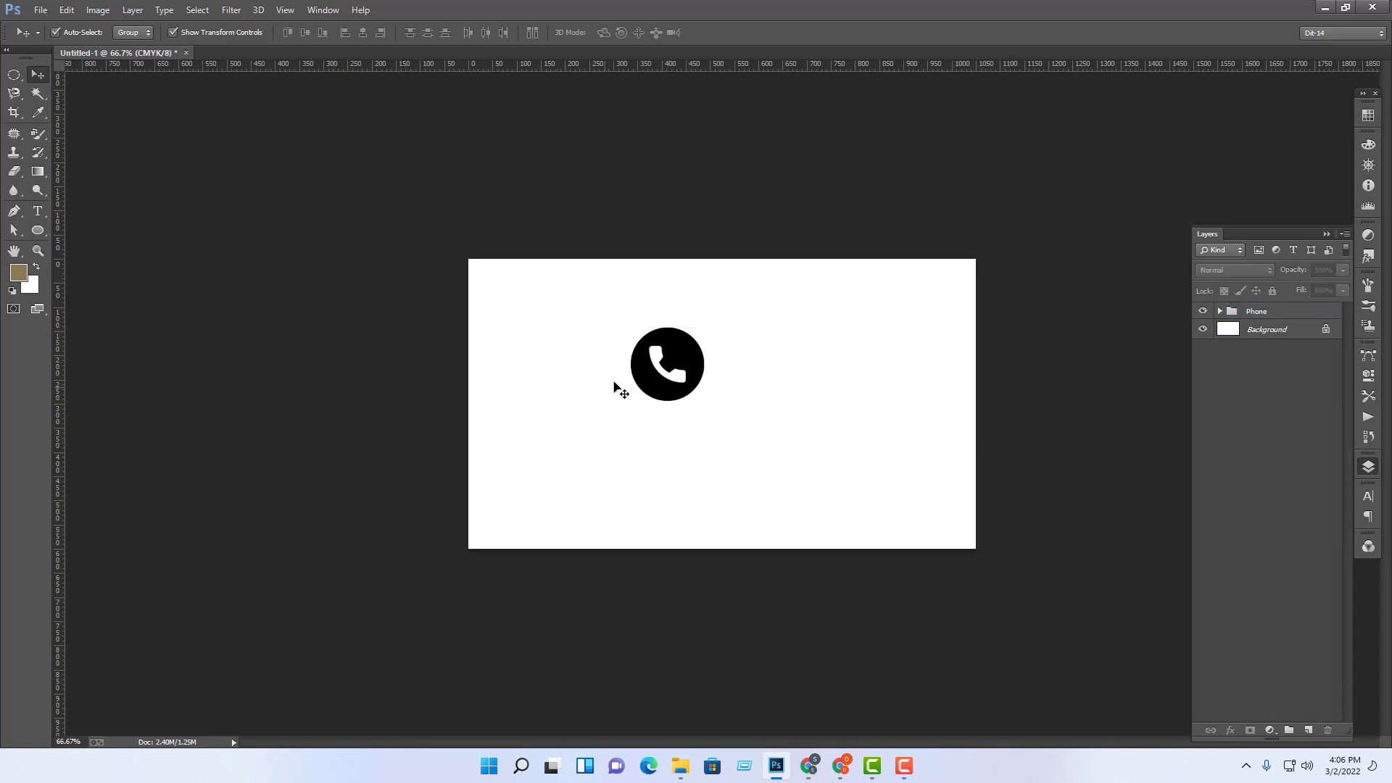
left_click_drag(615, 381, 673, 360)
Step: Type the sample phone number as a text line beside the phone icon
left_click(848, 491)
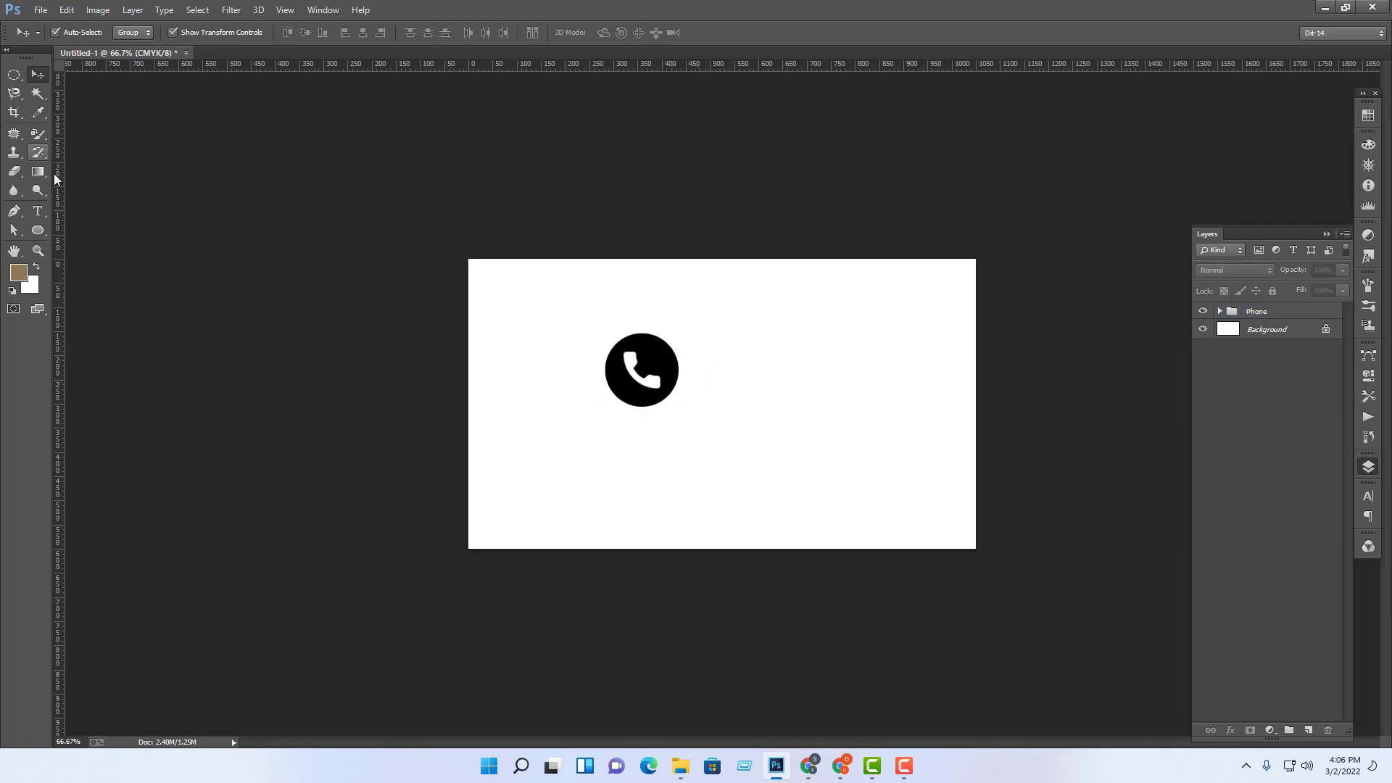
left_click(41, 209)
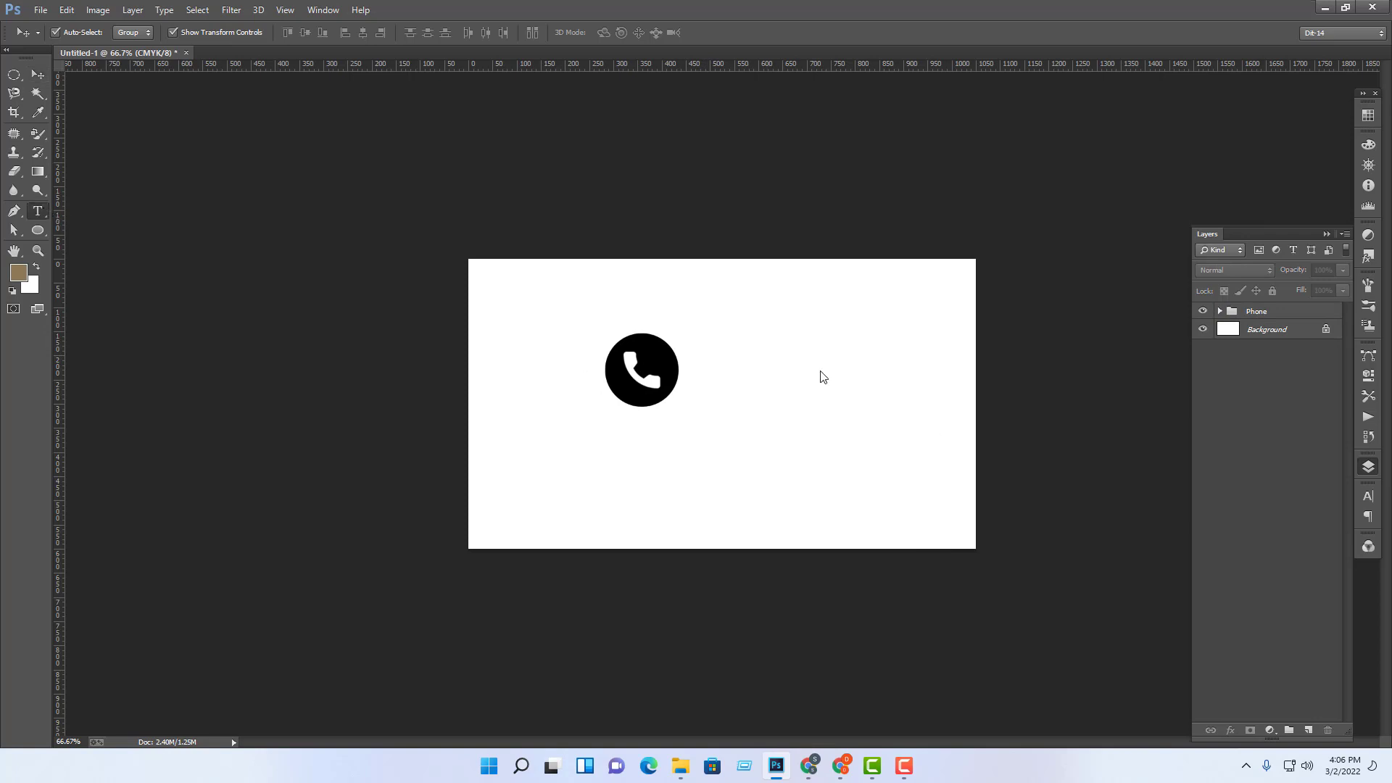
left_click(700, 372)
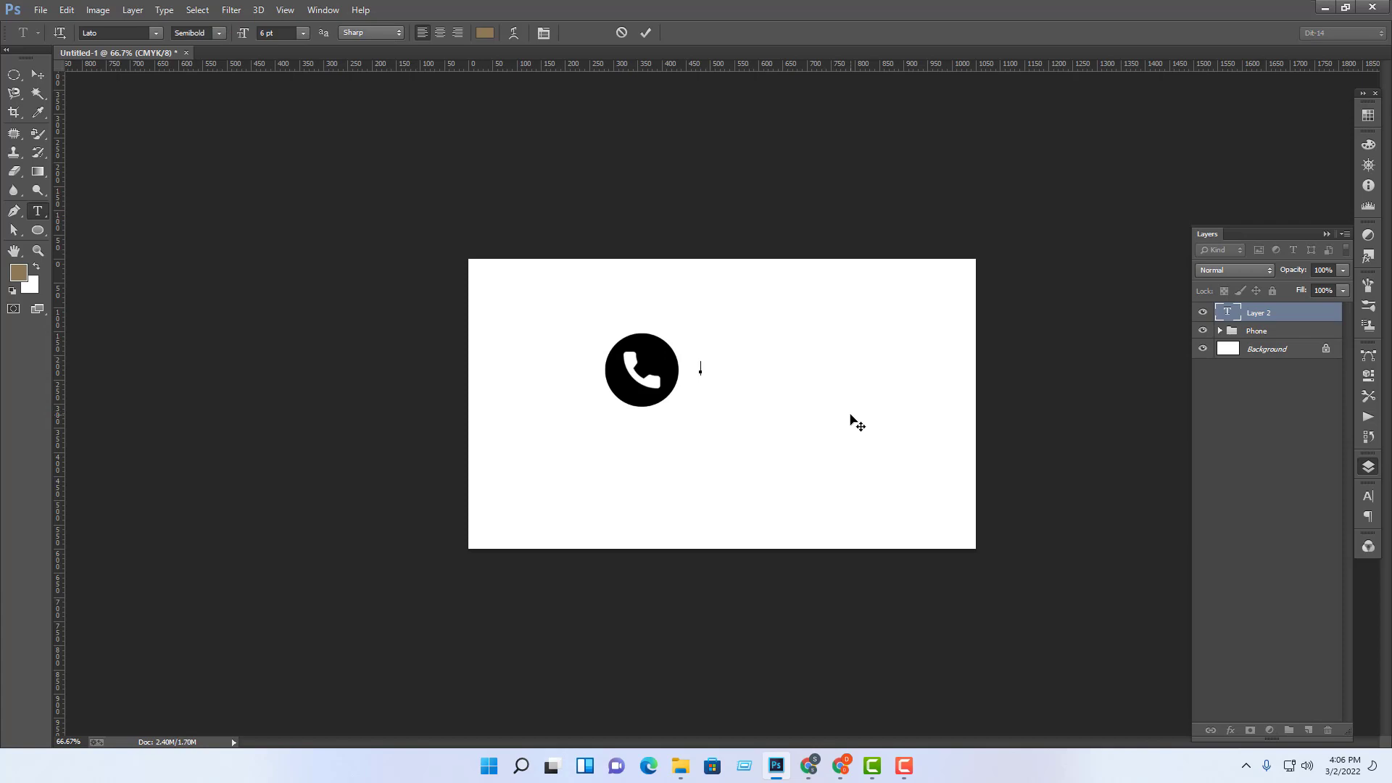
type("+880 123456789")
left_click(40, 73)
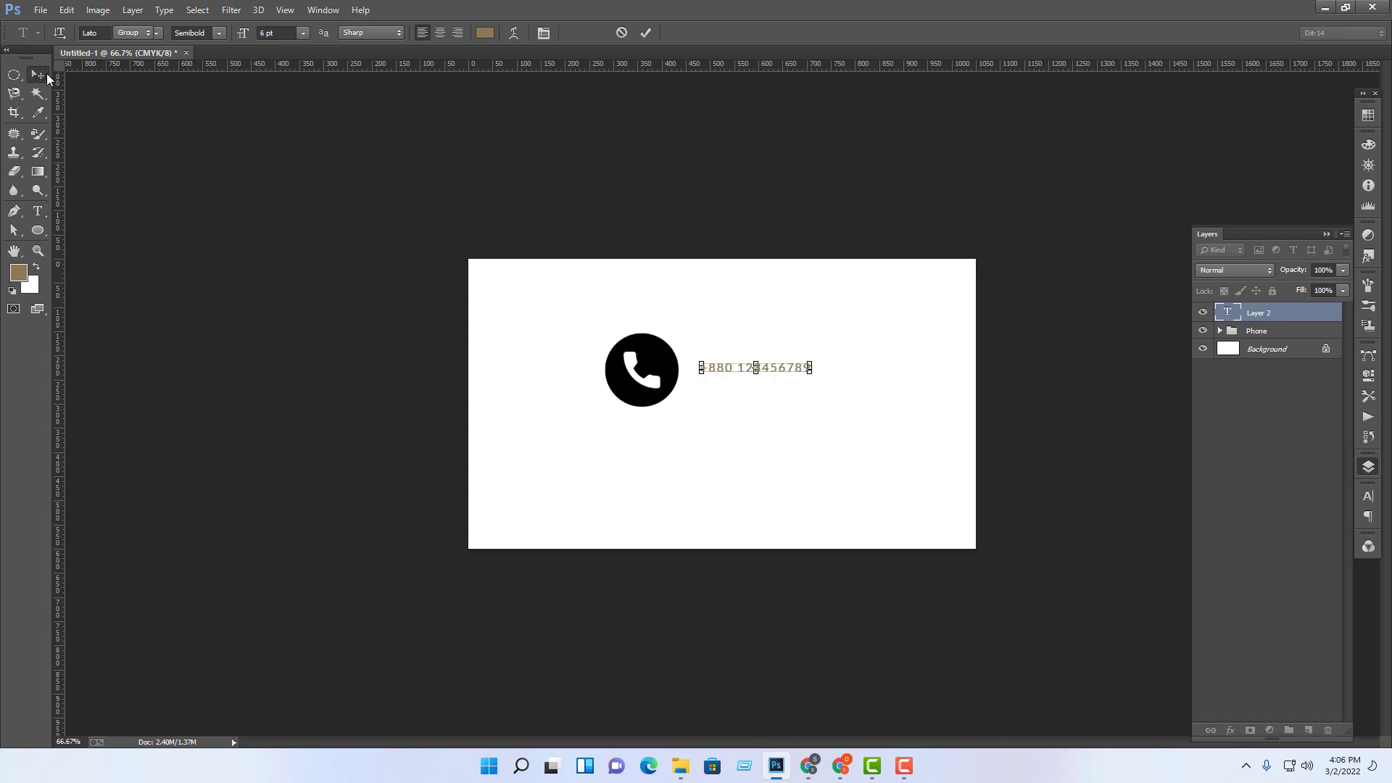
Step: Finish editing the phone number text and zoom to 100%
left_click(1044, 338)
left_click(798, 368)
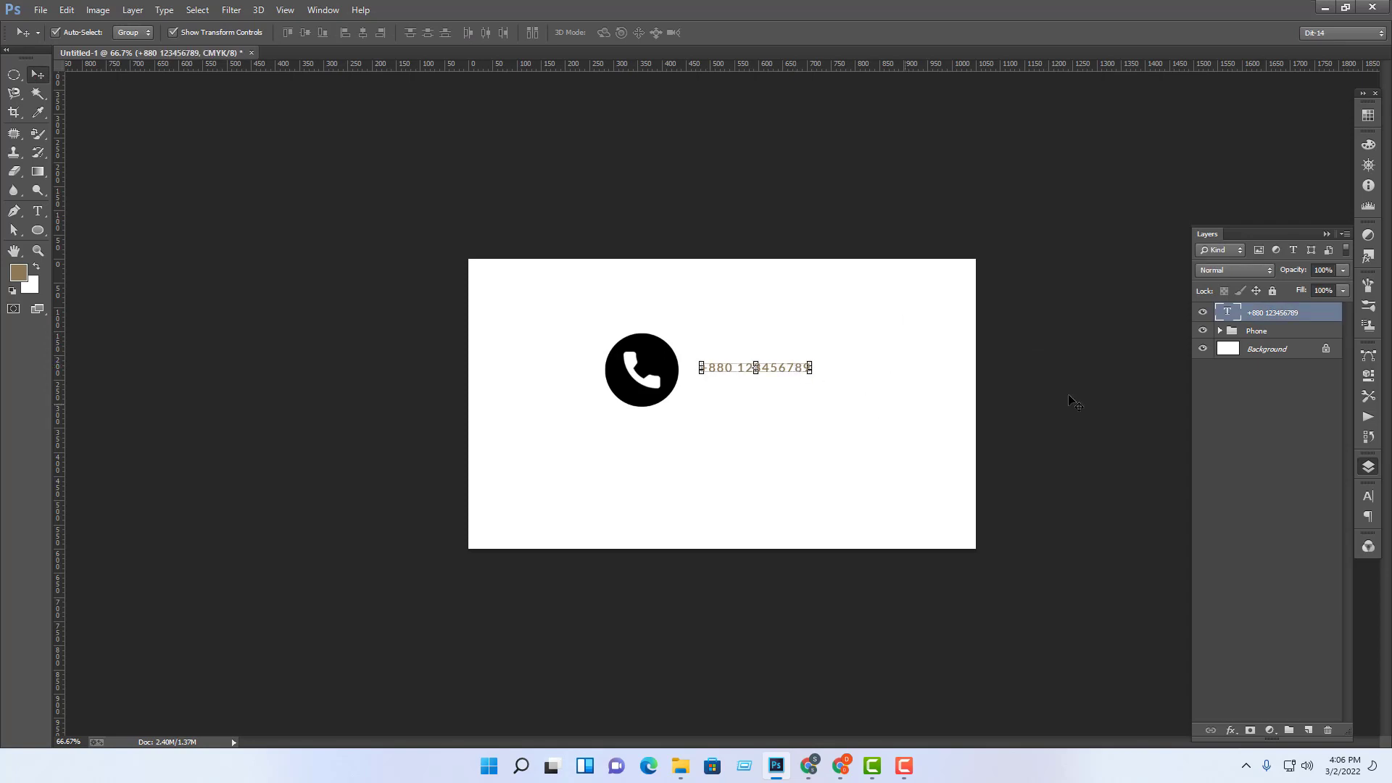
left_click(38, 210)
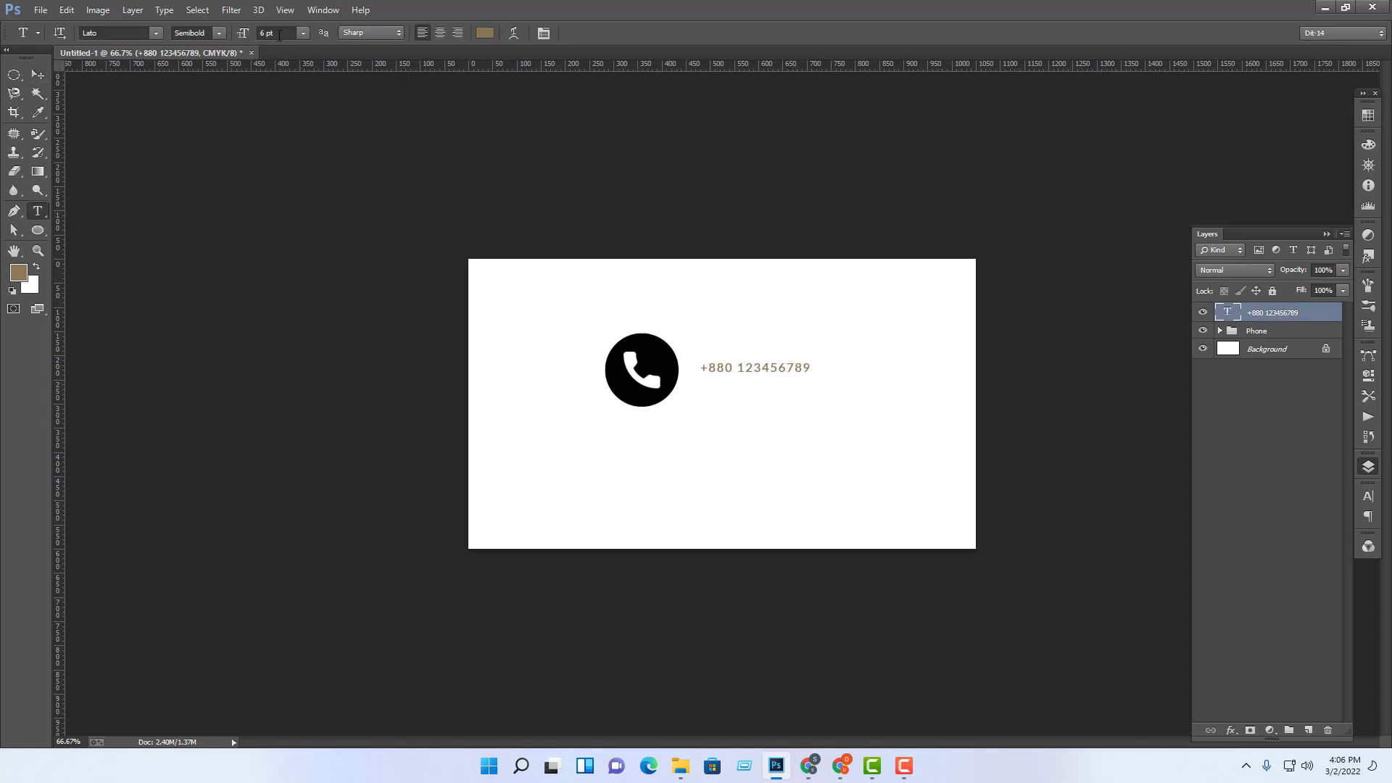
left_click(38, 73)
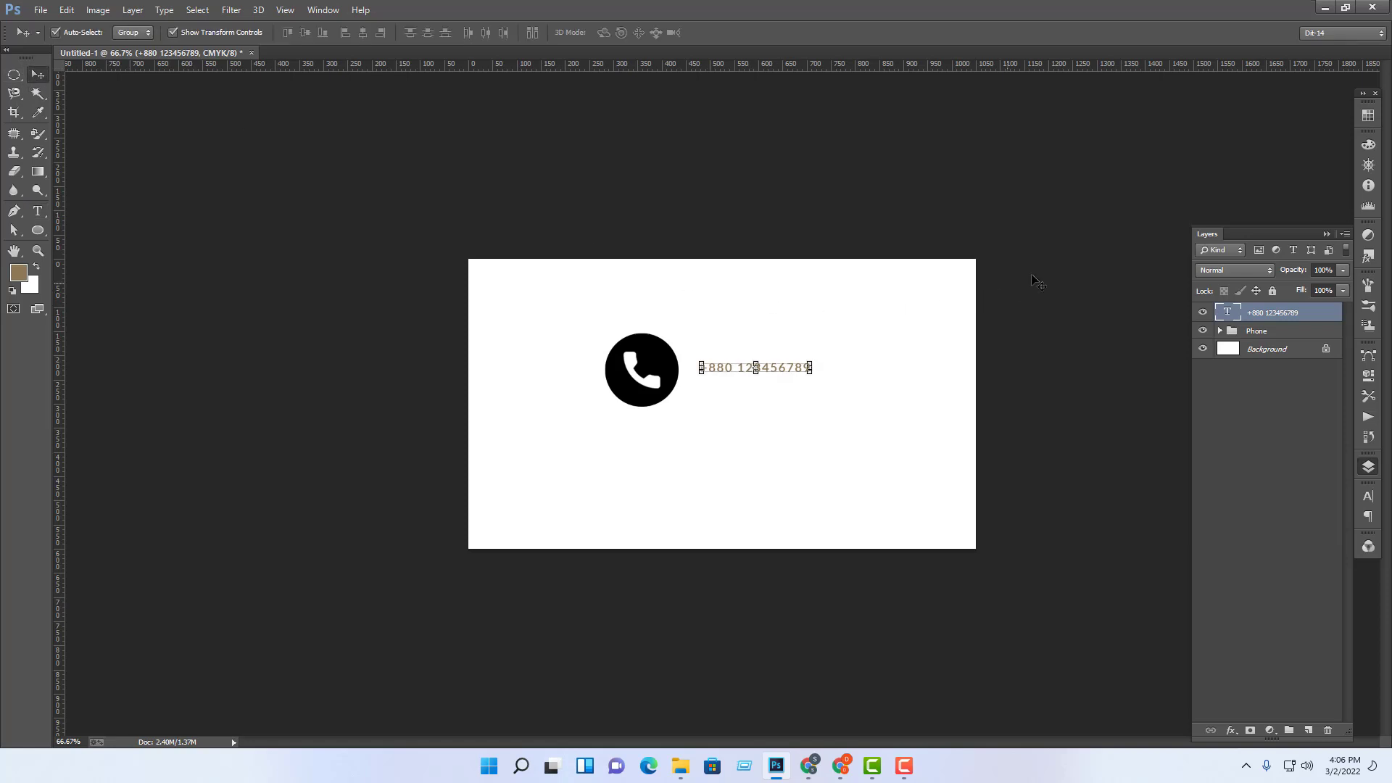
left_click(1057, 279)
key("ctrl+1")
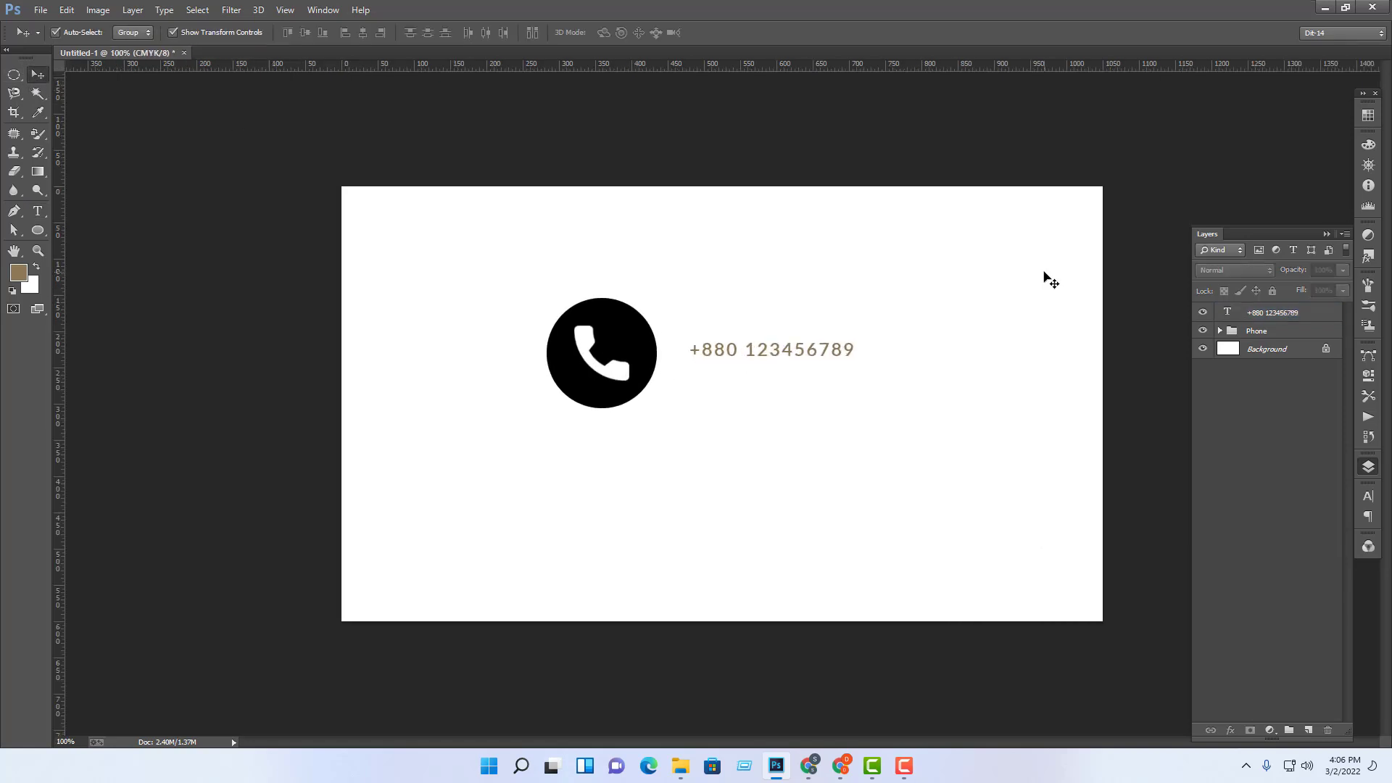
Step: Scale the Phone icon group down to about 45% beside the number
left_click(634, 408)
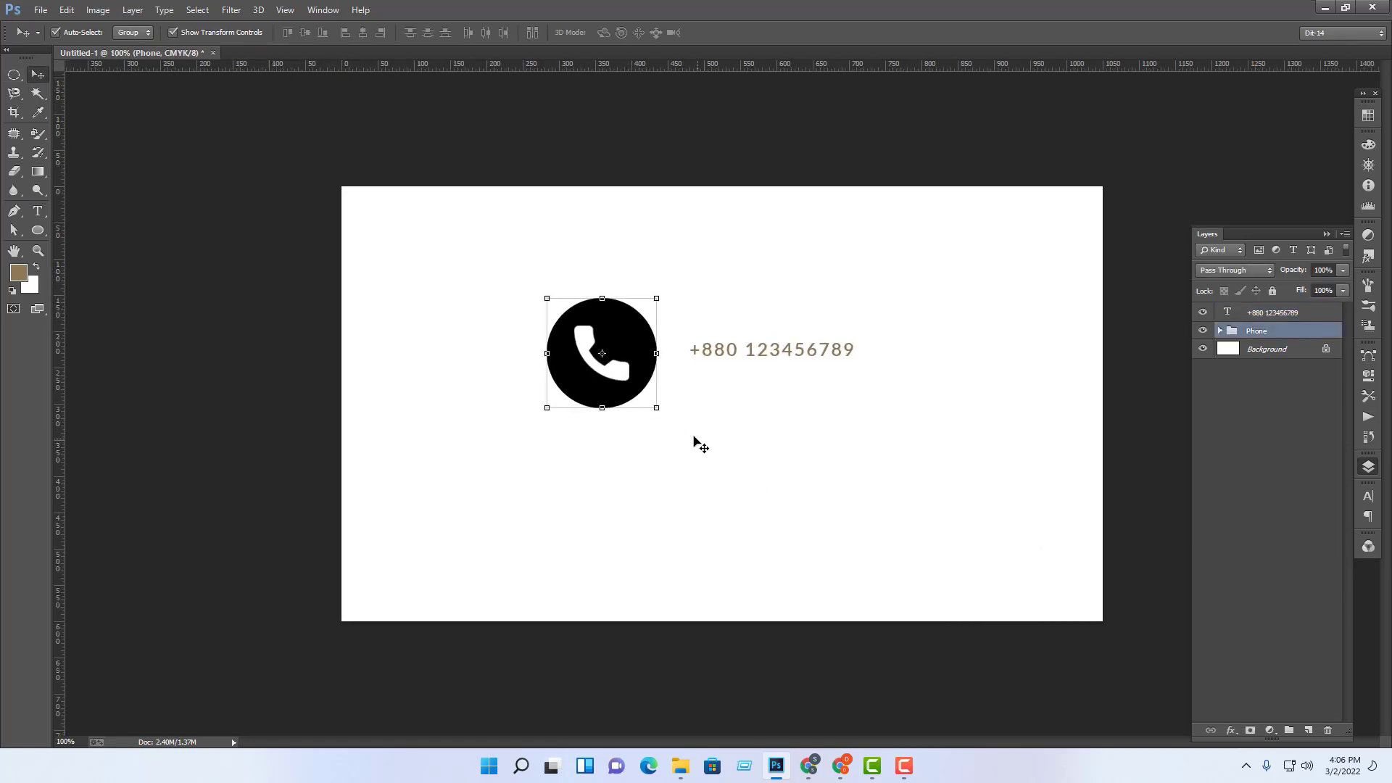
left_click_drag(657, 410, 624, 382)
key("Return")
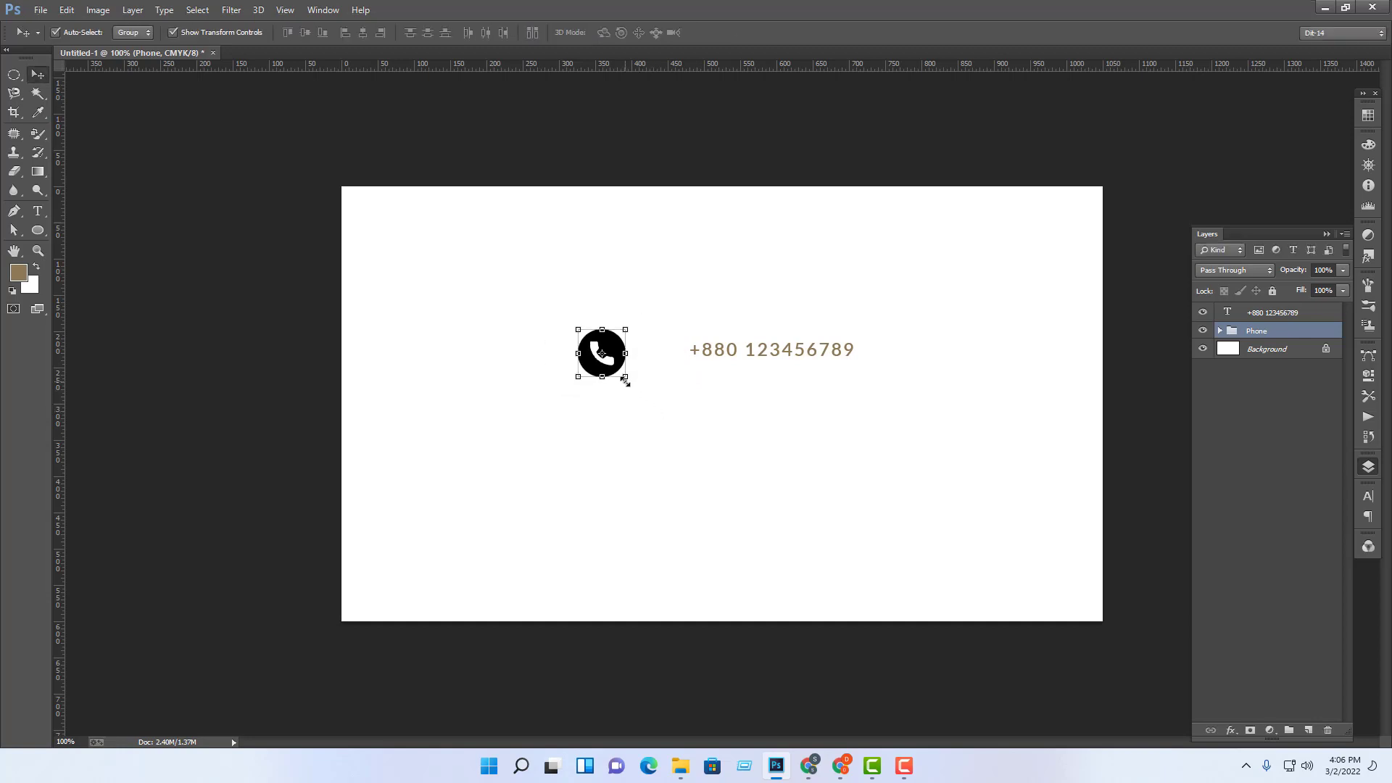
mouse_move(668, 351)
left_mouse_down()
mouse_move(668, 375)
mouse_move(664, 364)
left_mouse_up()
left_click(673, 378)
key("Return")
Step: Add a horizontal guide at about 196 px along the phone row's top
left_click(703, 403)
left_click(1085, 391)
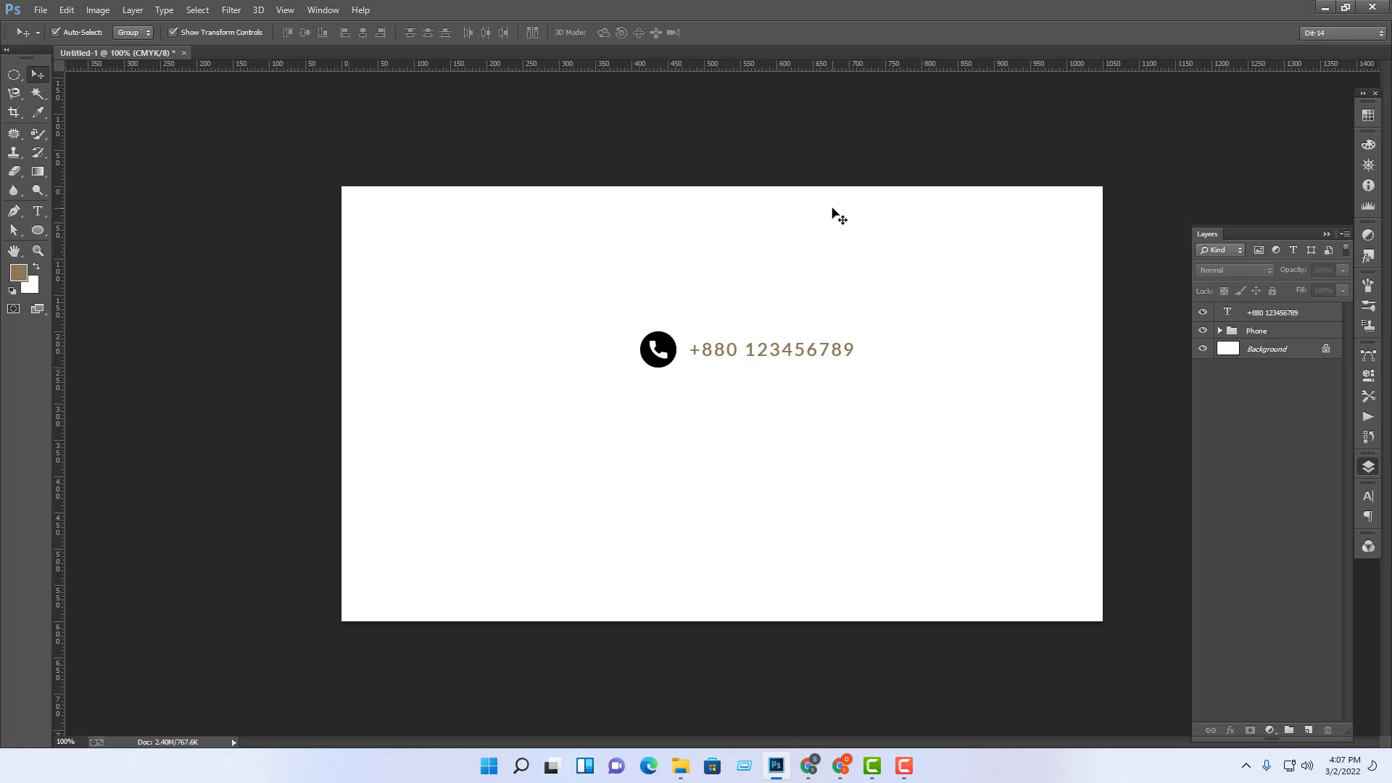
left_click_drag(815, 66, 820, 331)
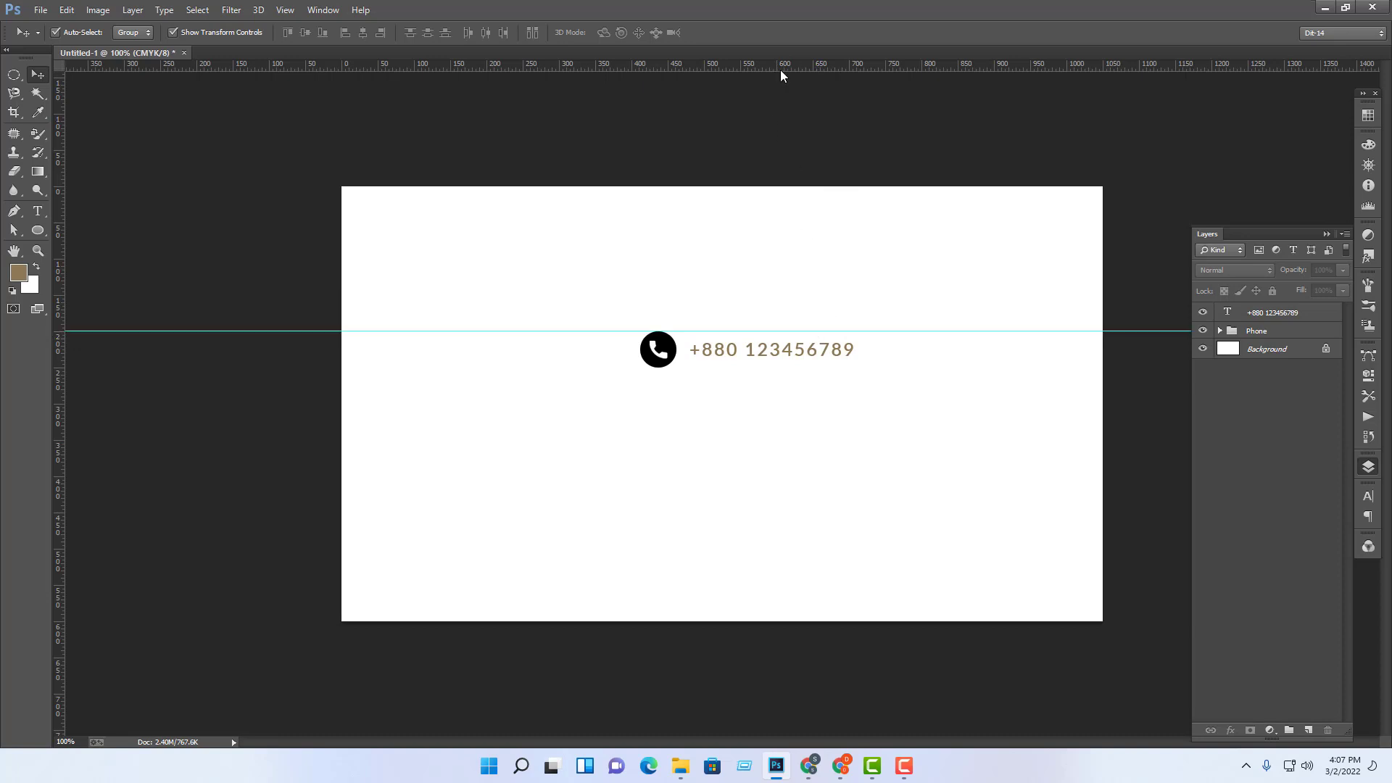
Step: Add a guide under the phone row and align the icon between both guides
left_click_drag(781, 71, 796, 368)
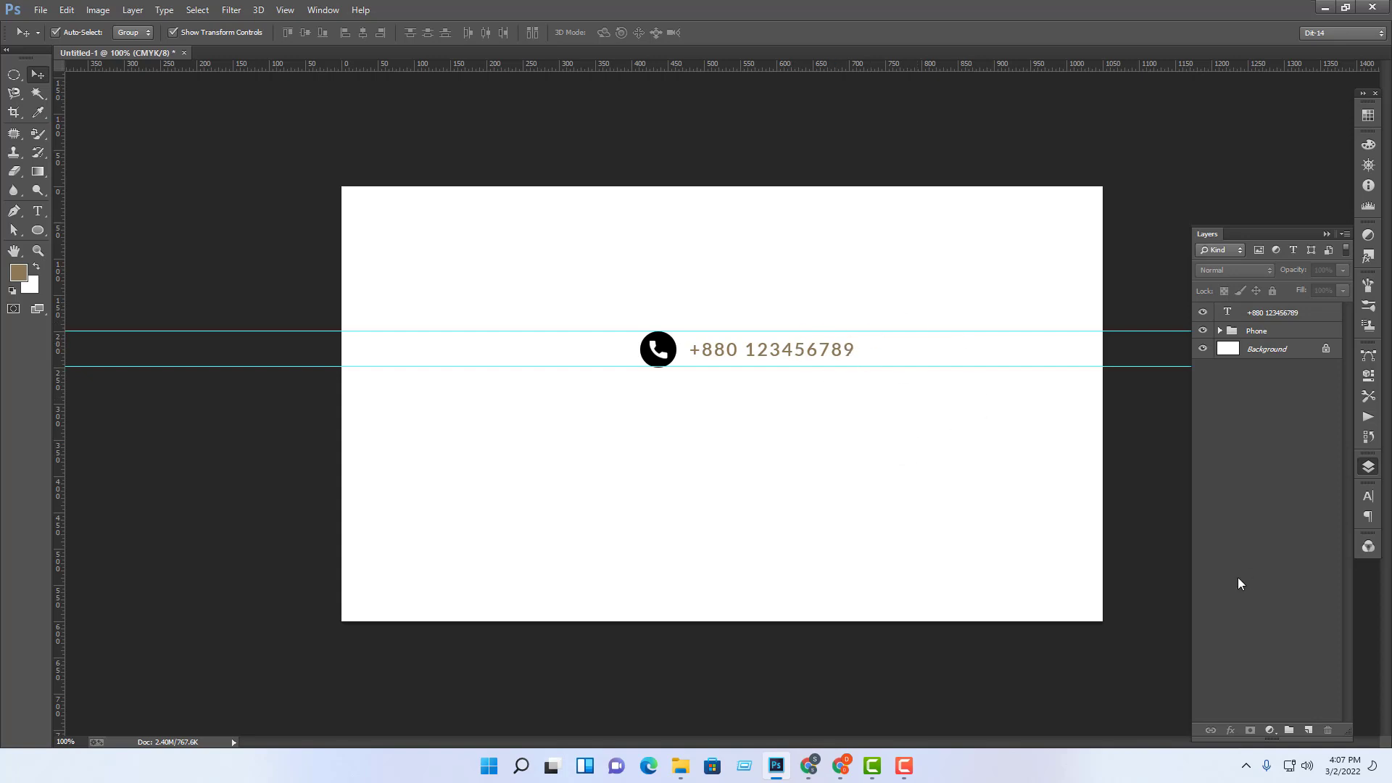
left_click(658, 350)
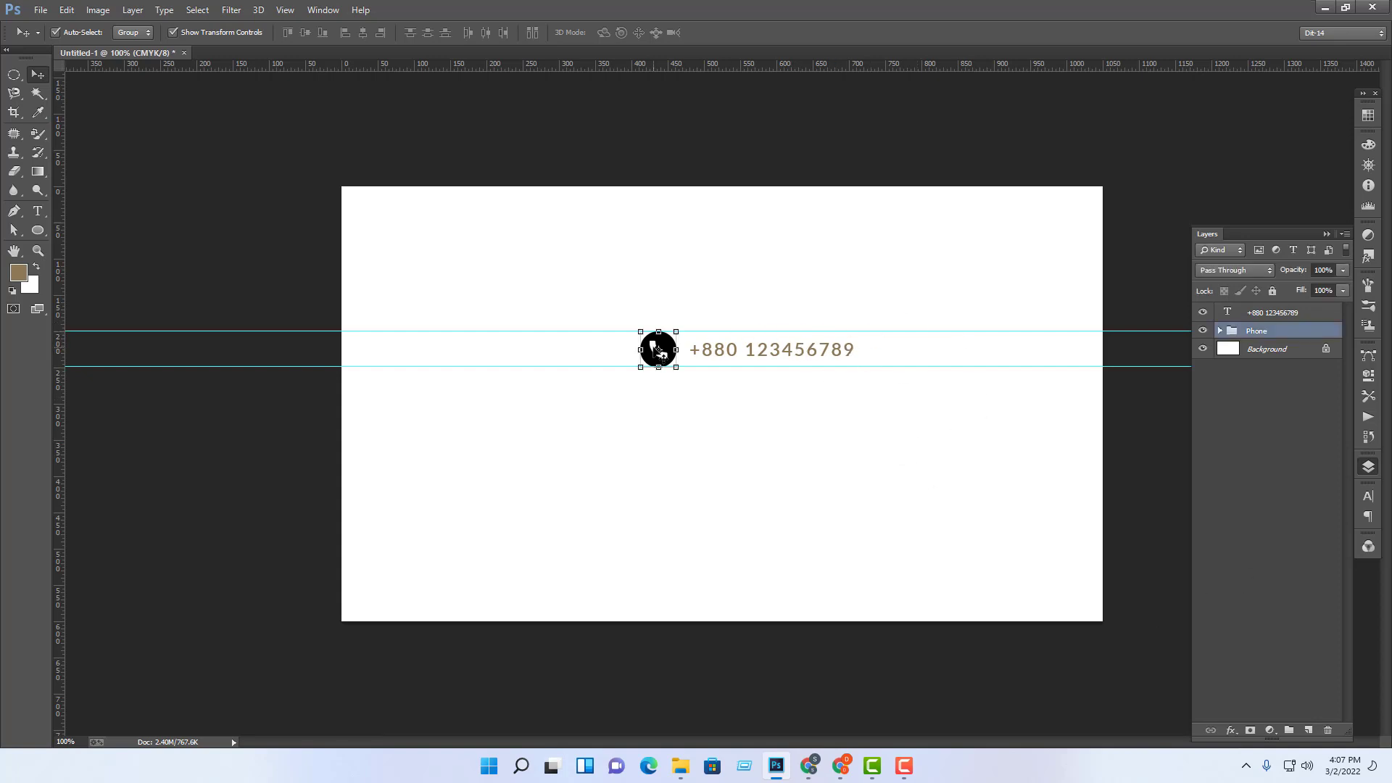
left_click_drag(658, 349, 660, 403)
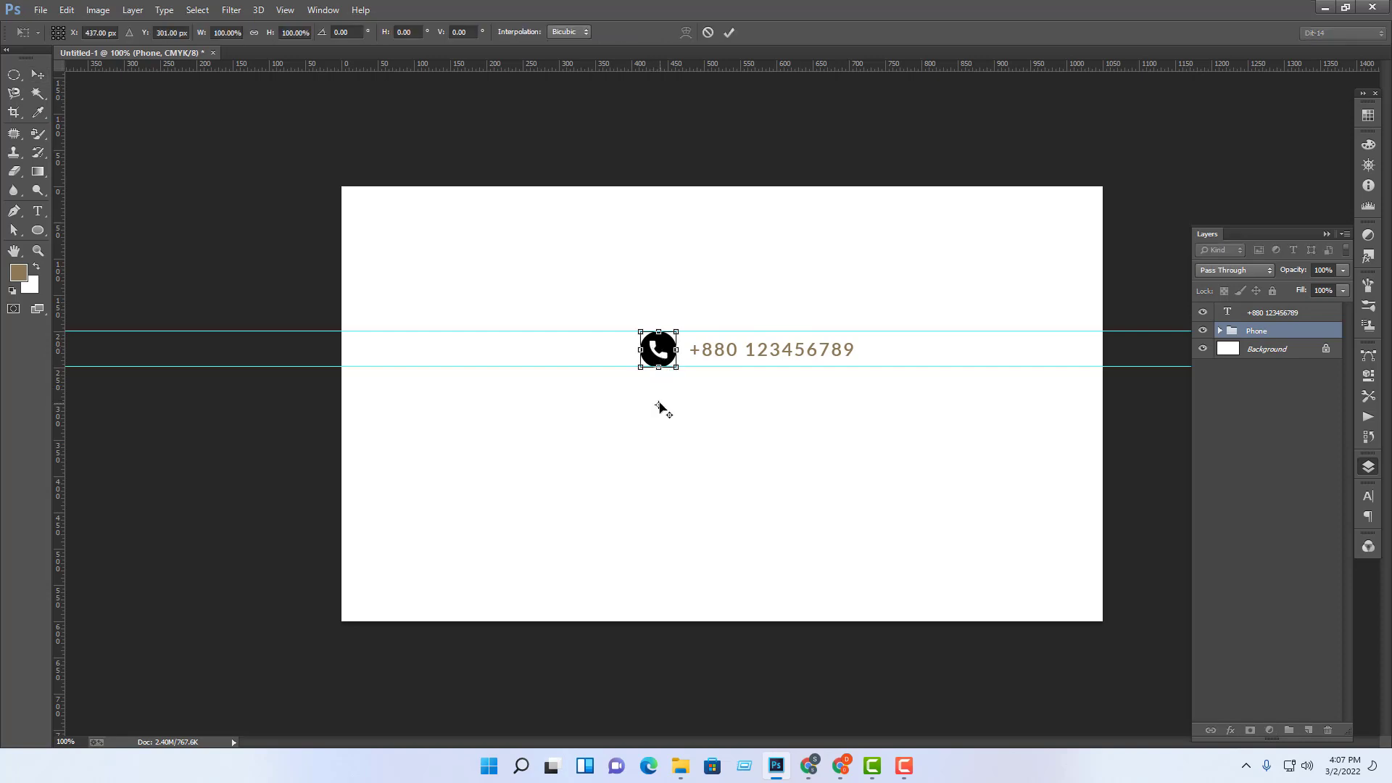
key("Return")
left_click(687, 445)
scroll(687, 451, "up", 1)
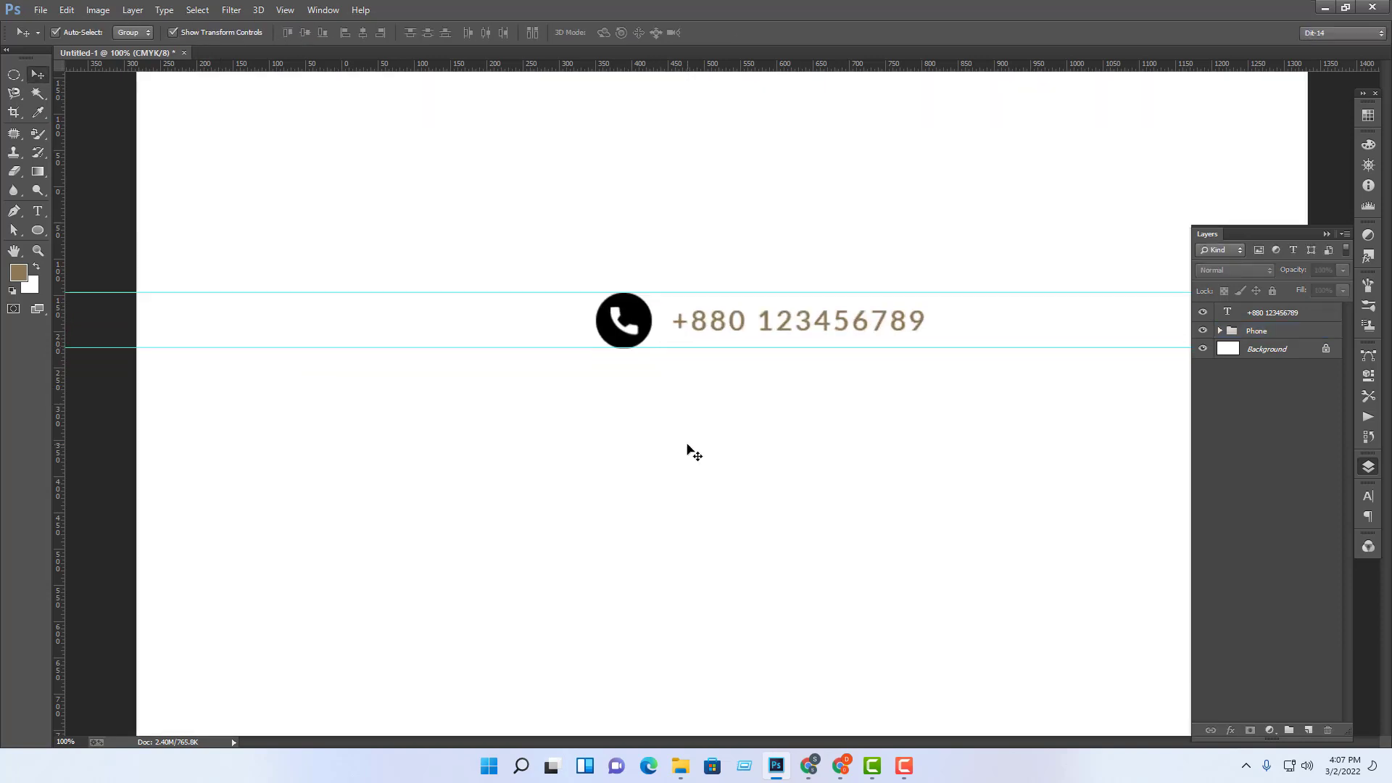
scroll(688, 451, "down", 1)
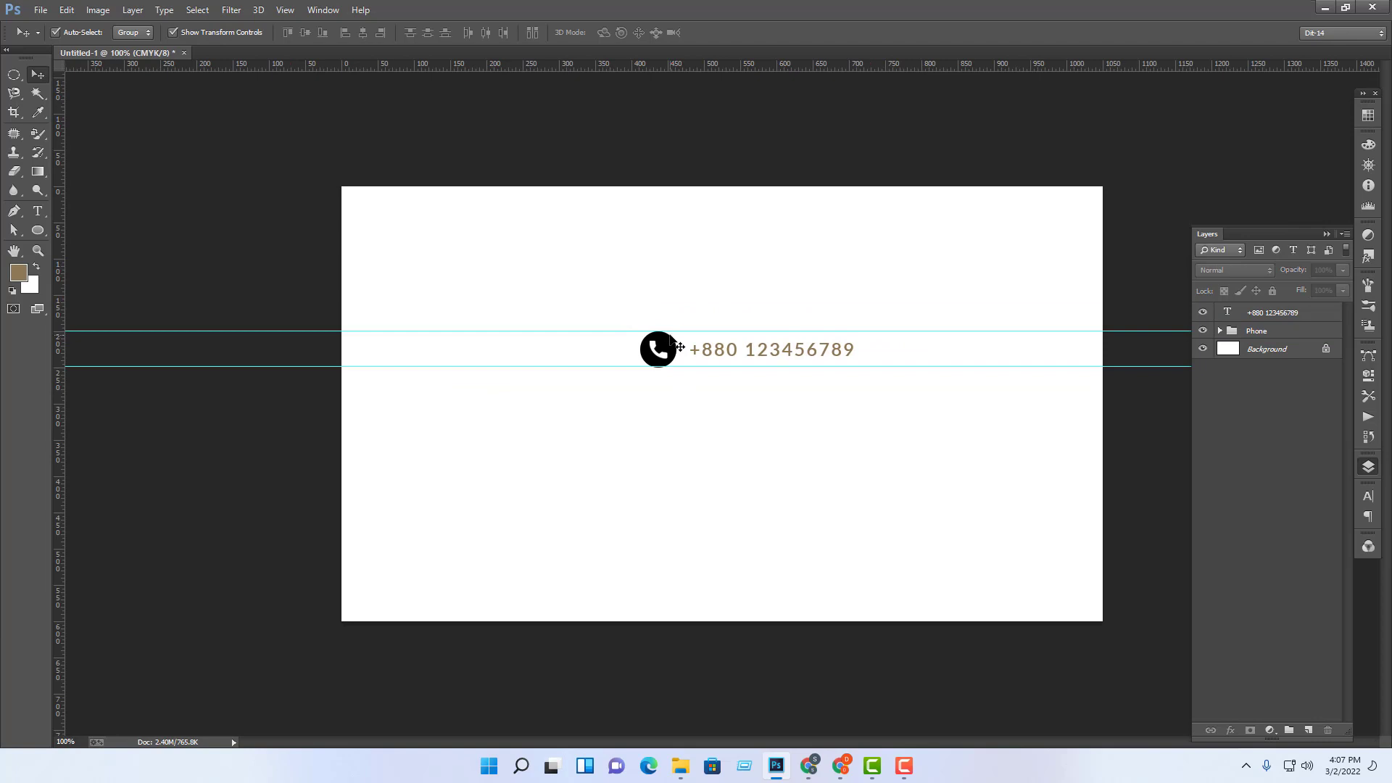
Step: Duplicate the Phone group and shift the copy below the original icon
left_click(660, 351)
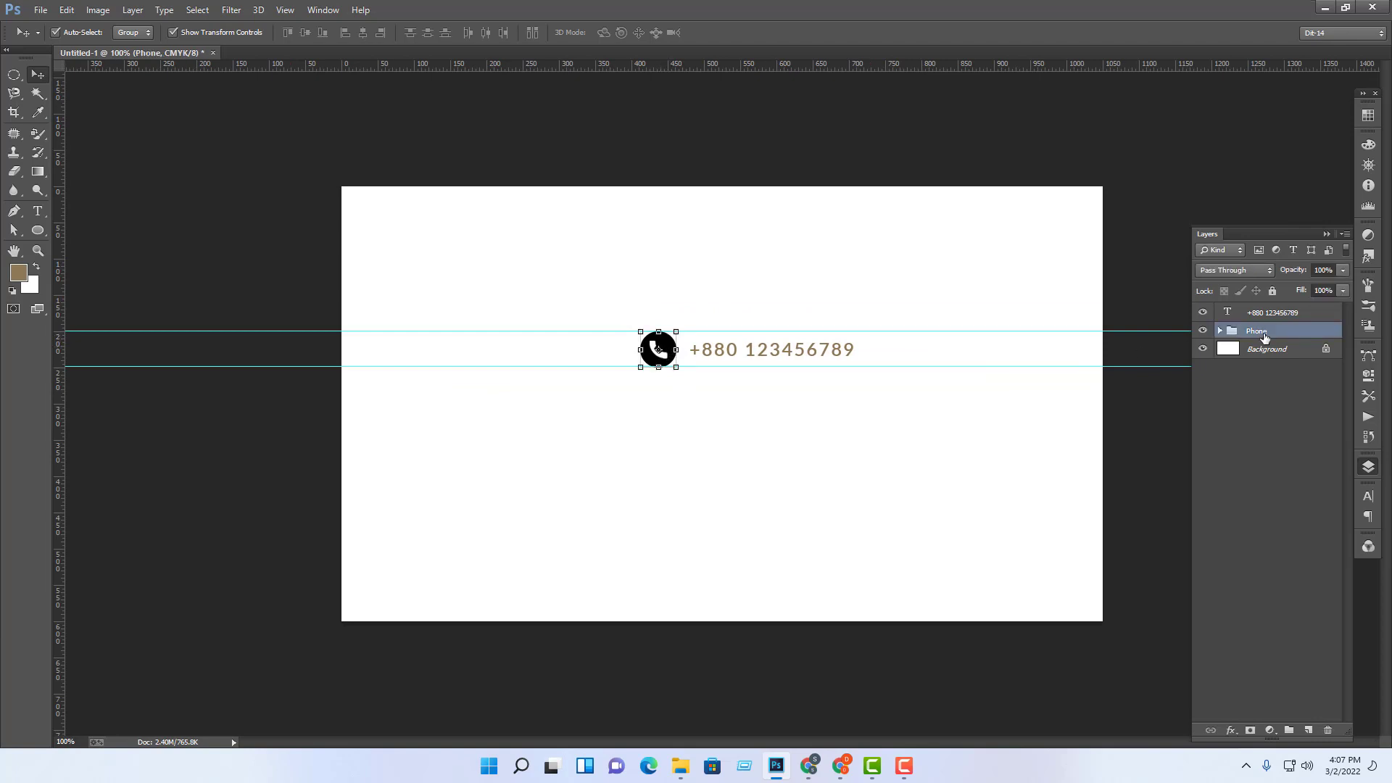
key("ctrl+j")
key("shift+Down")
key("shift+Down")
key("shift+Down")
key("shift+Down")
key("shift+Down")
key("shift+Down")
key("shift+Down")
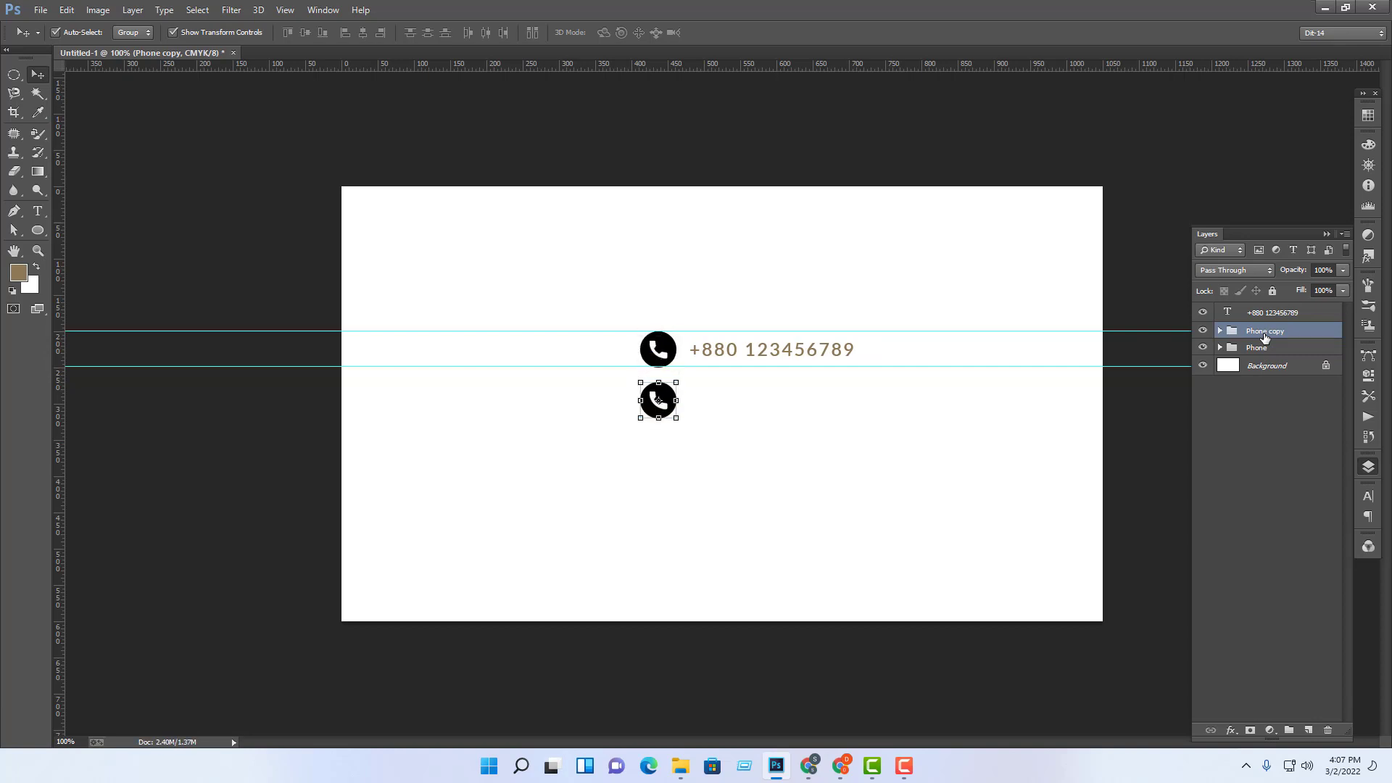
left_click(1035, 485)
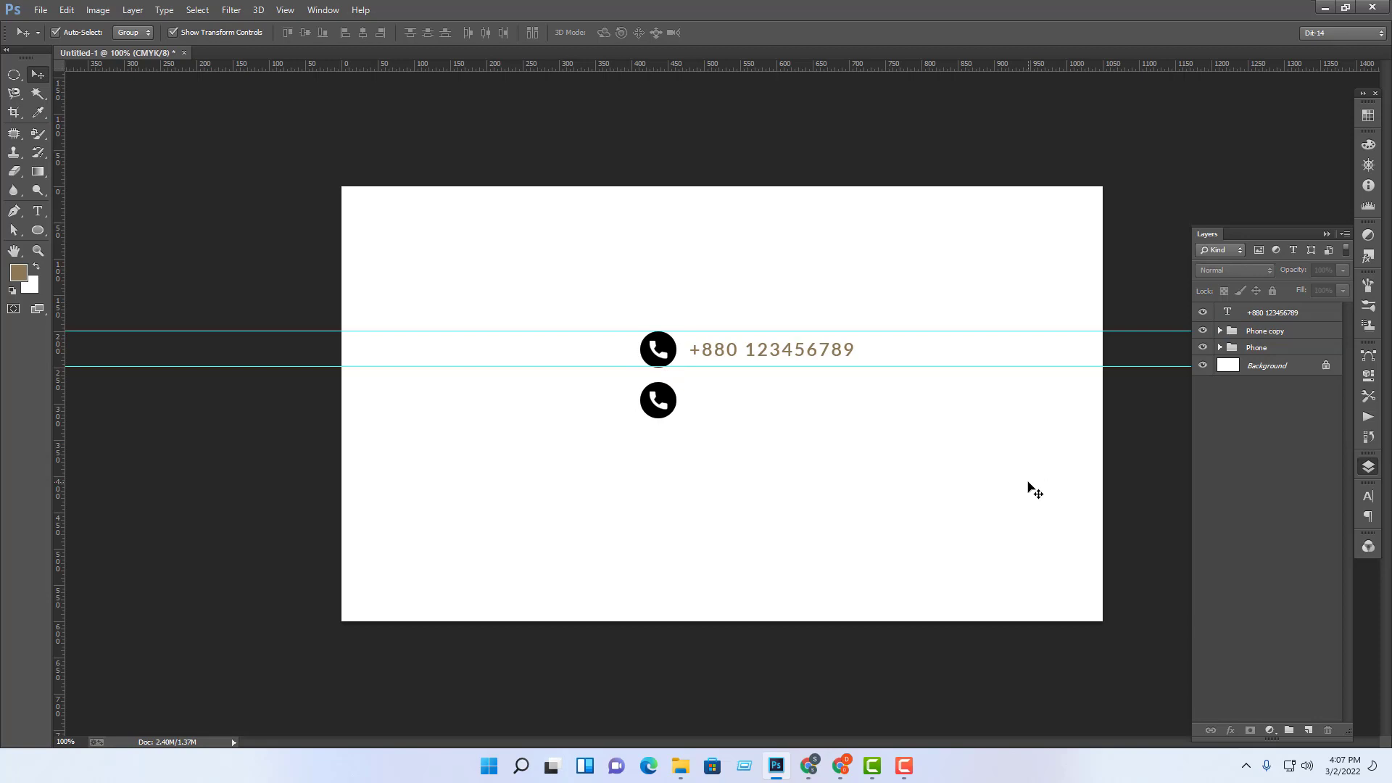
Step: Check both icons up close and expand the Phone copy group's layers
key("ctrl+plus")
key("ctrl+minus")
key("ctrl+plus")
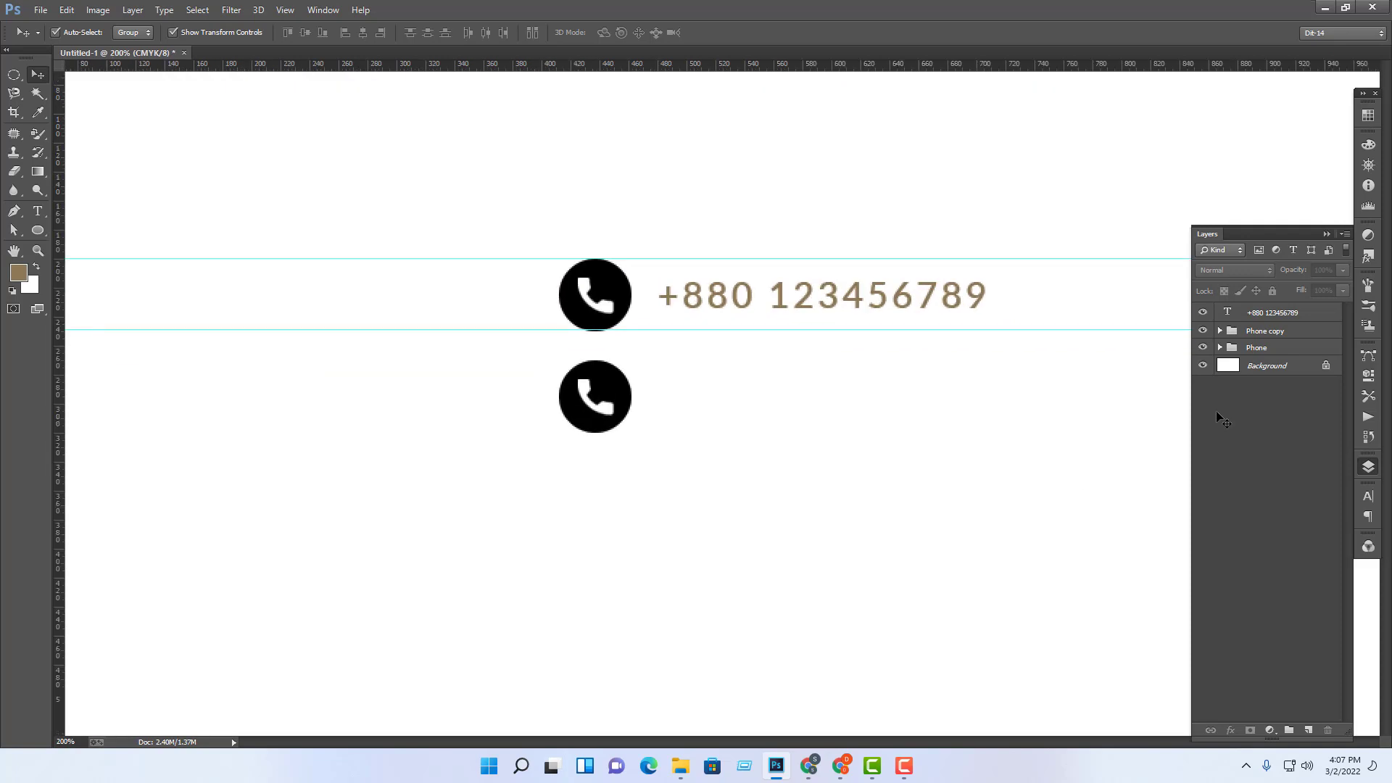
key("ctrl+minus")
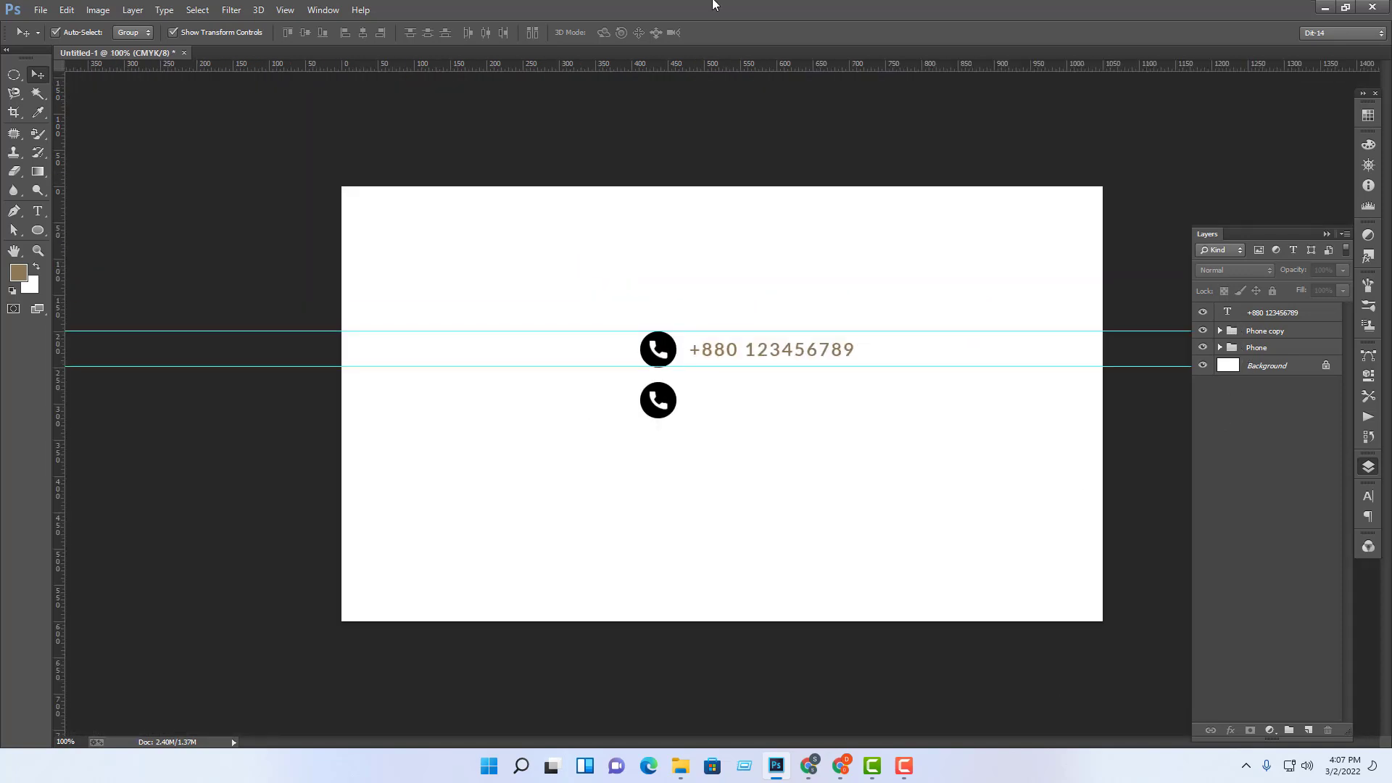
left_click(664, 404)
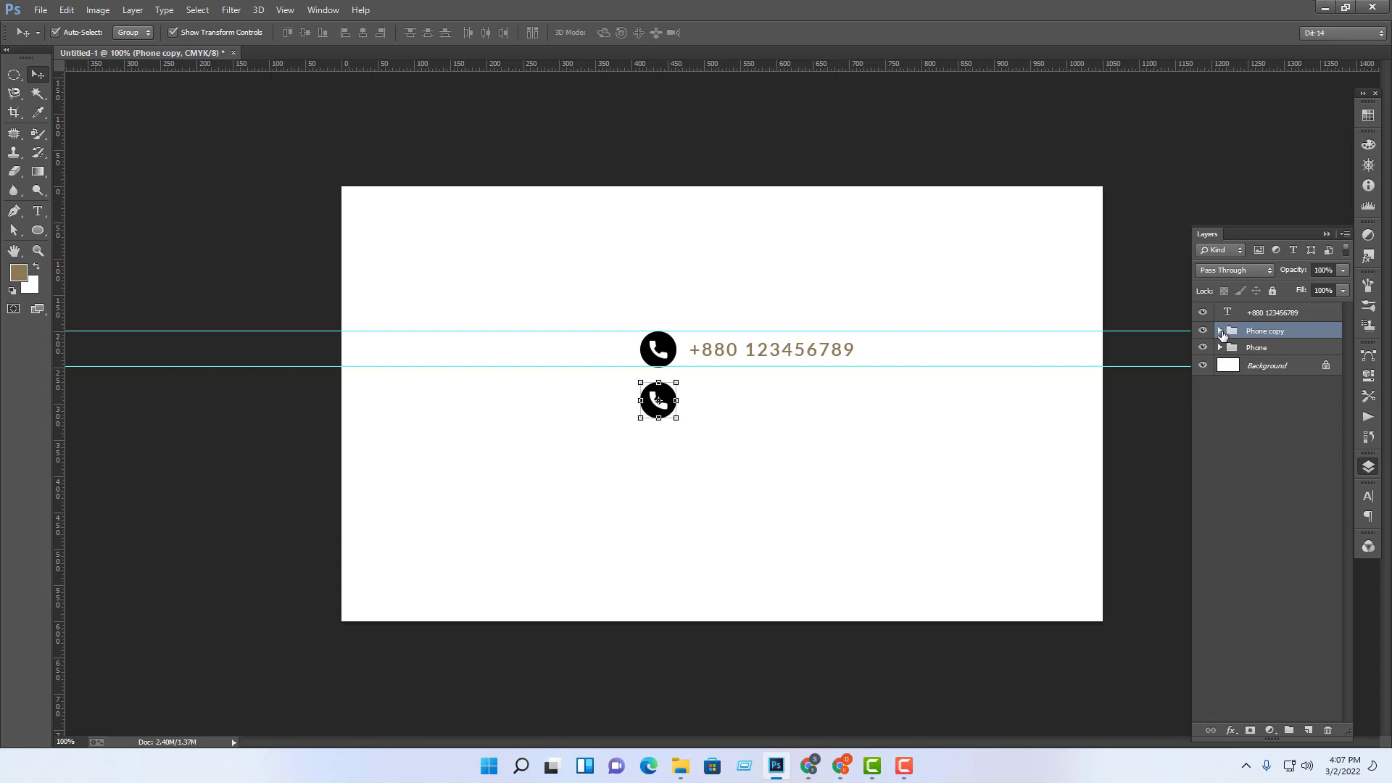
left_click(1221, 332)
Step: Convert the Phone copy's Layer 1 handset glyph into a smart object
left_click(1249, 556)
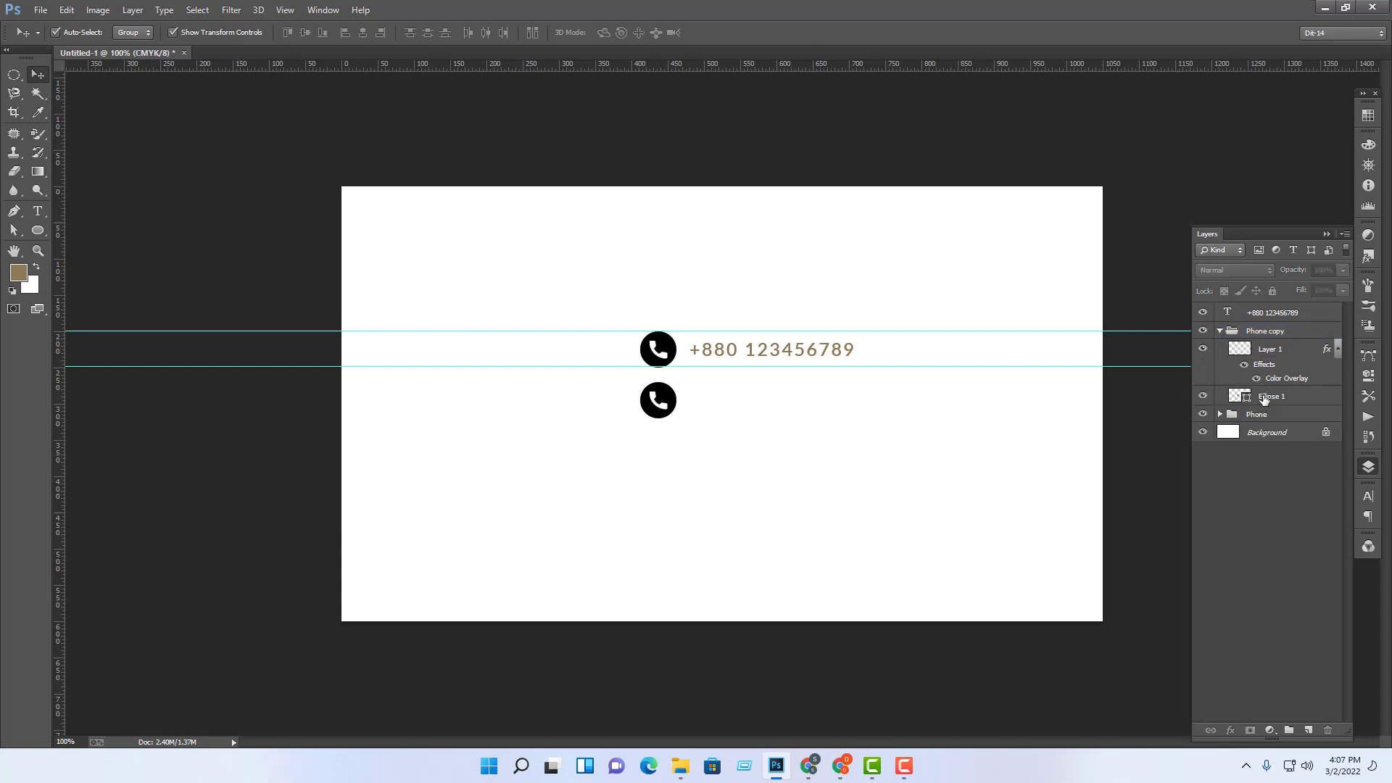
left_click(1263, 398)
left_click(1282, 353)
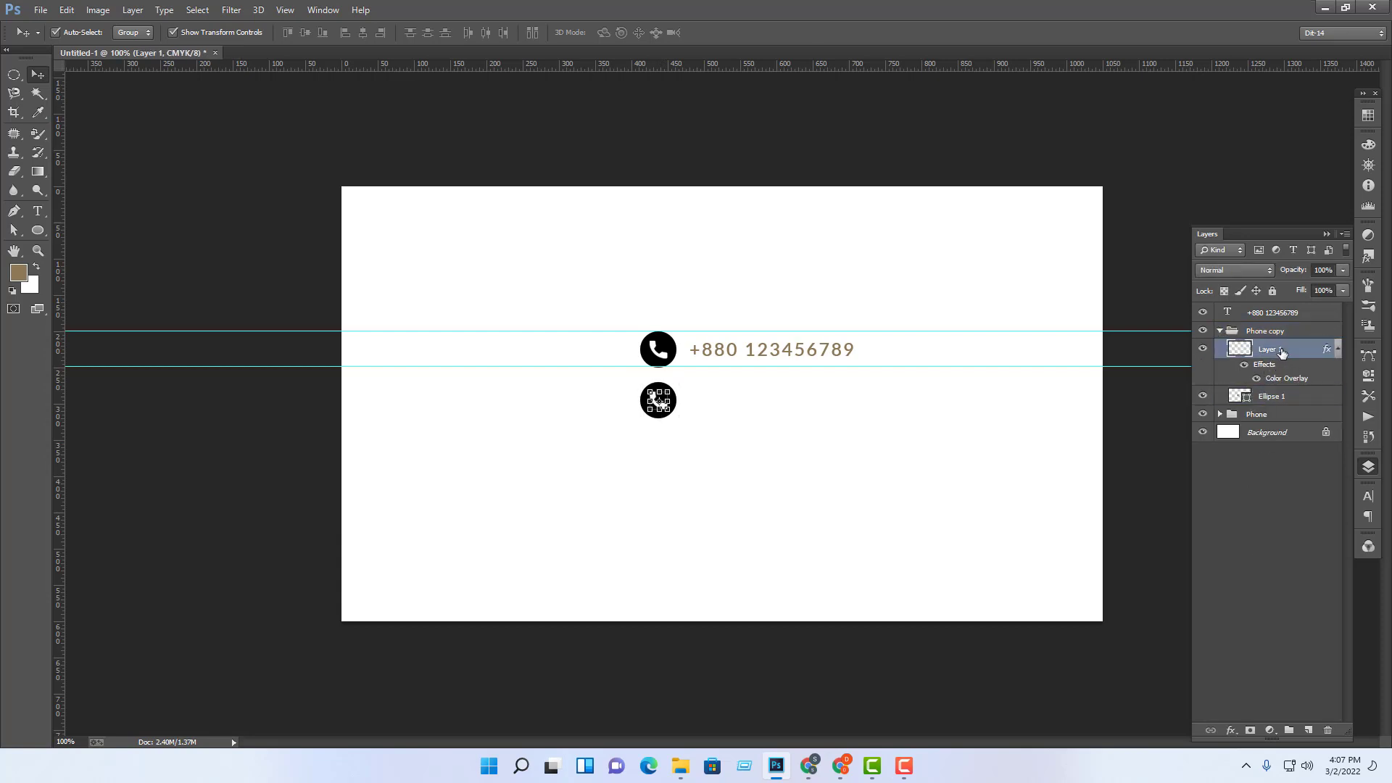
right_click(1289, 349)
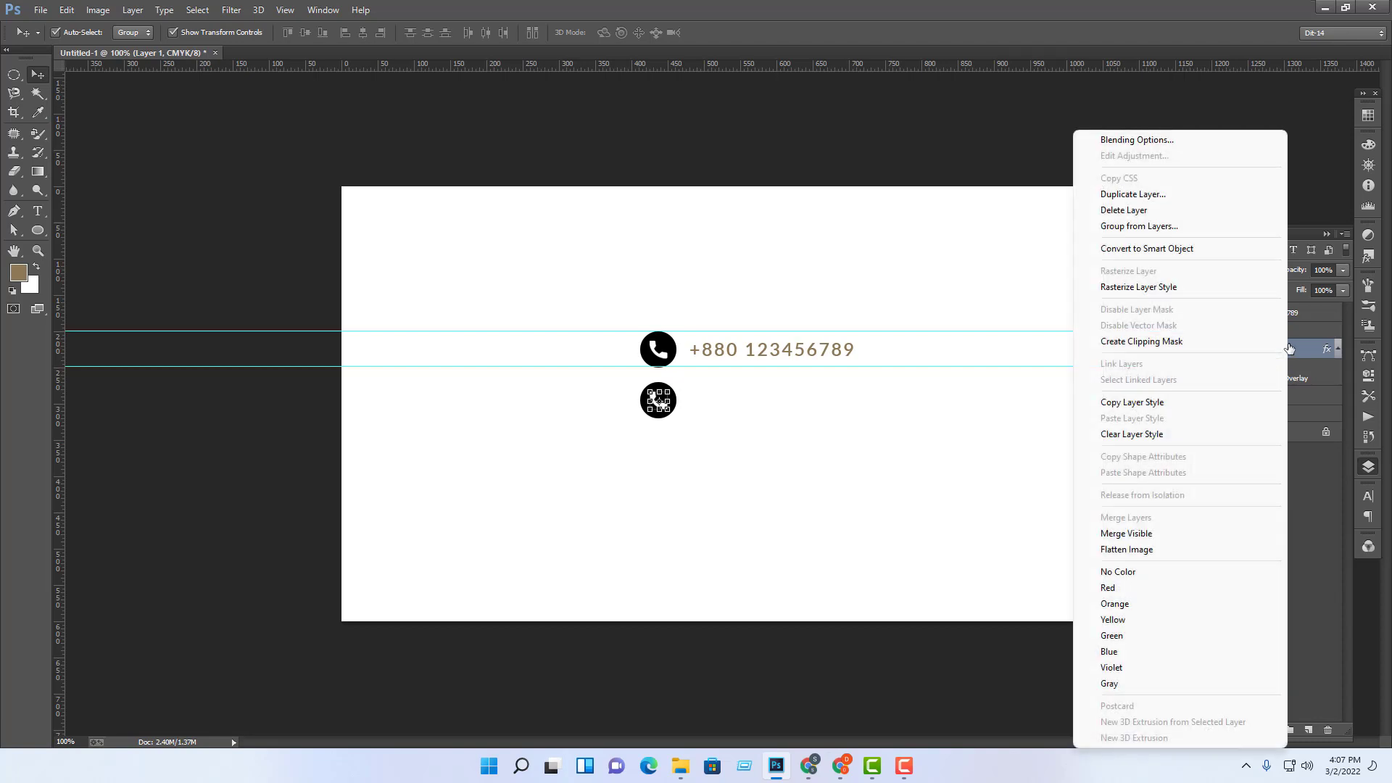
left_click(1196, 250)
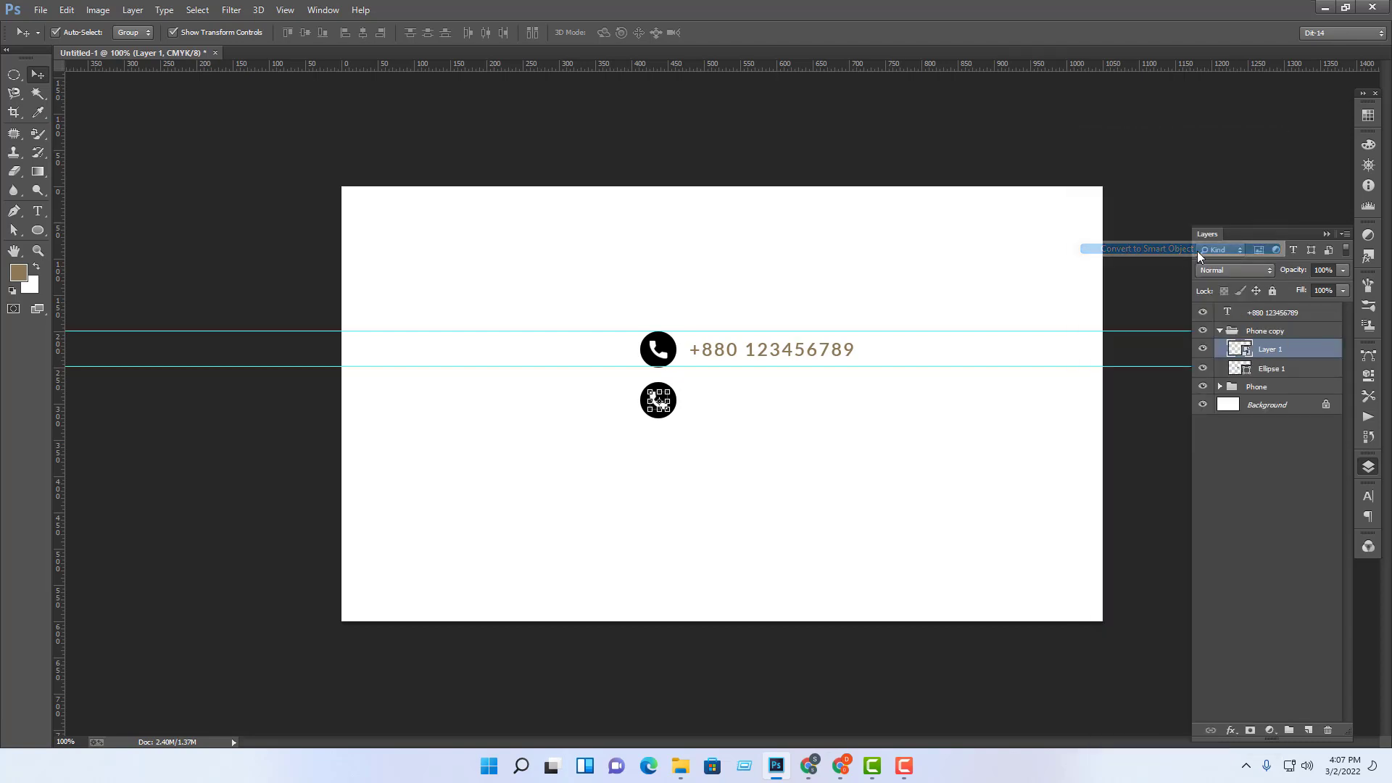
left_click(1268, 579)
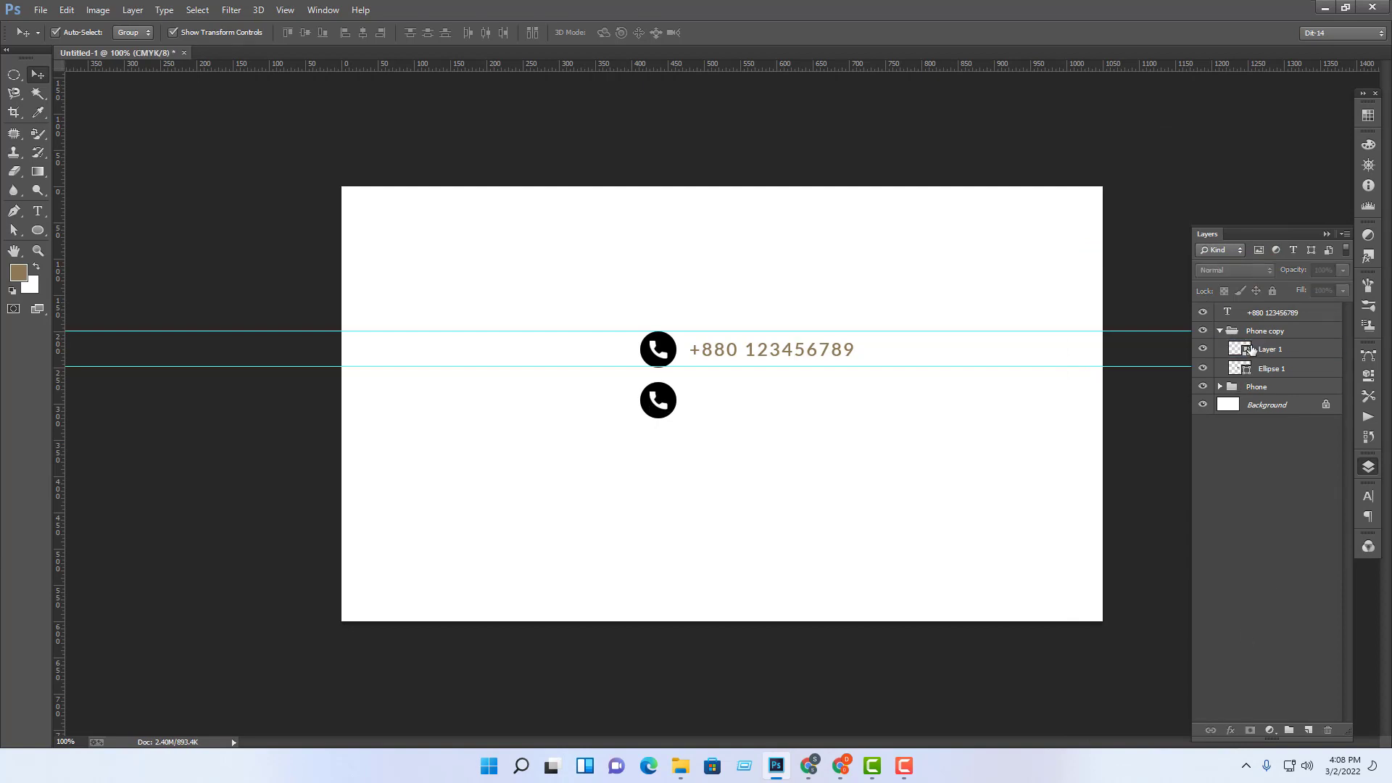
Step: Open the smart object's contents in its own window and hide the handset glyph
double_click(1244, 353)
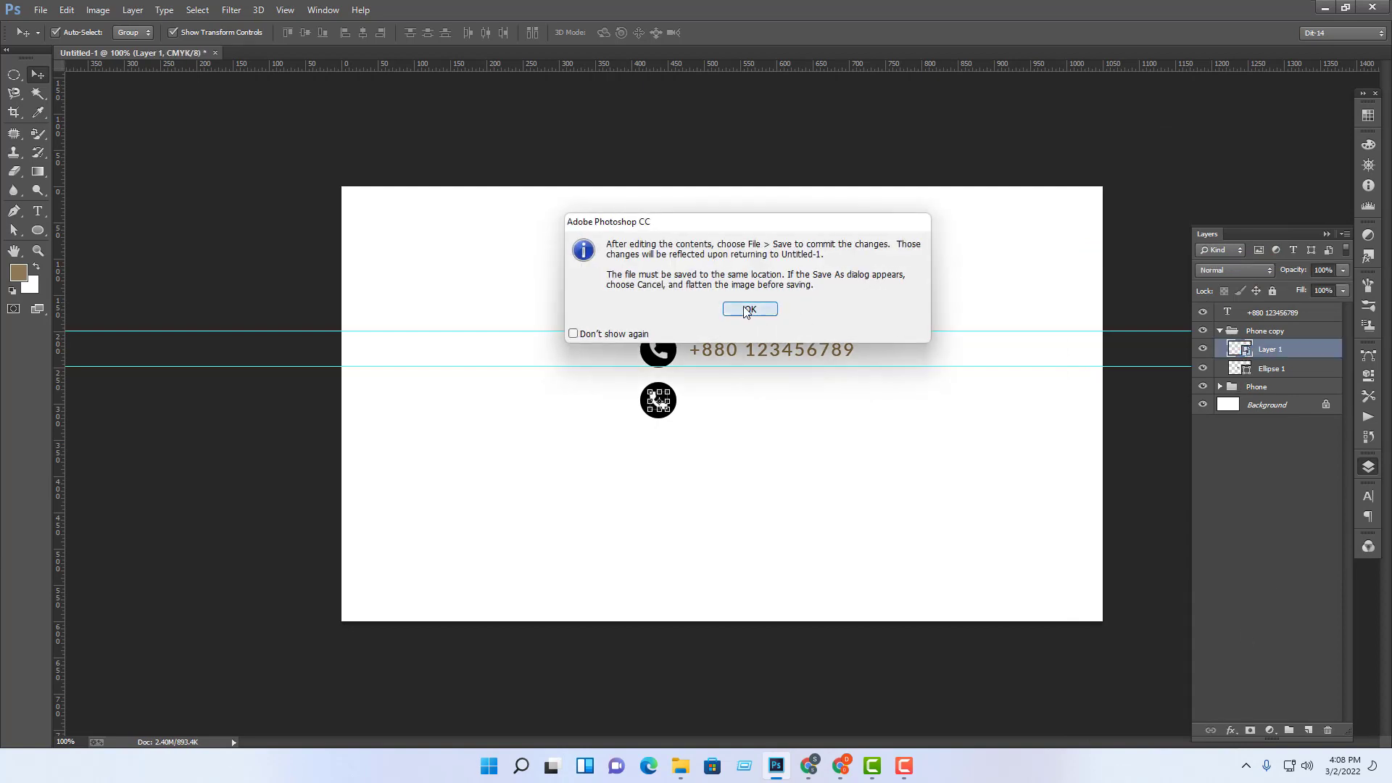
left_click(749, 310)
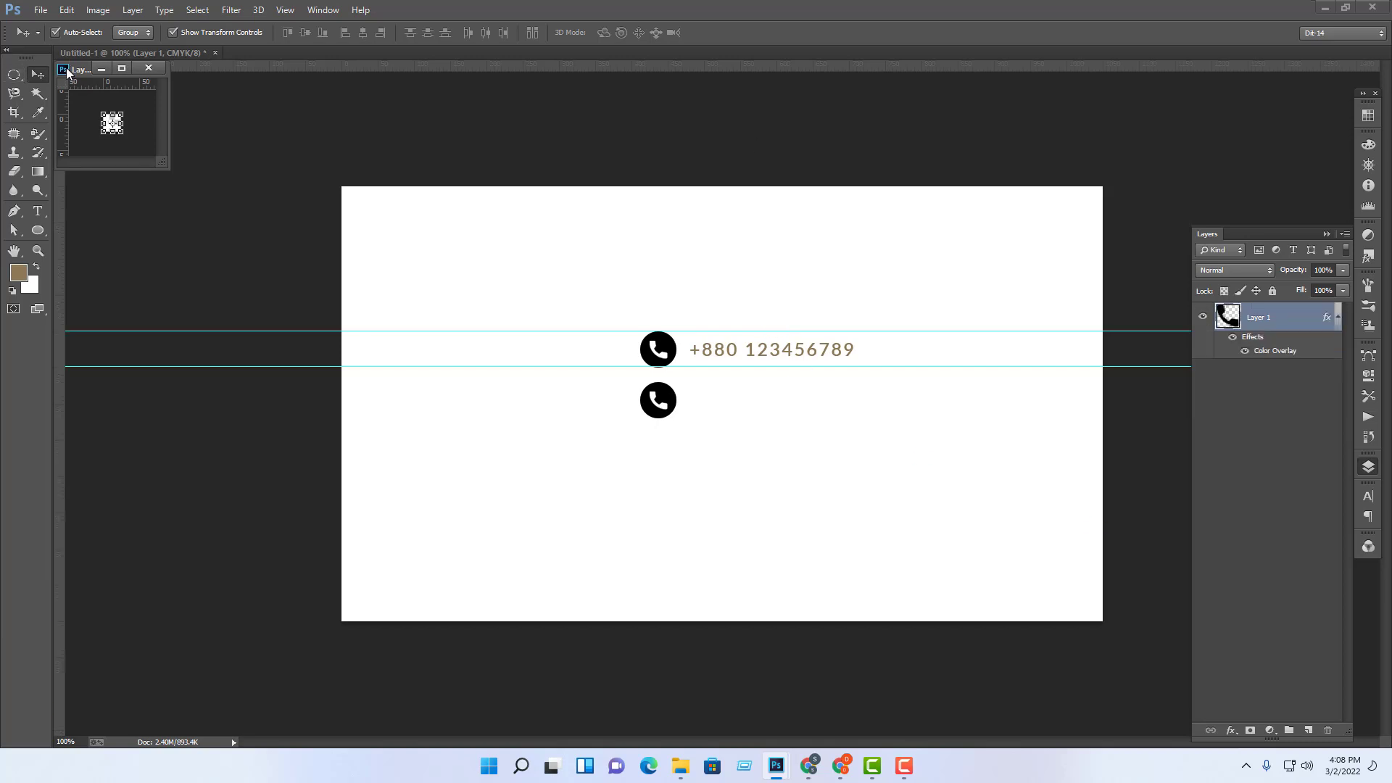
left_click_drag(78, 70, 609, 475)
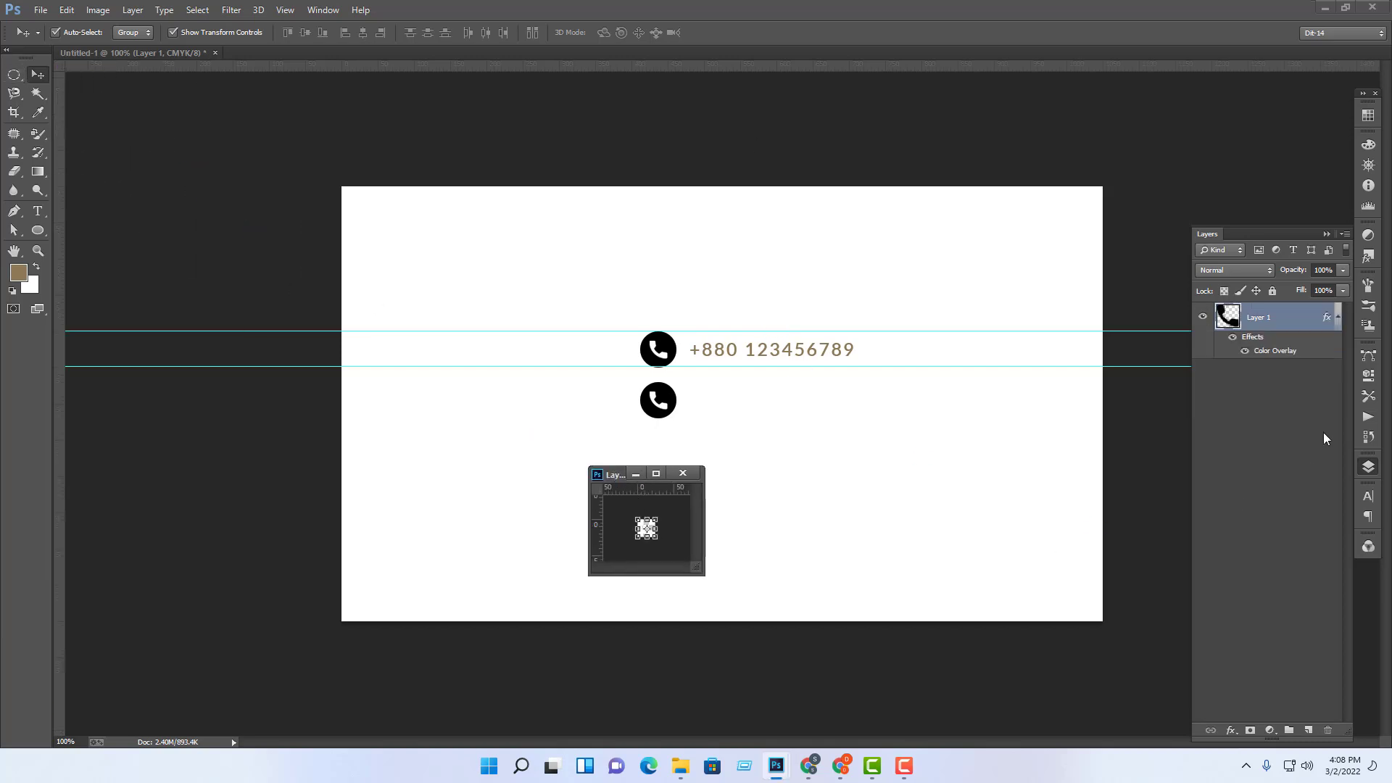
left_click(1204, 318)
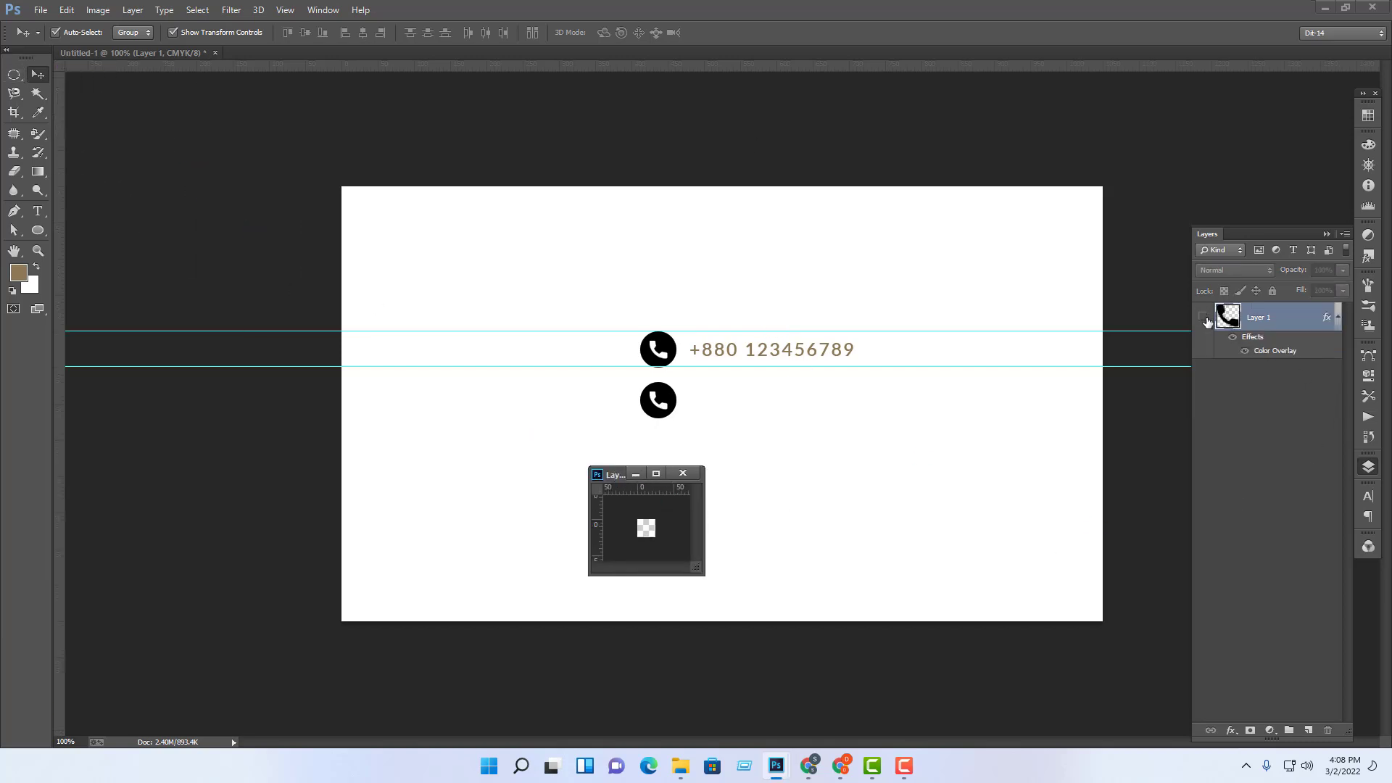
left_click(41, 10)
left_click(78, 43)
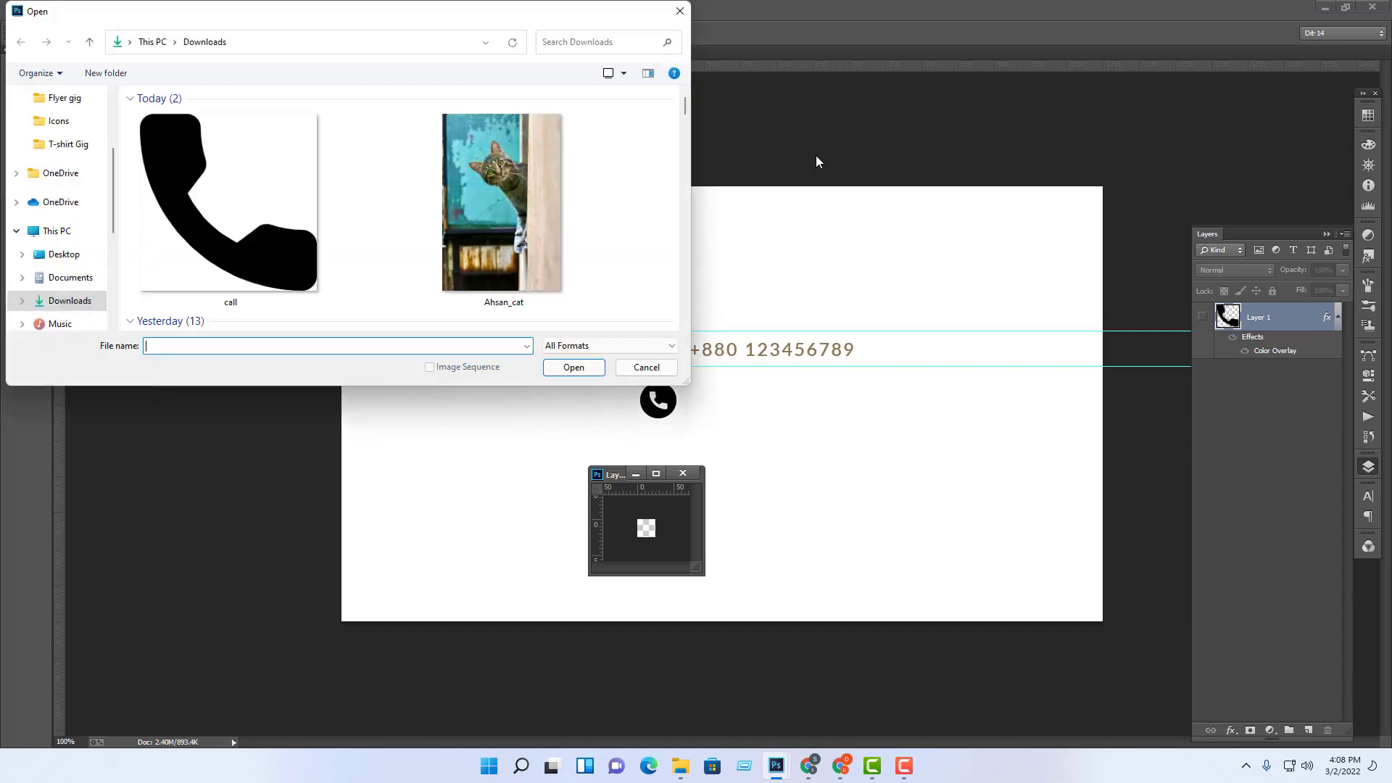
left_click_drag(686, 116, 685, 189)
left_click(559, 234)
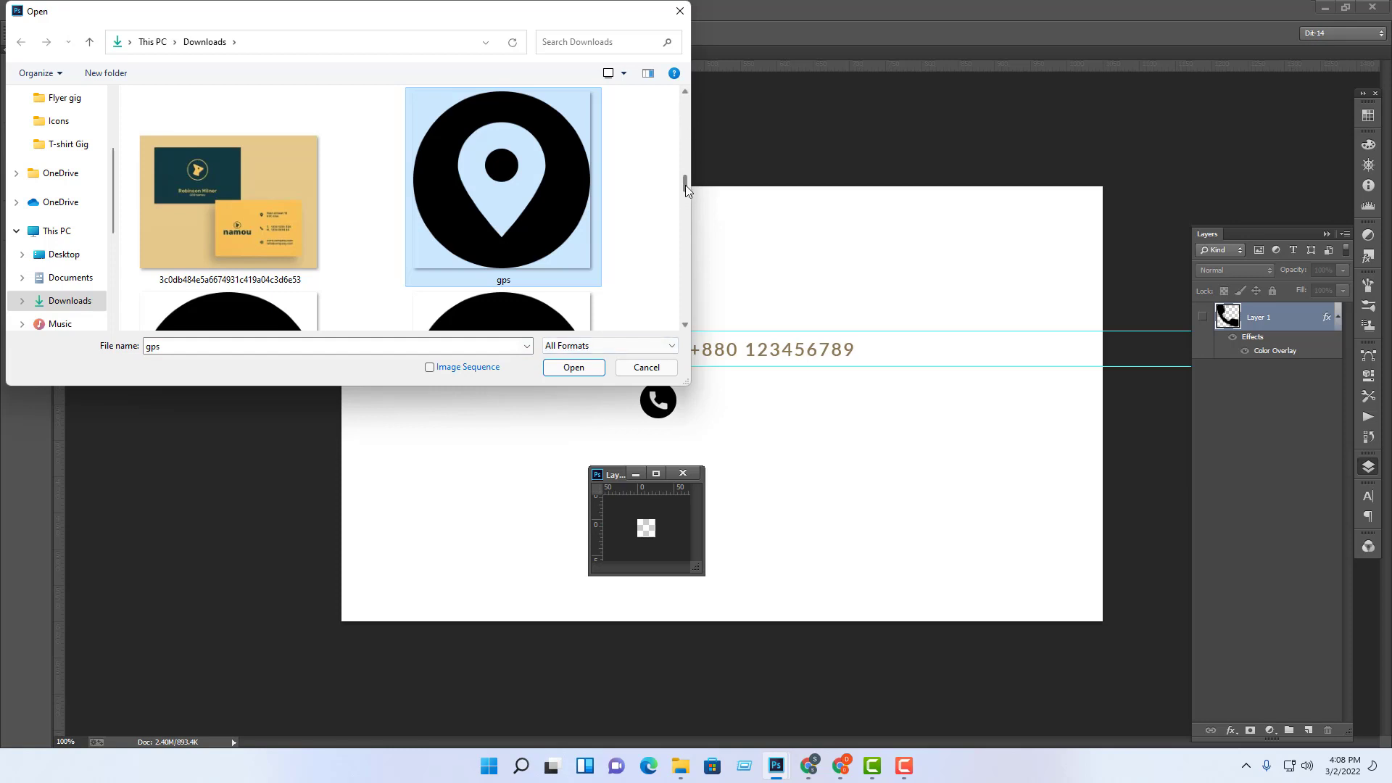
mouse_move(685, 185)
left_mouse_down()
mouse_move(682, 238)
mouse_move(680, 200)
left_mouse_up()
left_click(216, 203)
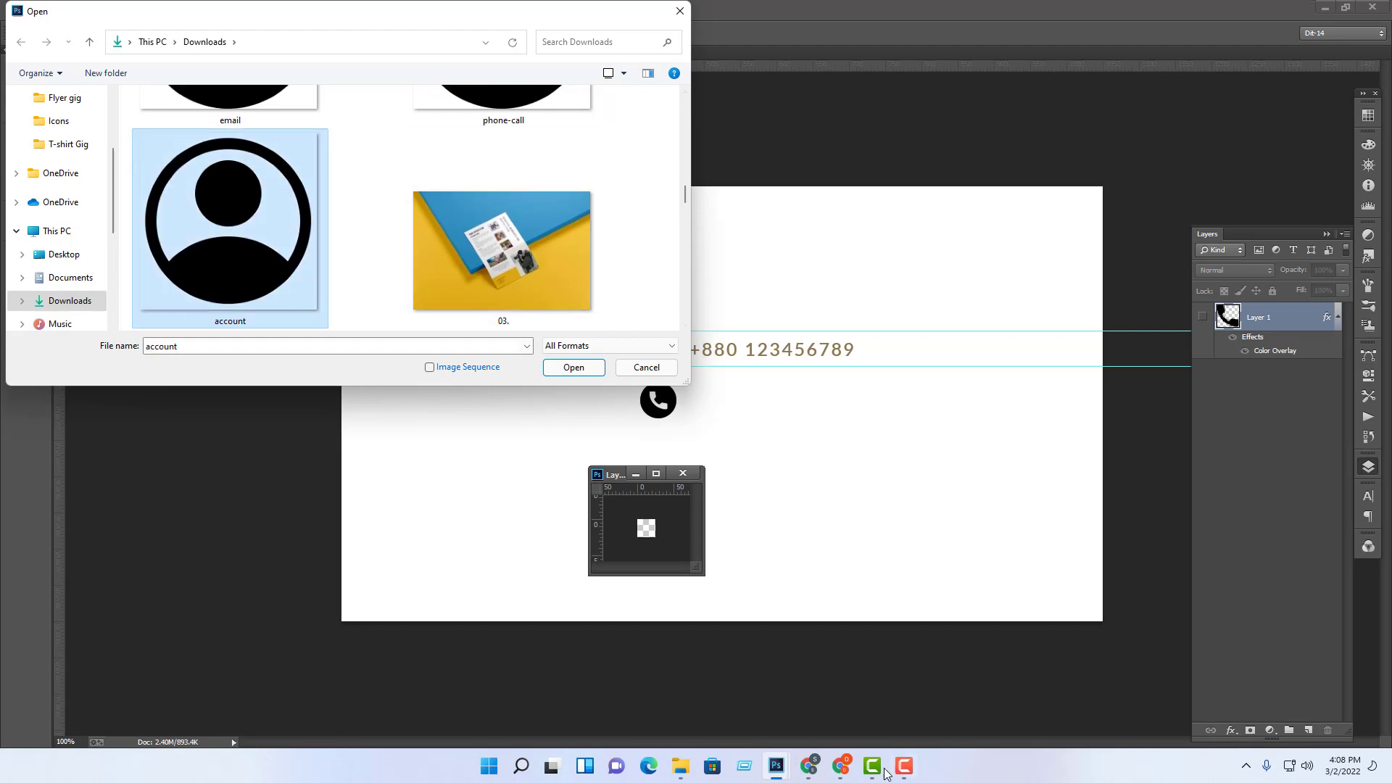
left_click(646, 366)
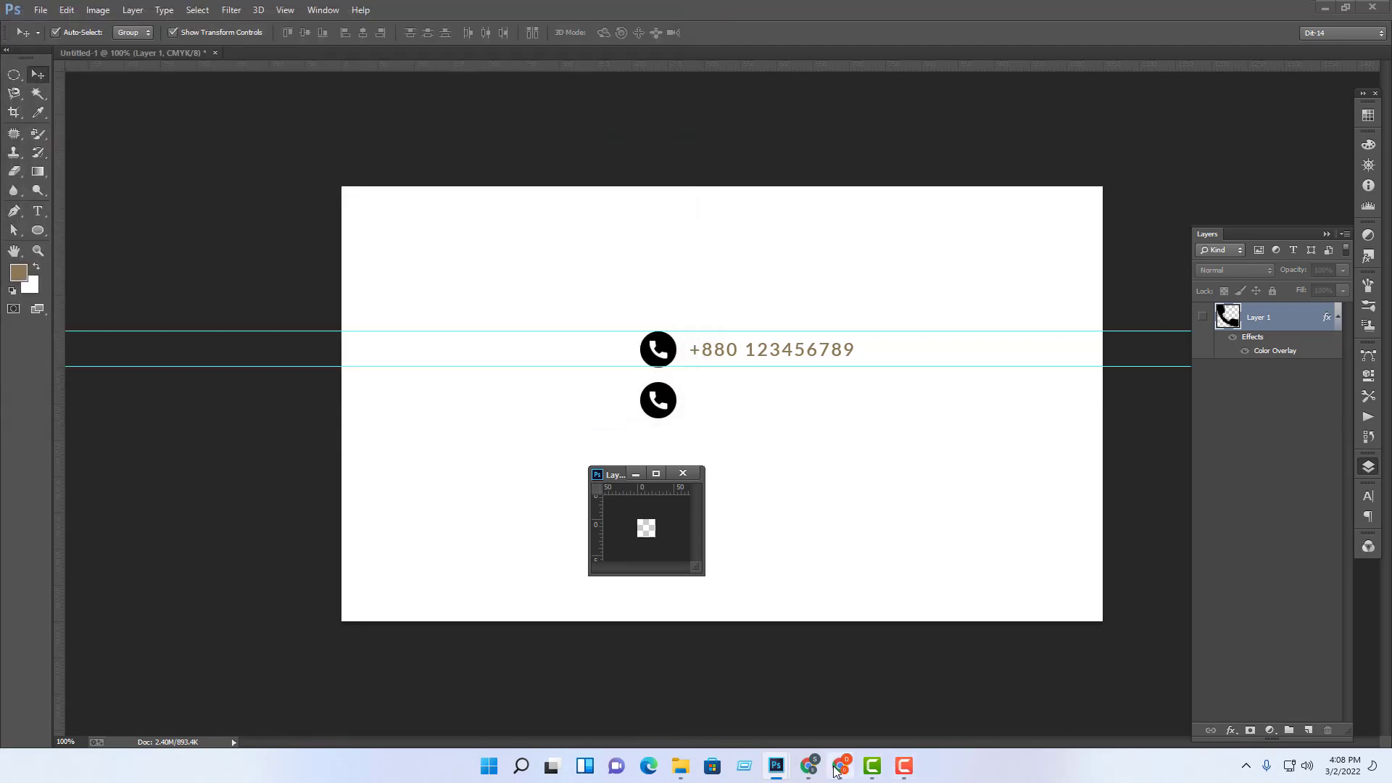
Step: Search Flaticon for 'email' icons instead of phone
left_click(841, 767)
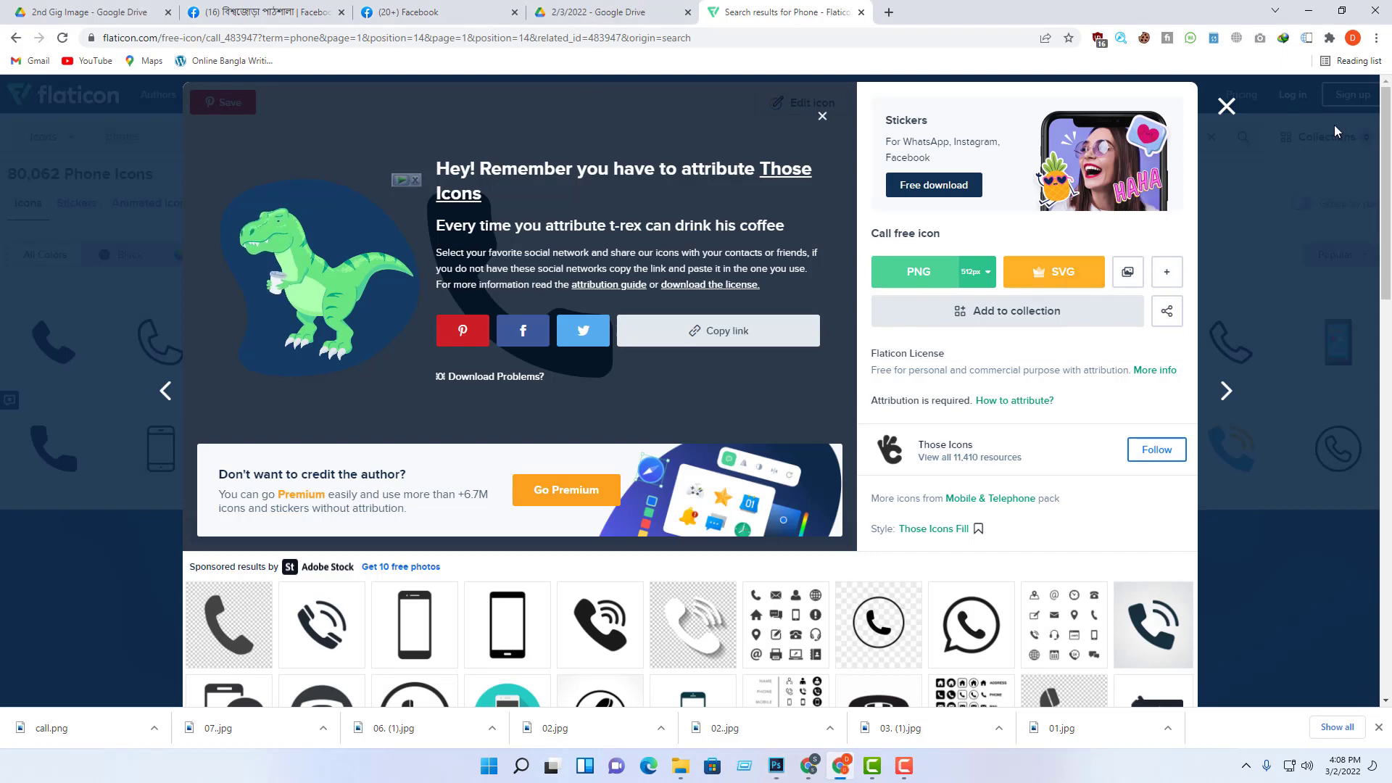
left_click(1226, 108)
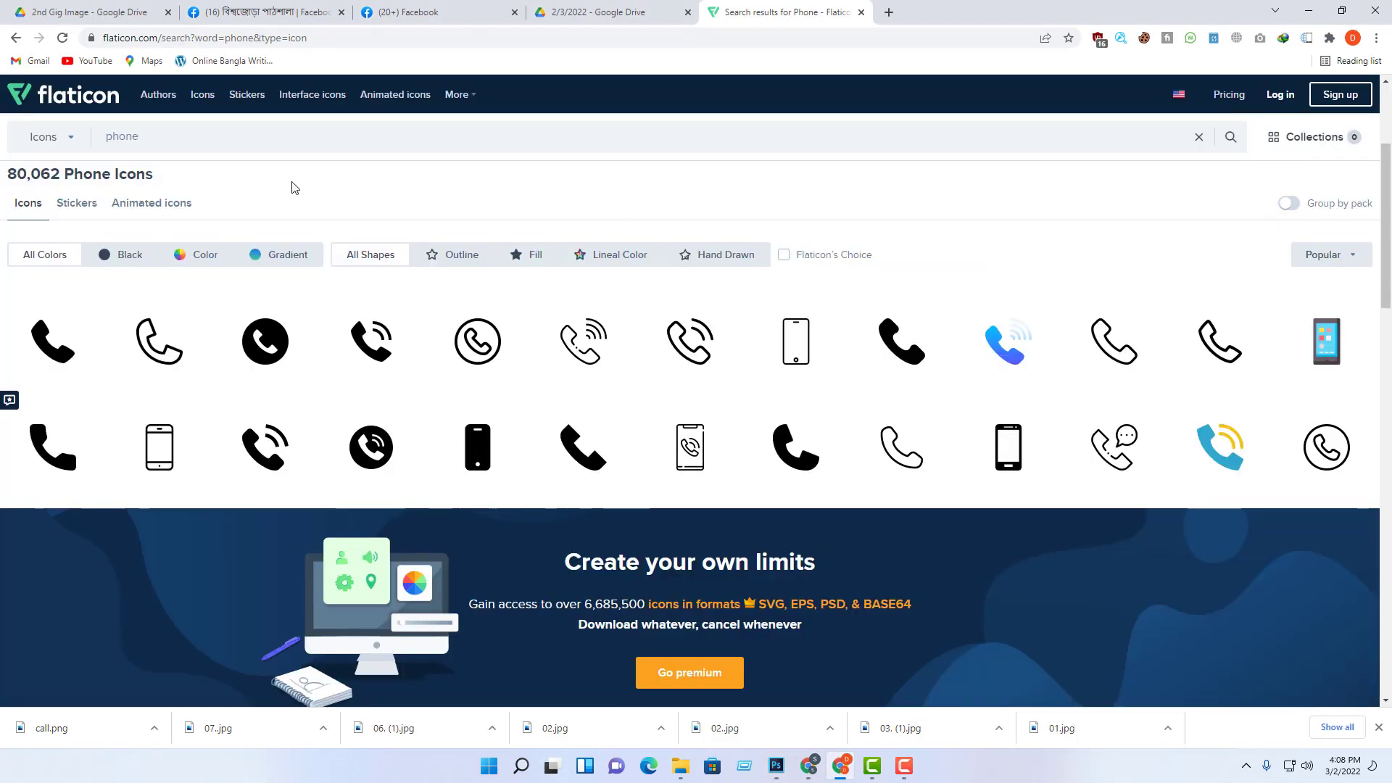
left_click(300, 139)
type("email")
key("Return")
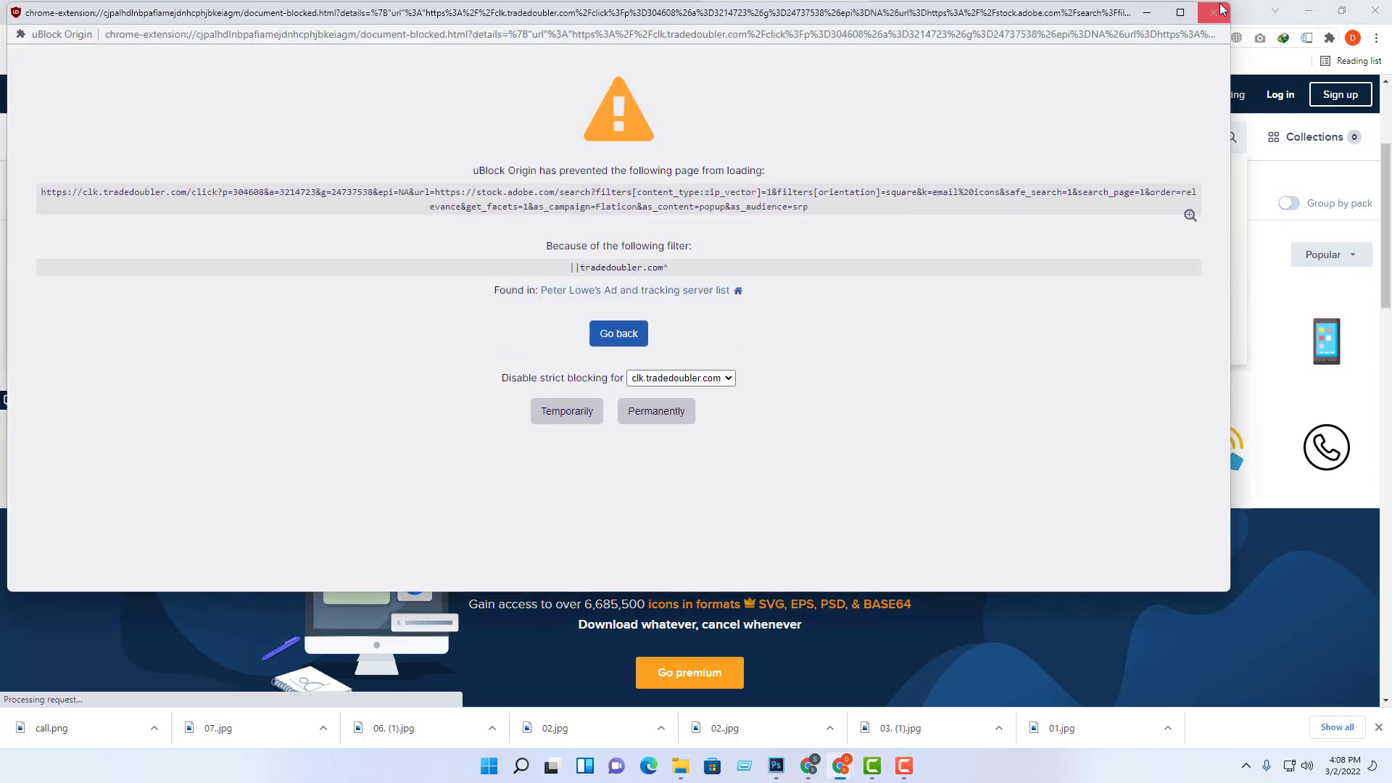
left_click(1222, 8)
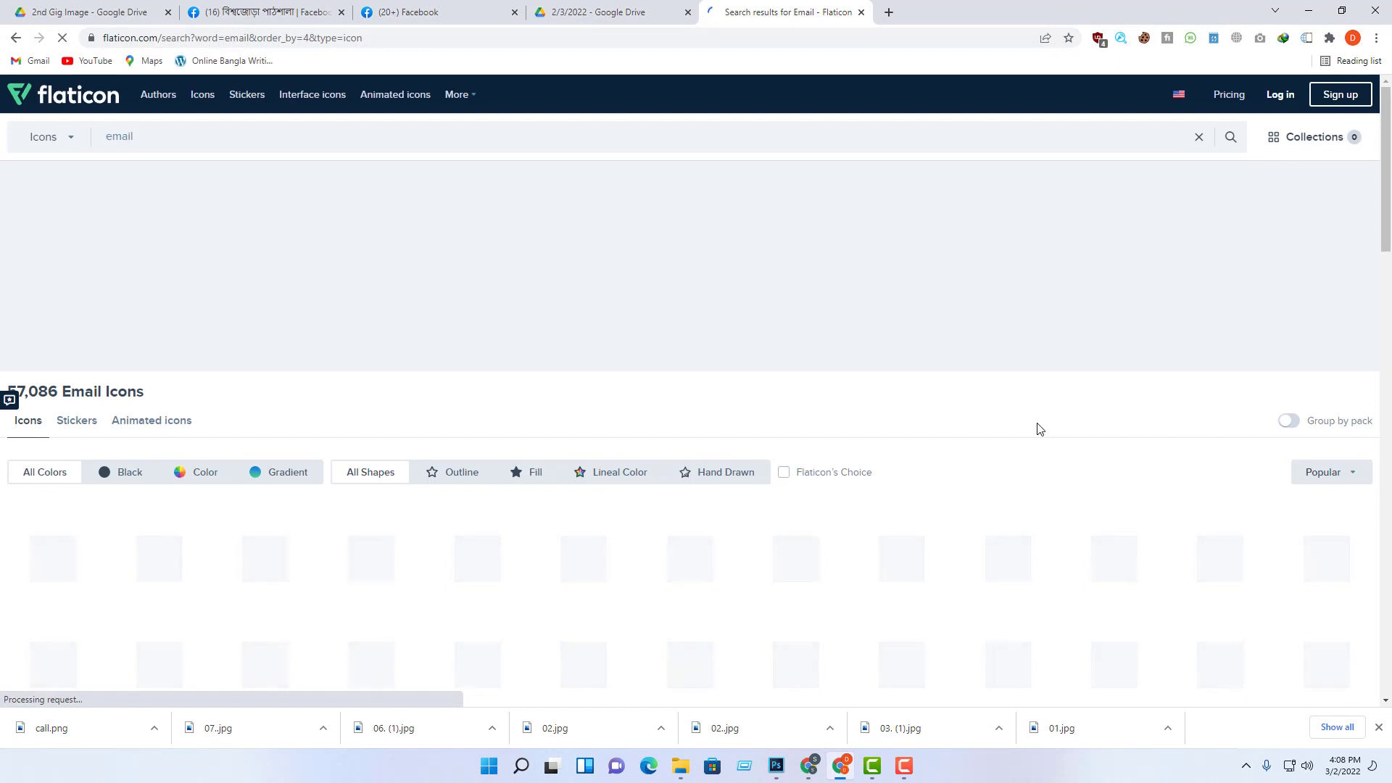
scroll(725, 367, "down", 2)
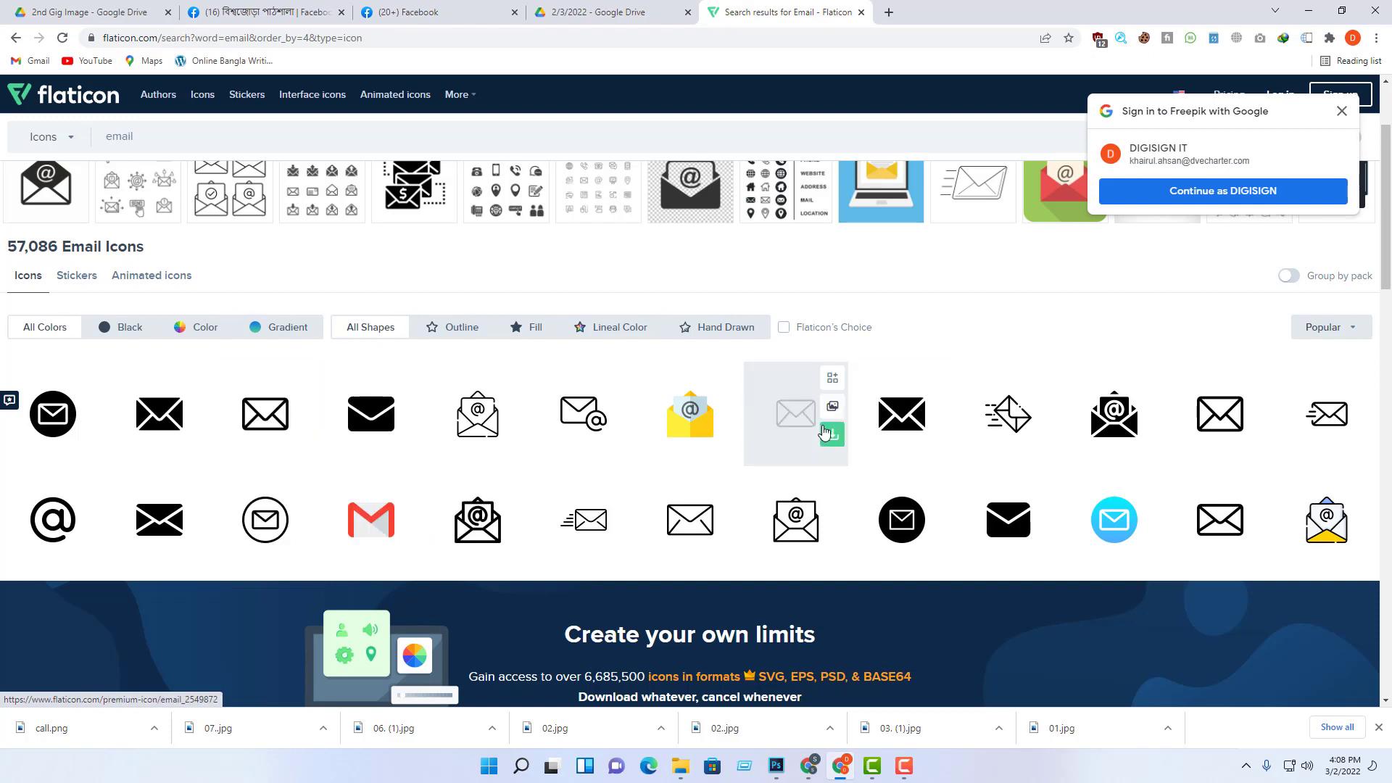
Step: Download the solid black envelope icon as email (1).png and return to Photoshop
left_click(892, 439)
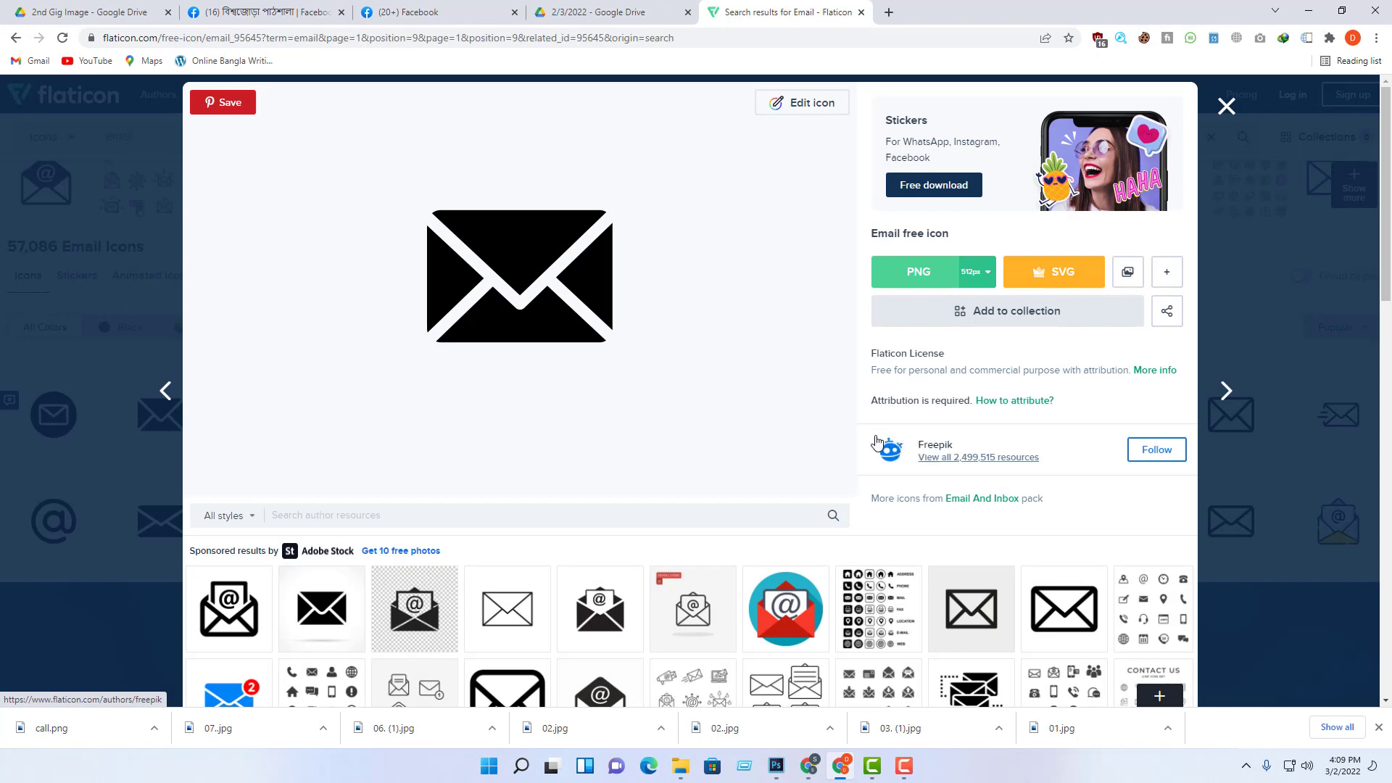
left_click(1226, 107)
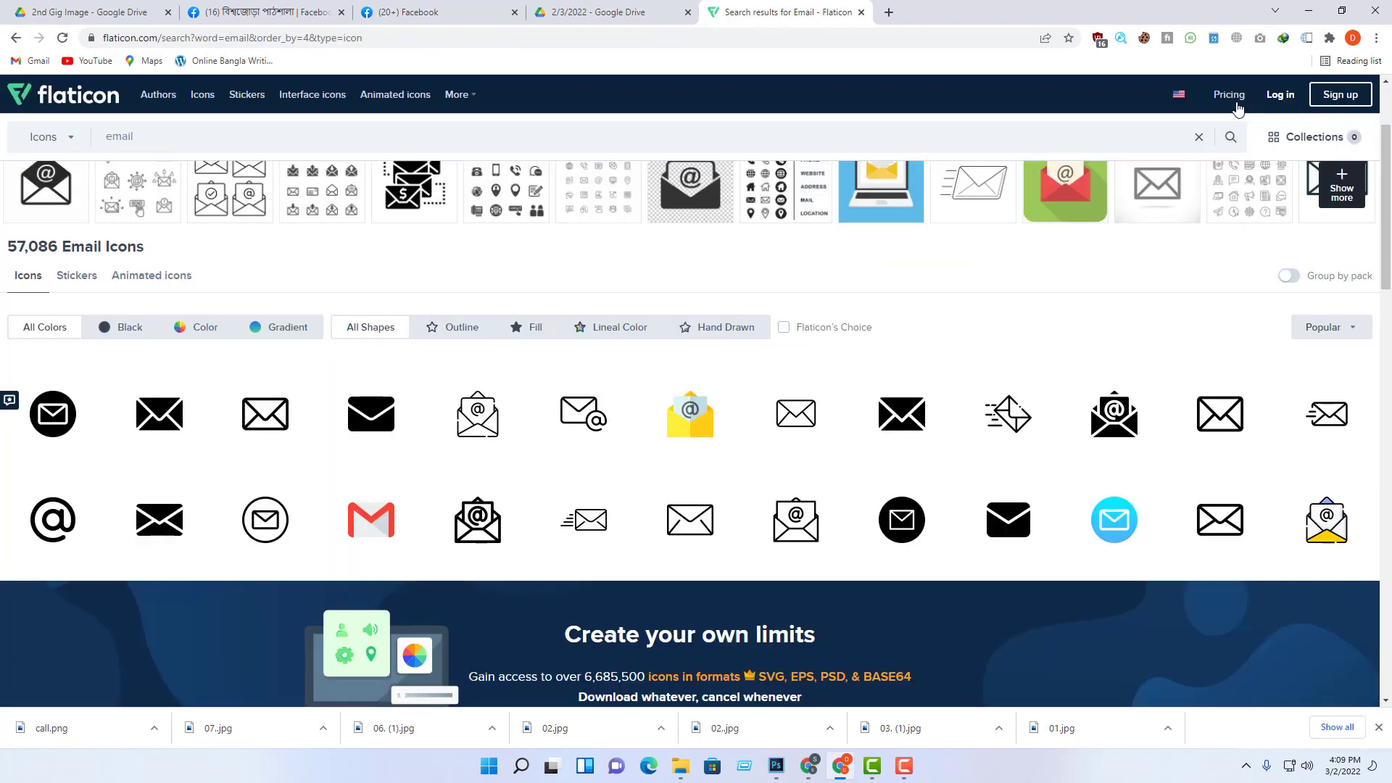
left_click(910, 424)
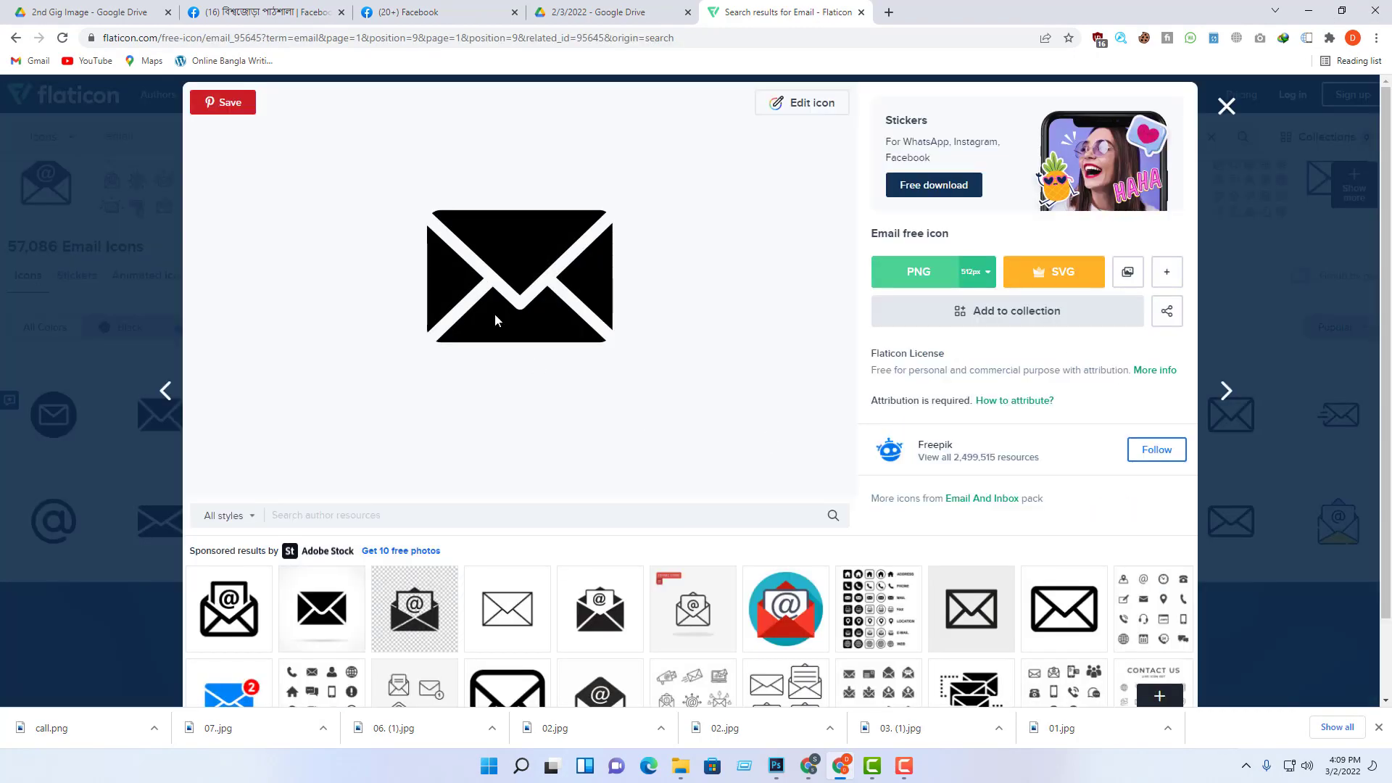
left_click(919, 279)
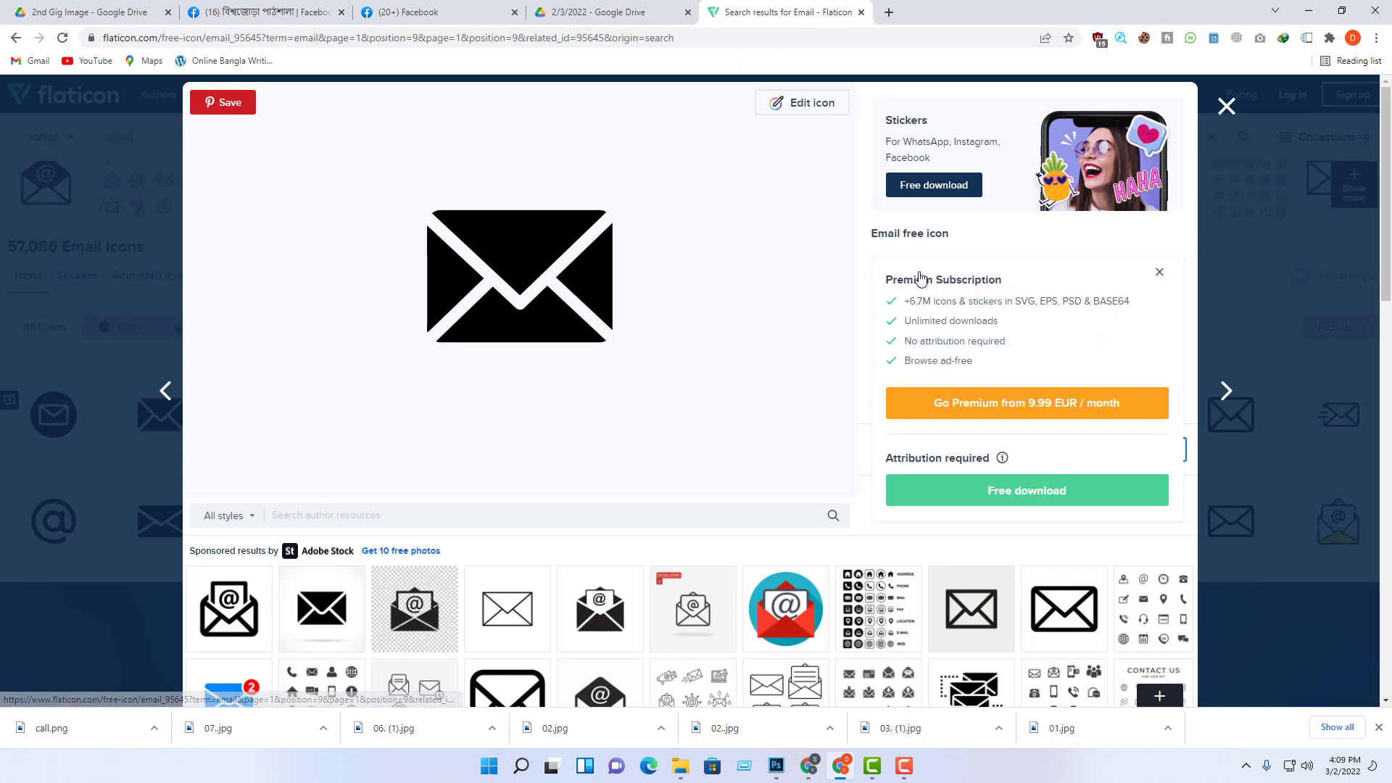
left_click(1041, 495)
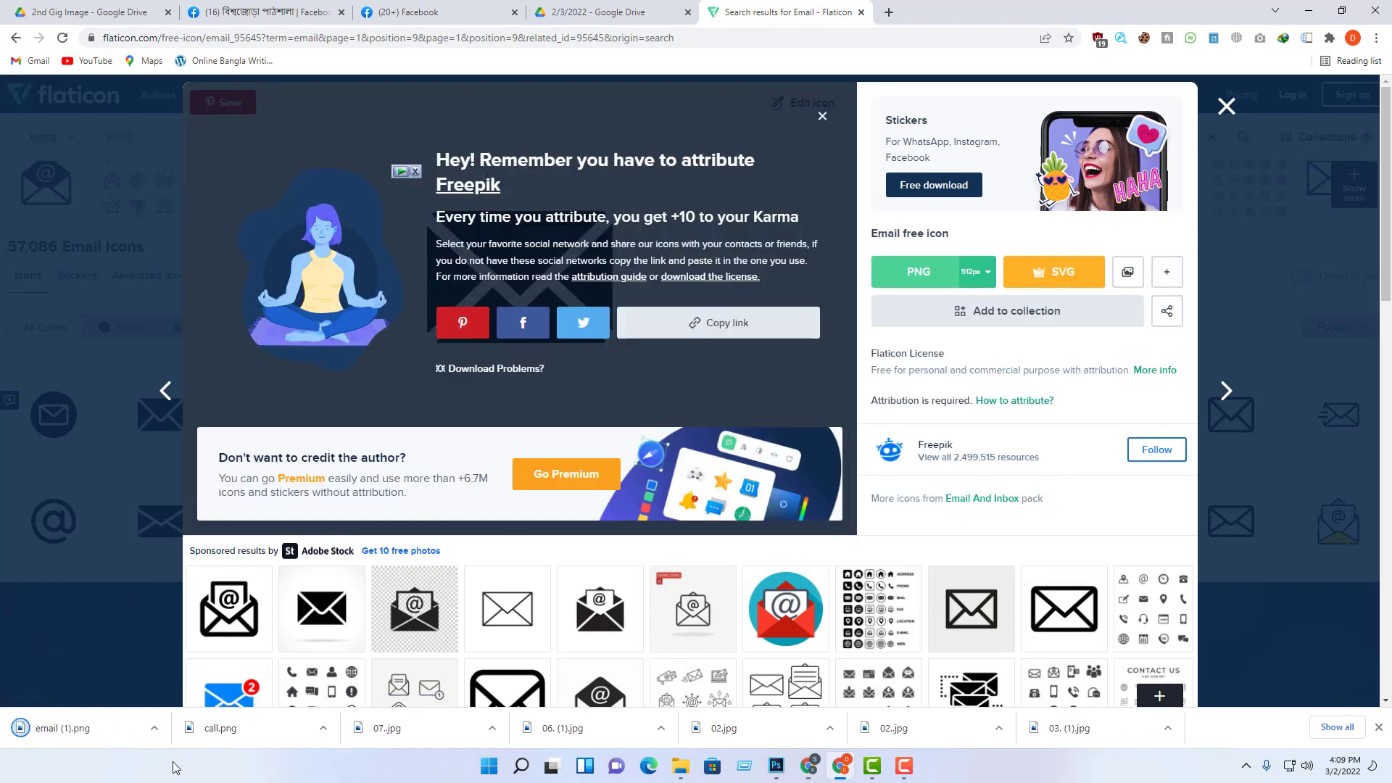
left_click(153, 731)
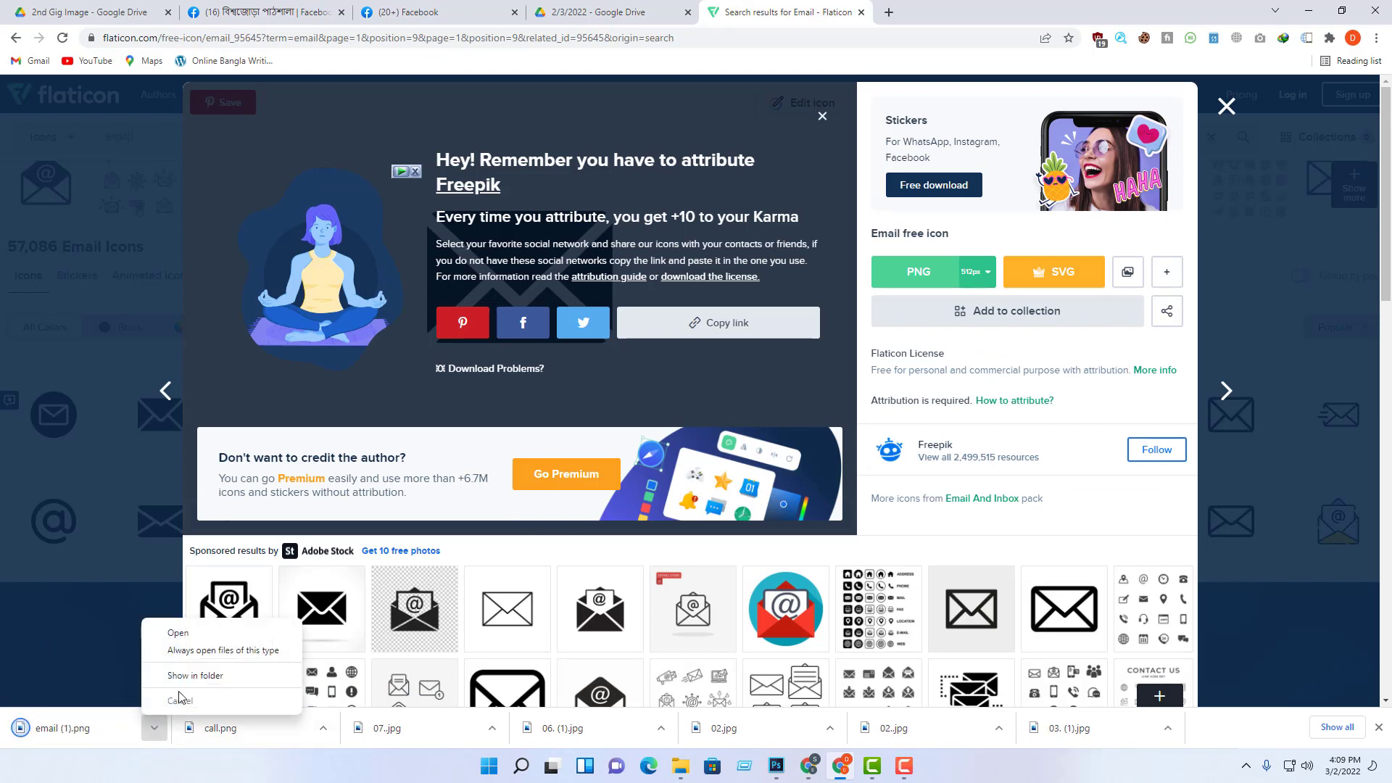
left_click(776, 766)
left_click(734, 705)
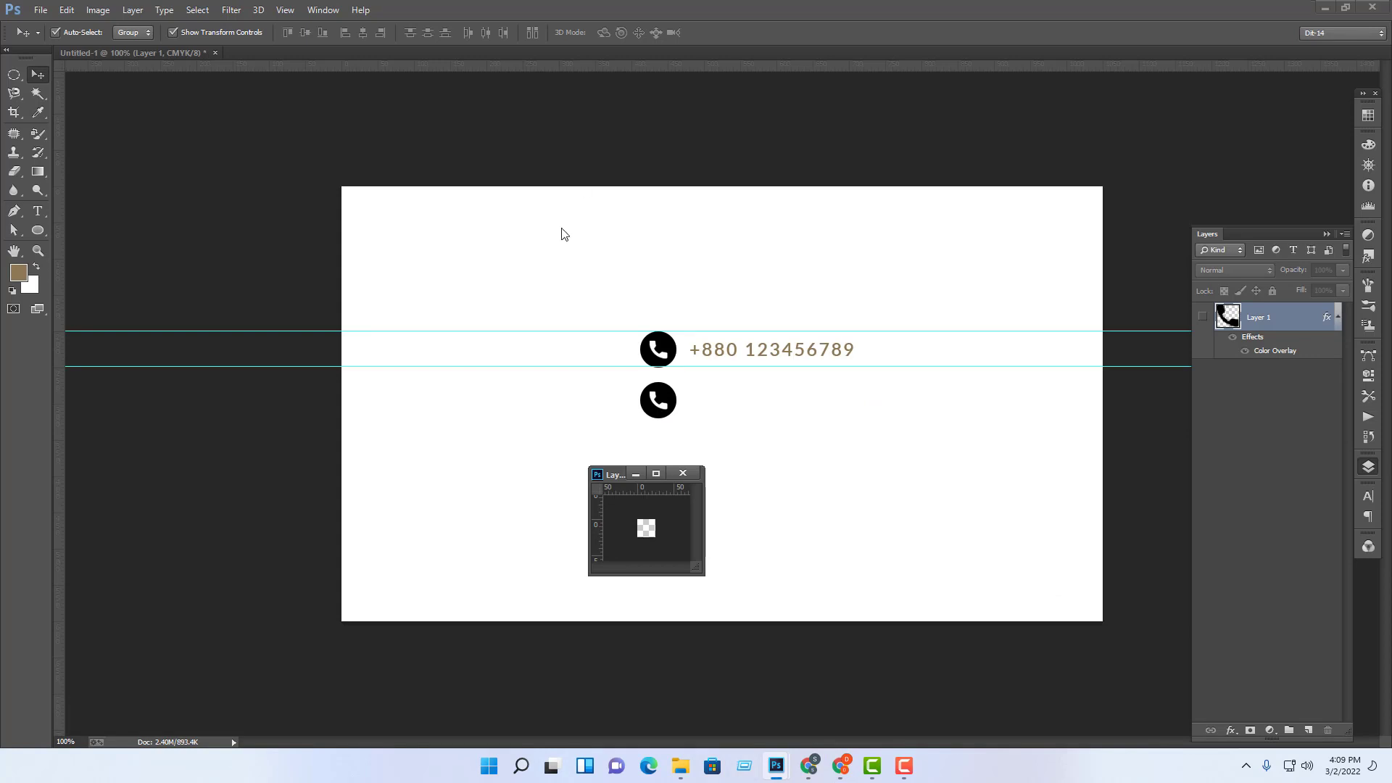
Step: Open email (1).png as a separate document
left_click(41, 10)
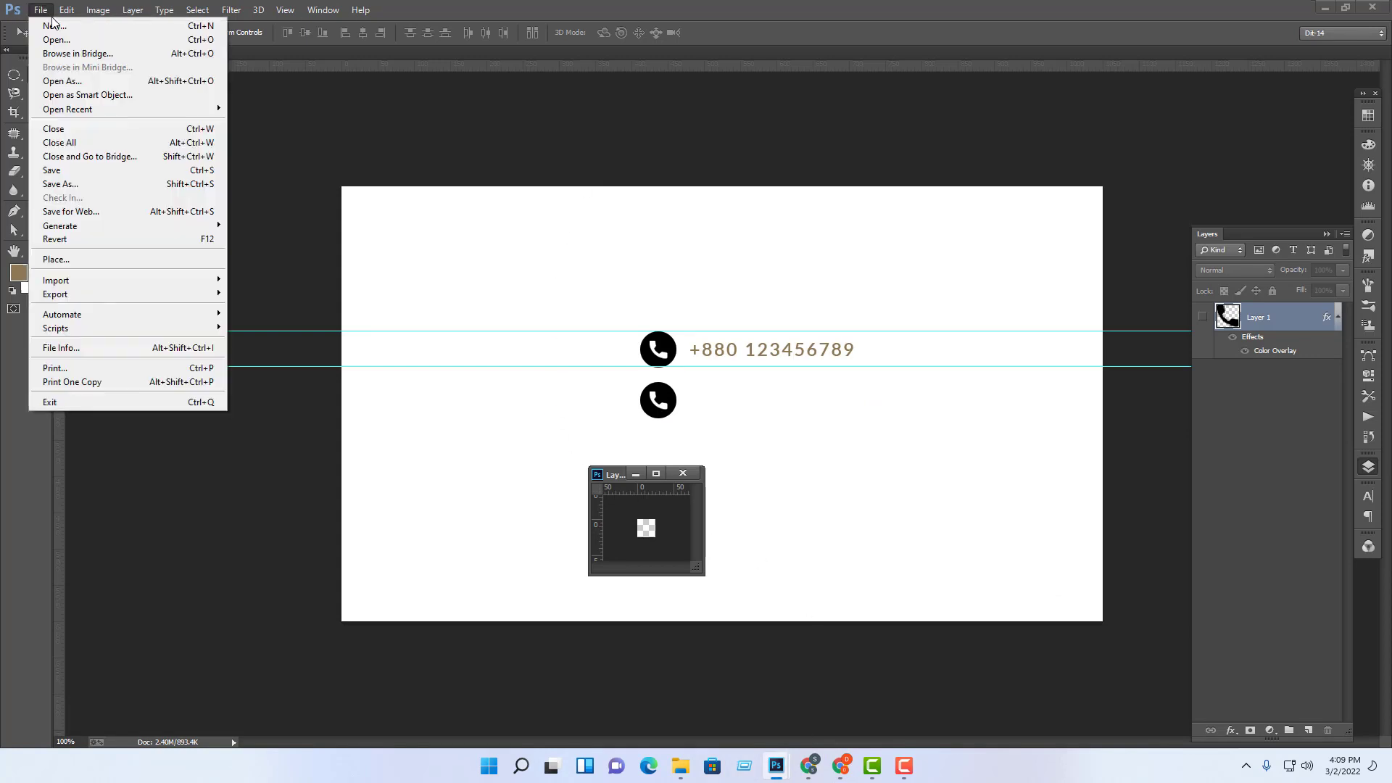
left_click(58, 36)
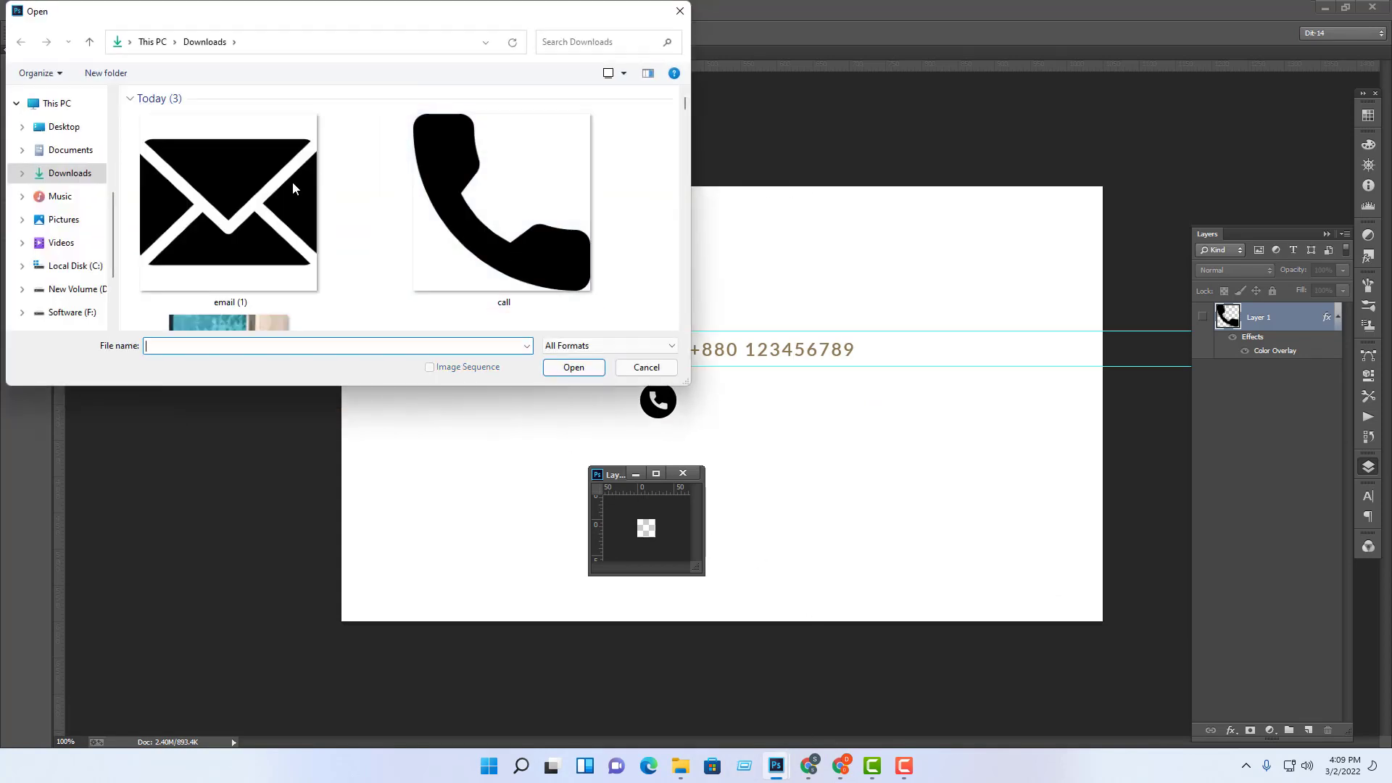
left_click(293, 183)
left_click(575, 370)
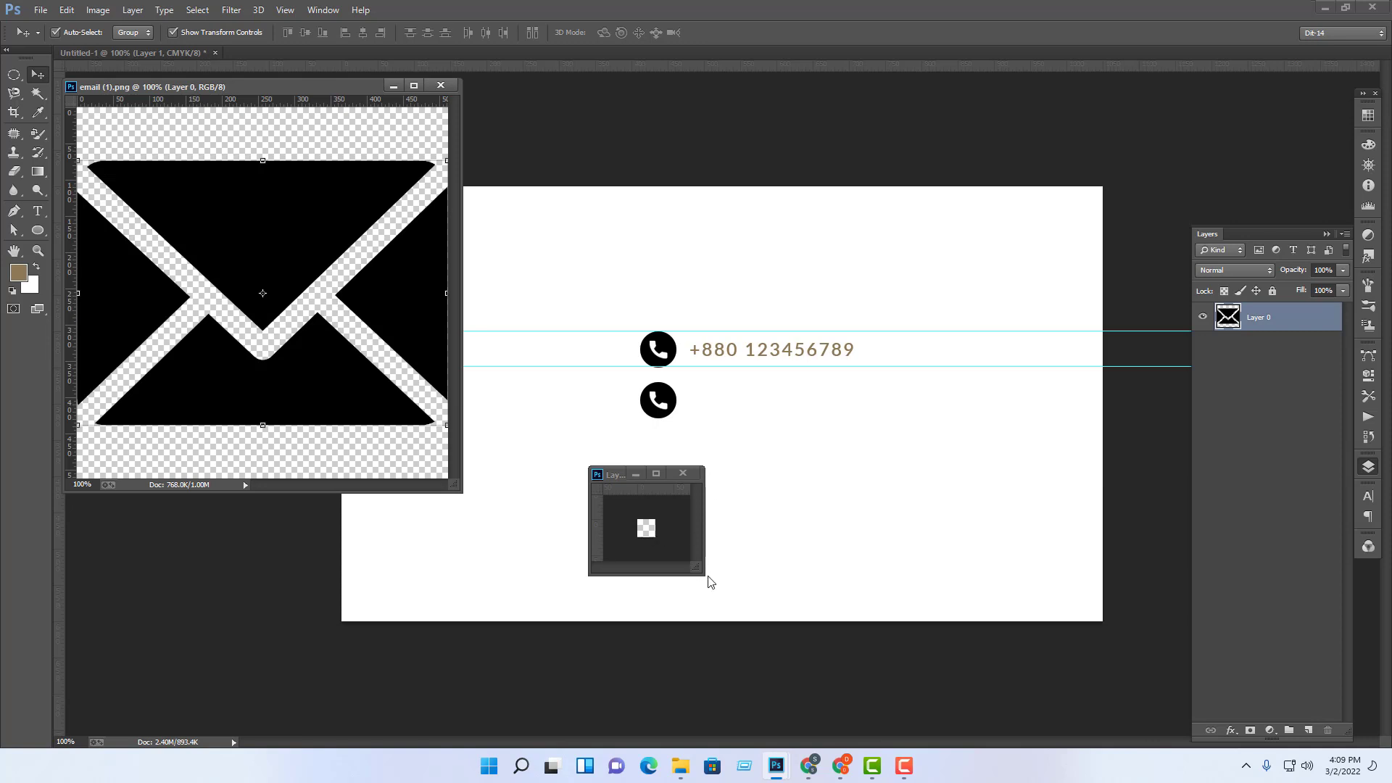
Step: Drag the envelope into Layer 1.psb and maximize that document window
left_click_drag(706, 577, 918, 730)
left_click(751, 478)
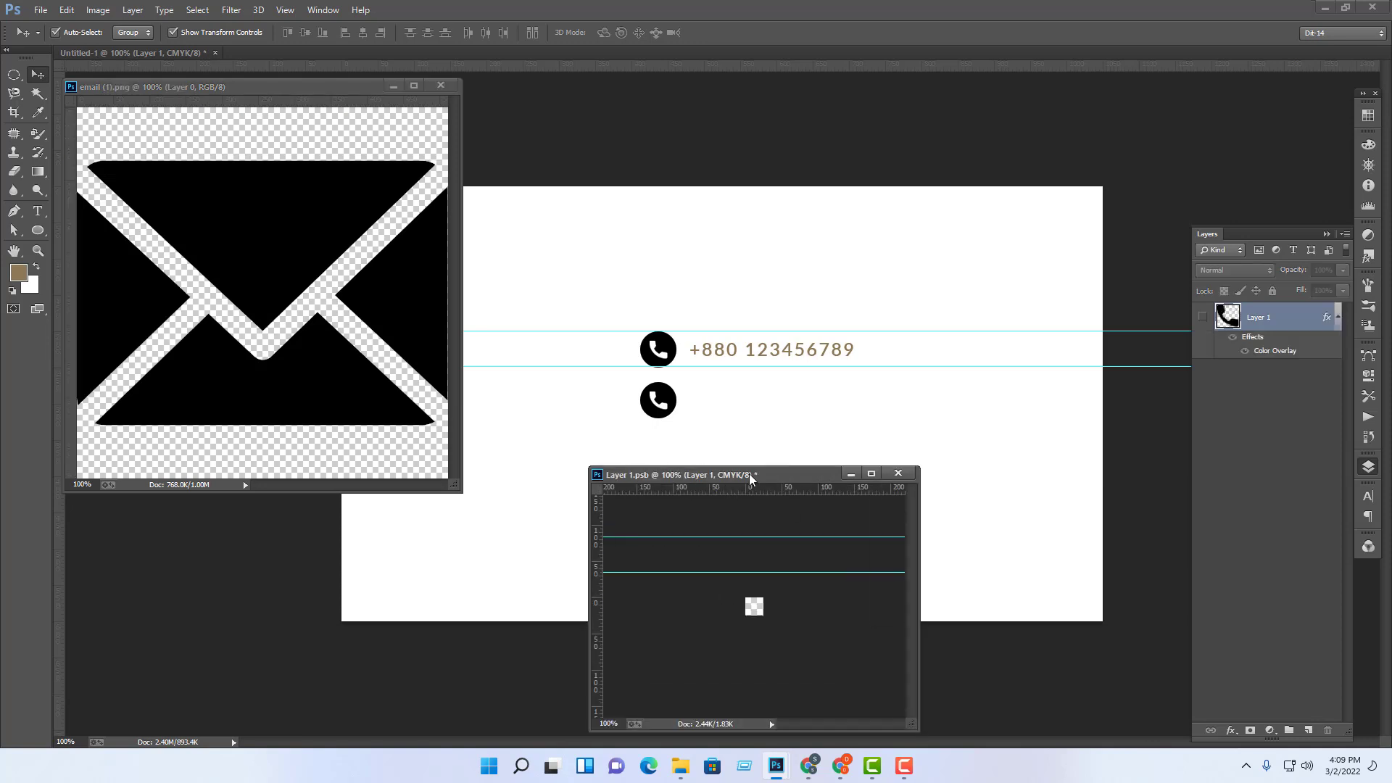
left_click_drag(747, 478, 723, 241)
left_click(260, 273)
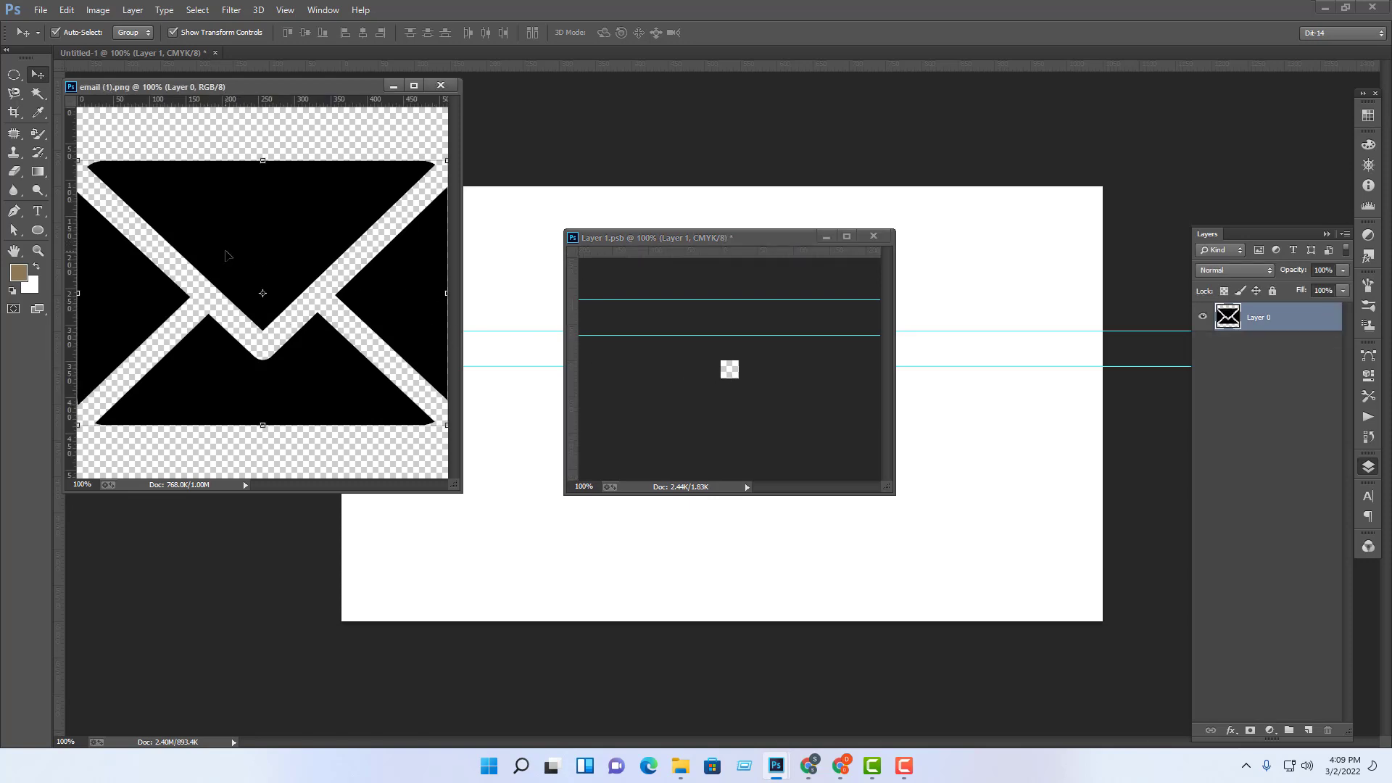
left_click_drag(227, 256, 733, 372)
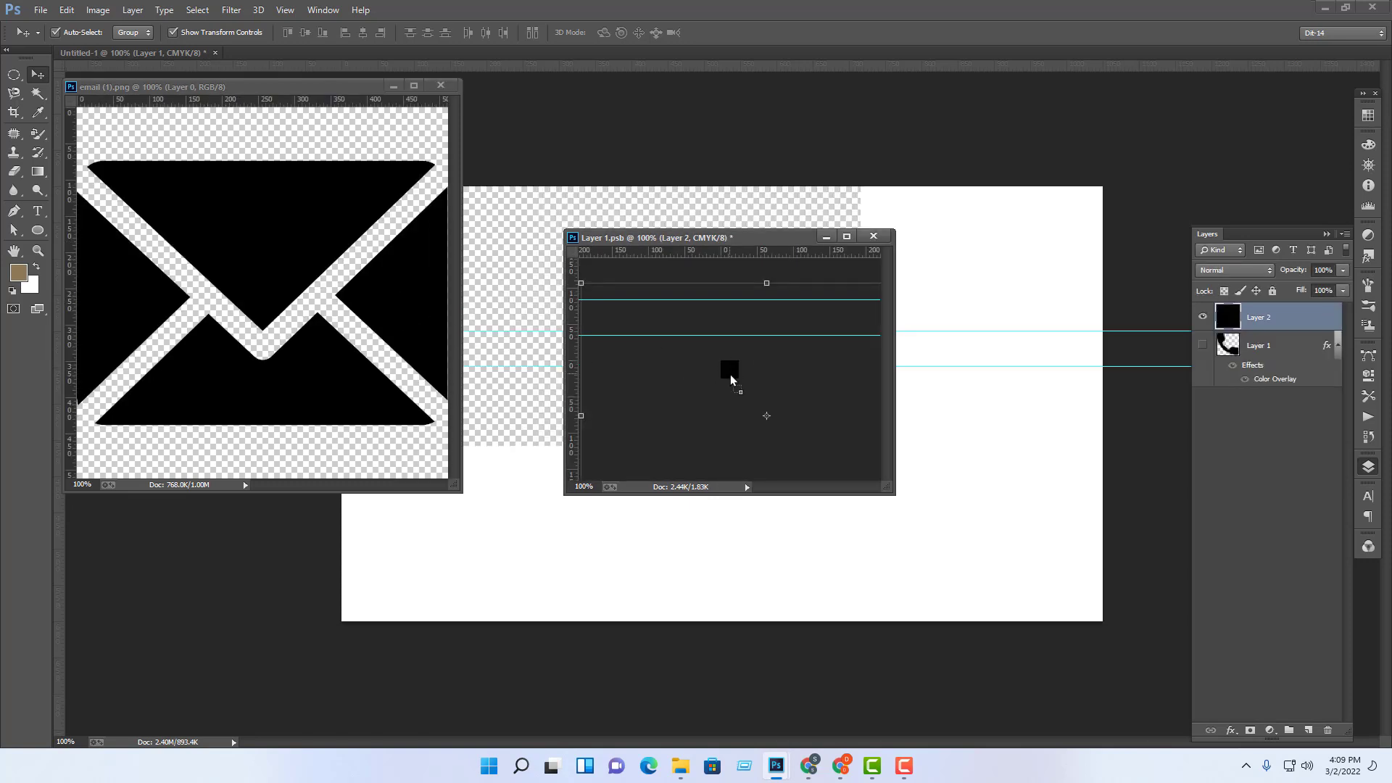
left_click(846, 236)
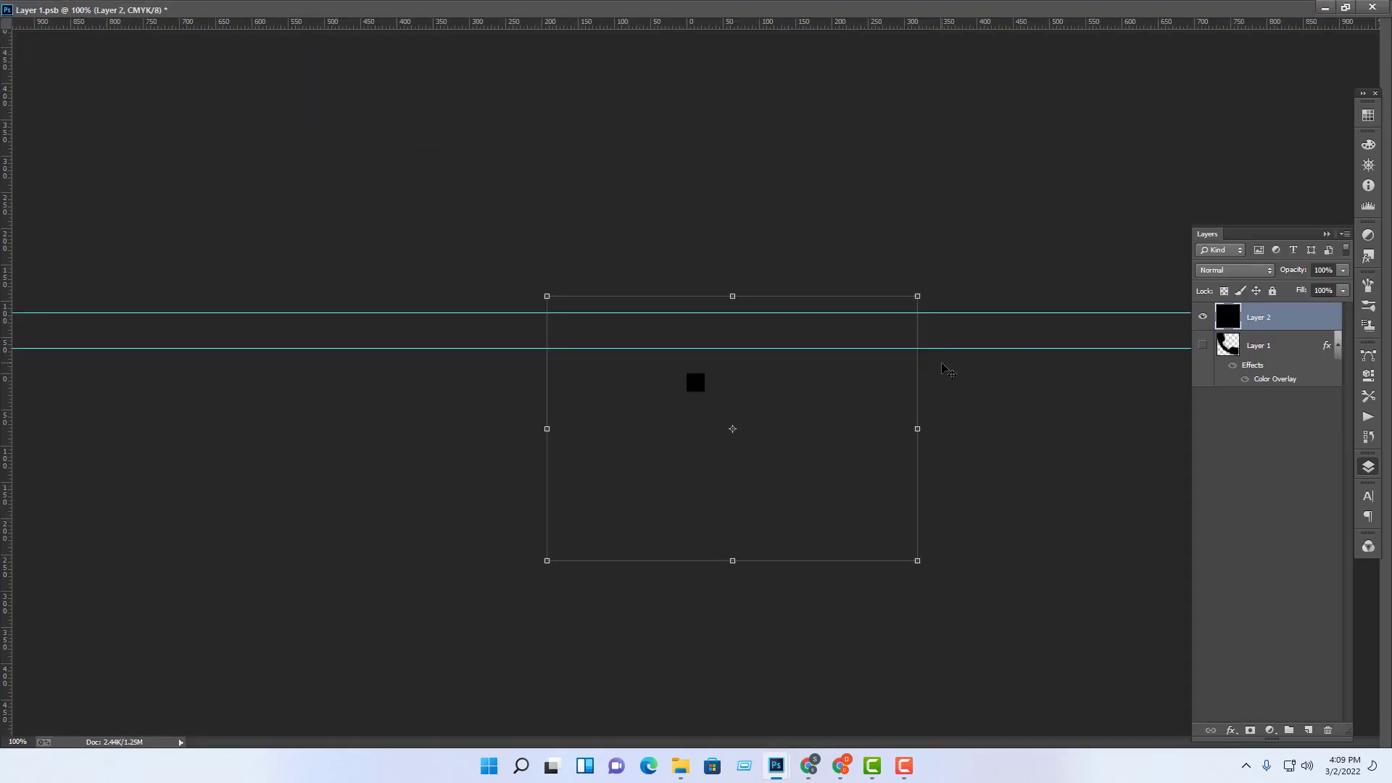
Step: Scale the envelope to about 24×17 px and position it on the guides
left_click_drag(923, 288, 809, 366)
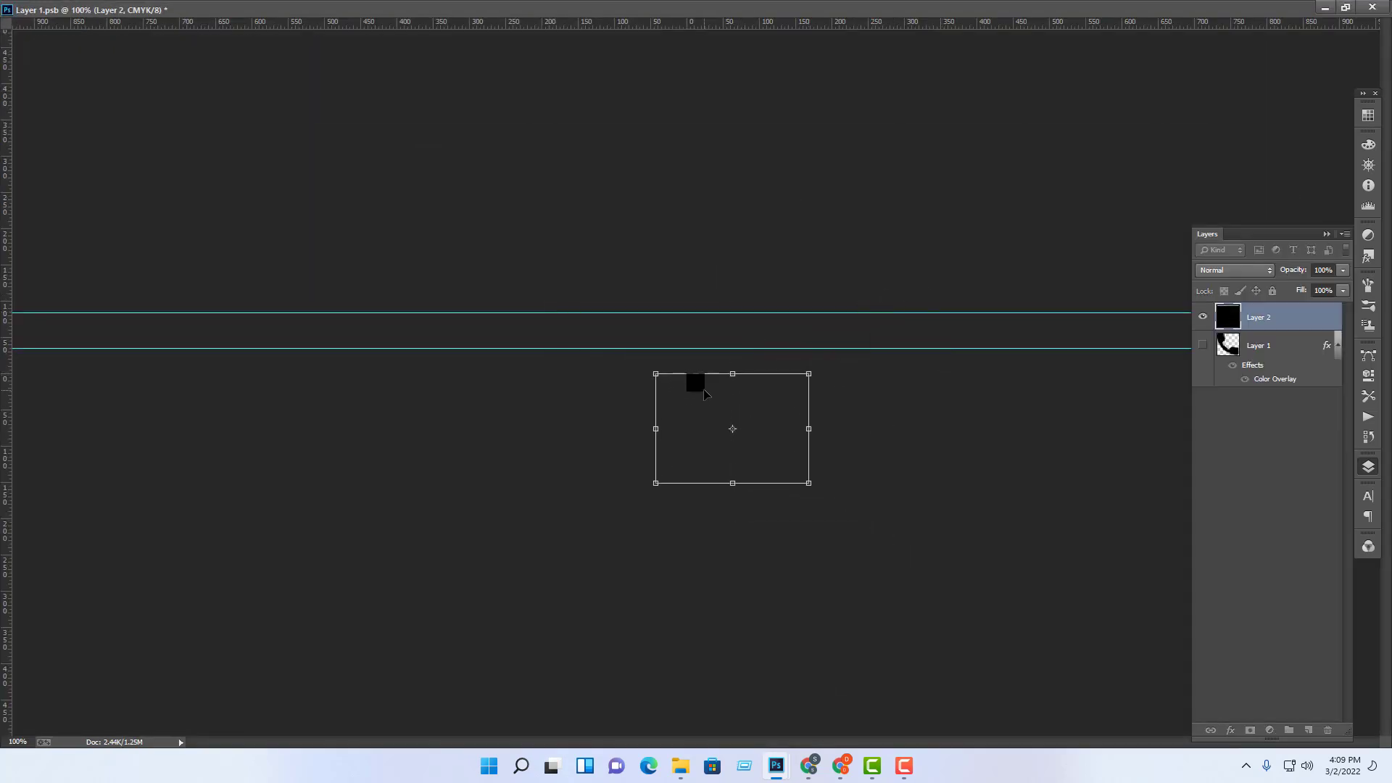
left_click_drag(703, 388, 663, 328)
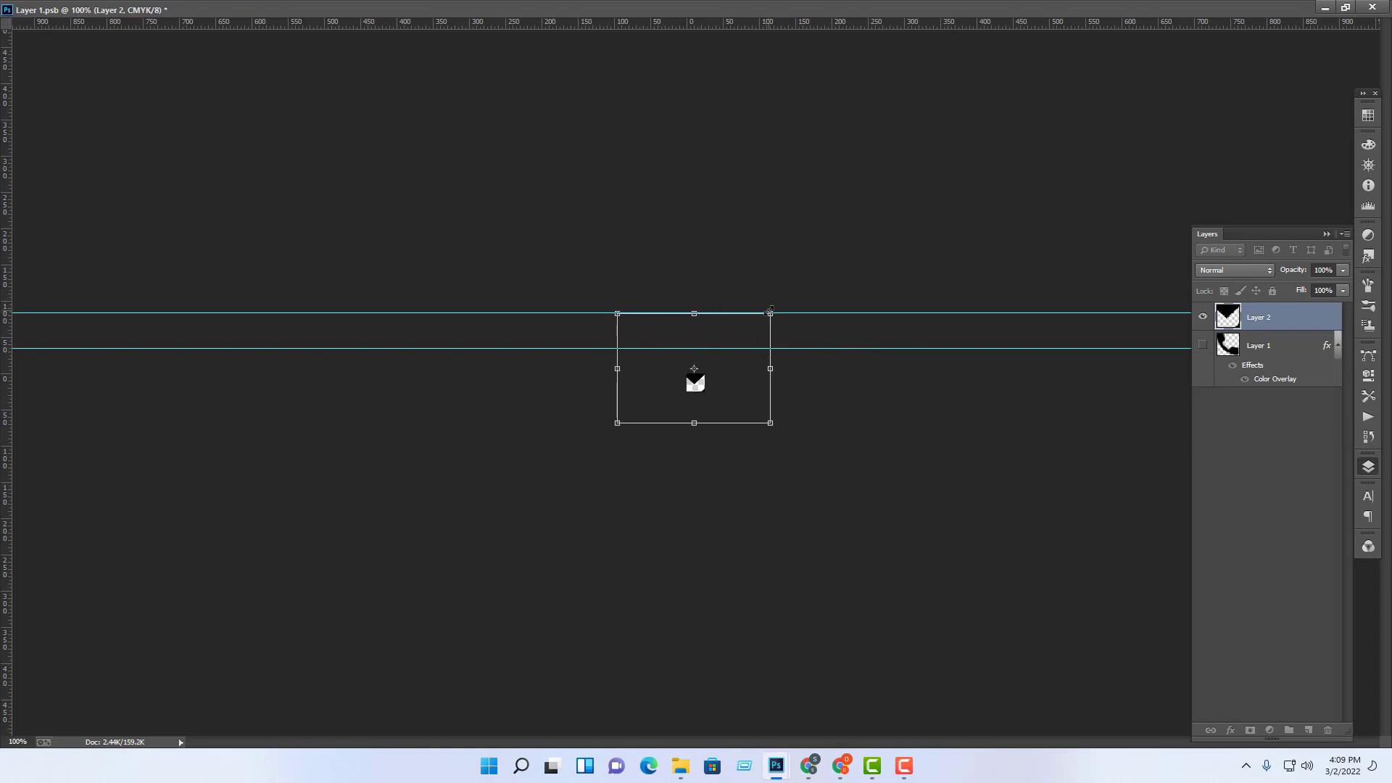
left_click_drag(770, 312, 730, 345)
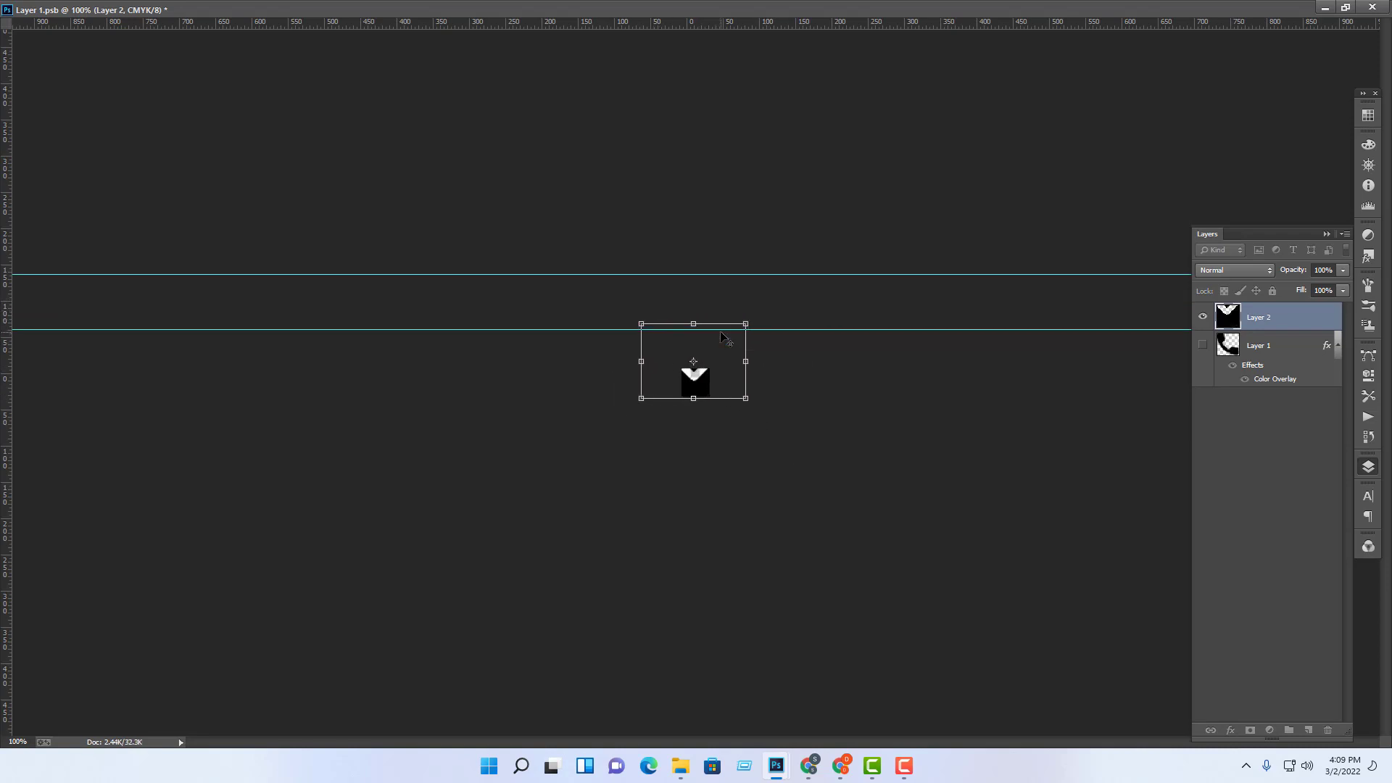
key("ctrl+equal")
key("ctrl+equal")
key("ctrl+equal")
key("ctrl+equal")
key("ctrl+equal")
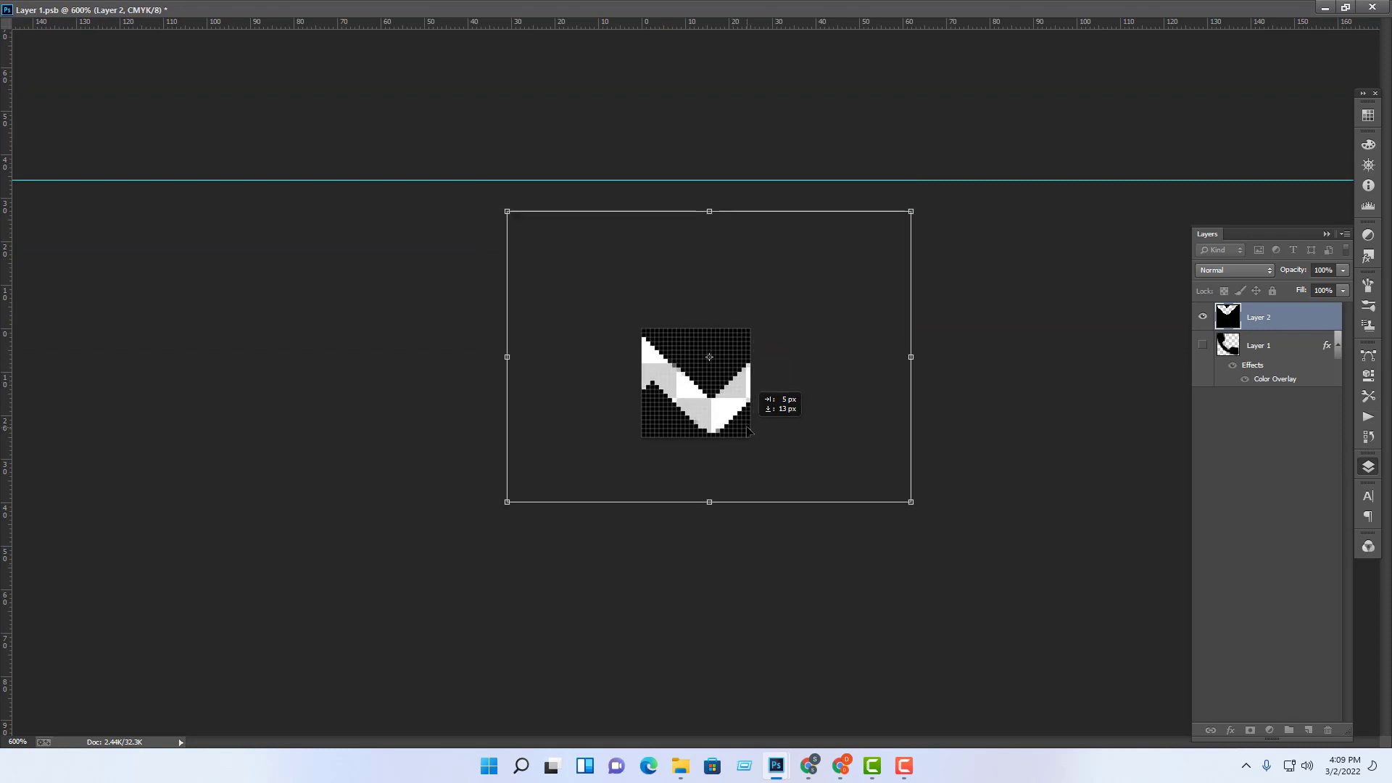
left_click_drag(910, 210, 754, 313)
left_click_drag(725, 369, 710, 390)
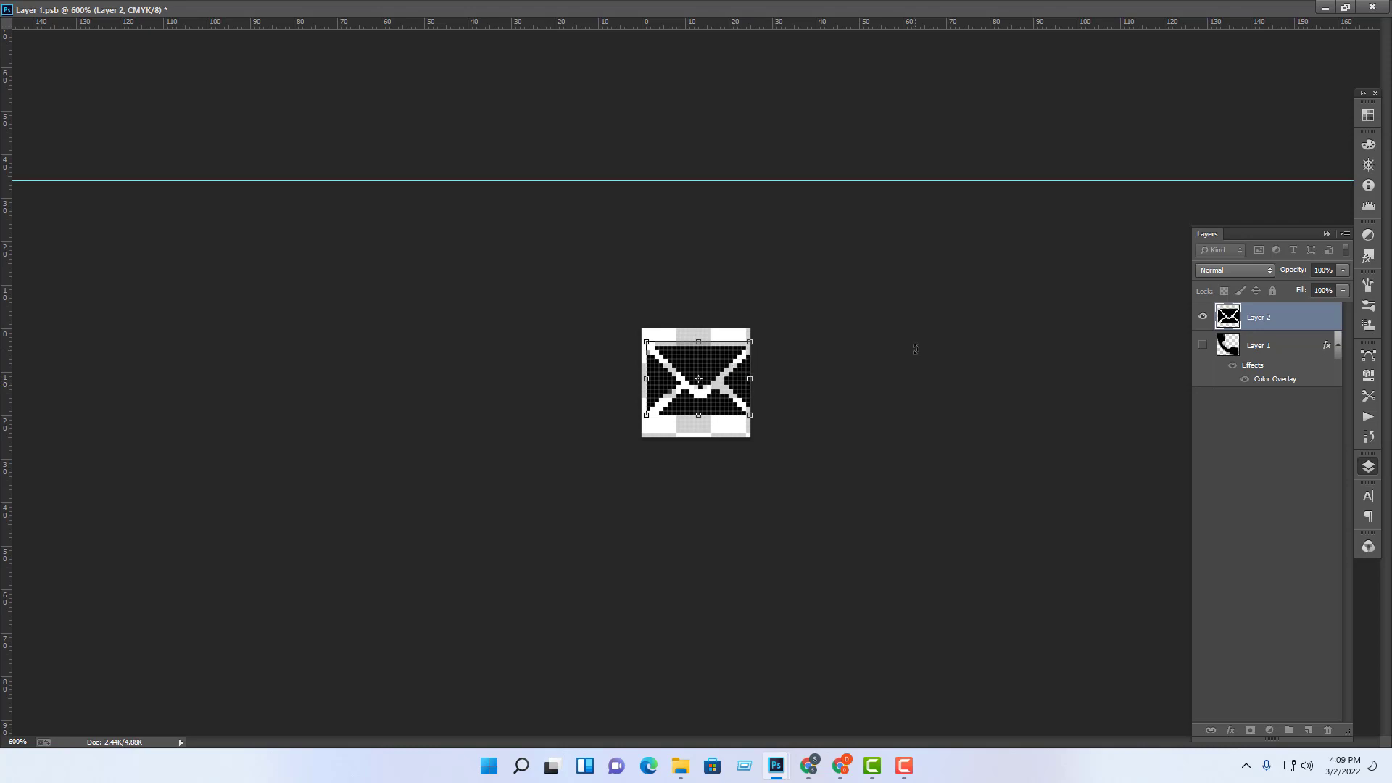
key("shift+Left")
key("Right")
key("Right")
key("Right")
key("Right")
key("Right")
key("Right")
key("Right")
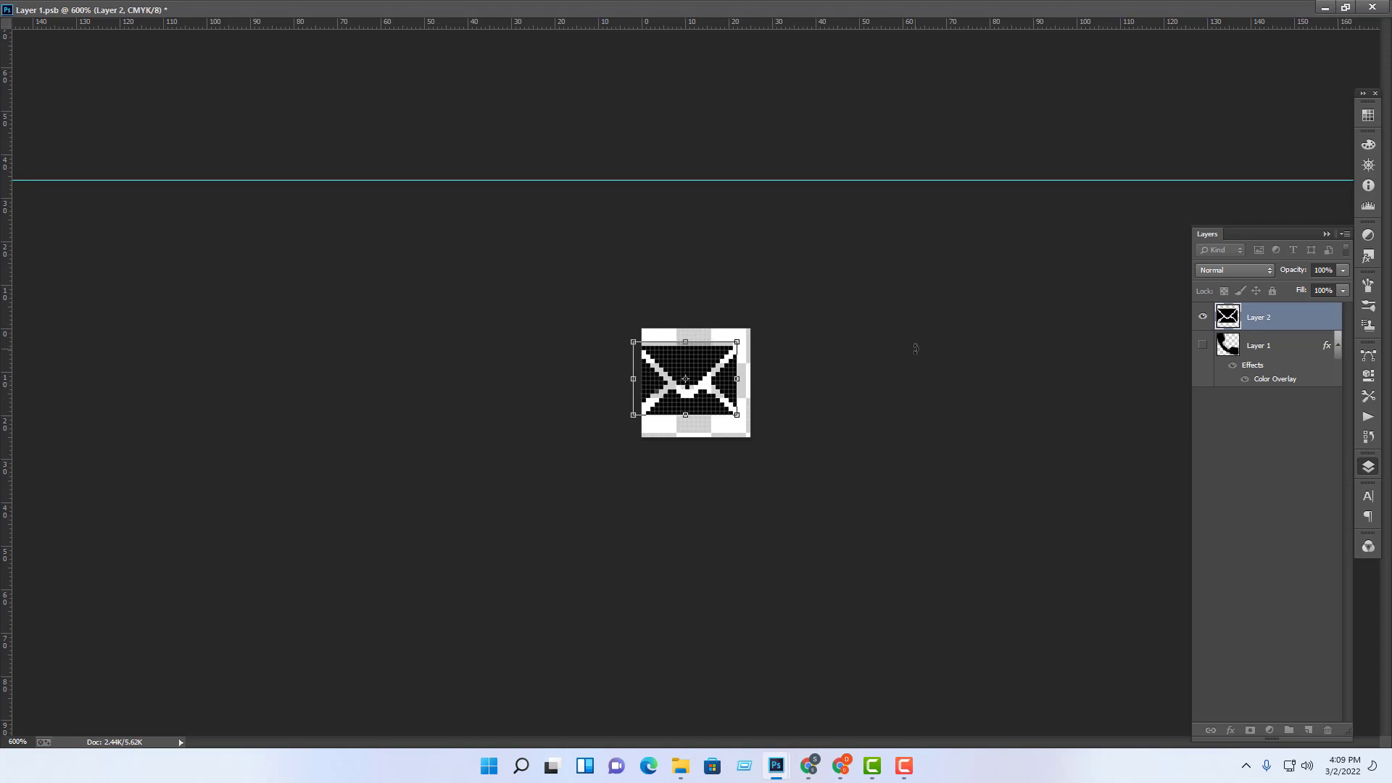
key("Right")
key("Right")
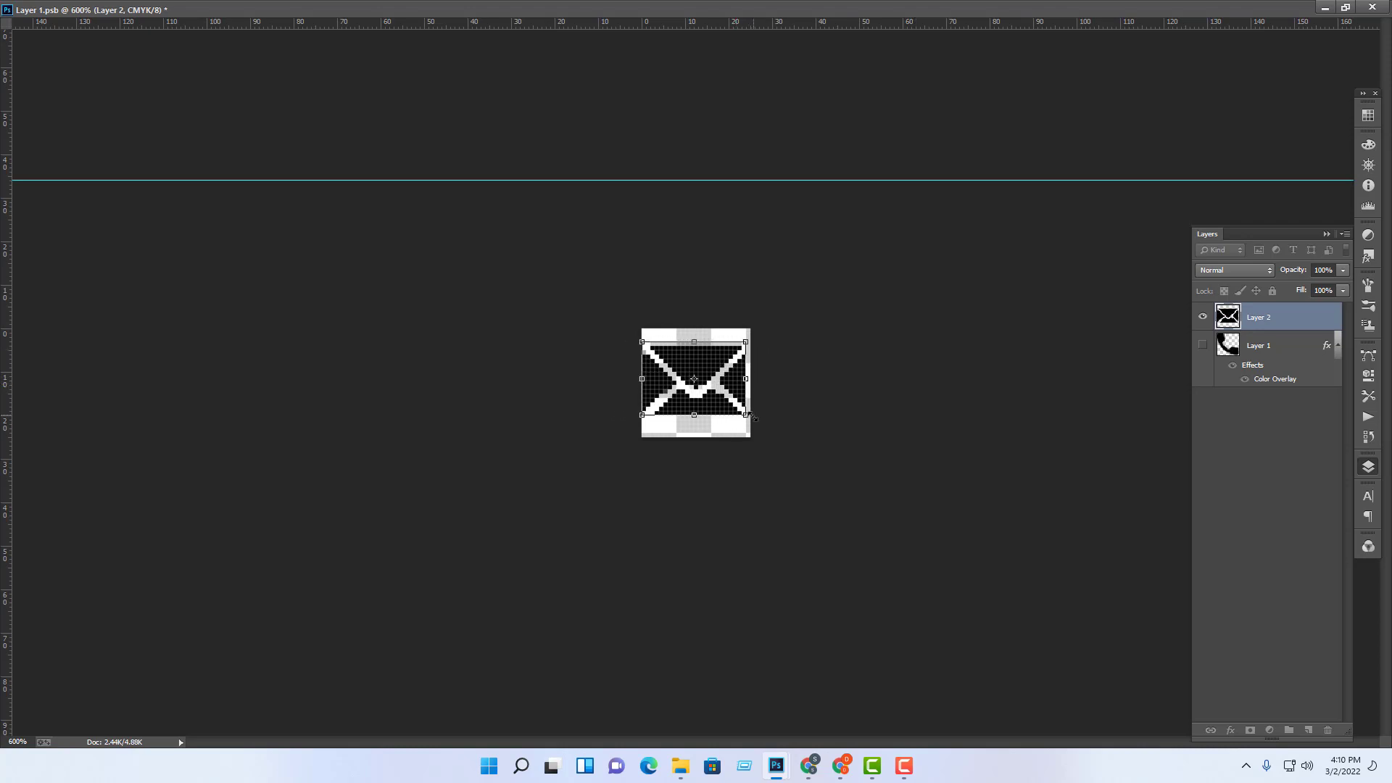
Step: Fine-tune the envelope to 25×18 px and nudge it down one pixel
left_click_drag(748, 417, 751, 420)
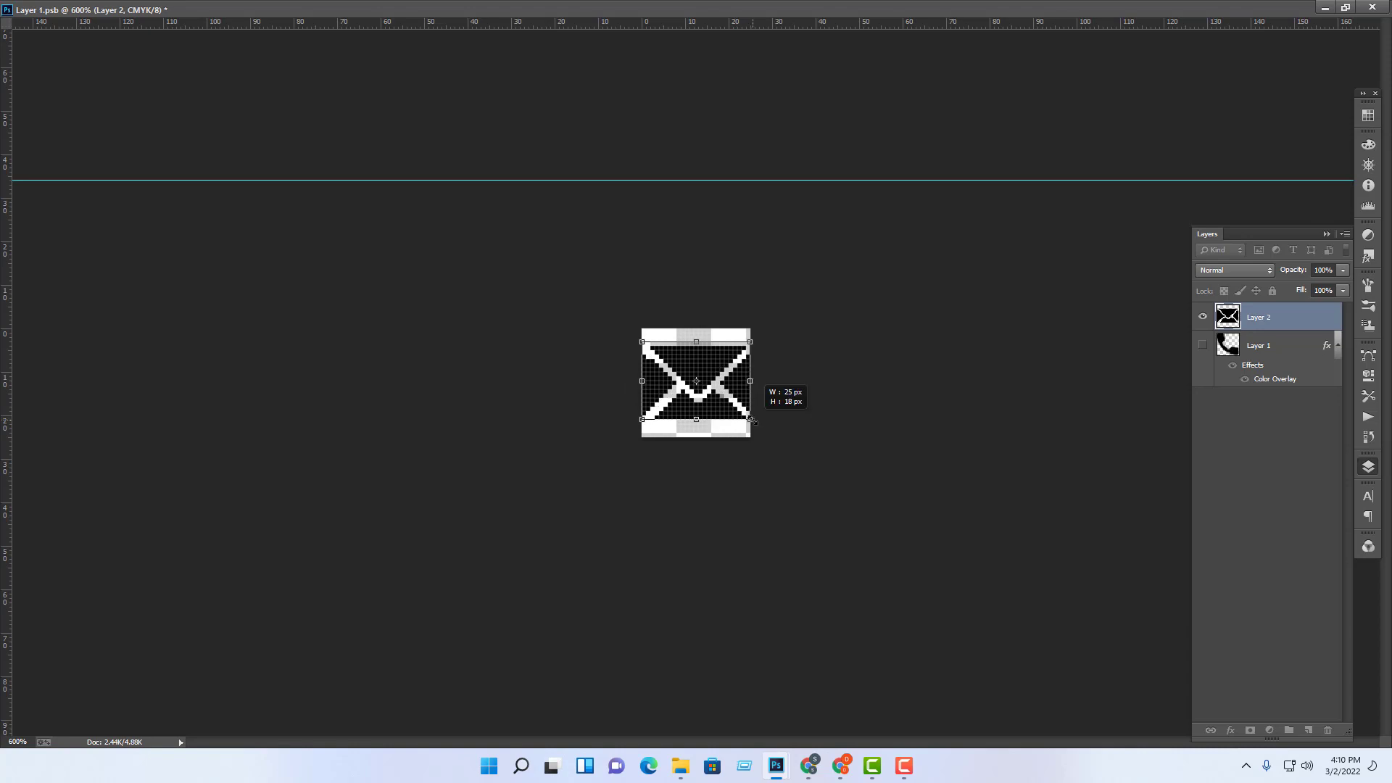
key("ctrl+z")
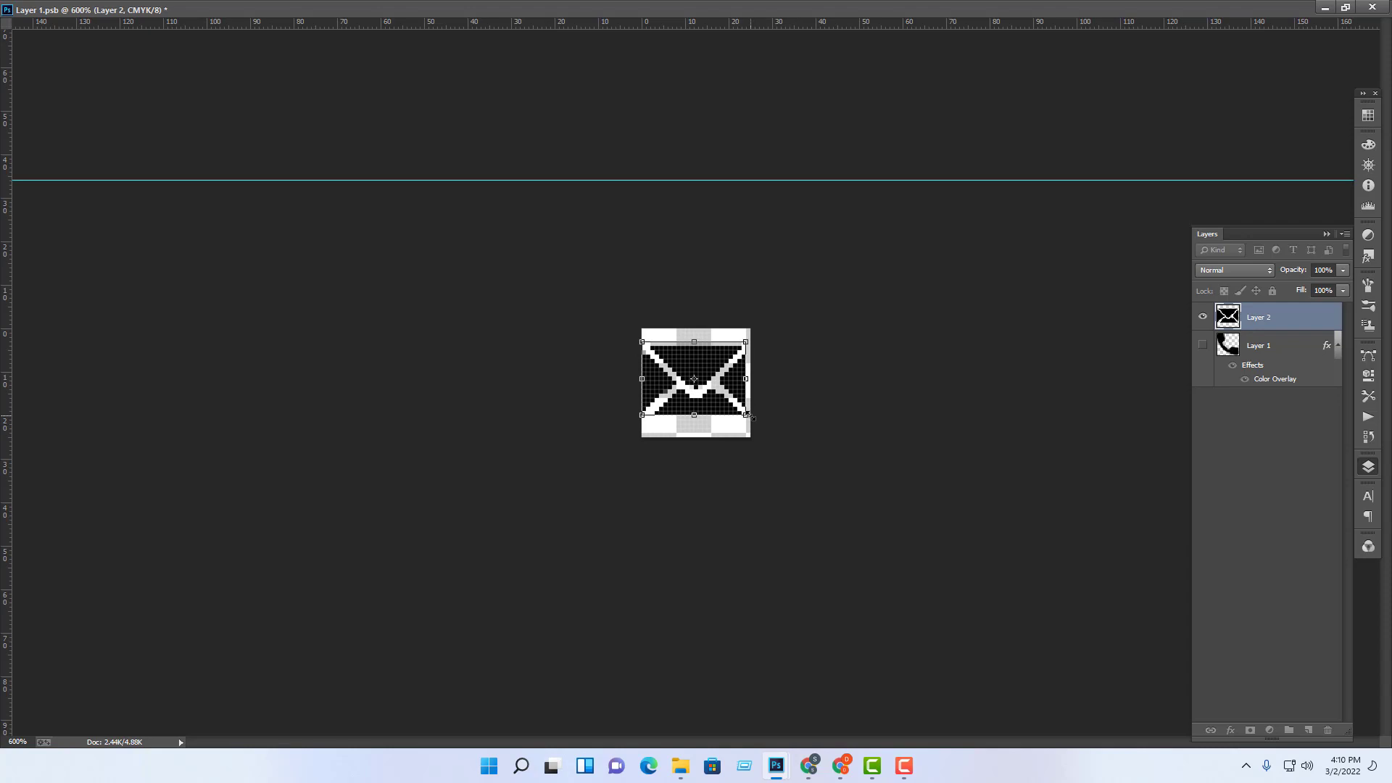
left_click_drag(752, 418, 755, 418)
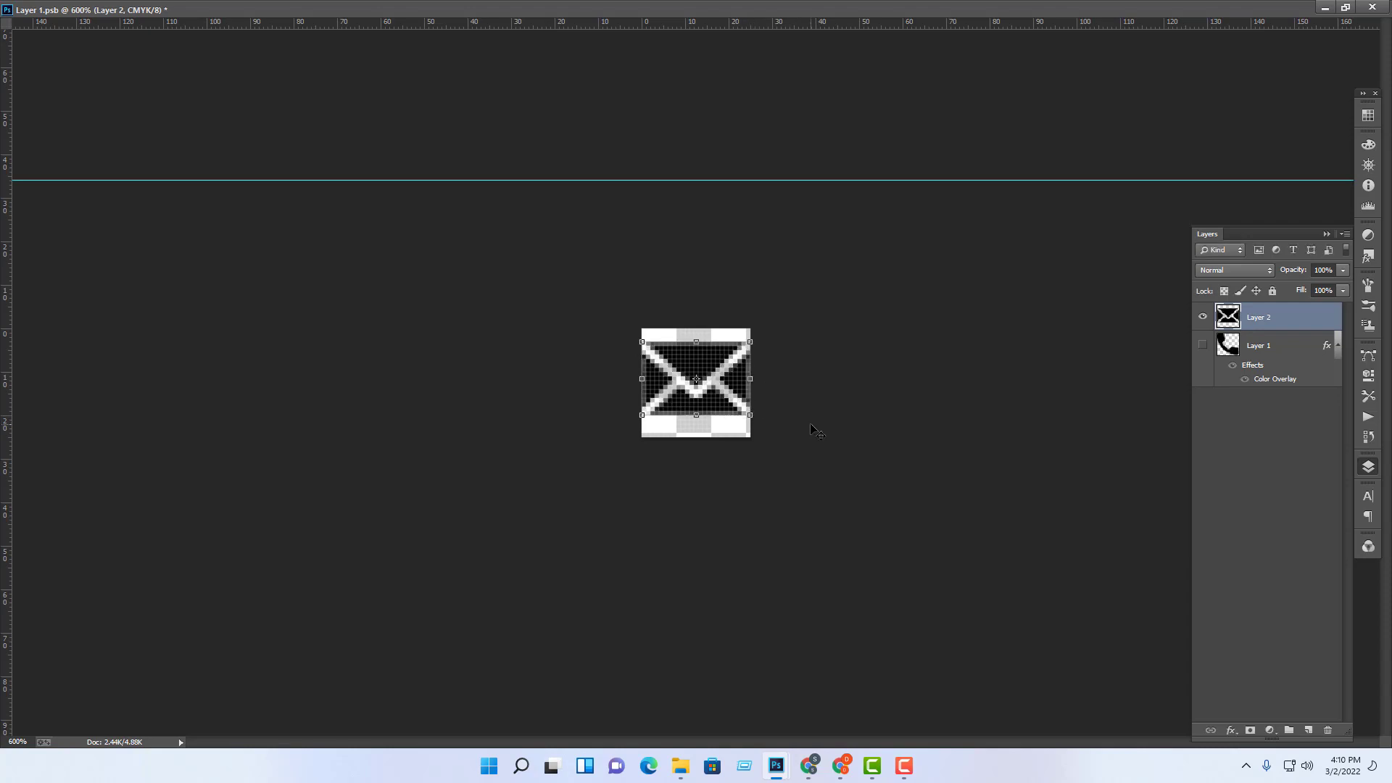
left_click(811, 427)
left_click(740, 388)
key("Down")
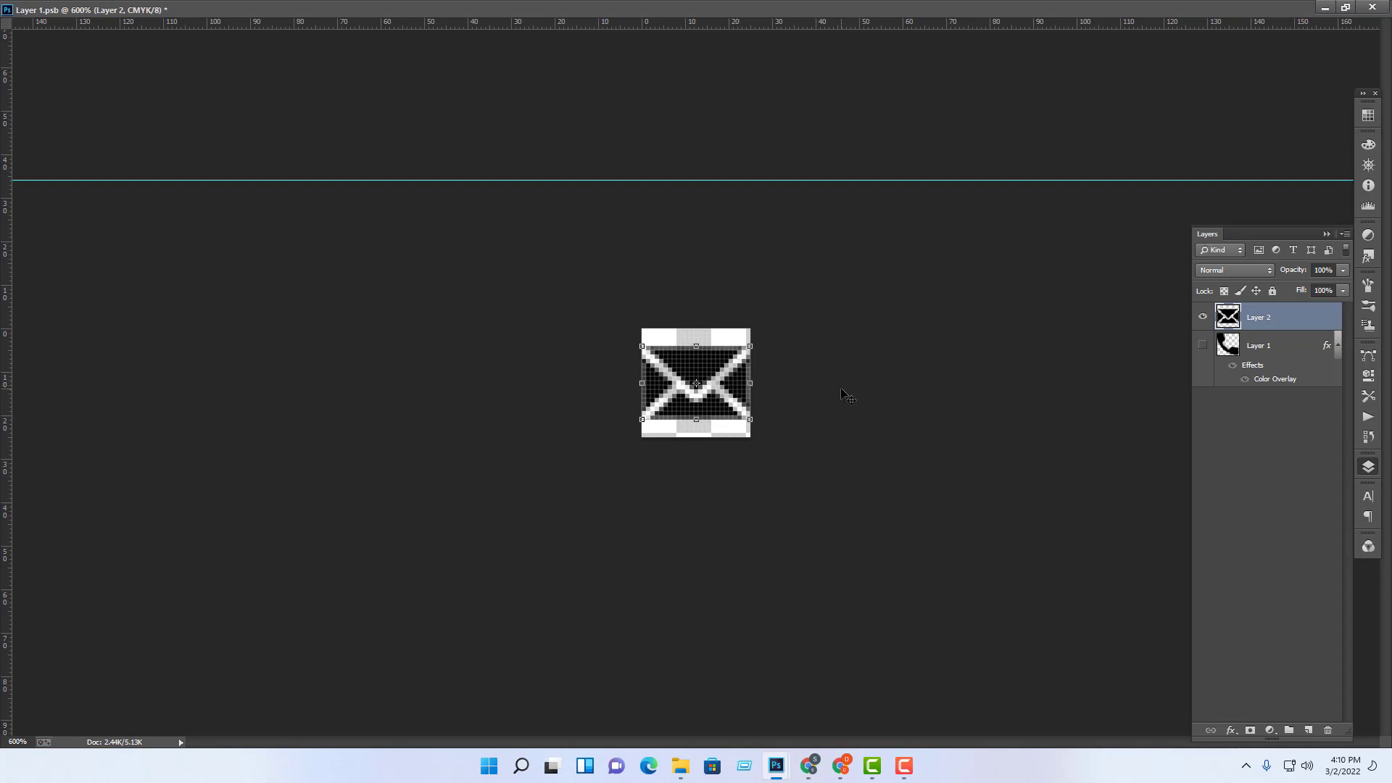
Step: Save Layer 1.psb and return to the business card document
key("ctrl+s")
left_click(1331, 13)
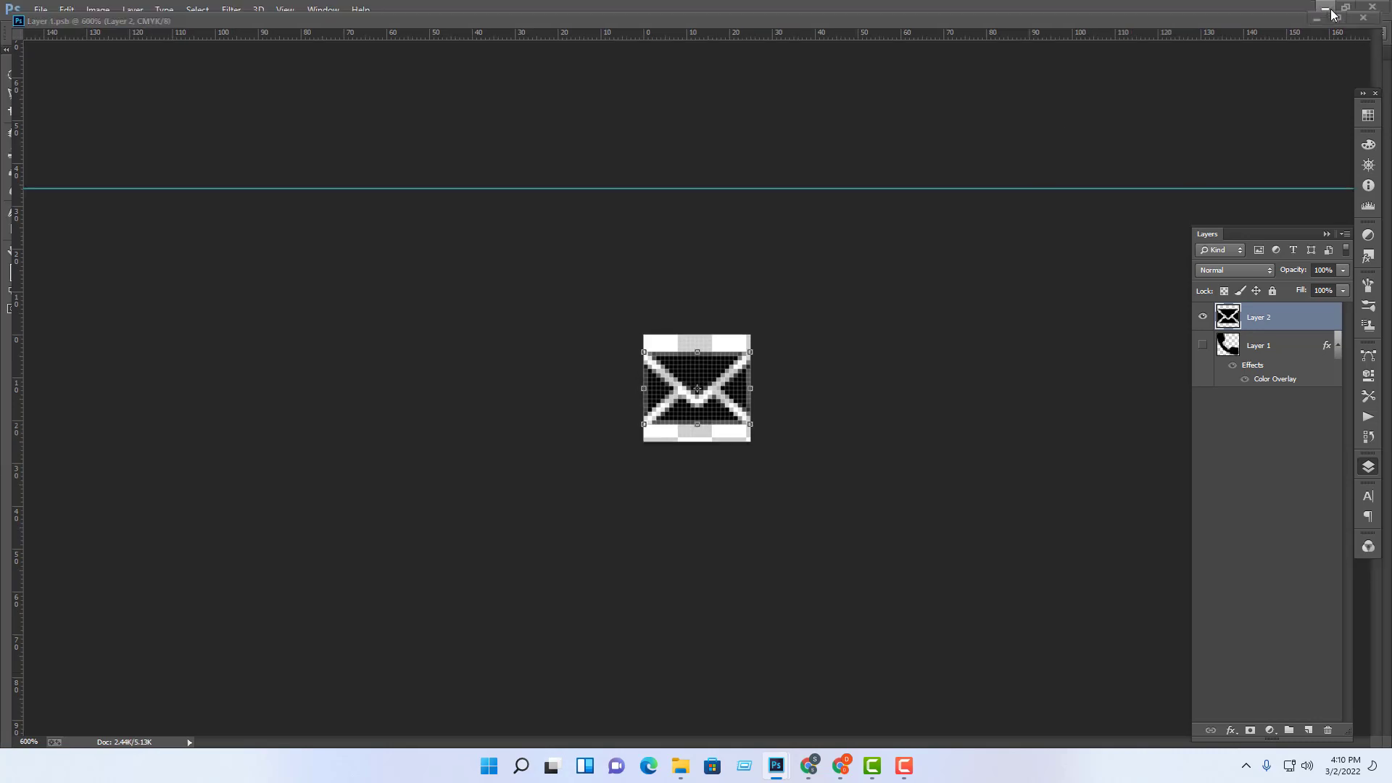
left_click(704, 459)
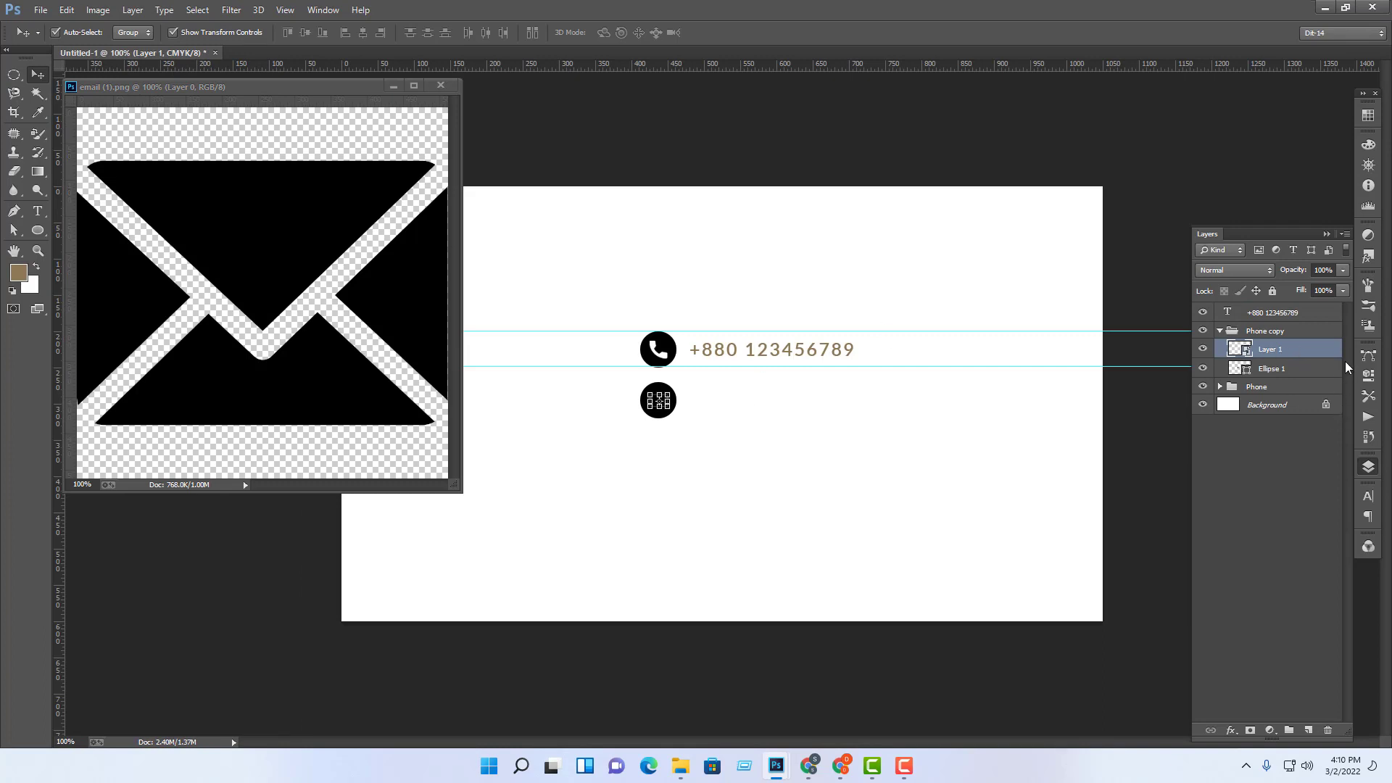
Step: Give the envelope layer a white #ffffff Color Overlay
double_click(1328, 351)
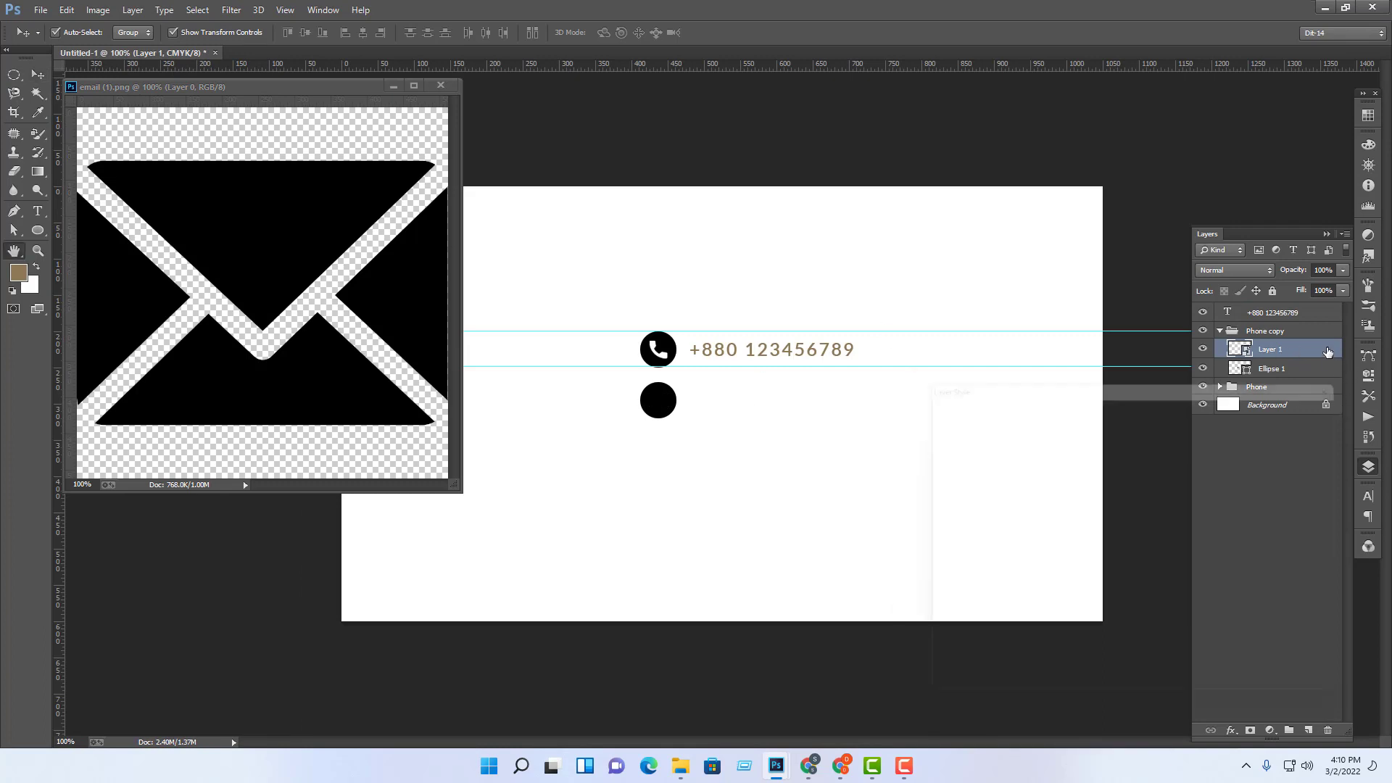
left_click(998, 548)
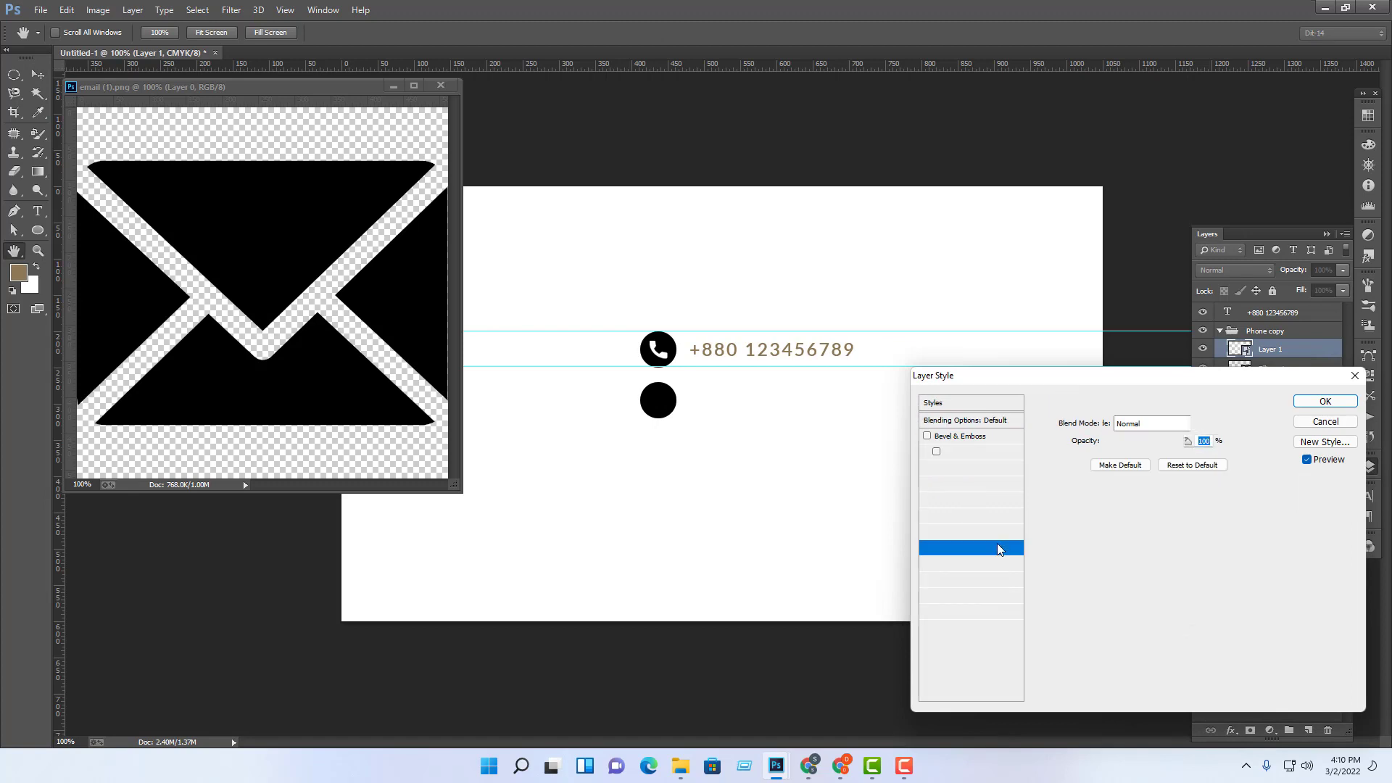
left_click(1210, 426)
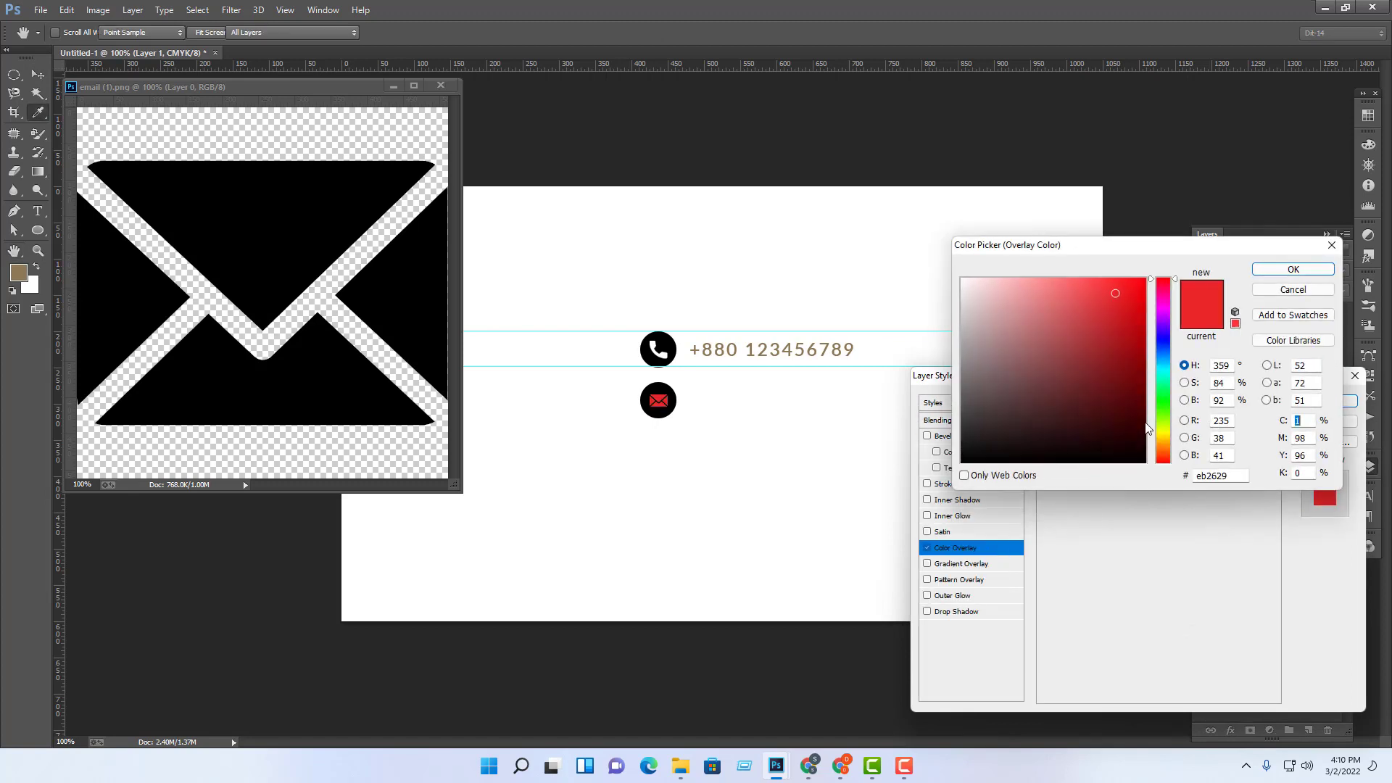
left_click(963, 280)
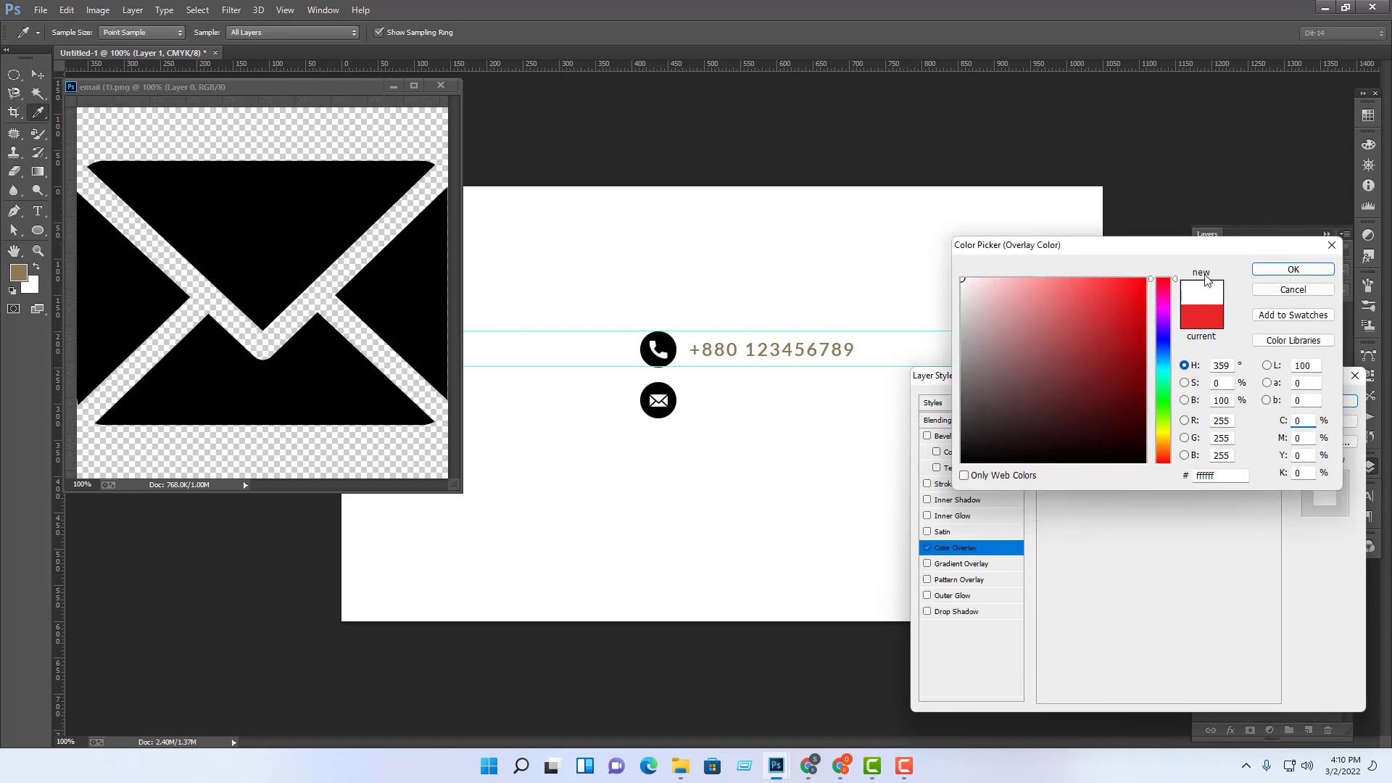
left_click(1292, 269)
left_click(1317, 407)
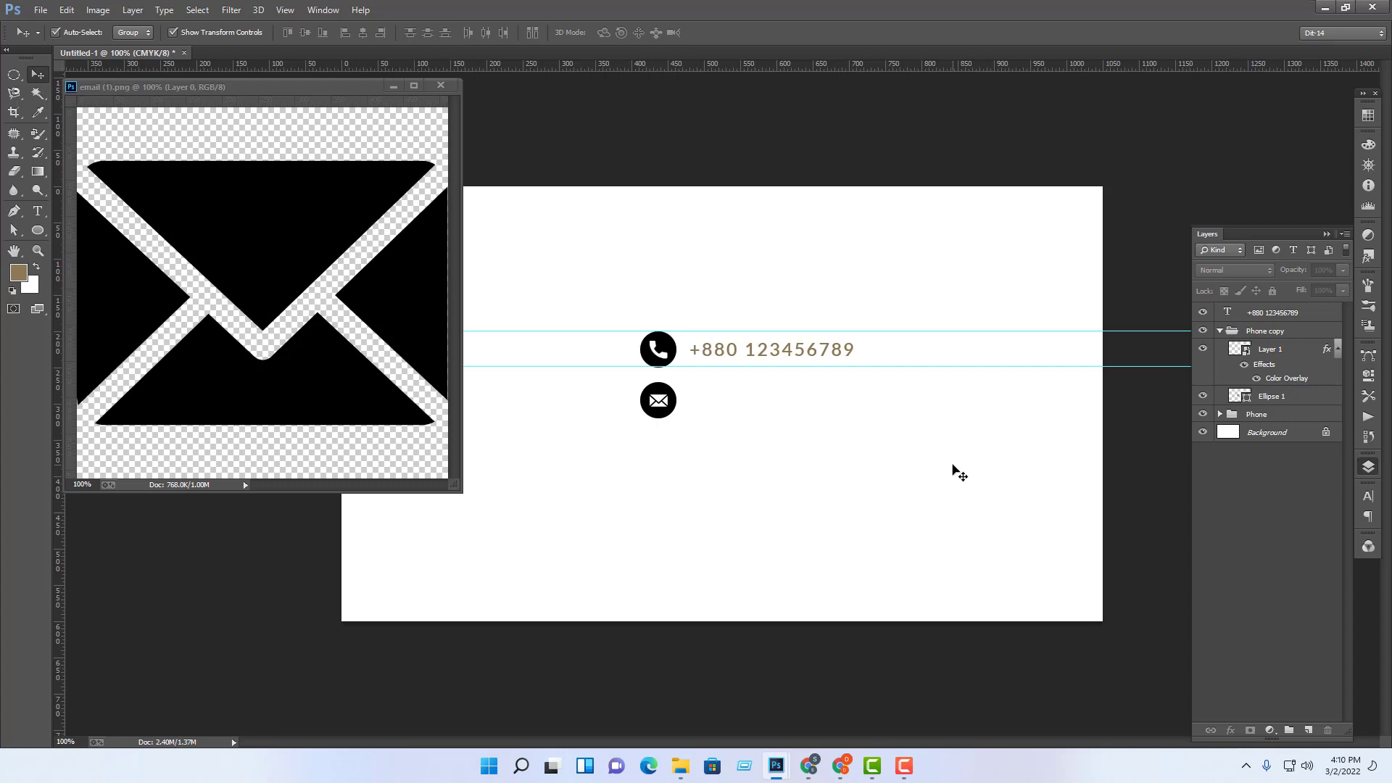
left_click(427, 88)
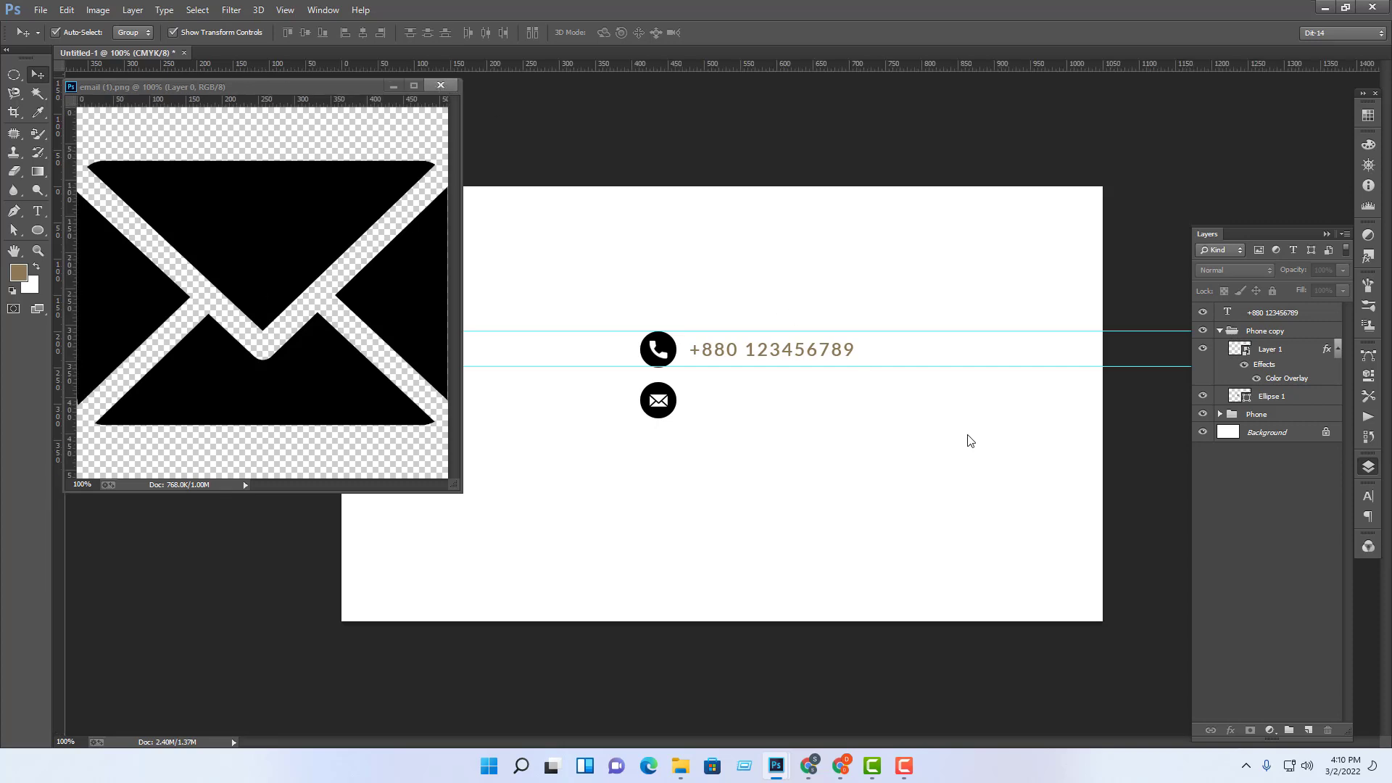
Step: Close email (1).png and review the Phone copy group's layers
key("ctrl+w")
left_click(1220, 331)
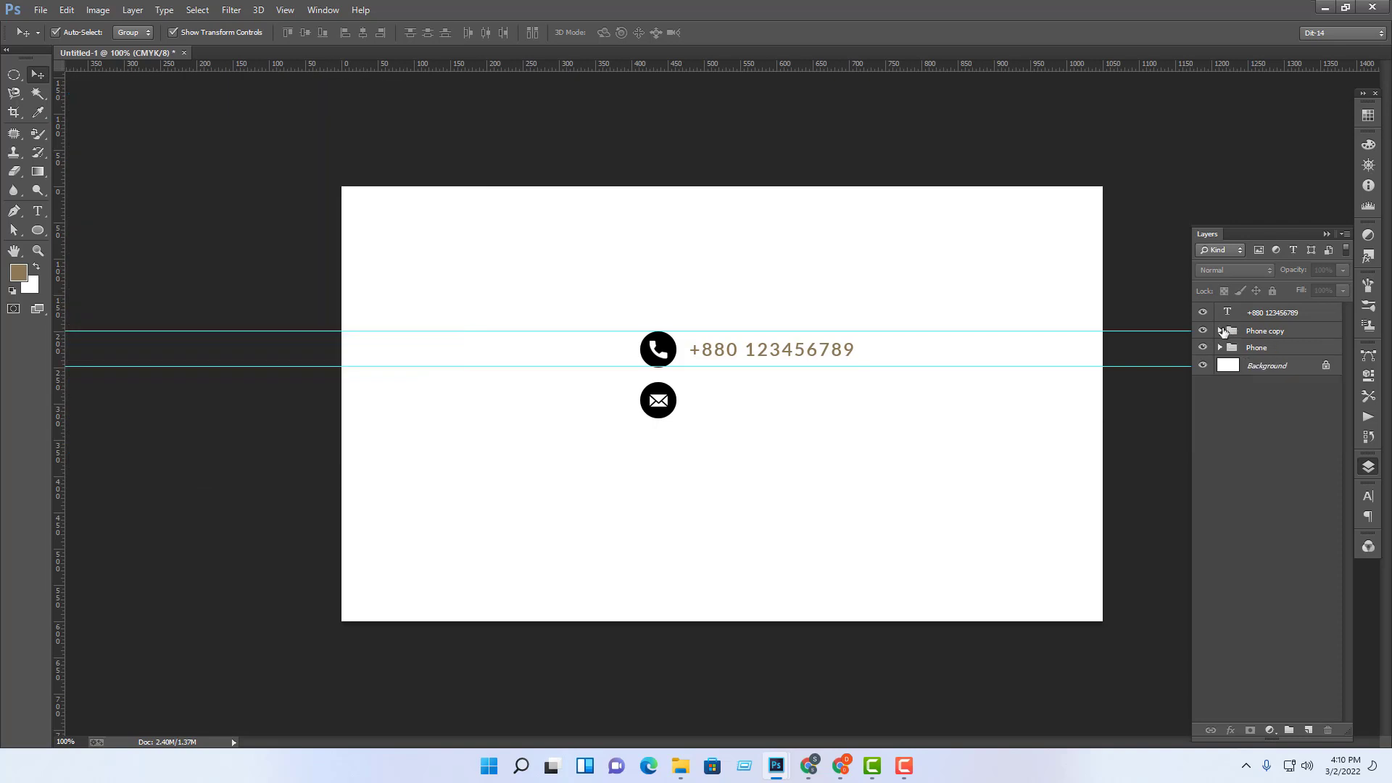
left_click(1221, 331)
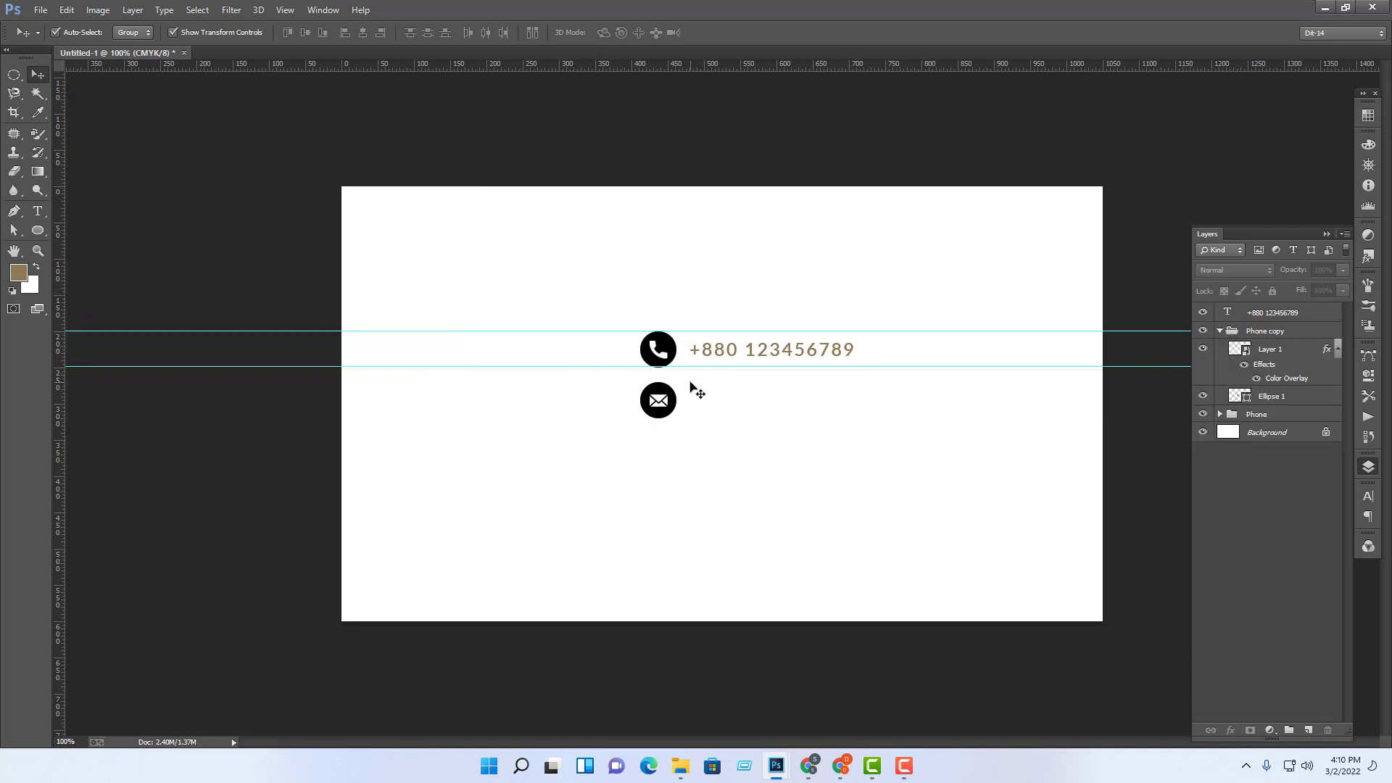
left_click(1289, 349)
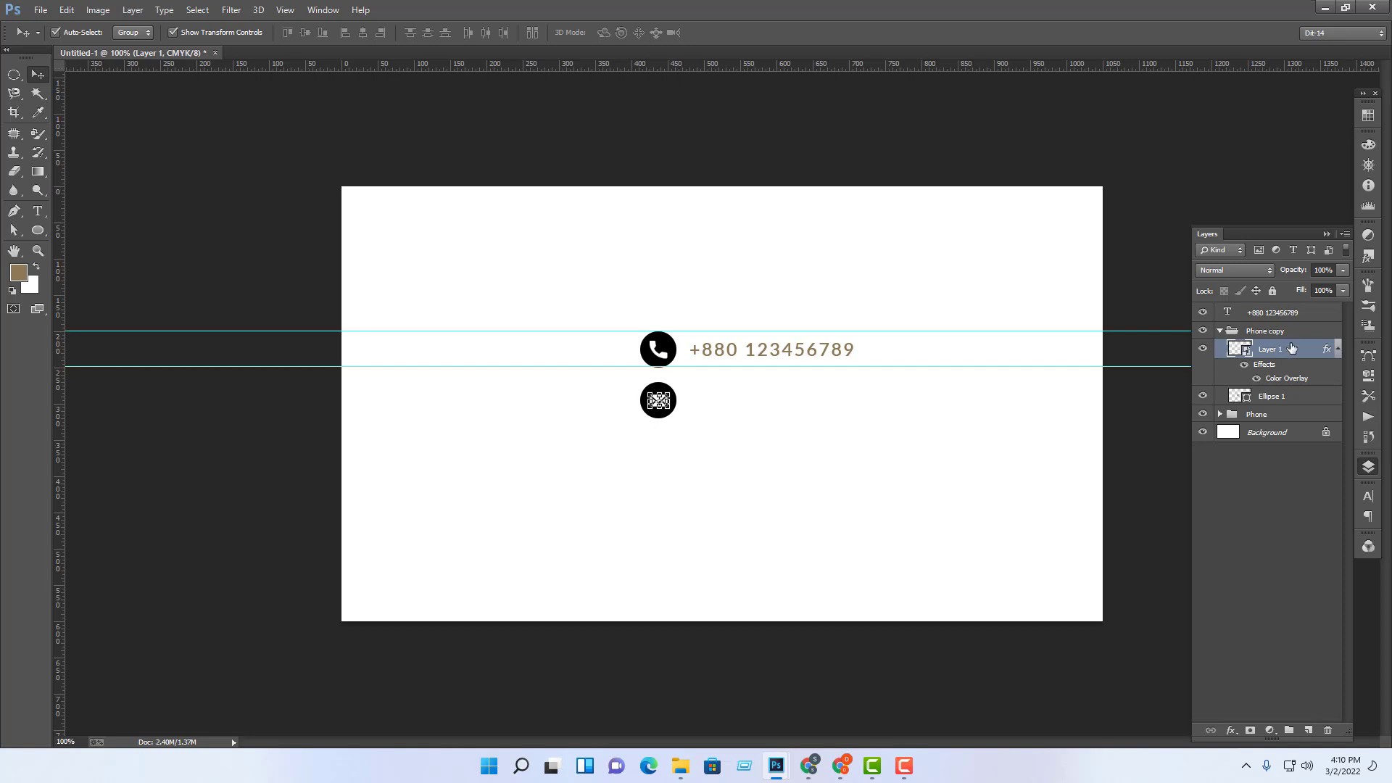
left_click(1221, 331)
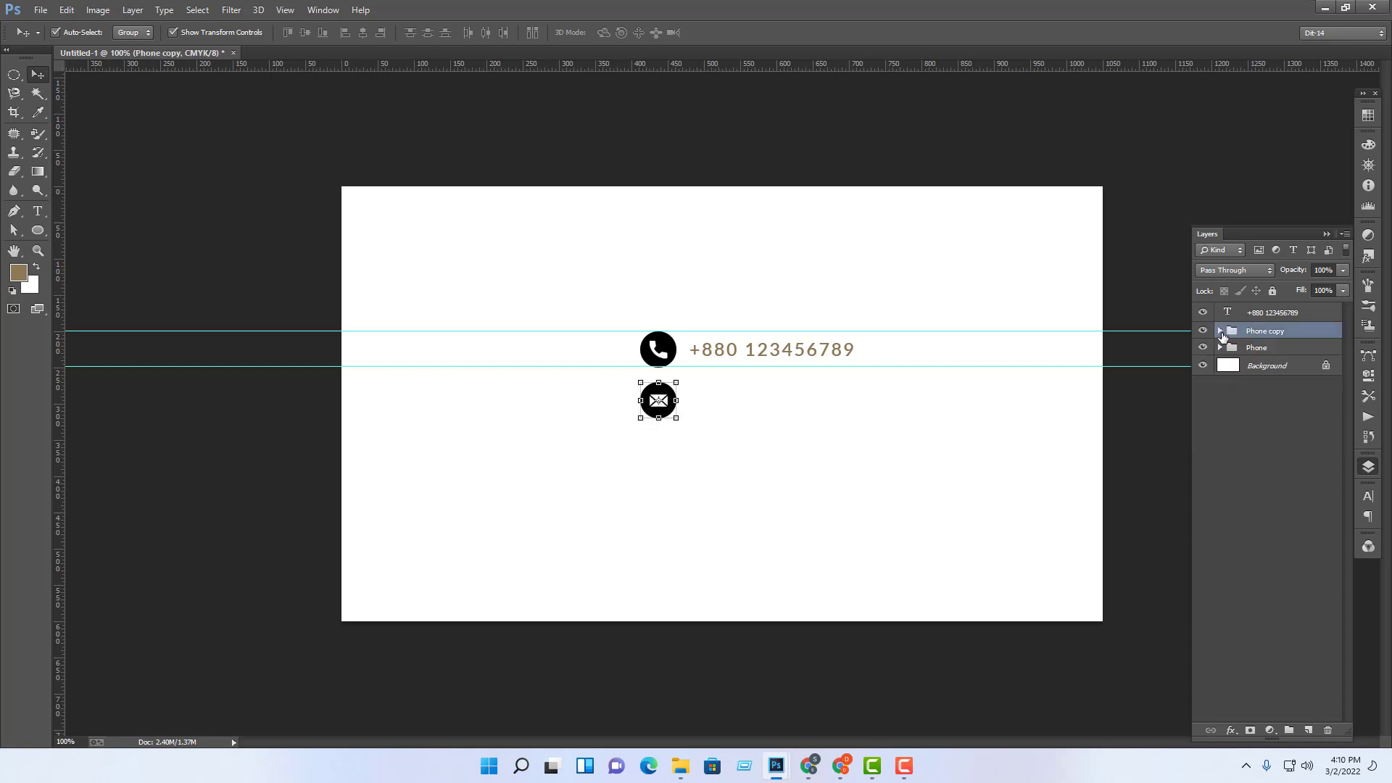
Step: Select the Ellipse 1 circle layer inside the expanded Phone copy group
right_click(1274, 333)
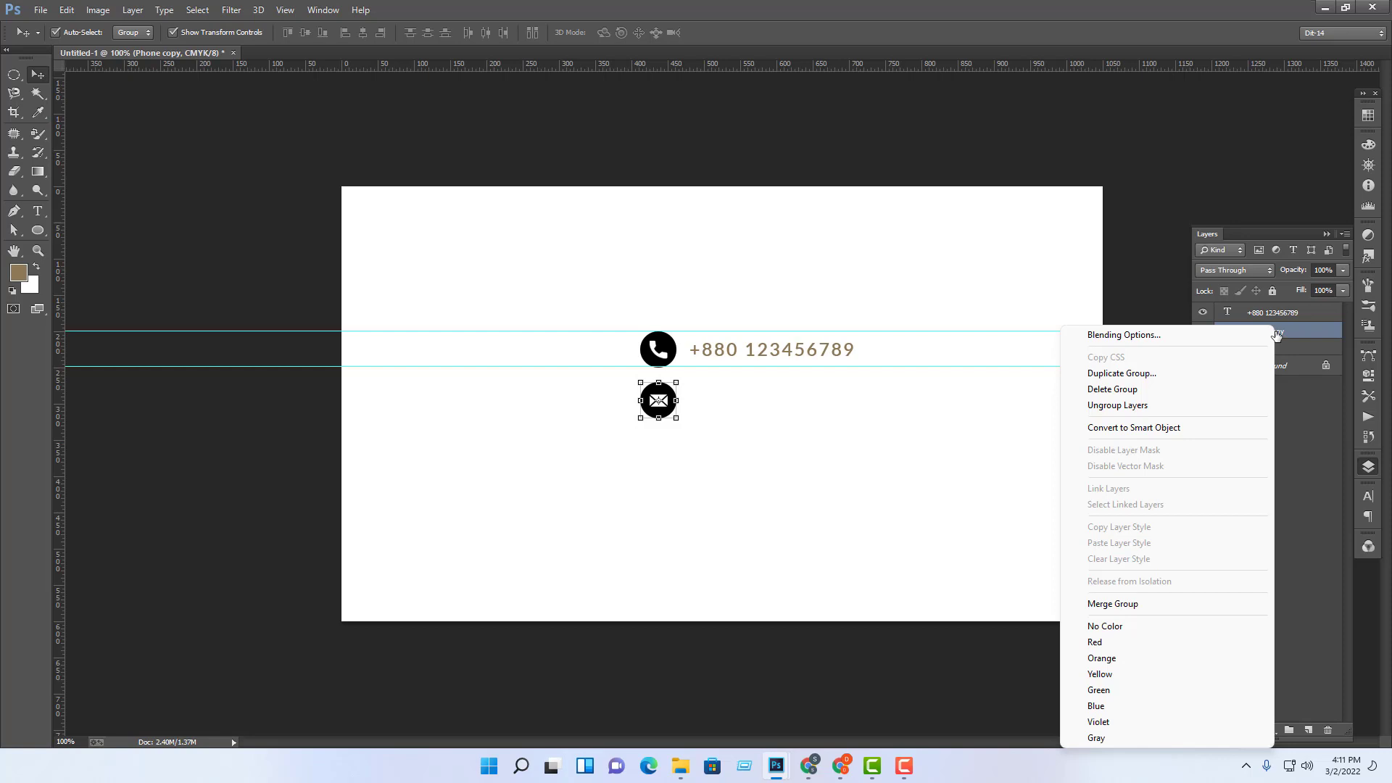
left_click(1321, 407)
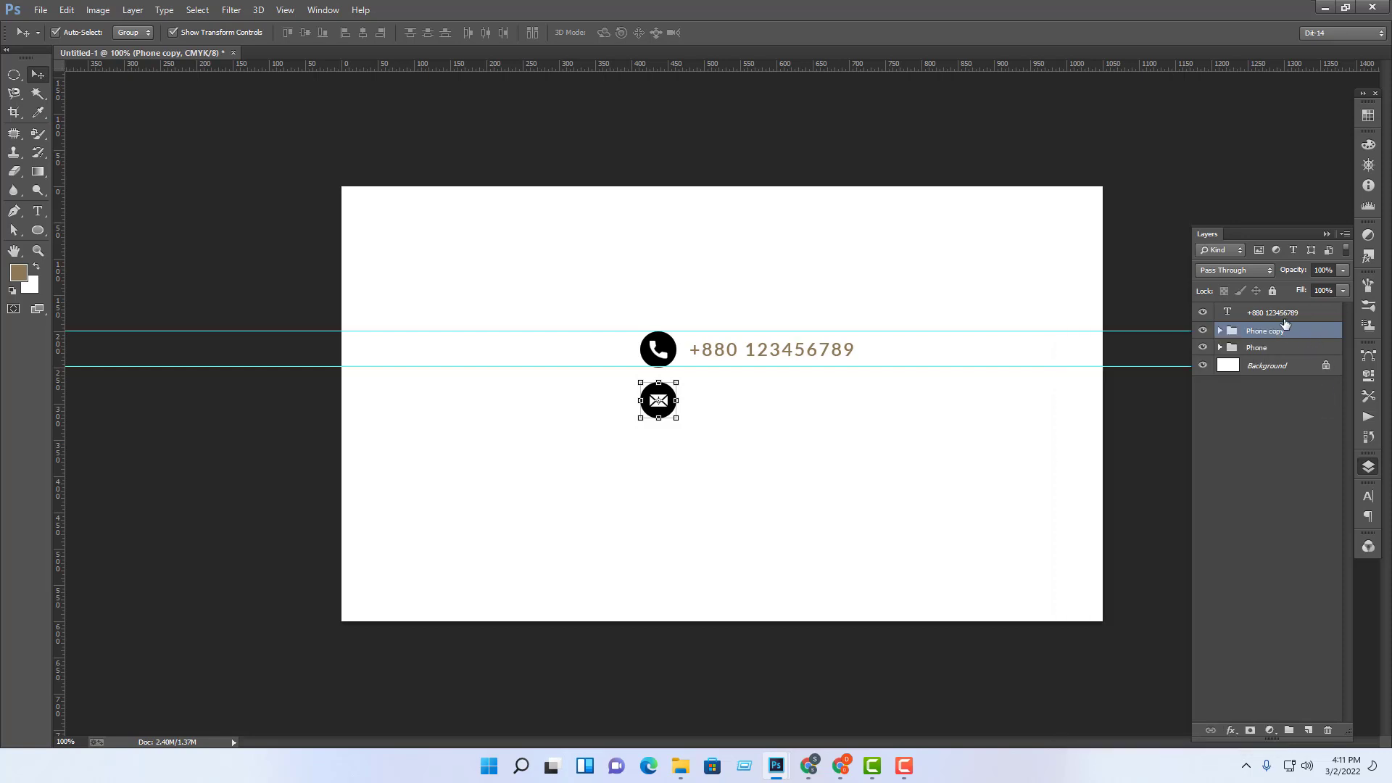
left_click(1221, 332)
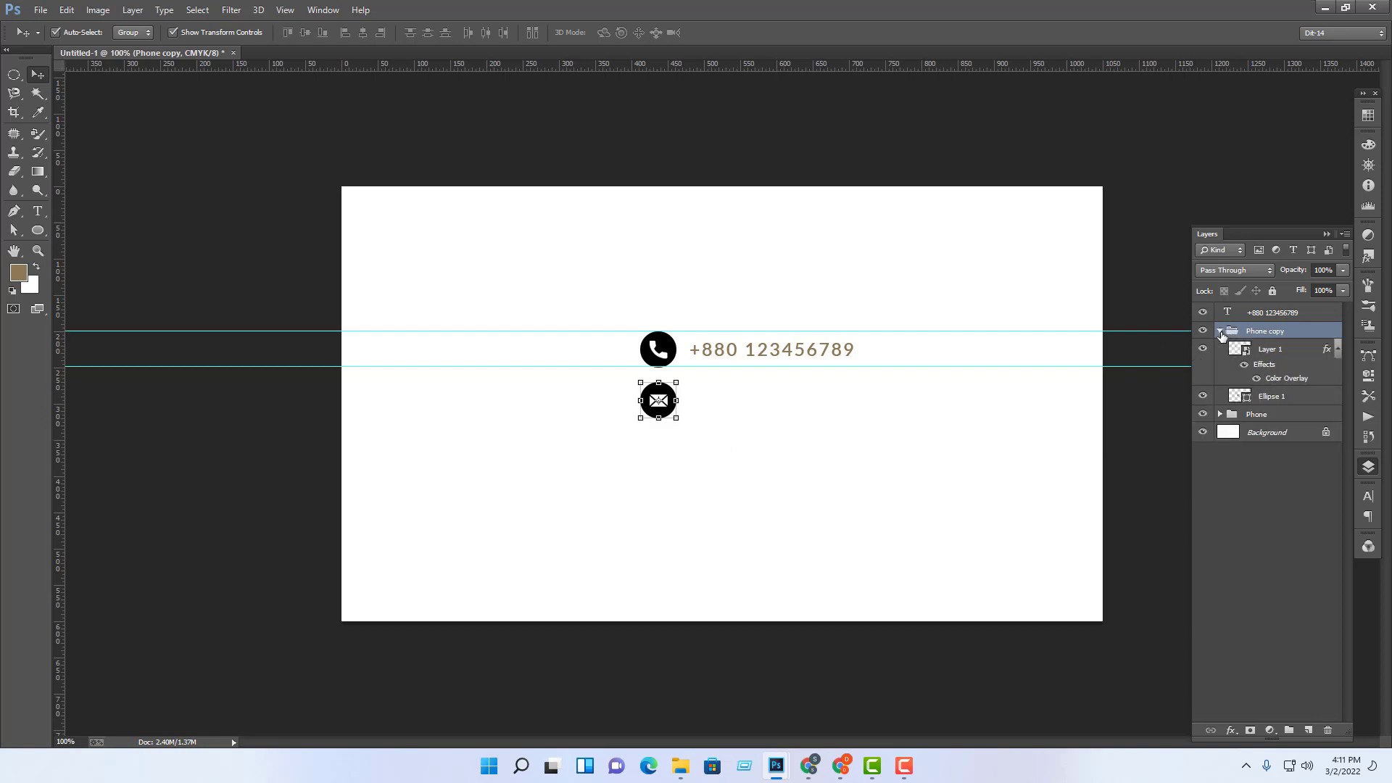
left_click(1307, 564)
left_click(1277, 403)
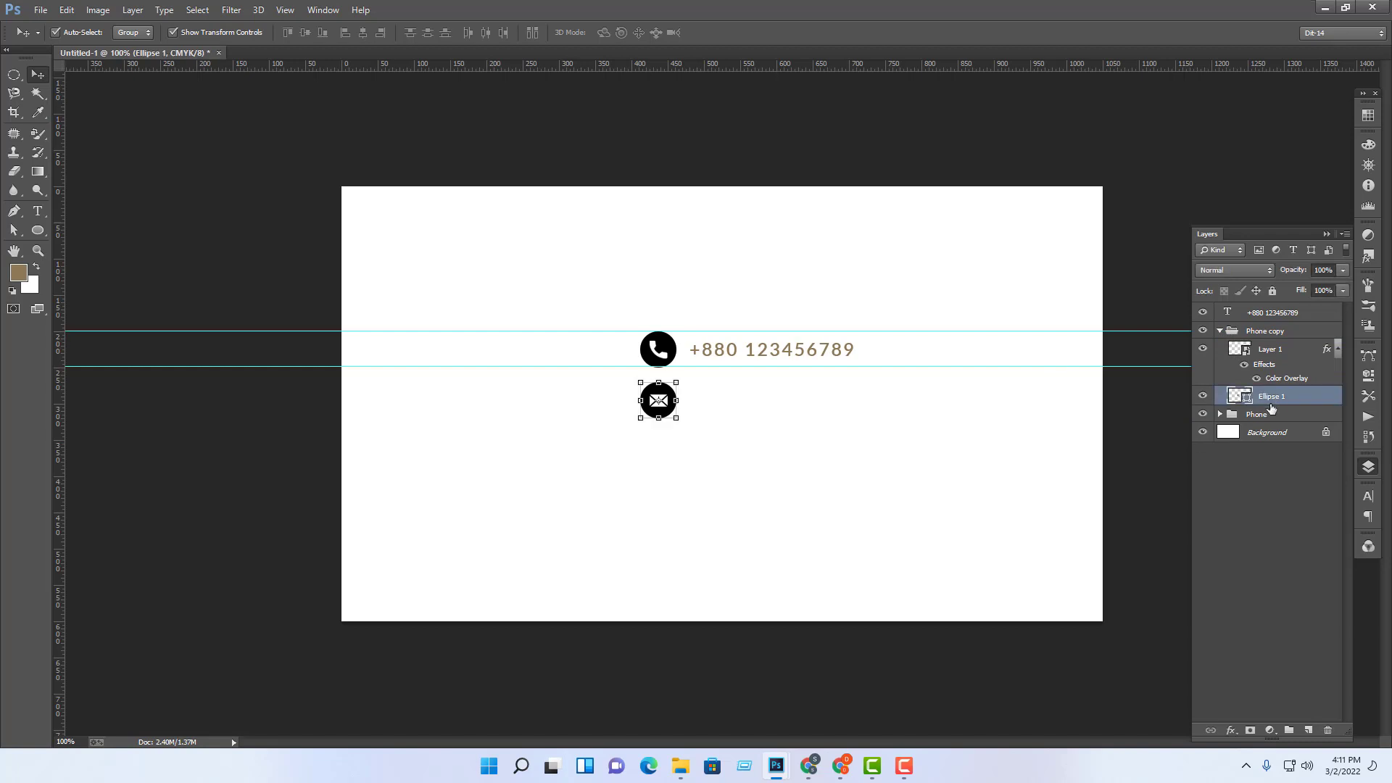
Step: Change the envelope badge's circle fill to blue #1588bd, leaving the phone badge black
double_click(1247, 401)
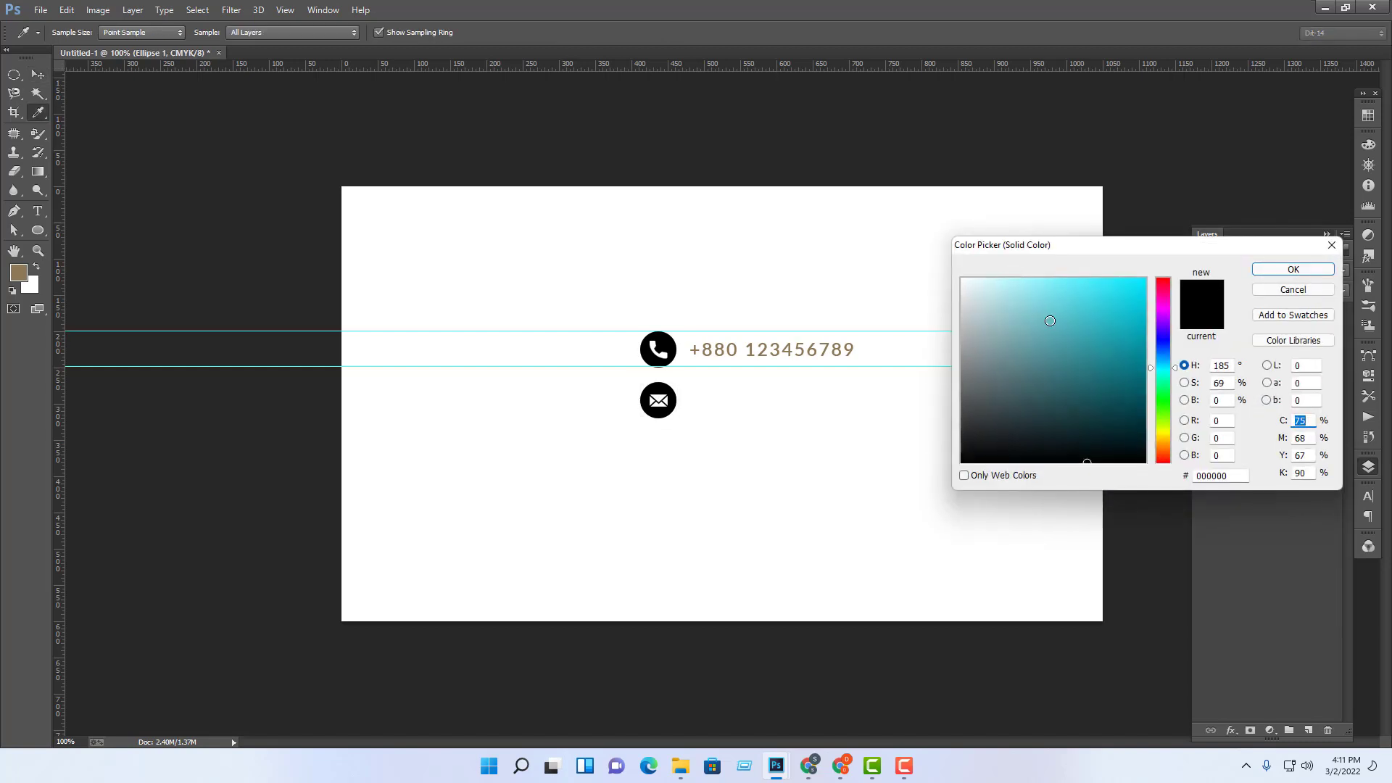
left_click(968, 279)
left_click_drag(1024, 309, 1152, 308)
left_click(1169, 360)
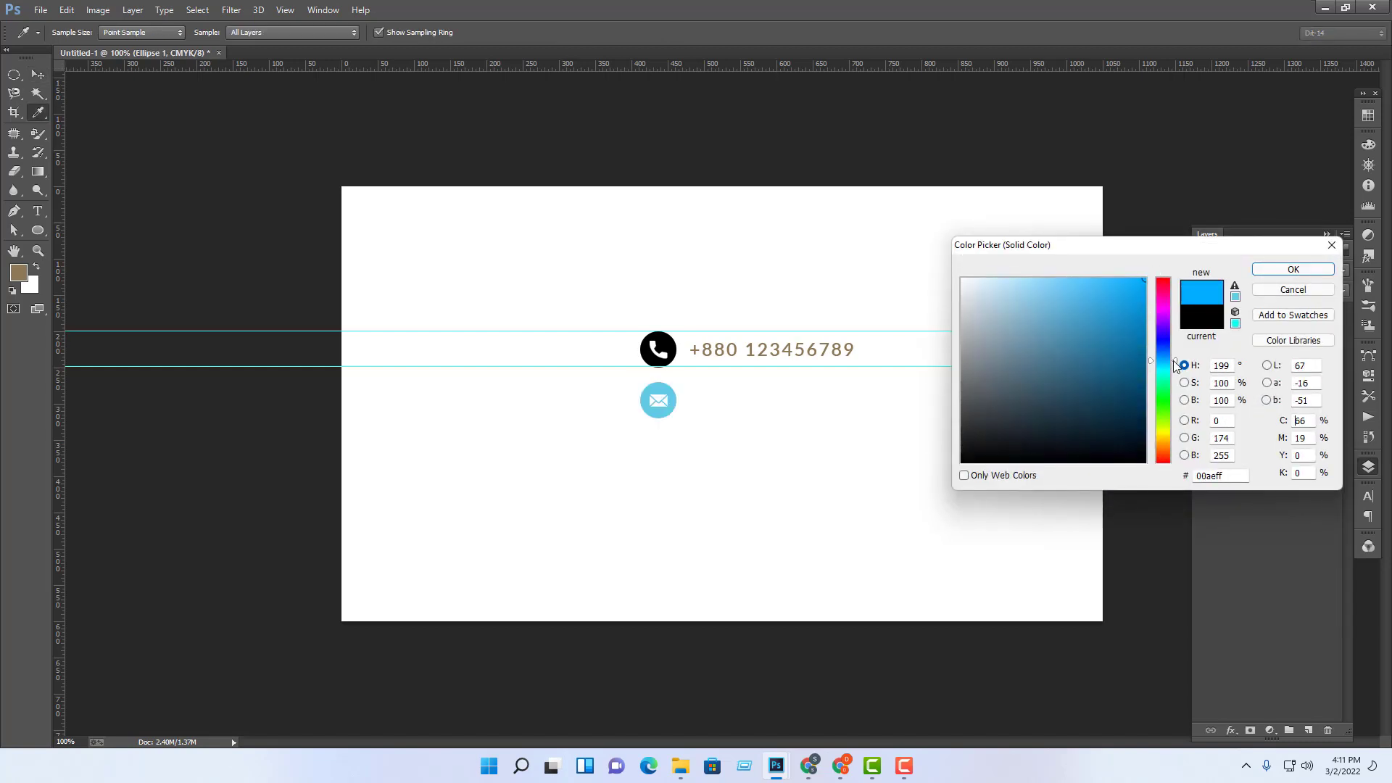
left_click_drag(1128, 365, 1126, 325)
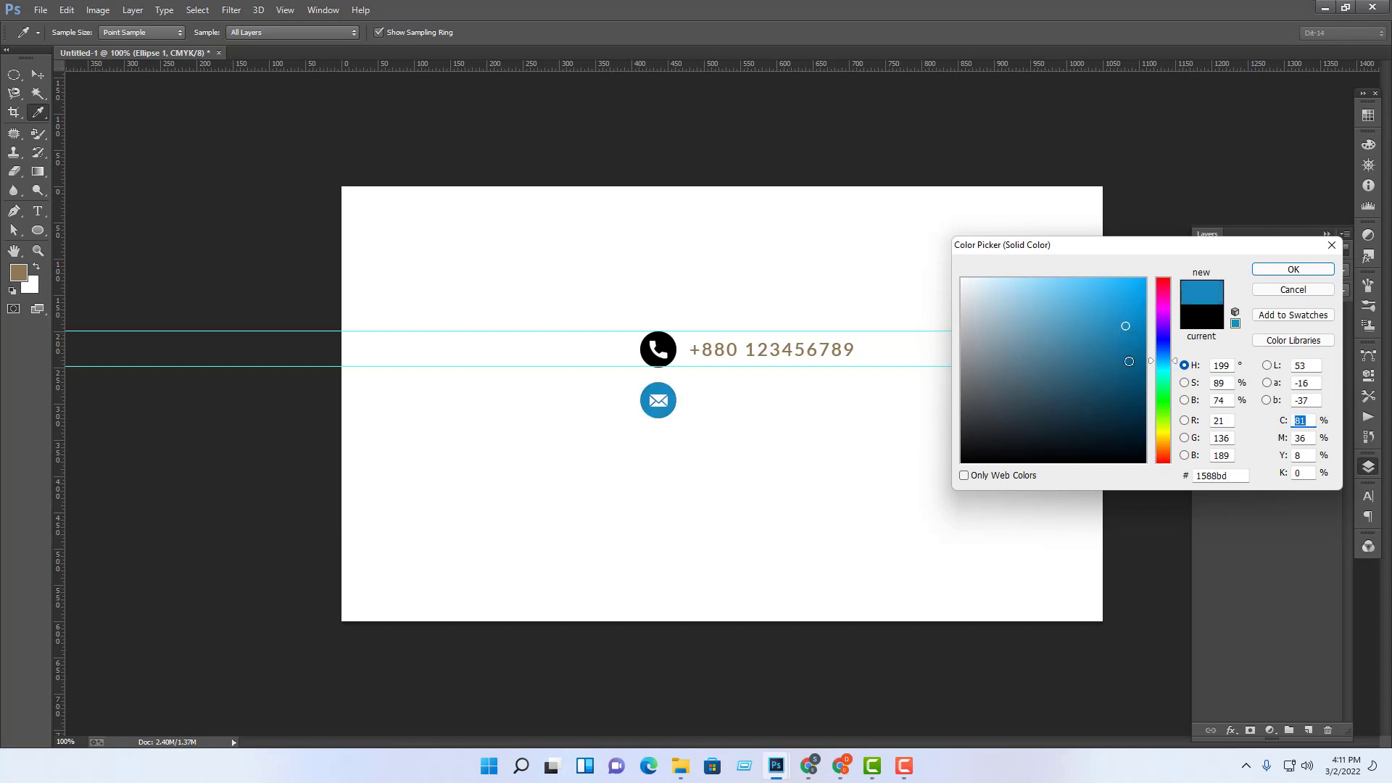
left_click(1130, 363)
left_click(1292, 269)
key("v")
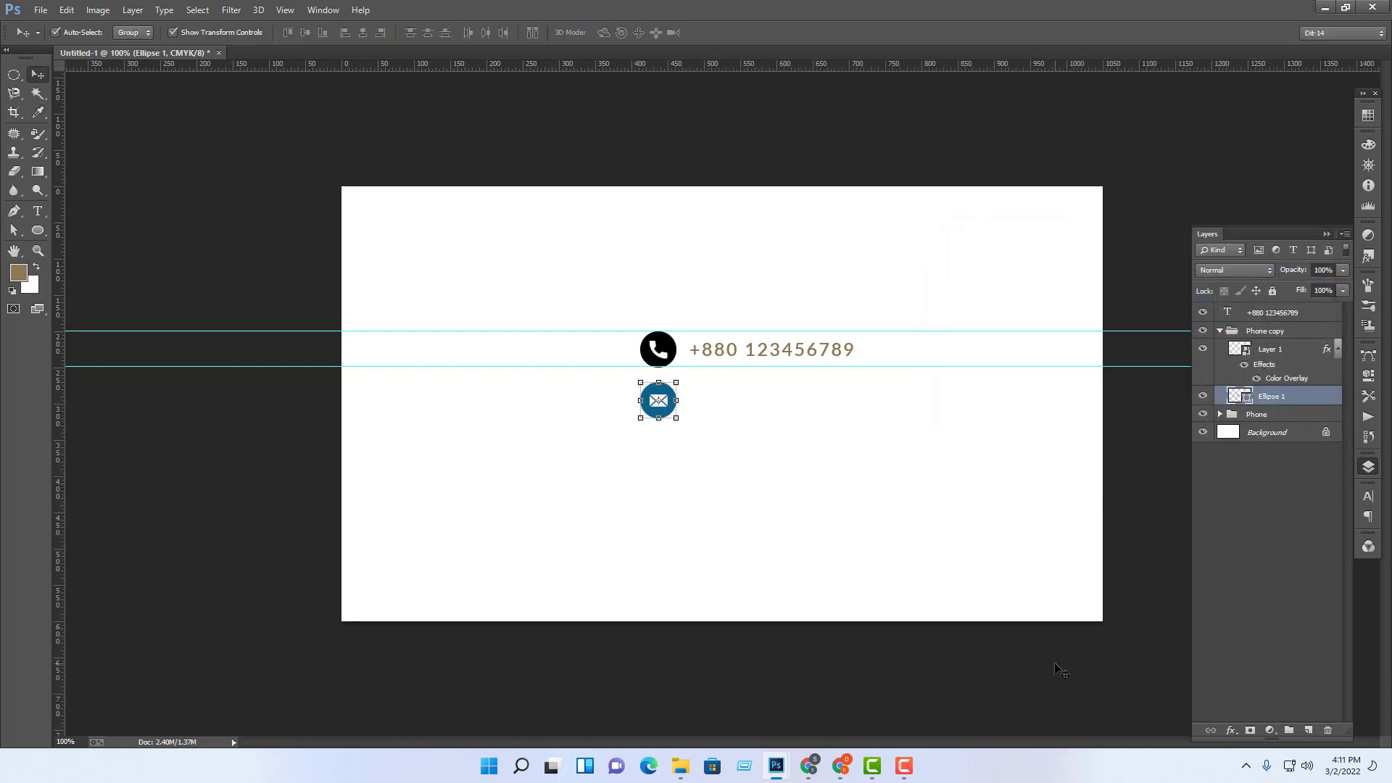
left_click(1058, 667)
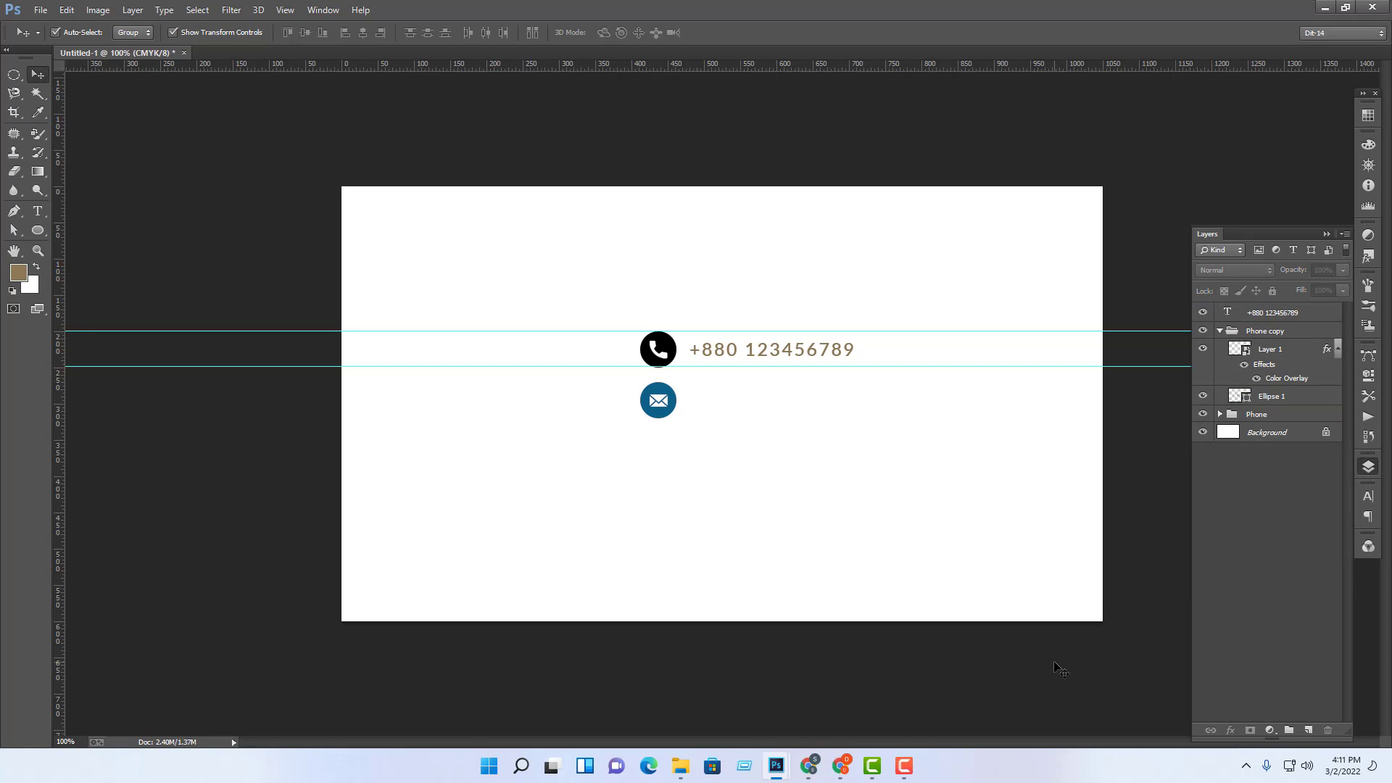
Step: Rasterize Layer 1, the envelope glyph inside the Phone copy group
left_click(1276, 349)
right_click(1280, 350)
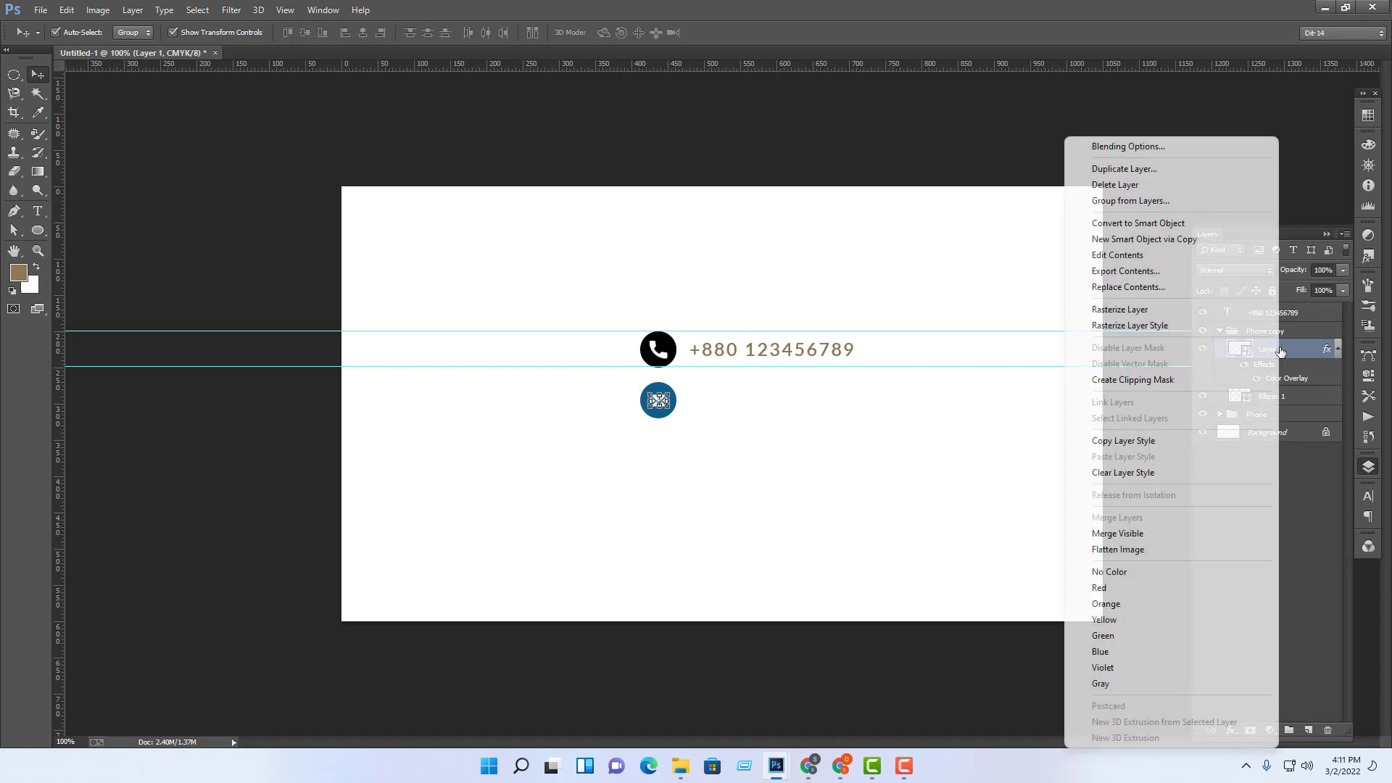
left_click(1160, 310)
left_click(937, 431)
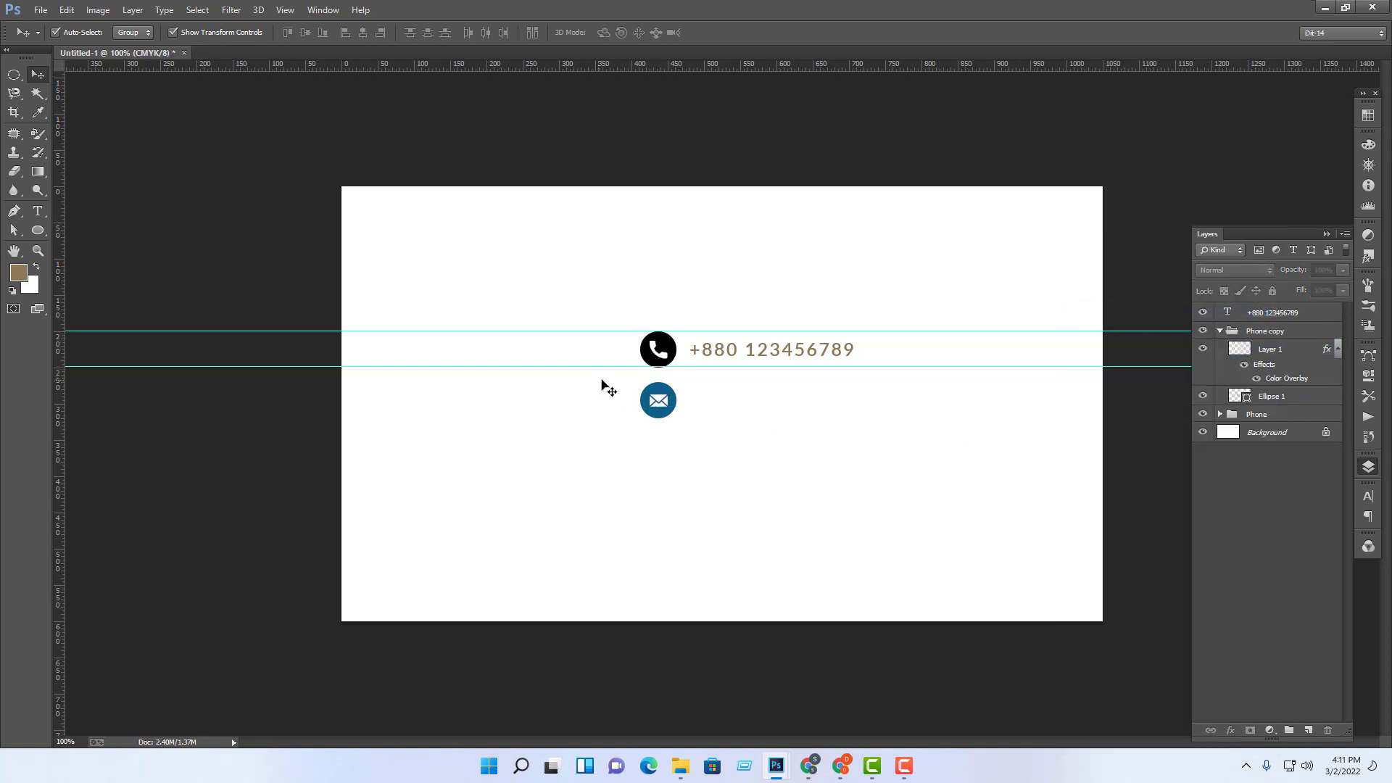
left_click(654, 395)
left_click(1294, 355)
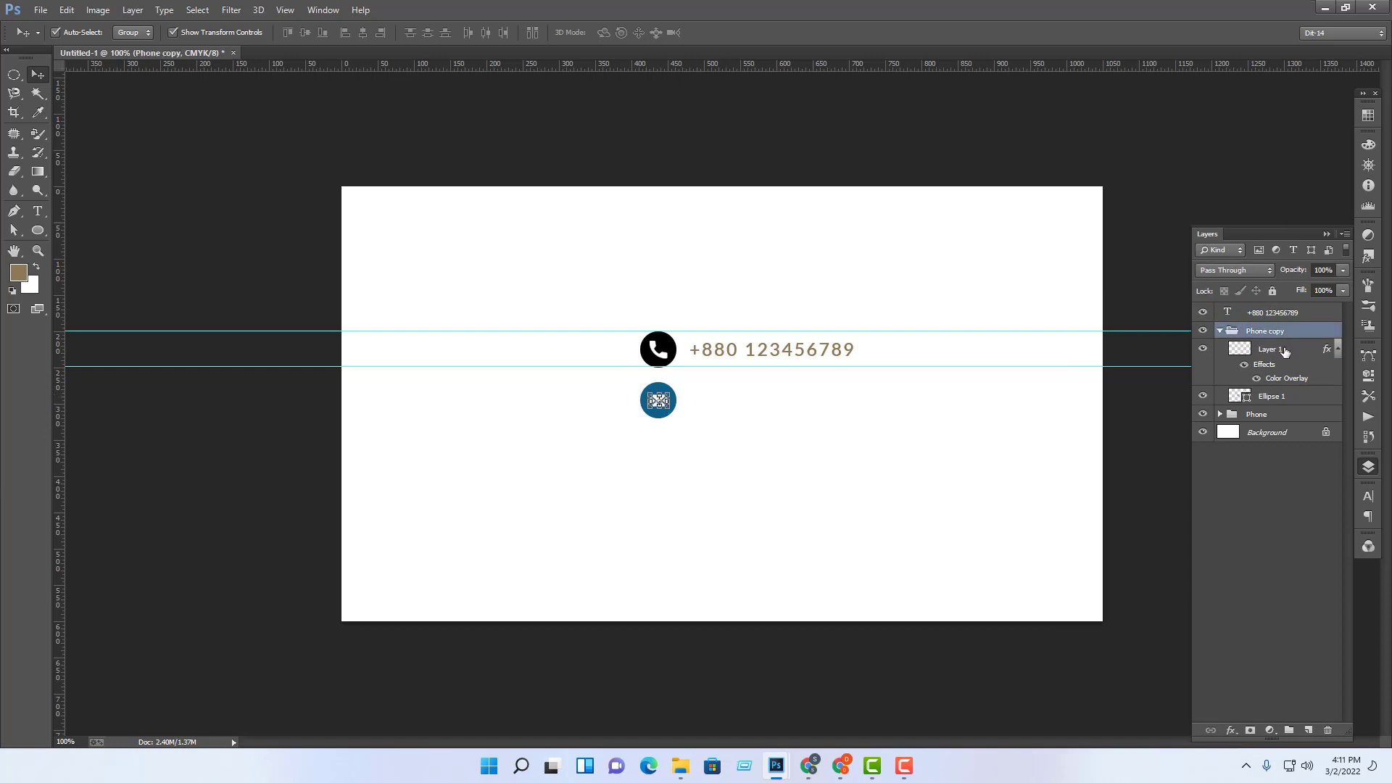
left_click(1020, 465)
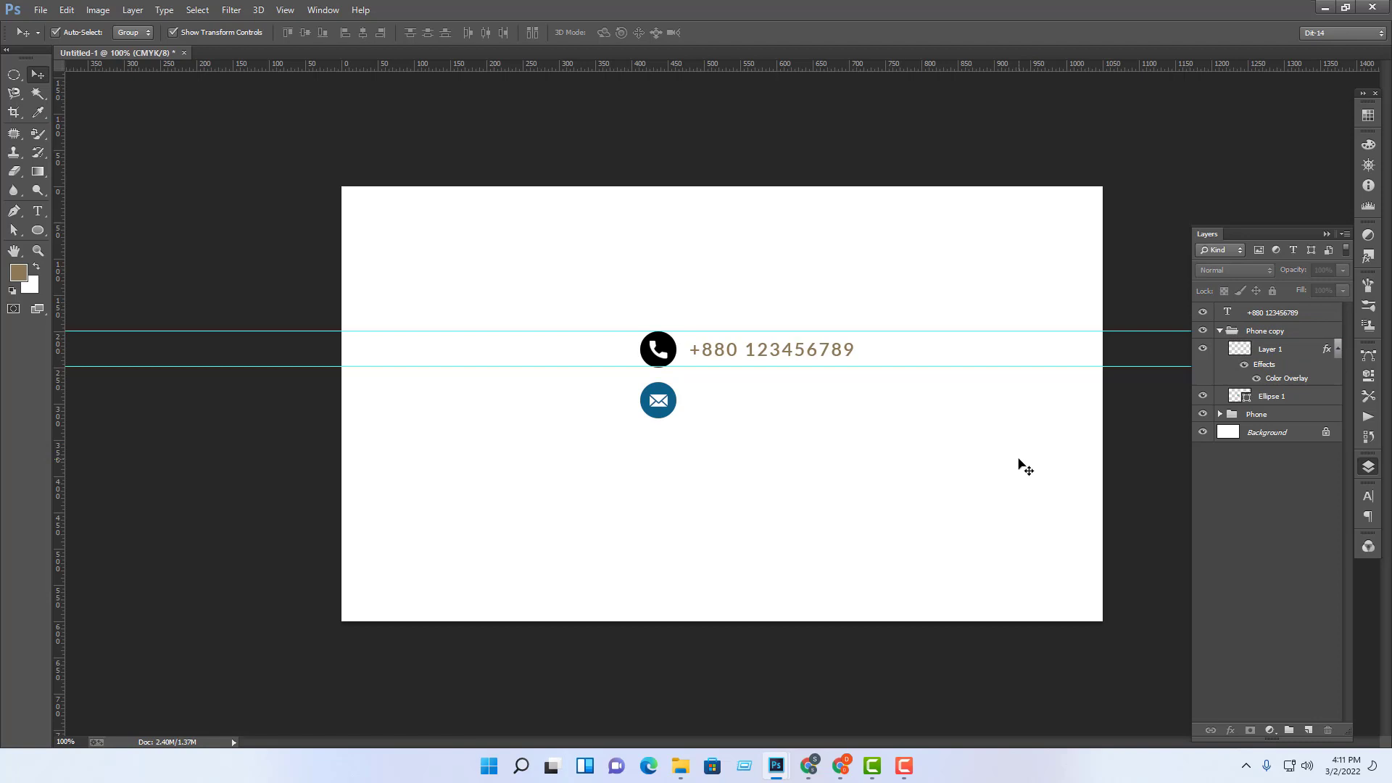
left_click(1240, 330)
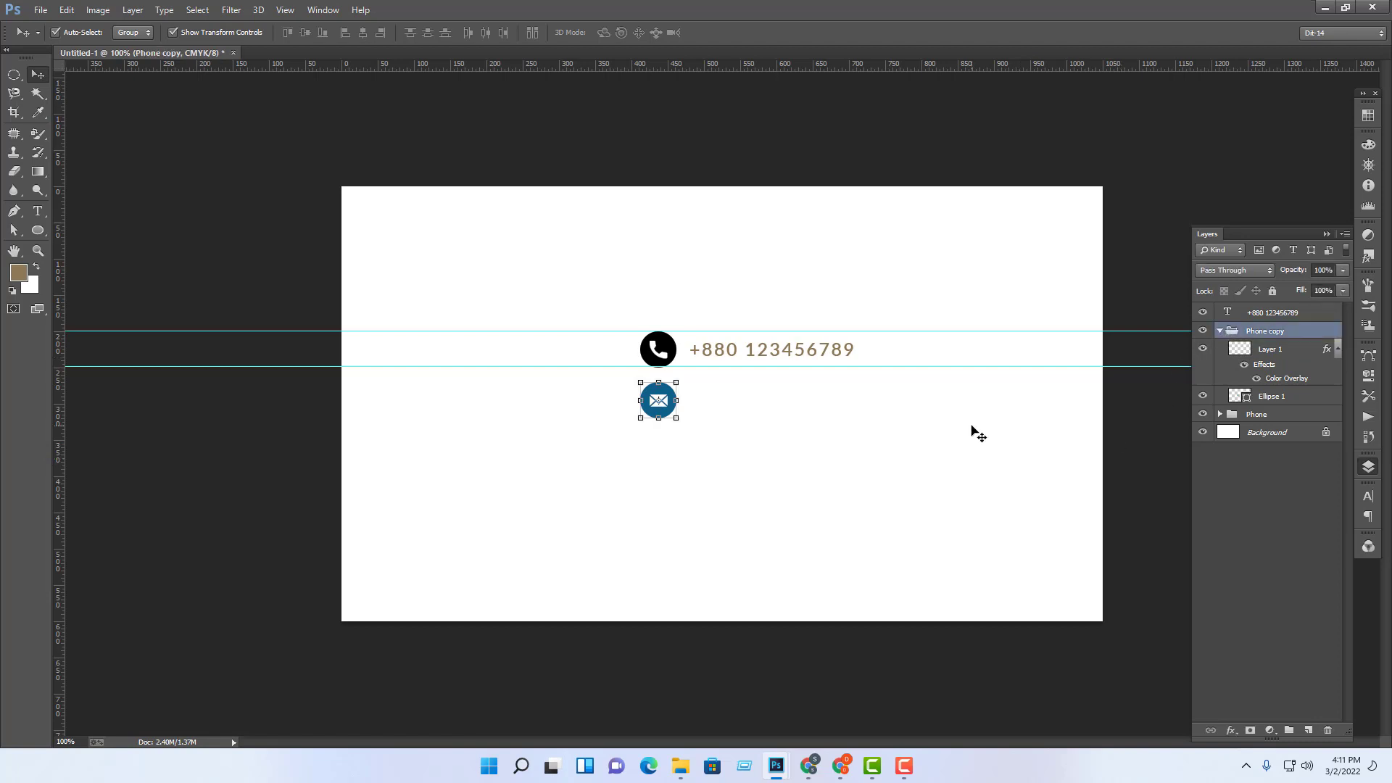
left_click(946, 466)
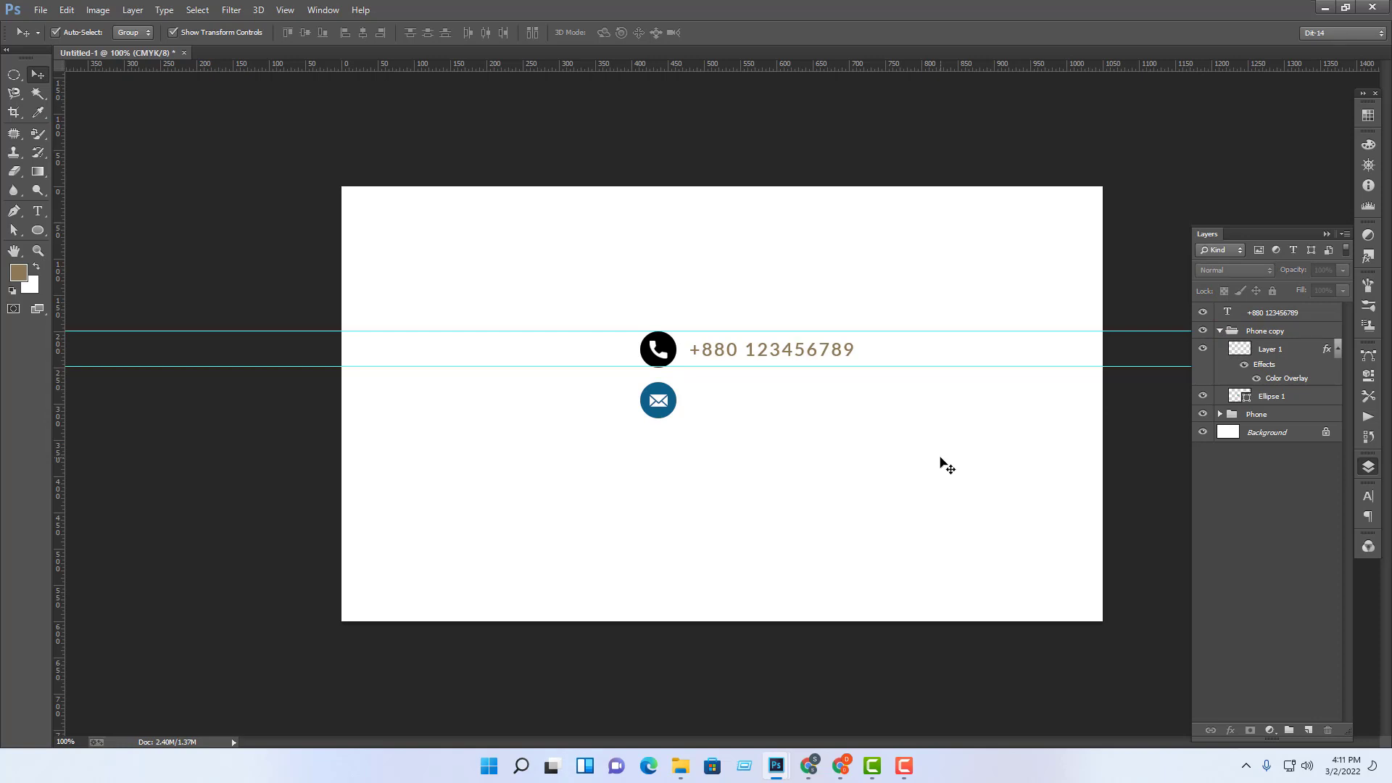
key("ctrl+plus")
key("ctrl+plus")
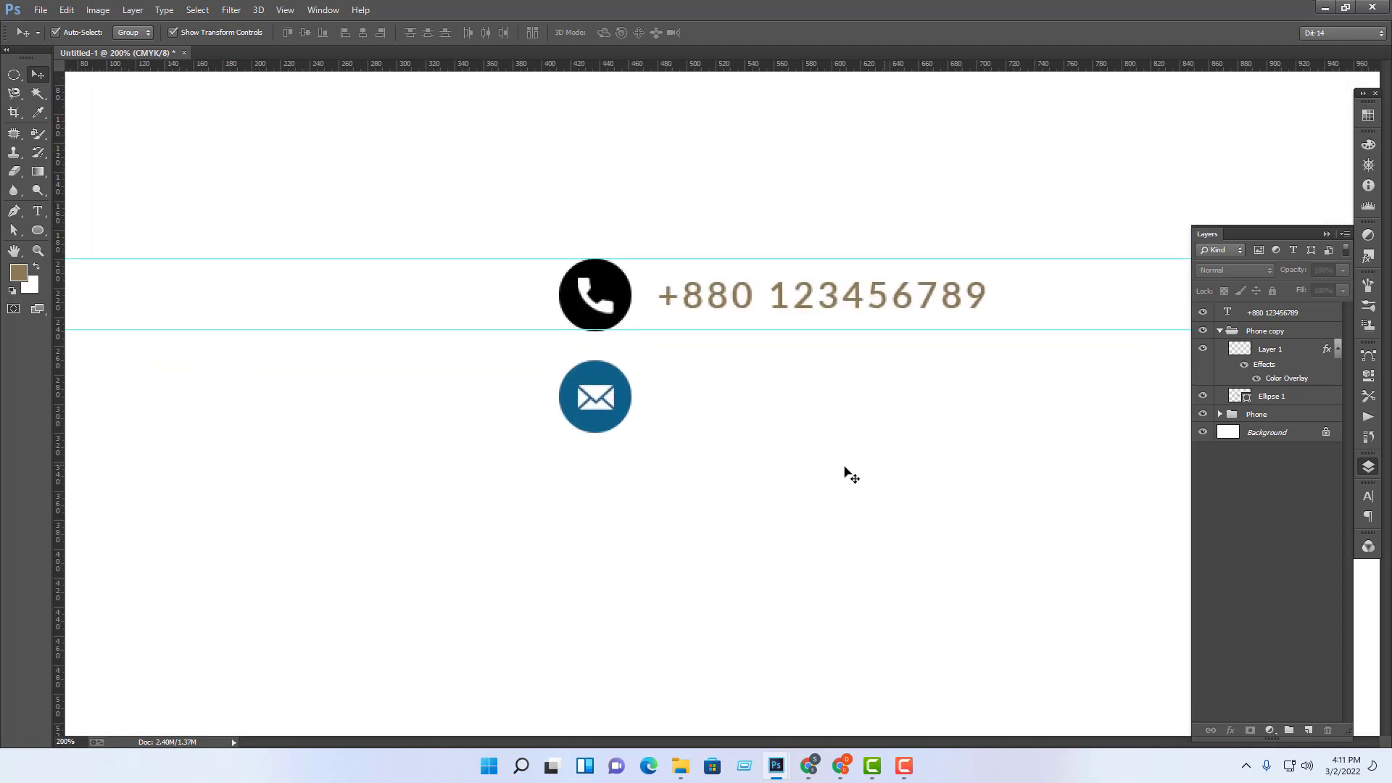
left_click_drag(674, 475, 871, 527)
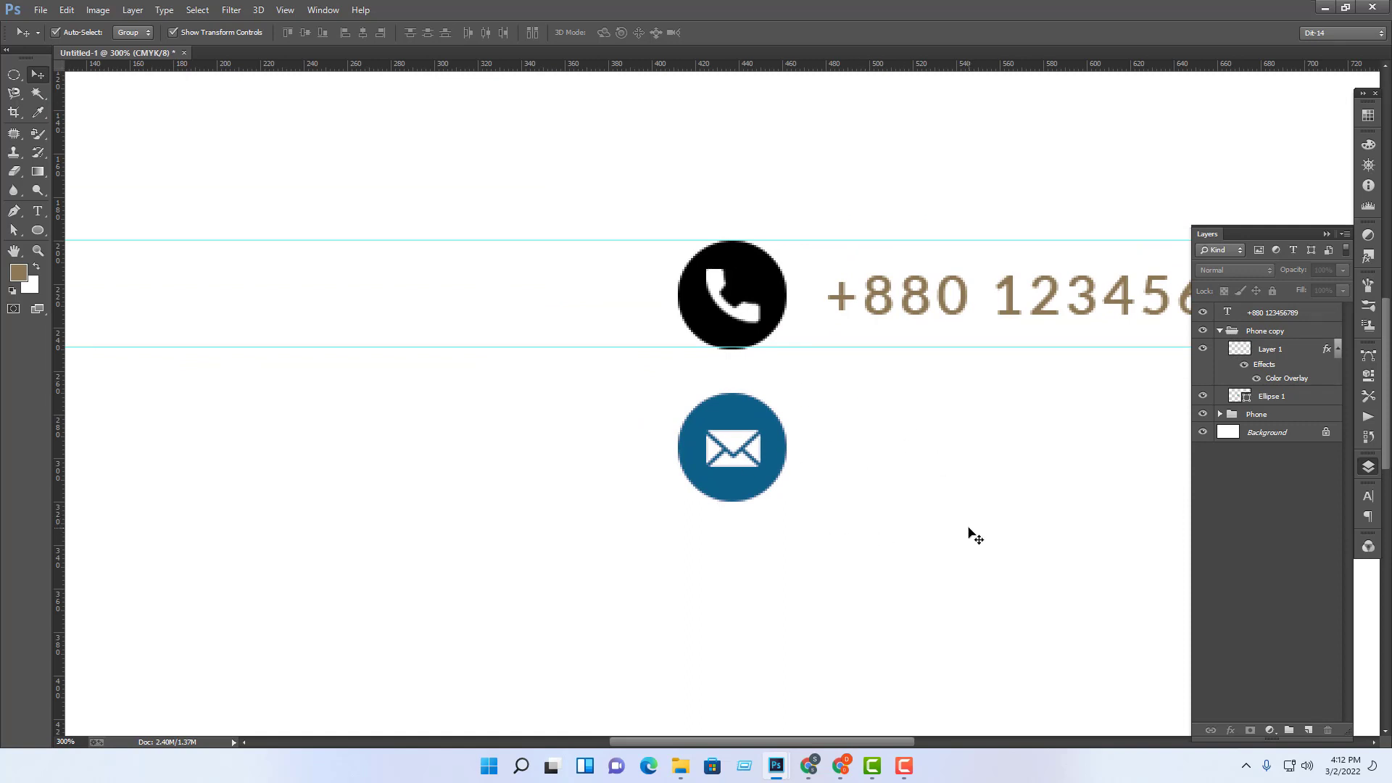
scroll(759, 465, "up", 3)
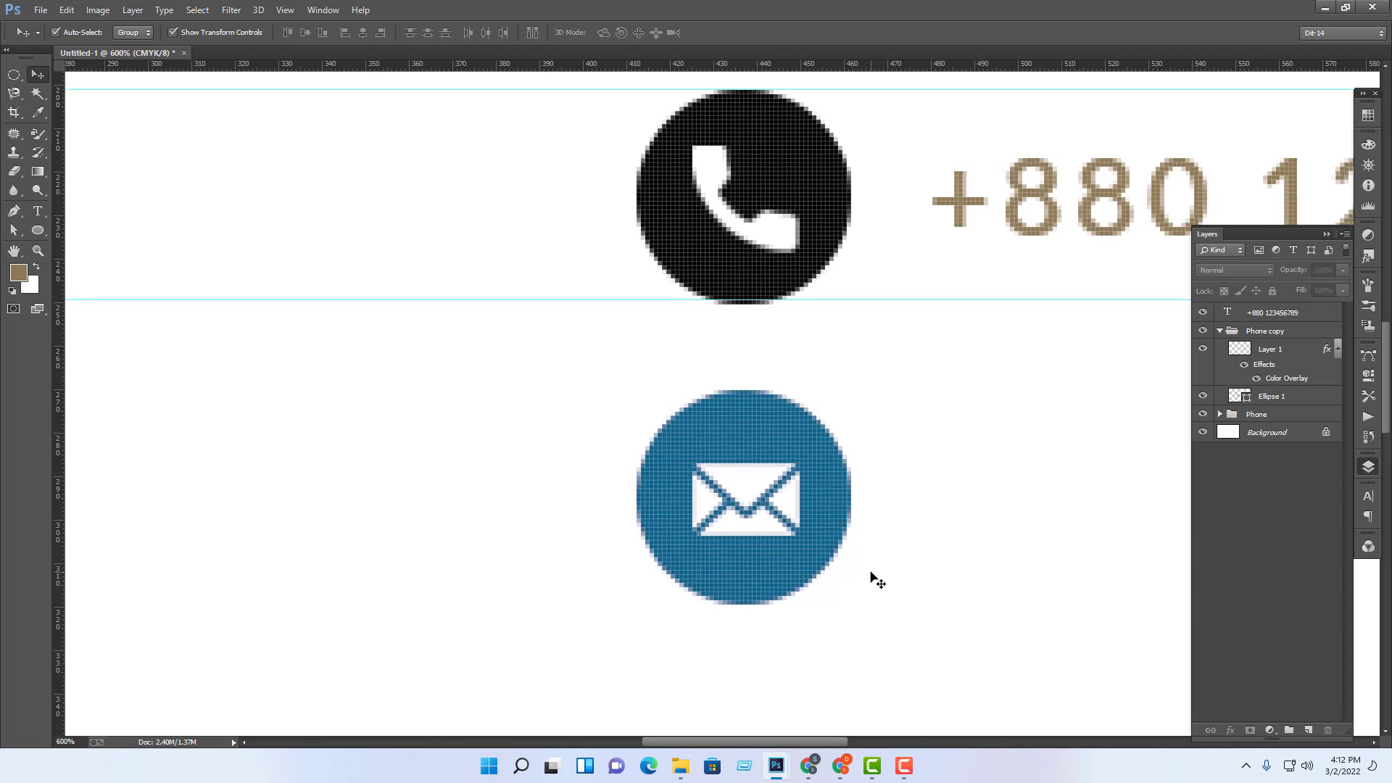
key("ctrl+minus")
key("ctrl+minus")
key("ctrl+minus")
key("ctrl+minus")
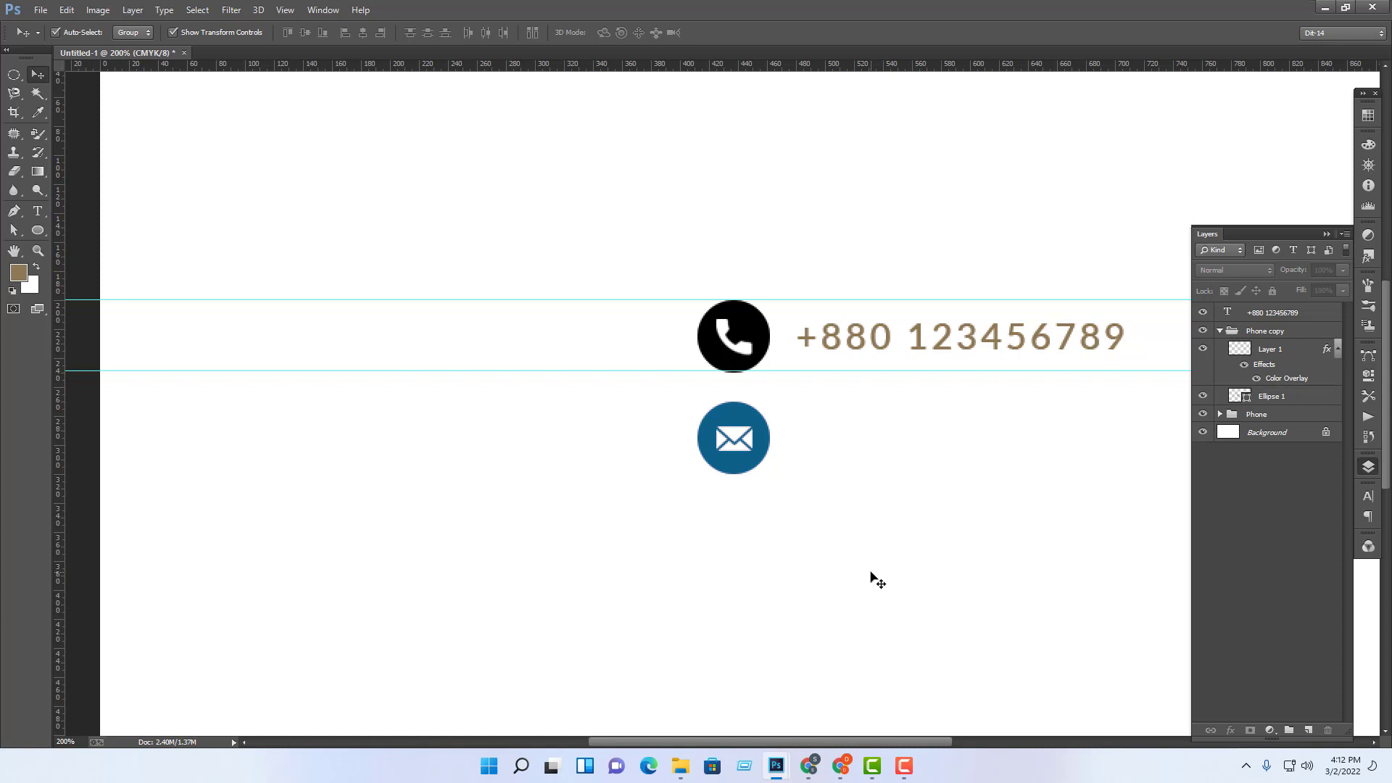
scroll(873, 575, "down", 3)
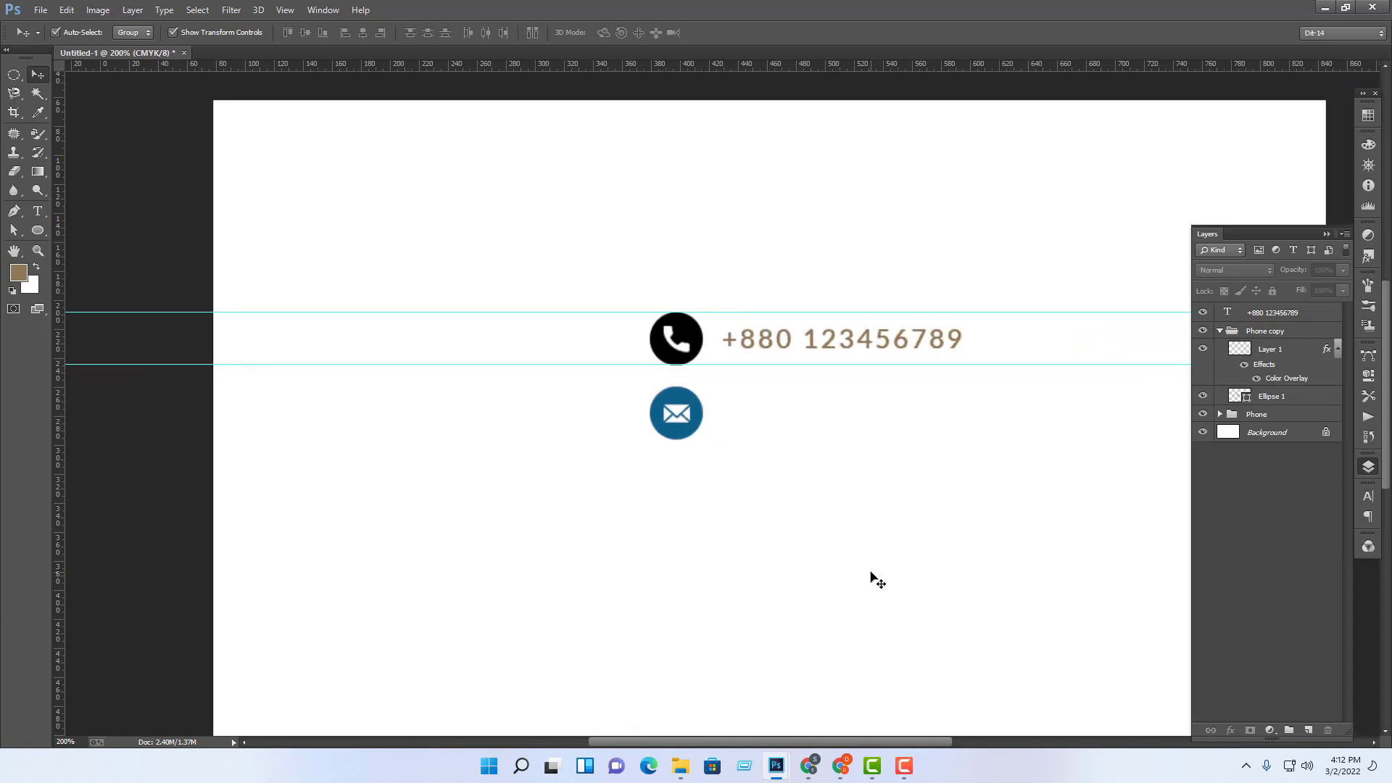
scroll(877, 578, "up", 2)
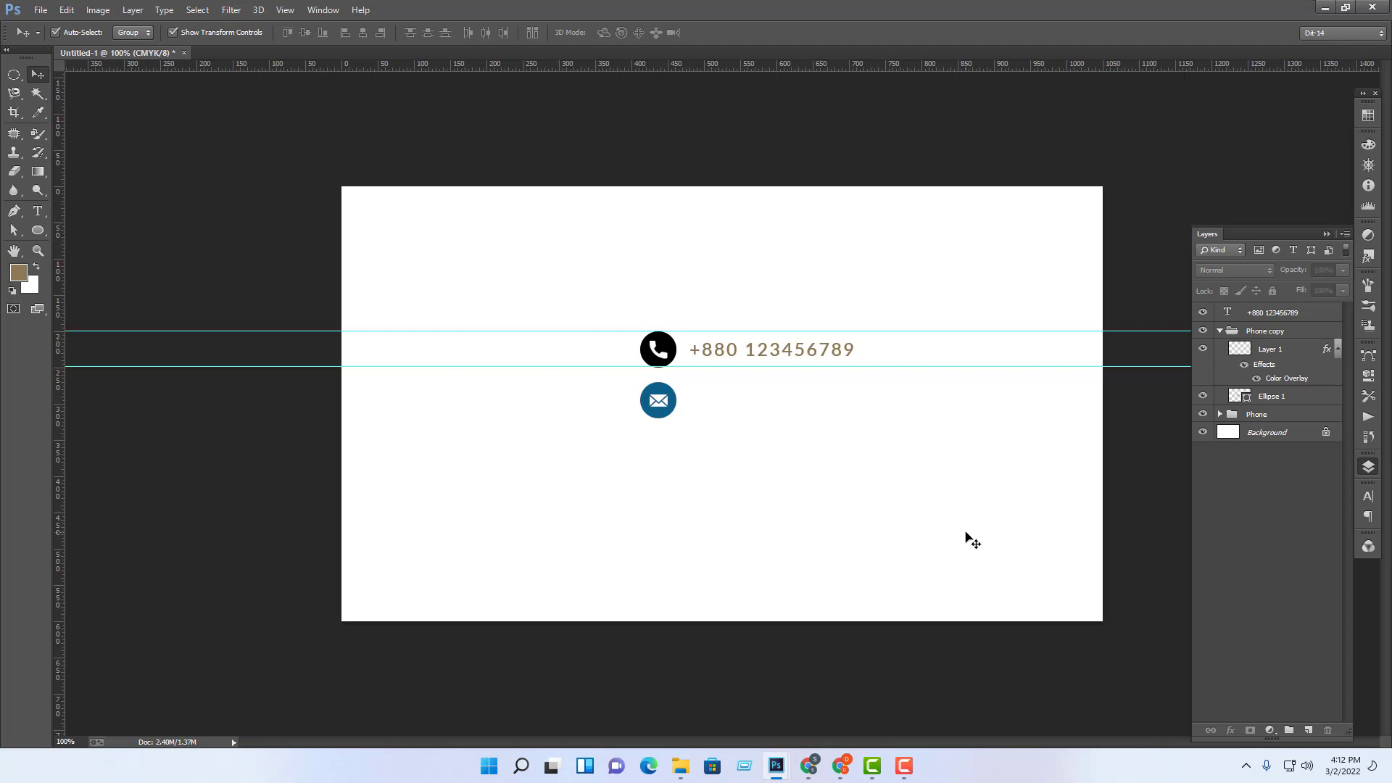
Step: Alt-drag a duplicate of the phone number text layer just below the original line
left_click(663, 405)
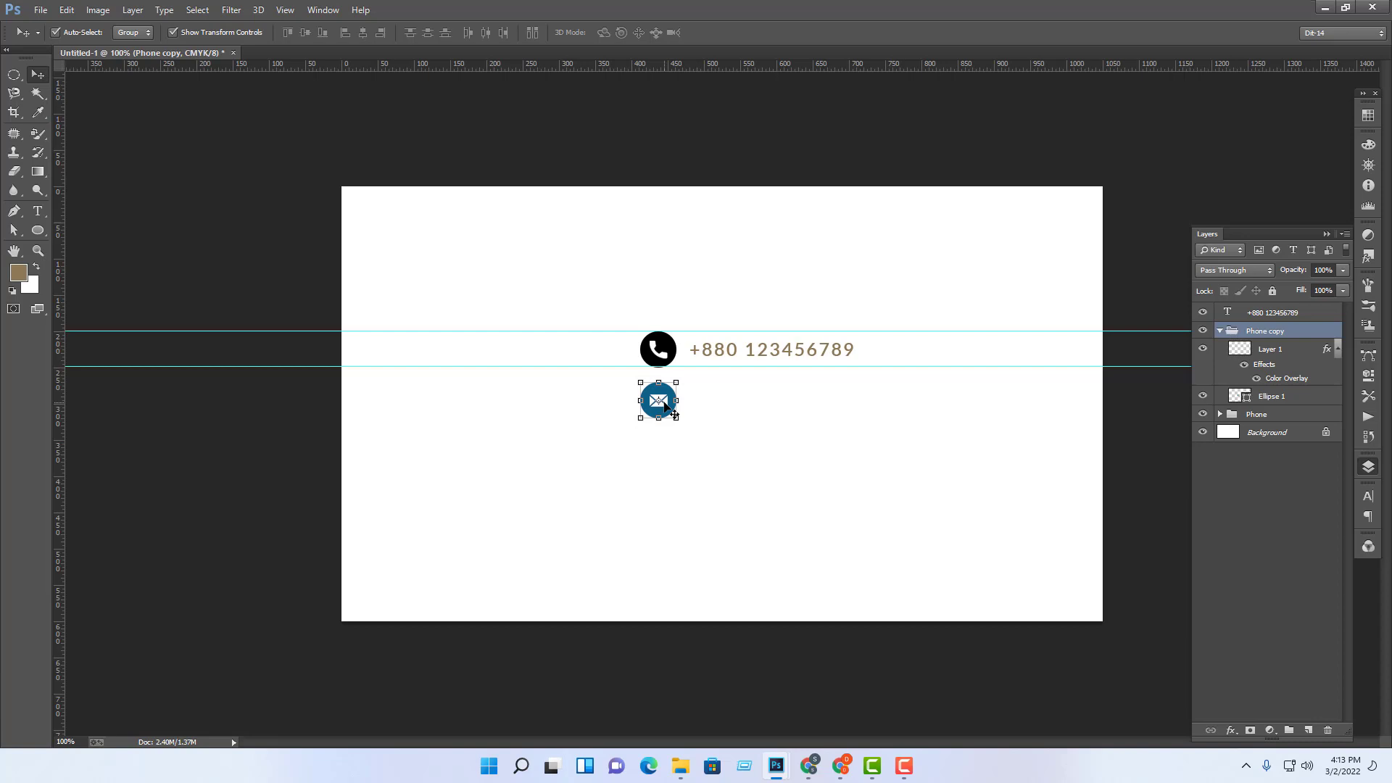
left_click(719, 450)
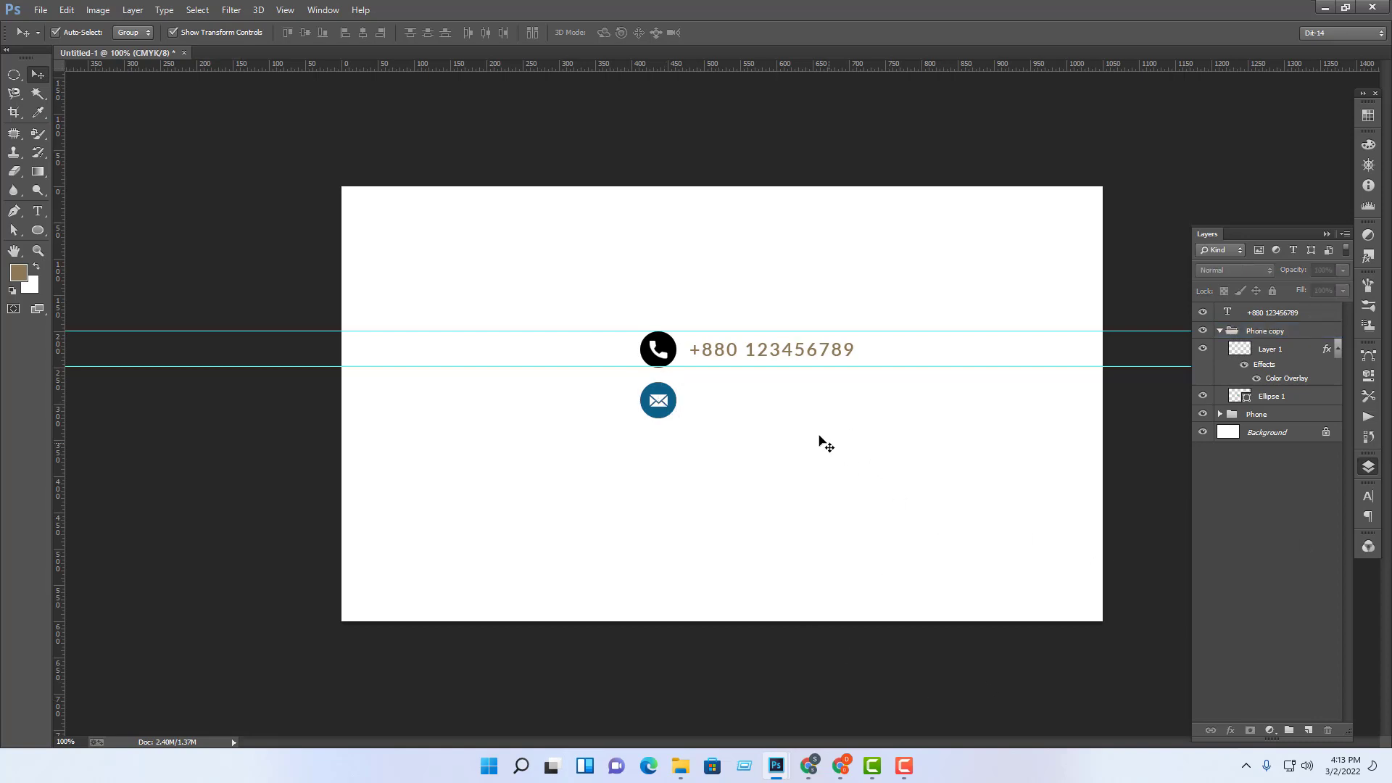
left_click_drag(553, 261, 779, 516)
left_click(969, 532)
left_click(819, 348)
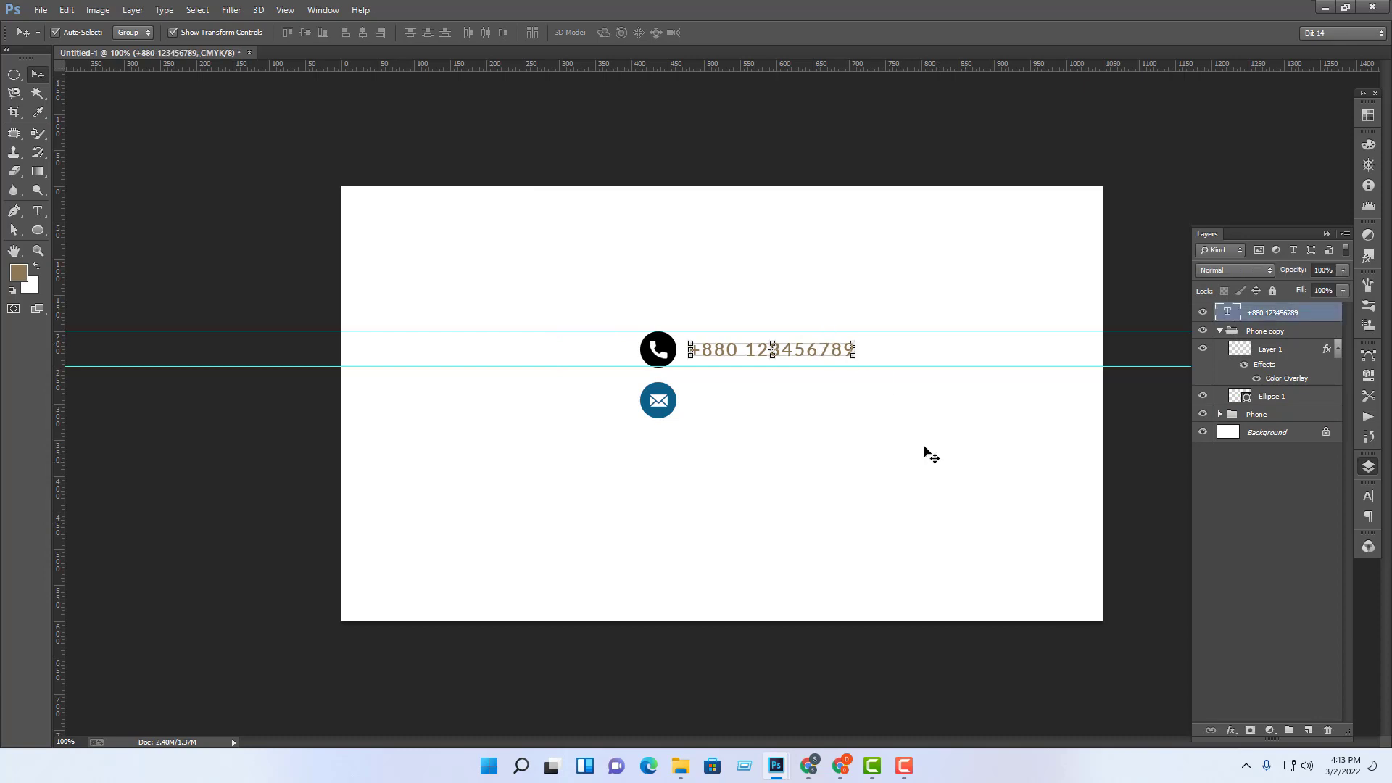
key("ctrl+plus")
key("ctrl+plus")
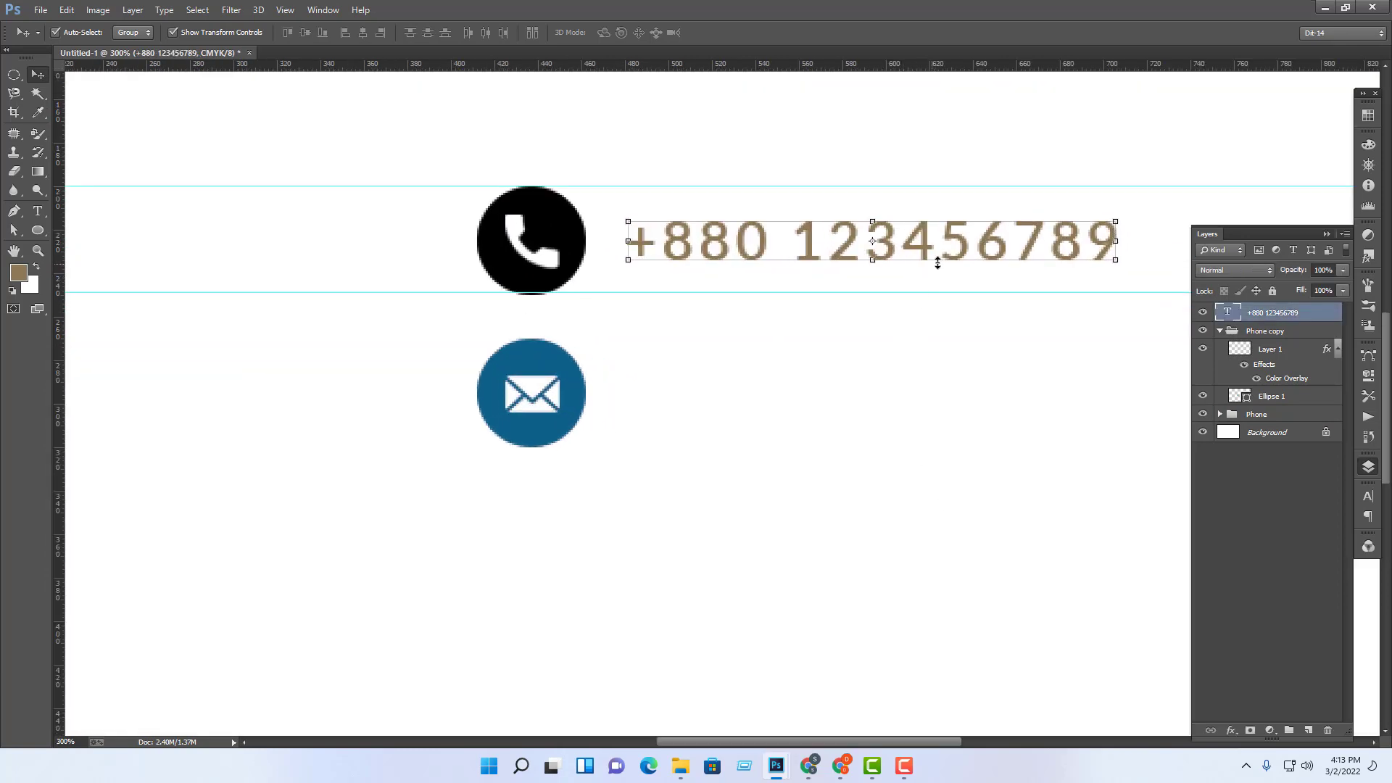
left_click_drag(962, 264, 963, 328)
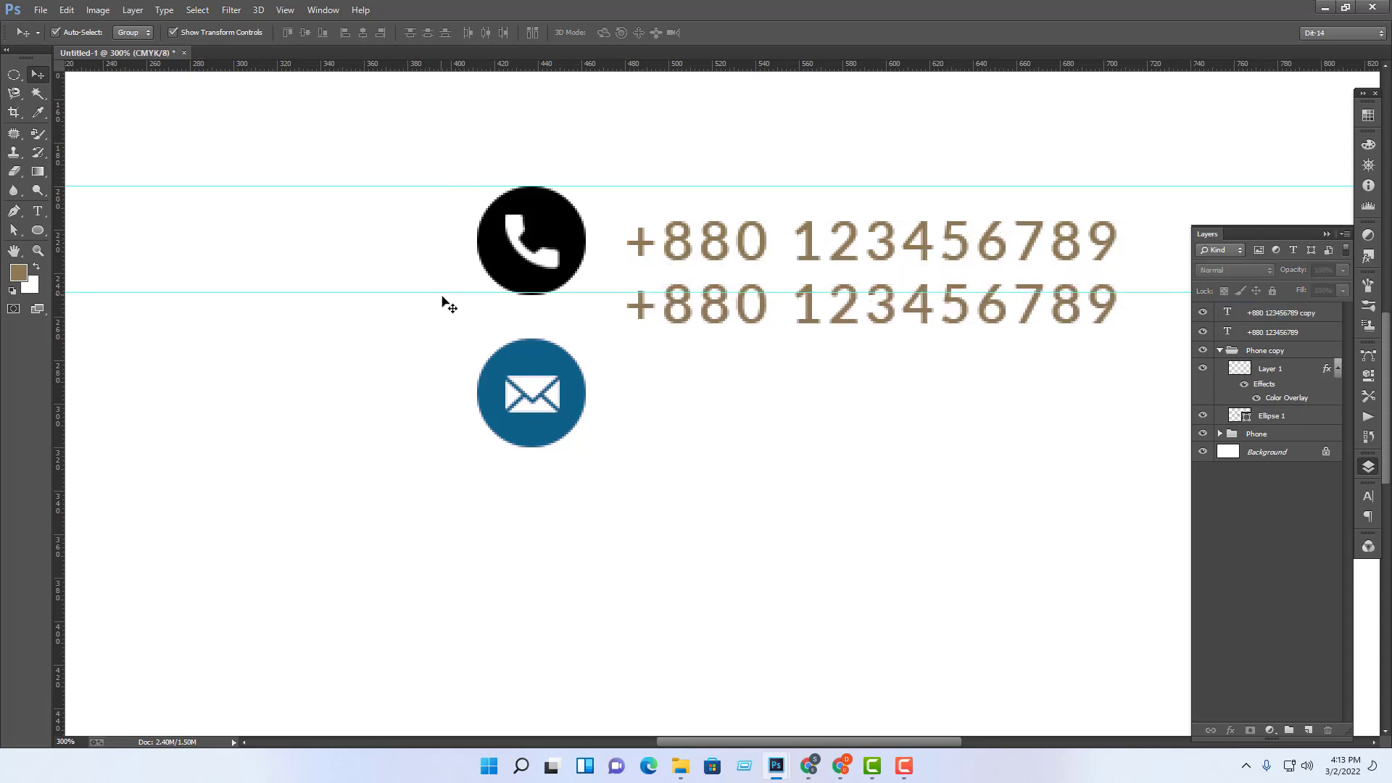
Step: Move the envelope icon left of the phone icon and nudge the phone icon down-right
left_click_drag(445, 301, 594, 457)
left_click_drag(559, 411, 331, 267)
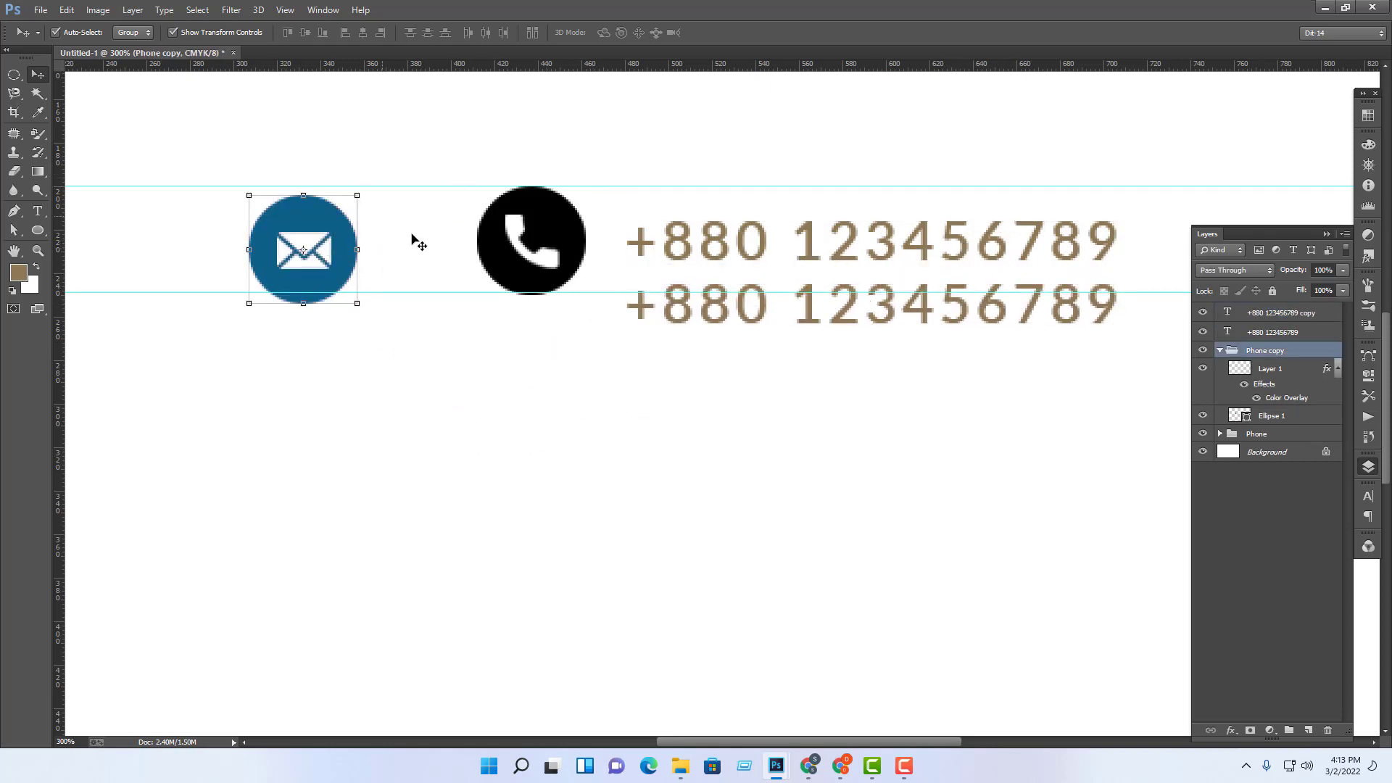
left_click_drag(477, 150, 599, 322)
left_click_drag(564, 227, 577, 262)
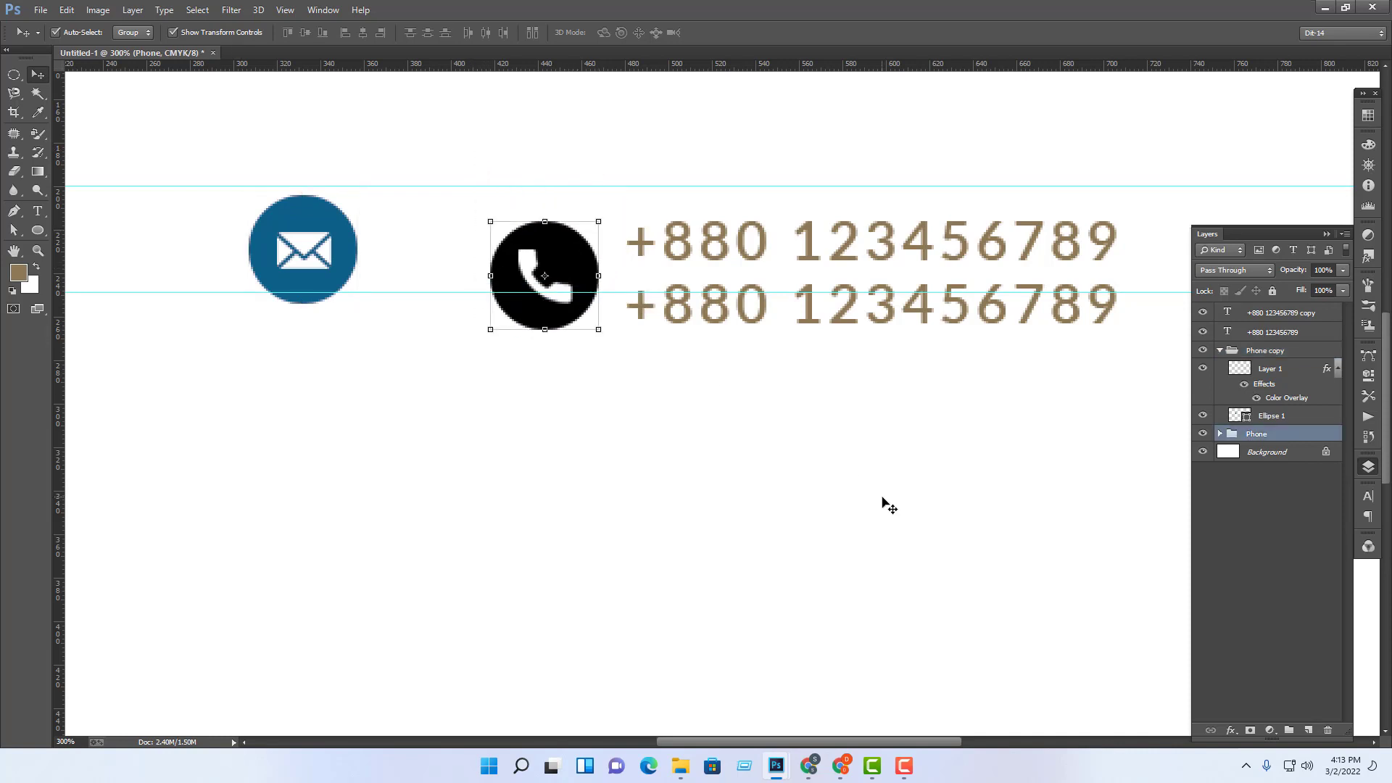
left_click(932, 578)
key("ctrl+minus")
key("ctrl+minus")
key("ctrl+minus")
key("ctrl+minus")
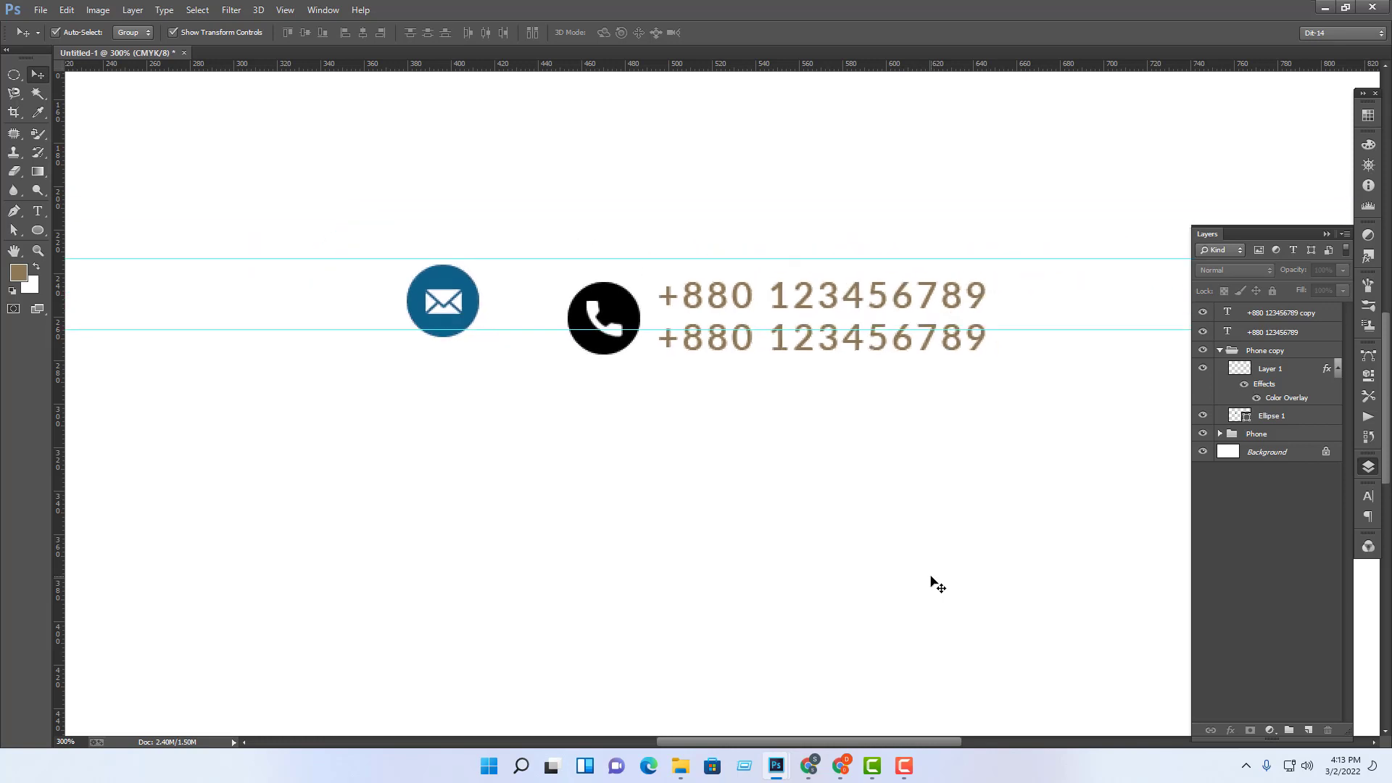
key("ctrl+plus")
key("ctrl+plus")
key("ctrl+plus")
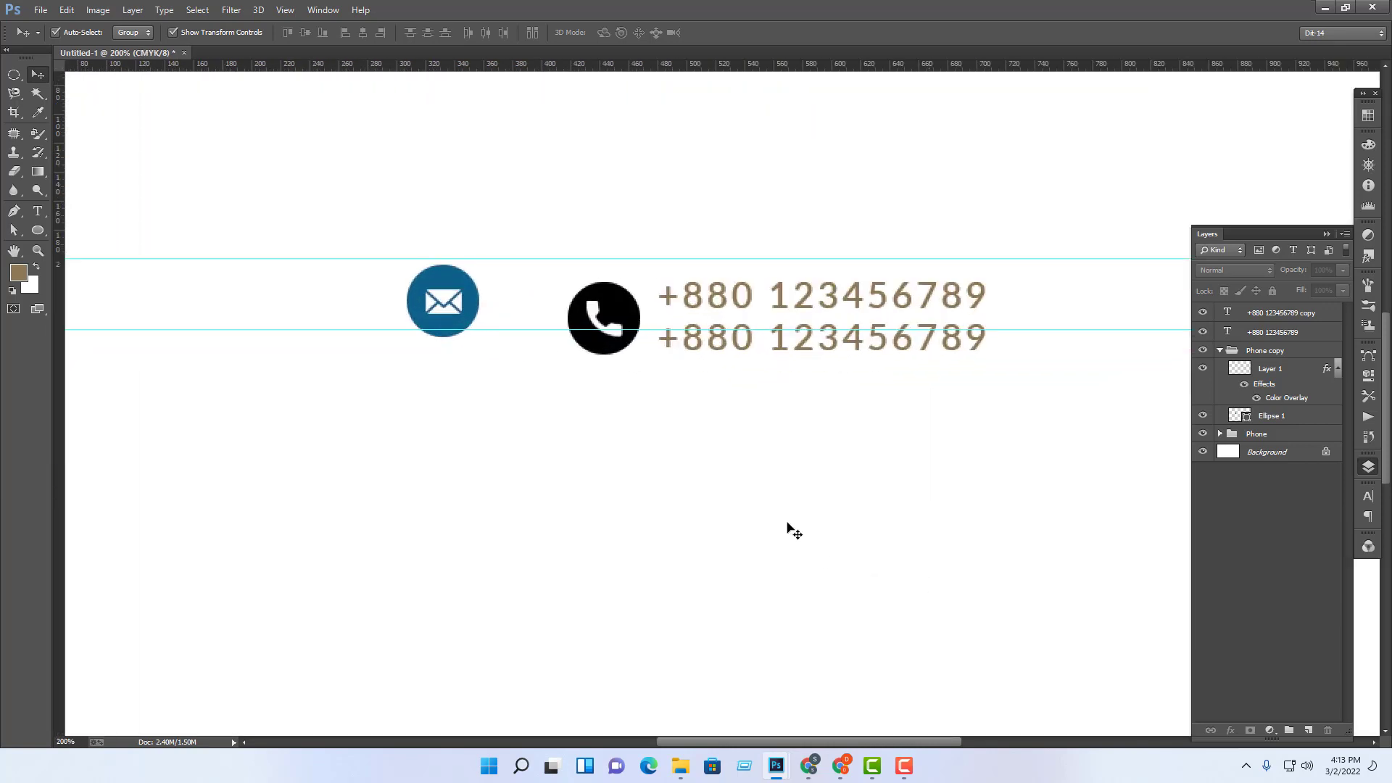
Step: Scale the phone icon group down to 70% with Free Transform
left_click(593, 315)
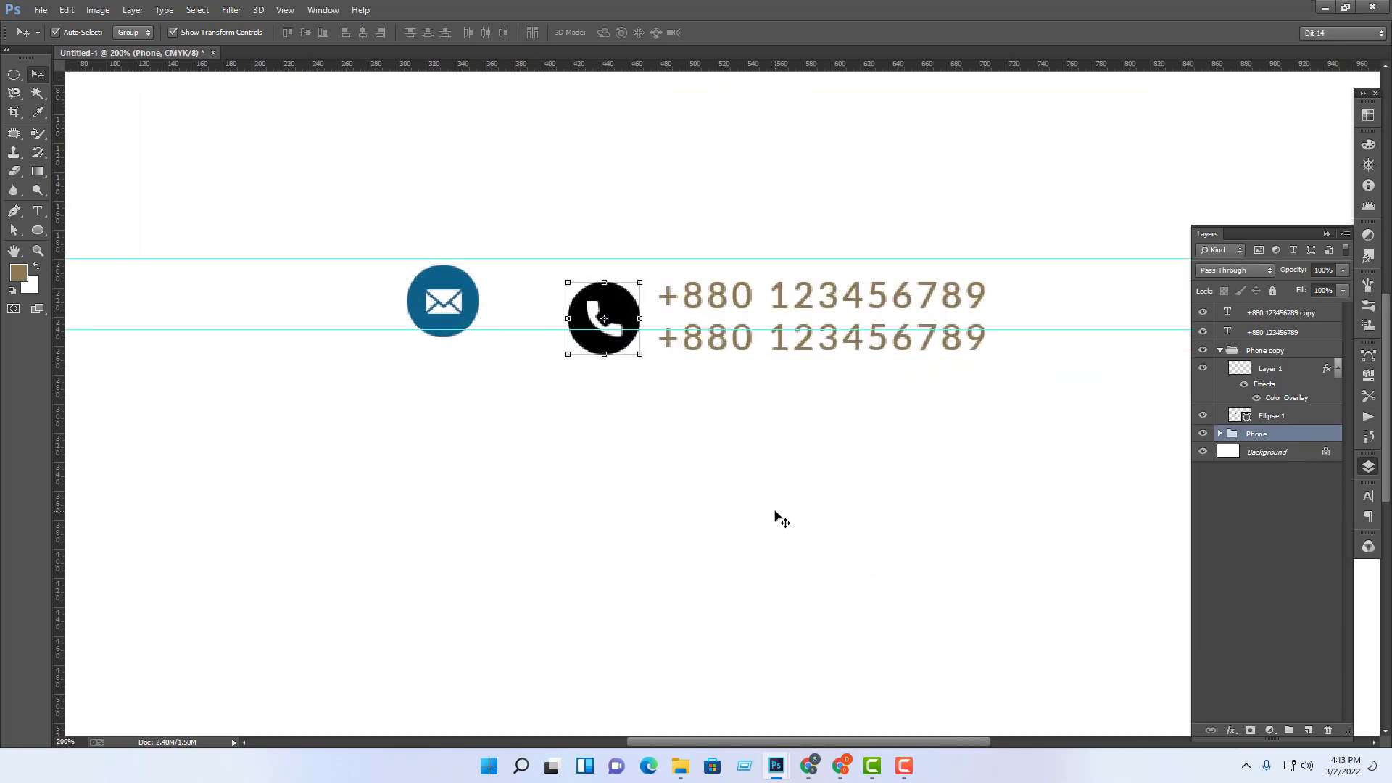
left_click(774, 518)
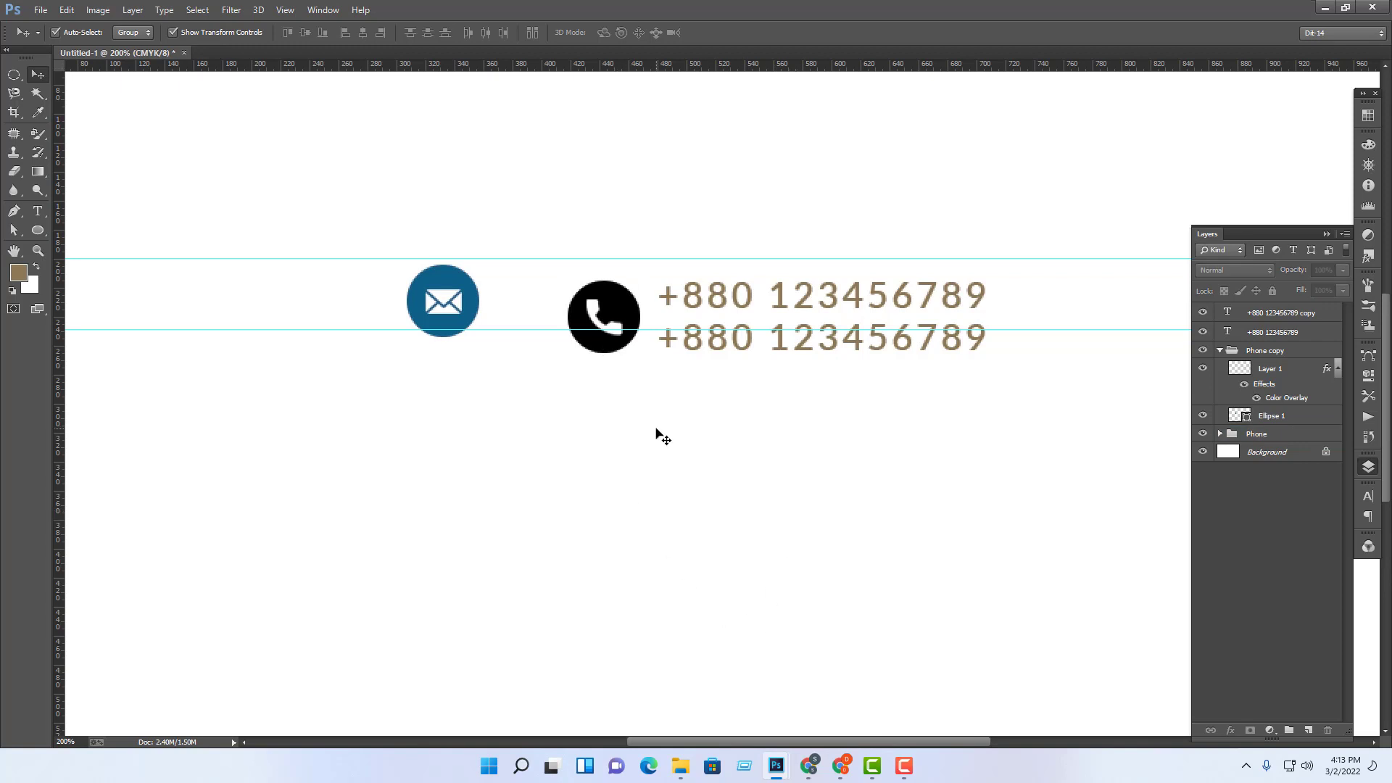
left_click(620, 312)
key("ctrl+t")
left_click_drag(640, 281, 627, 290)
key("Return")
left_click(688, 496)
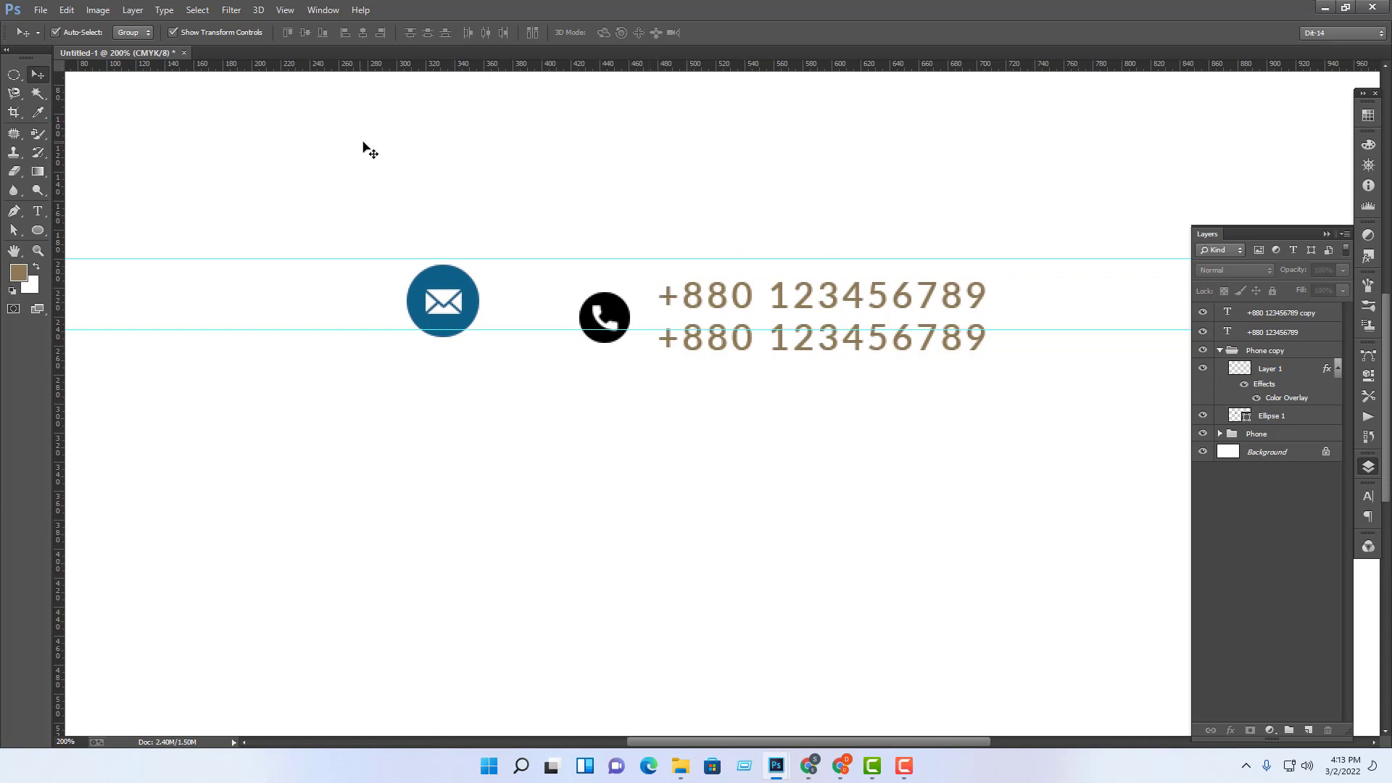
Step: Add horizontal guides at 215.5 px and 261 px, then step back through recent history
left_click_drag(680, 64, 665, 282)
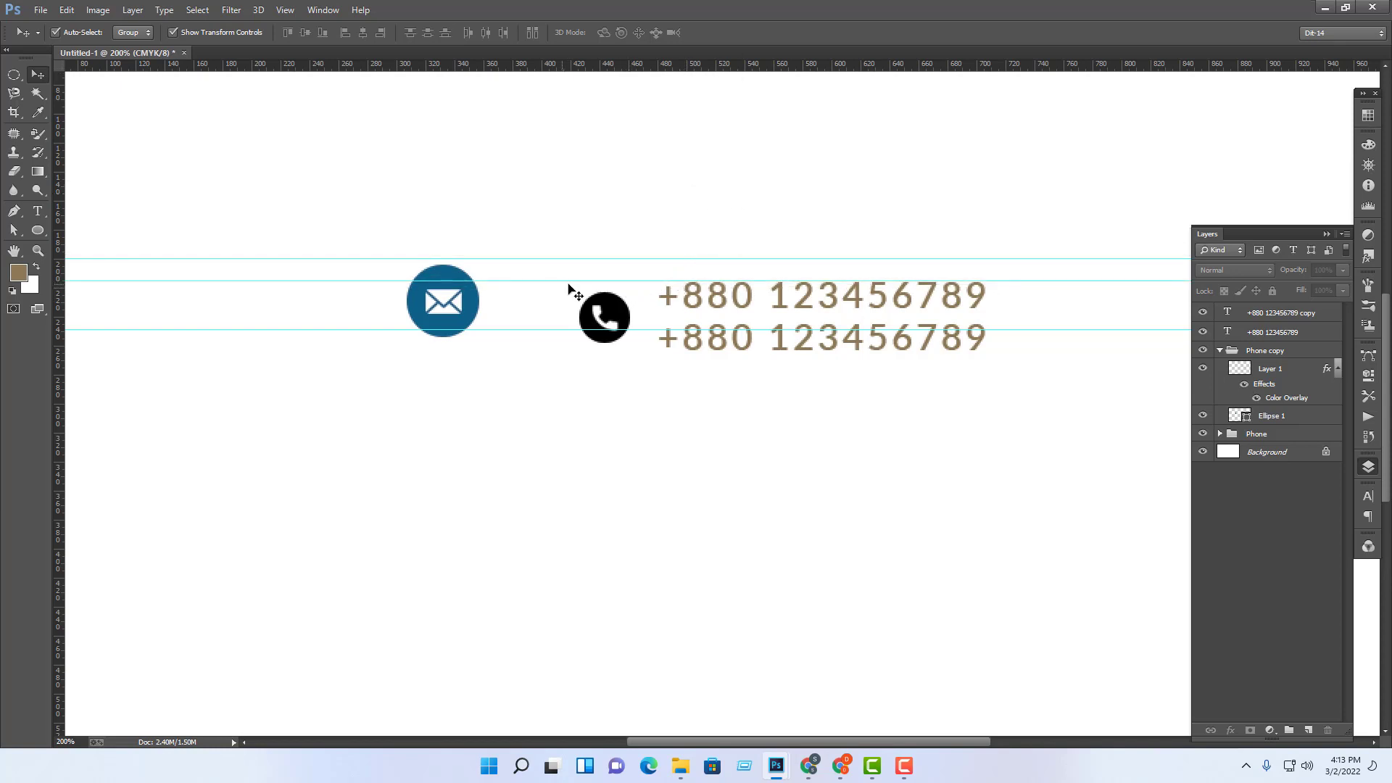
left_click_drag(678, 68, 694, 350)
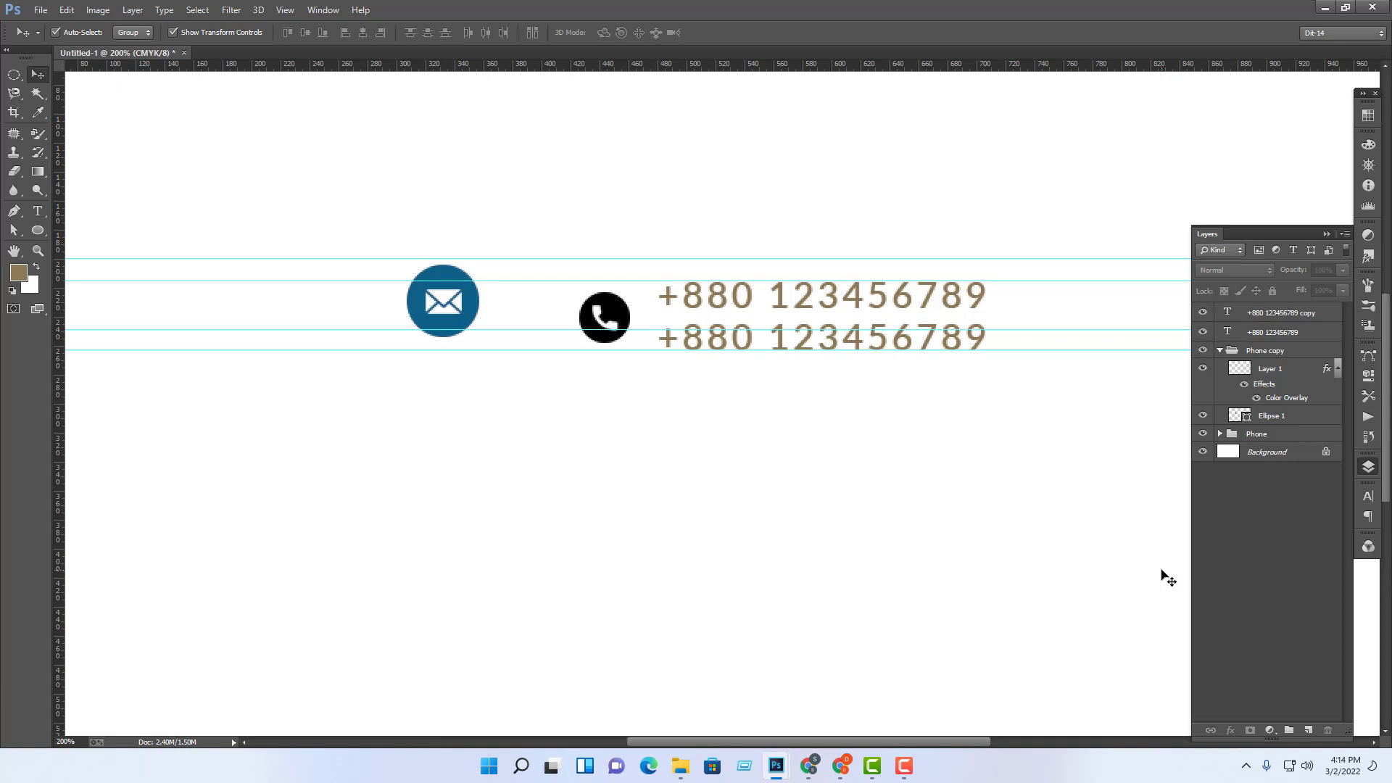
key("ctrl+alt+z")
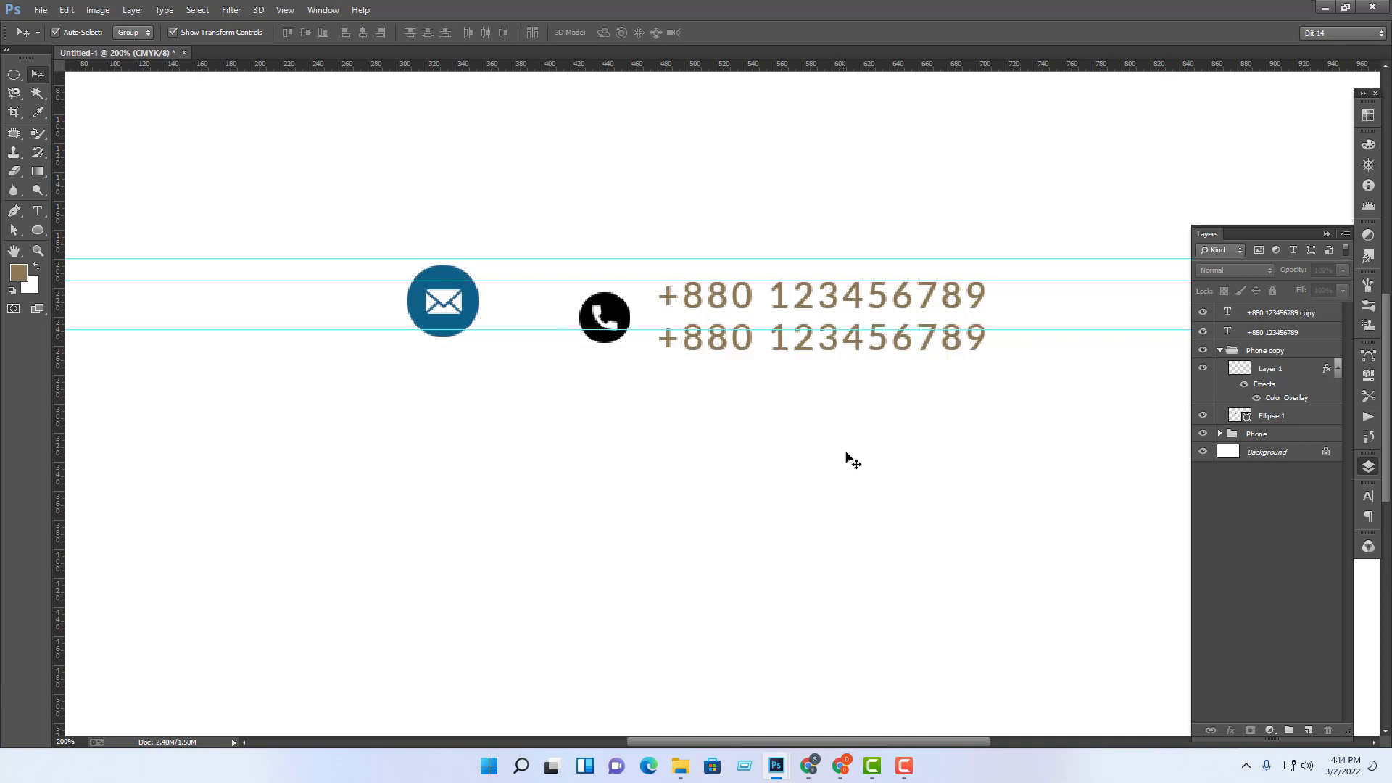
key("ctrl+alt+z")
key("ctrl+alt+z")
Step: Move the mail icon group below the phone icon, then select all icons and numbers
left_click(889, 482)
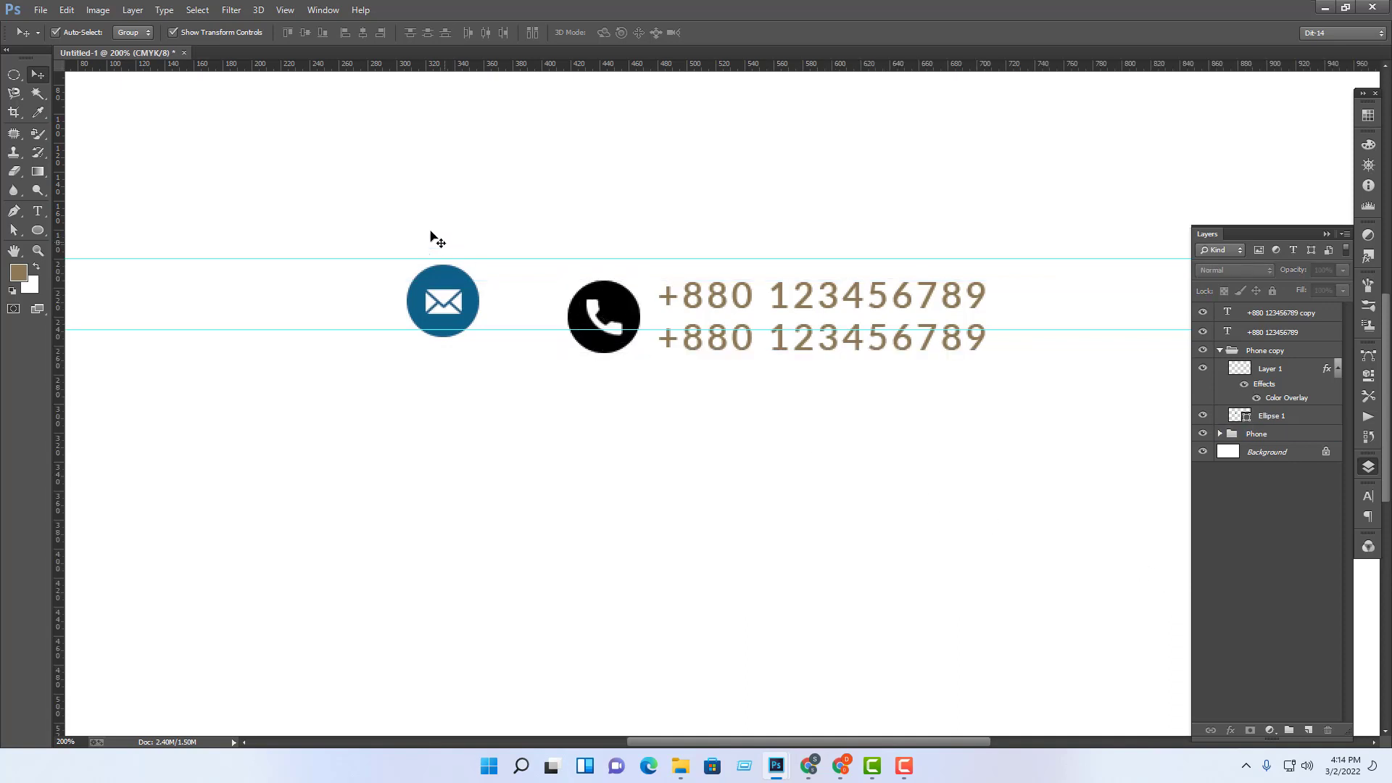
left_click_drag(403, 178, 480, 370)
left_click_drag(435, 294, 593, 395)
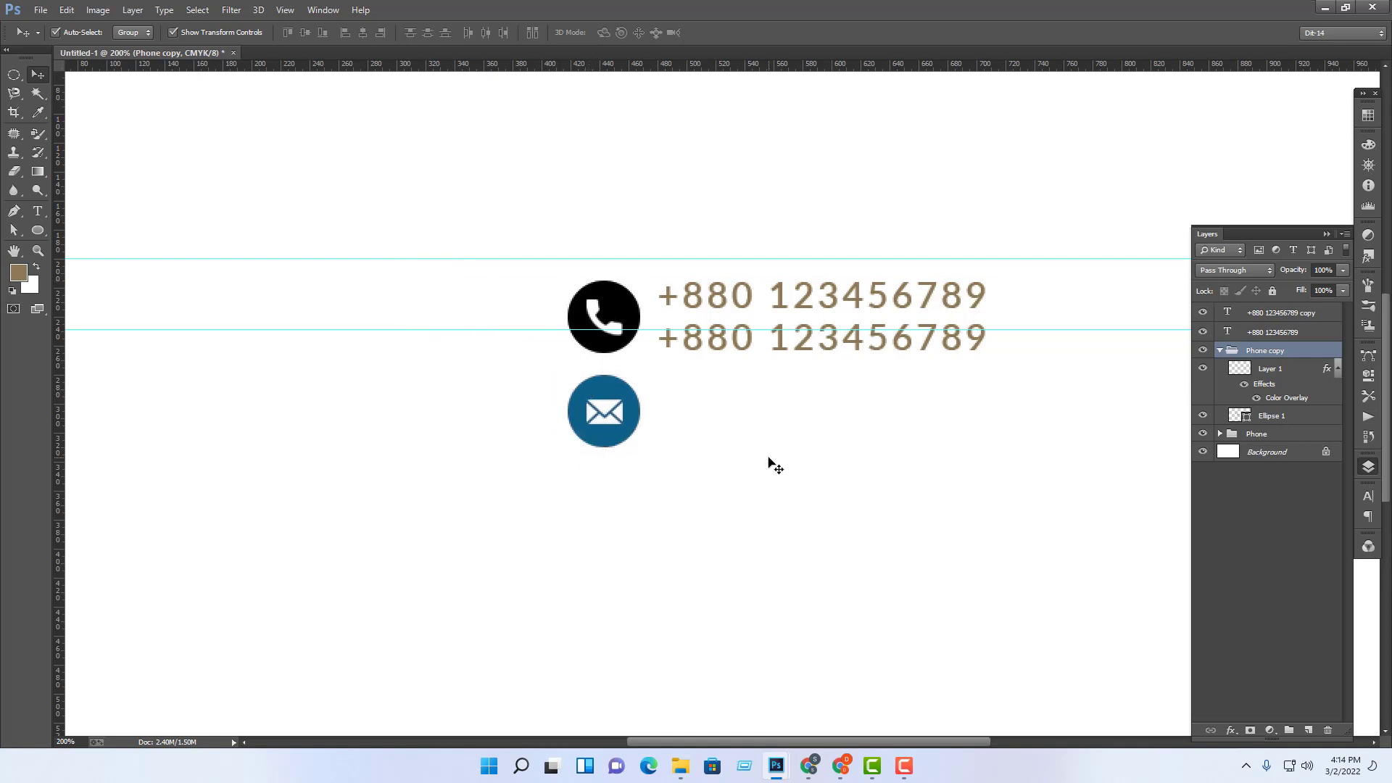
left_click(915, 506)
key("ctrl+minus")
key("ctrl+minus")
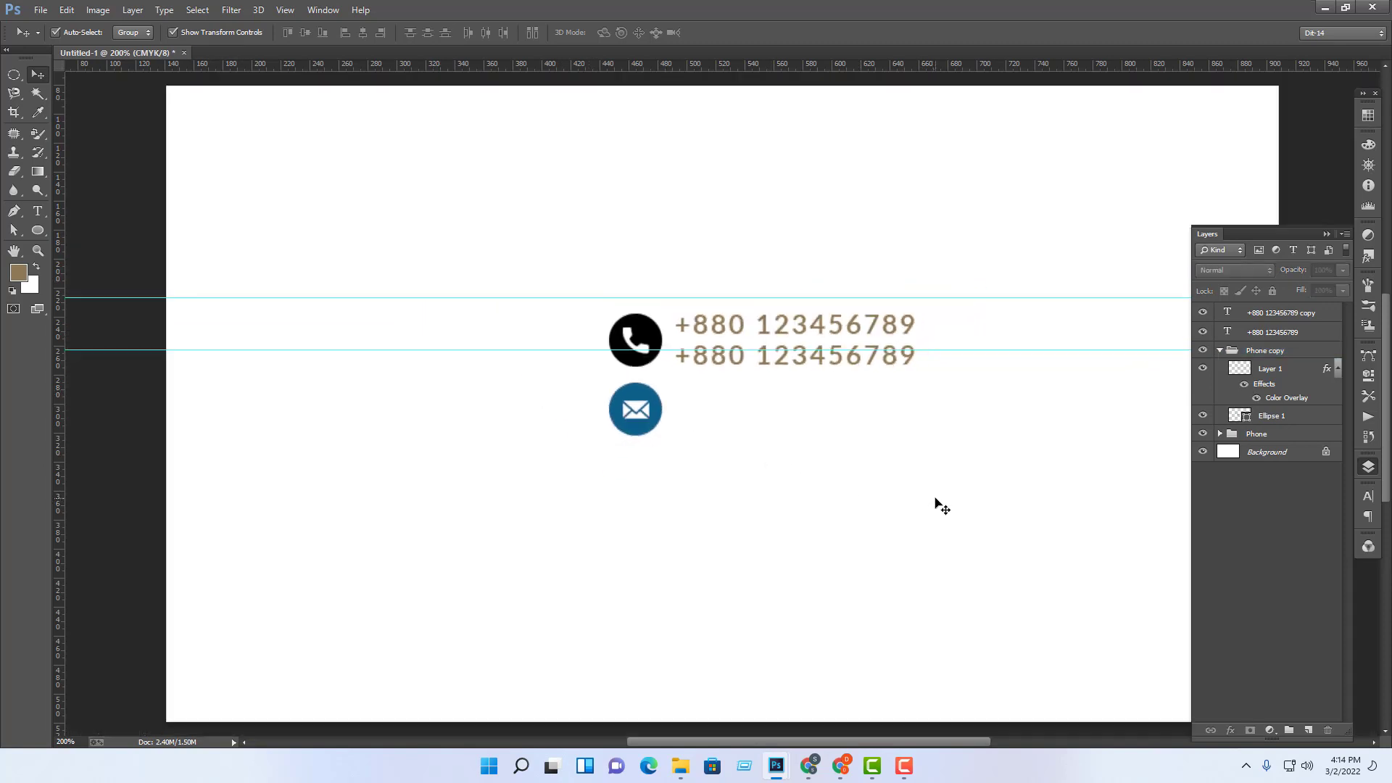
key("ctrl+plus")
key("ctrl+plus")
key("ctrl+plus")
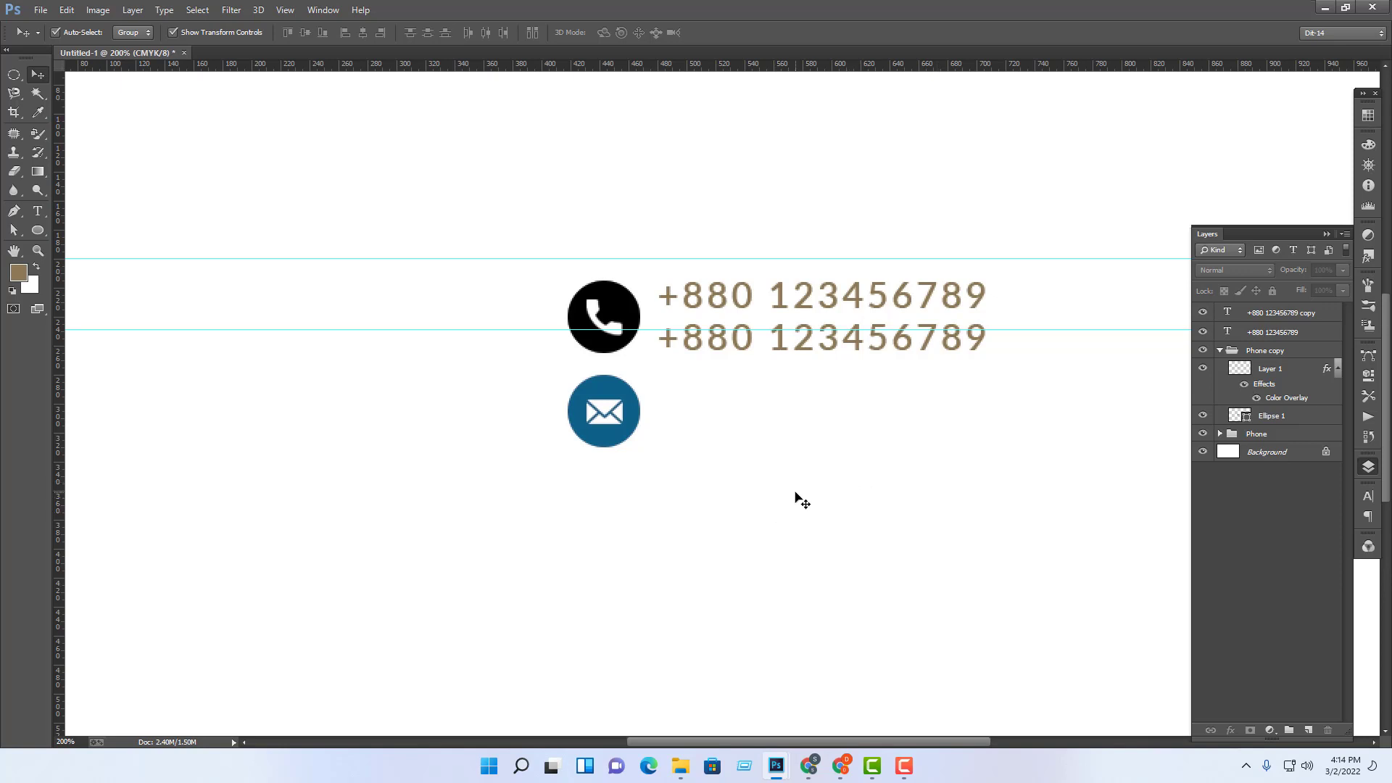
left_click_drag(435, 179, 1030, 530)
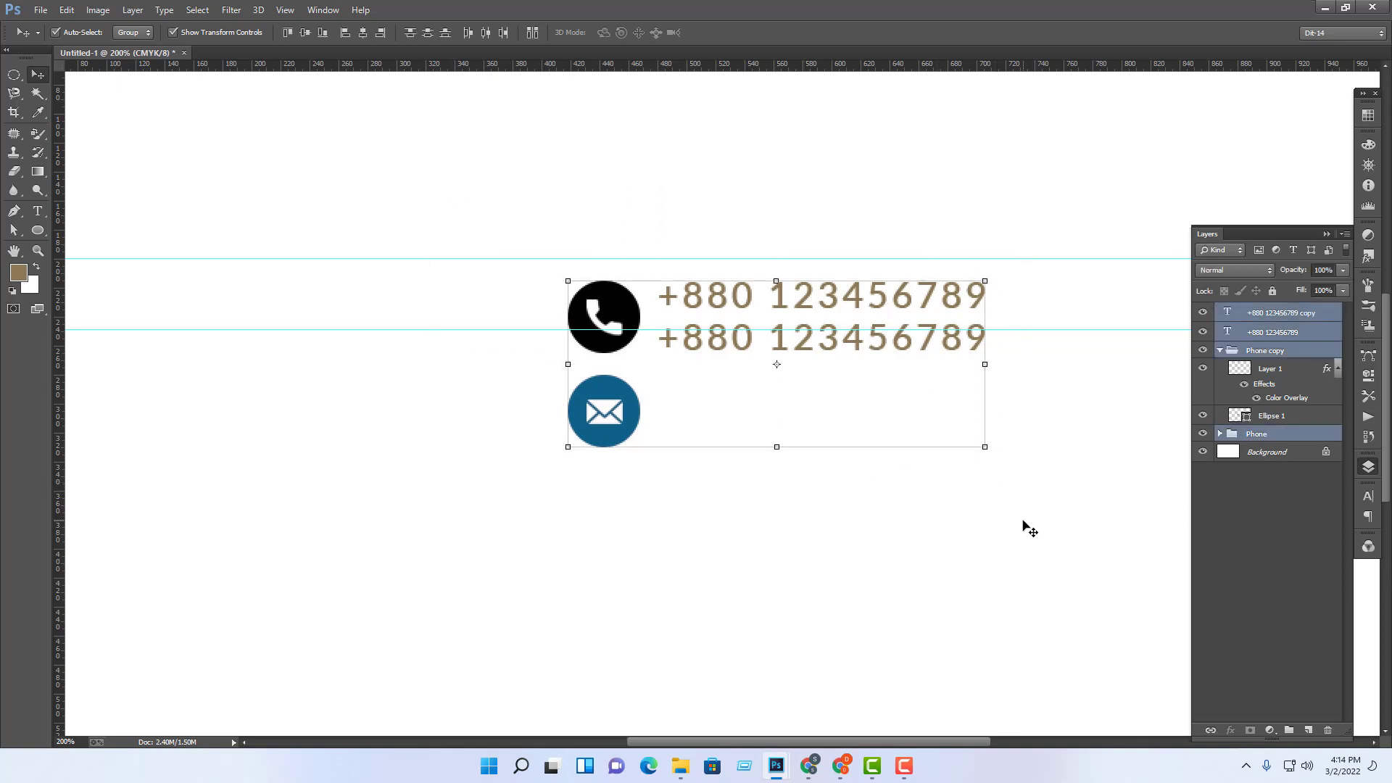
Step: Delete the icons and phone numbers and drag both horizontal guides off into the ruler
key("Delete")
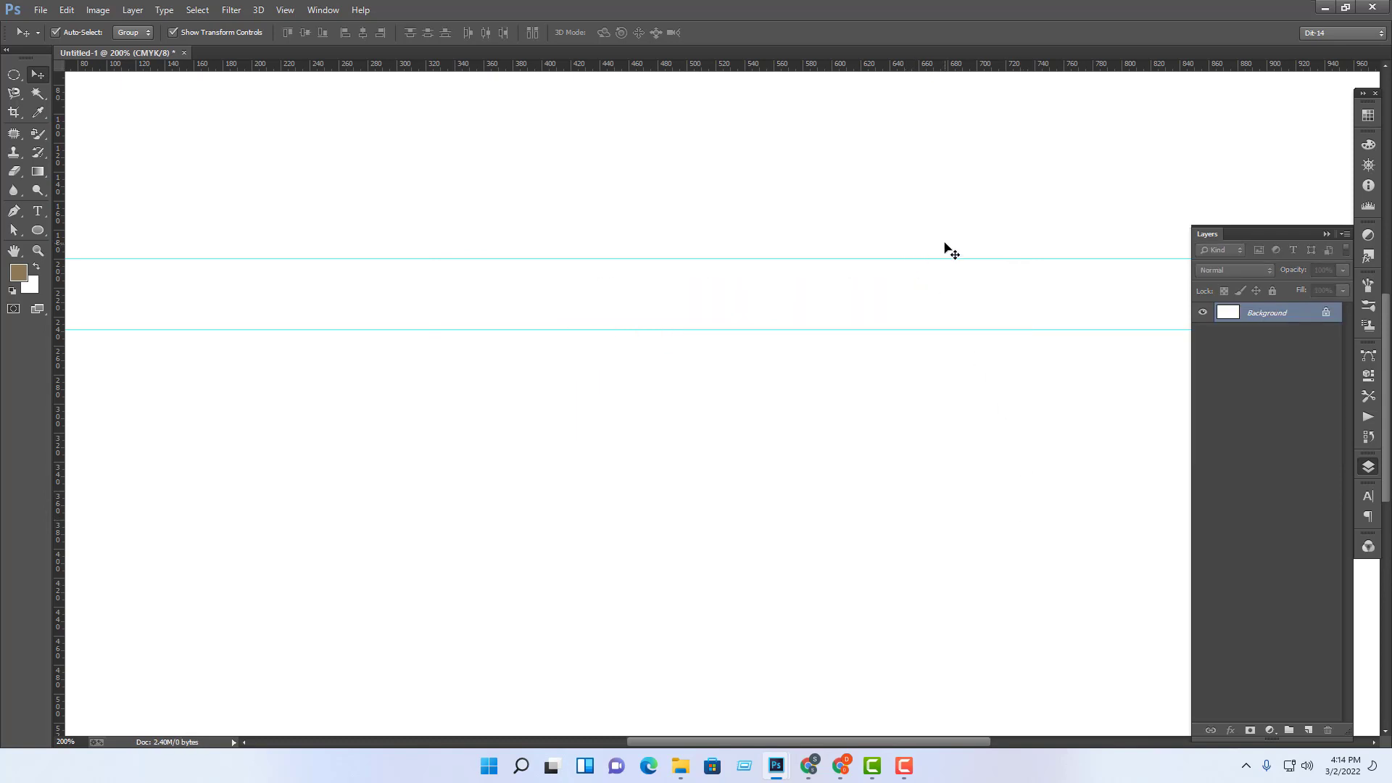
left_click_drag(935, 260, 935, 260)
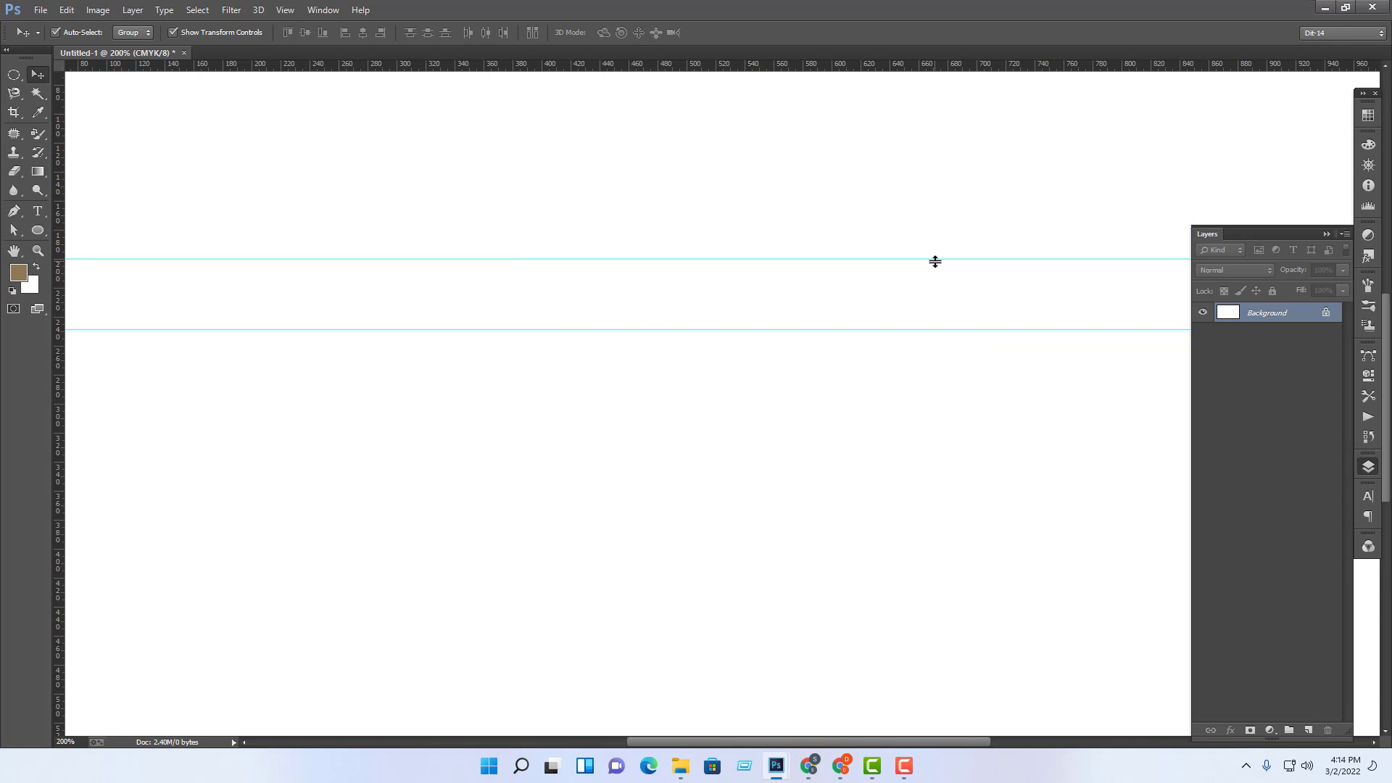
left_click_drag(907, 259, 939, 62)
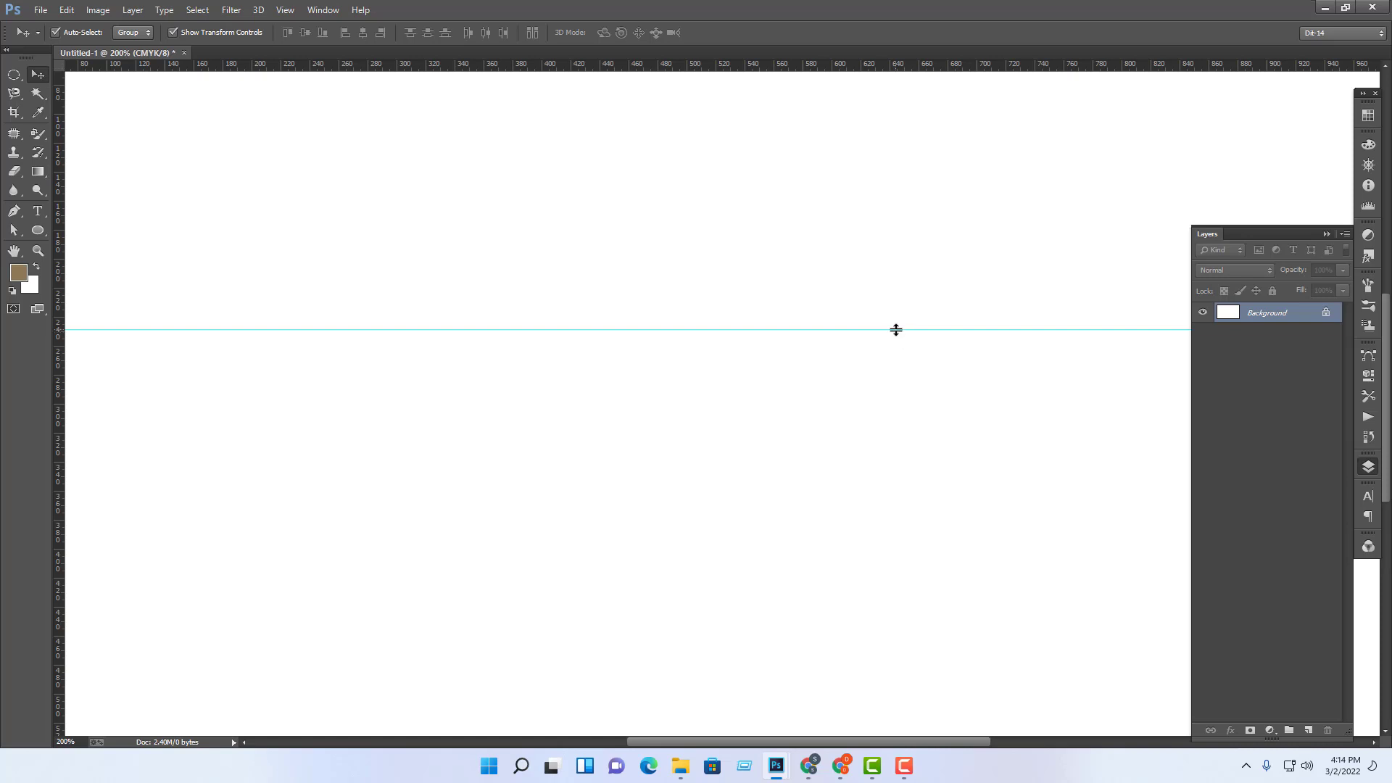
left_click_drag(896, 331, 971, 6)
left_click(38, 211)
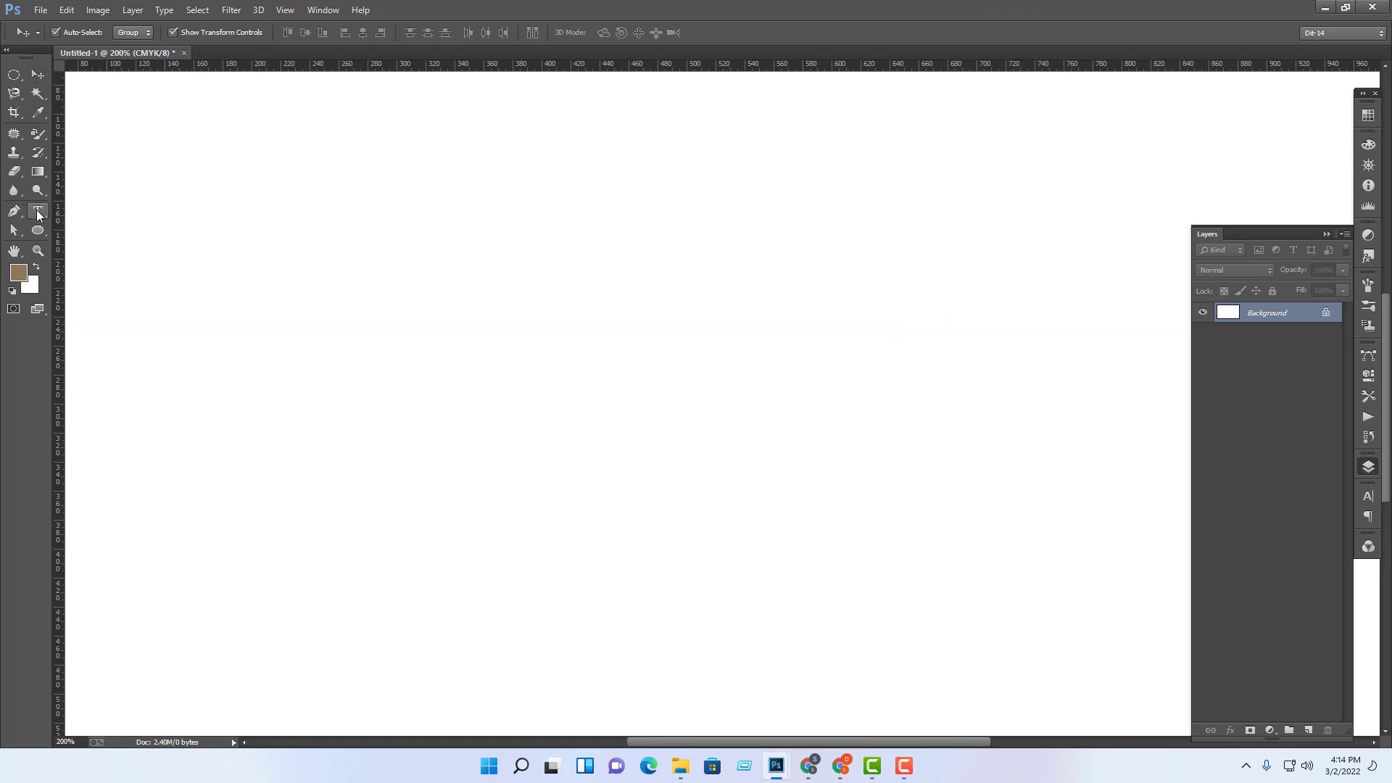
Step: Type the card holder's name near the top and set it to 12 pt
left_click(591, 227)
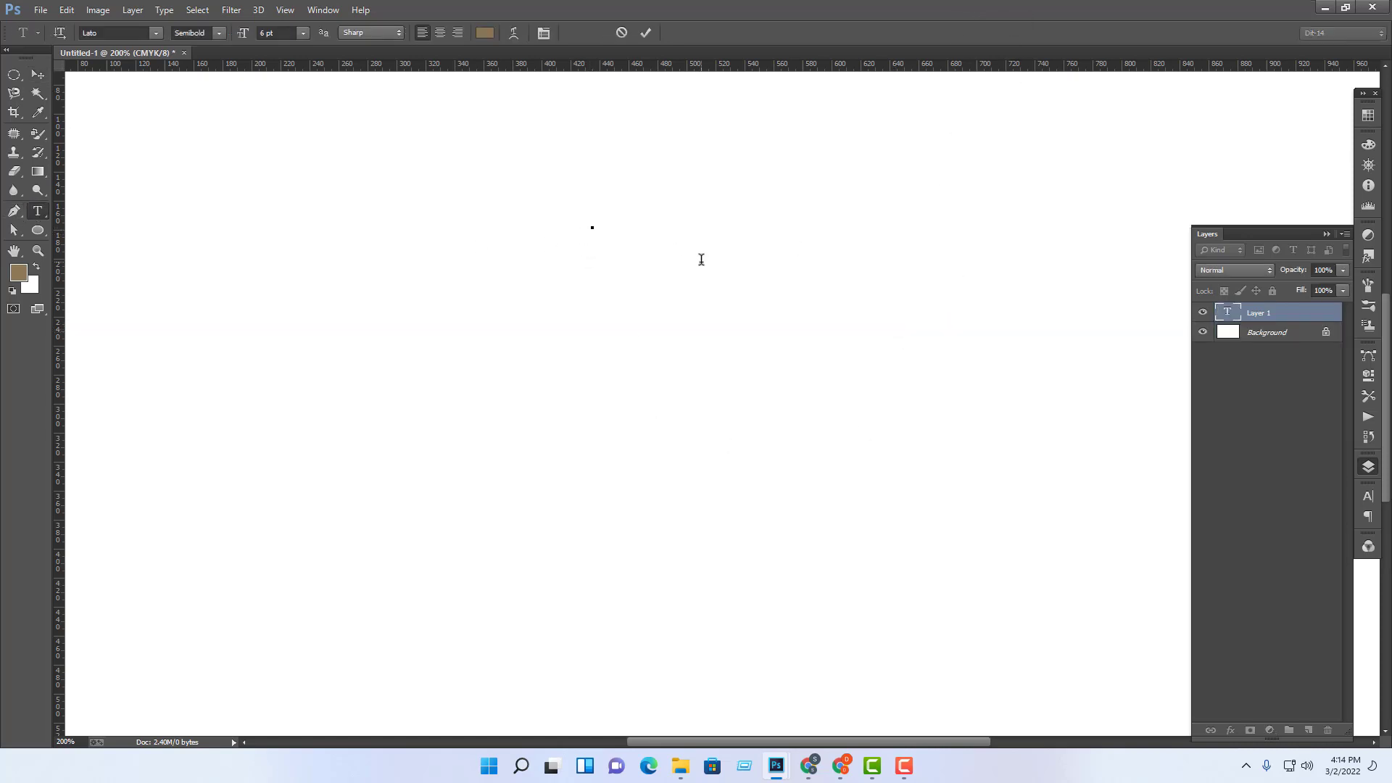
type("S")
key("BackSpace")
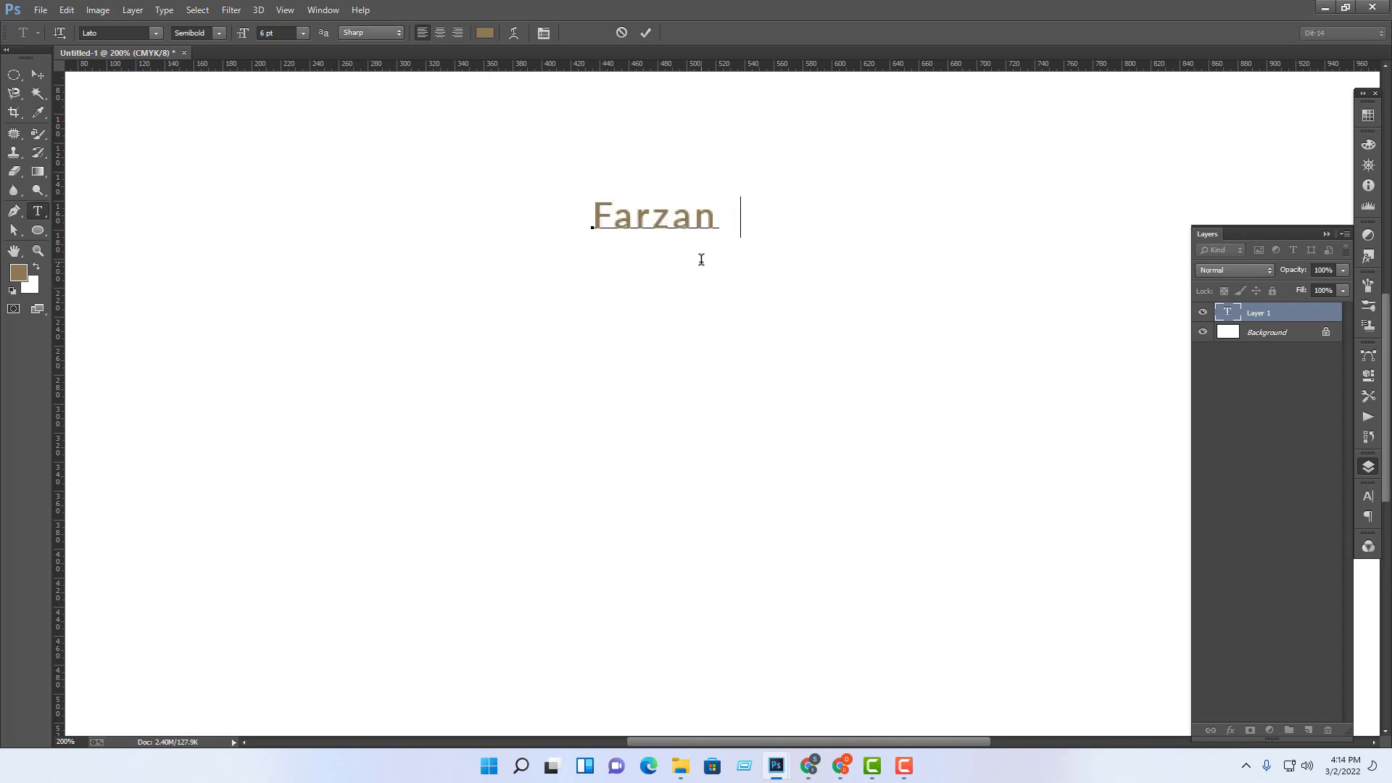
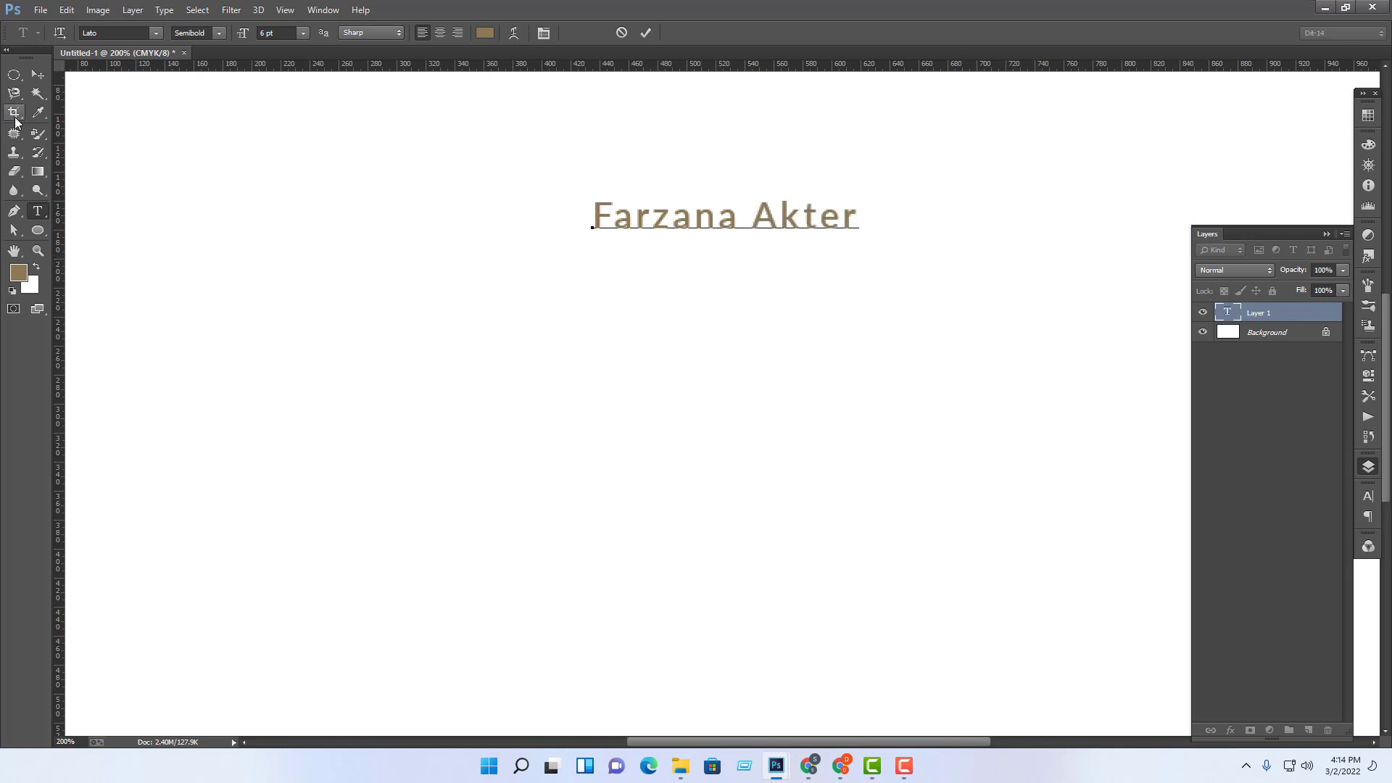
left_click(43, 75)
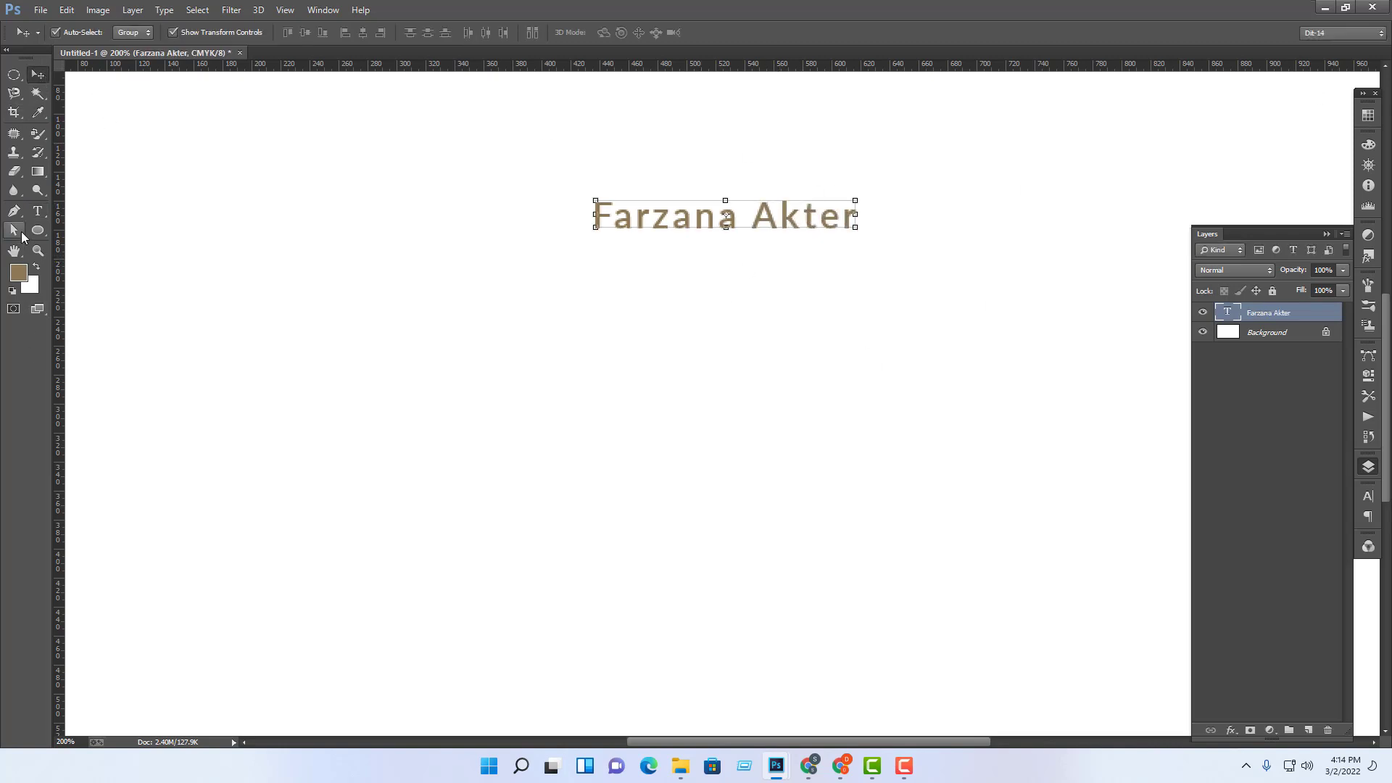
left_click(43, 213)
left_click(275, 34)
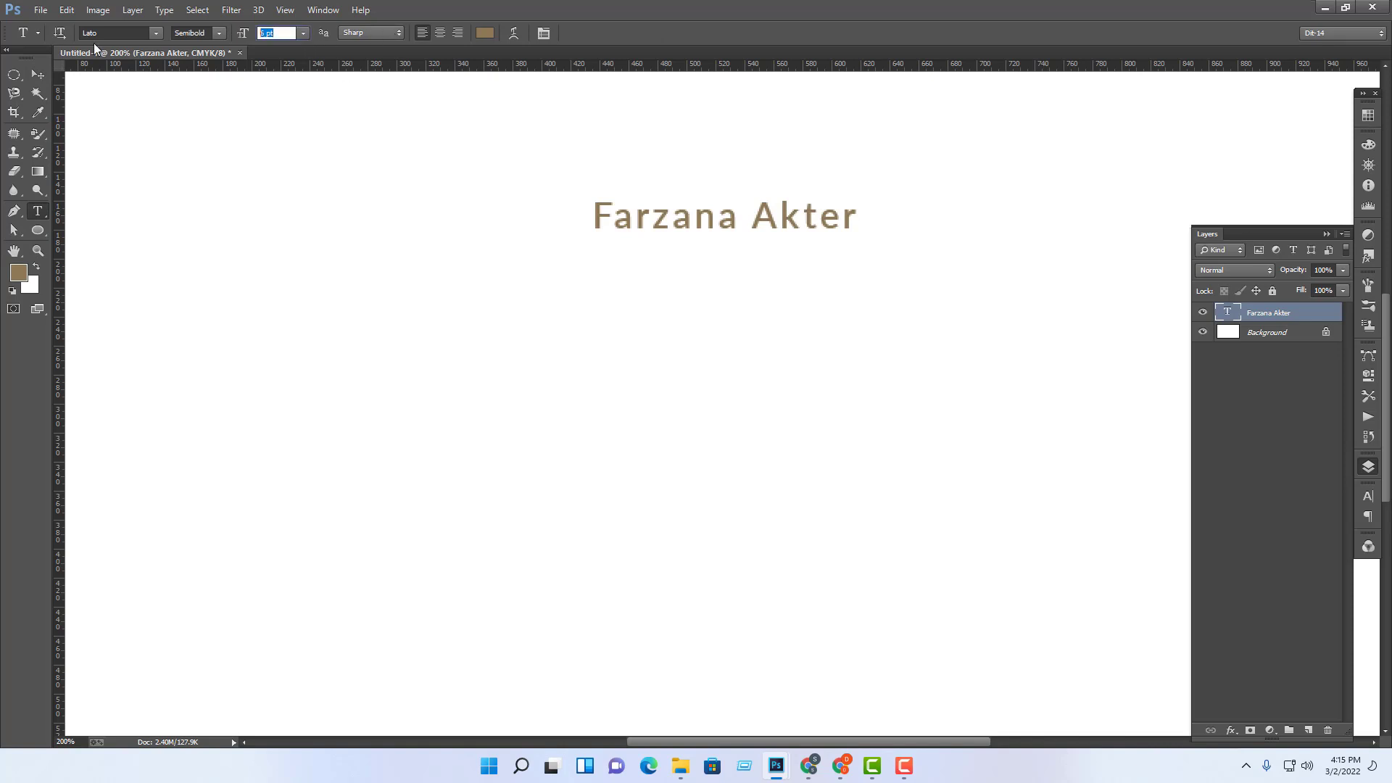
type("12")
key("Return")
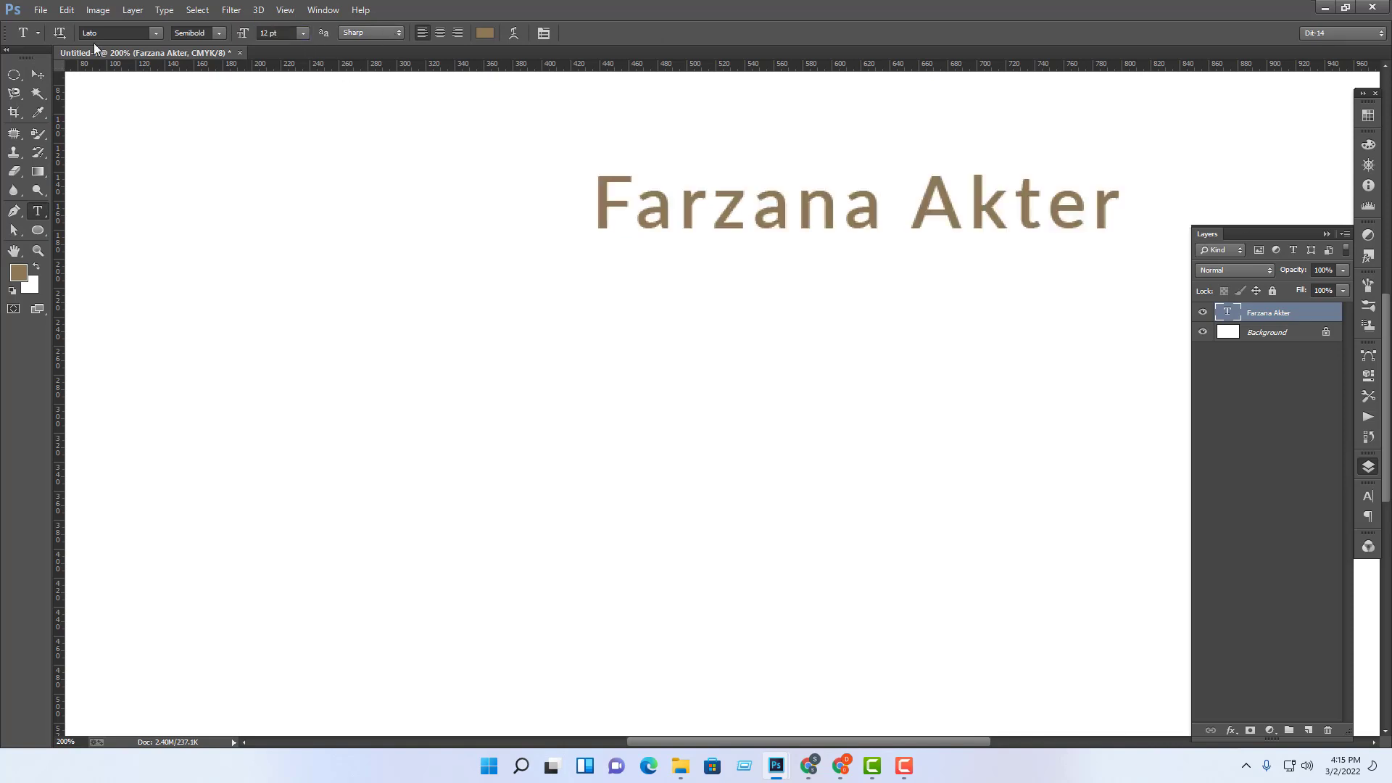
Step: Move the name heading up and to the left with a transform
key("v")
left_click(1016, 227)
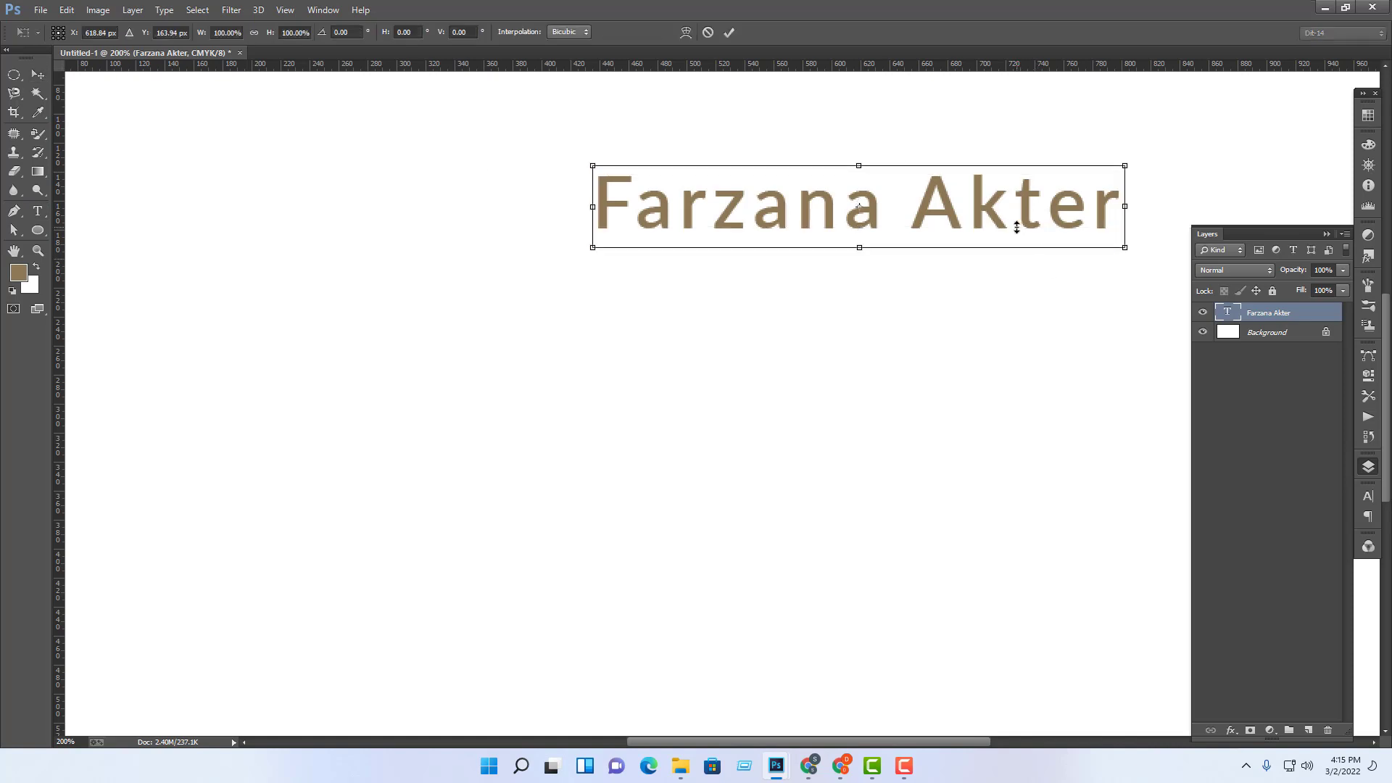
left_click_drag(1035, 222, 929, 227)
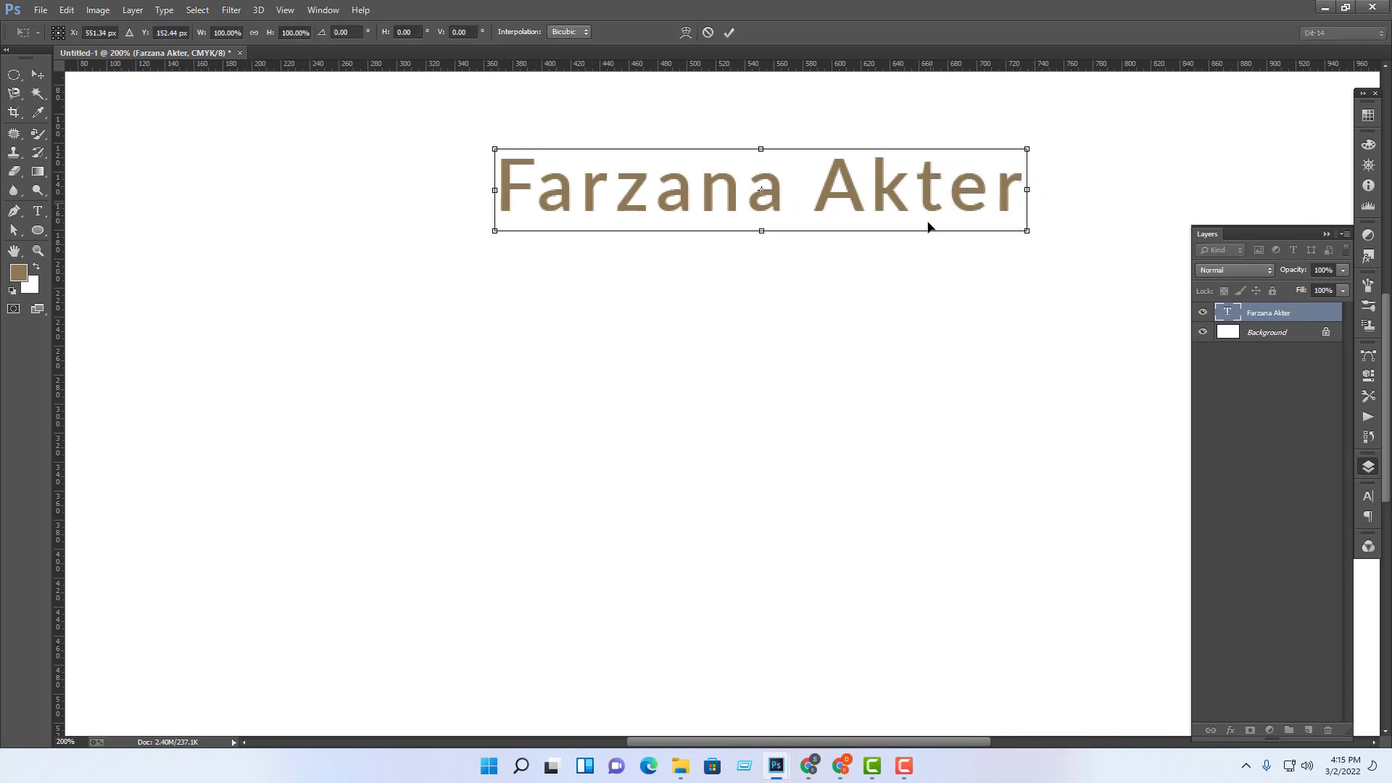
key("Return")
left_click(910, 324)
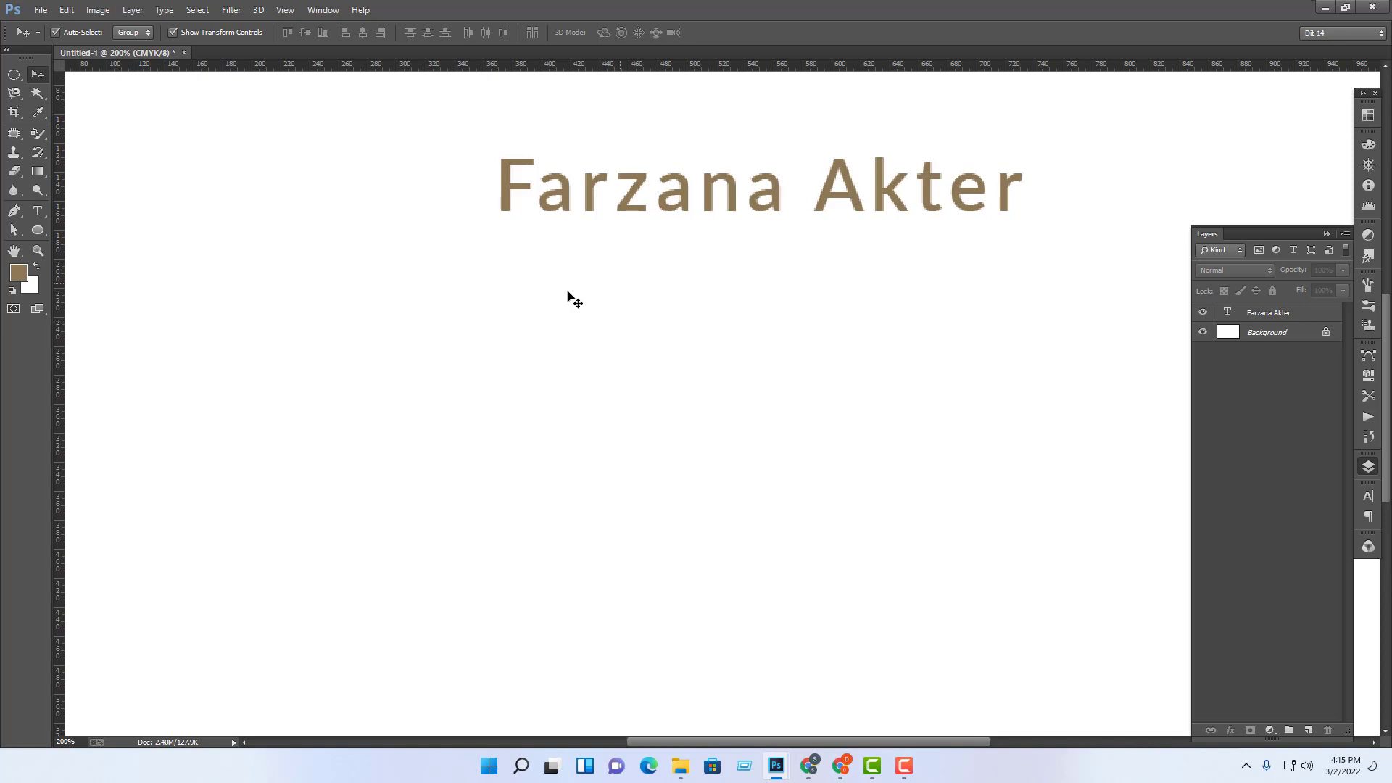
Step: Type a 'Graphics Designer' text line below the name
left_click(38, 210)
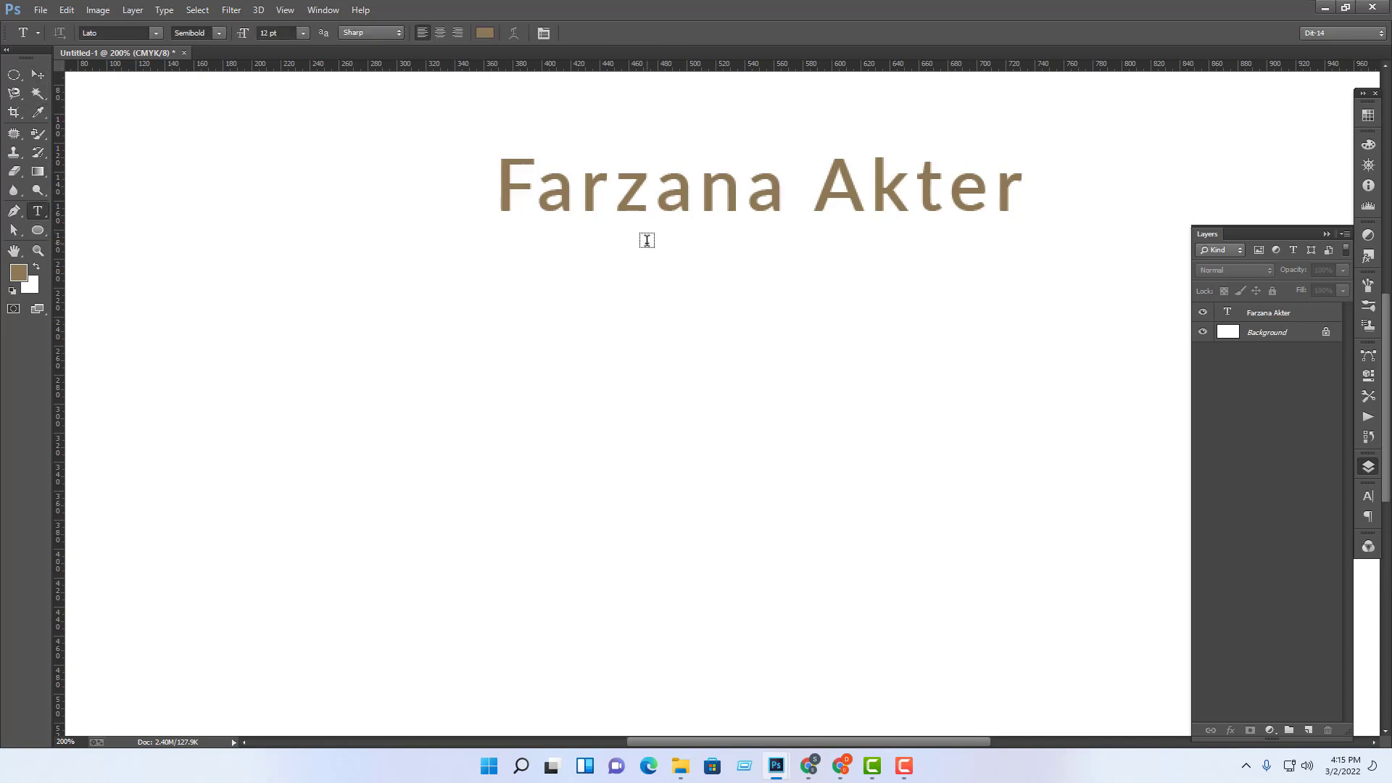
left_click(529, 248)
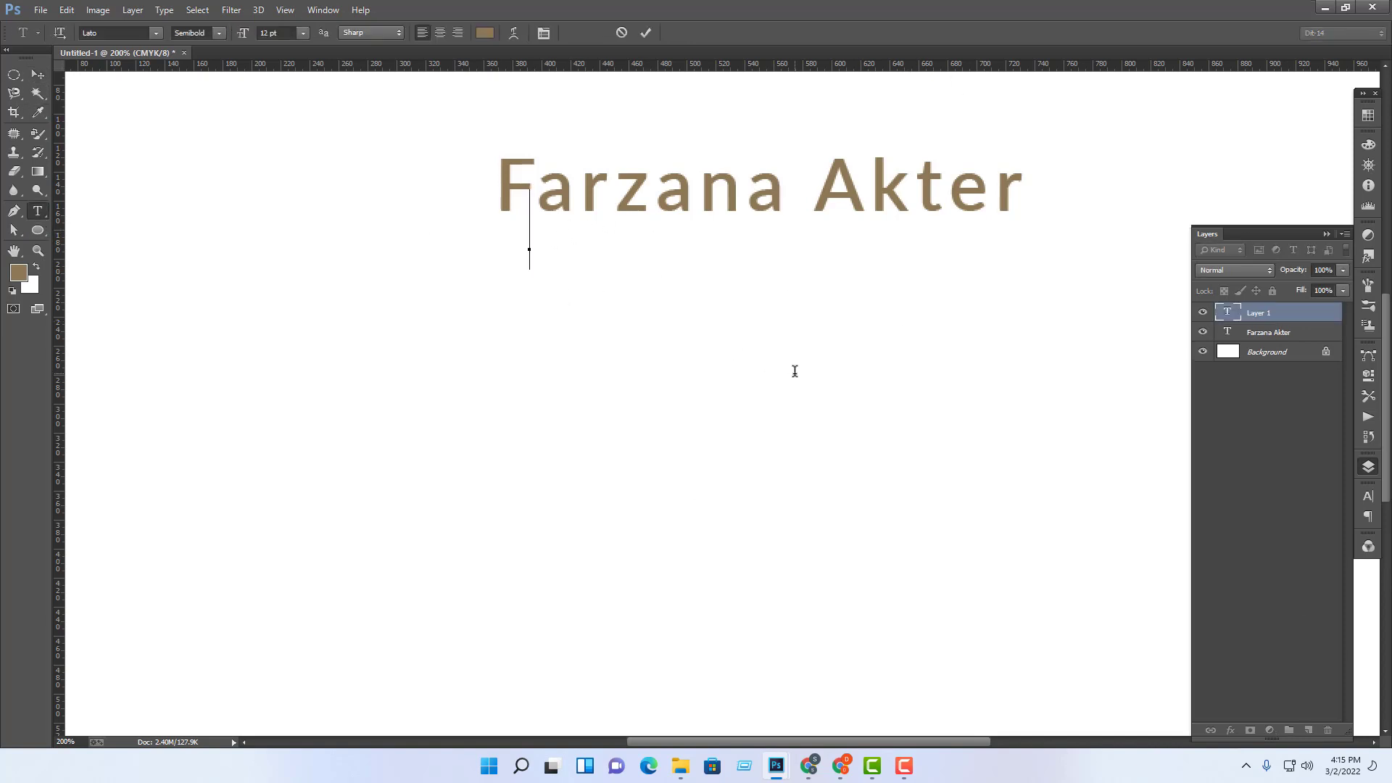
type("Graph")
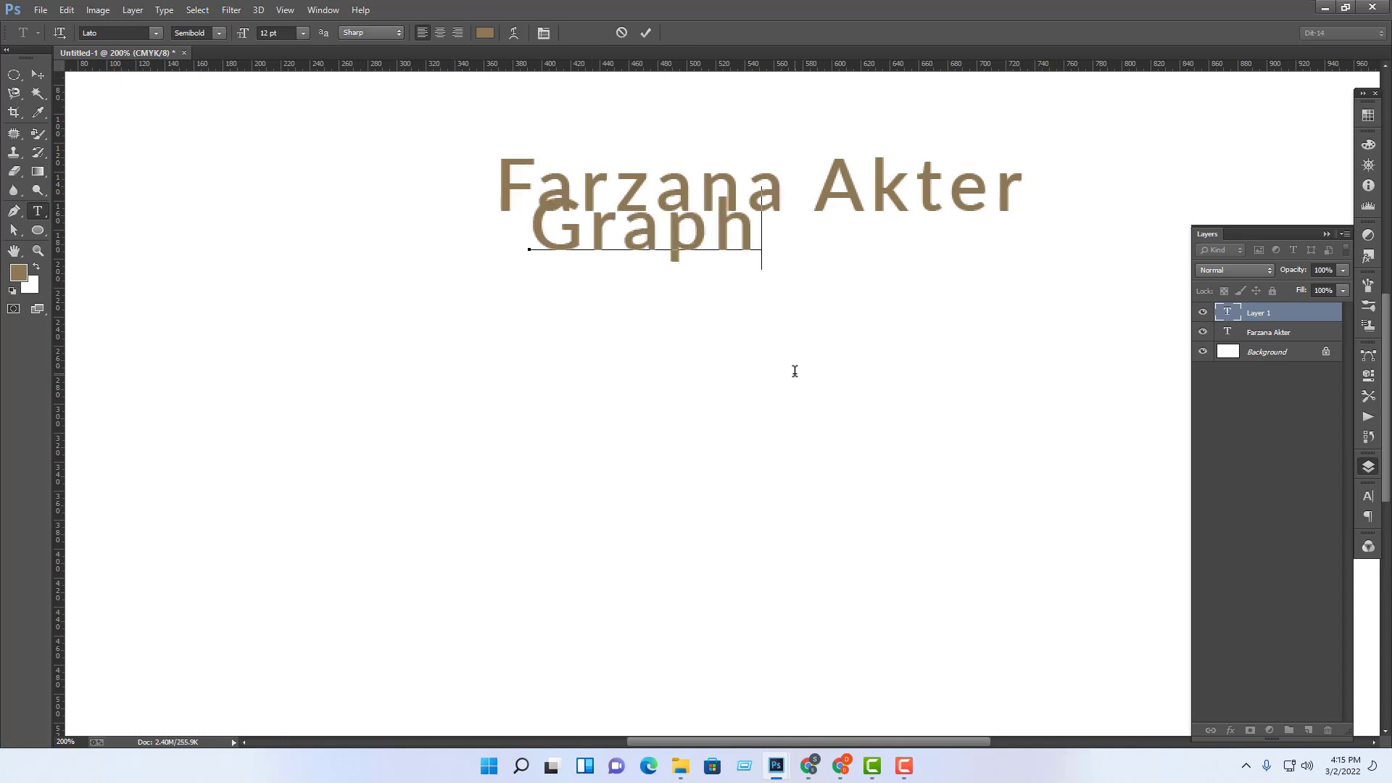
type("ic De")
key("BackSpace")
key("BackSpace")
key("BackSpace")
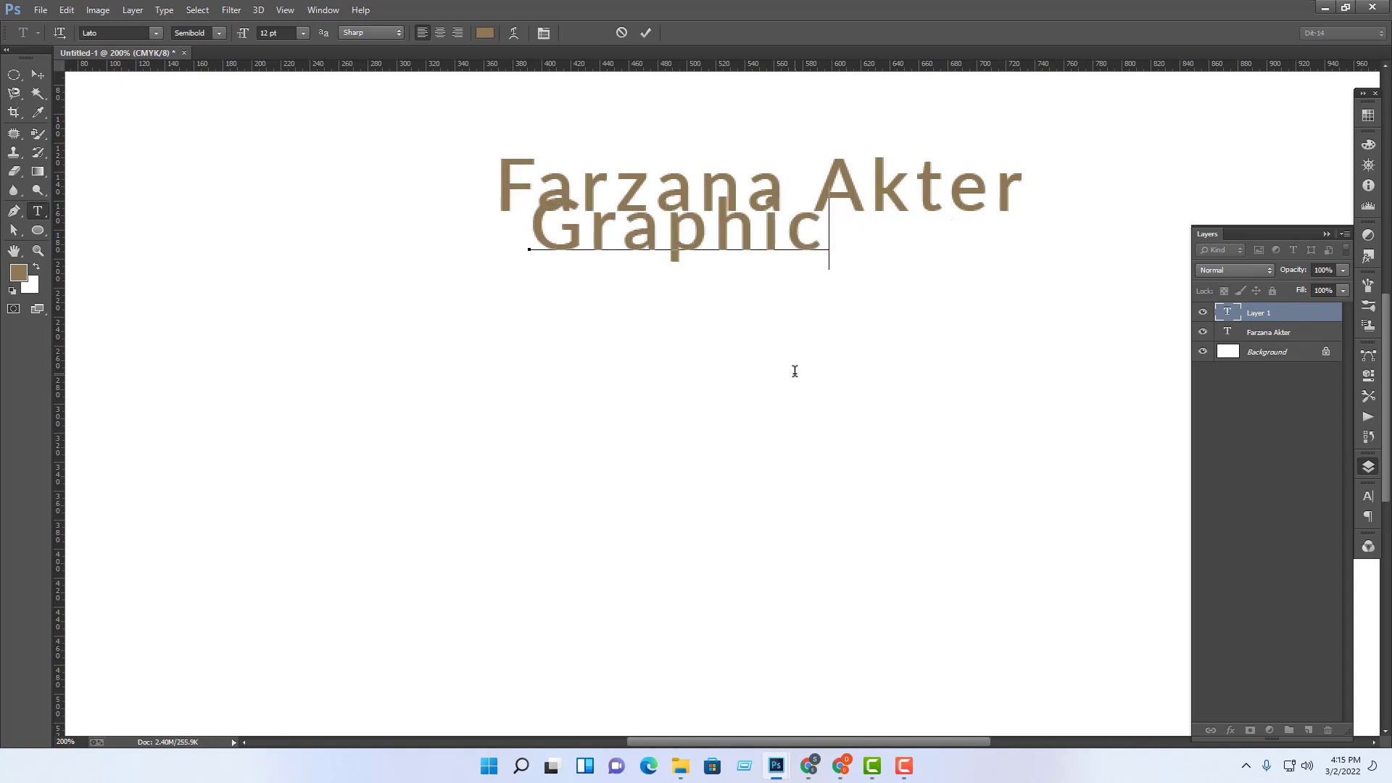
type("s Deign")
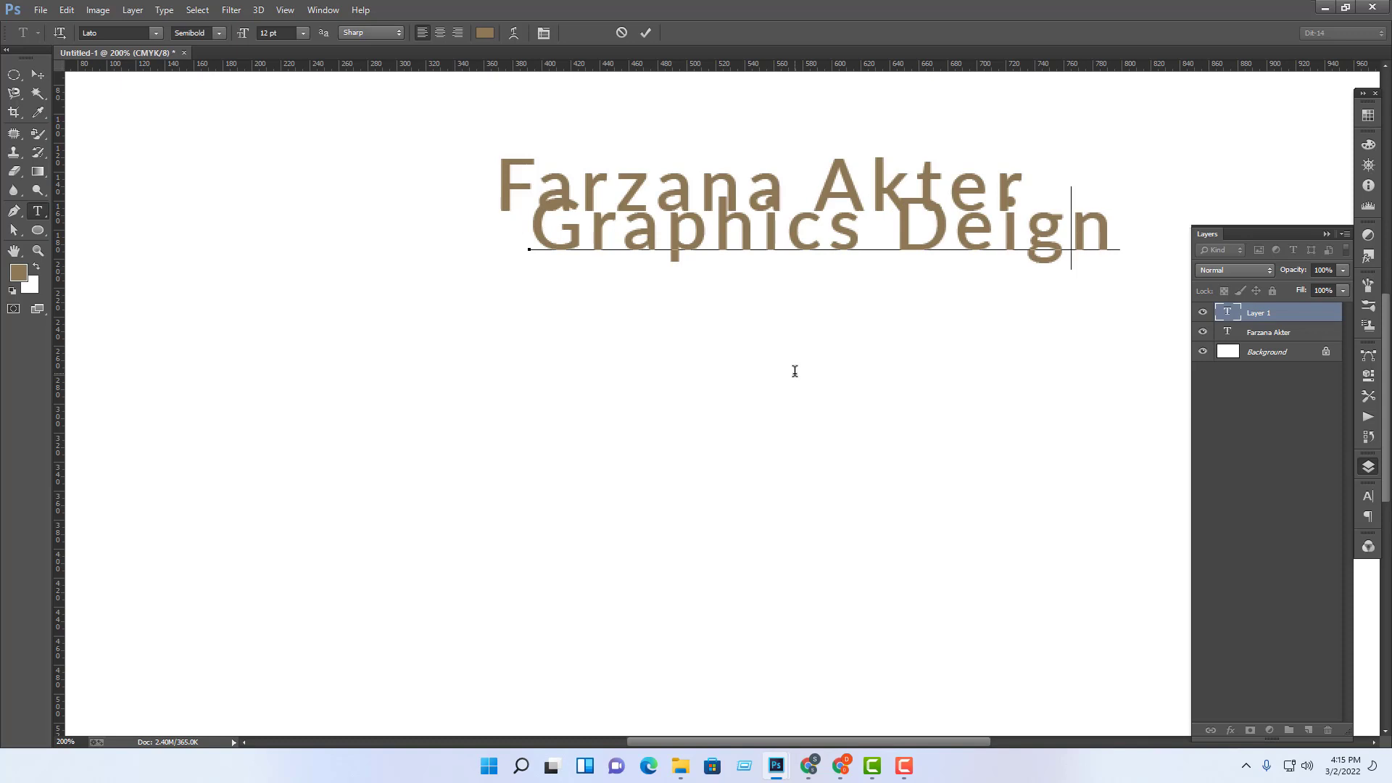
key("BackSpace")
key("BackSpace")
key("BackSpace")
type("si")
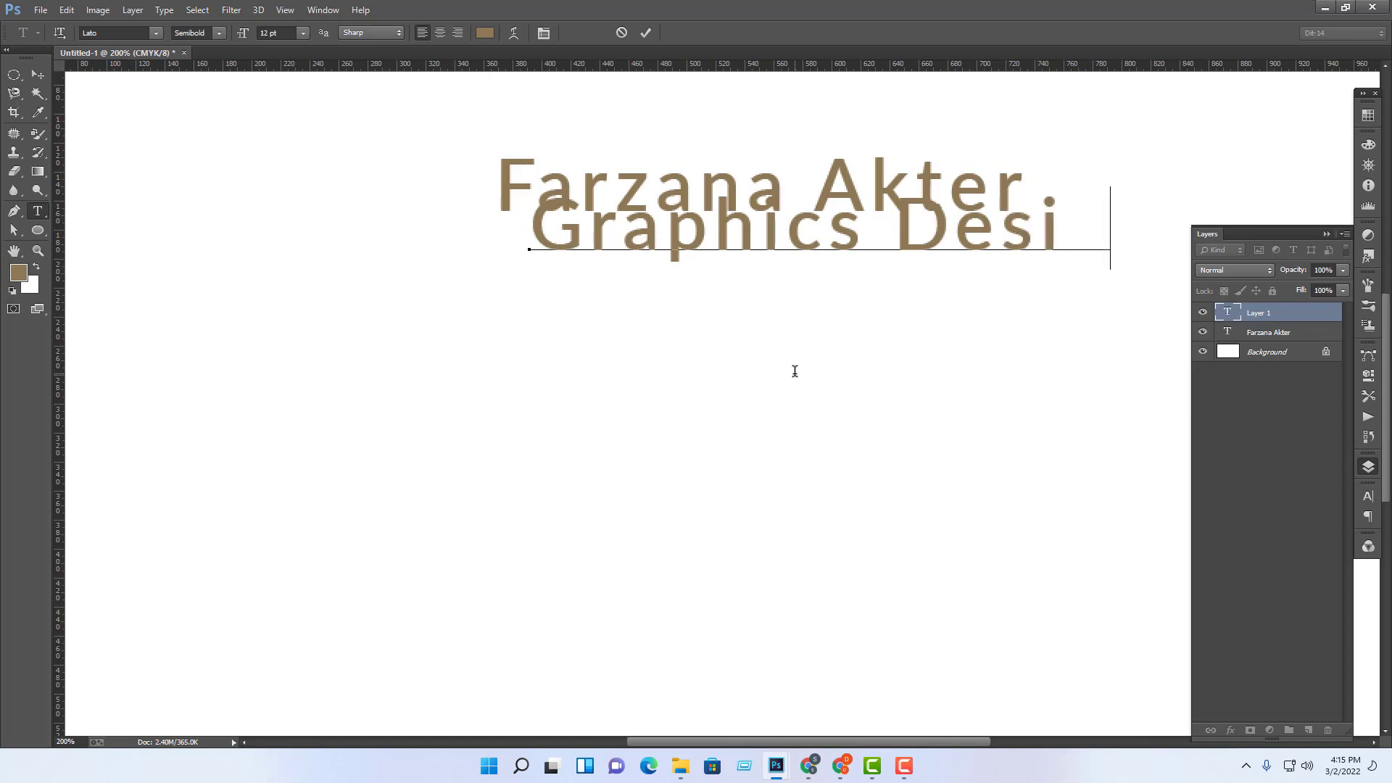
type("gner")
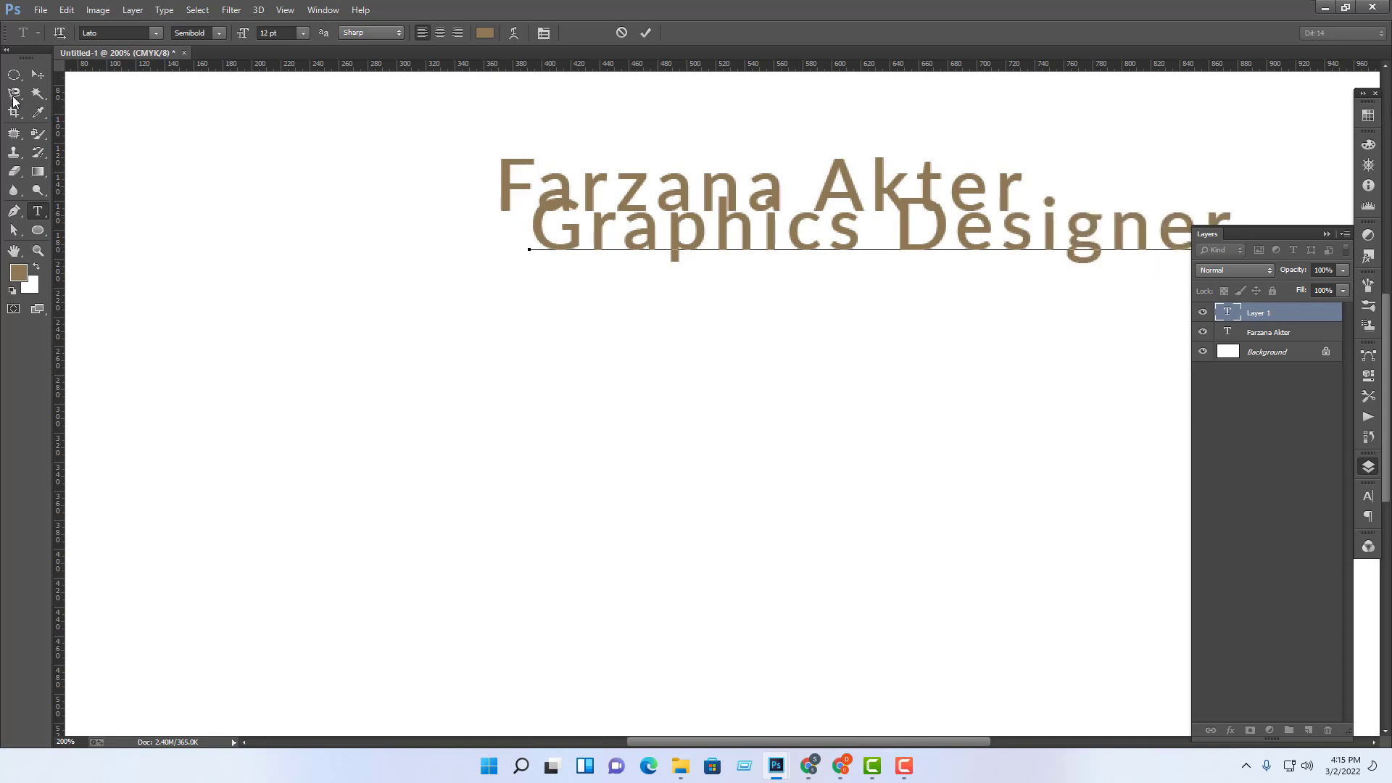
left_click(38, 74)
Step: Set the subtitle to 7 pt and place it centred just under the name
left_click_drag(1044, 239, 777, 263)
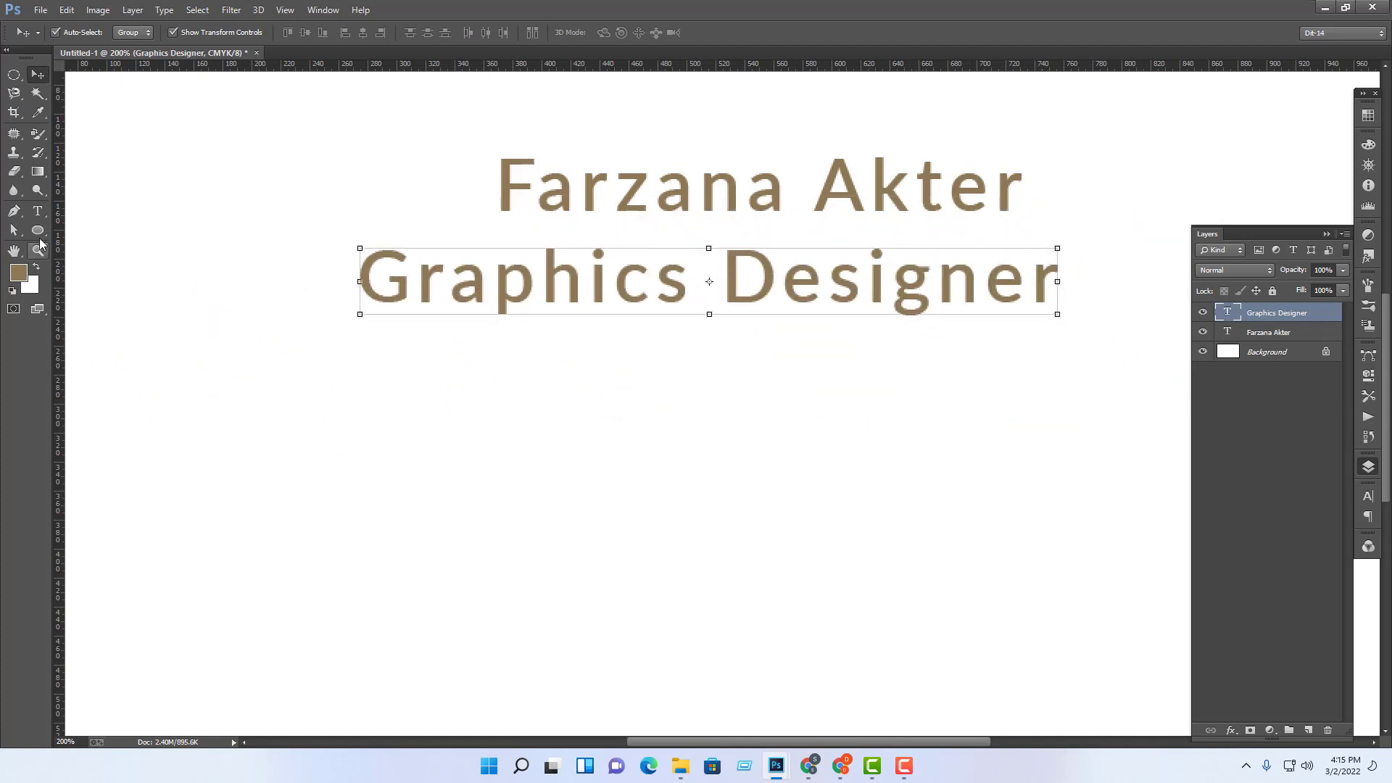
left_click(37, 210)
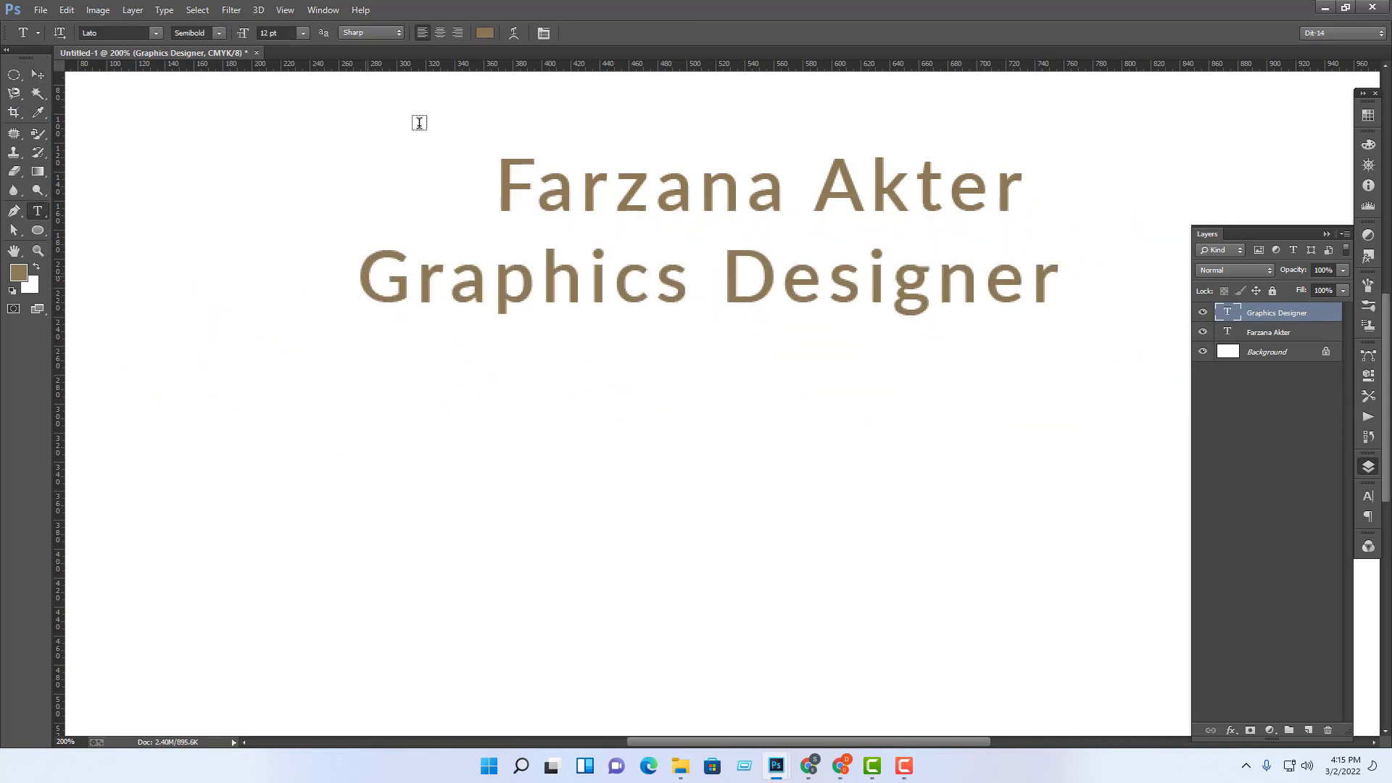
left_click(280, 30)
key("Return")
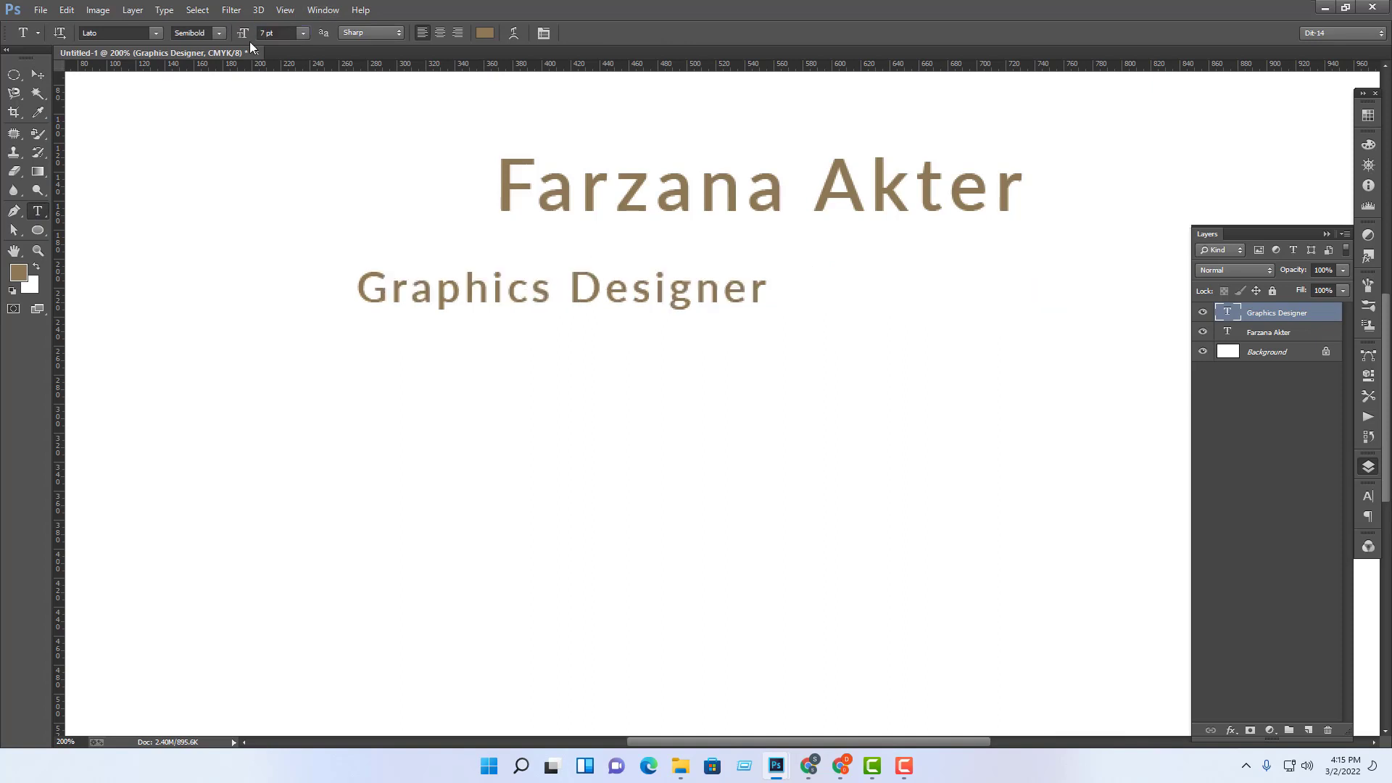
left_click(38, 74)
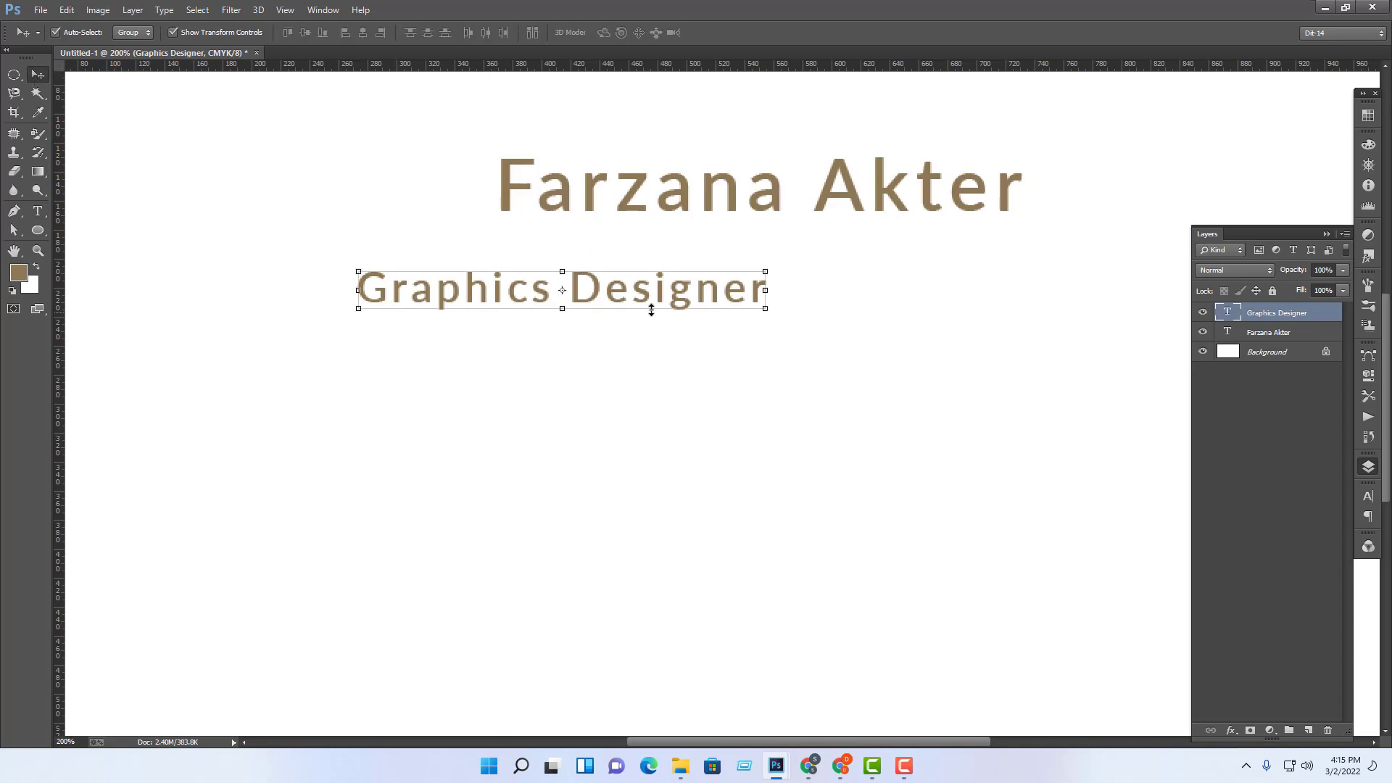
left_click_drag(607, 290, 801, 251)
left_click(1044, 467)
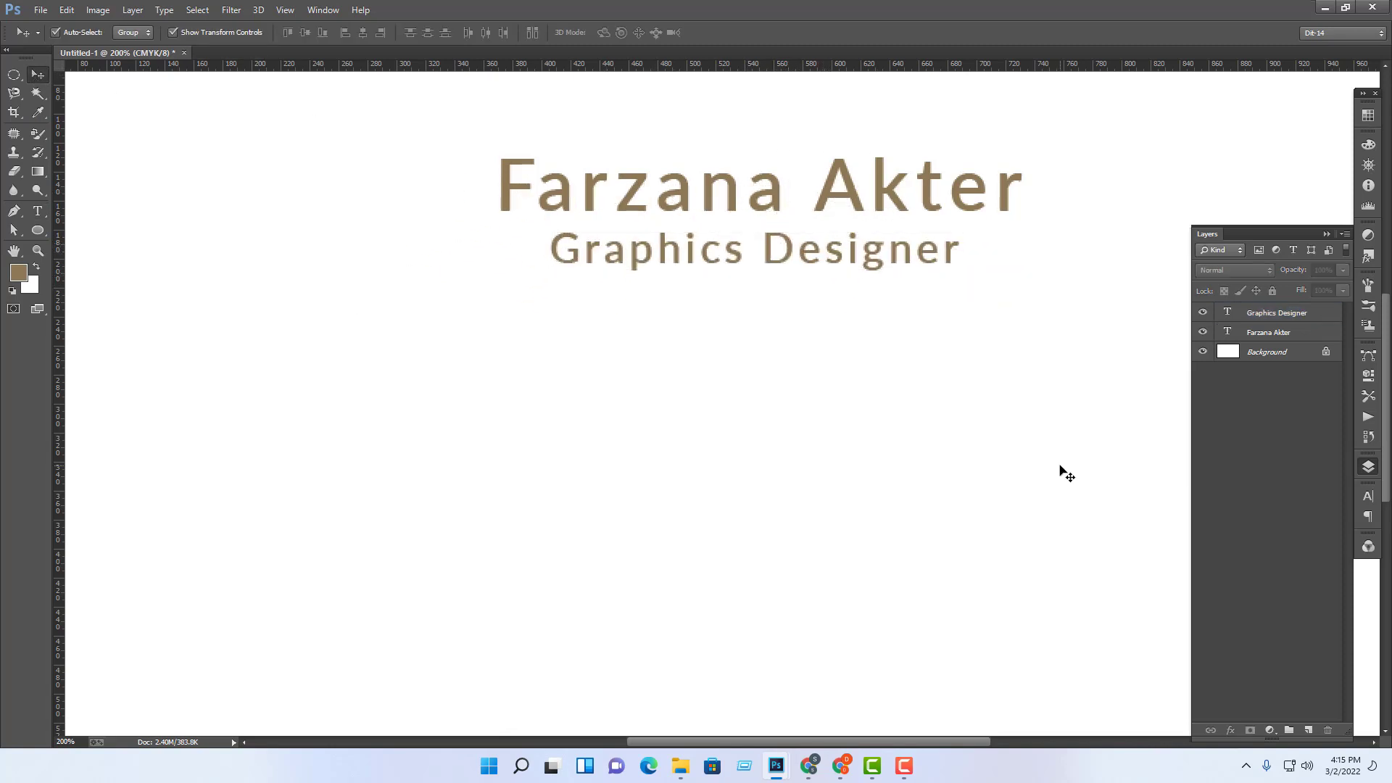
key("ctrl+minus")
key("ctrl+minus")
key("ctrl+minus")
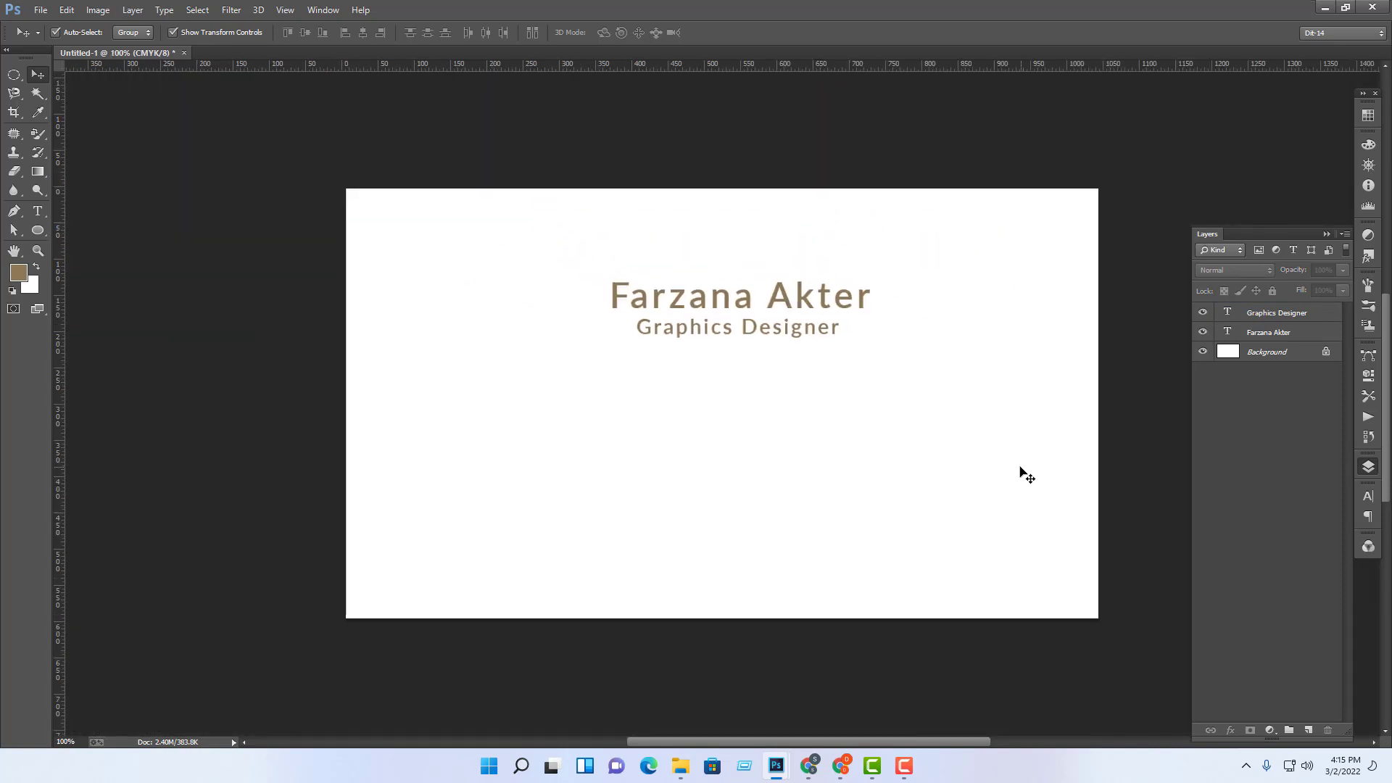
Step: Shift the subtitle right and align the right edges of both text lines
key("ctrl+plus")
key("ctrl+plus")
key("ctrl+plus")
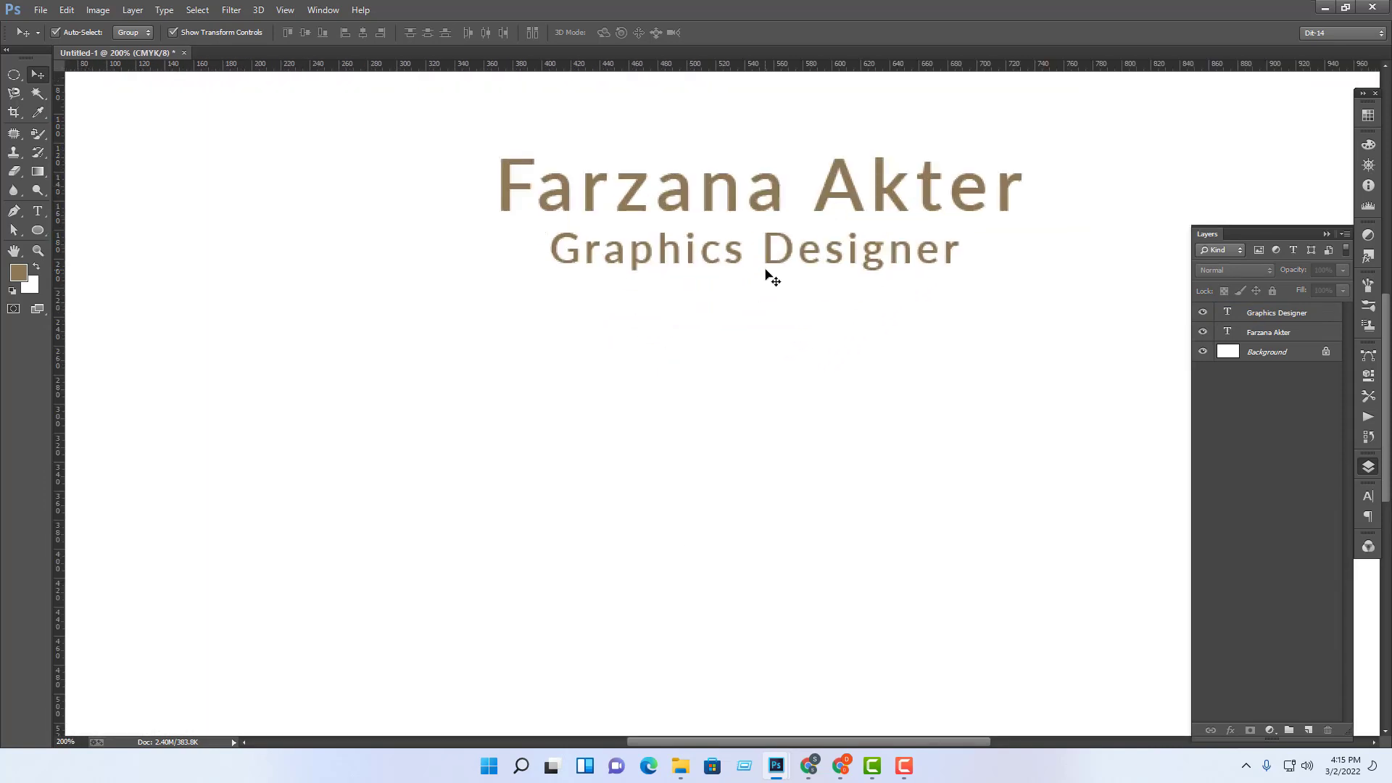
left_click_drag(765, 273, 848, 266)
left_click(919, 395)
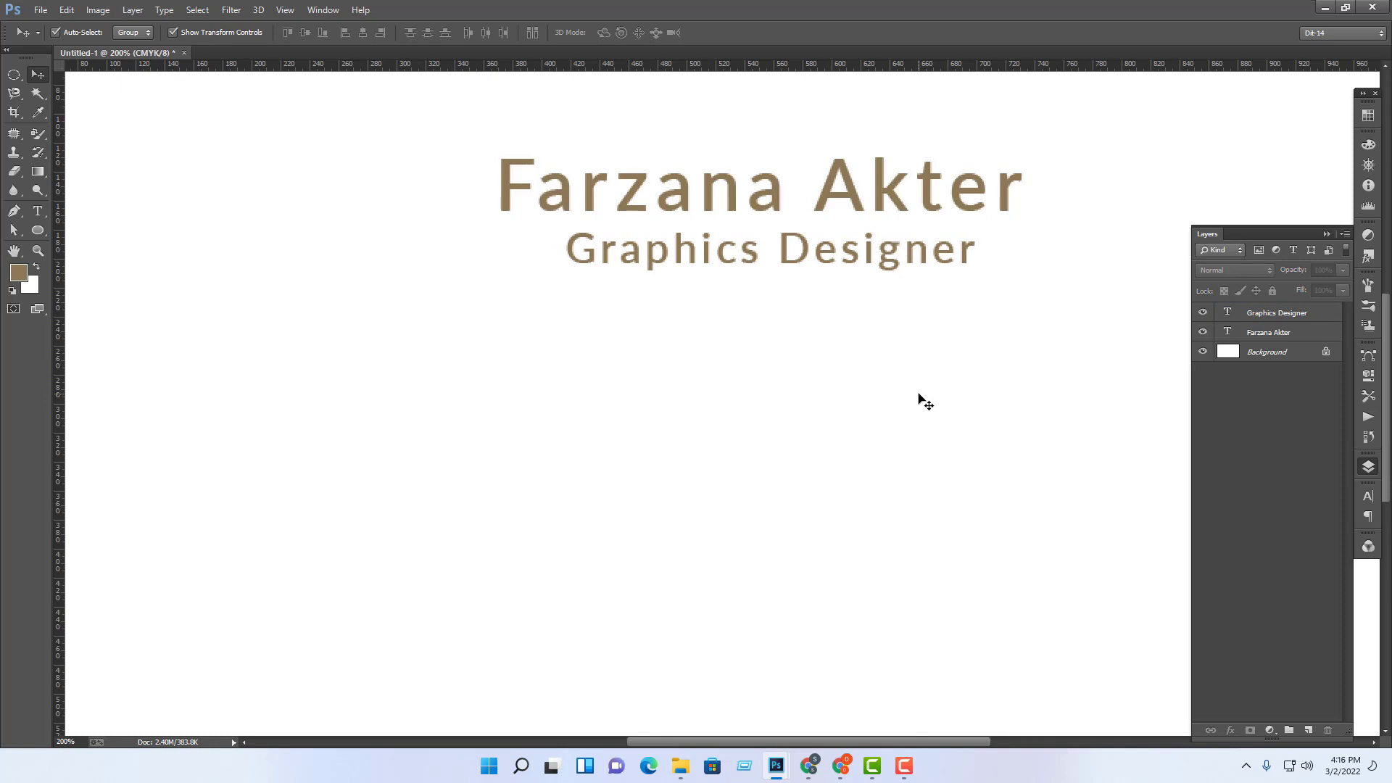
left_click_drag(925, 262, 989, 269)
left_click_drag(1103, 130, 869, 350)
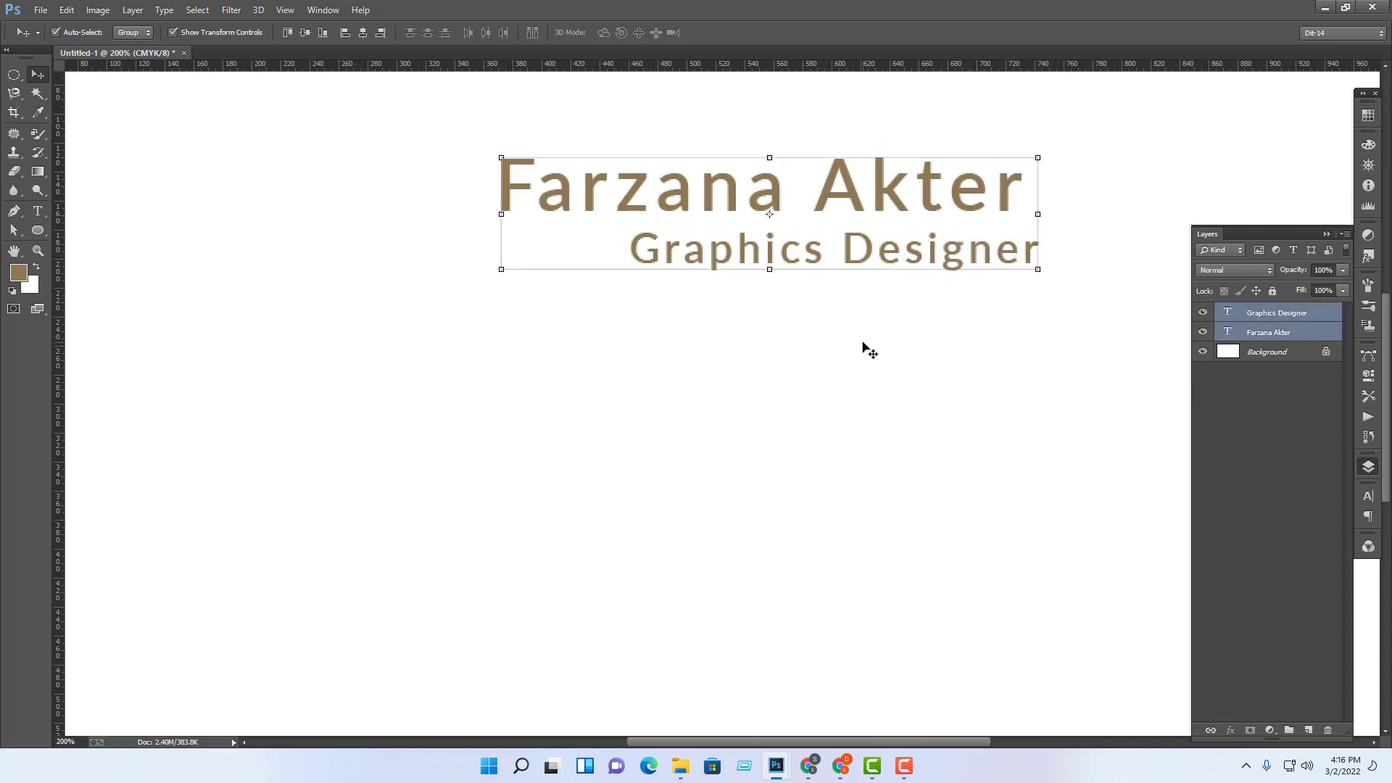
left_click(382, 36)
left_click(1108, 156)
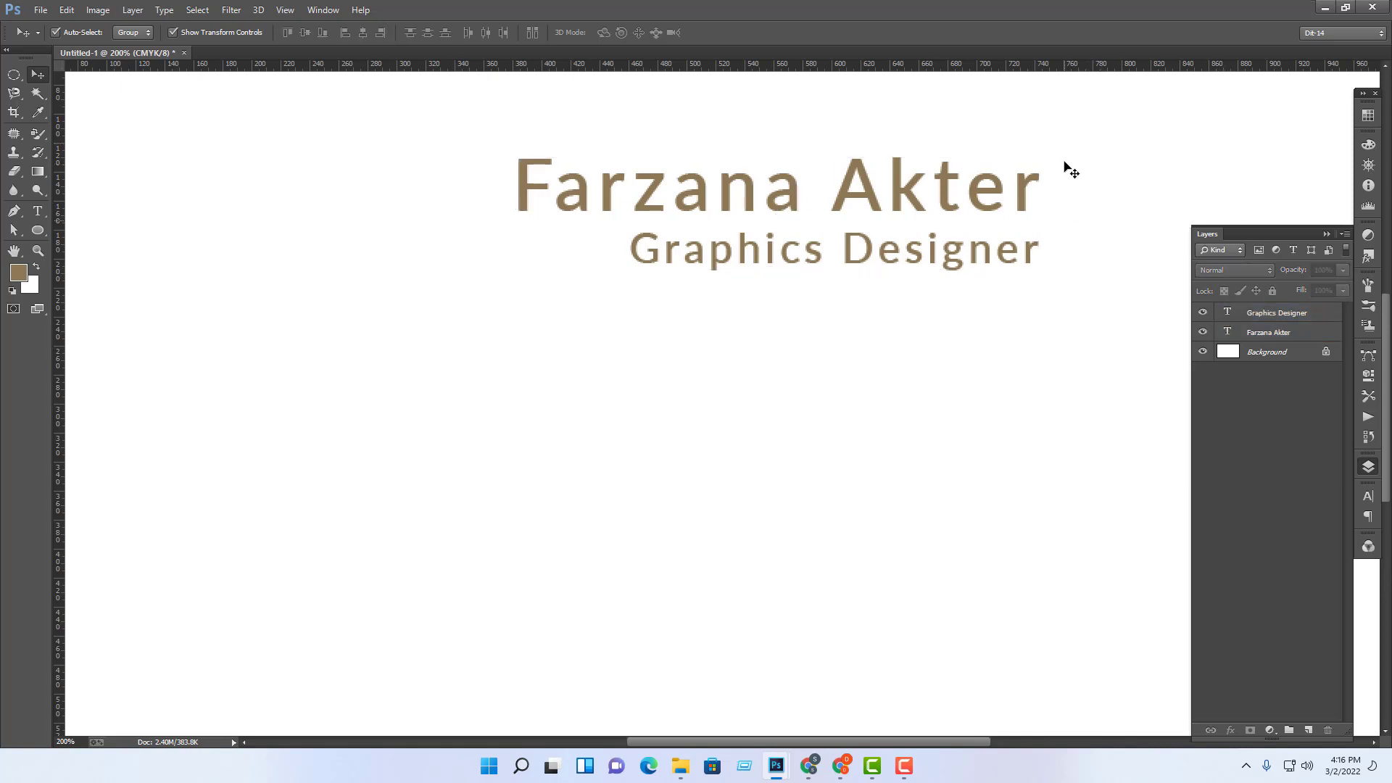
Step: Move the Graphics Designer subtitle up slightly and dismiss the no-layers-selected warning
key("ctrl+plus")
key("ctrl+plus")
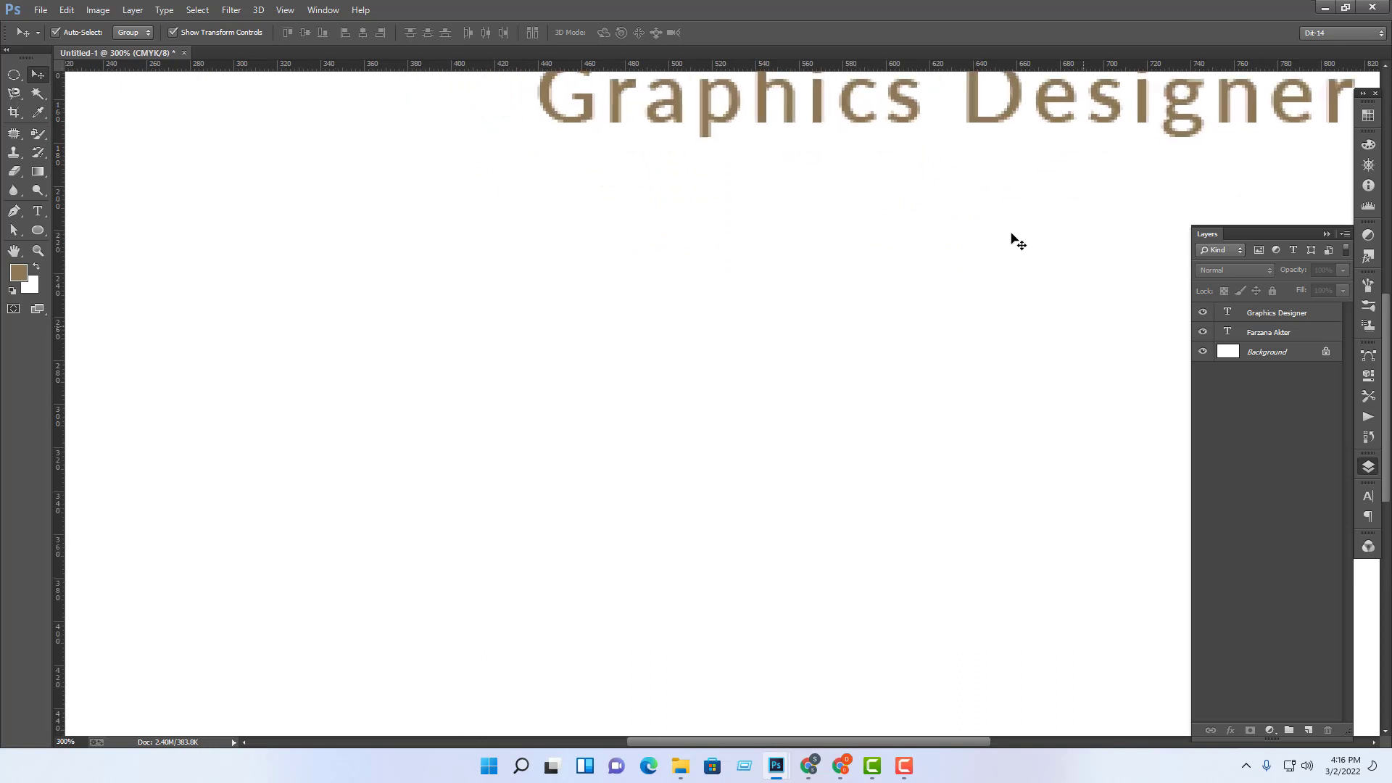
left_click_drag(1050, 162, 893, 360)
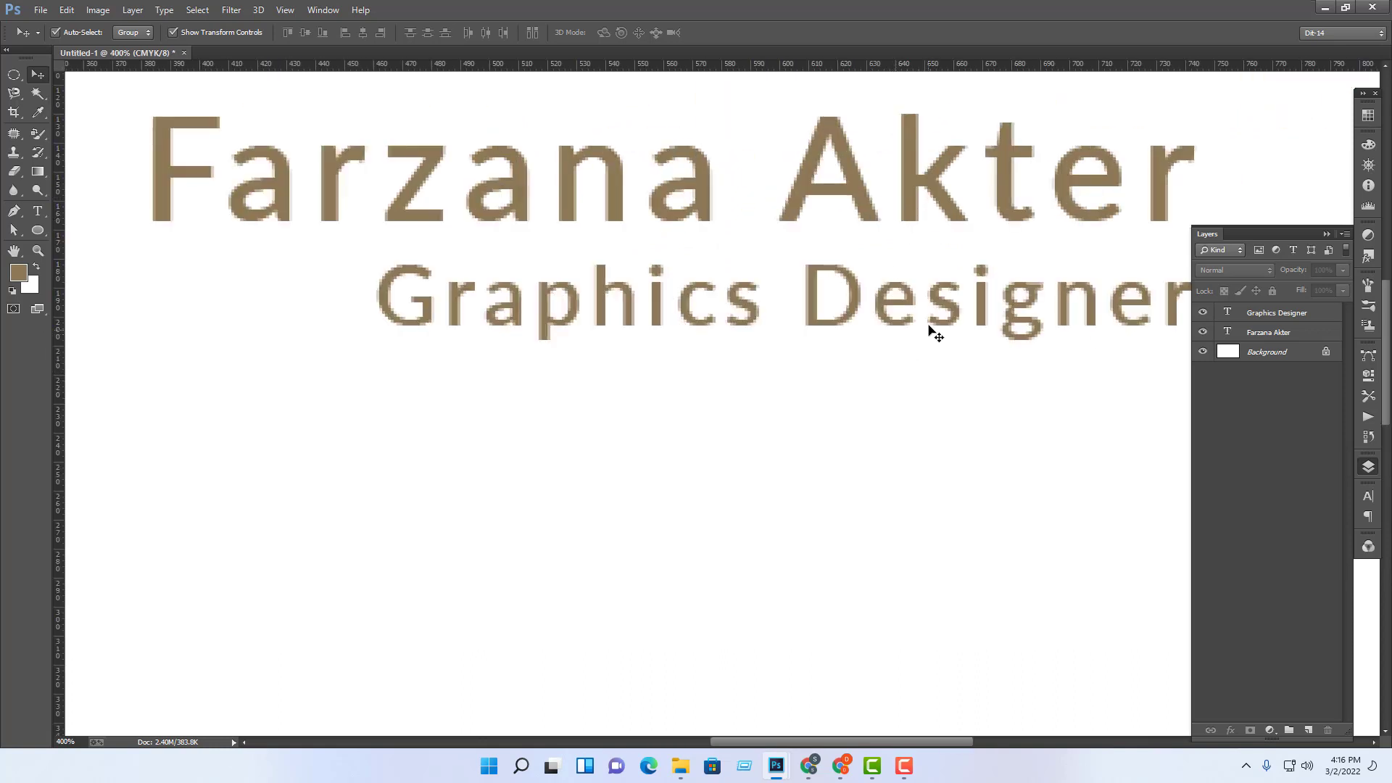
left_click(950, 312)
left_click(1010, 452)
key("ctrl+minus")
left_click_drag(907, 328, 904, 307)
left_click(904, 308)
left_click(691, 283)
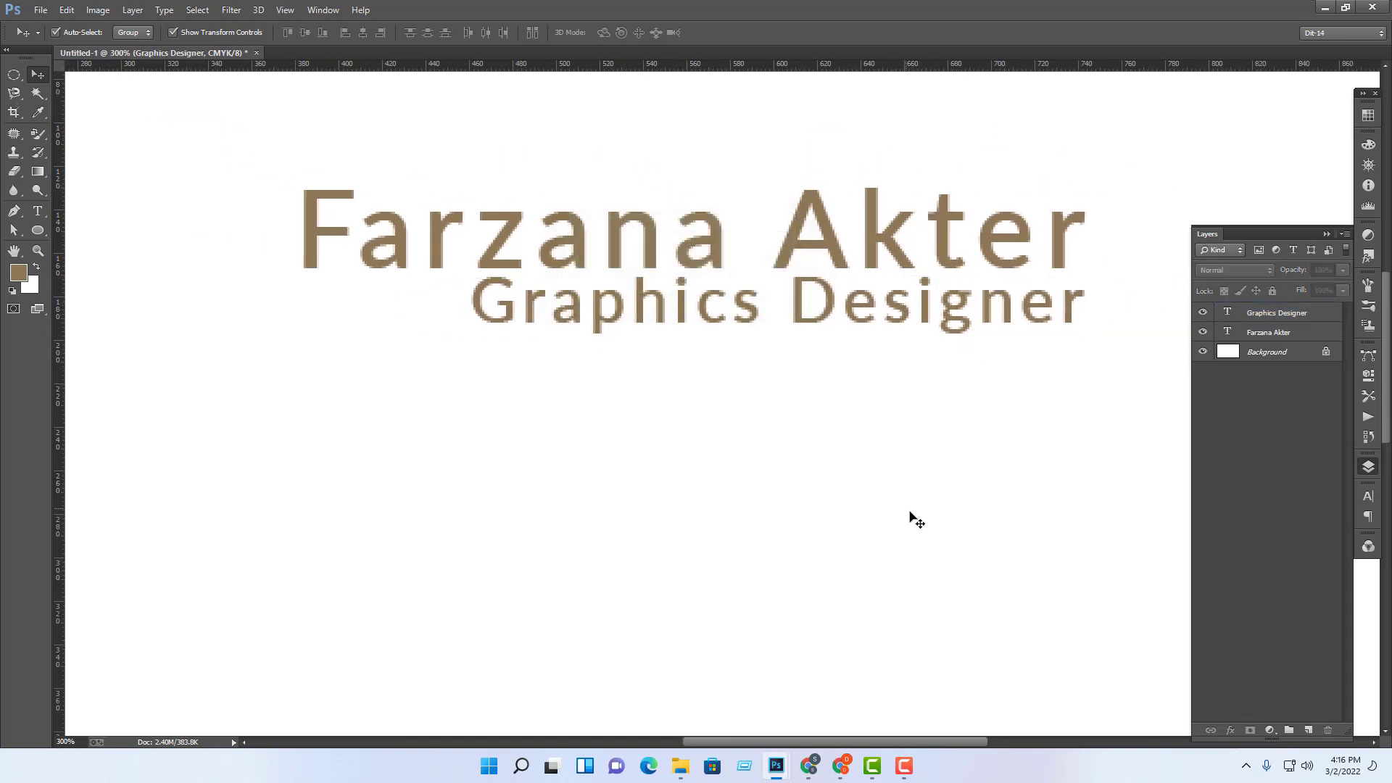
key("ctrl+minus")
key("ctrl+minus")
key("ctrl+minus")
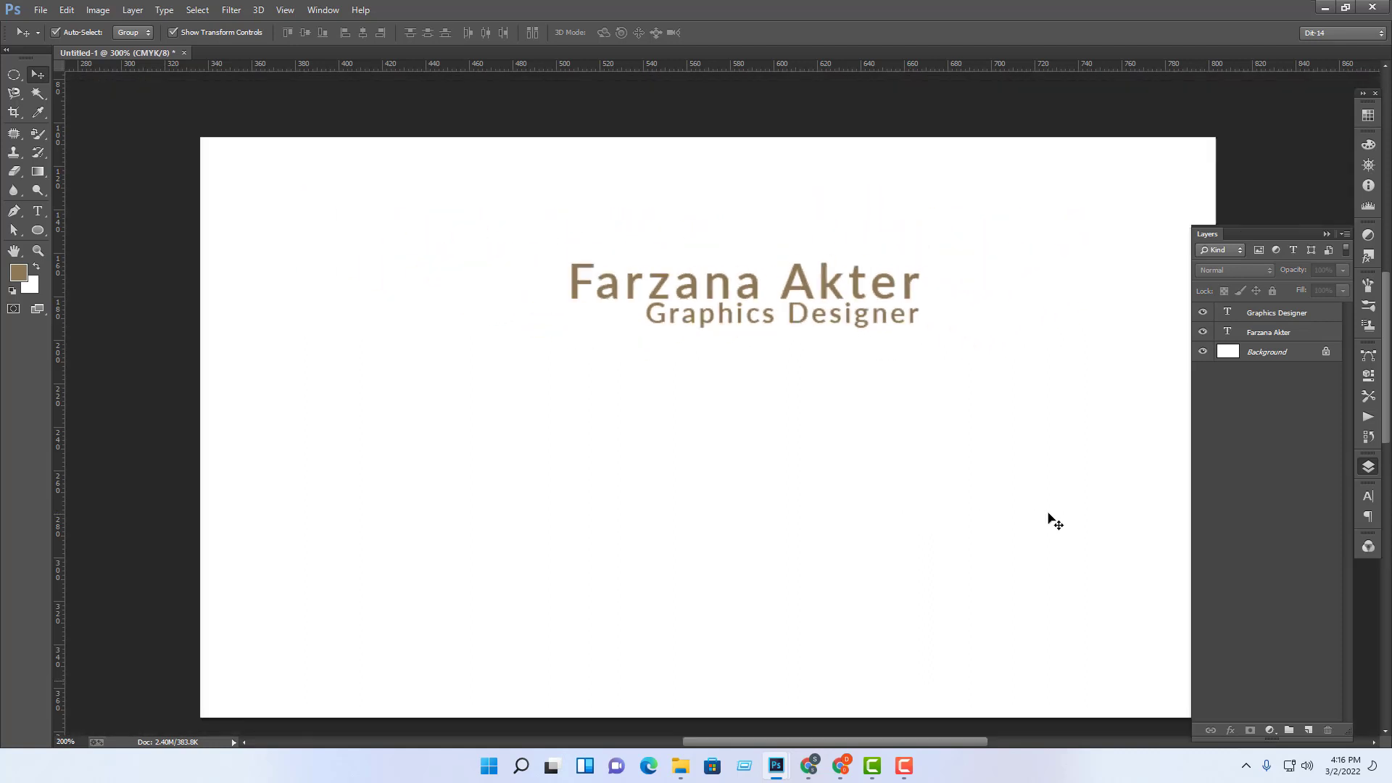
key("ctrl+plus")
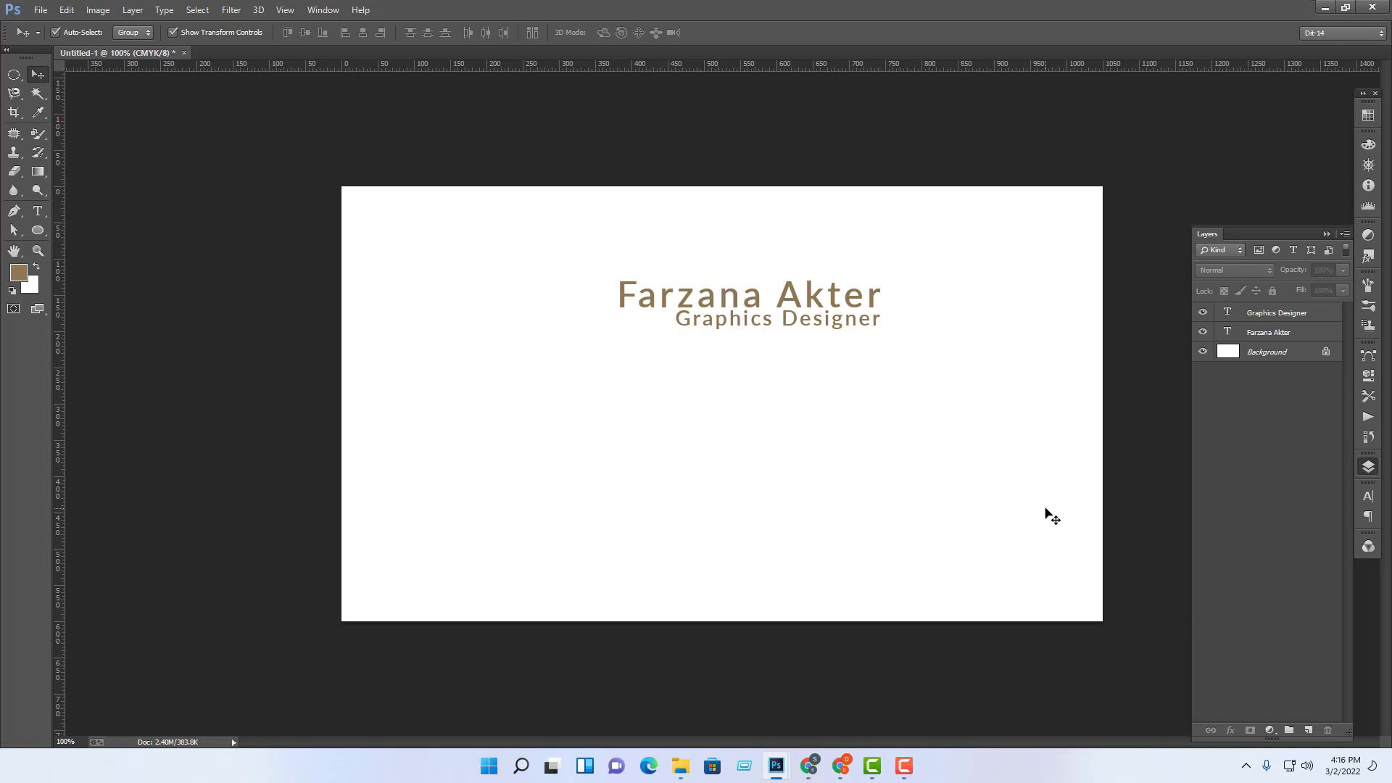
key("ctrl+plus")
key("ctrl+minus")
Step: Nudge the subtitle down a few pixels with Shift+Down and Down, checking at 100%
left_click(817, 320)
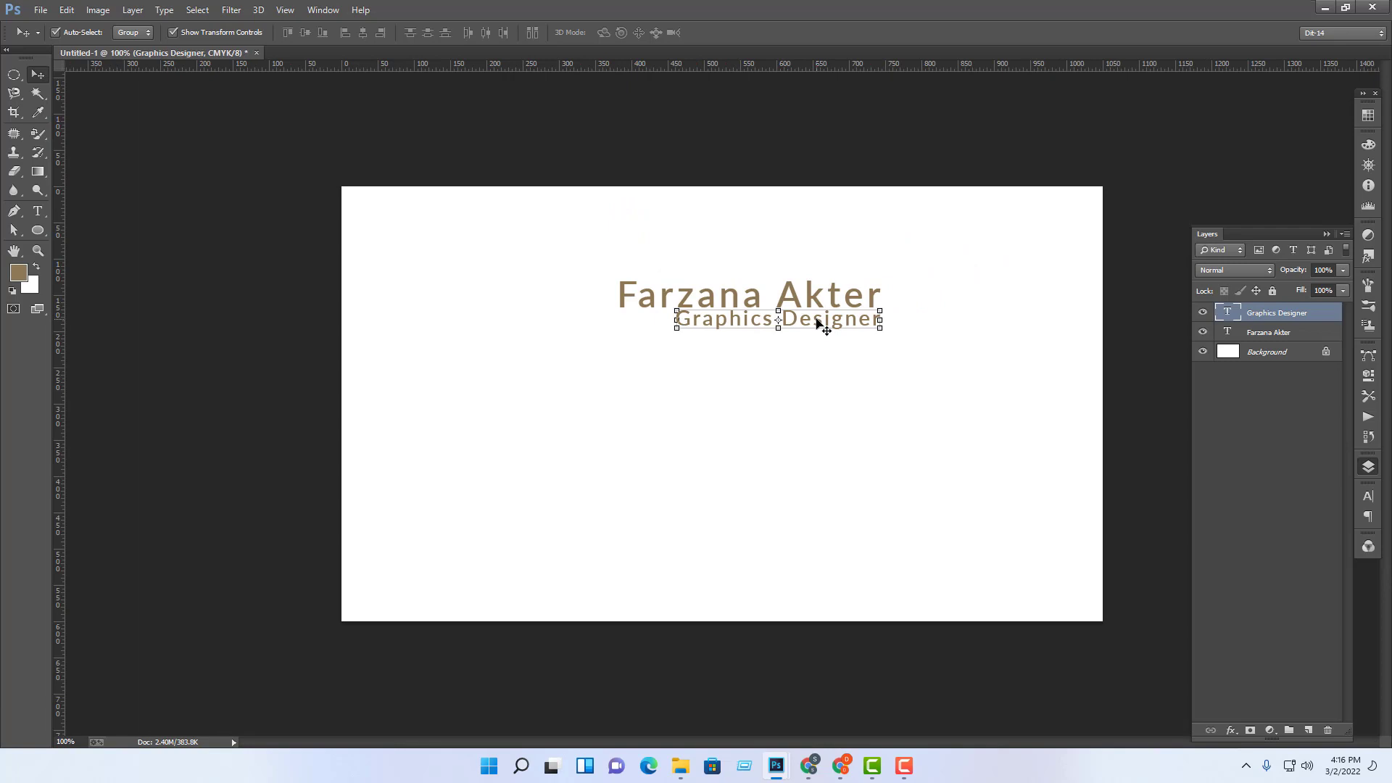
key("shift+Down")
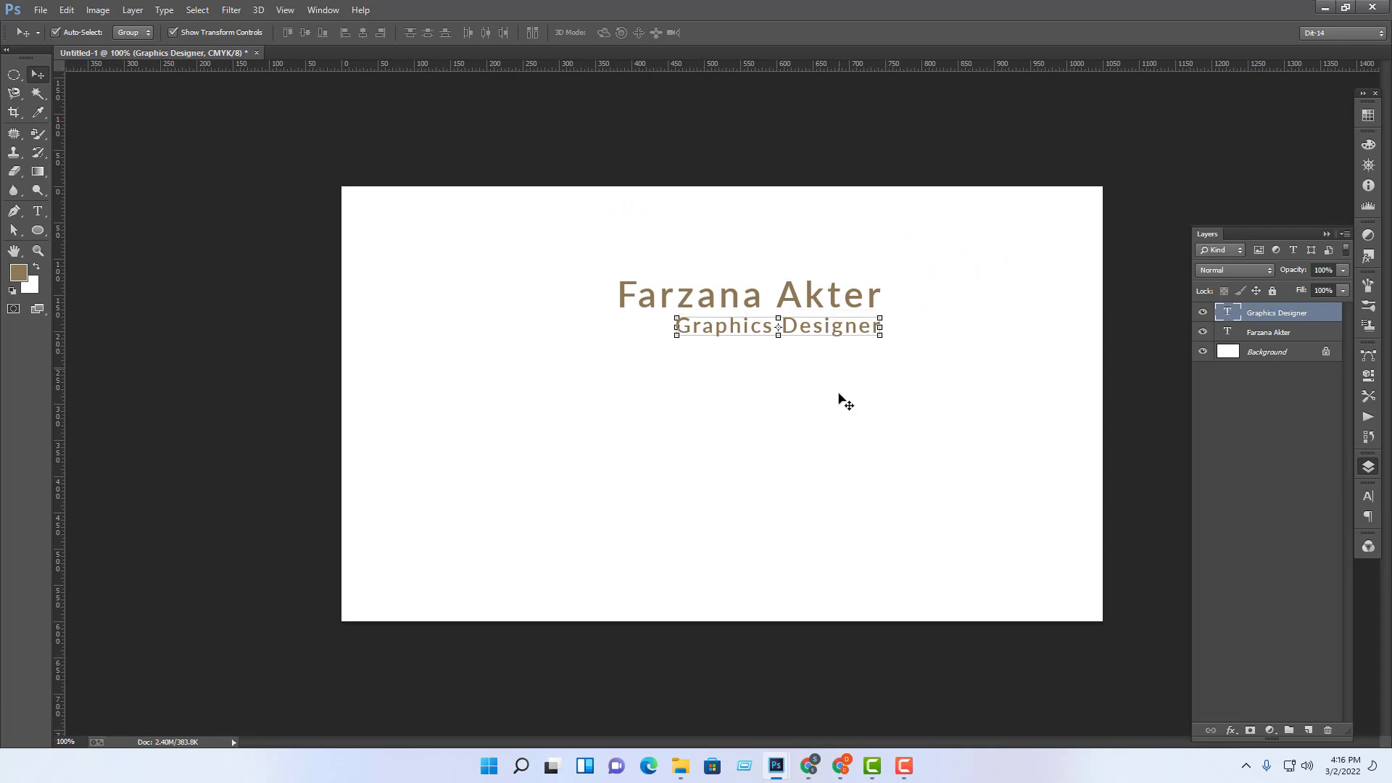
left_click(1189, 451)
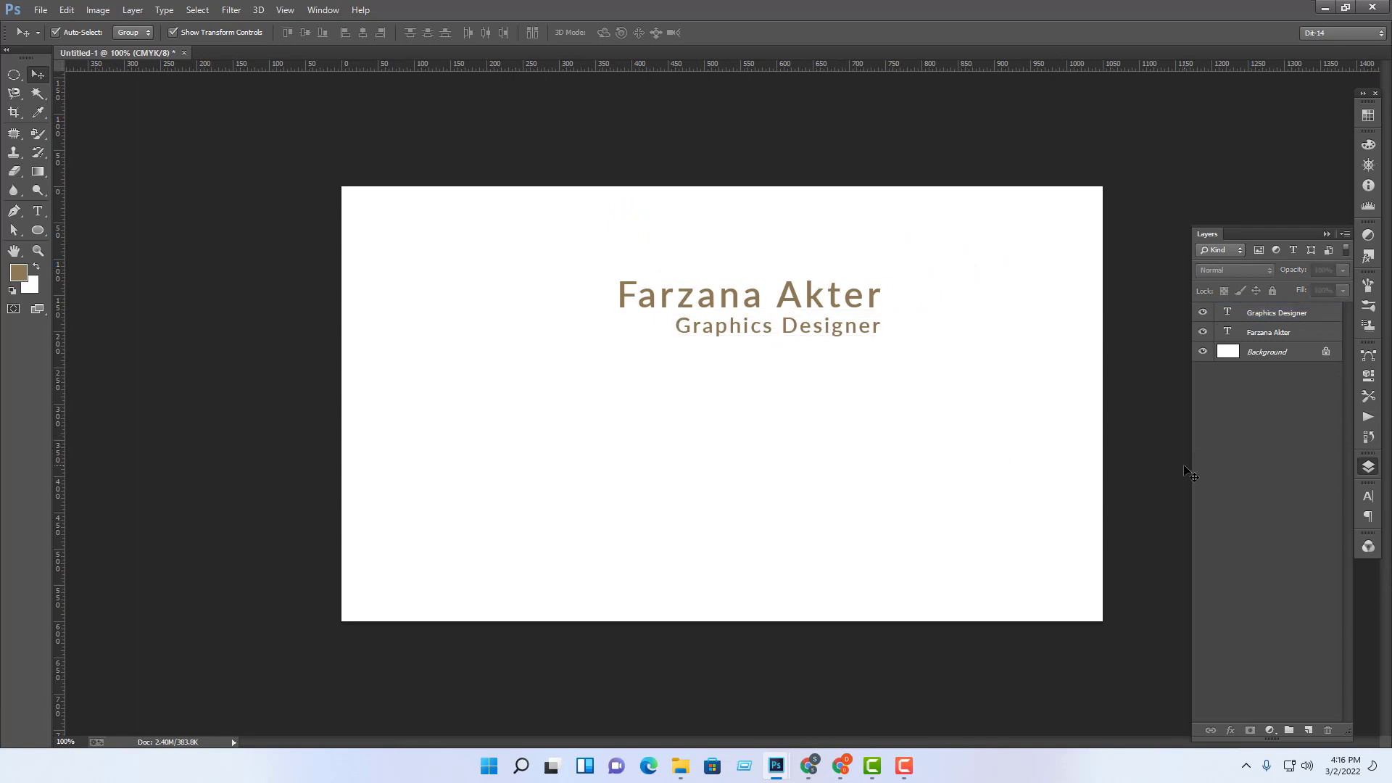
left_click(834, 335)
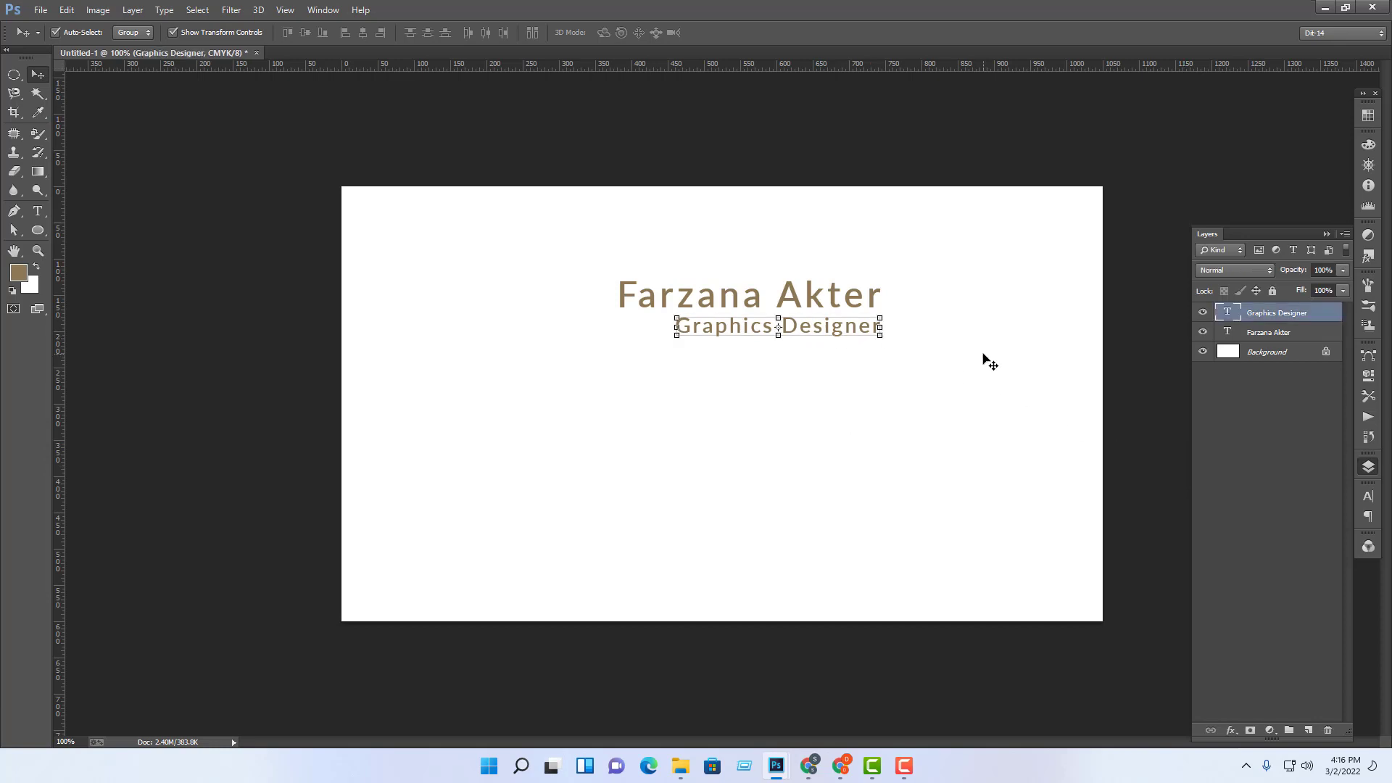
key("Down")
key("Down")
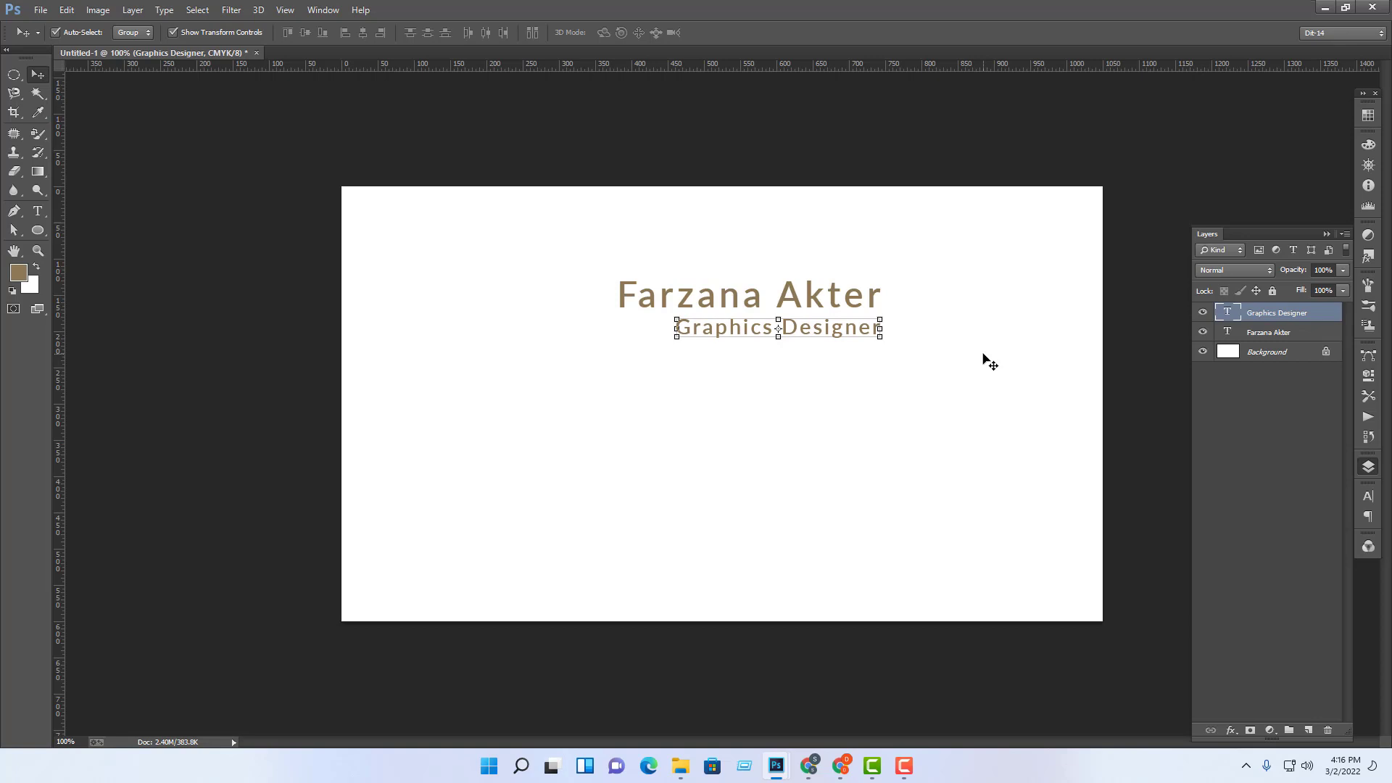
left_click(990, 363)
key("ctrl+minus")
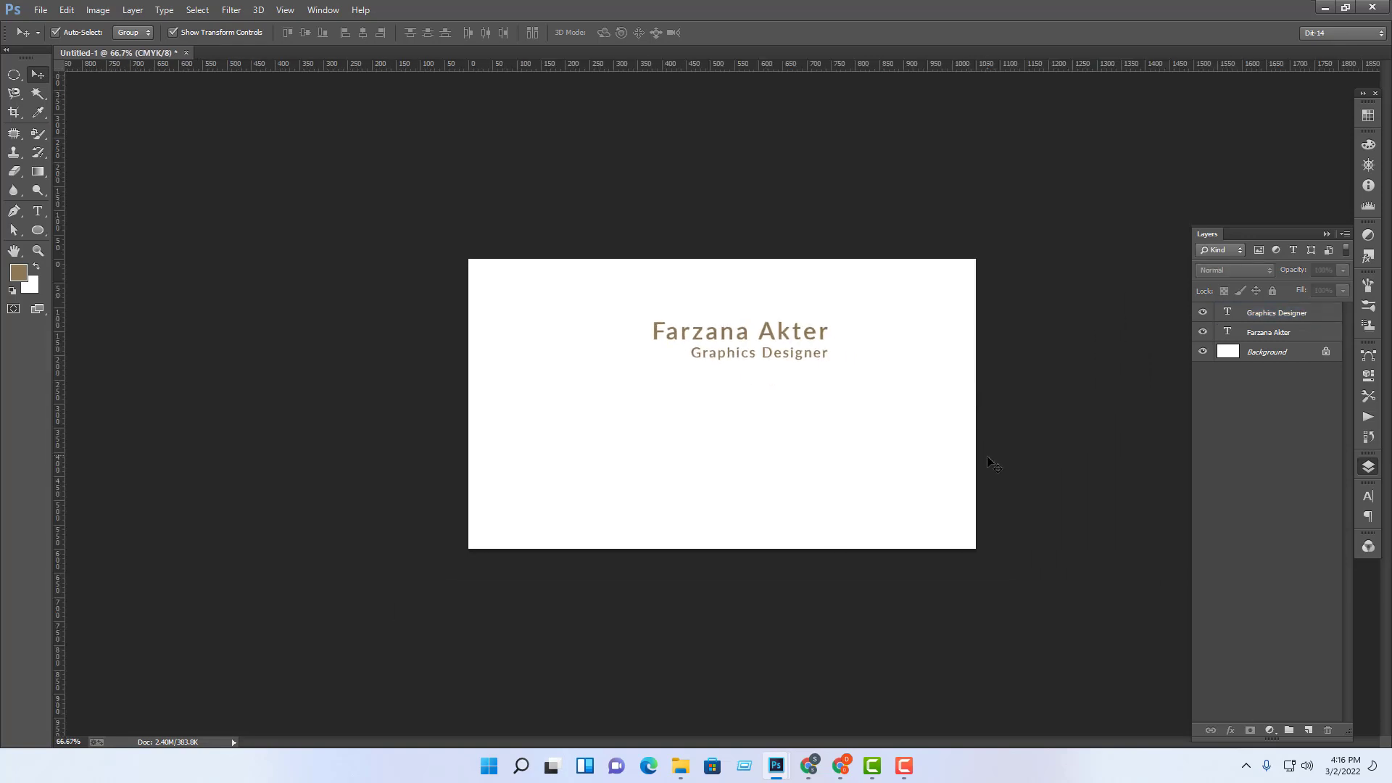
key("ctrl+minus")
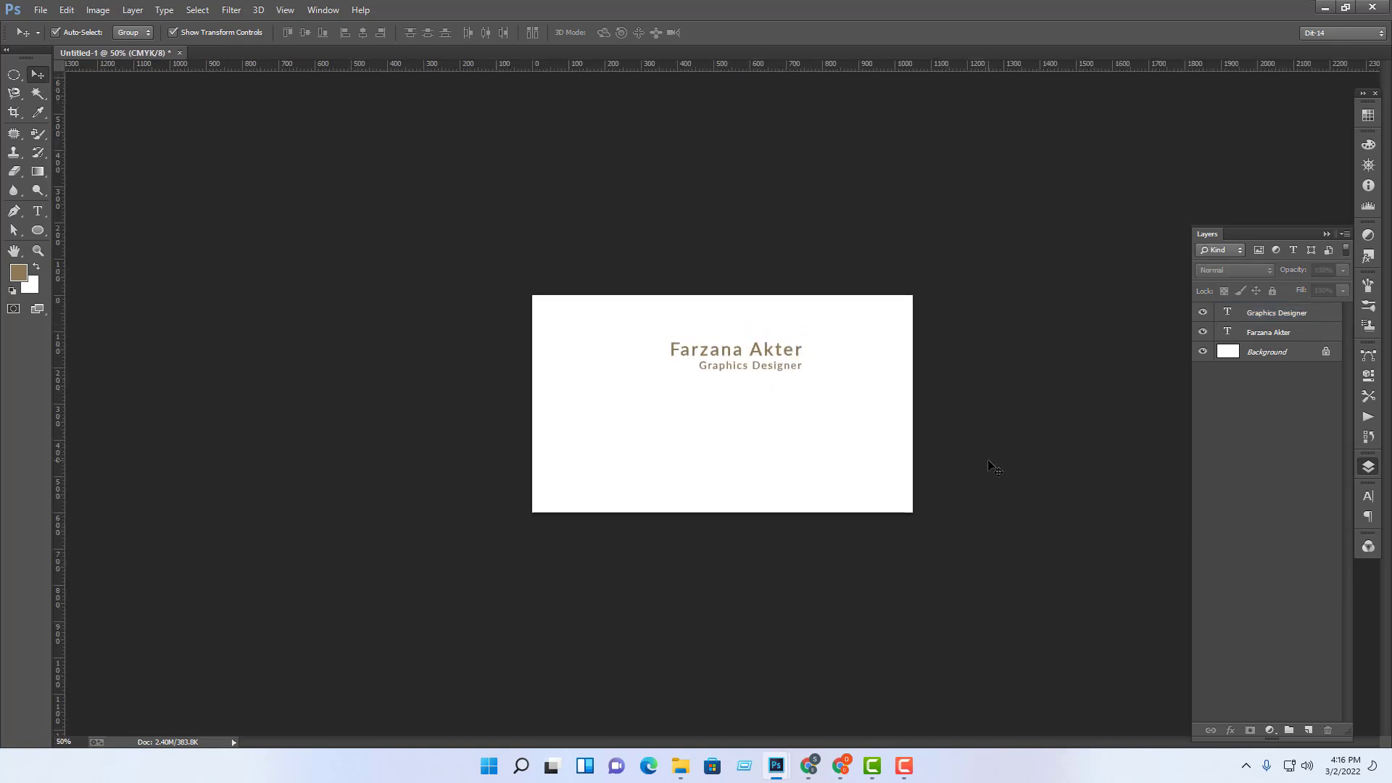
key("ctrl+plus")
key("ctrl+plus")
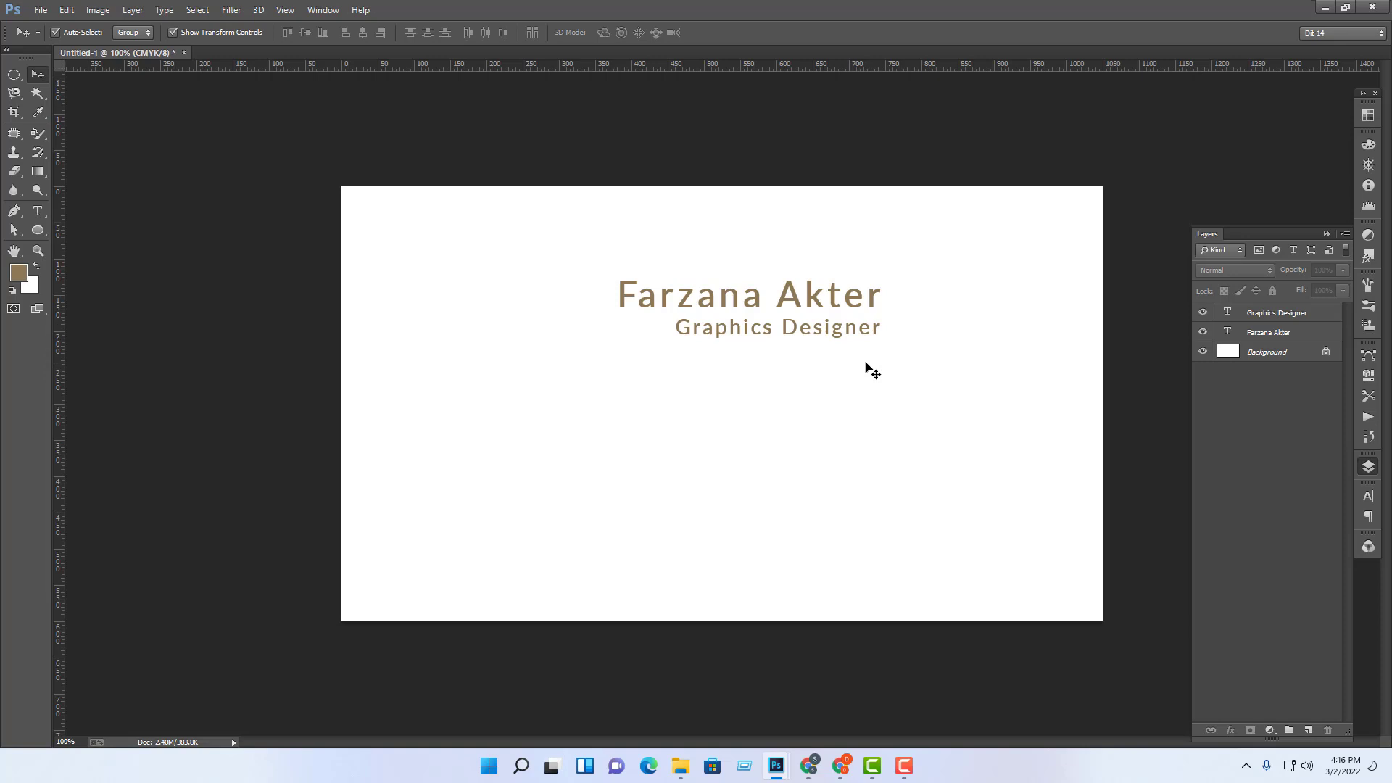
key("ctrl+plus")
key("ctrl+minus")
Step: Set the first name in the name line to Bold
left_click(38, 211)
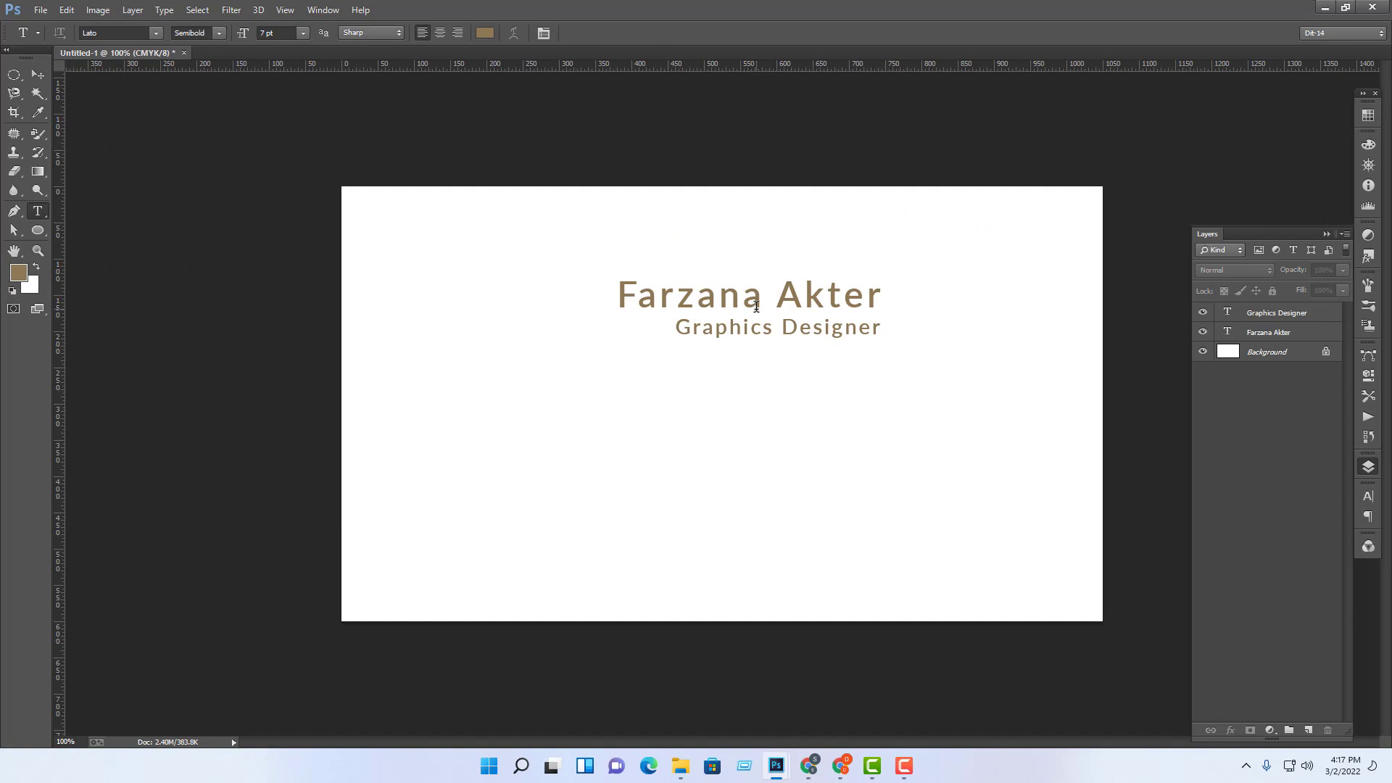
left_click_drag(765, 305, 504, 290)
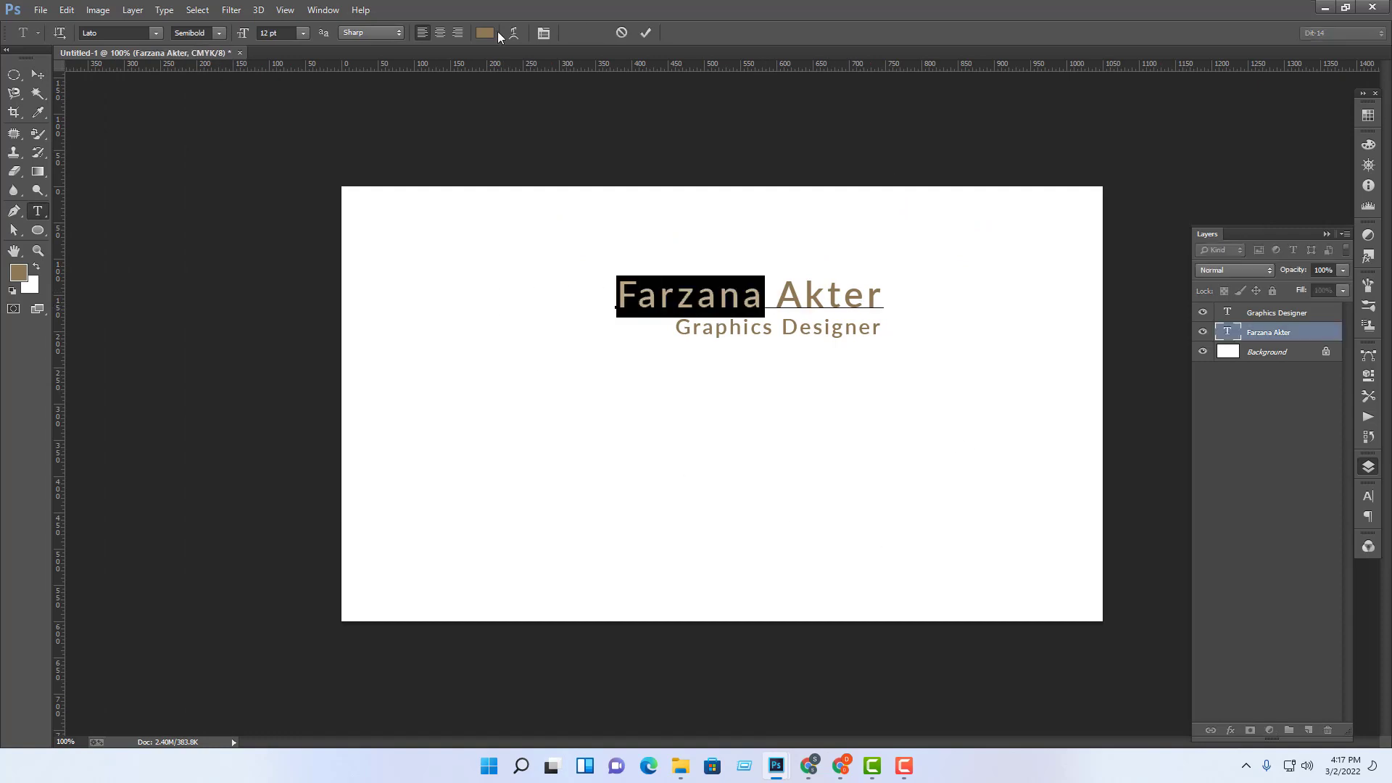
left_click(219, 33)
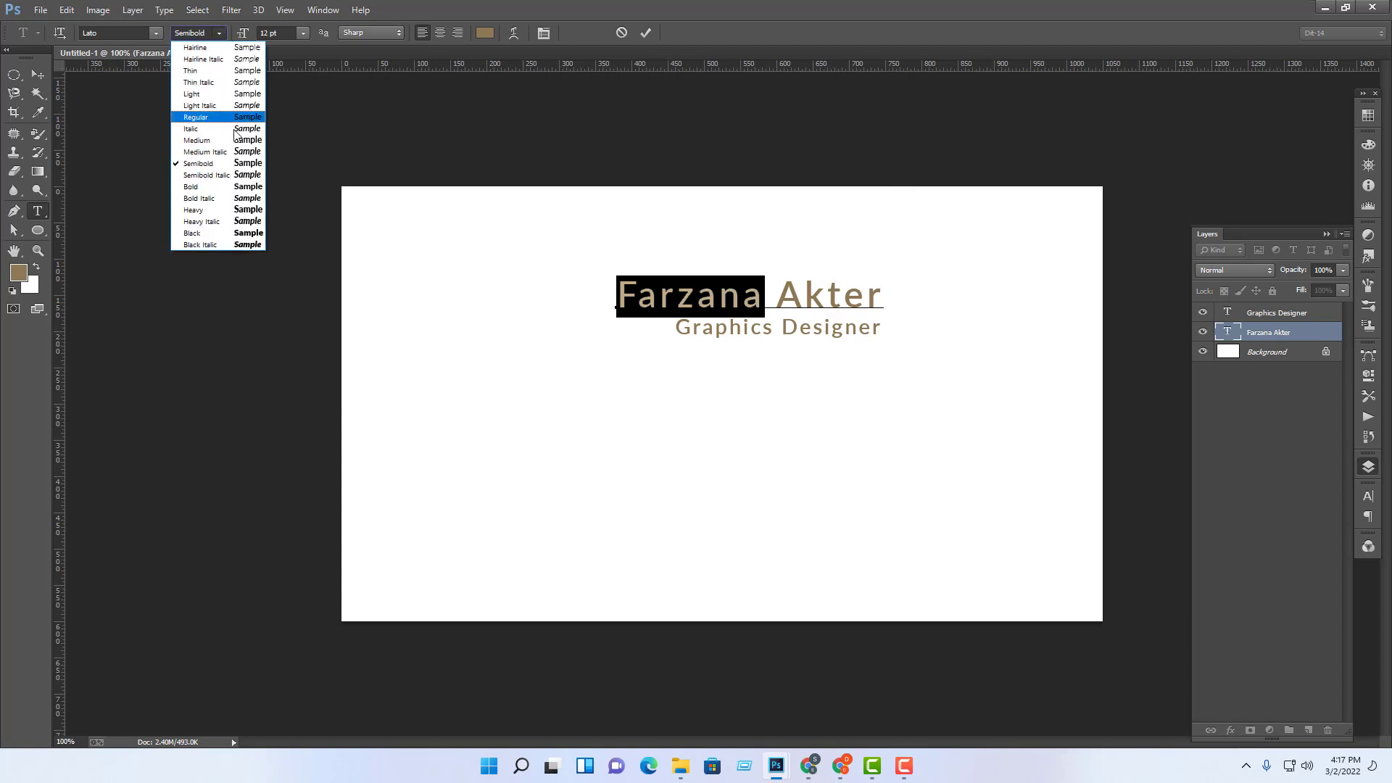
left_click(239, 186)
left_click(783, 291)
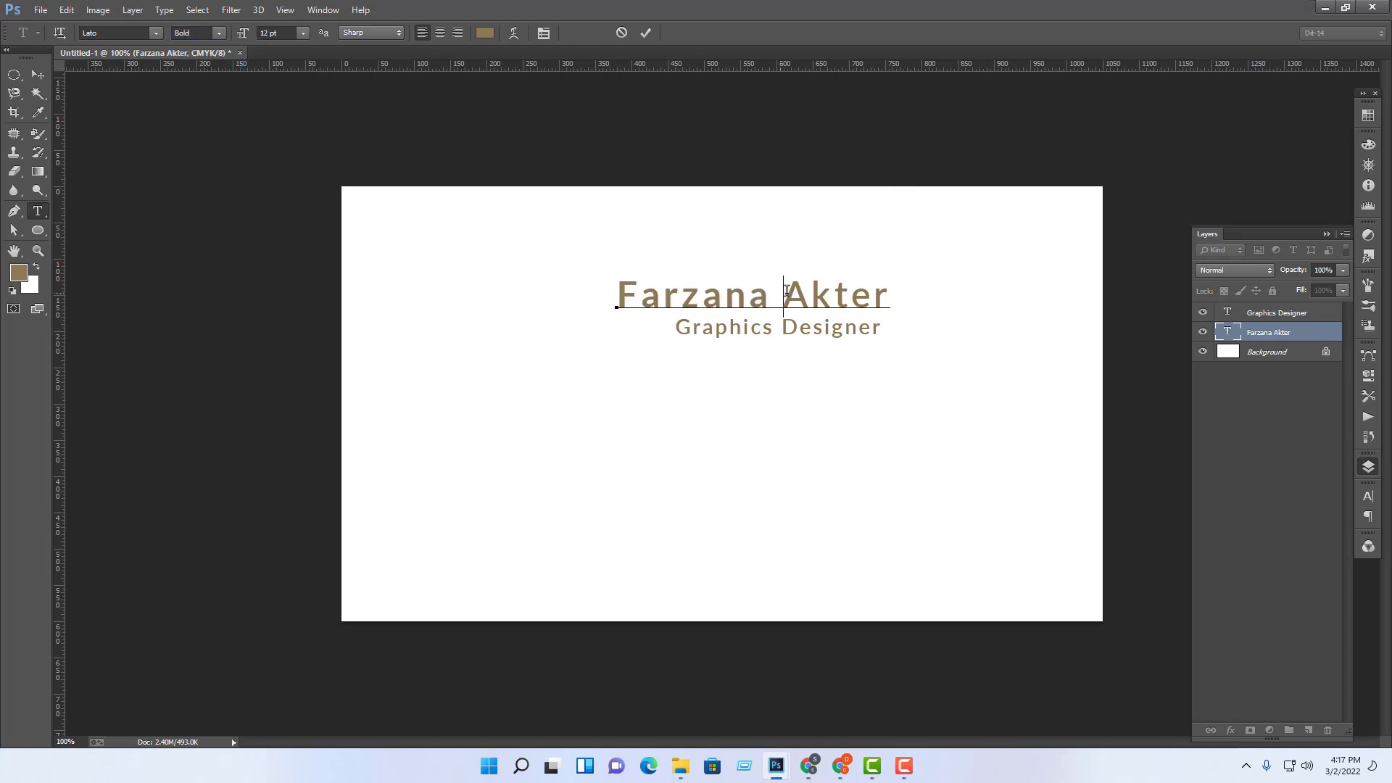
Step: Set the surname to Regular weight and commit the text edit
left_click_drag(784, 290, 928, 293)
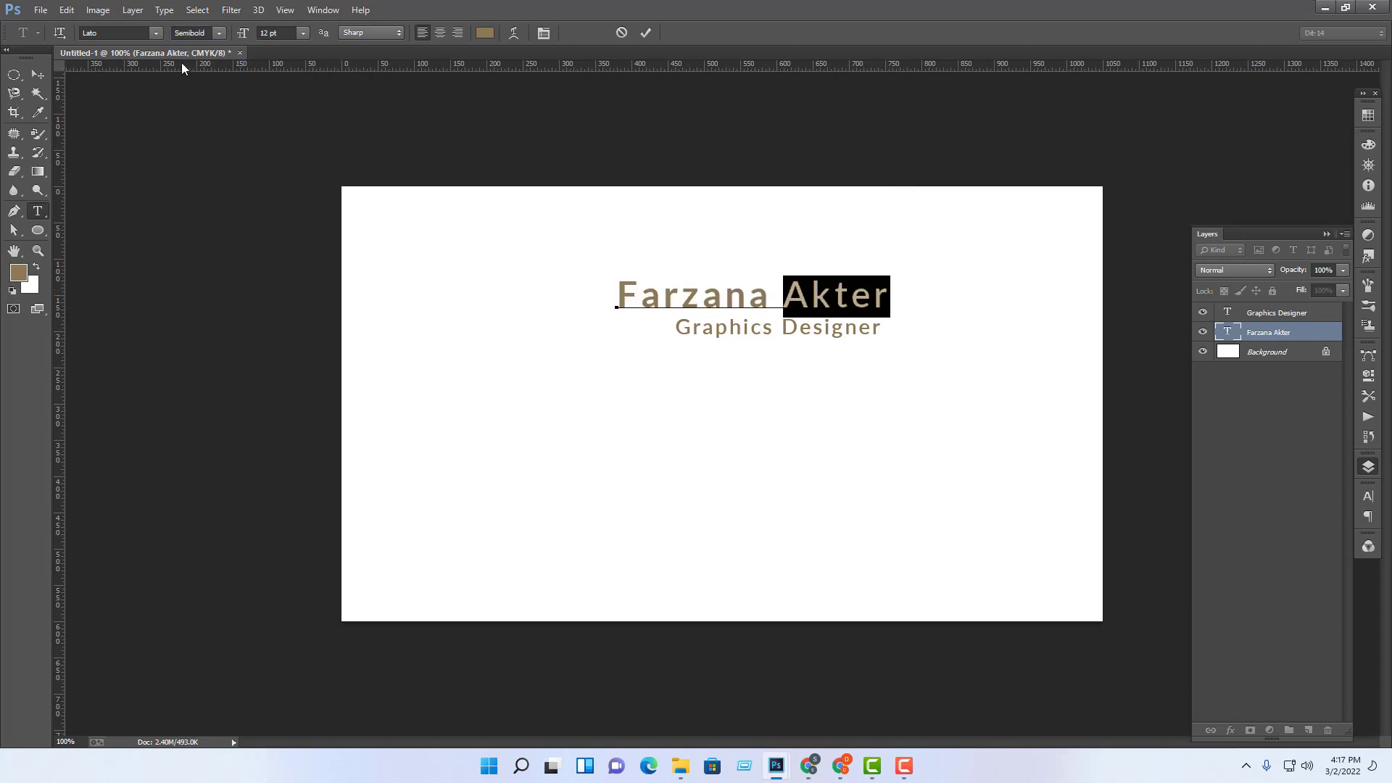
left_click(217, 33)
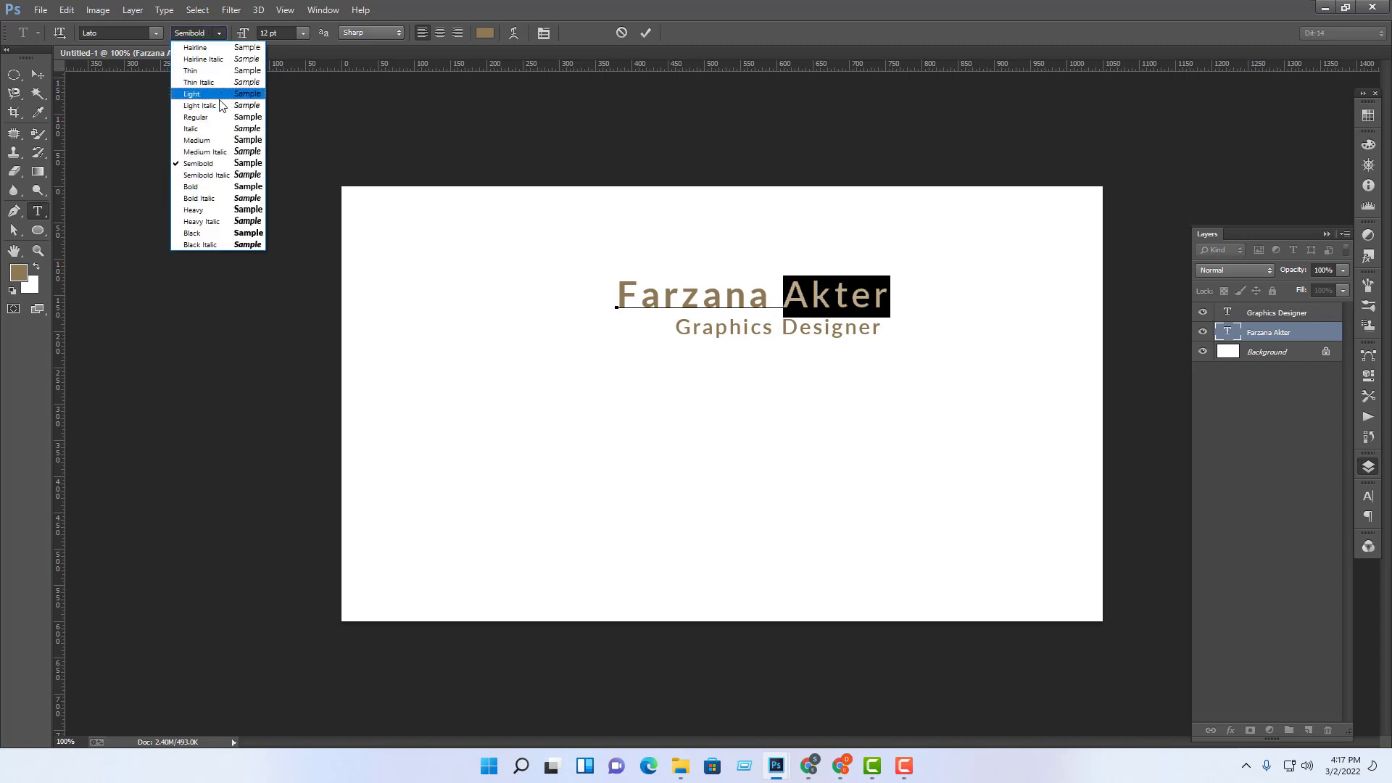
left_click(196, 117)
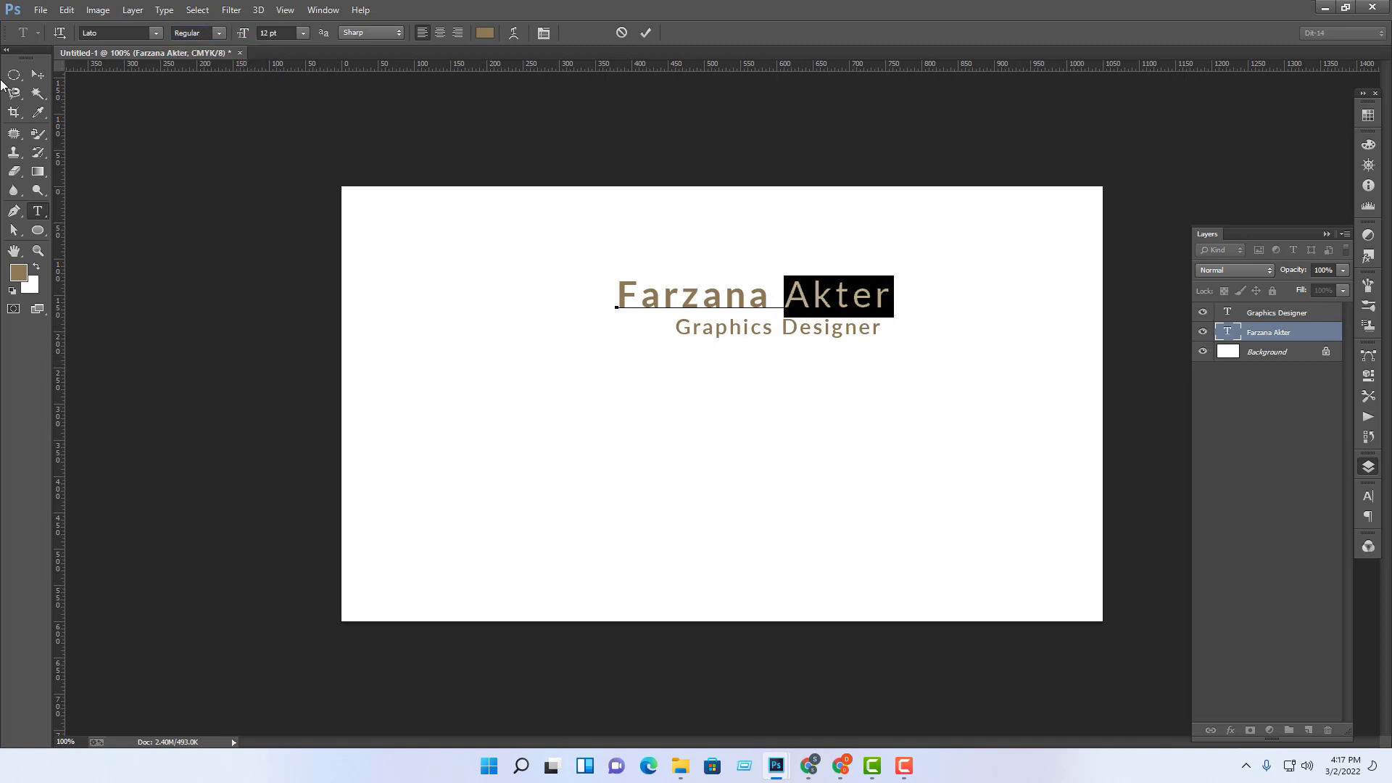
left_click(38, 74)
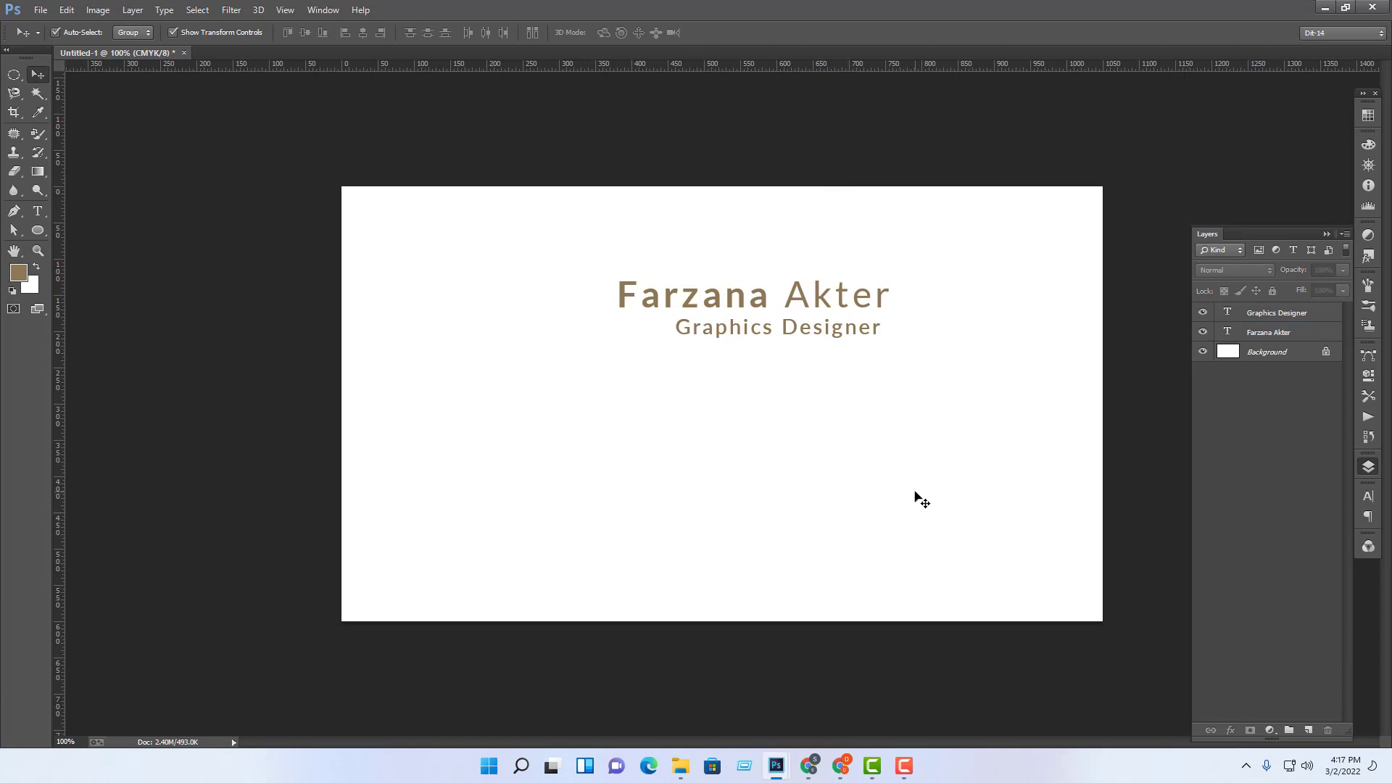
key("ctrl+plus")
key("ctrl+minus")
key("ctrl+minus")
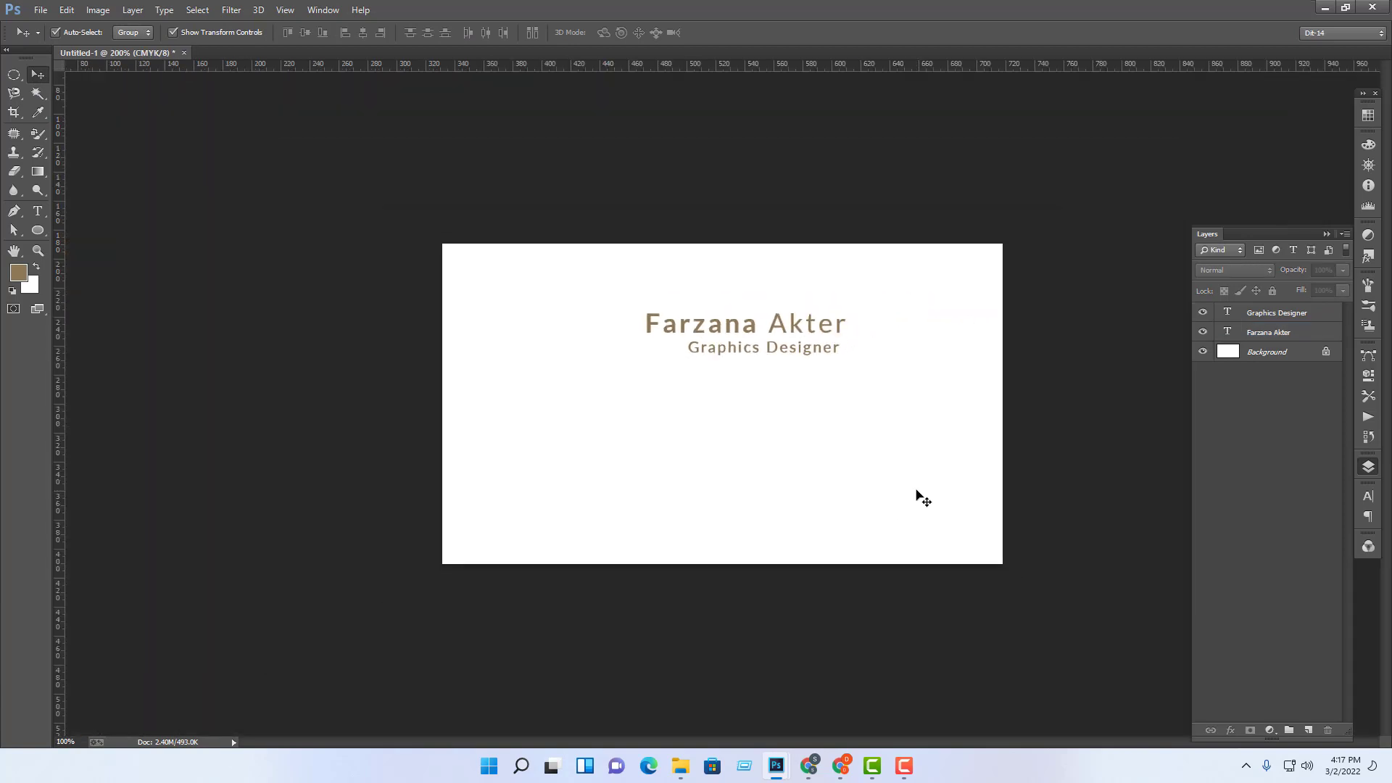
key("ctrl+minus")
key("ctrl+plus")
key("ctrl+plus")
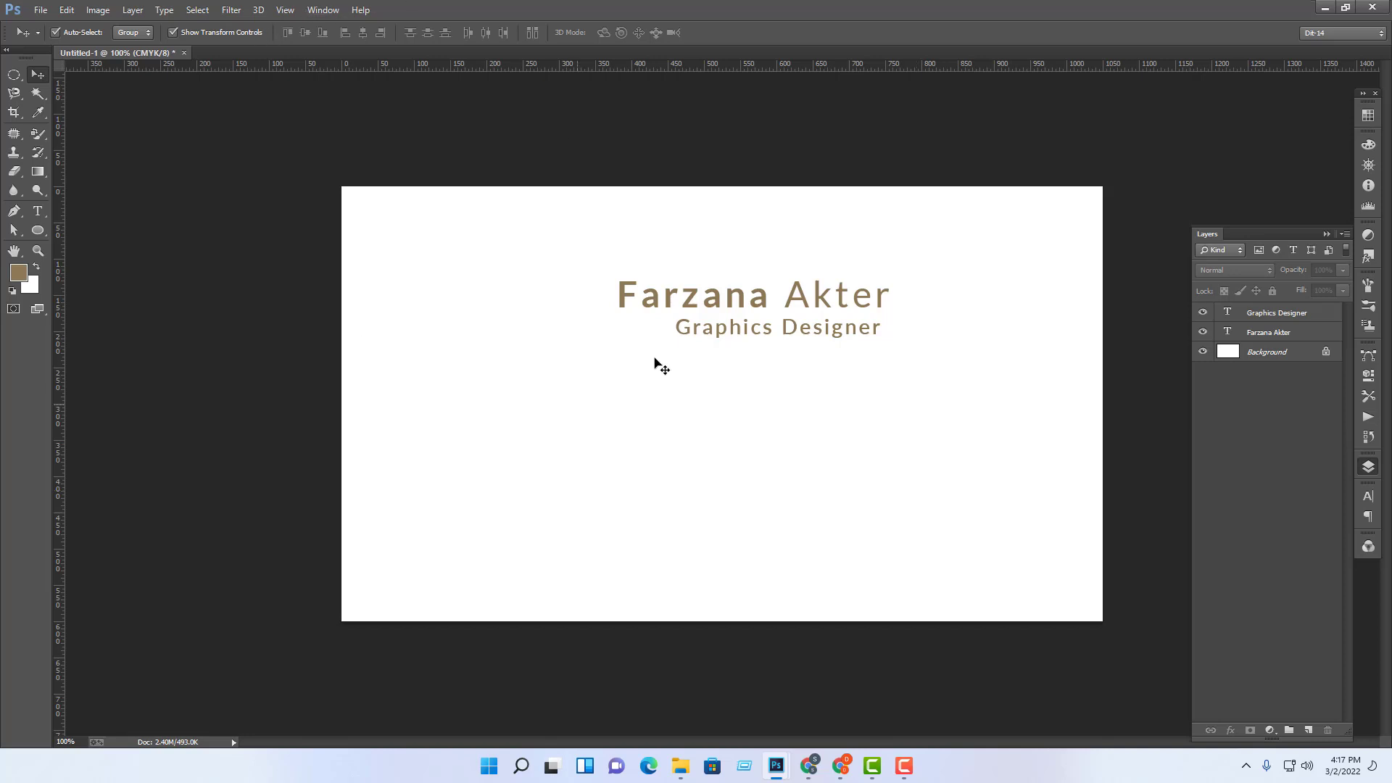
left_click(38, 211)
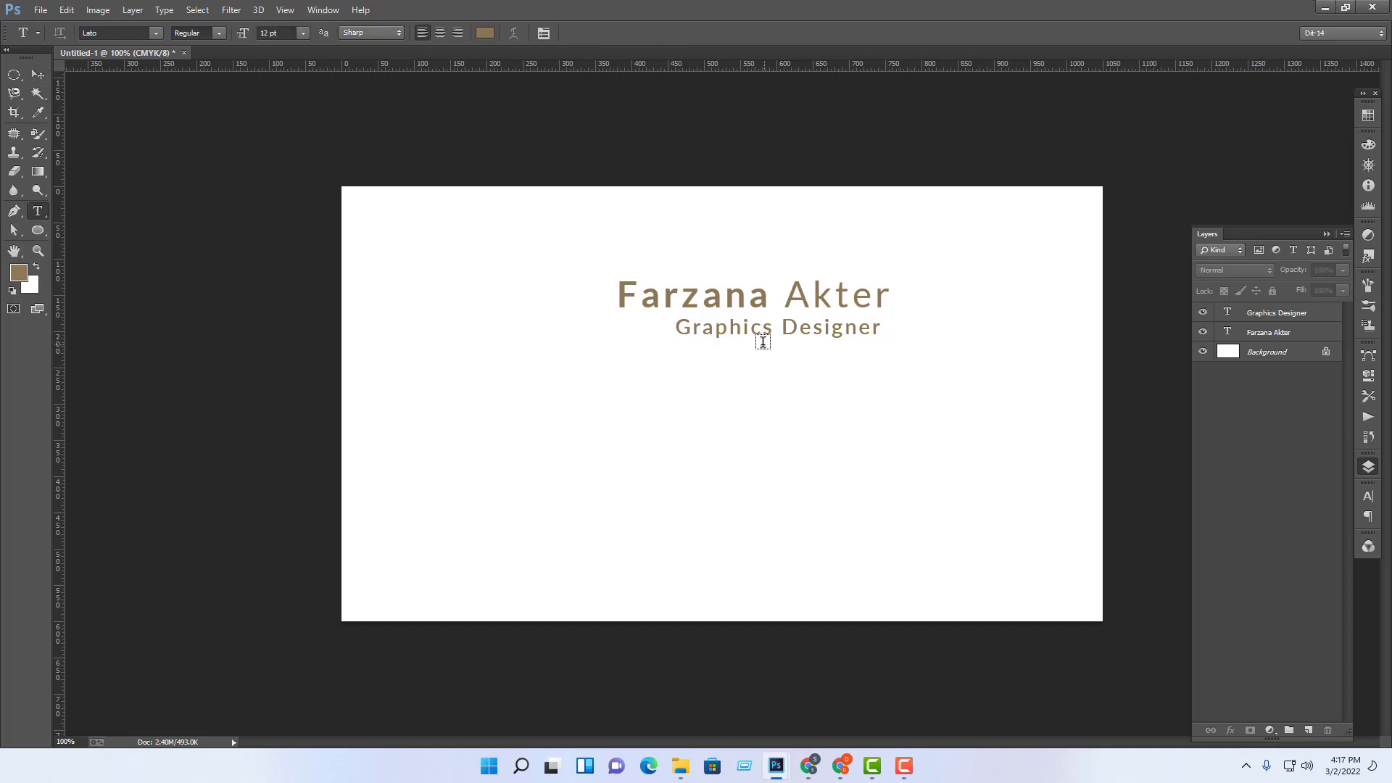
left_click(38, 75)
left_click(796, 327)
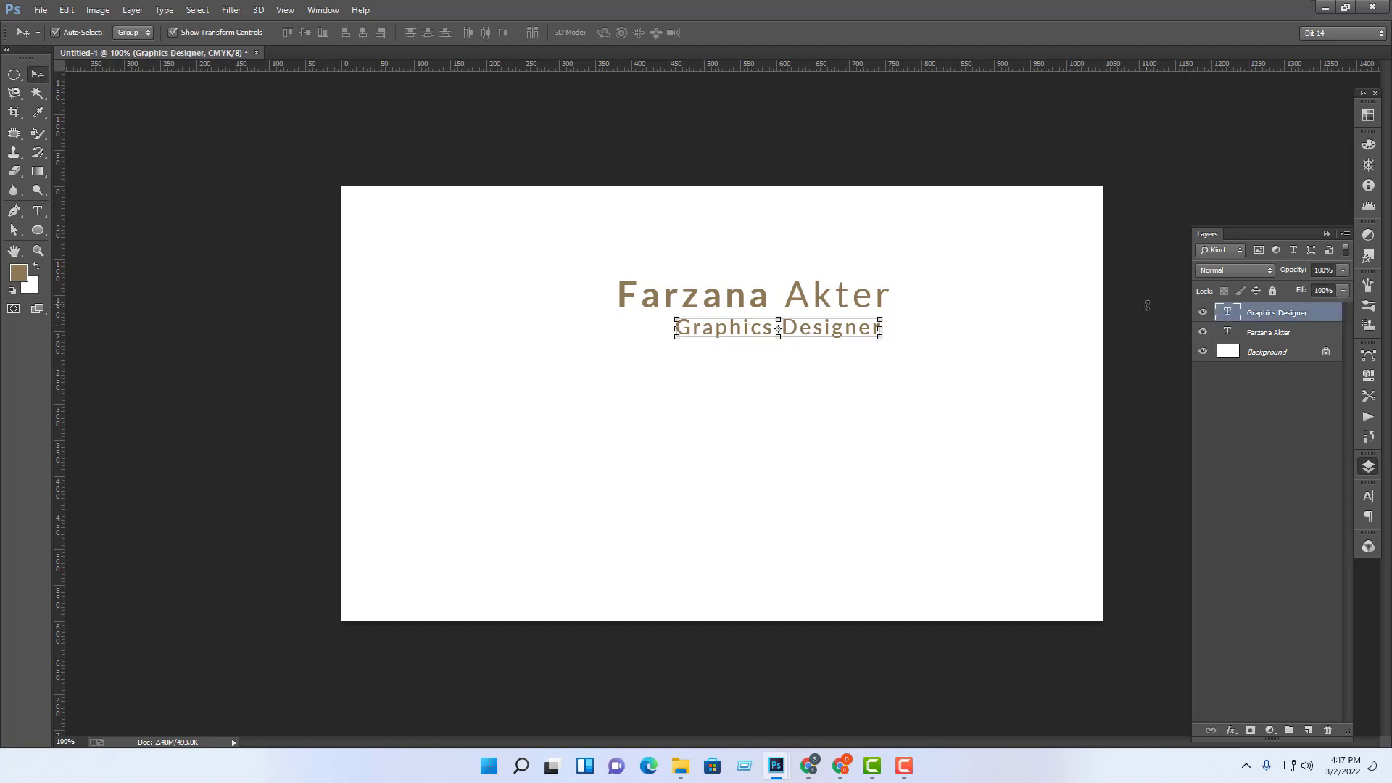
Step: Recolour the 'Graphics Designer' text to #a99777 and zoom in to check the card
double_click(1226, 312)
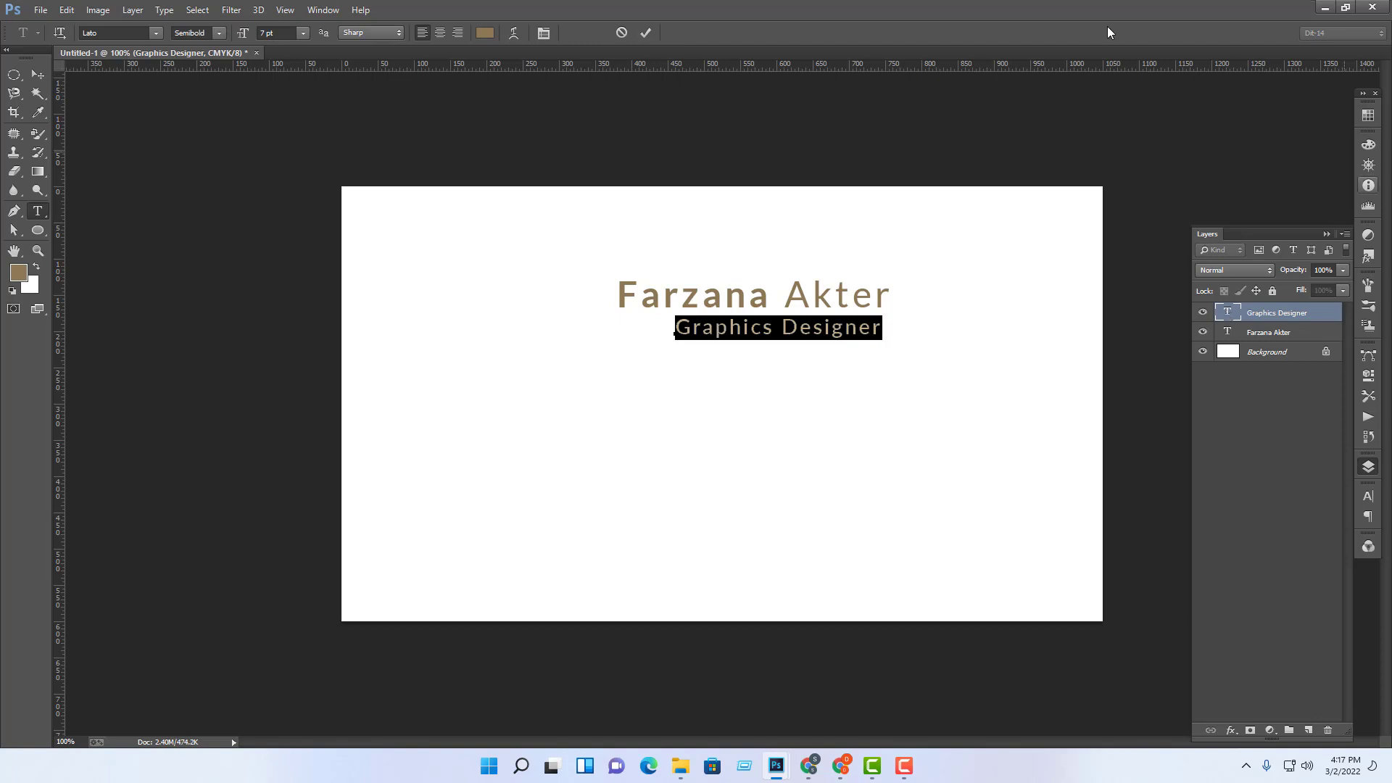
left_click(486, 33)
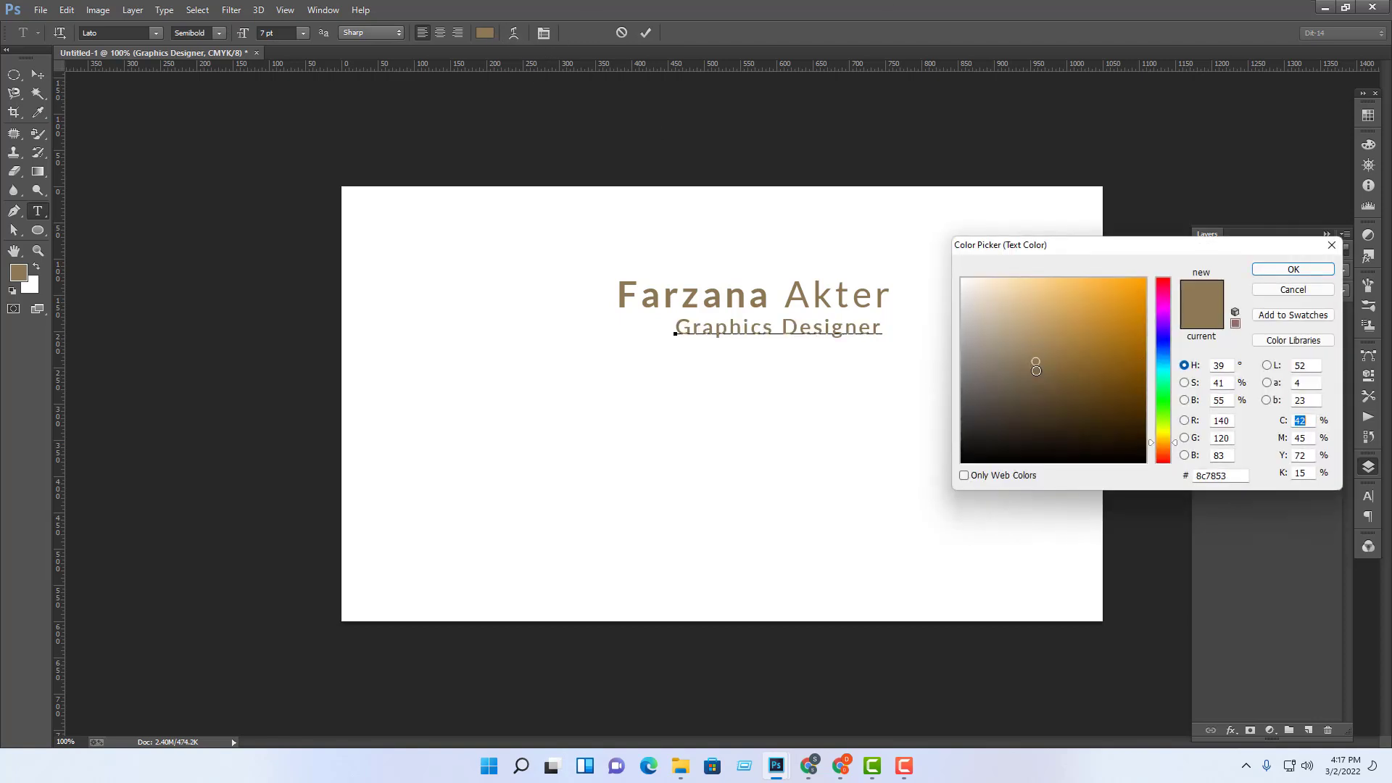
left_click(1017, 340)
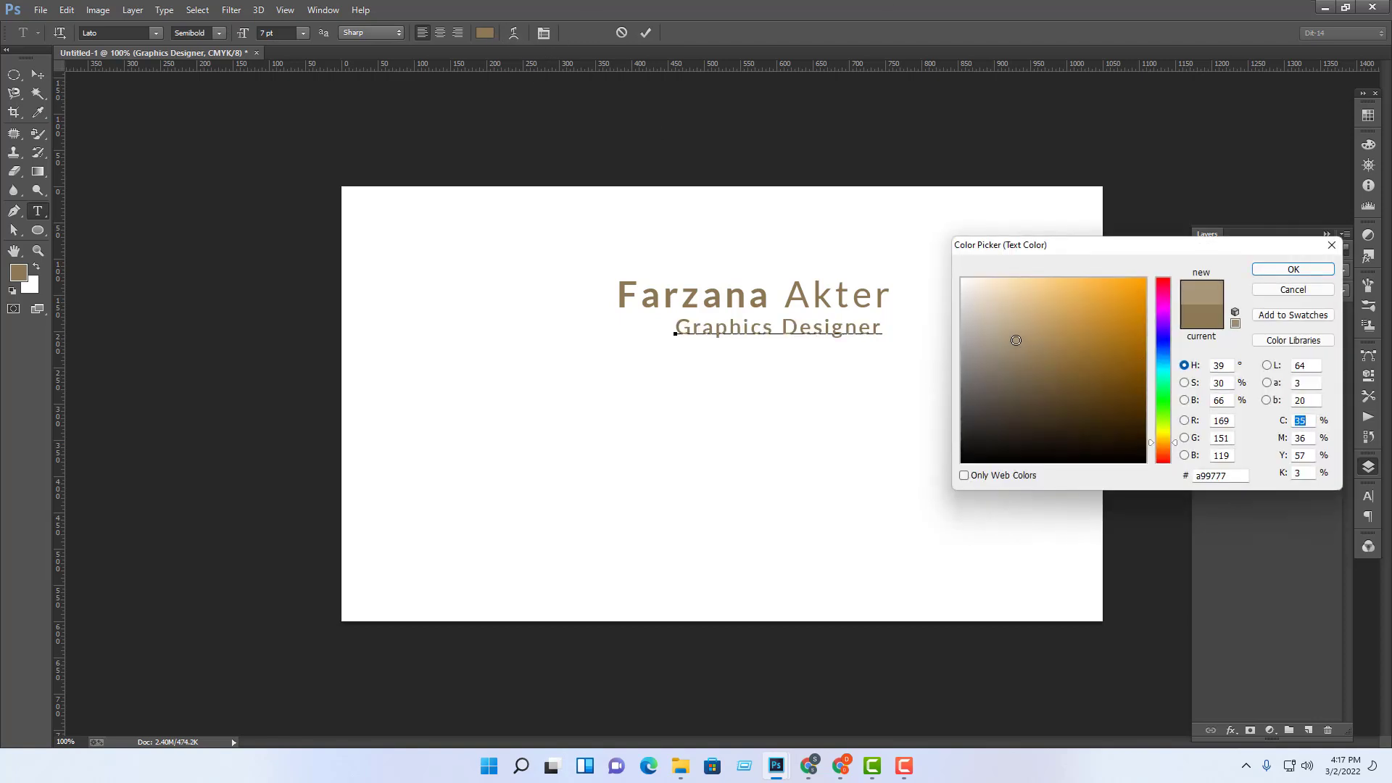
left_click(1291, 273)
left_click(38, 74)
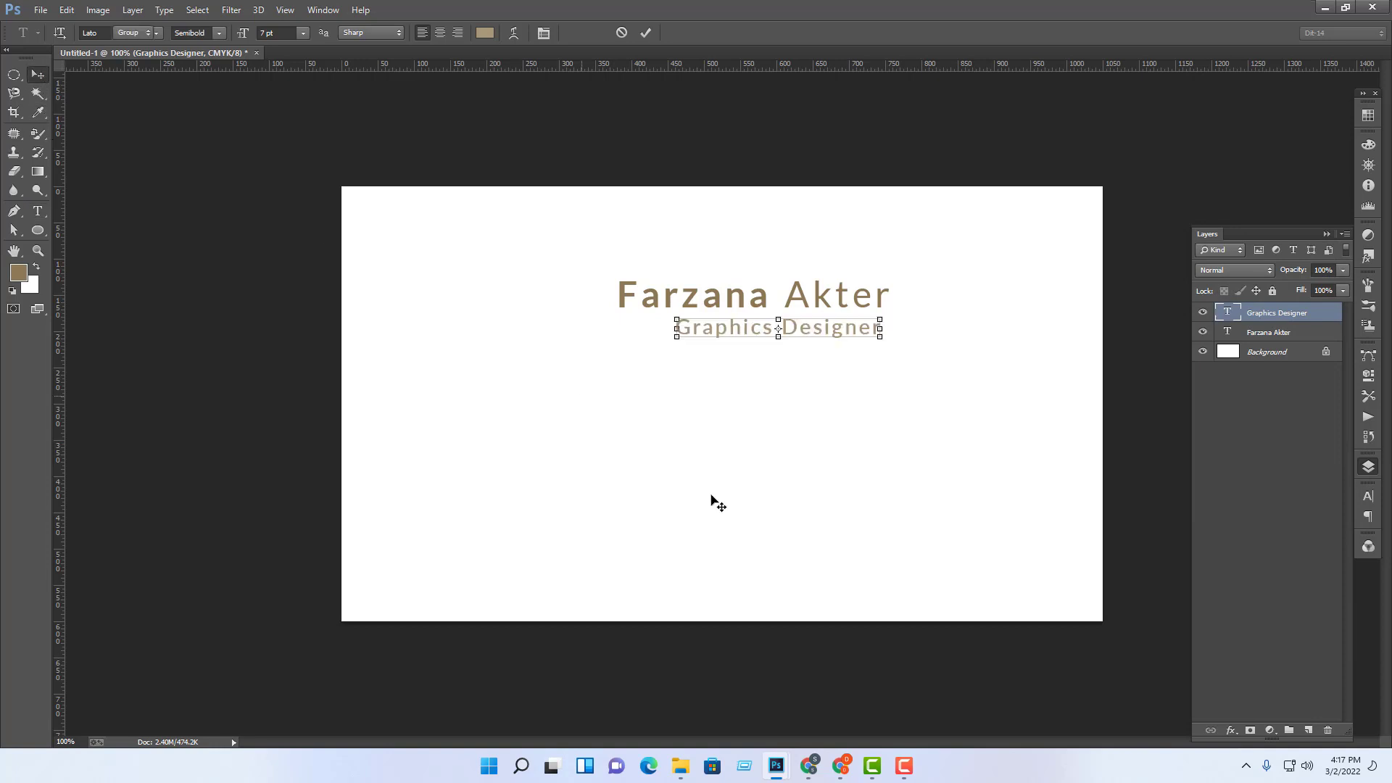
key("ctrl+plus")
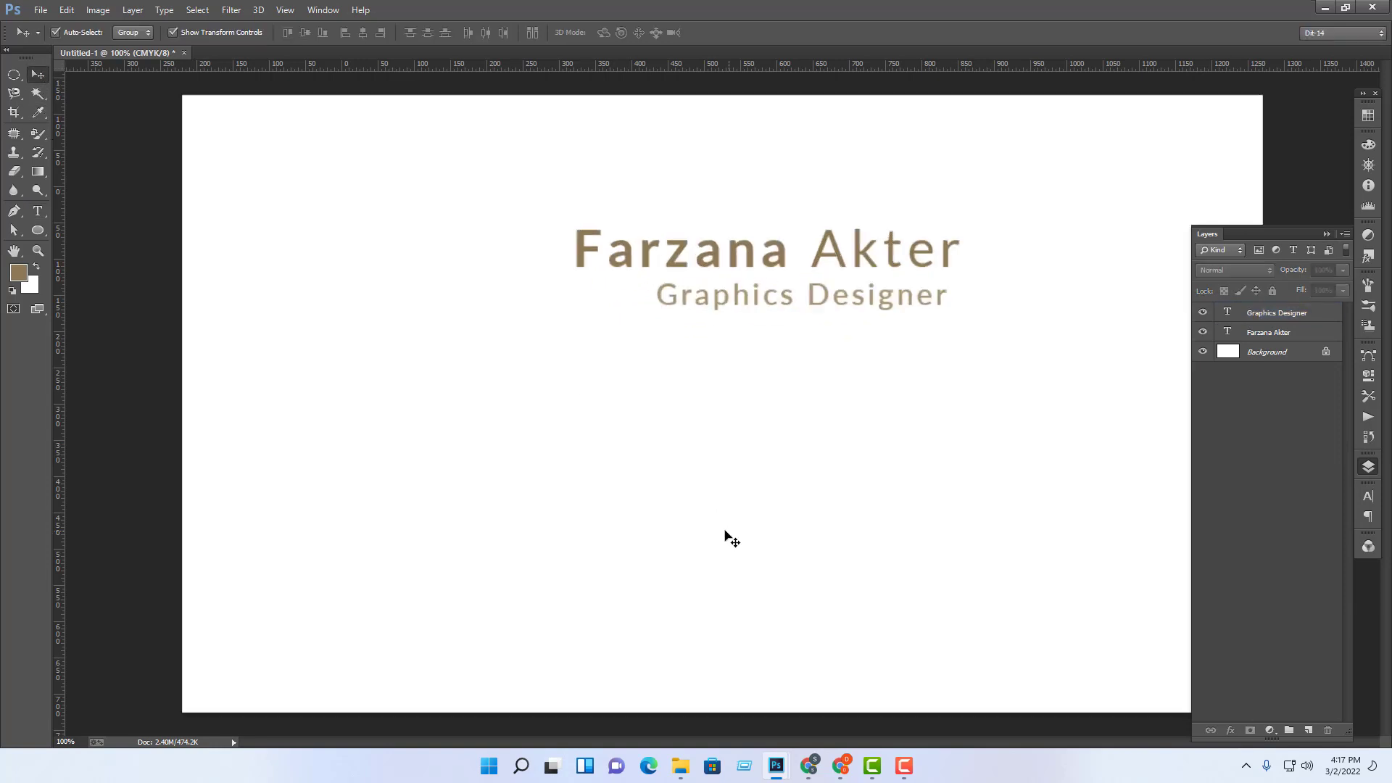
scroll(828, 578, "up", 3)
left_click_drag(827, 578, 827, 577)
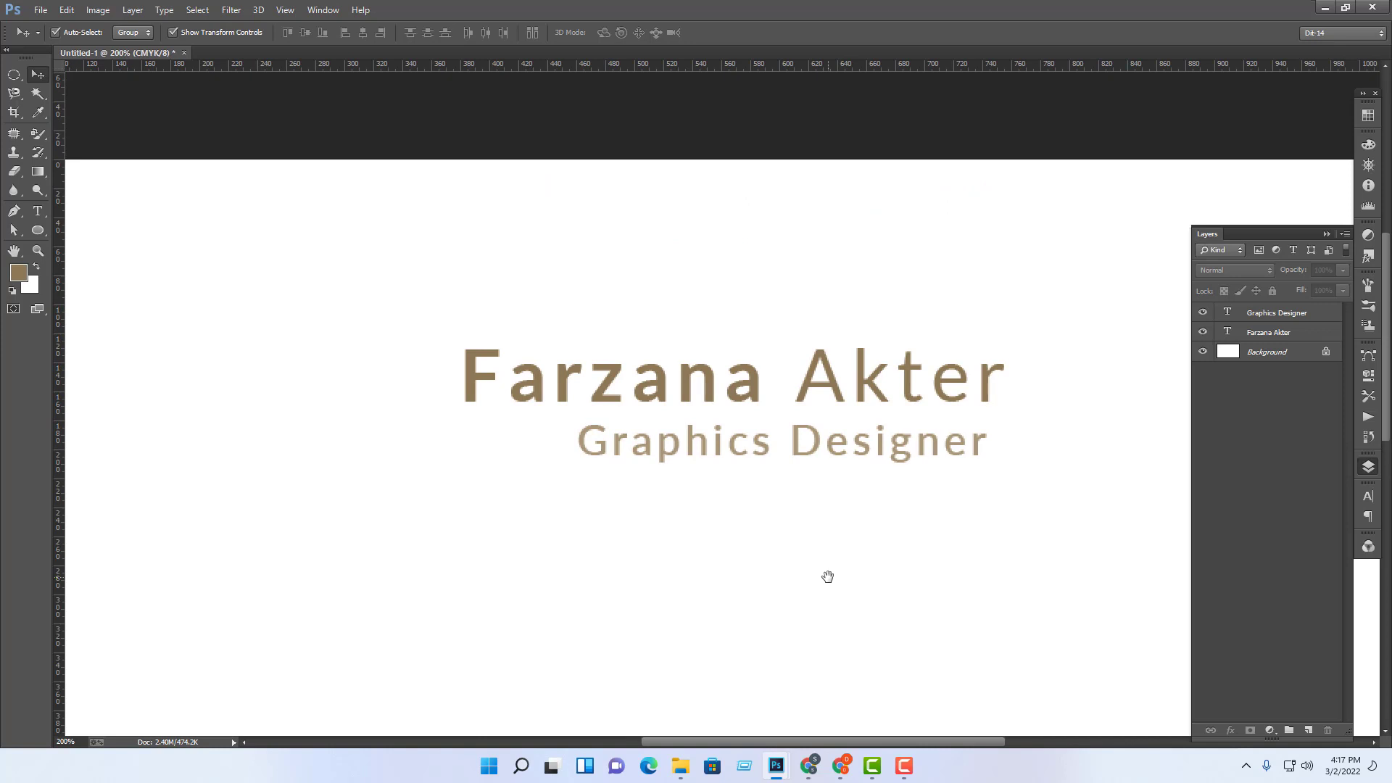
scroll(828, 577, "down", 14)
scroll(827, 576, "up", 5)
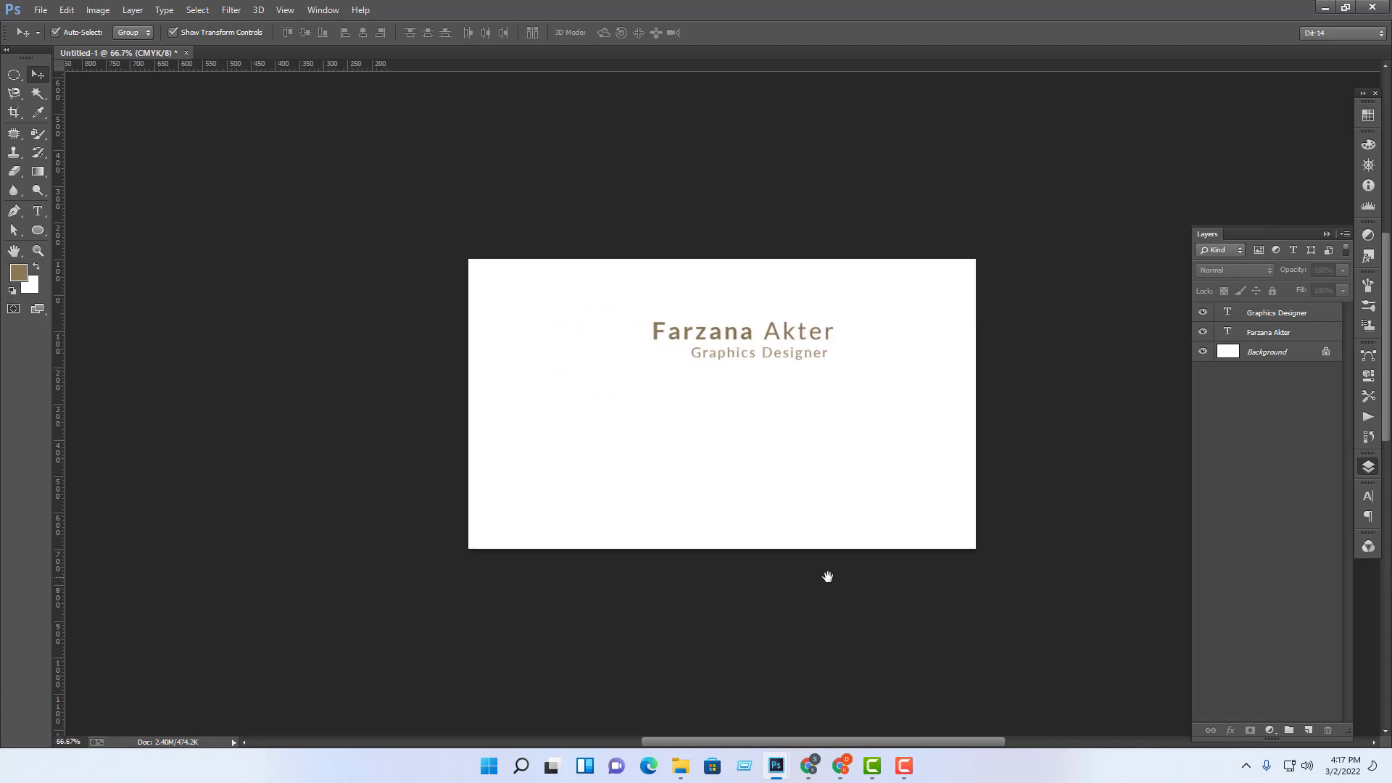
scroll(827, 576, "up", 1)
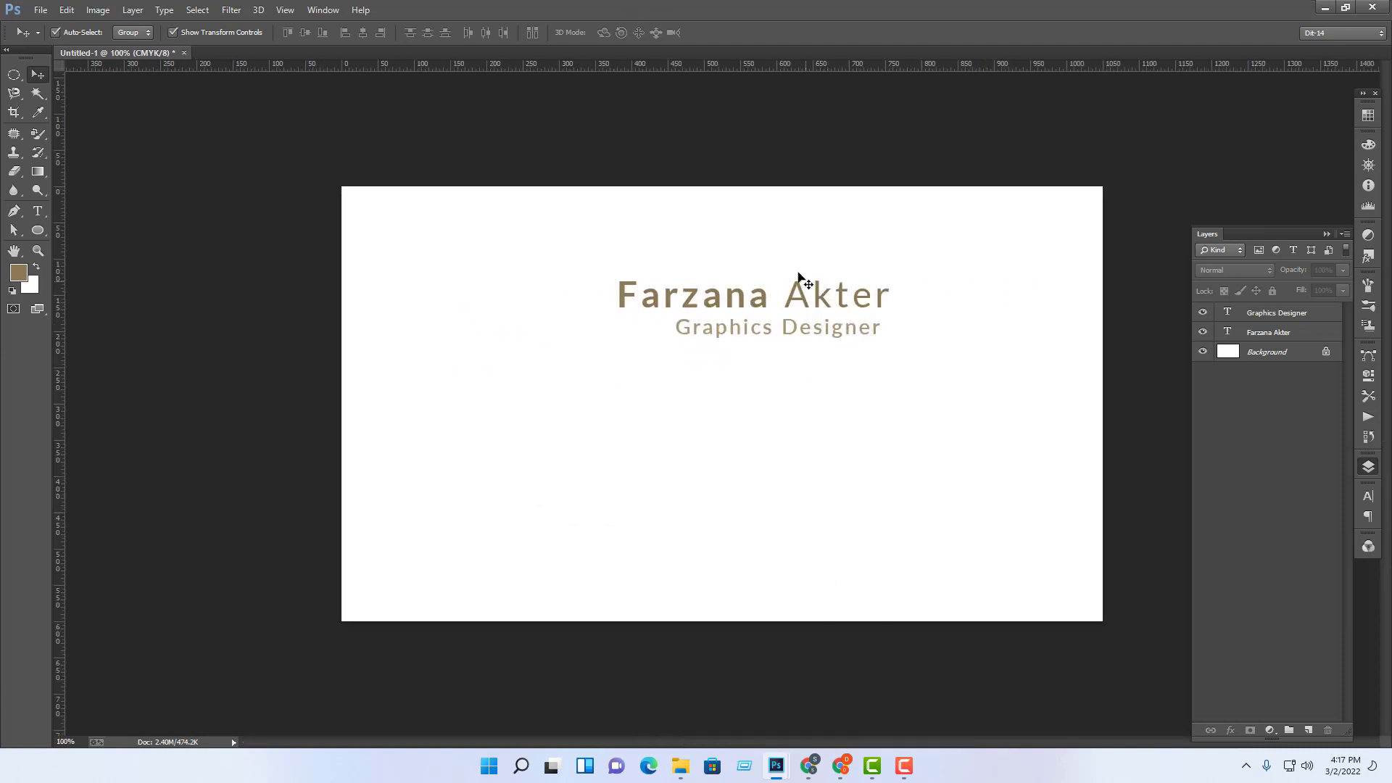
Step: Right-align the 'Graphics Designer' subtitle with the name heading above it
left_click_drag(950, 268, 785, 414)
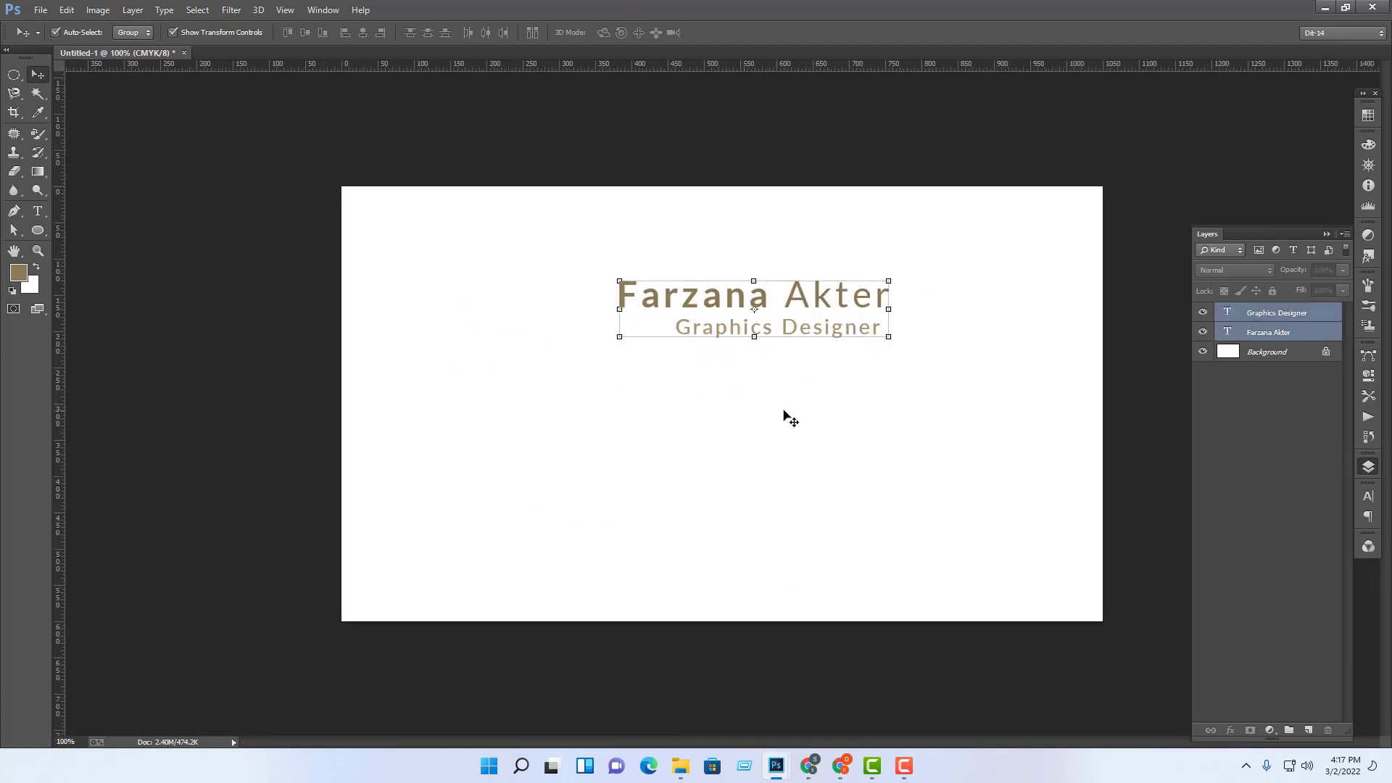
left_click(385, 34)
left_click(969, 396)
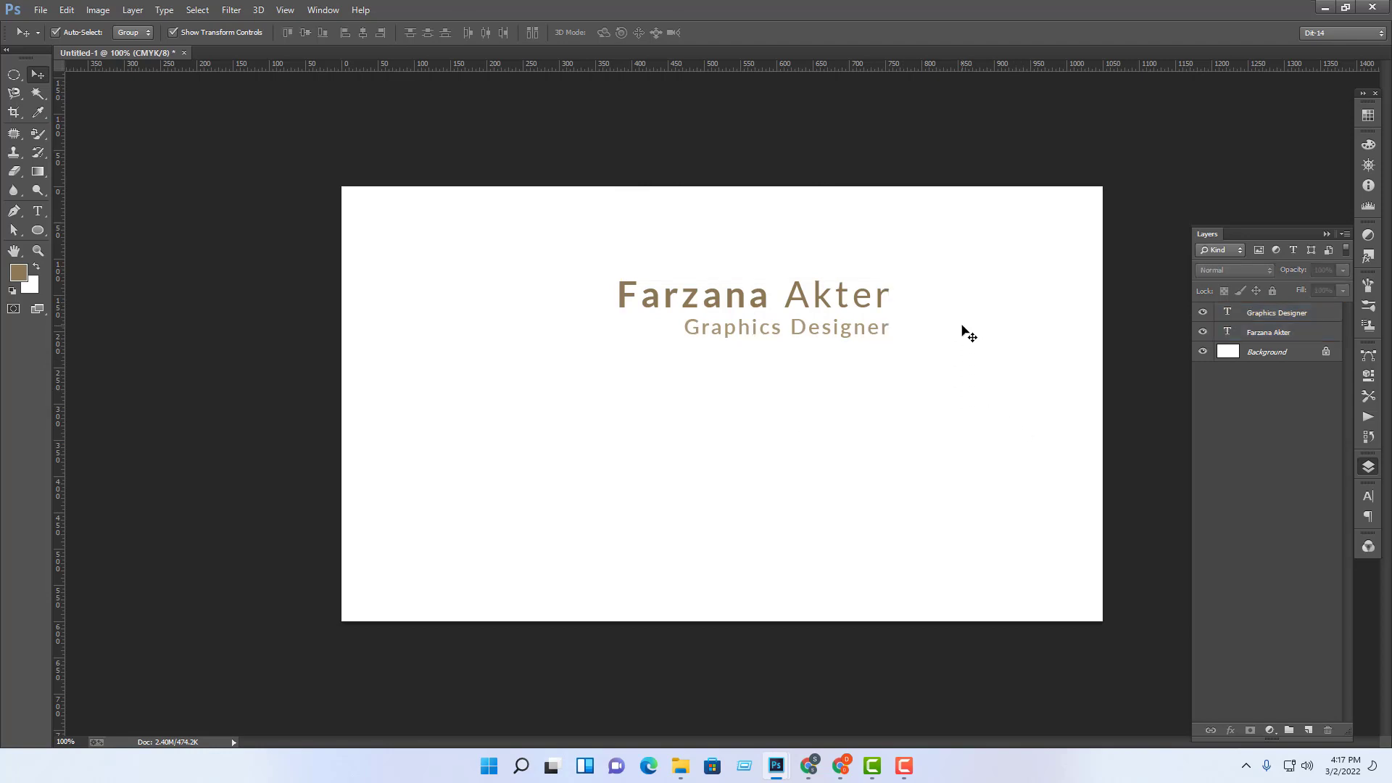
left_click_drag(950, 259, 638, 420)
left_click(779, 431)
Step: Move both text lines together up into the card's top-right corner
left_click_drag(924, 221, 754, 397)
left_click_drag(779, 329, 911, 311)
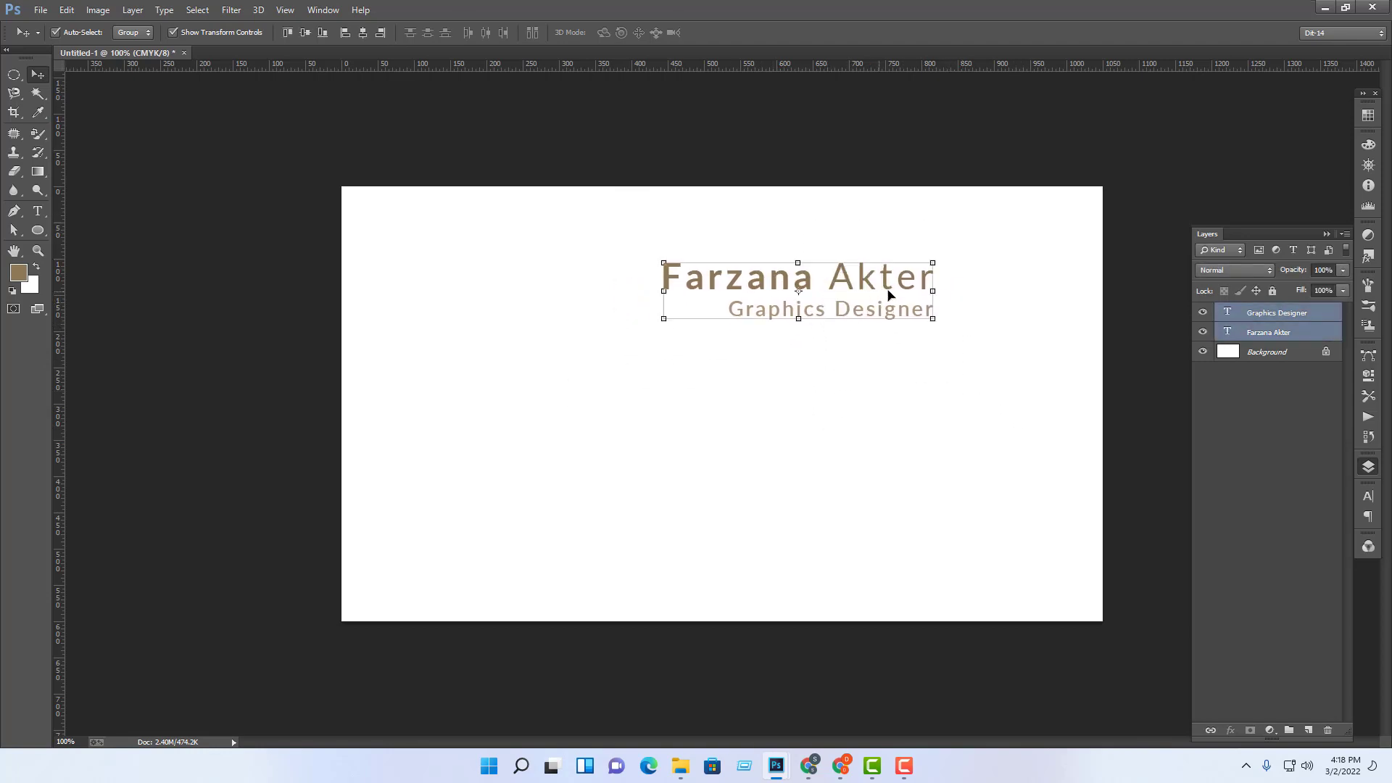
left_click(935, 419)
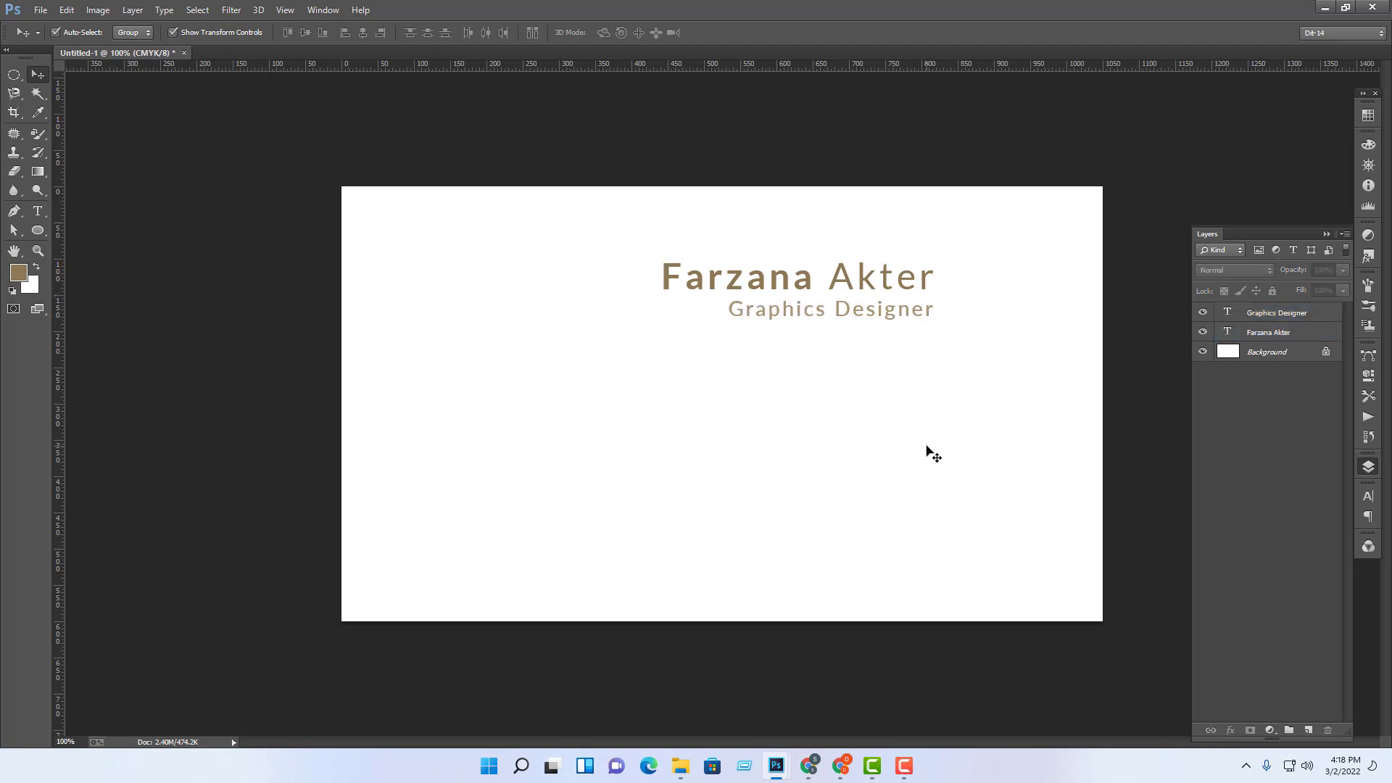
left_click_drag(984, 206, 754, 334)
left_click_drag(819, 284, 937, 246)
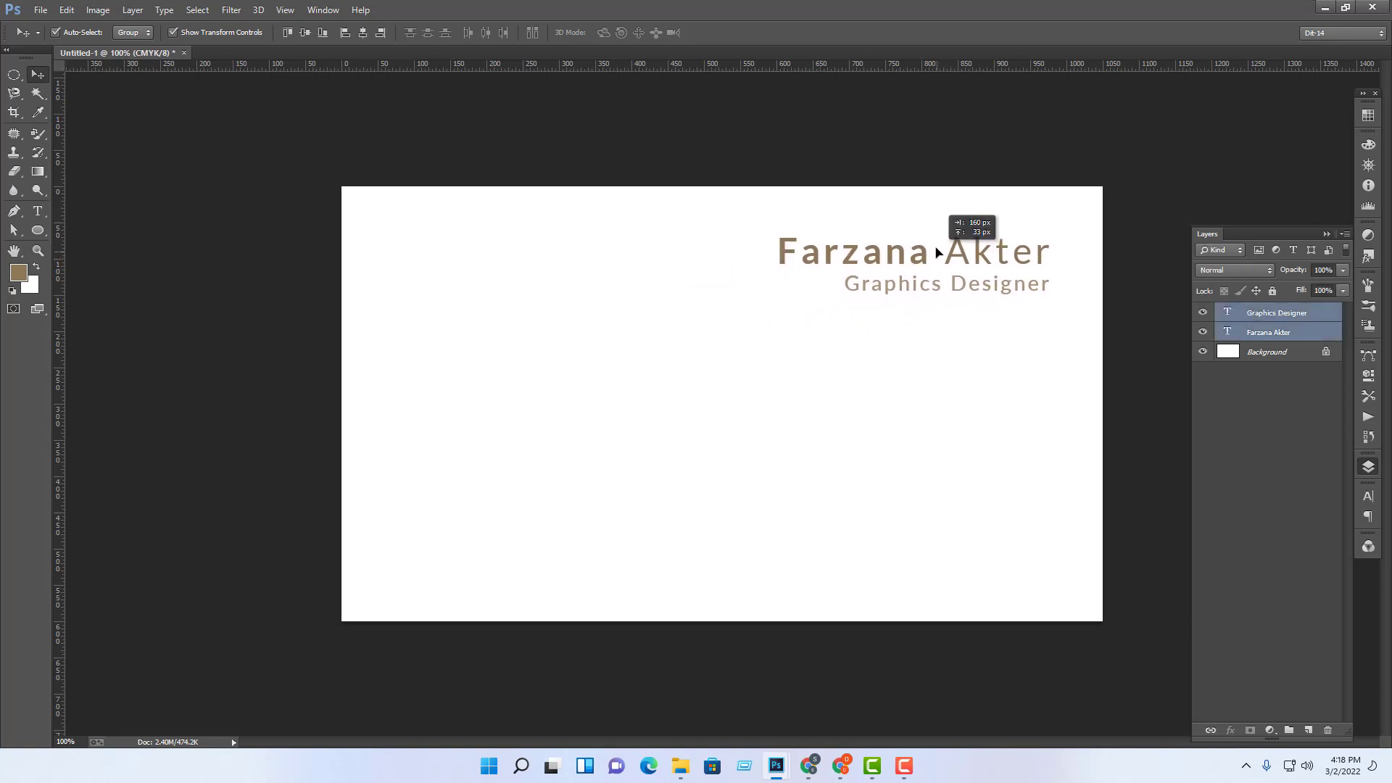
left_click(954, 357)
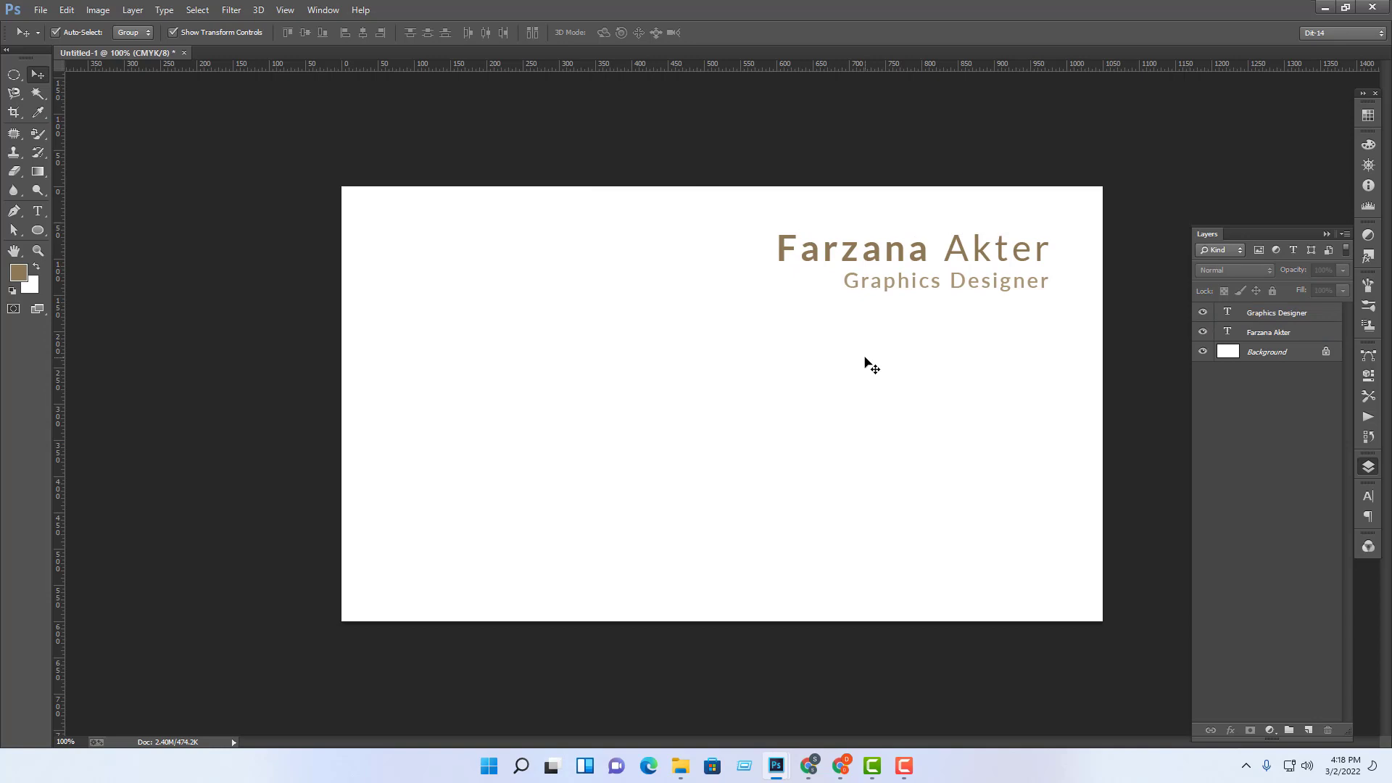
left_click(843, 766)
Step: Preview the tr.PNG business card in Google Drive, then return to the 2/3/2022 folder
left_click(602, 11)
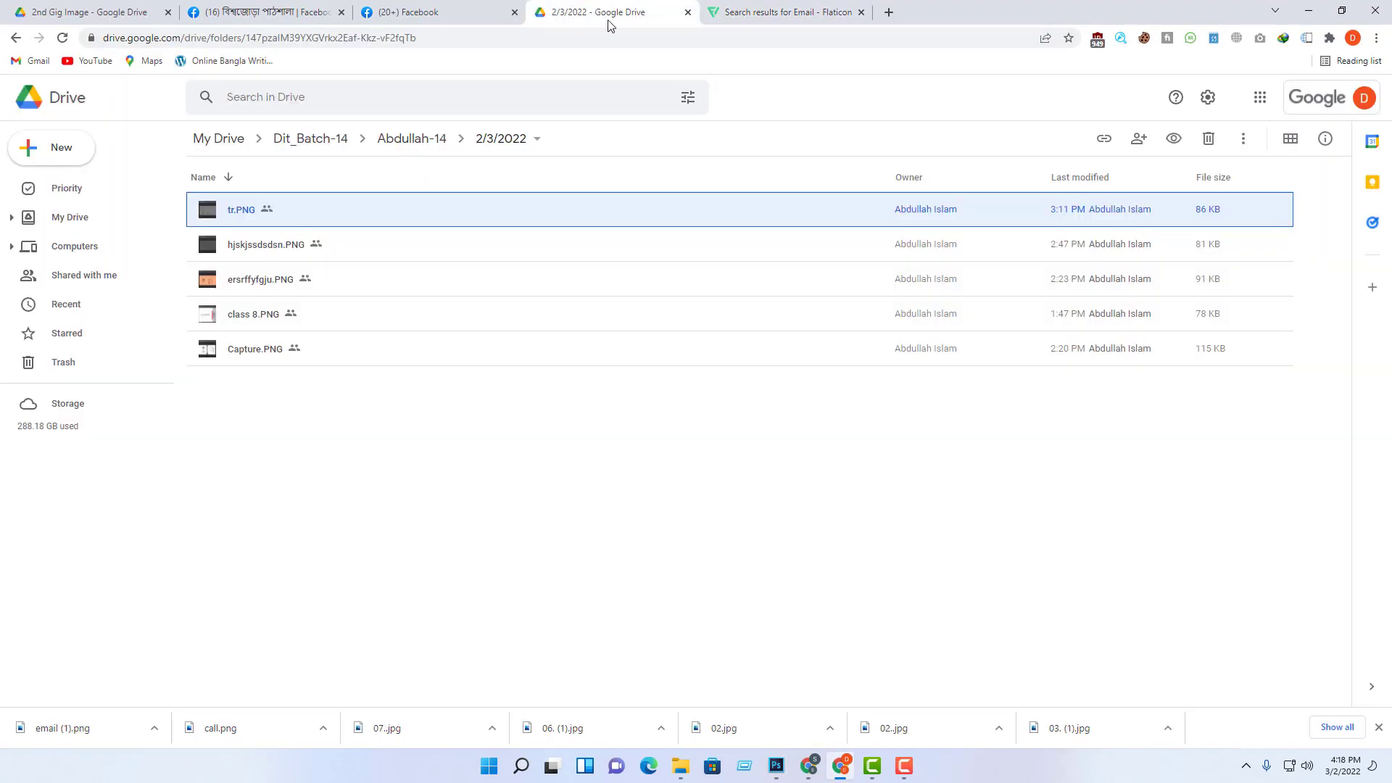
double_click(235, 215)
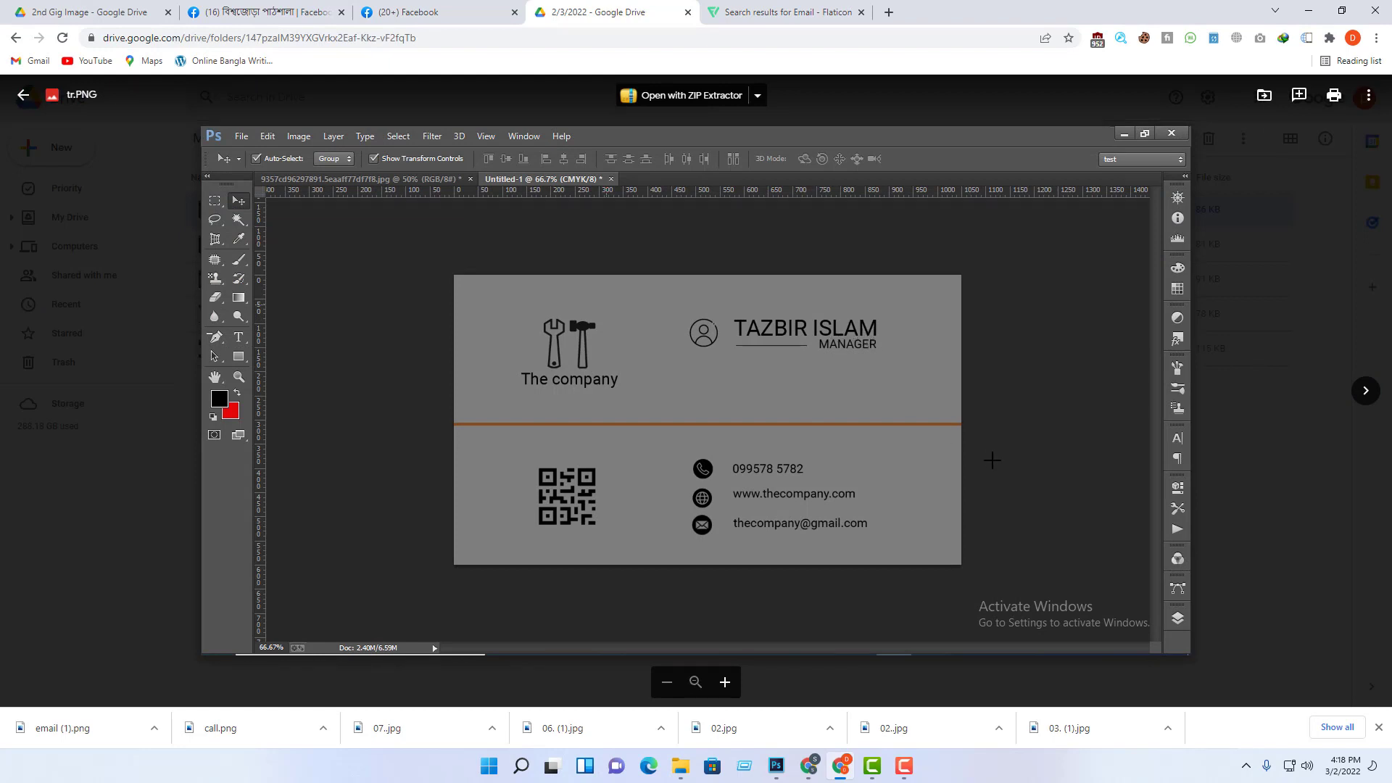
scroll(916, 445, "up", 4)
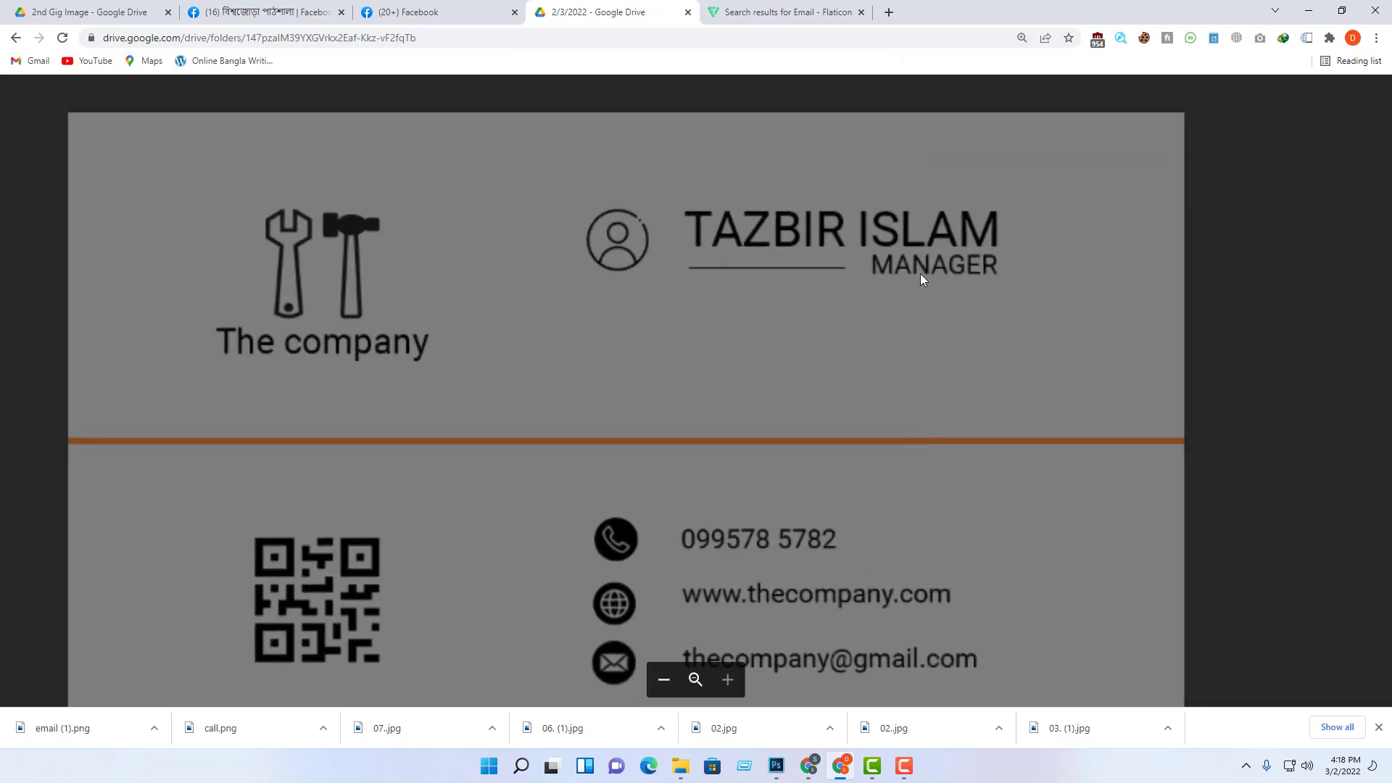
scroll(1054, 419, "down", 4)
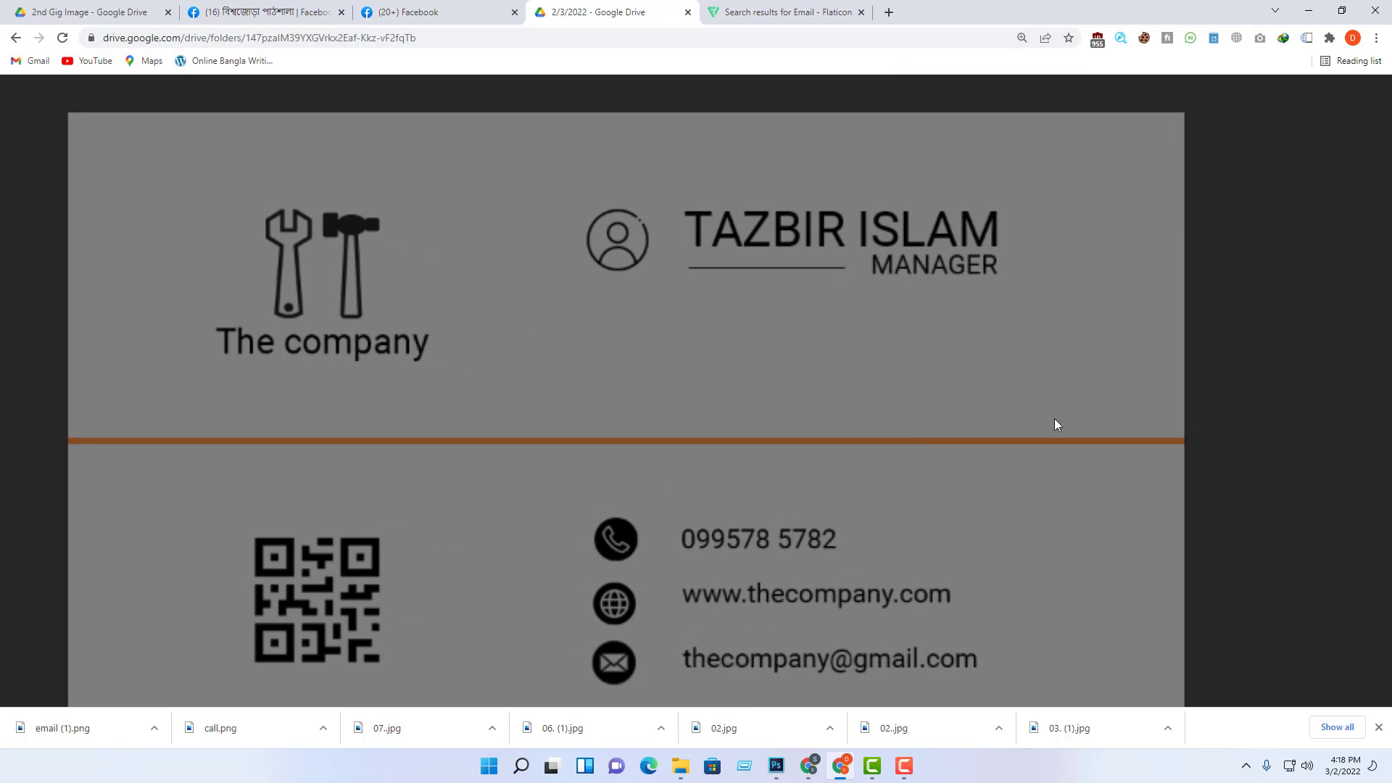
scroll(1054, 450, "up", 4)
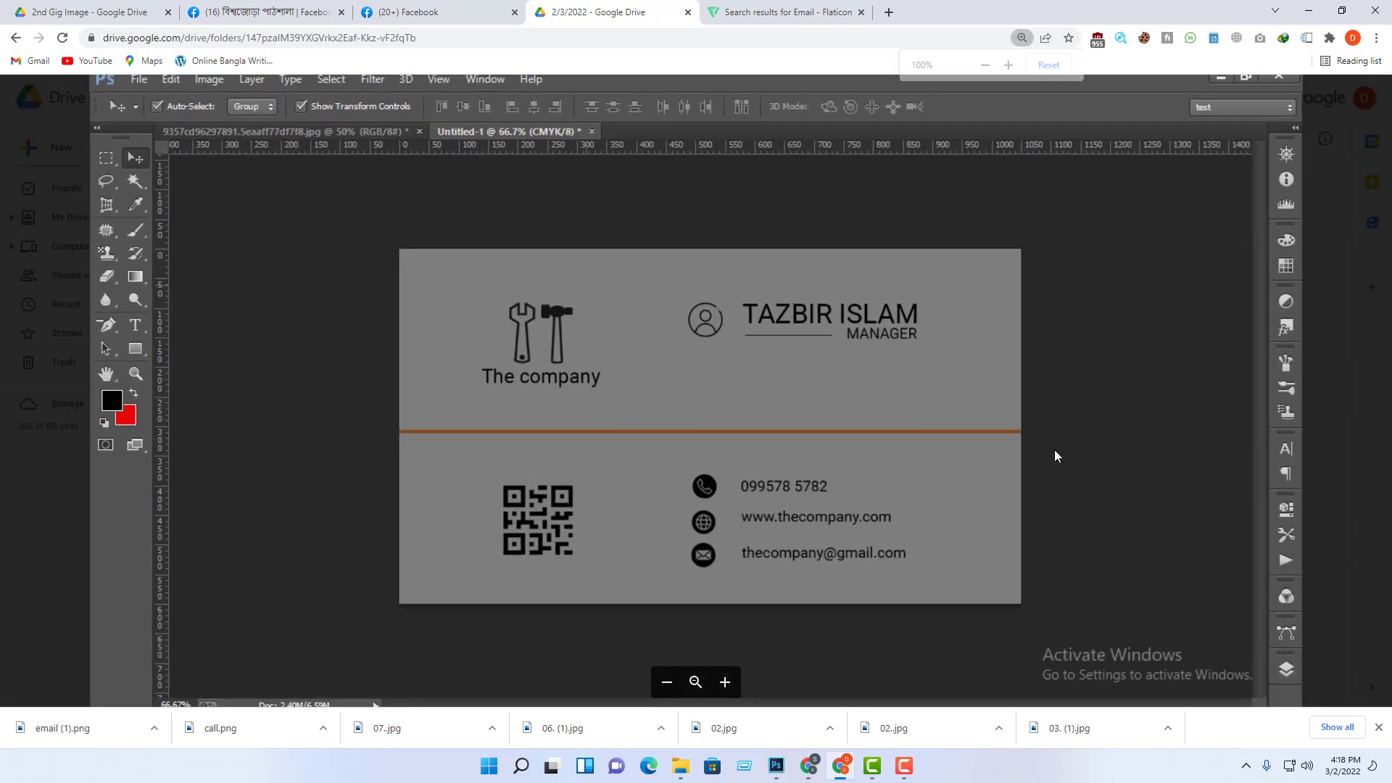
scroll(1054, 451, "down", 5)
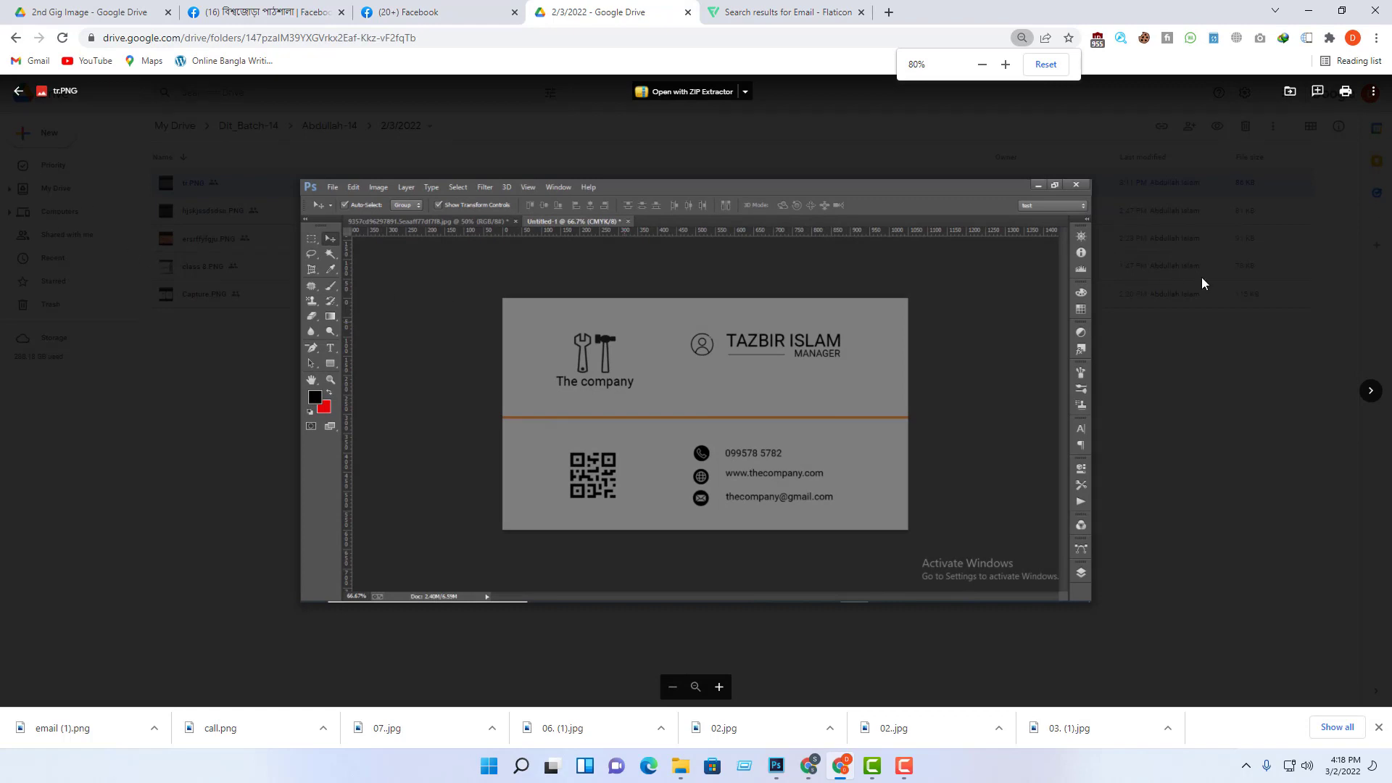
left_click(19, 92)
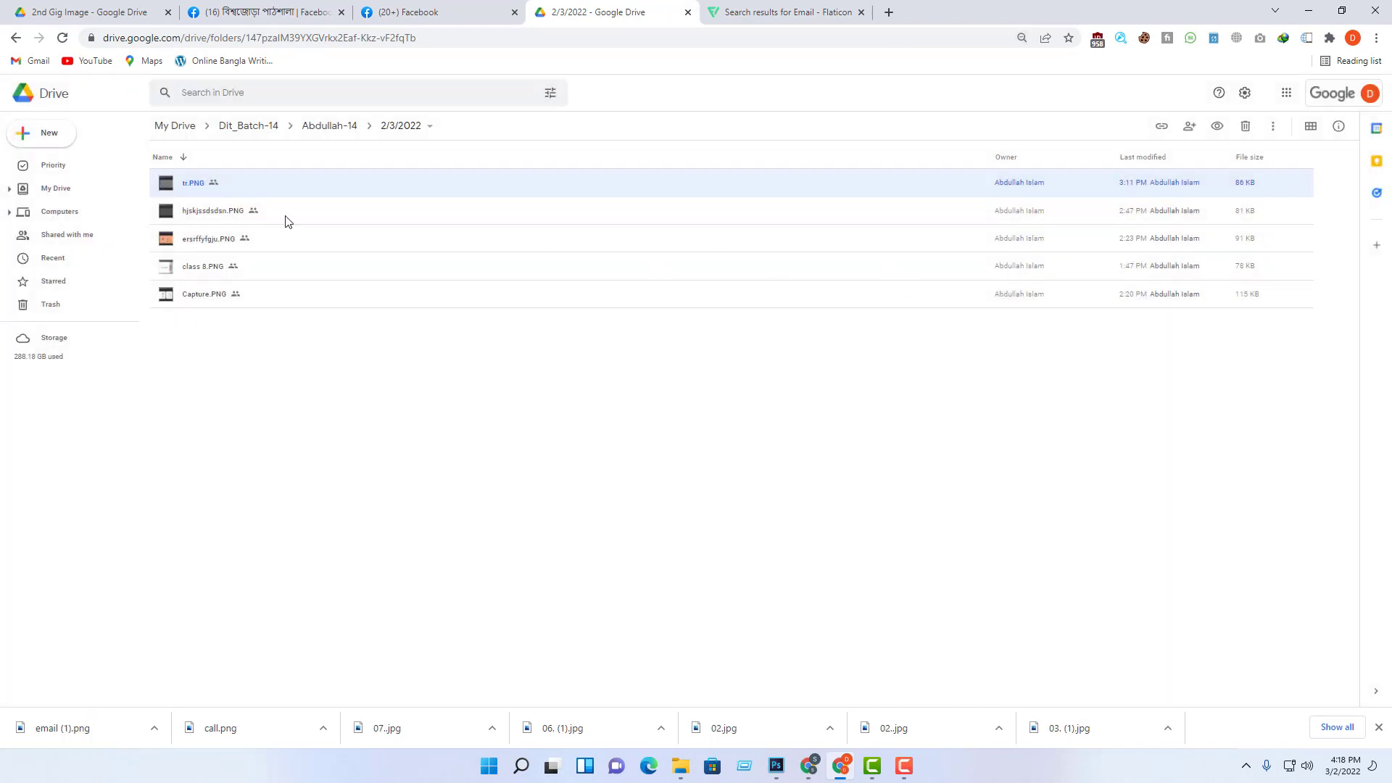
Step: Open class 8.PNG in Drive's preview and zoom in on its card layout
double_click(215, 266)
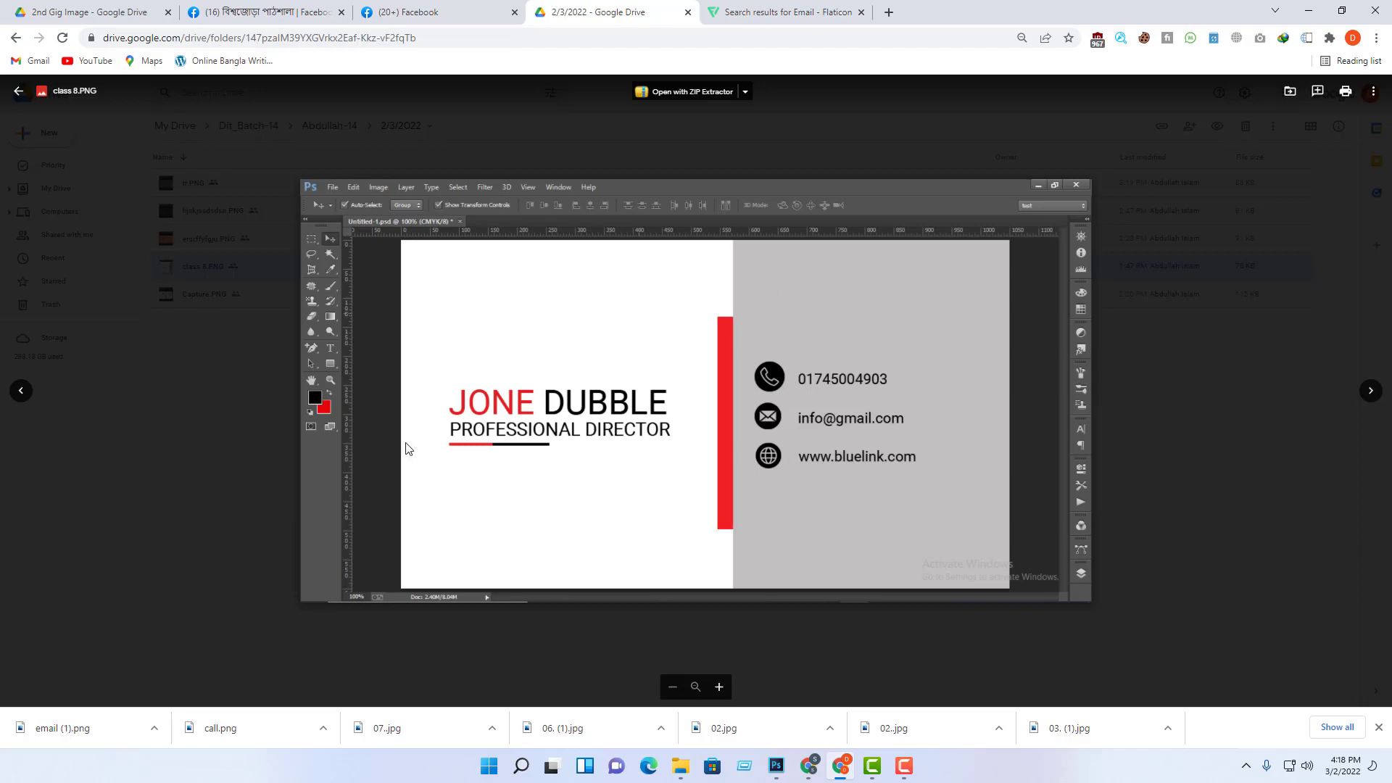
scroll(885, 463, "up", 5)
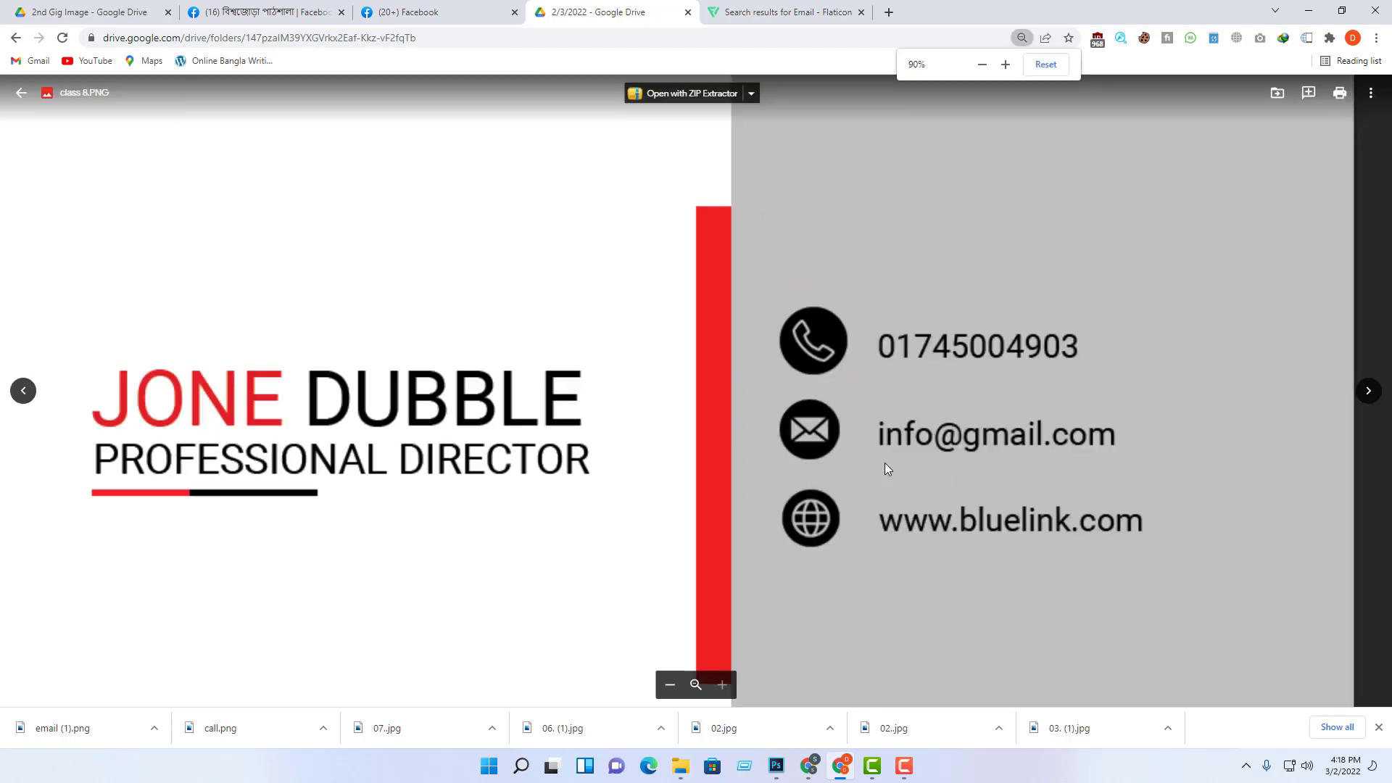
scroll(940, 460, "up", 1)
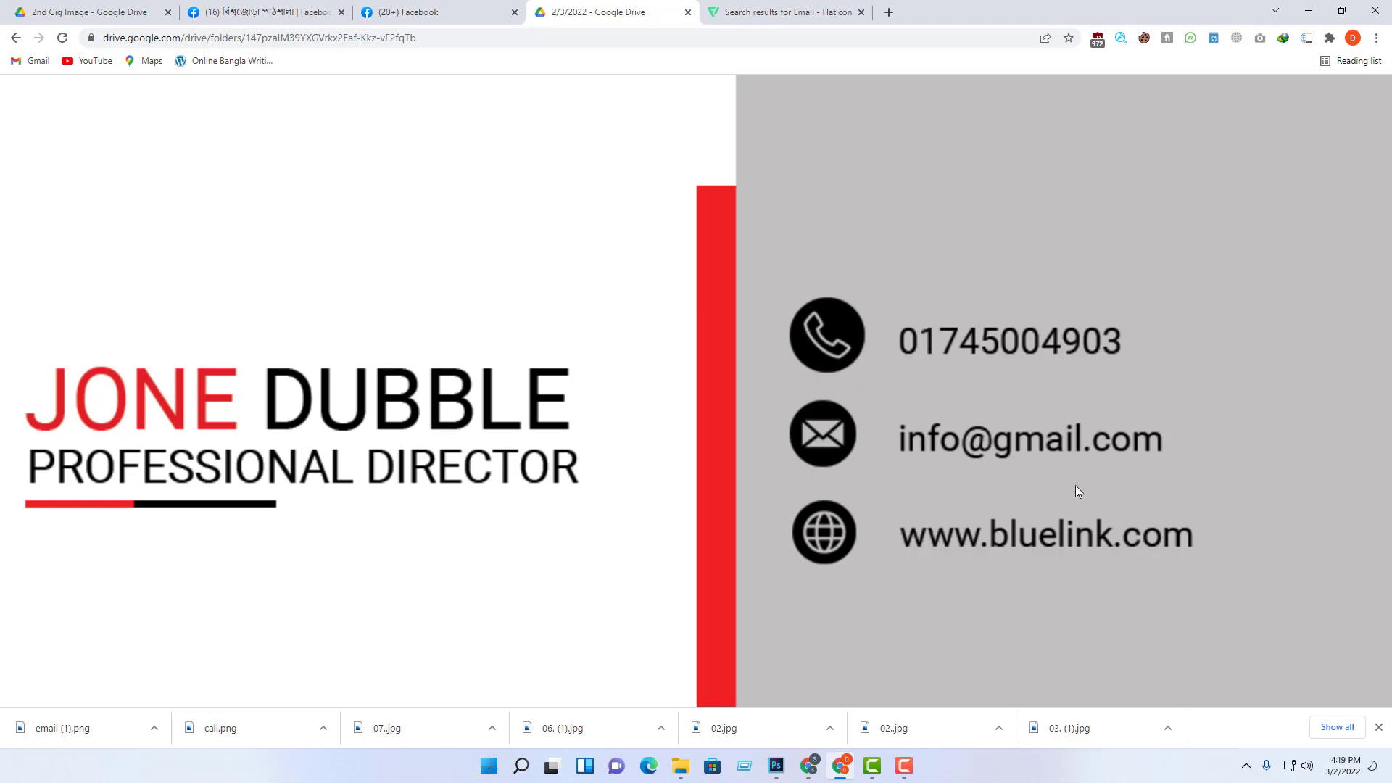
scroll(1024, 484, "down", 3)
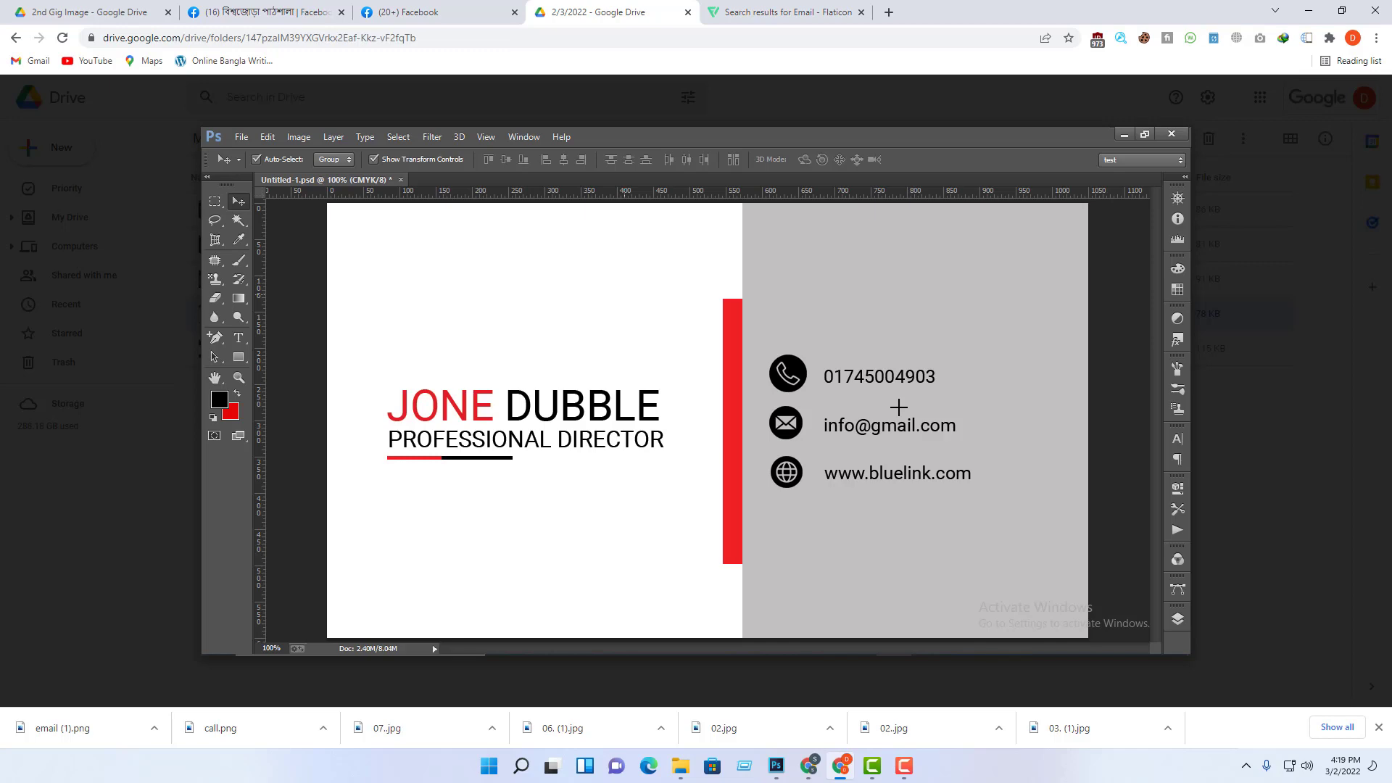
scroll(899, 407, "up", 5)
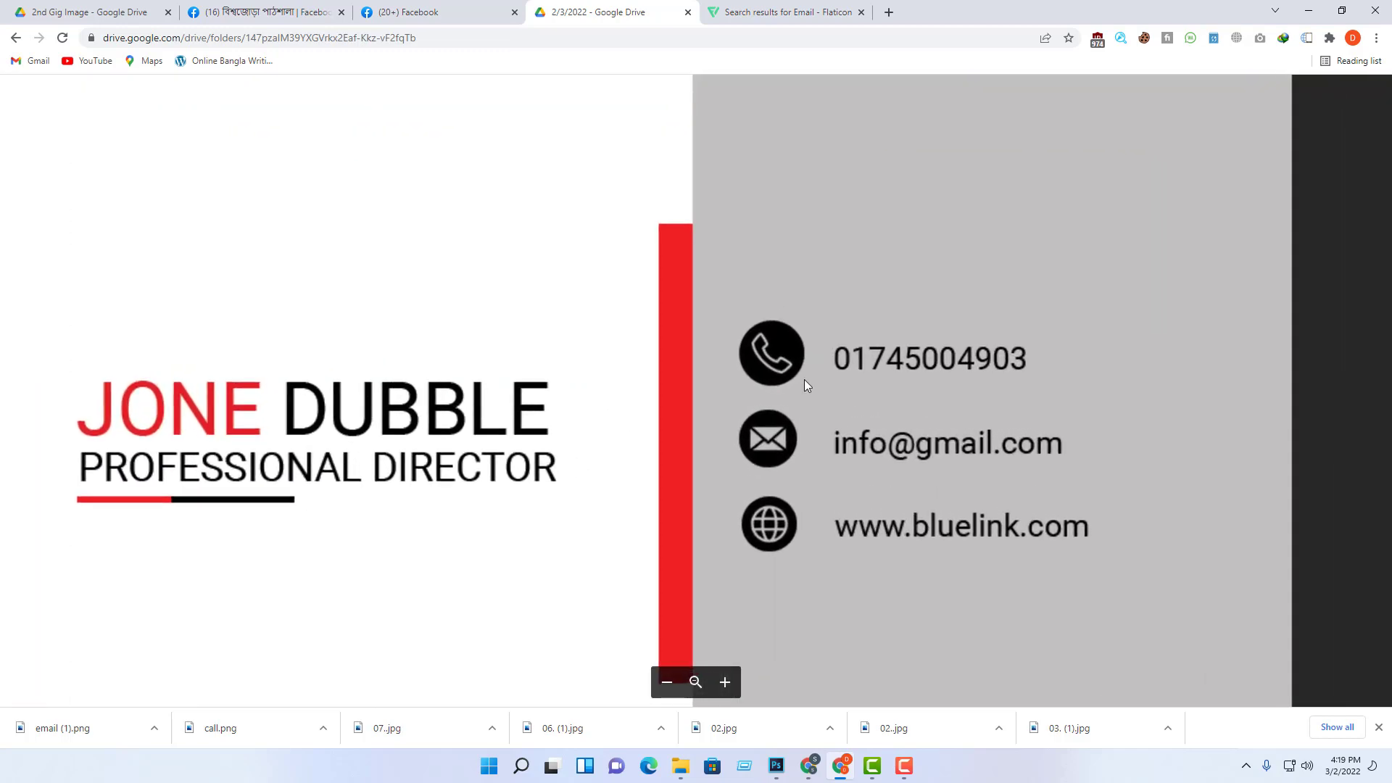
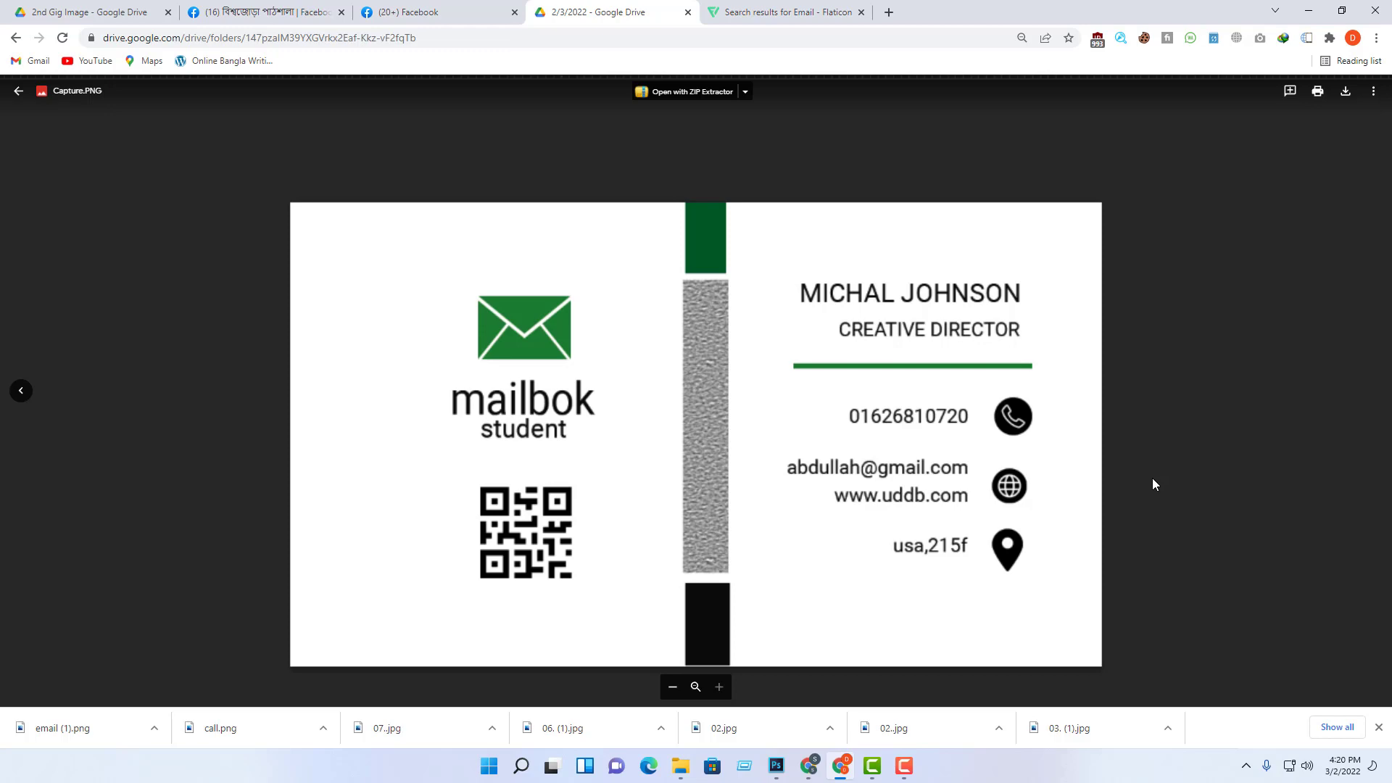
Step: Zoom the browser out to 50% and close the image preview, back to the 2/3/2022 folder
key("ctrl+minus")
key("ctrl+minus")
key("ctrl+minus")
key("ctrl+minus")
key("ctrl+minus")
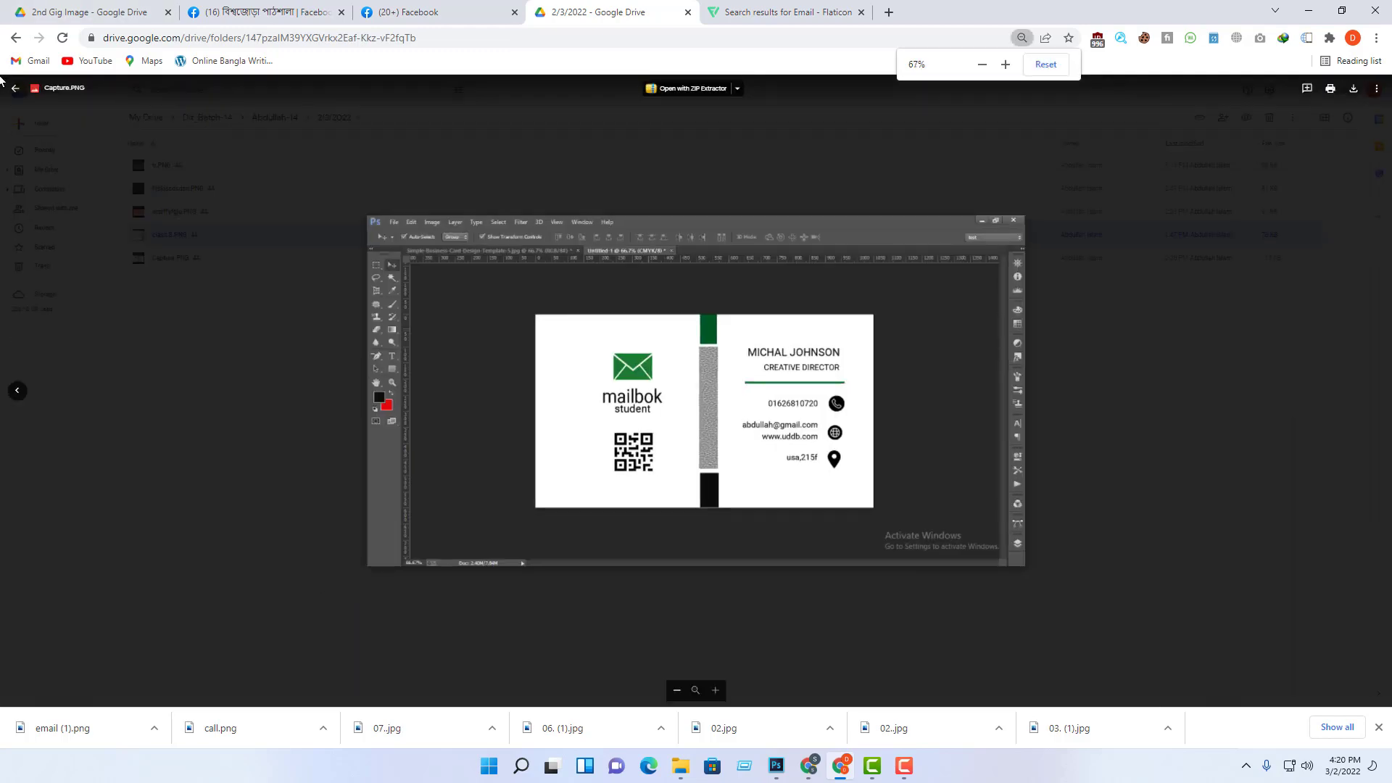
left_click(19, 92)
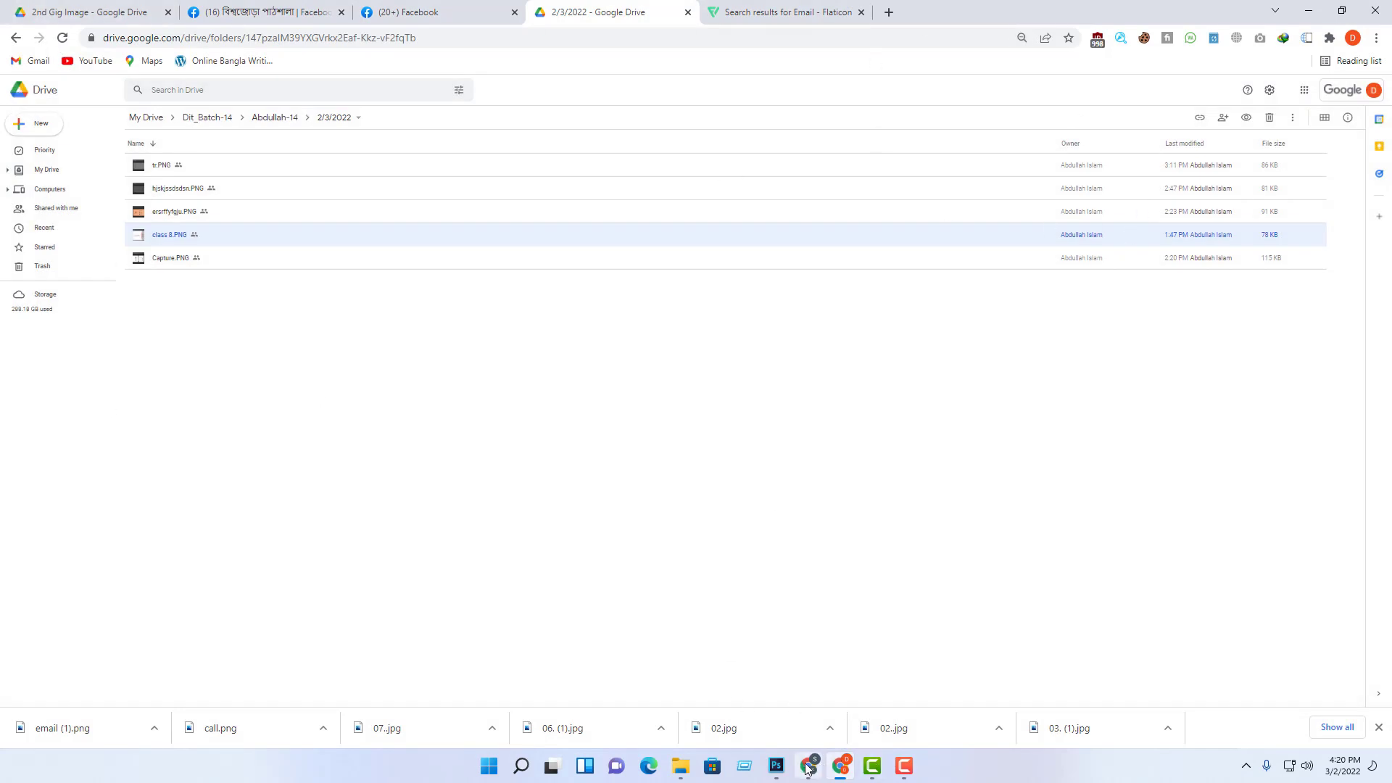
Step: Bring the Untitled-1 card document forward and nudge the name and title block slightly
mouse_move(776, 766)
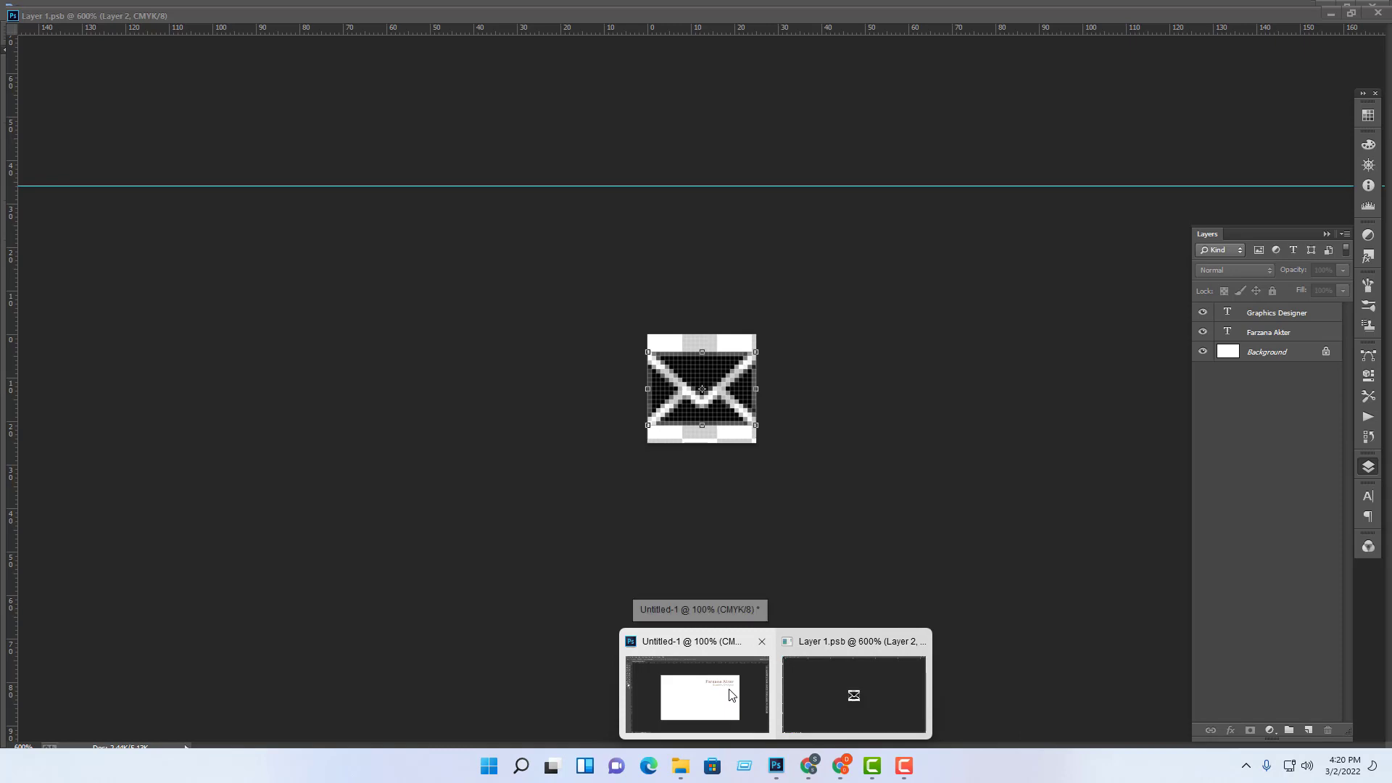
left_click(729, 693)
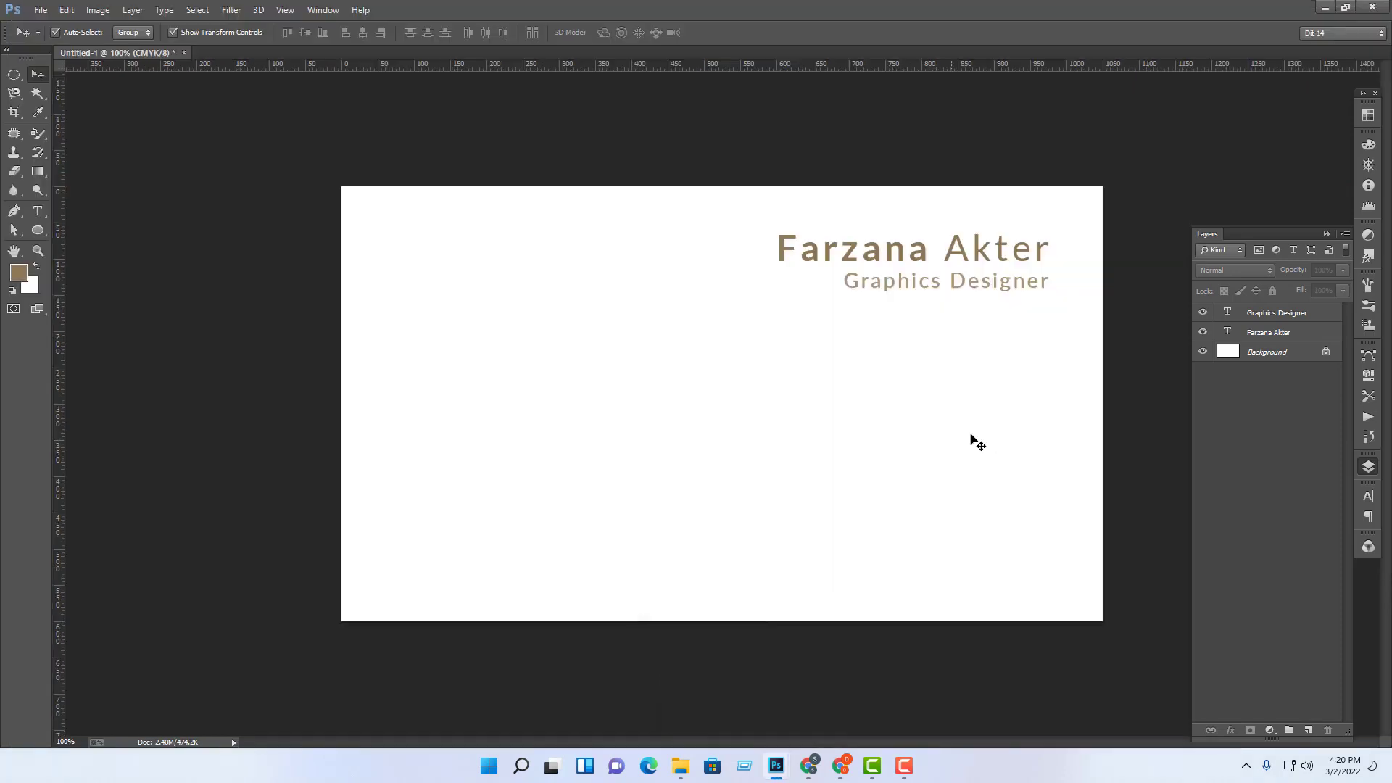
left_click_drag(703, 205, 1003, 366)
left_click(1008, 371)
left_click_drag(694, 229, 1025, 278)
left_click(904, 355)
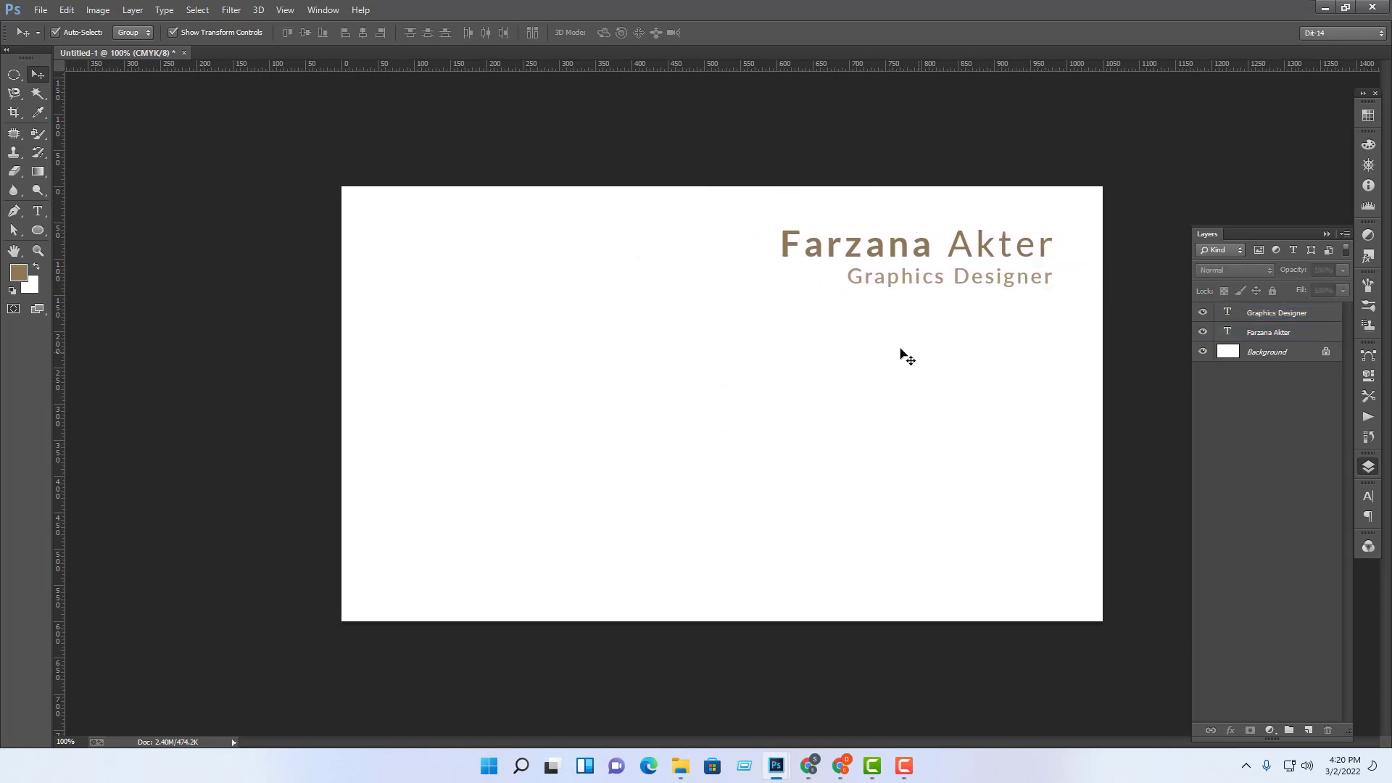
Step: Start a new horizontal text layer on the card's left side
left_click(38, 211)
left_click(564, 377)
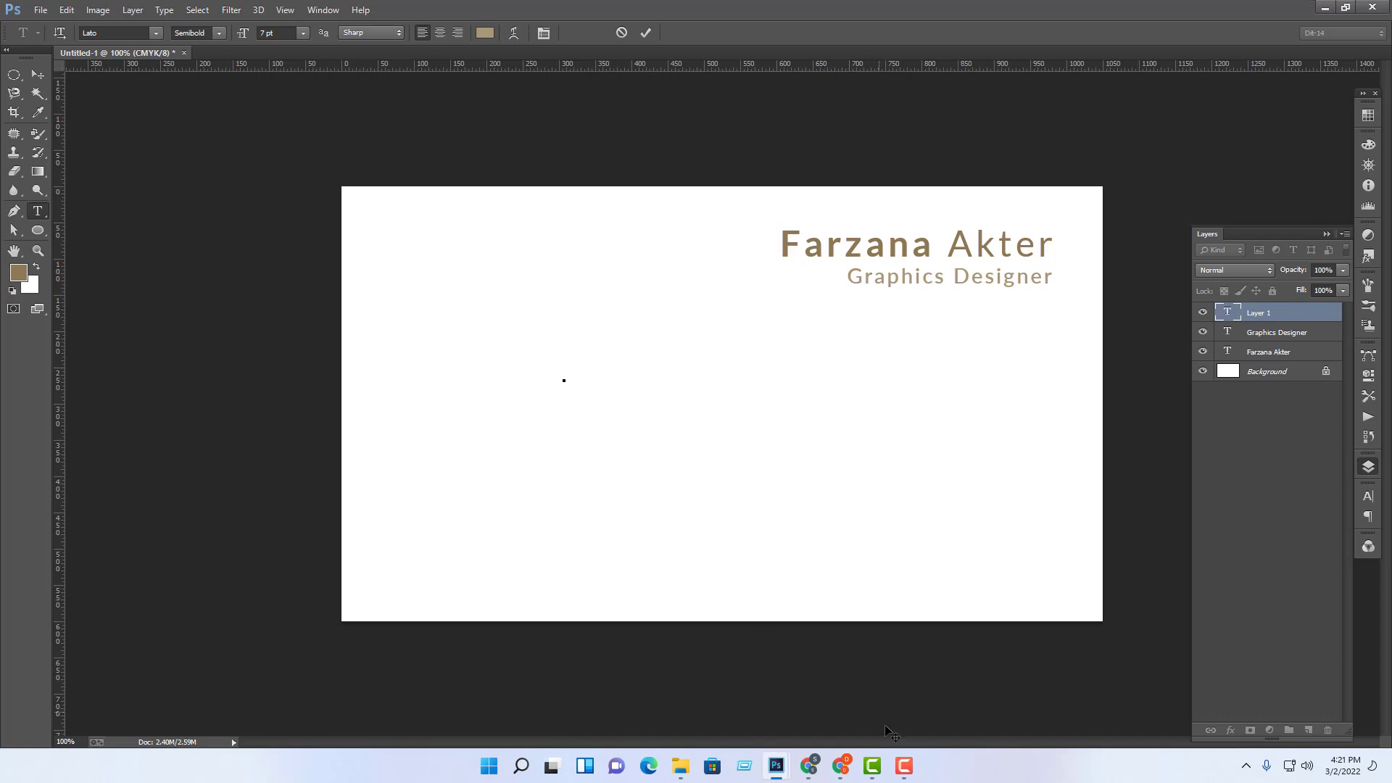
mouse_move(912, 773)
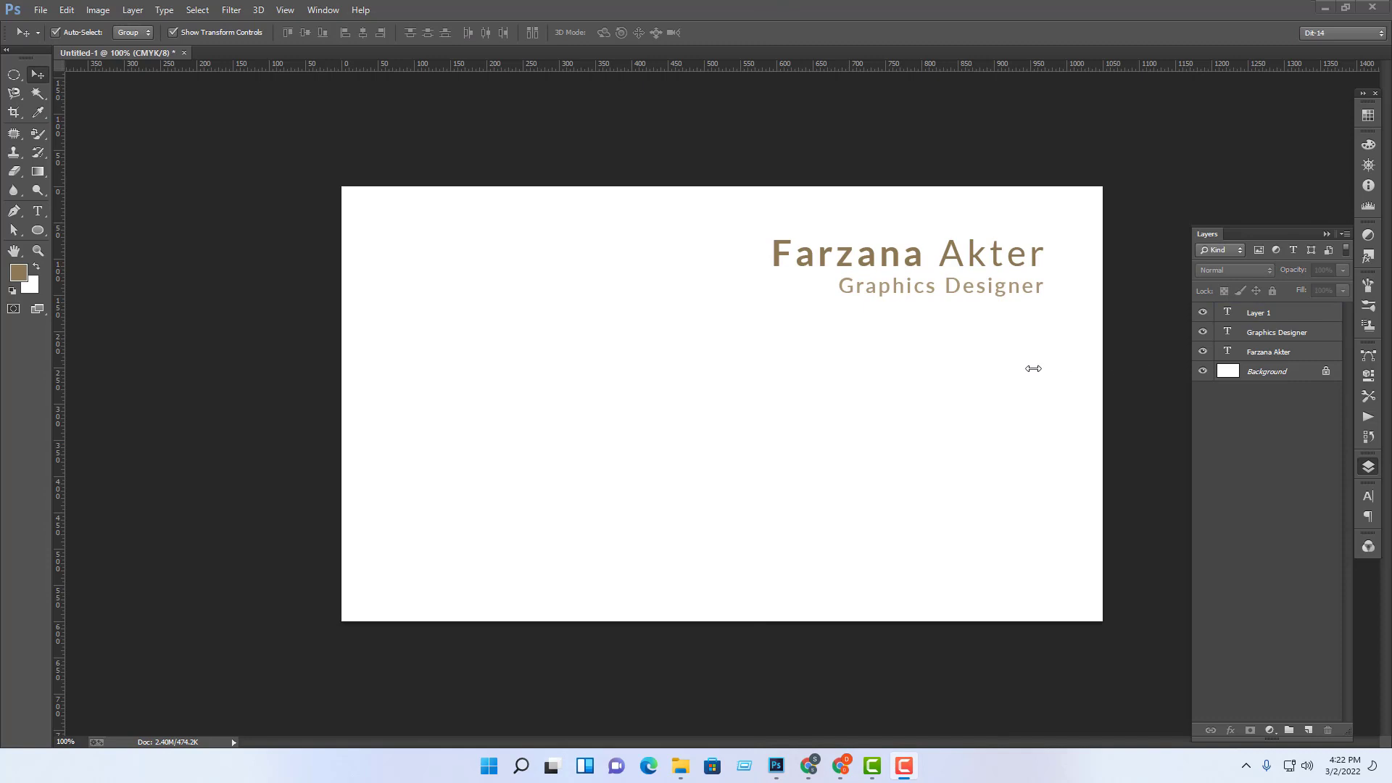
left_click(42, 79)
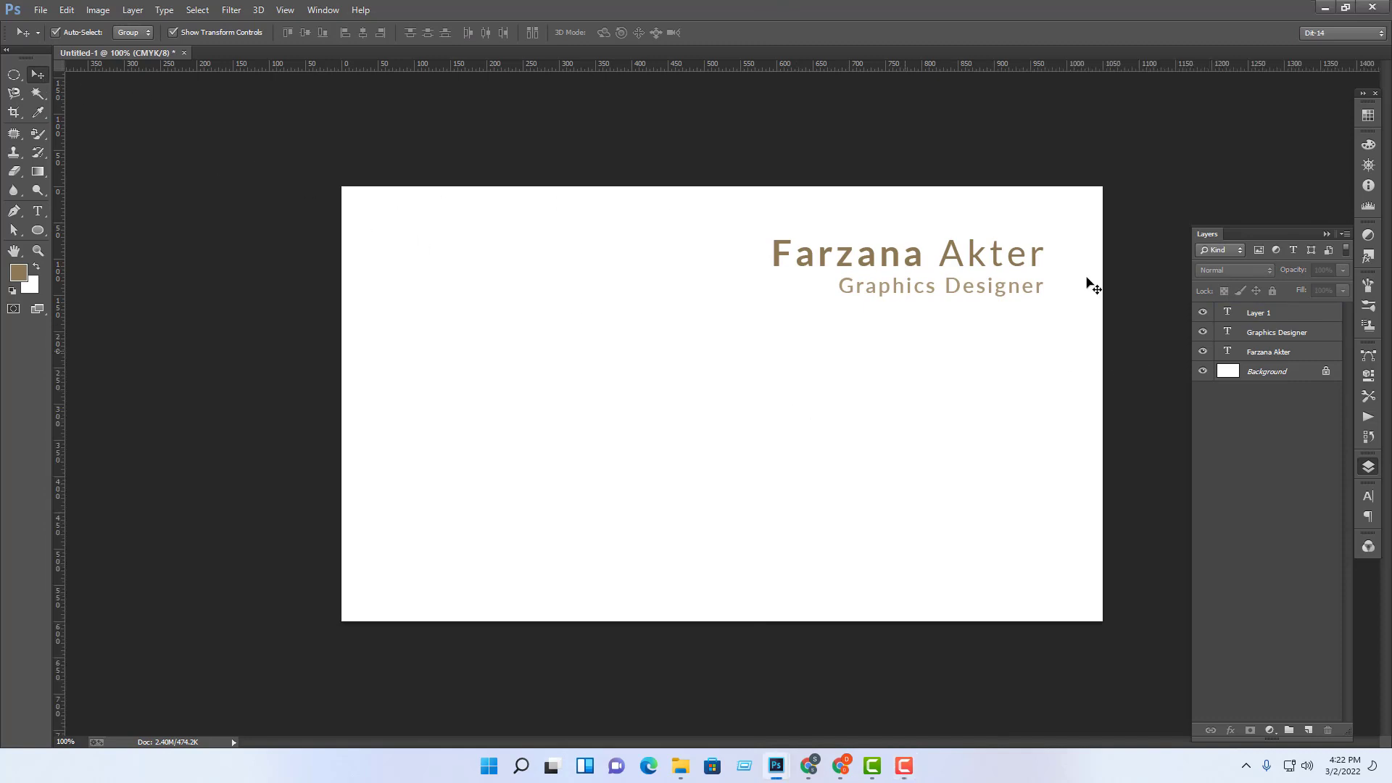
left_click(37, 211)
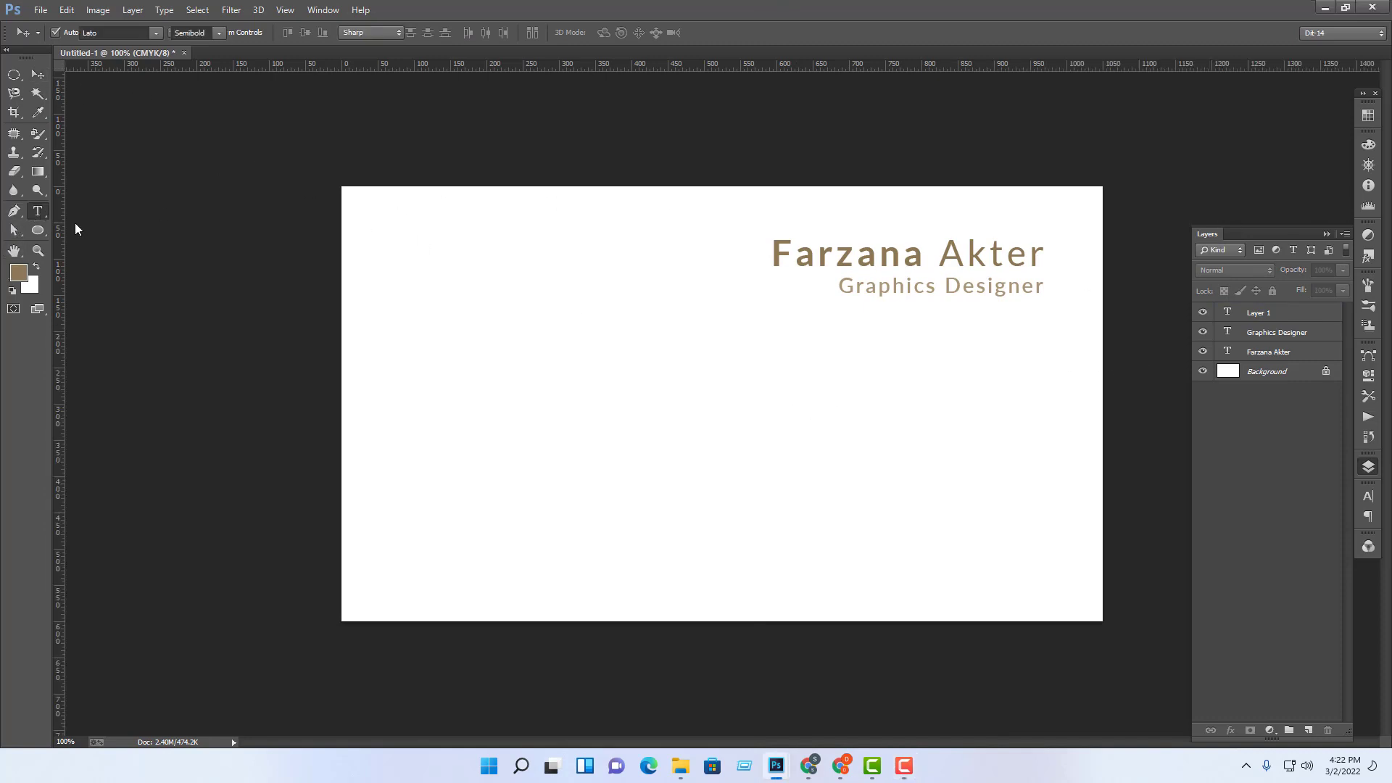
left_click(467, 391)
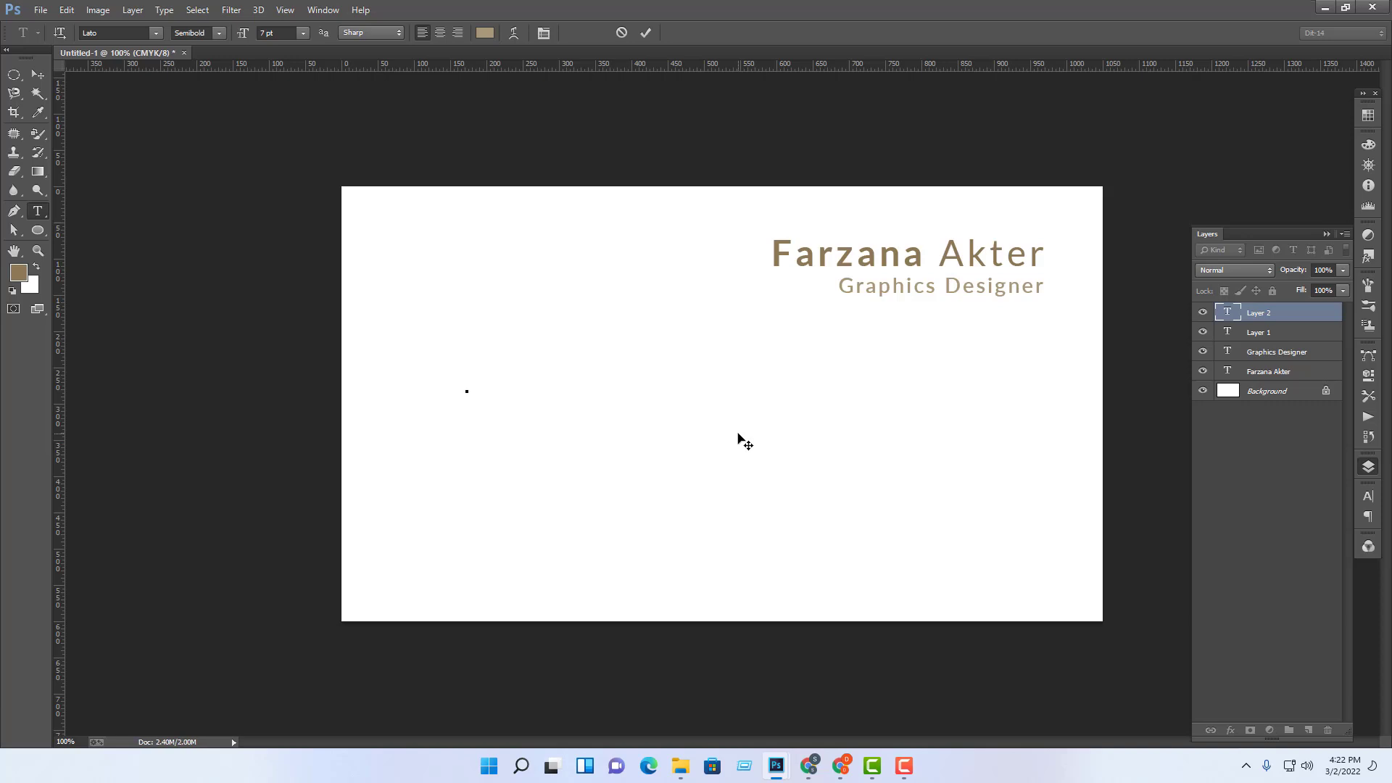
Step: Type the phone line 'P- 123456789' and duplicate it just below itself
type("P- 123456789")
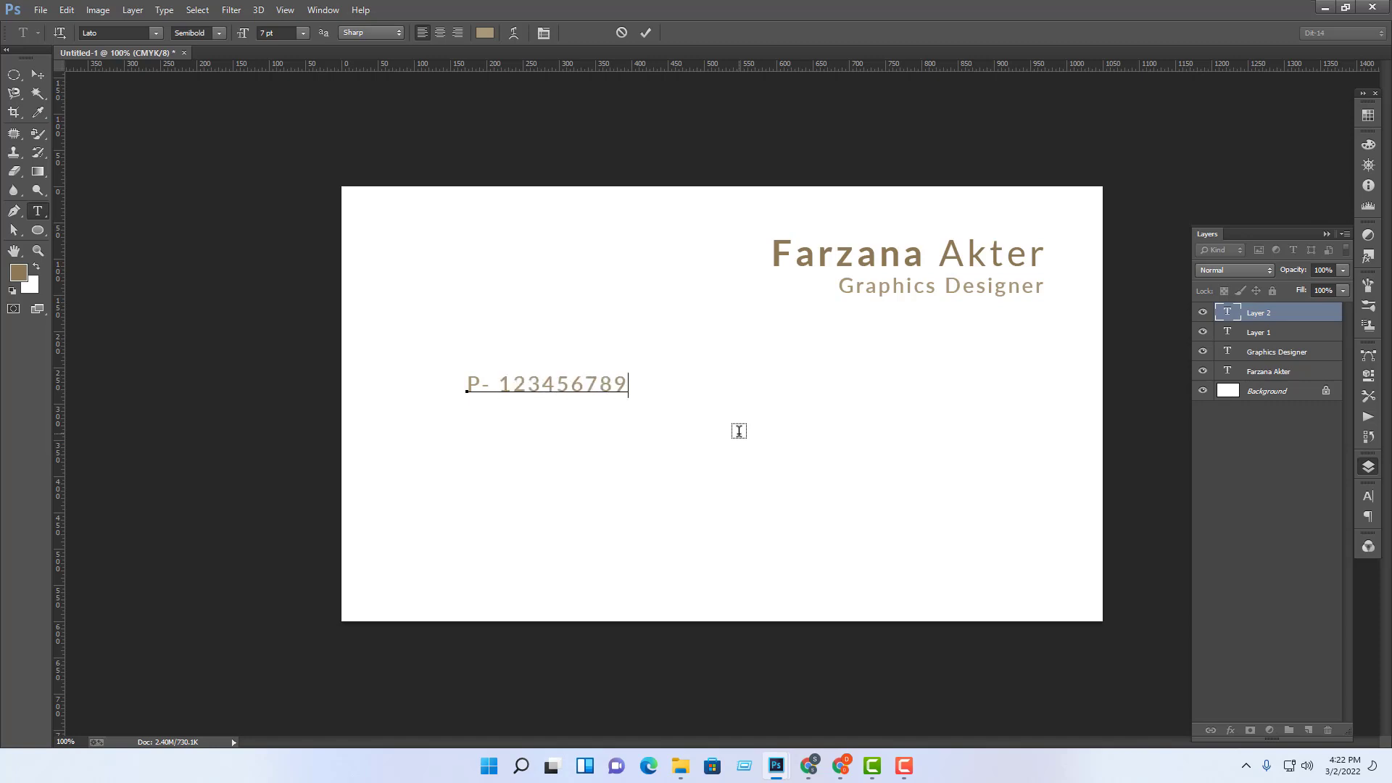
left_click(38, 74)
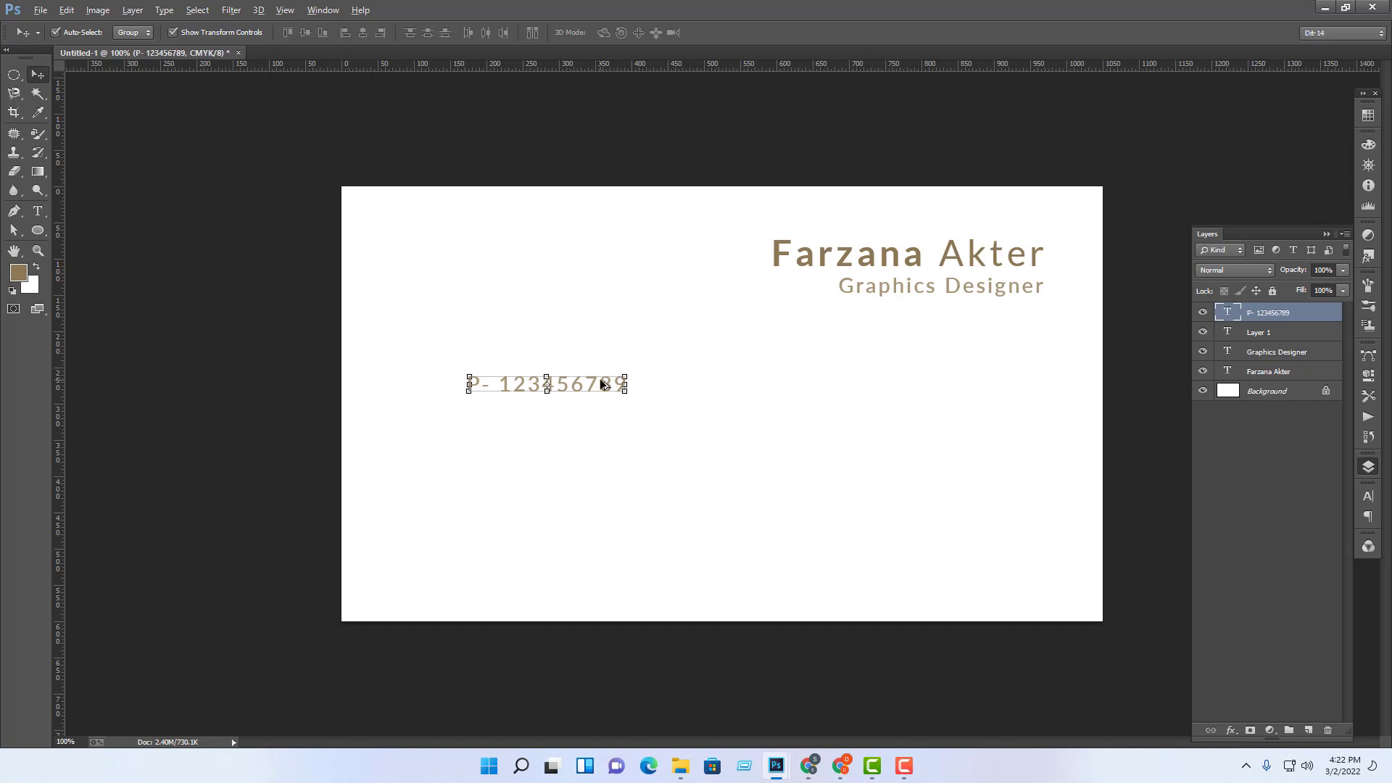
left_click_drag(599, 378, 605, 423)
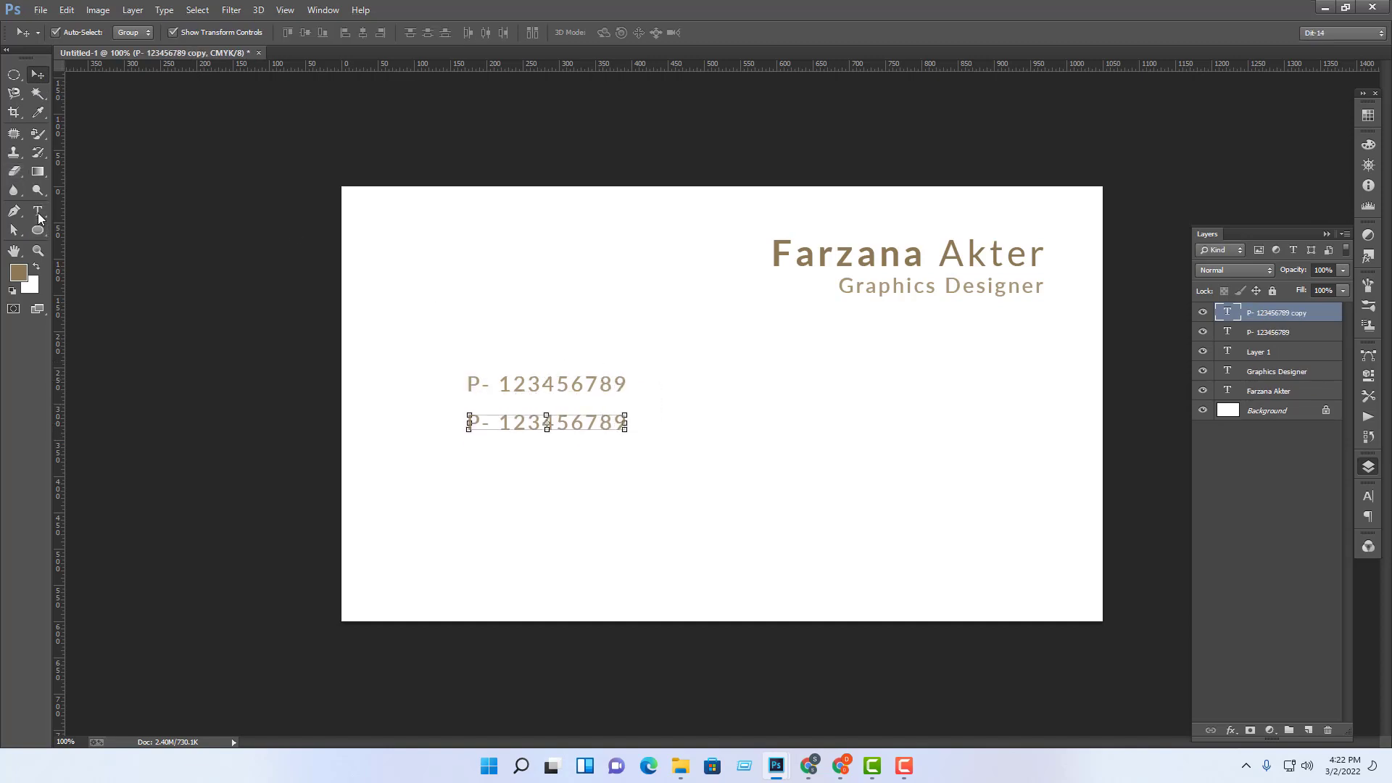
Step: Rewrite the copy as the 'E-' email line and duplicate it underneath
left_click(37, 211)
left_click_drag(479, 426, 264, 413)
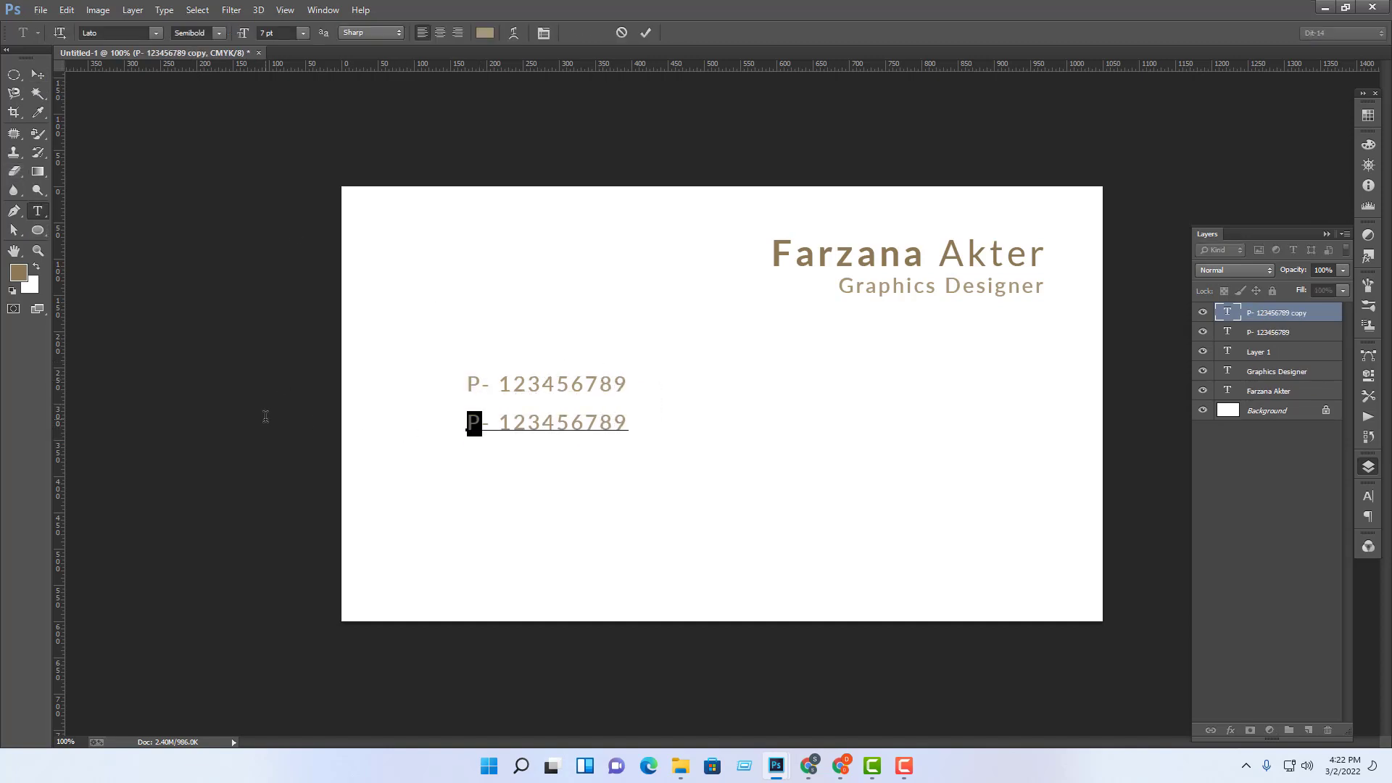
type("E")
left_click_drag(500, 422, 810, 437)
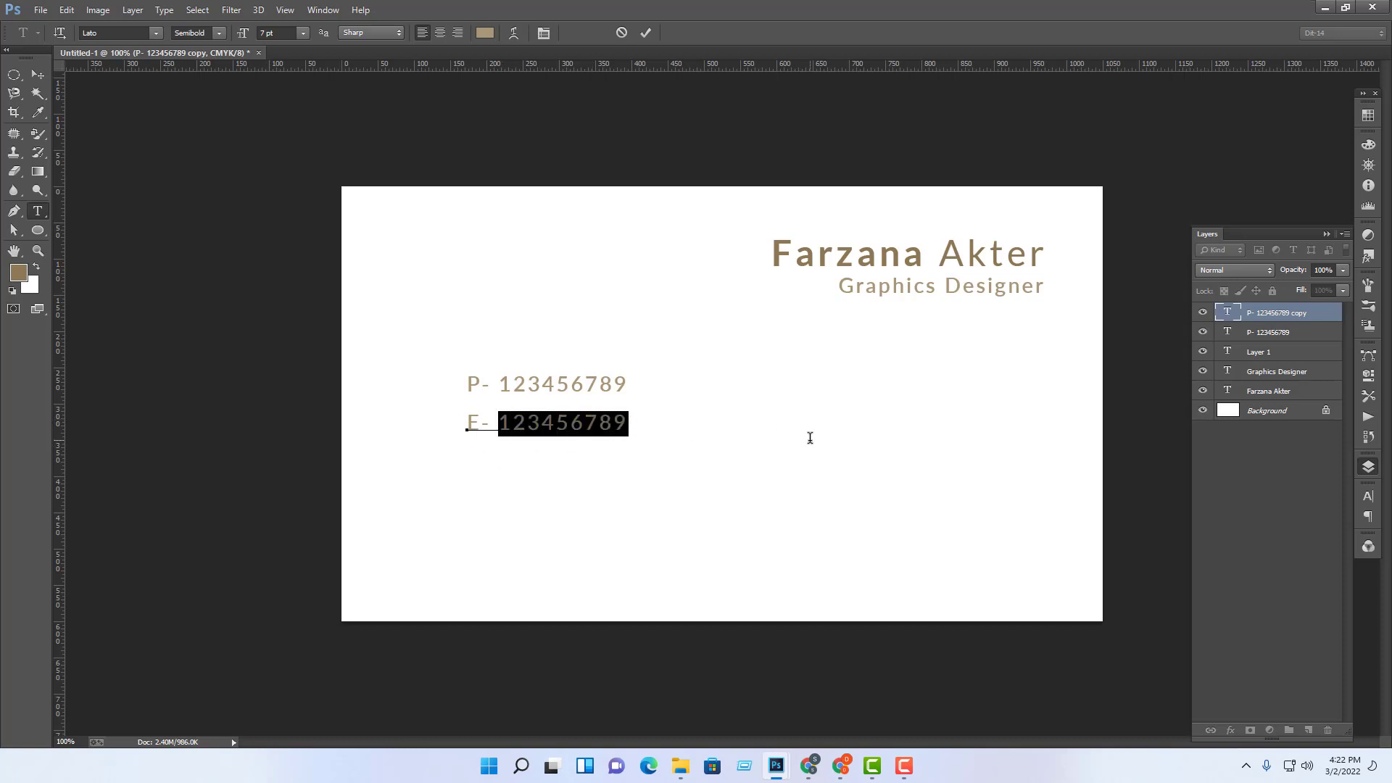
type("email")
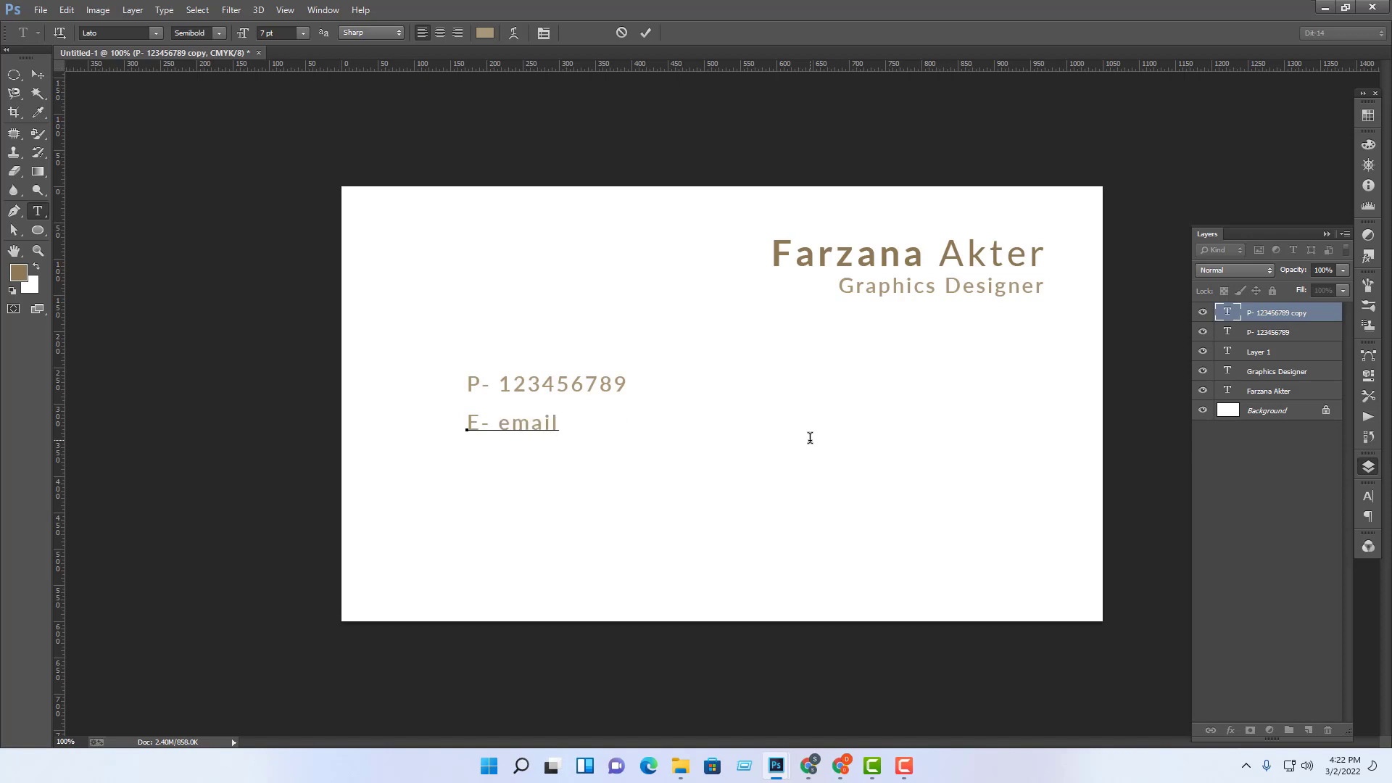
type("@mymail.com")
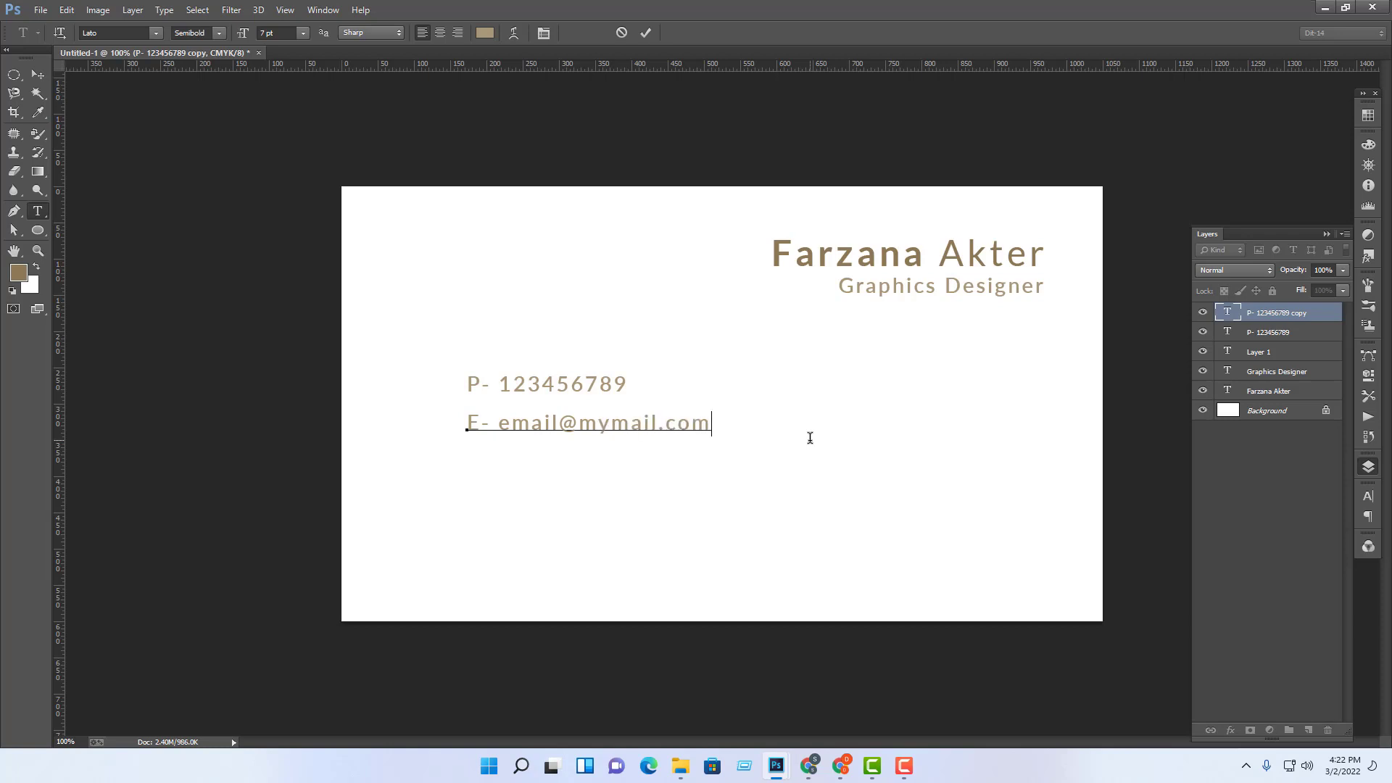
left_click(37, 74)
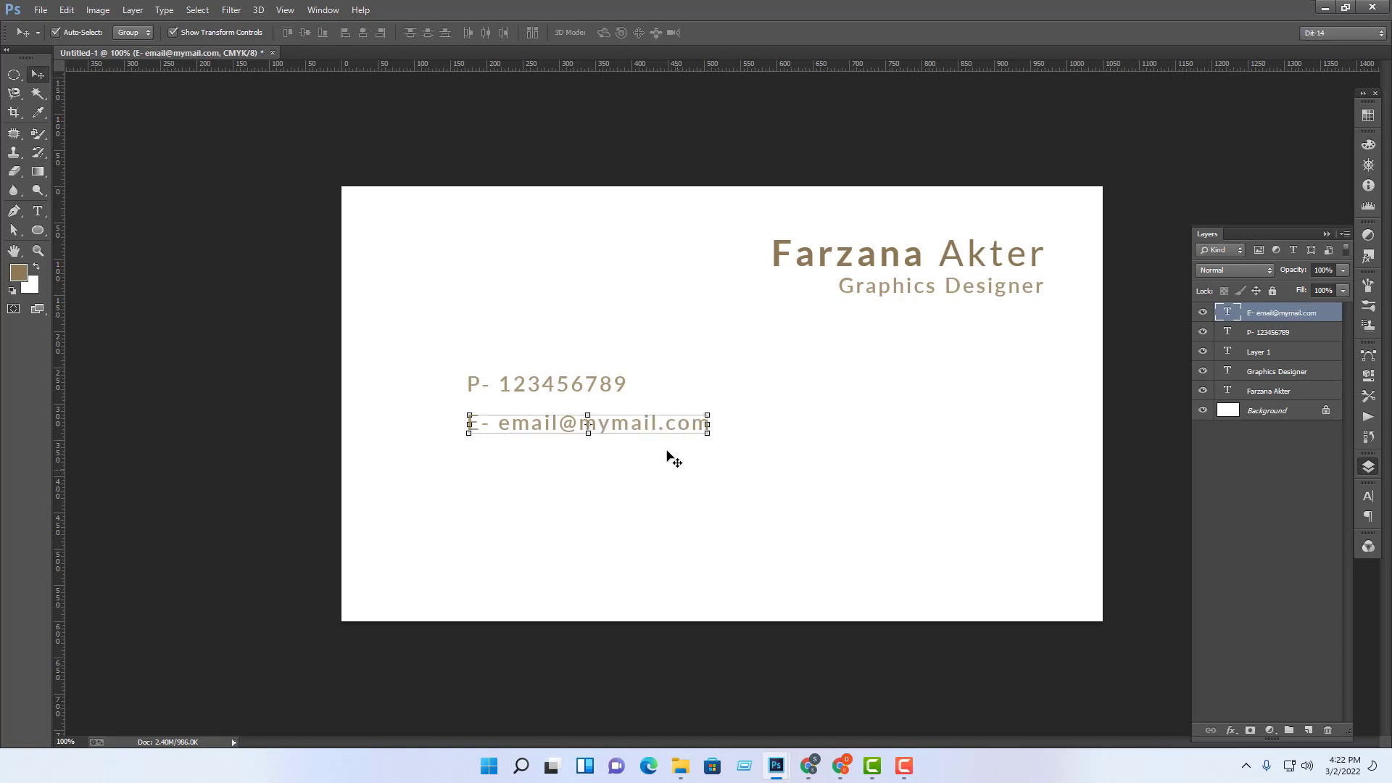
left_click_drag(659, 421, 653, 463)
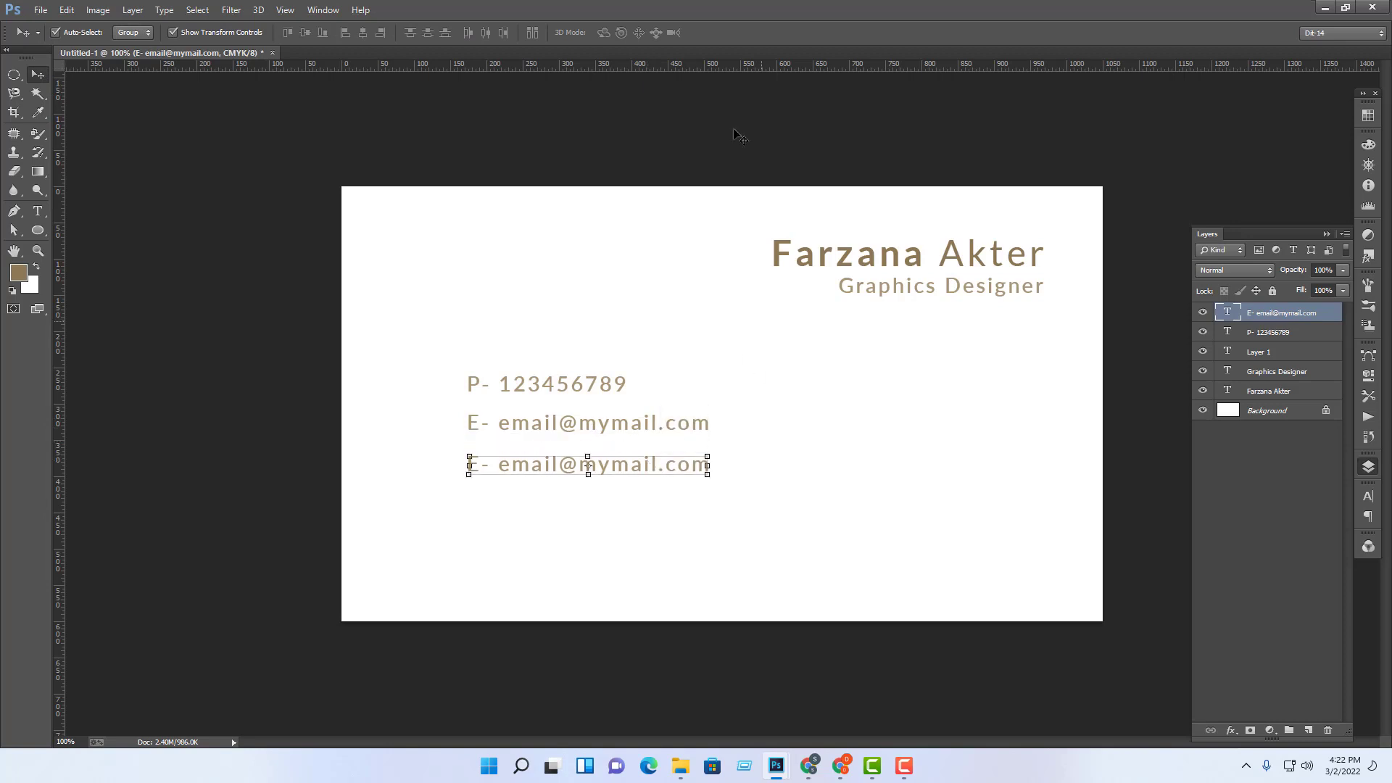
Step: Rewrite the copied email line to read 'W- mywebsite.com'
left_click(38, 211)
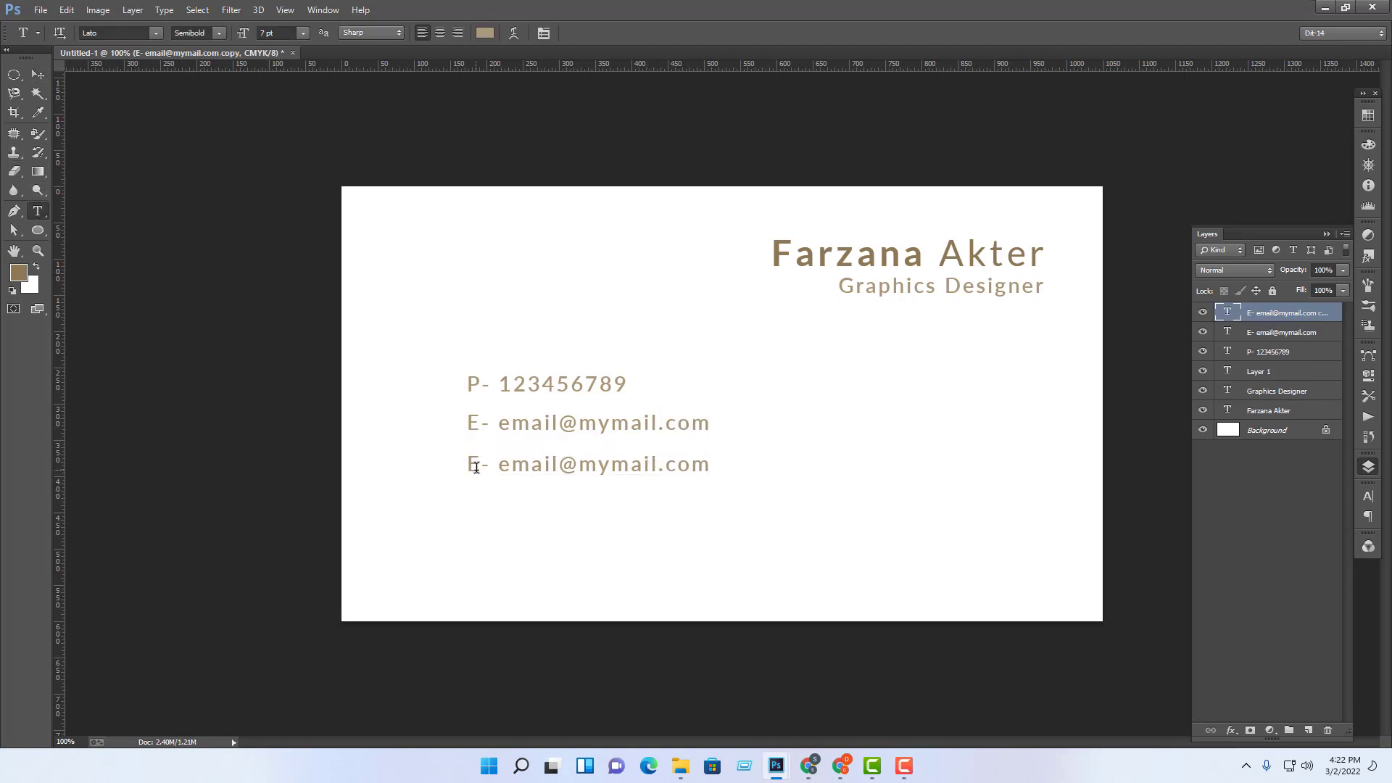
left_click_drag(480, 464, 71, 448)
type("Wb")
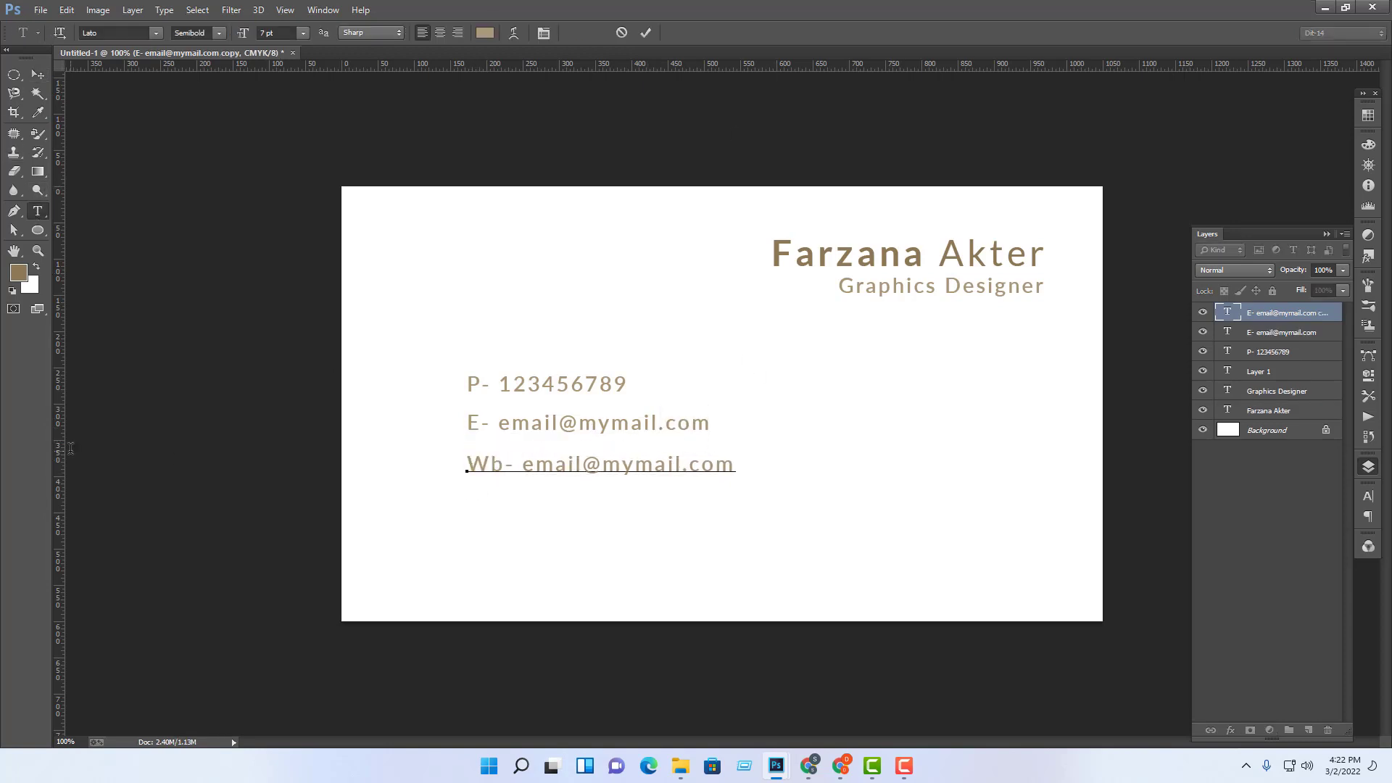
key("BackSpace")
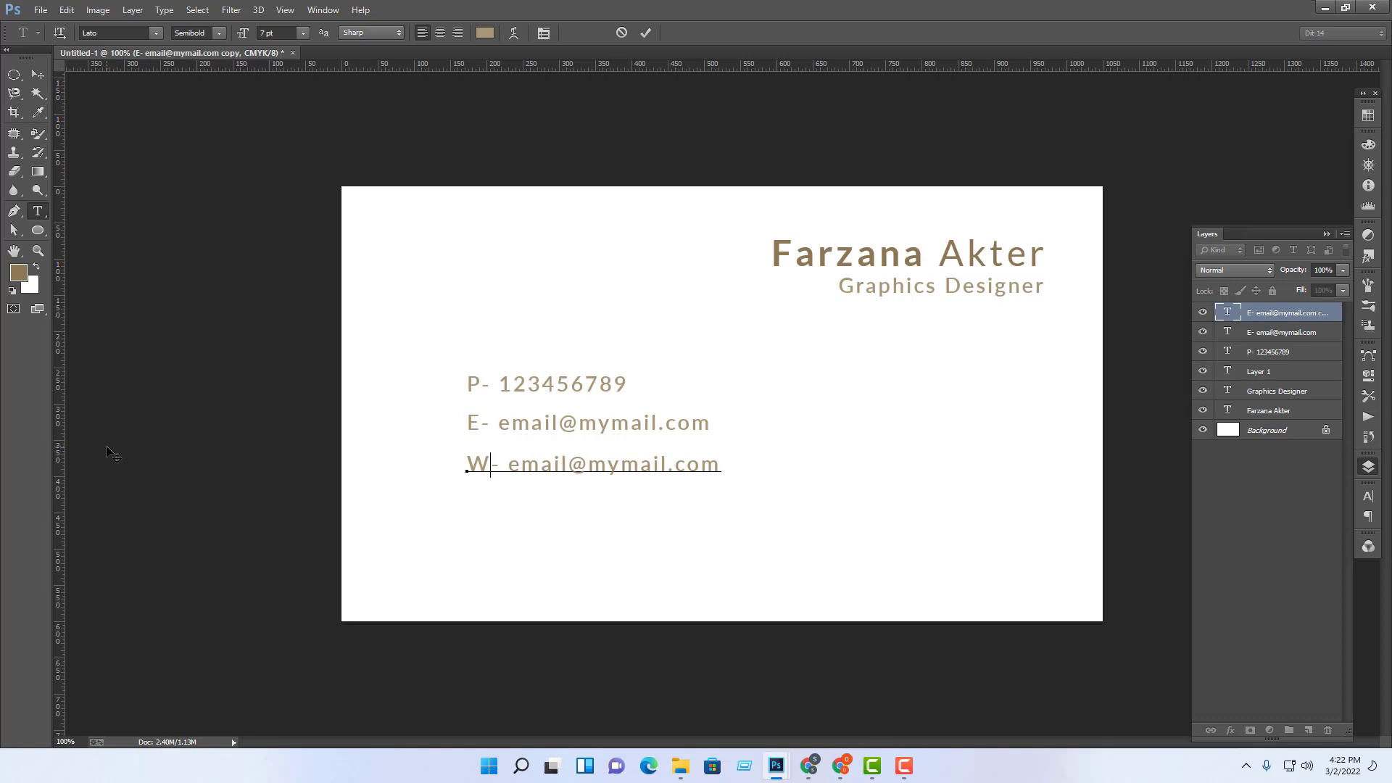
left_click_drag(508, 464, 572, 468)
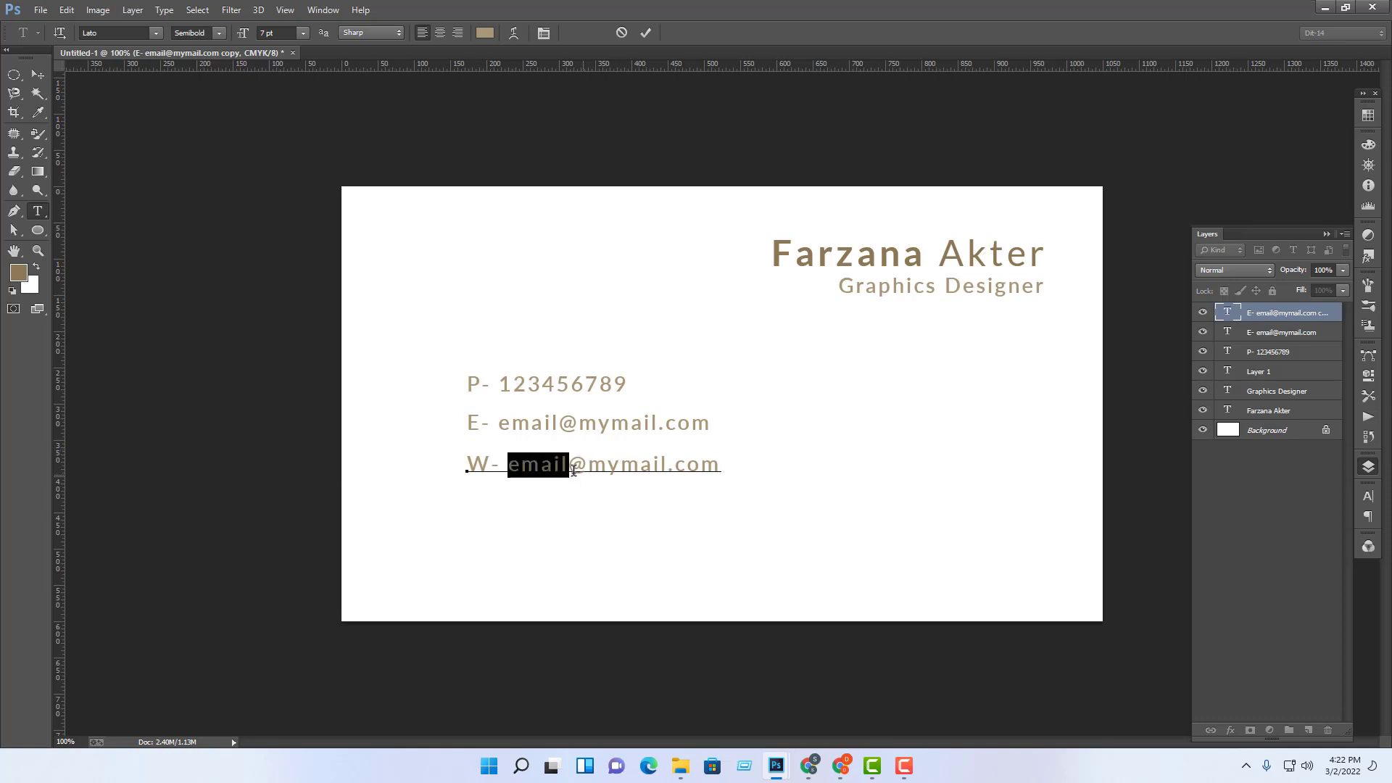
type("web")
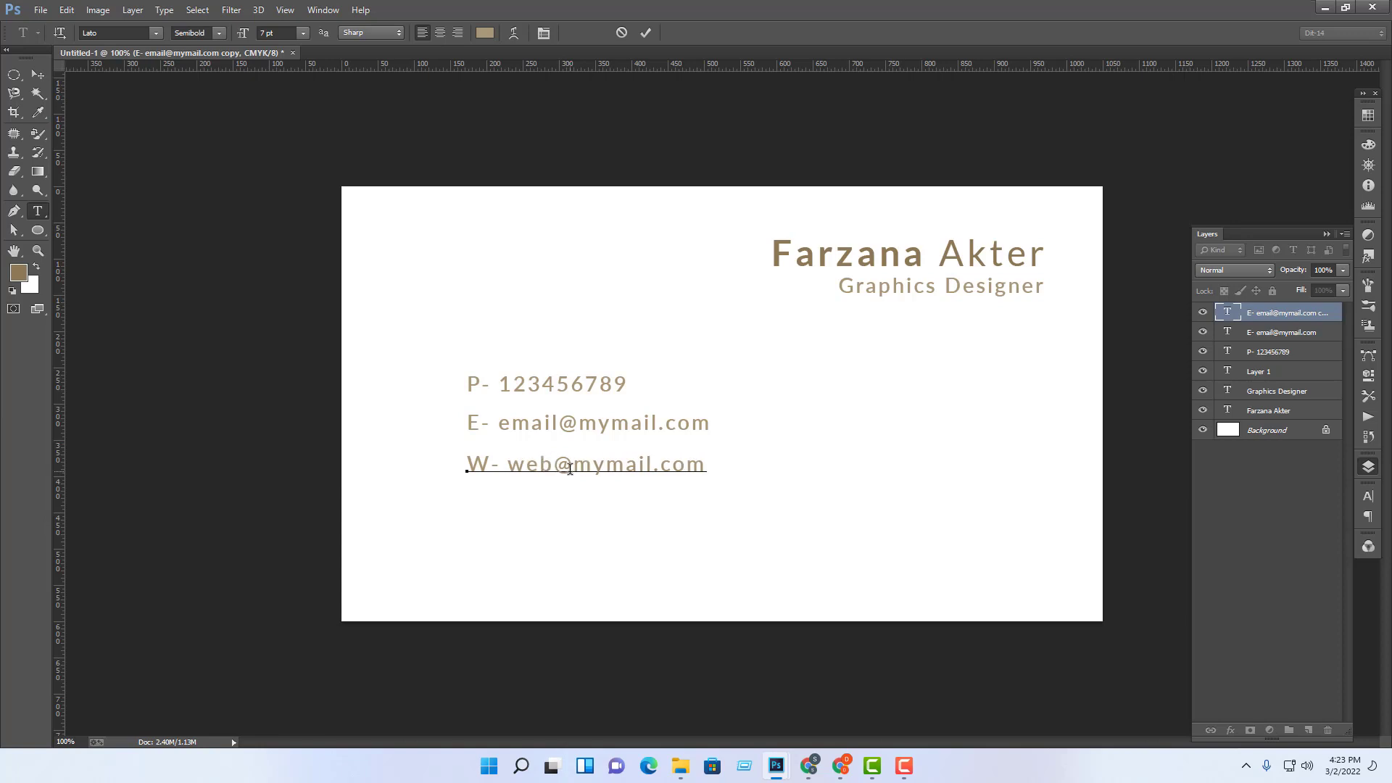
key("shift+Right")
key("BackSpace")
key("BackSpace")
key("BackSpace")
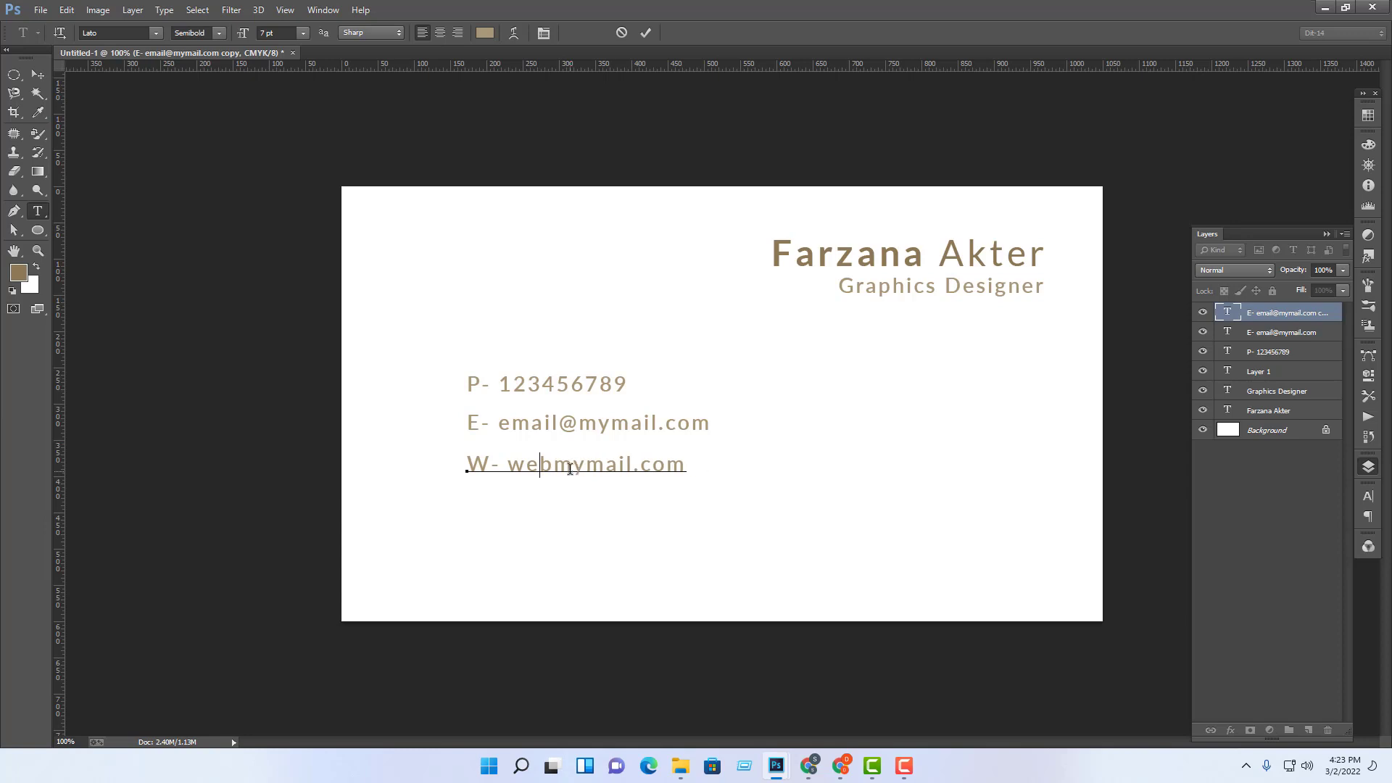
key("BackSpace")
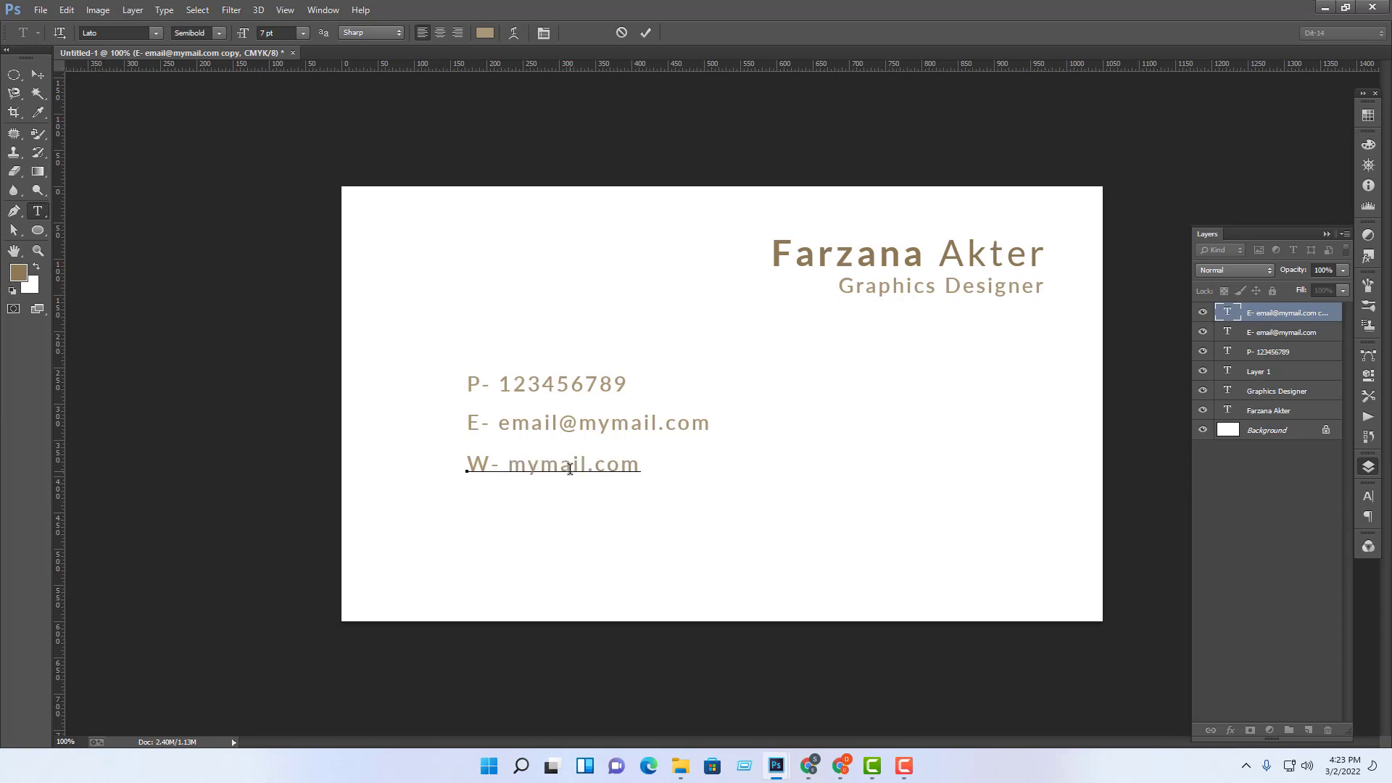
key("Delete")
key("Delete")
key("Delete")
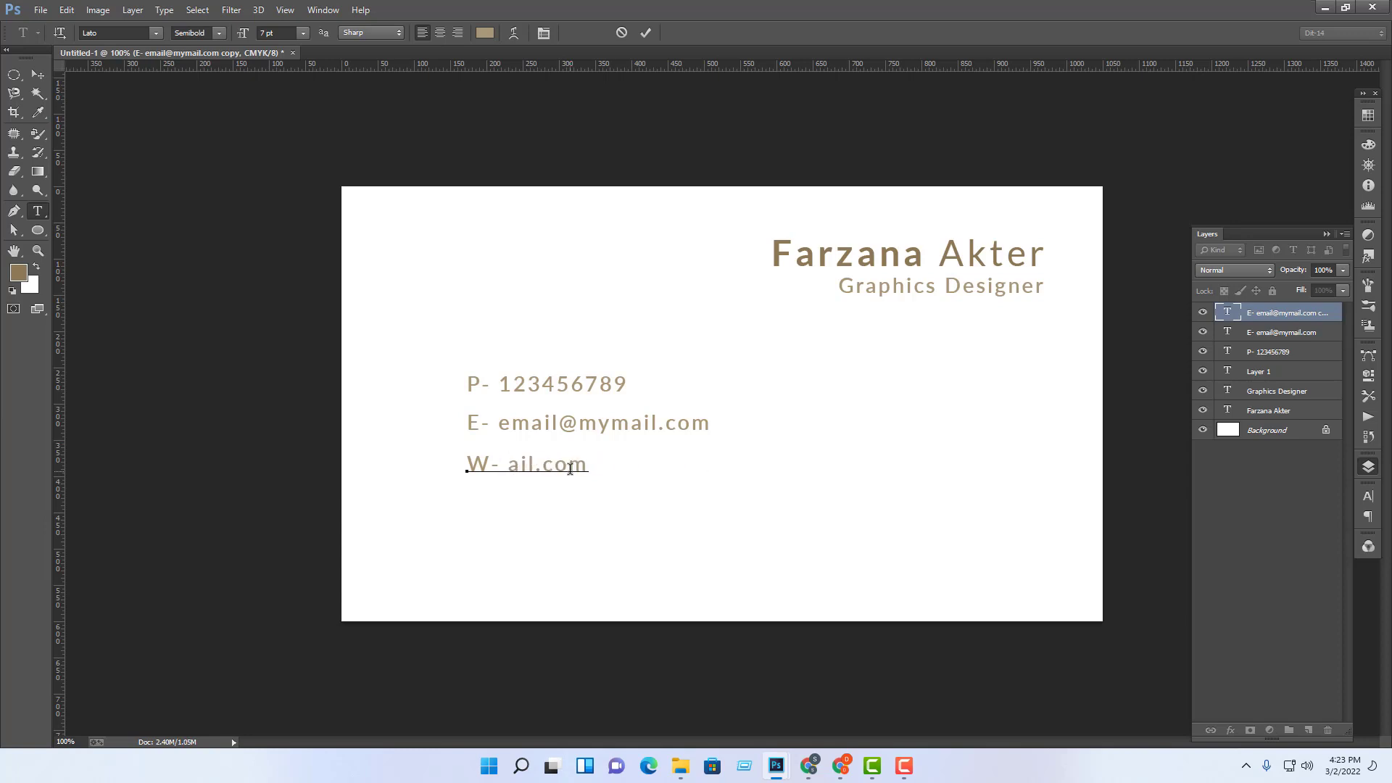
key("Delete")
key("Delete")
key("Delete")
type("mywebsite")
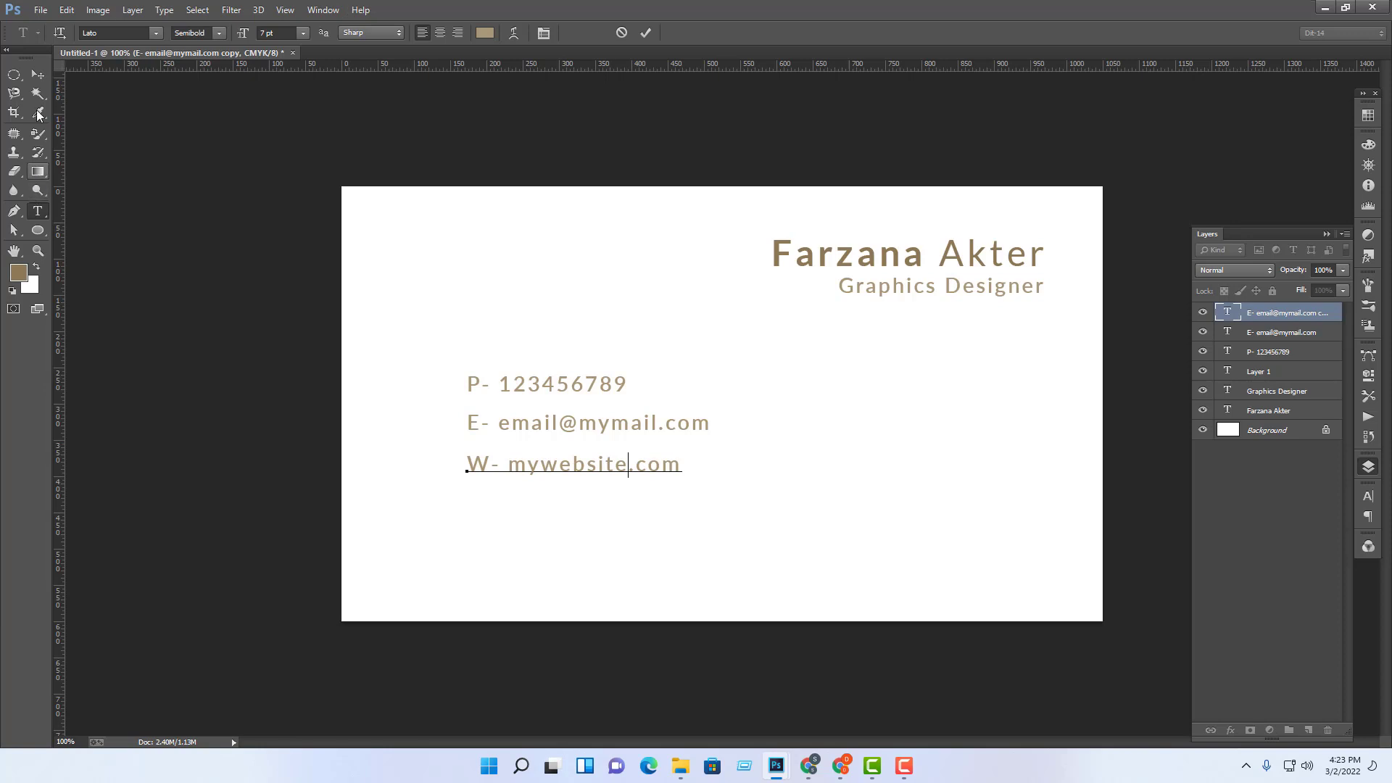
left_click(38, 74)
Step: Place a duplicate of the website line directly beneath it
left_click_drag(640, 466, 639, 504)
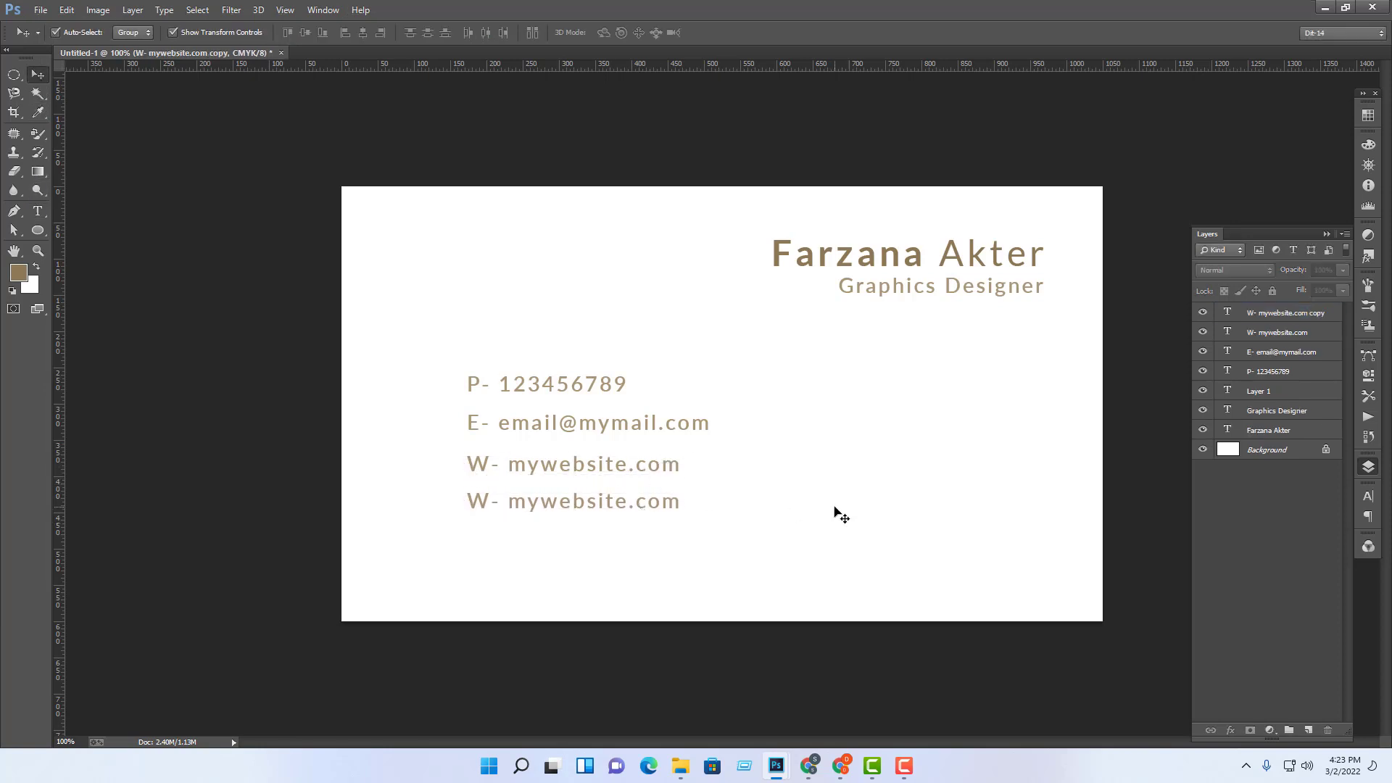
left_click(658, 514)
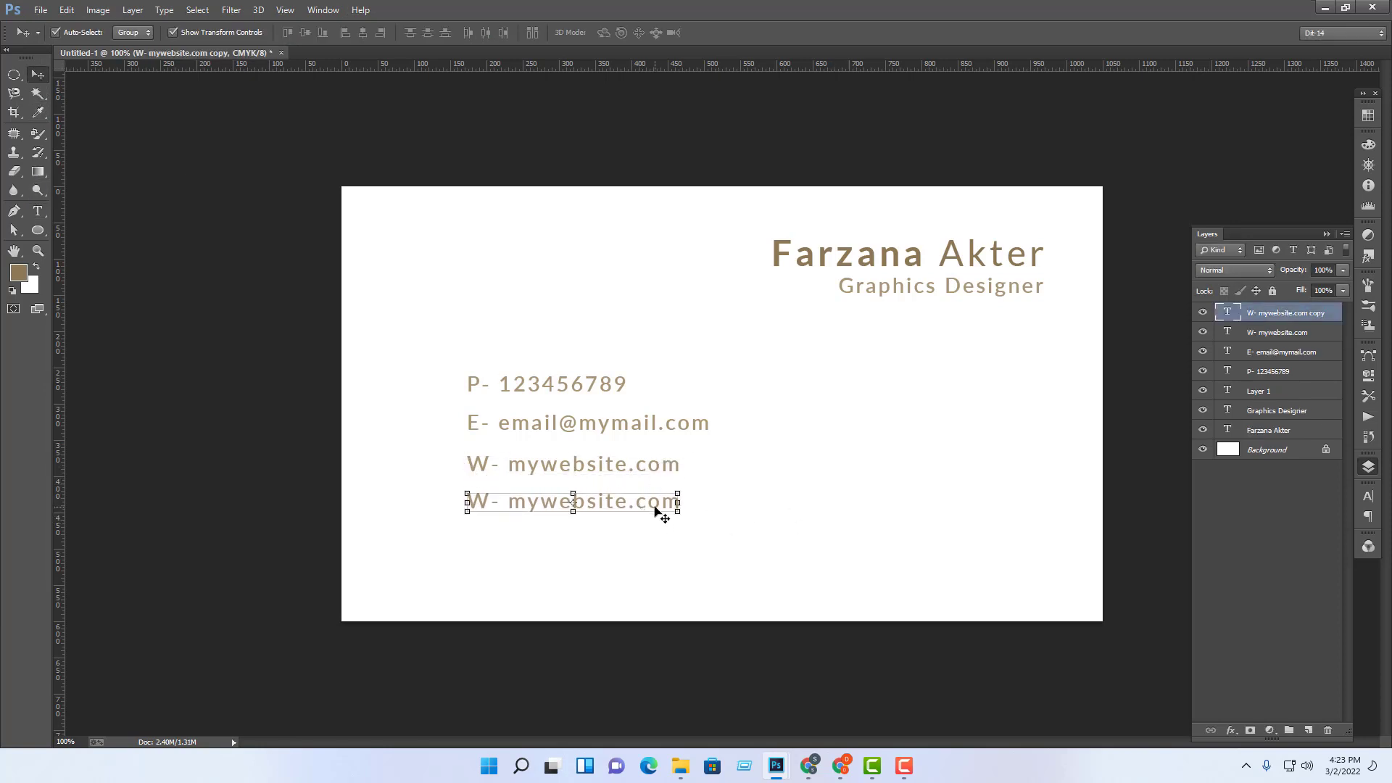
left_click(853, 770)
Step: Search for a fake address generator and check the Random Address Generator and fakexy results
left_click(834, 13)
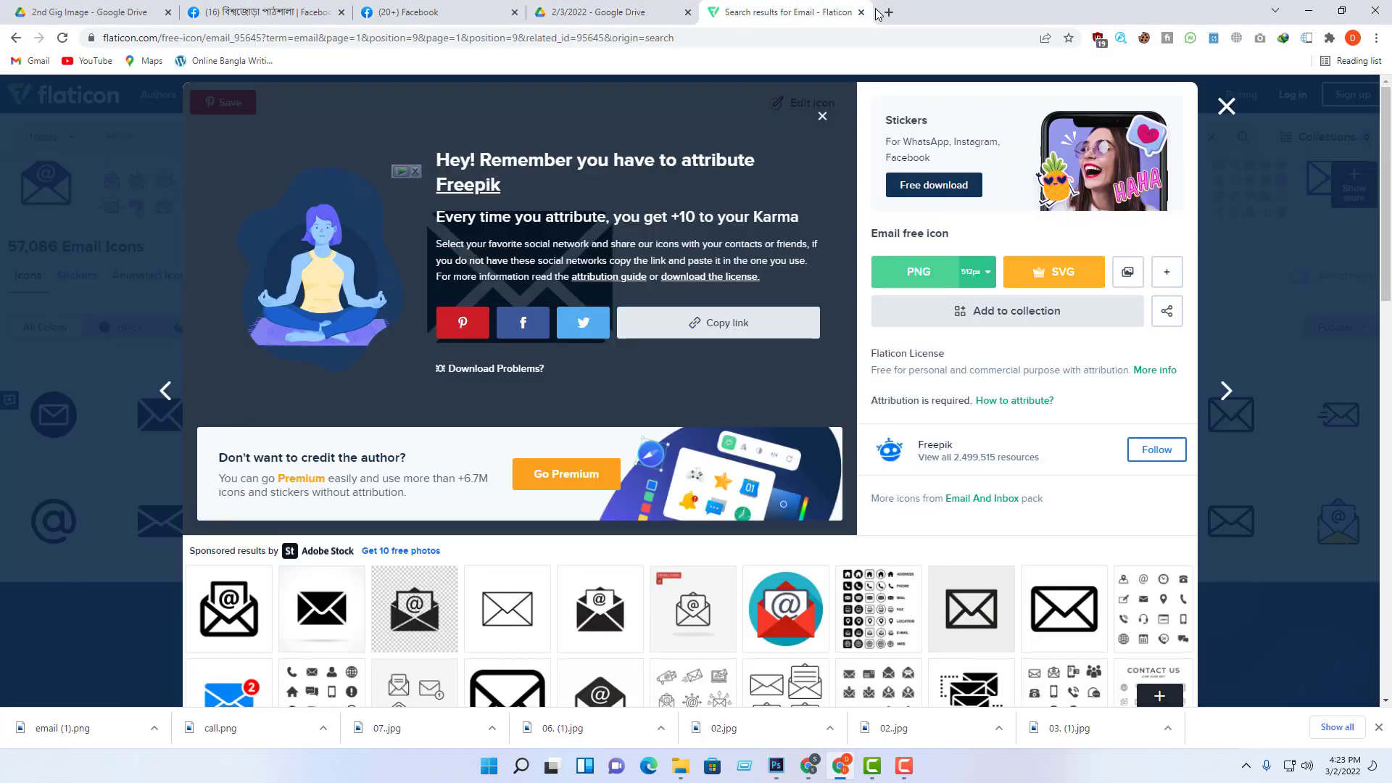
left_click(888, 13)
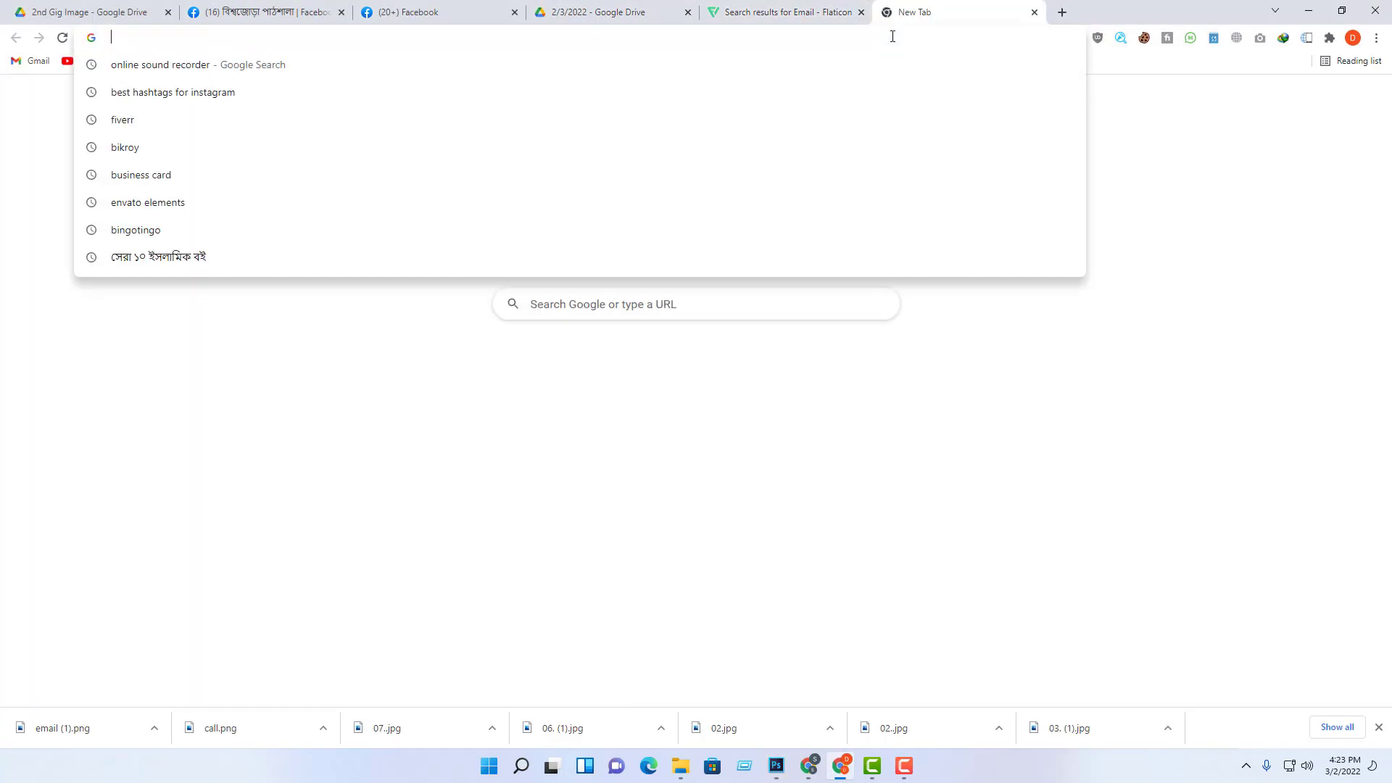
type("fake")
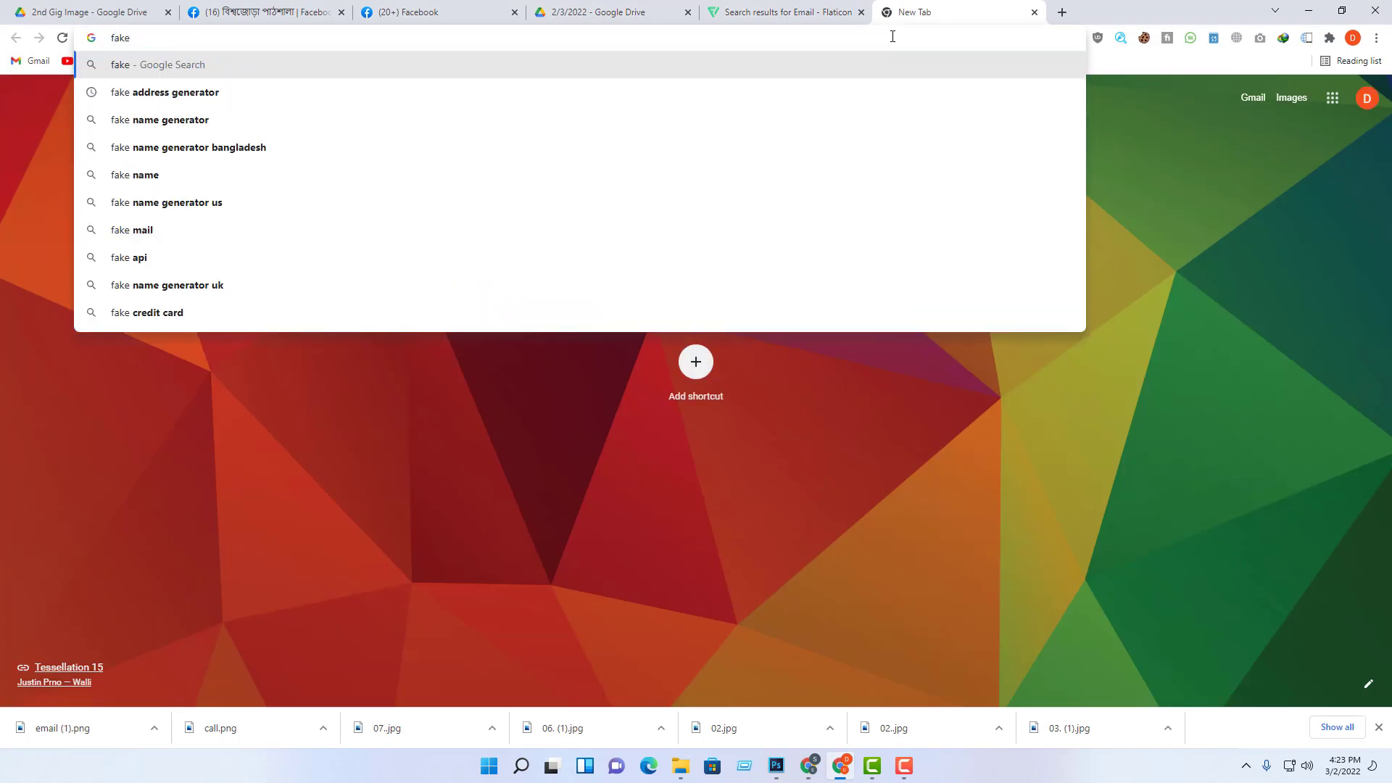
left_click(182, 94)
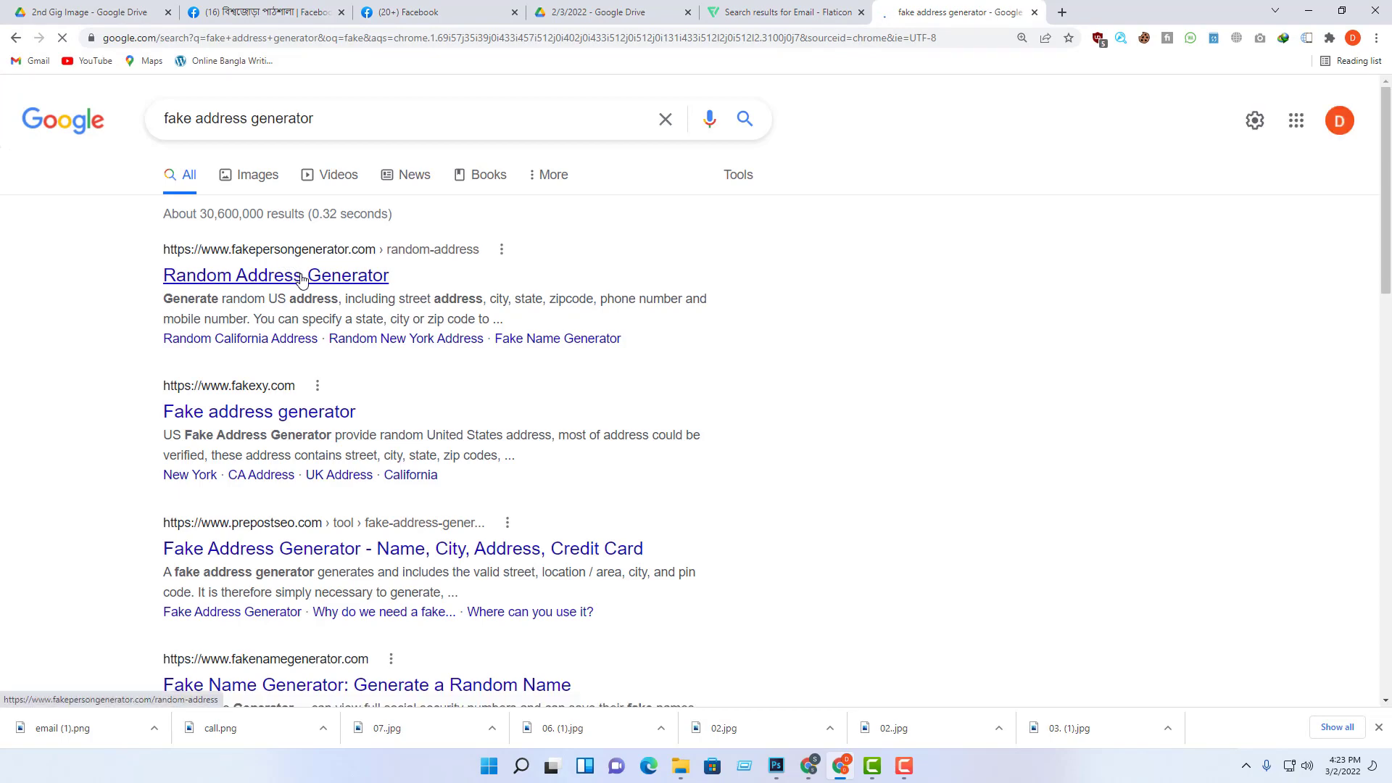
left_click(302, 280)
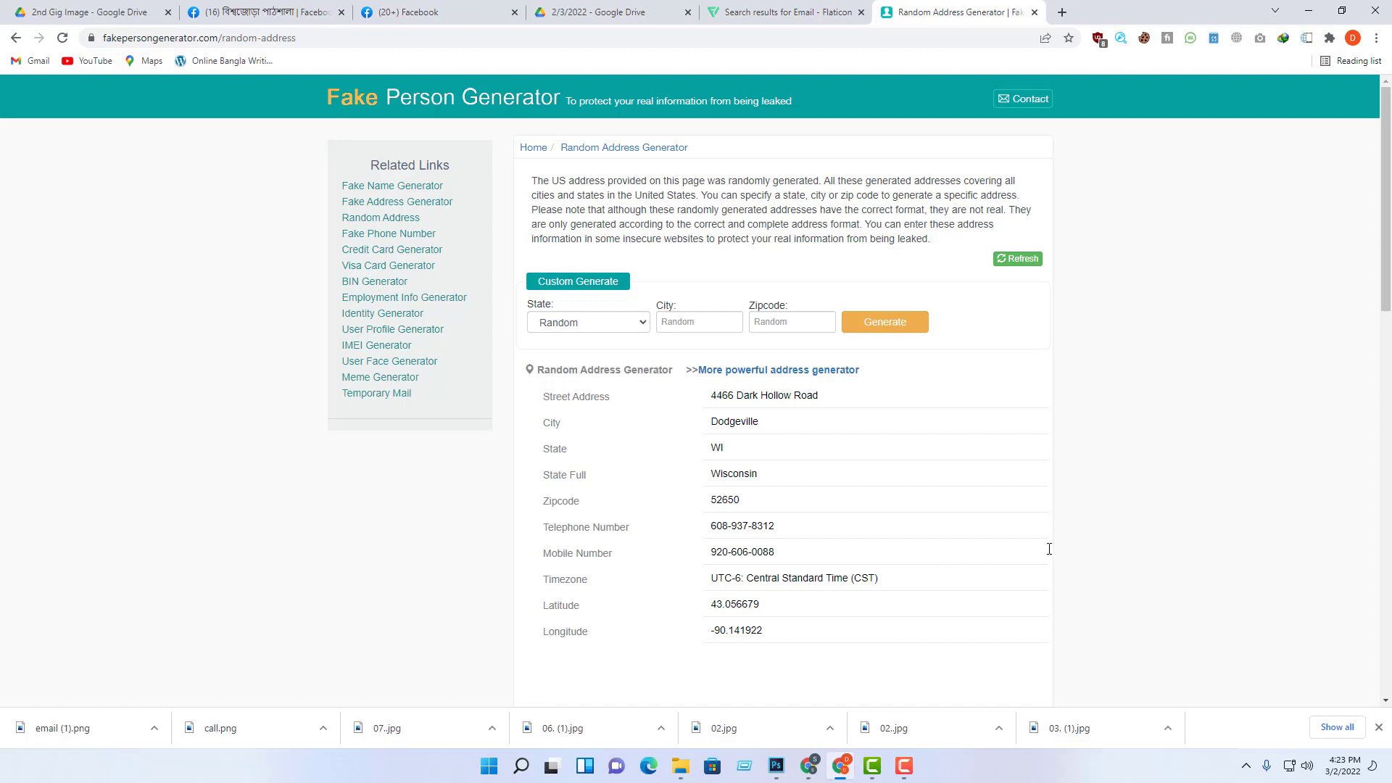
scroll(920, 578, "down", 3)
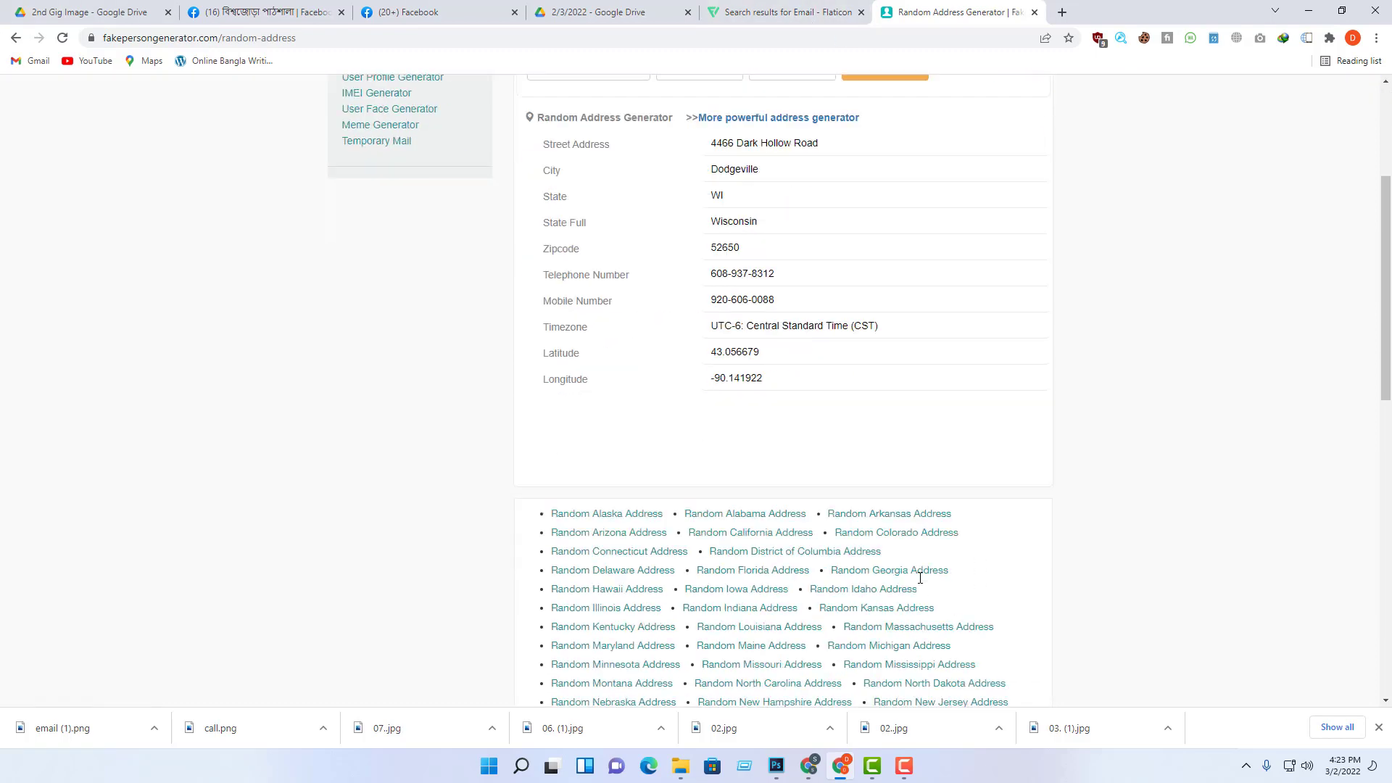
scroll(921, 578, "up", 4)
left_click(780, 10)
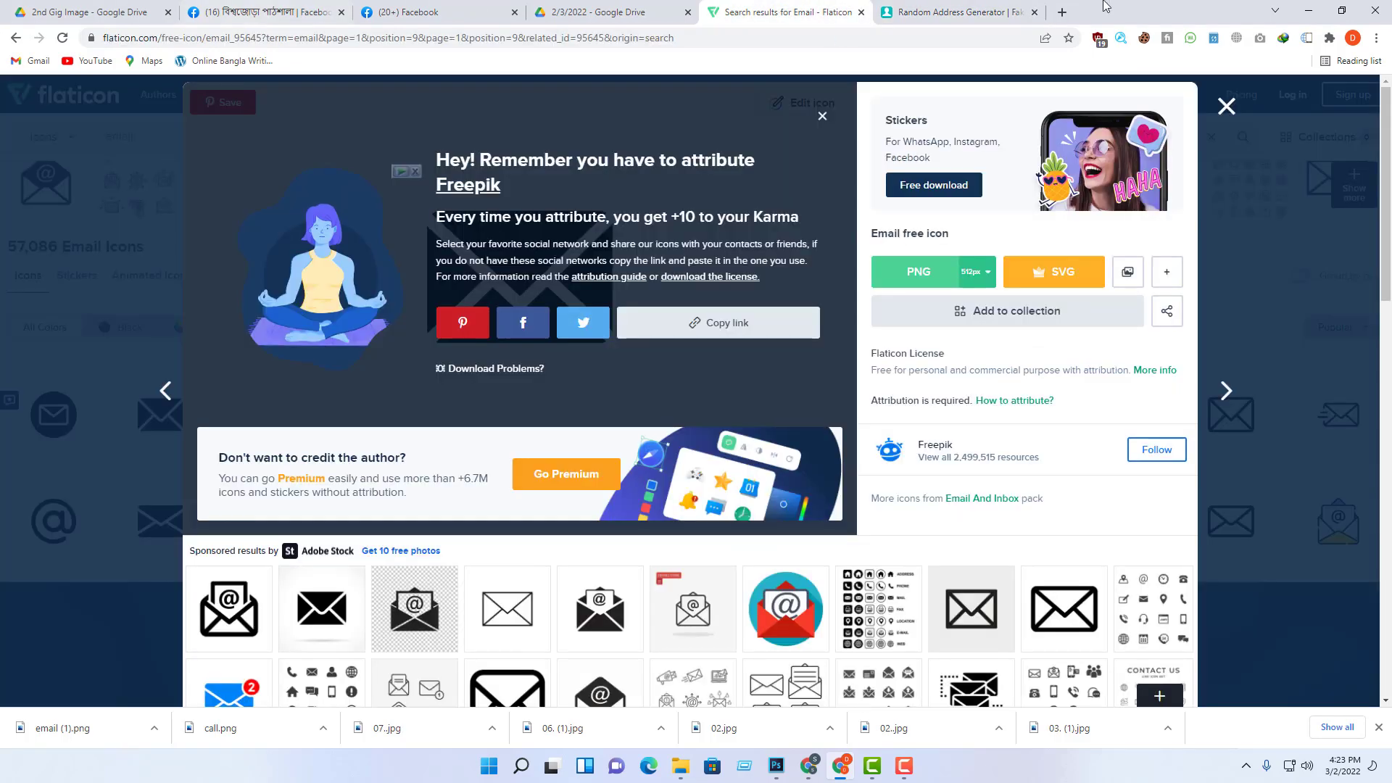
left_click(964, 12)
left_click(16, 38)
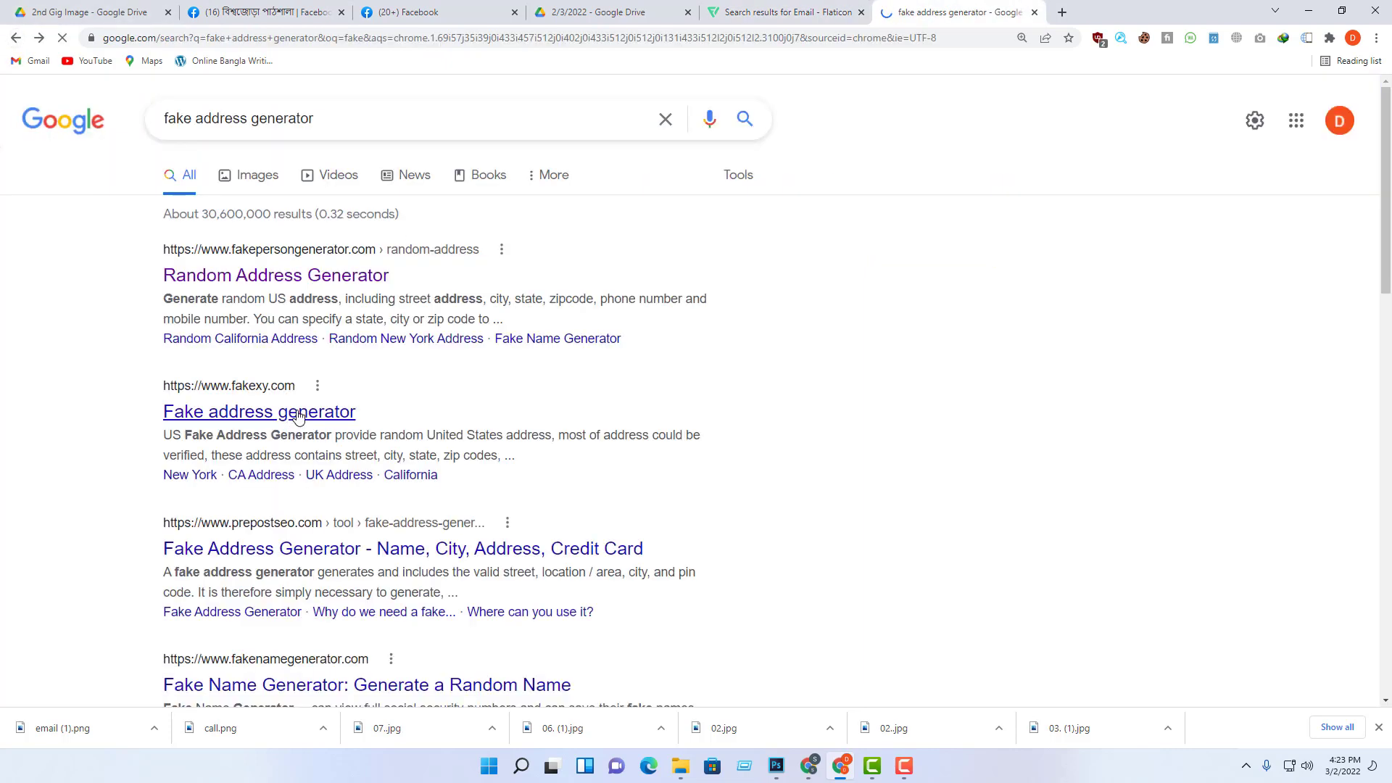
left_click(299, 416)
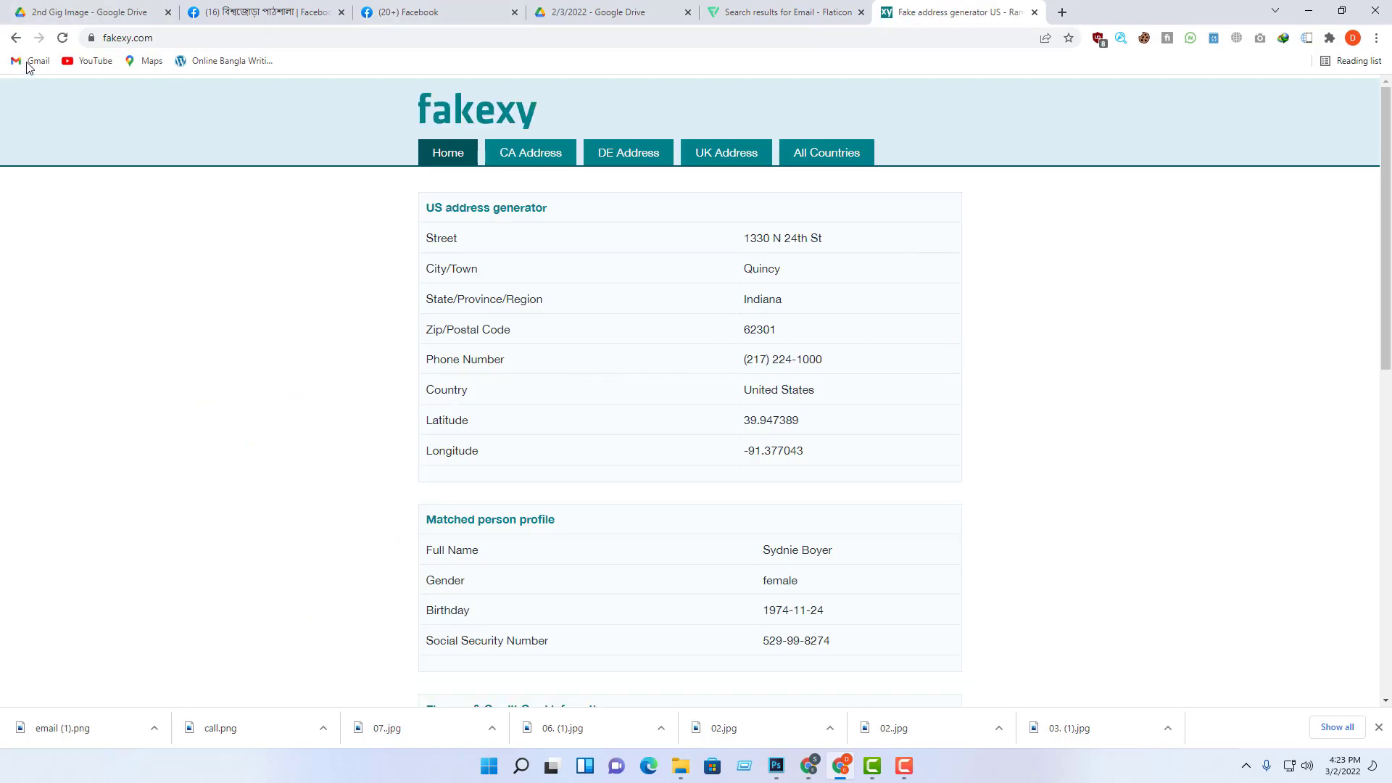
left_click(16, 37)
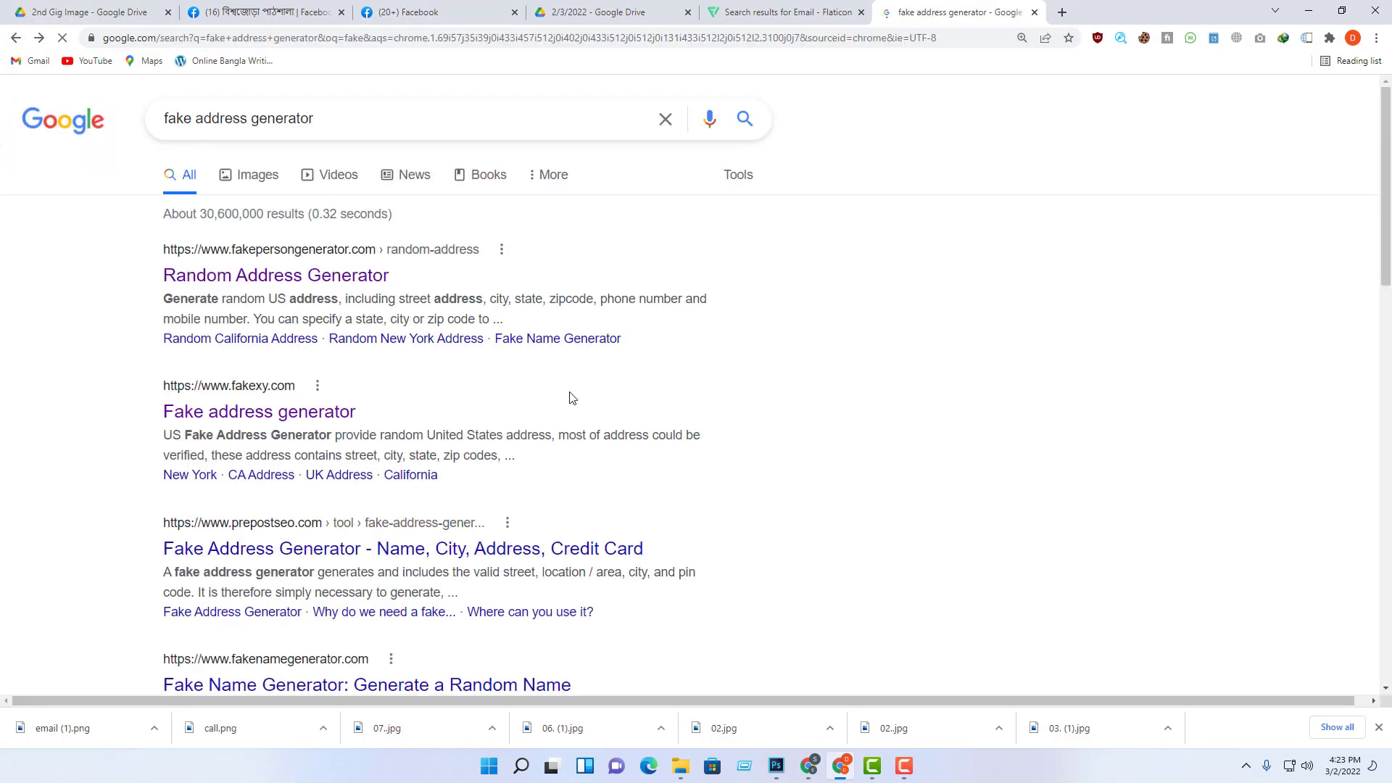
Step: Open Fake Name Generator in a new tab and select its two-line street address
scroll(435, 562, "down", 2)
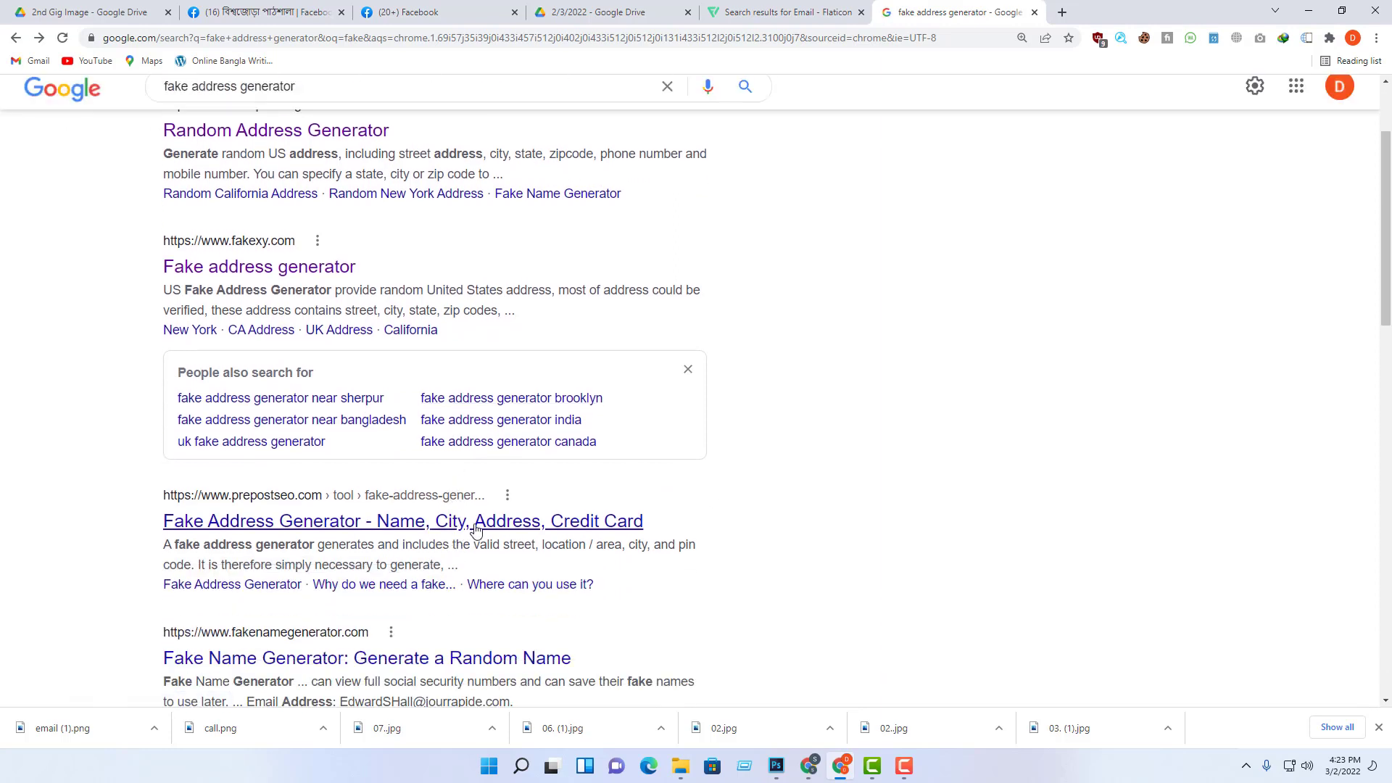
scroll(479, 525, "down", 2)
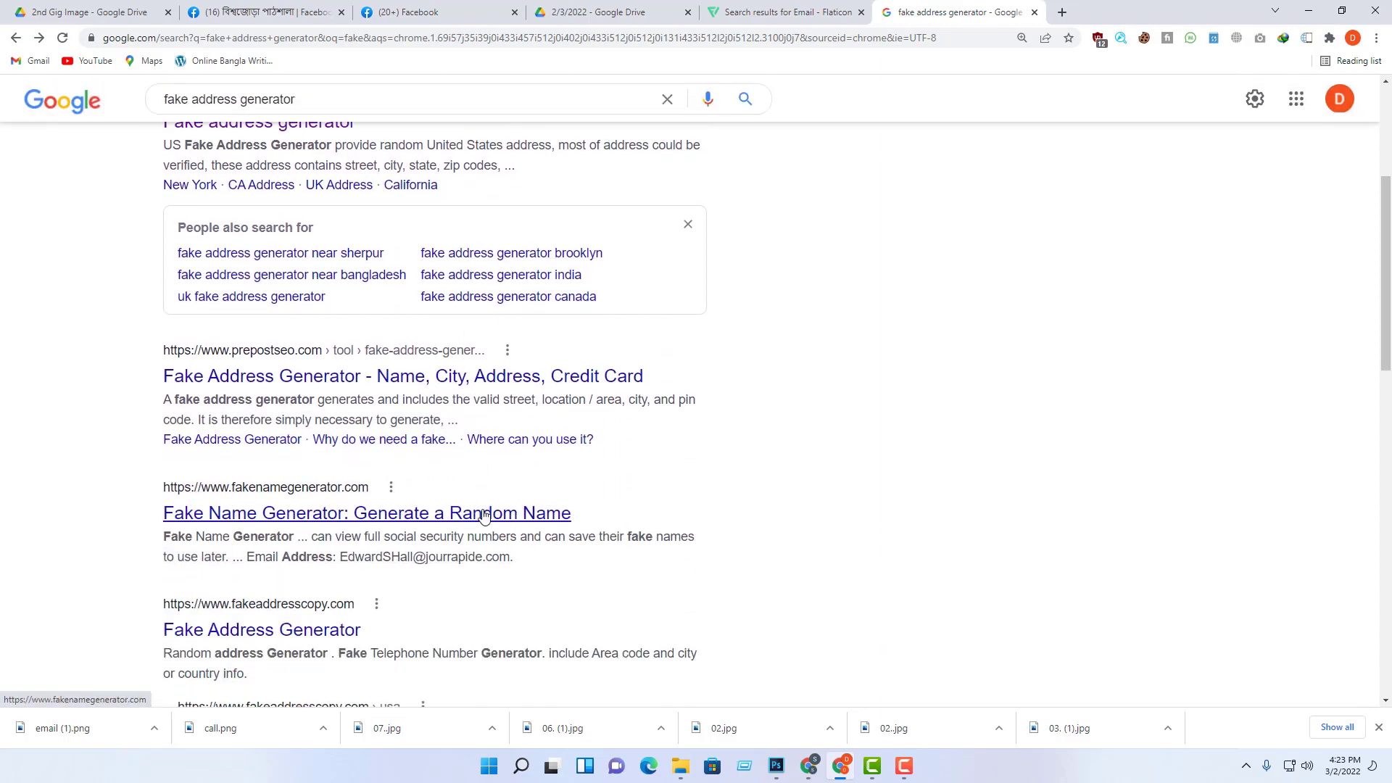
right_click(508, 526)
left_click(587, 318)
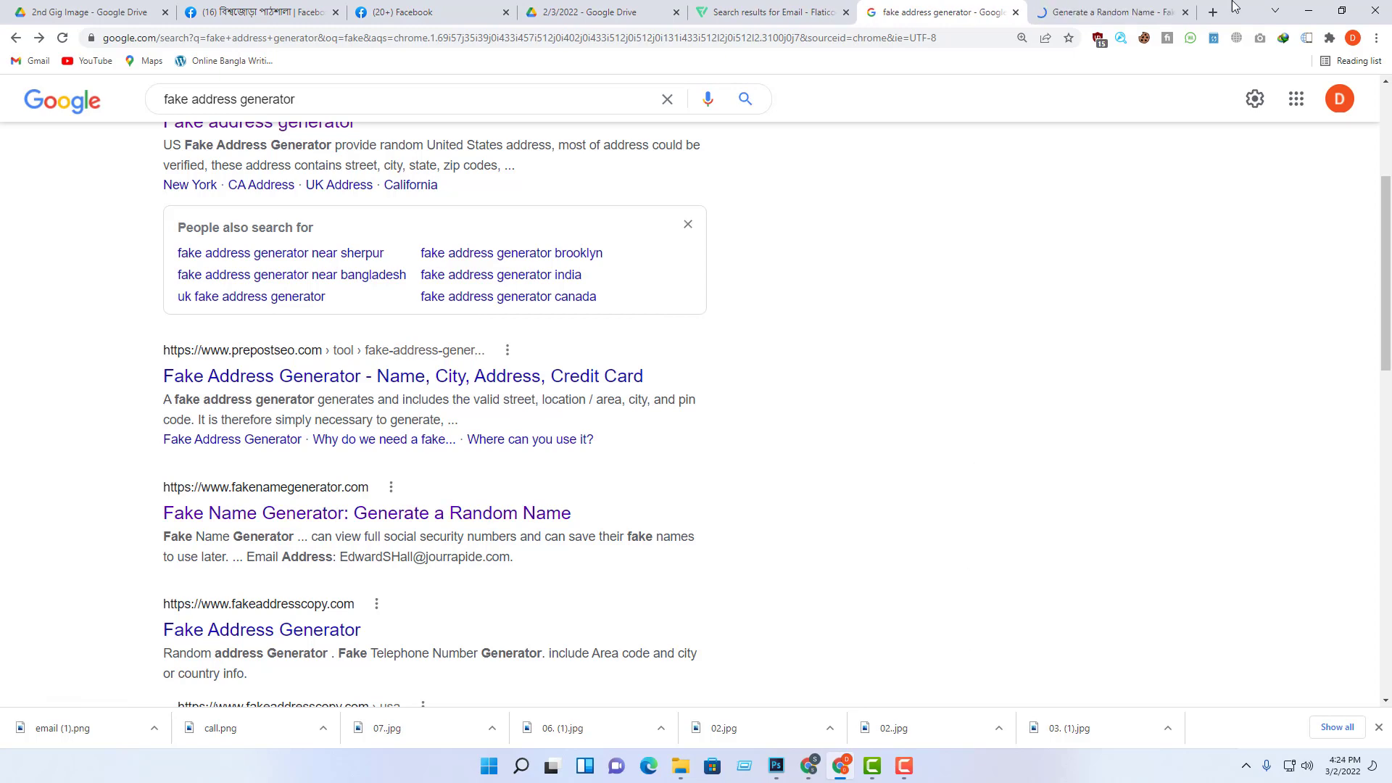
left_click(1094, 5)
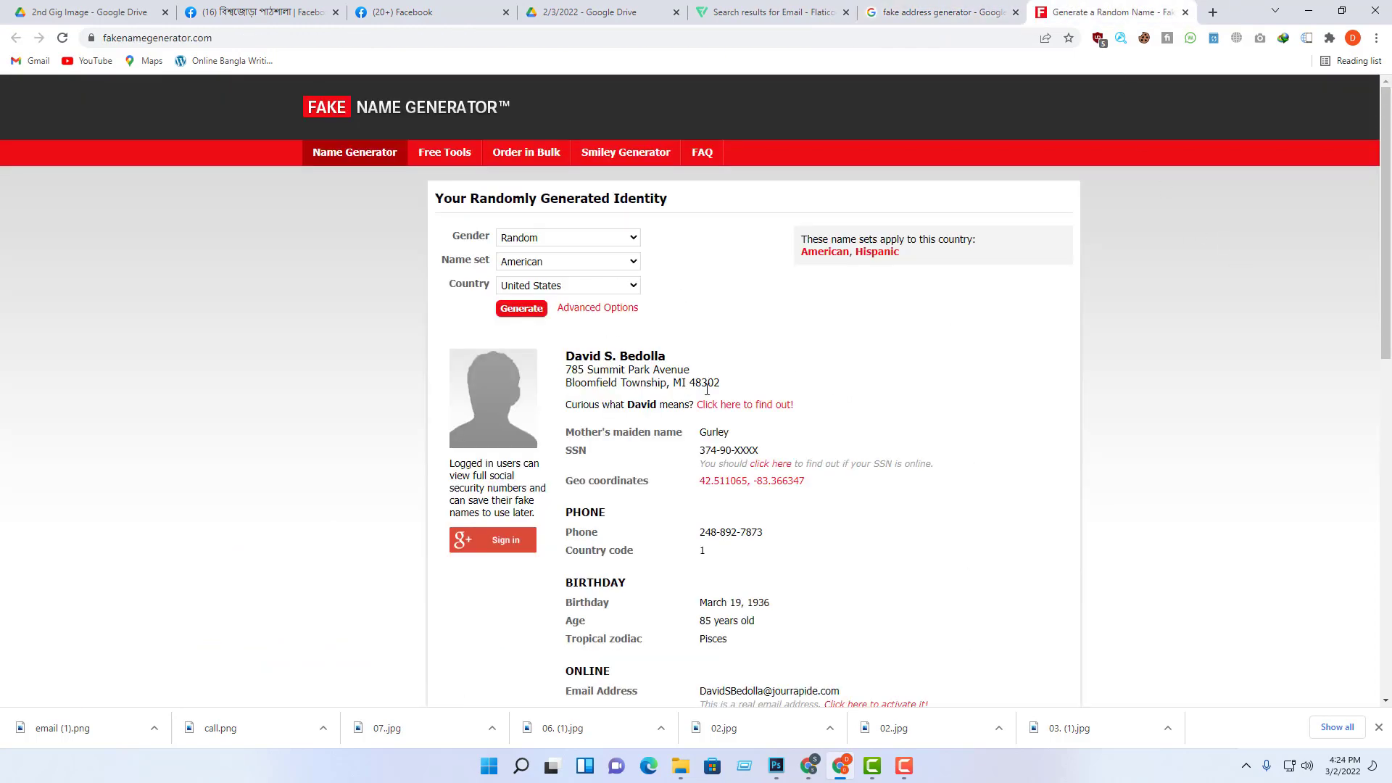
left_click_drag(726, 385, 567, 366)
key("ctrl+c")
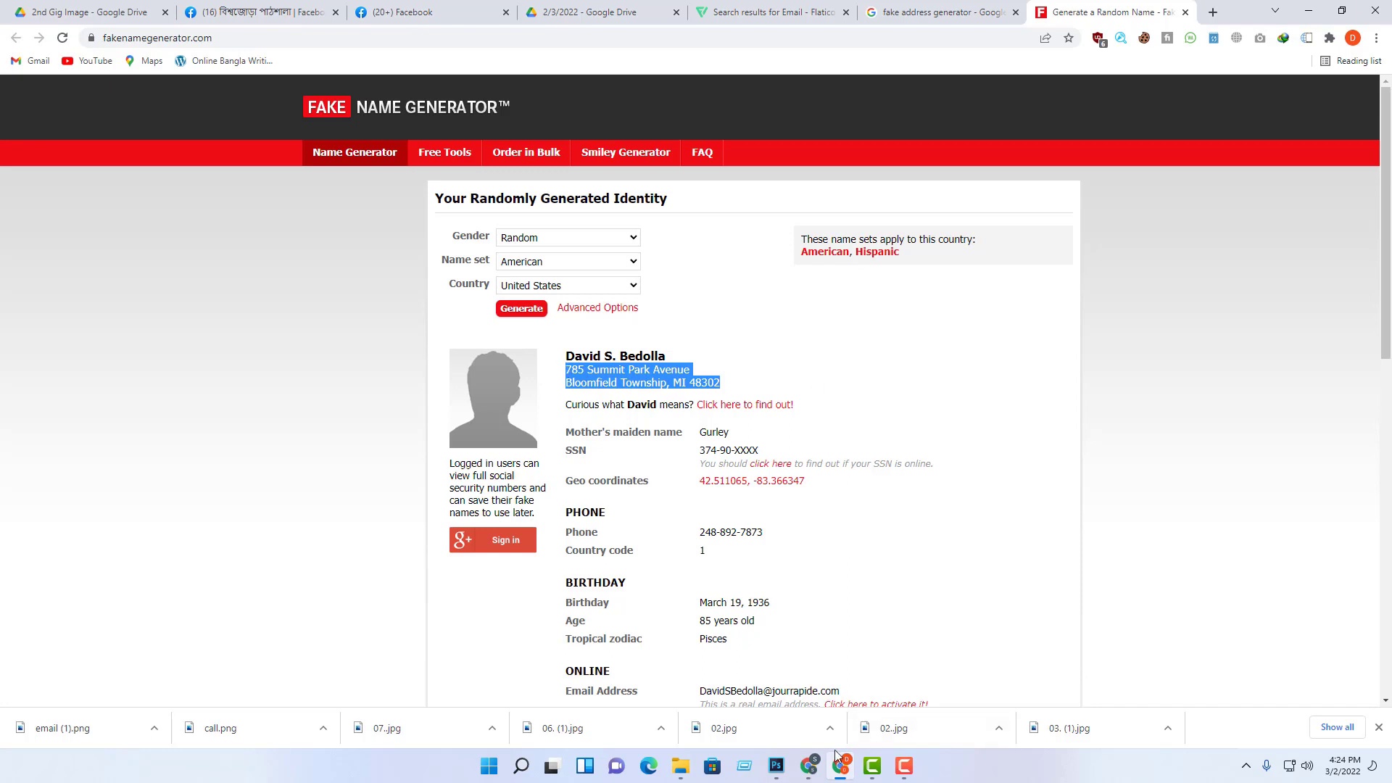
Step: Paste the copied address over 'mywebsite.com' and relabel the line 'Add-'
mouse_move(780, 775)
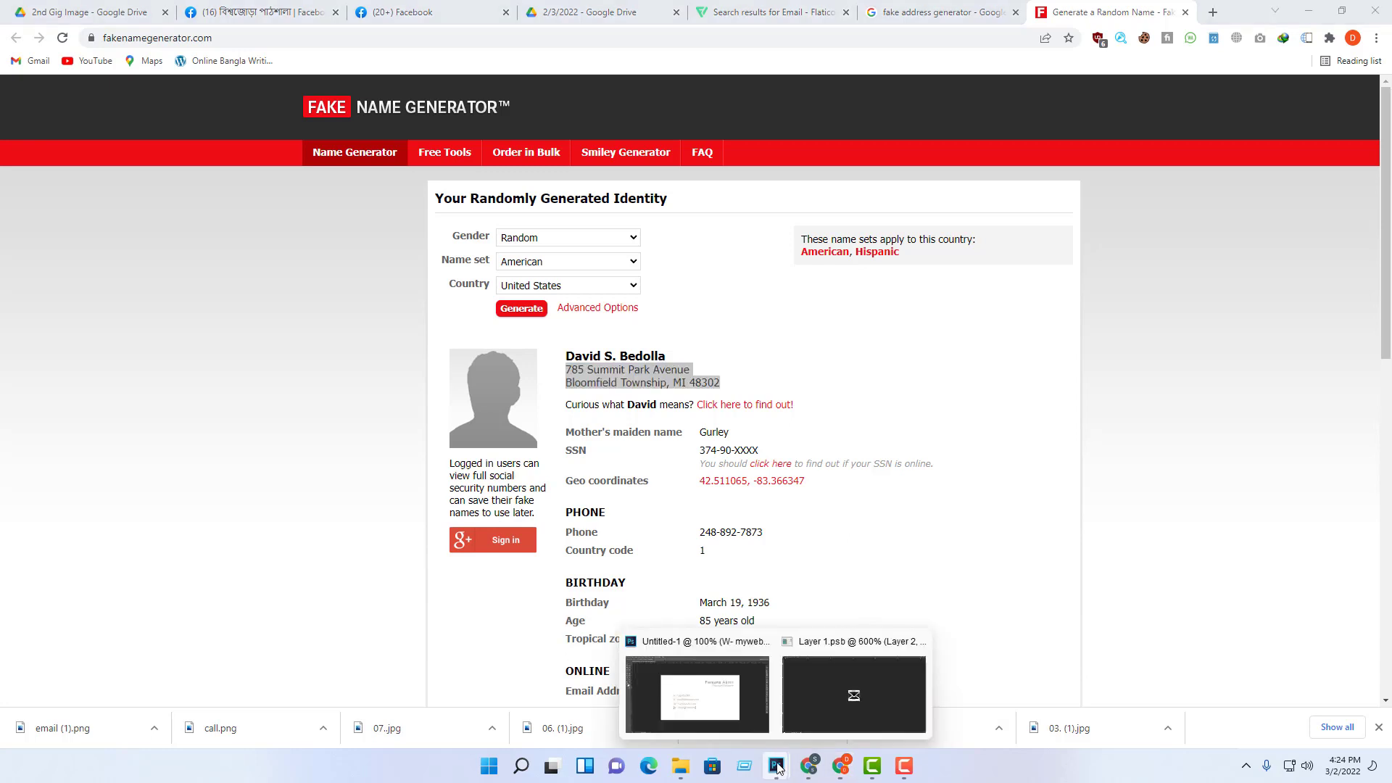
left_click(706, 693)
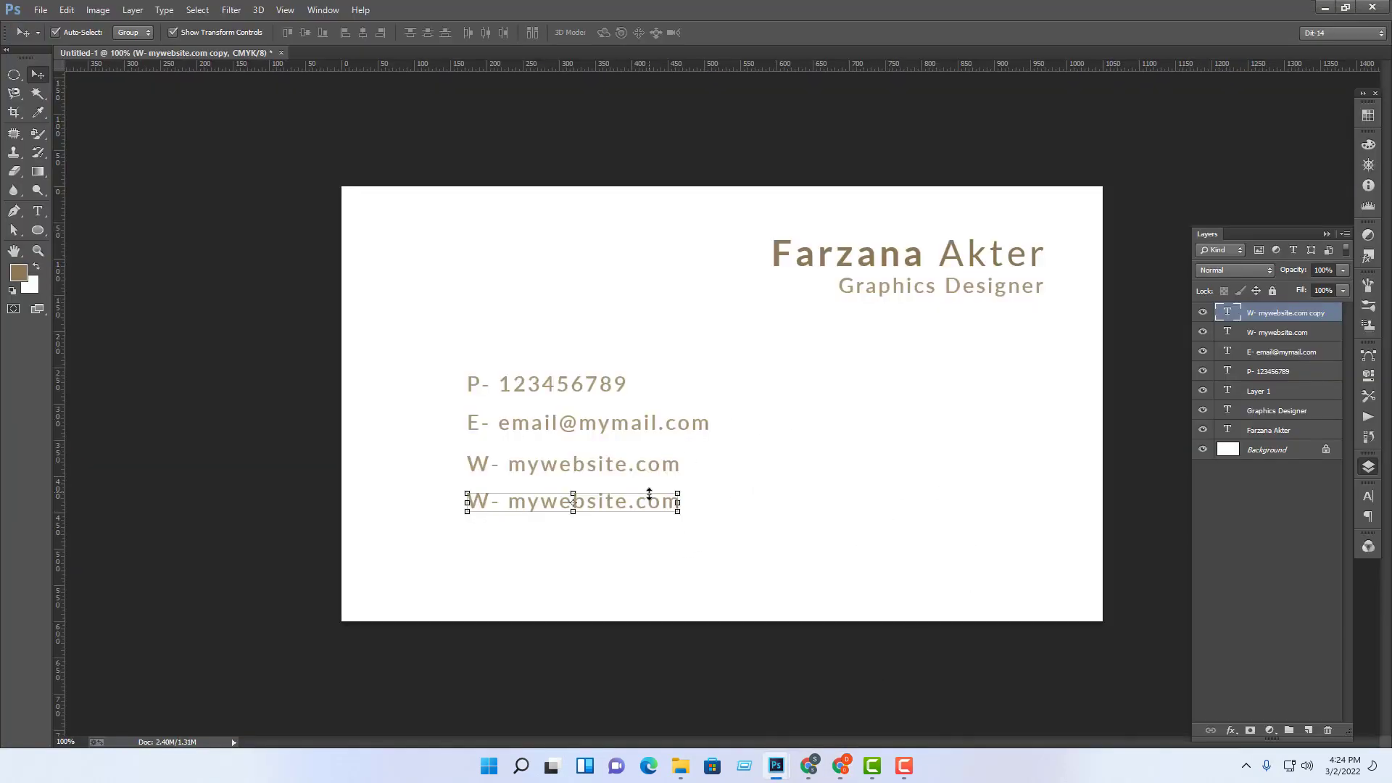
left_click(37, 219)
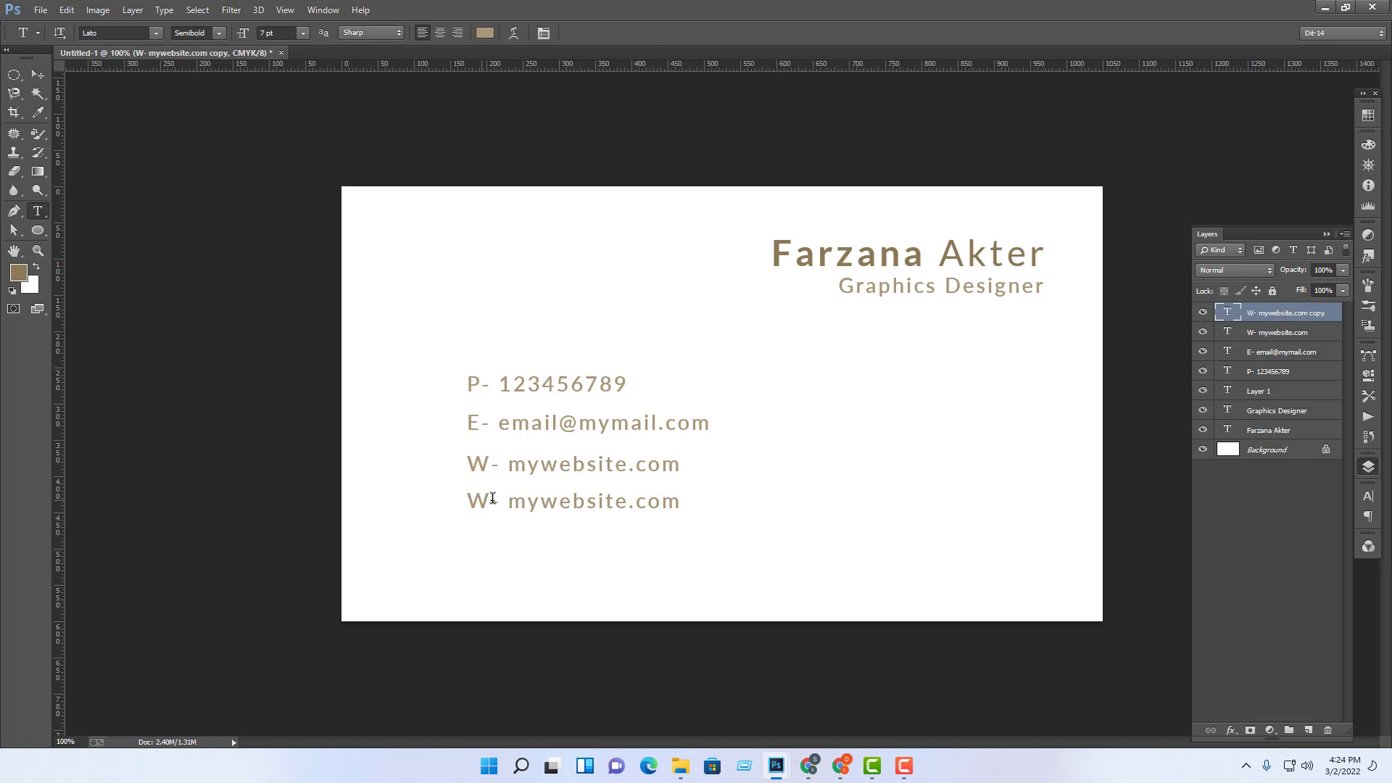
left_click_drag(510, 503, 874, 535)
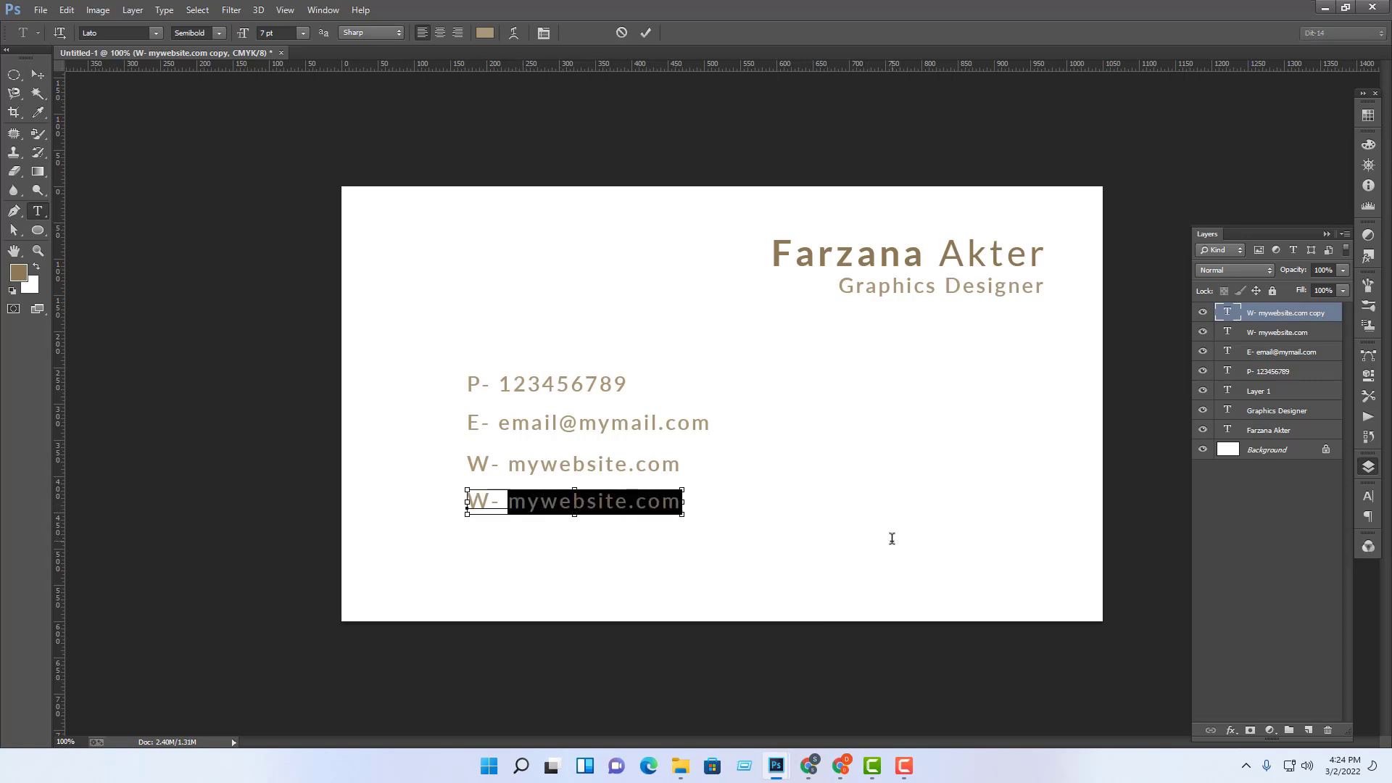
key("ctrl+v")
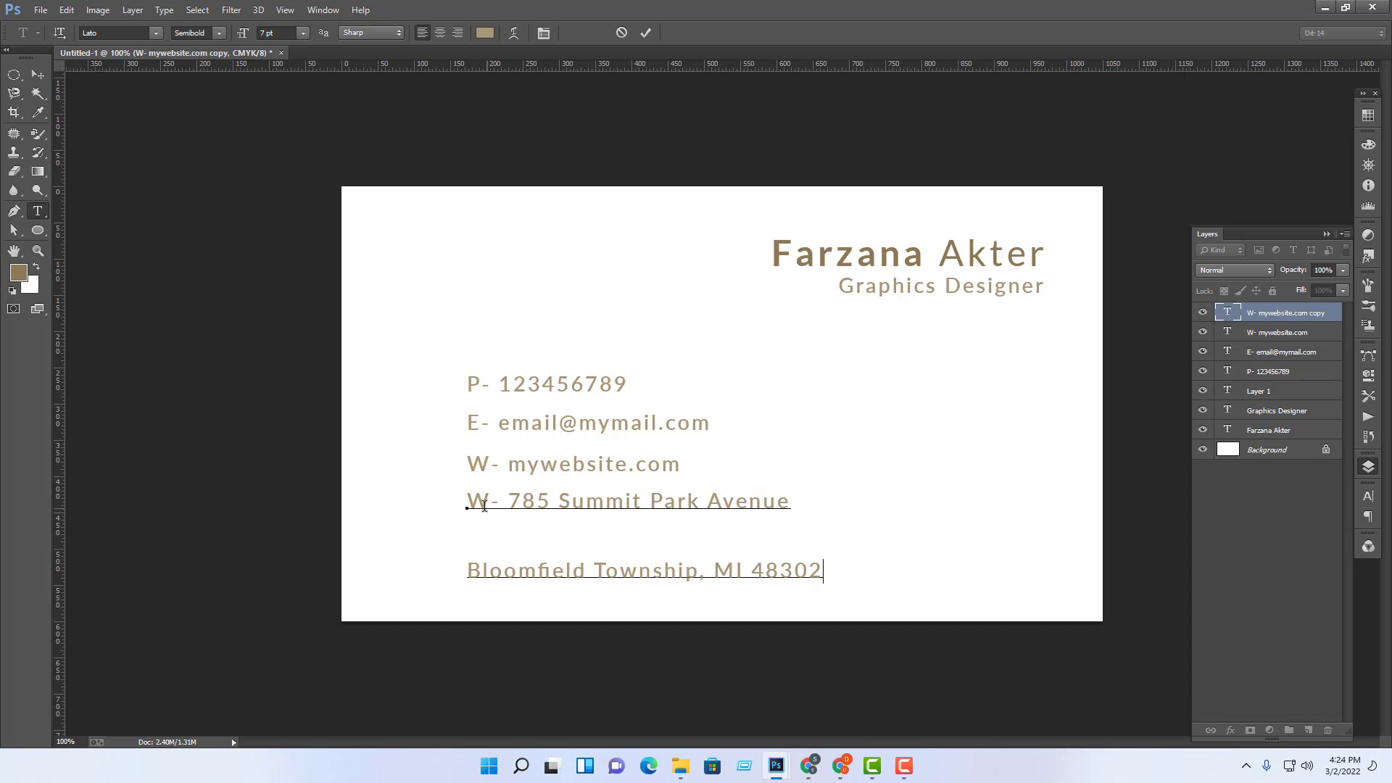
left_click_drag(485, 502, 408, 499)
type("Add")
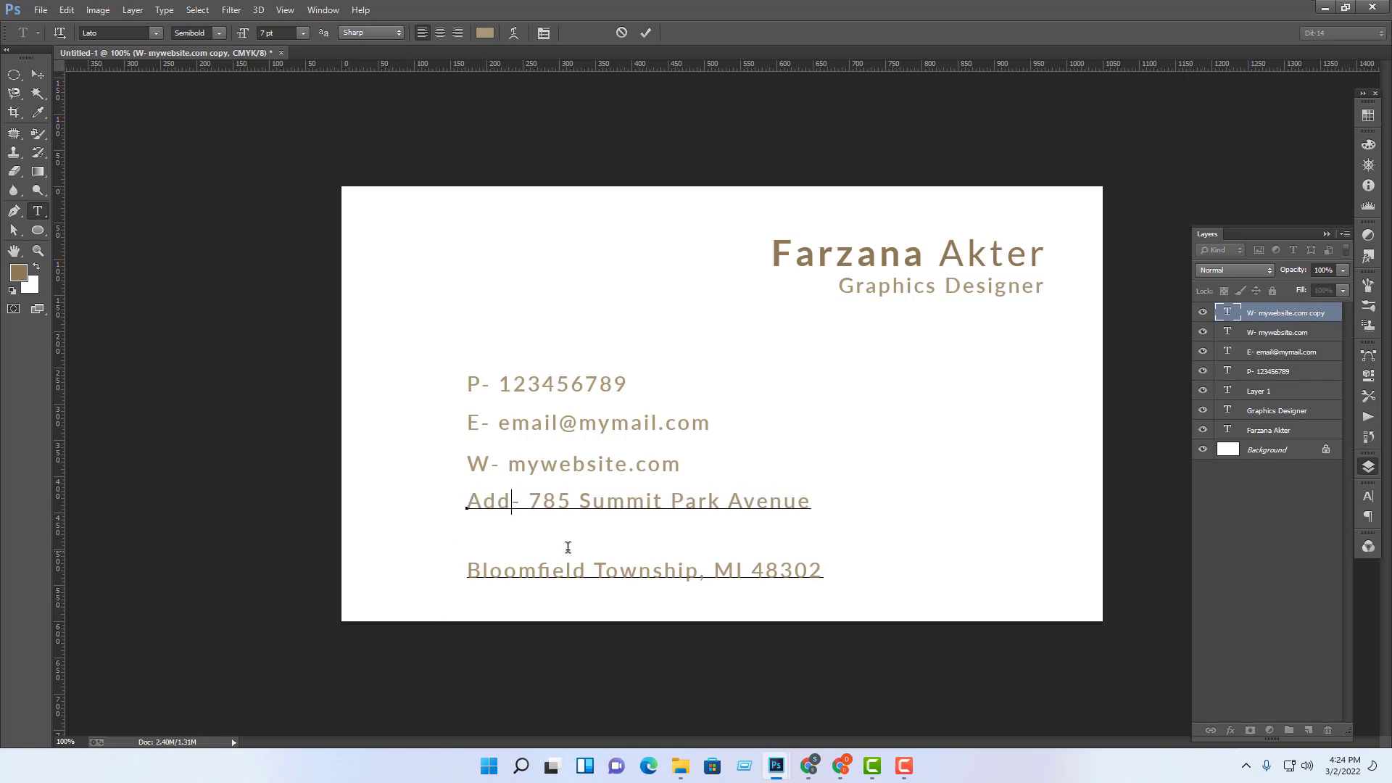
left_click_drag(530, 500, 1096, 678)
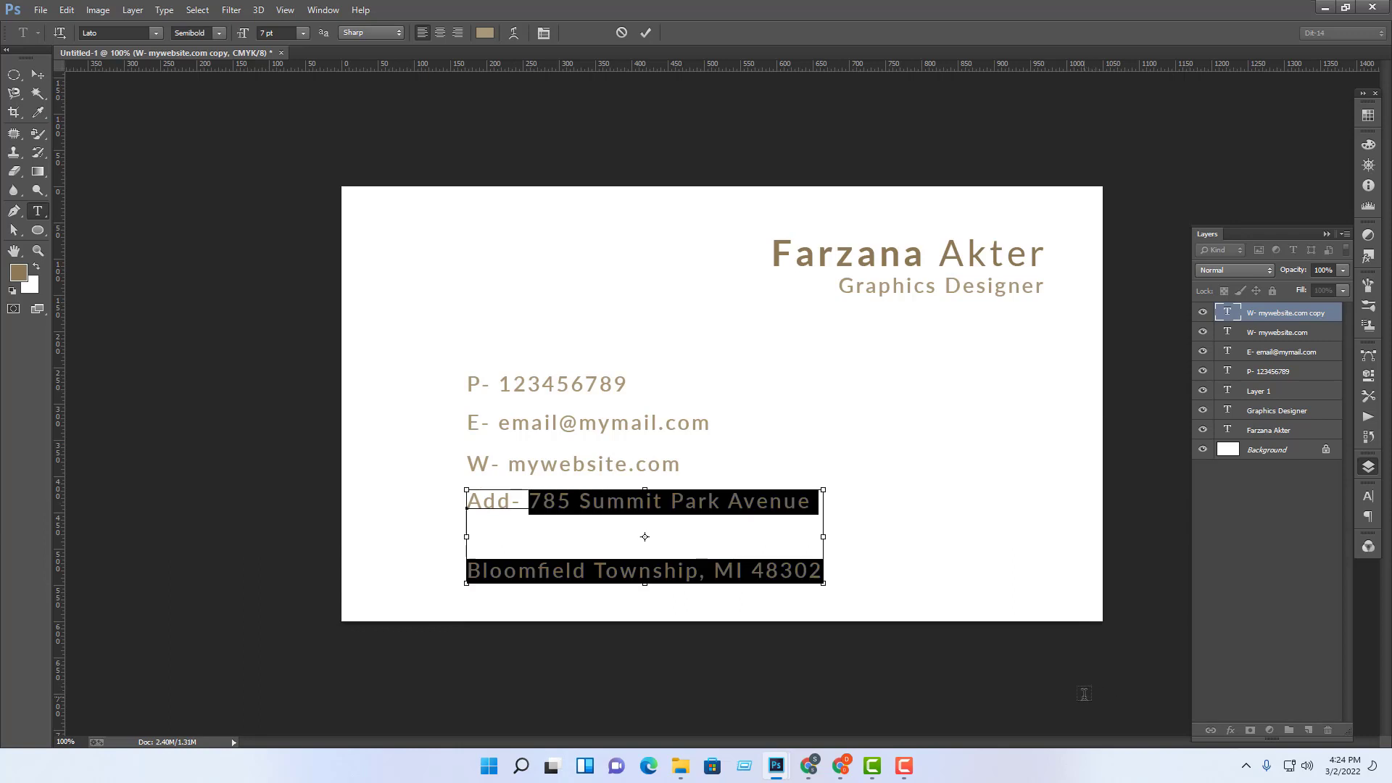
key("ctrl")
left_click(42, 75)
left_click(1087, 580)
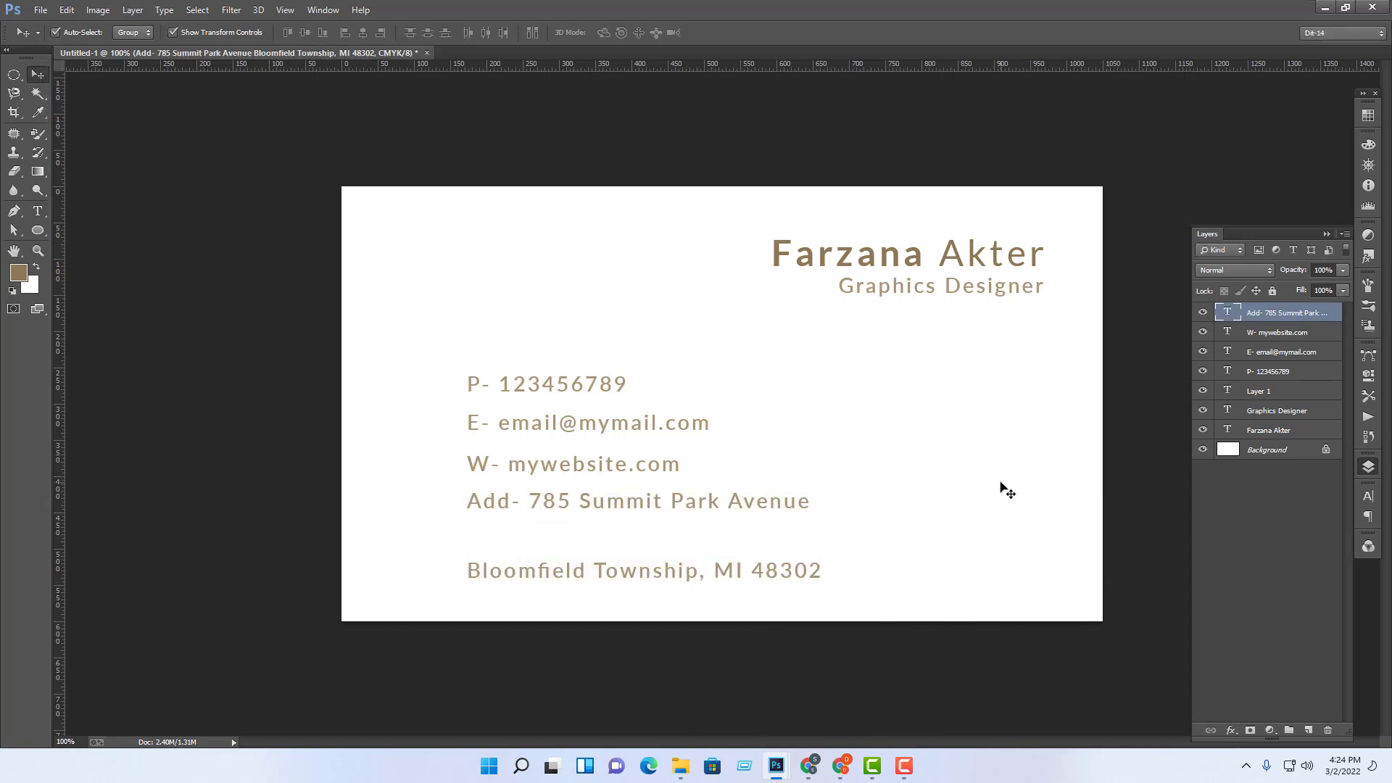
left_click(38, 210)
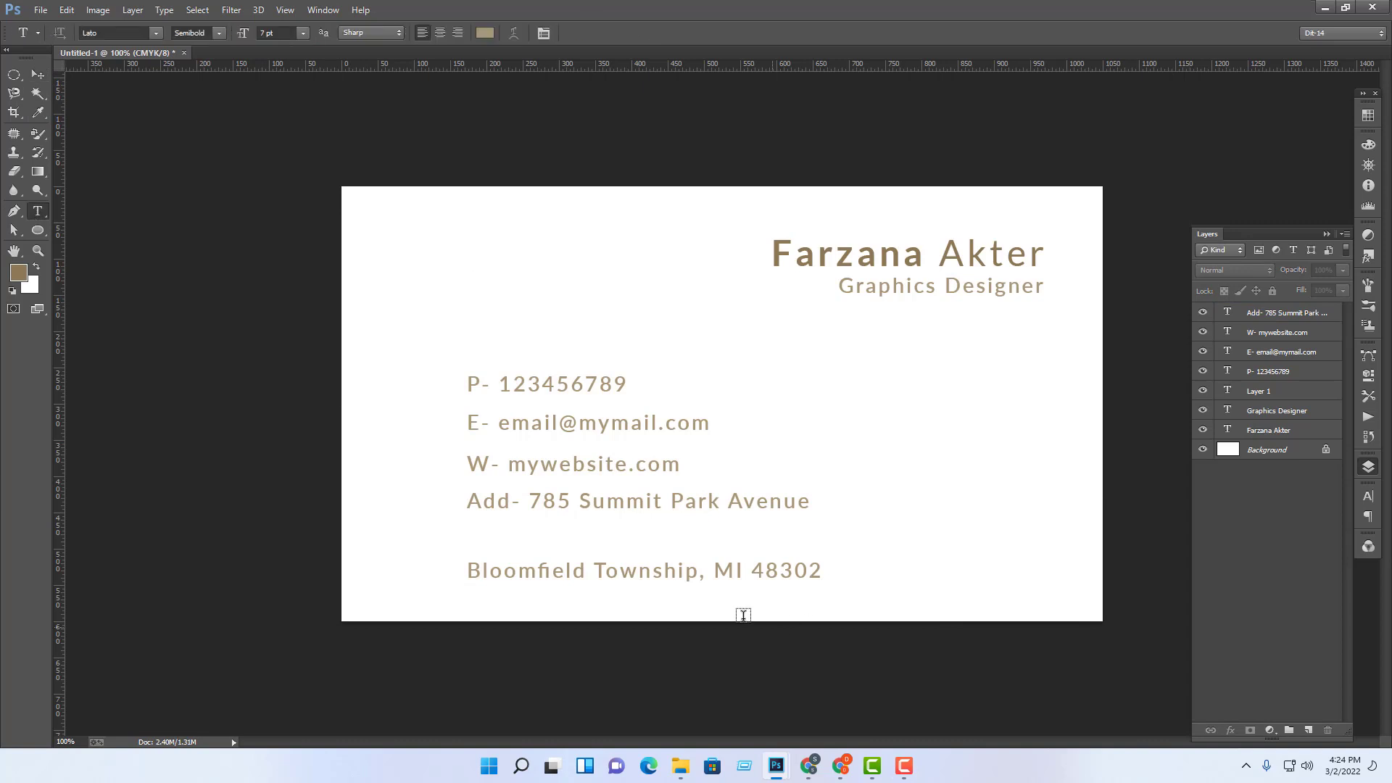
Step: Reduce the two address lines' leading from 23.01 pt to 9.01 pt
left_click_drag(467, 500, 915, 614)
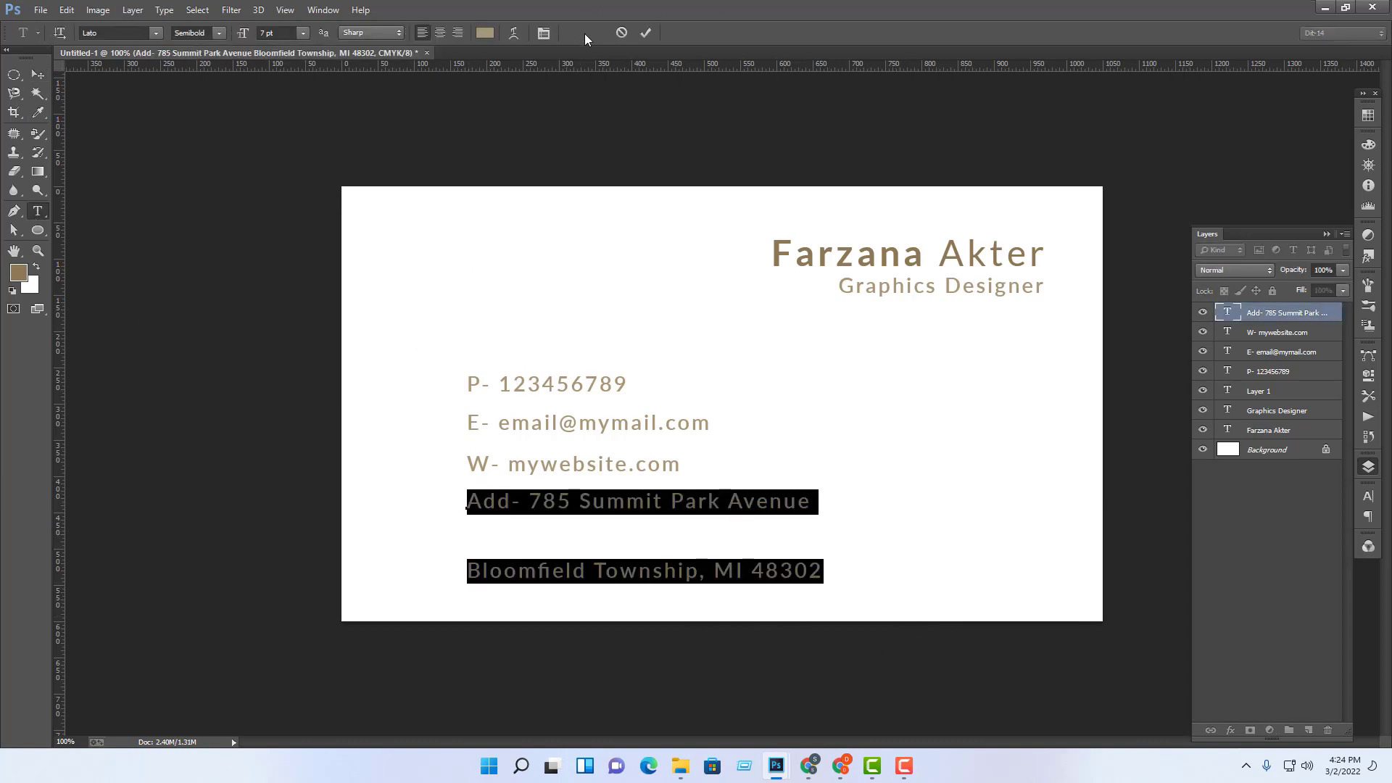
left_click(544, 32)
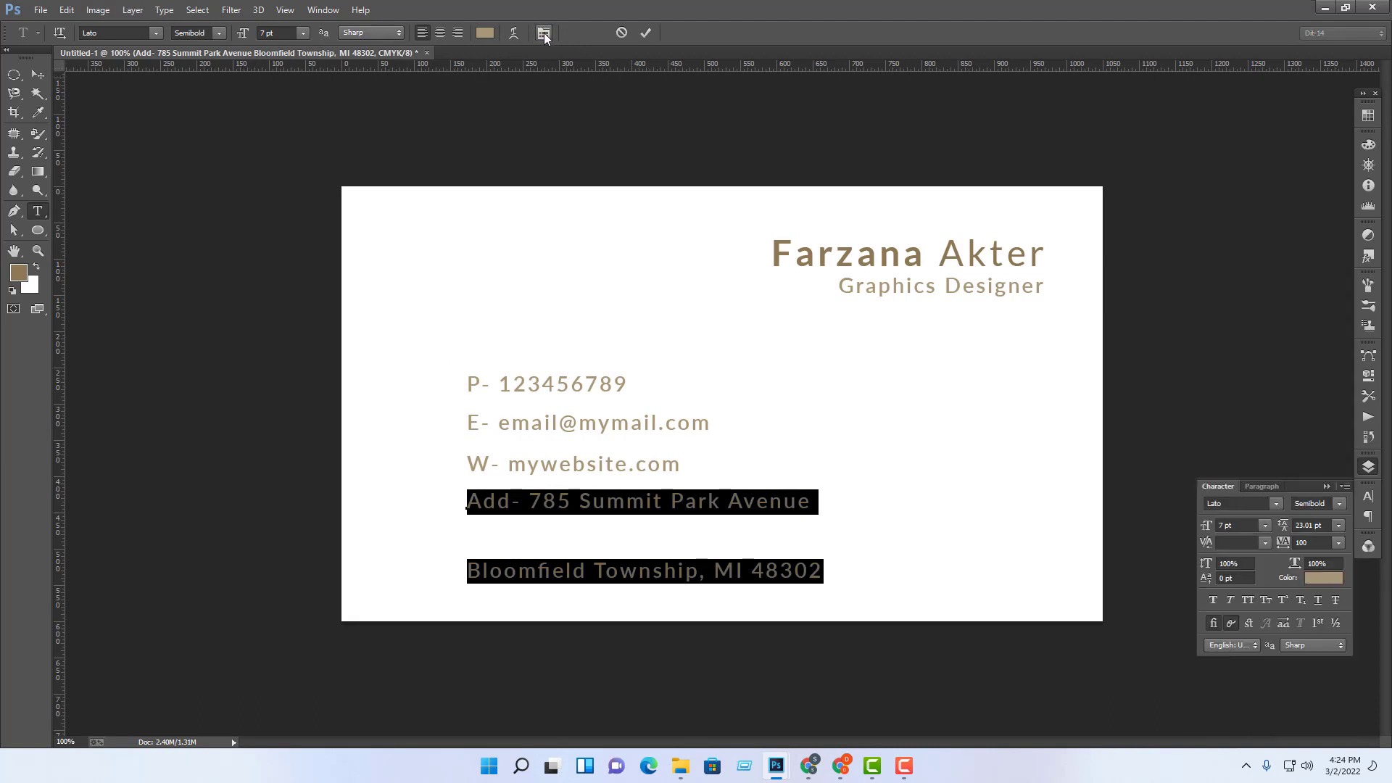
left_click(544, 33)
left_click(545, 33)
left_click(1323, 525)
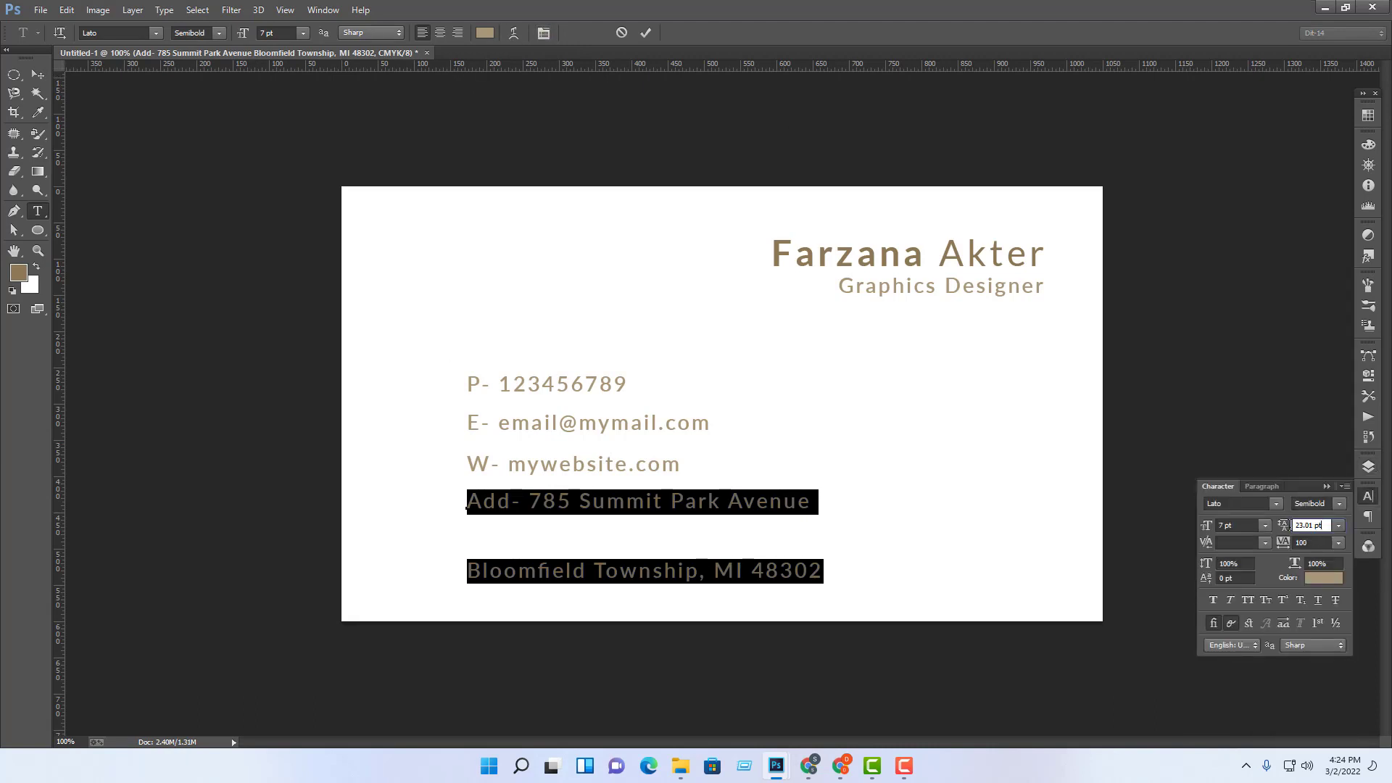
double_click(1323, 524)
key("shift+Down")
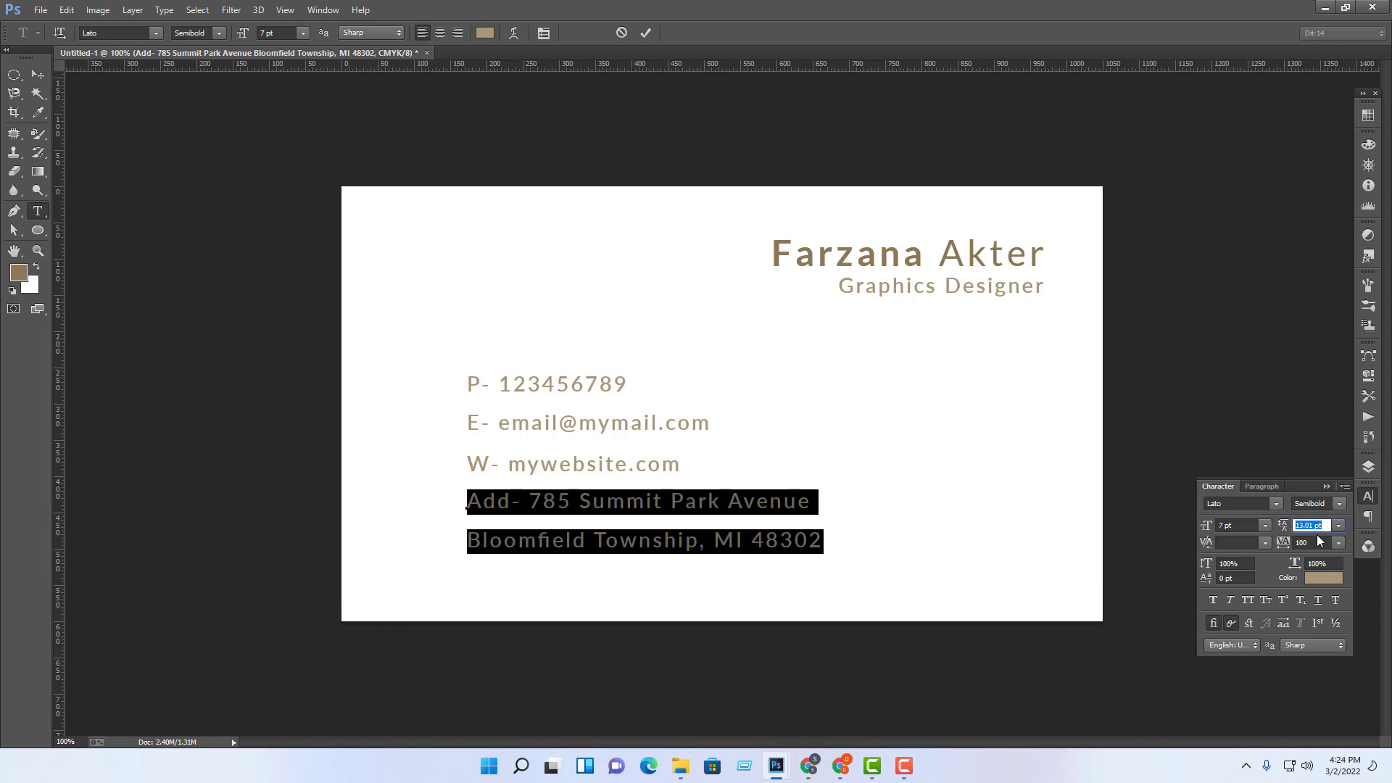
key("Down")
key("Down")
key("Down")
key("Down")
key("Down")
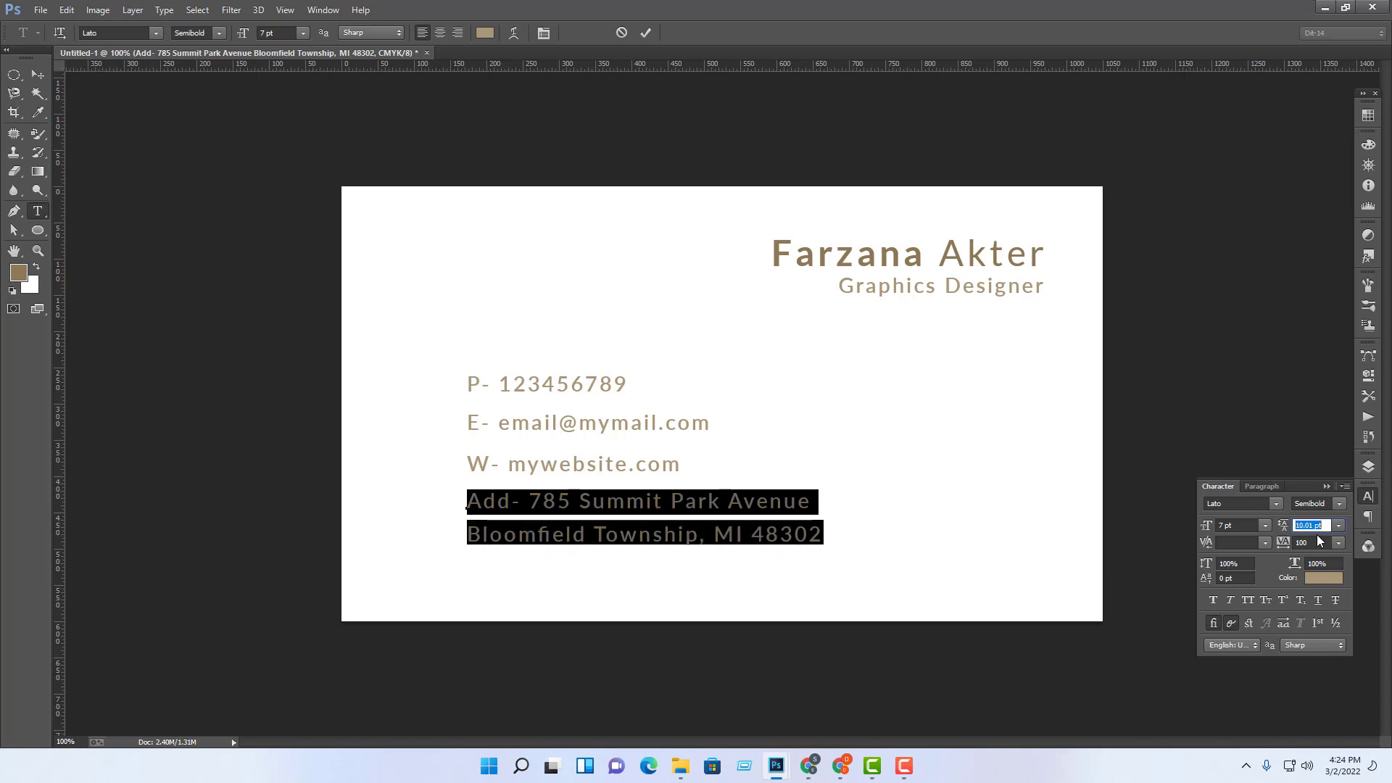
key("Up")
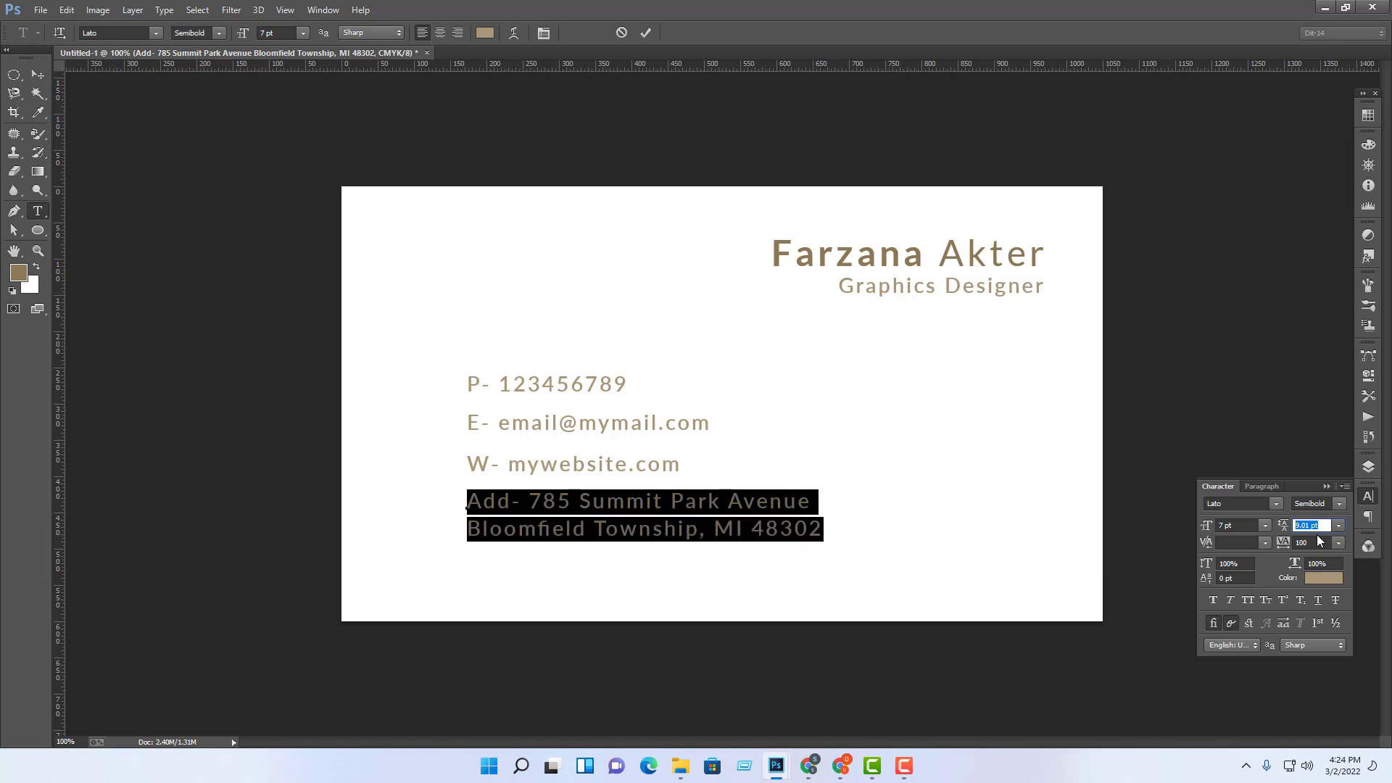
left_click(37, 77)
left_click(911, 479)
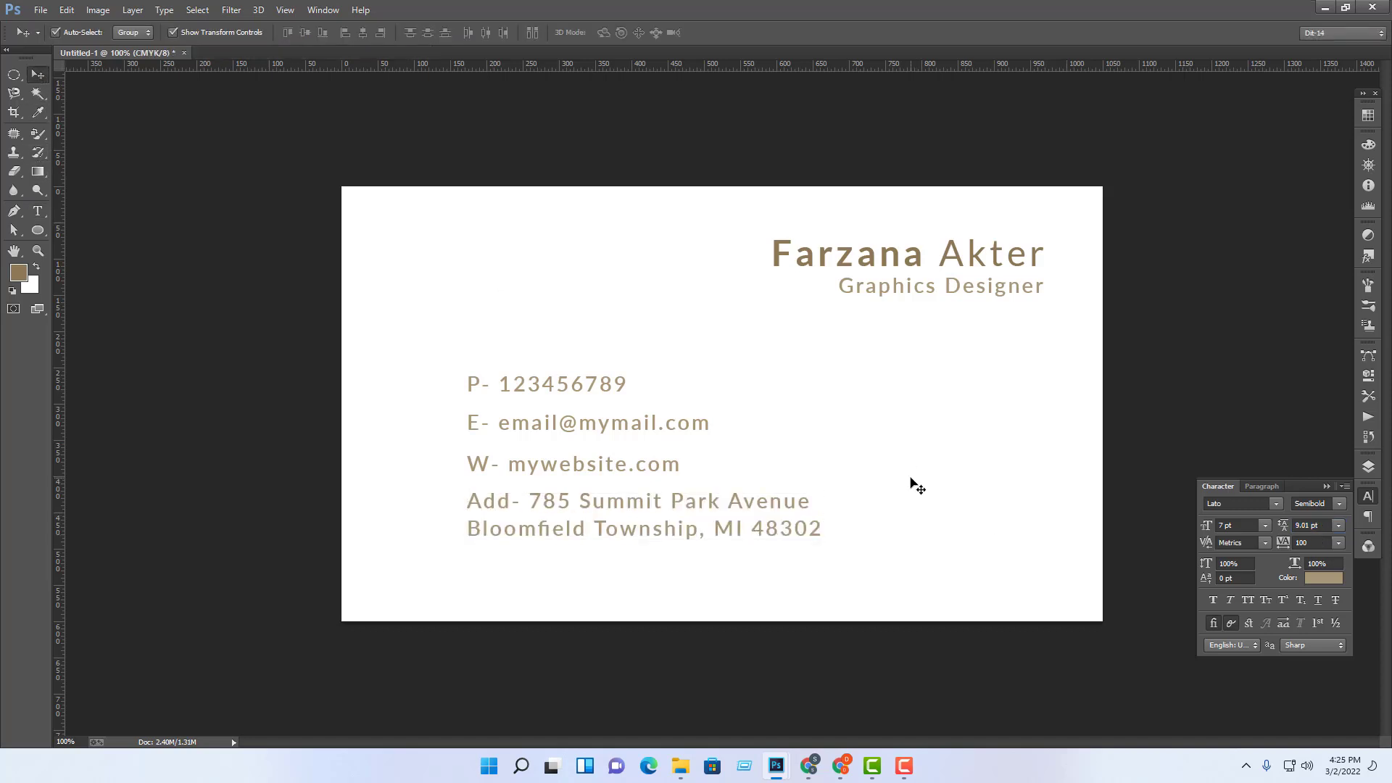
Step: Select the contact text layers and distribute their vertical centres evenly
left_click_drag(918, 361, 399, 582)
left_click(954, 544)
key("ctrl+plus")
left_click_drag(871, 488, 927, 411)
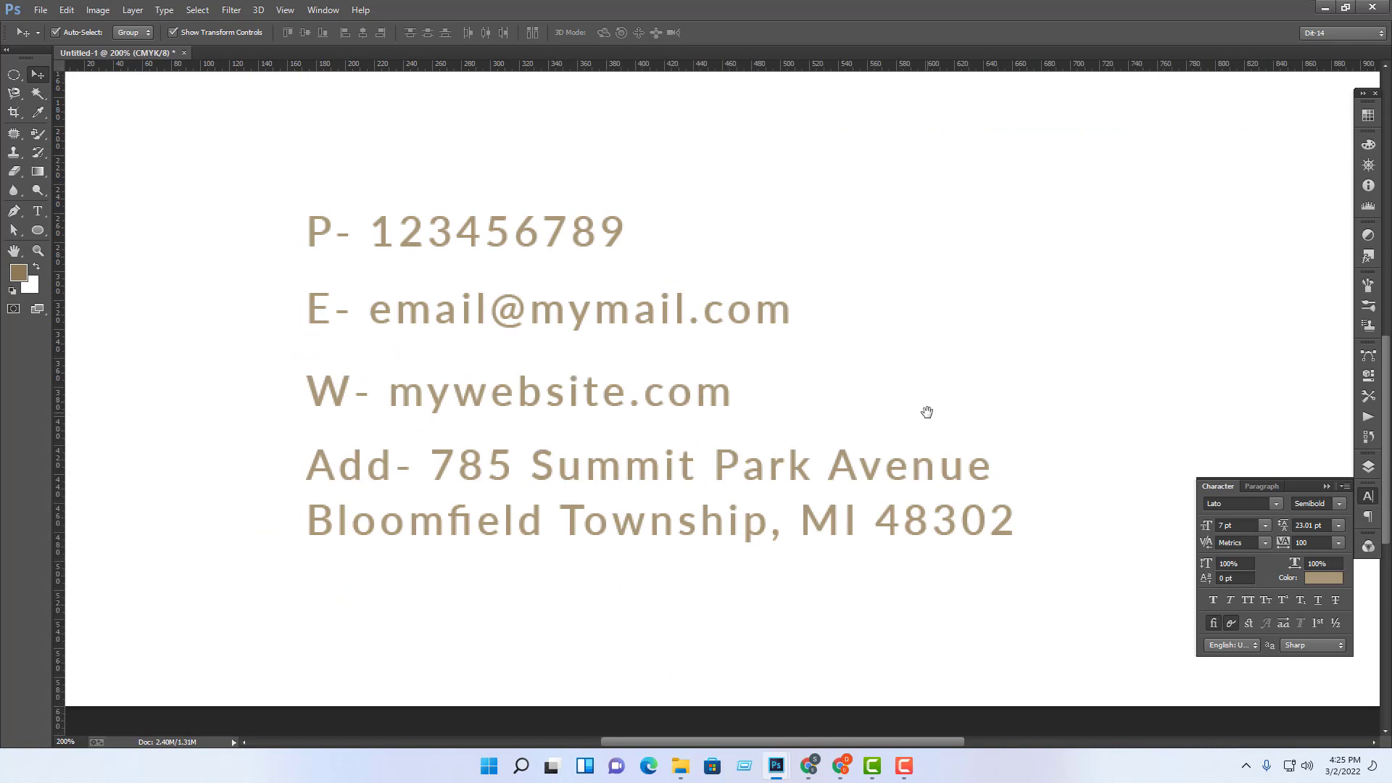
key("ctrl+minus")
key("ctrl+minus")
key("ctrl+minus")
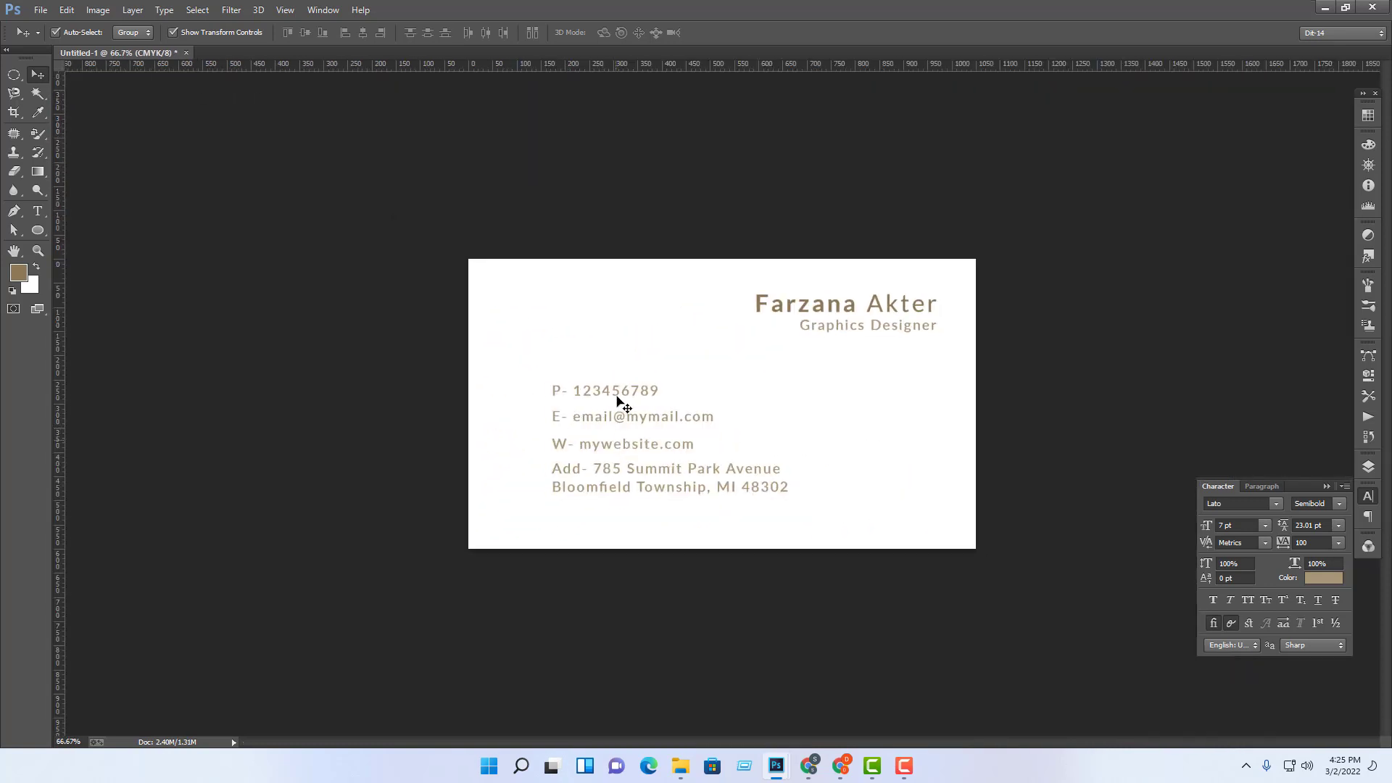
left_click_drag(794, 390, 693, 549)
left_click(694, 548)
left_click_drag(839, 398, 681, 507)
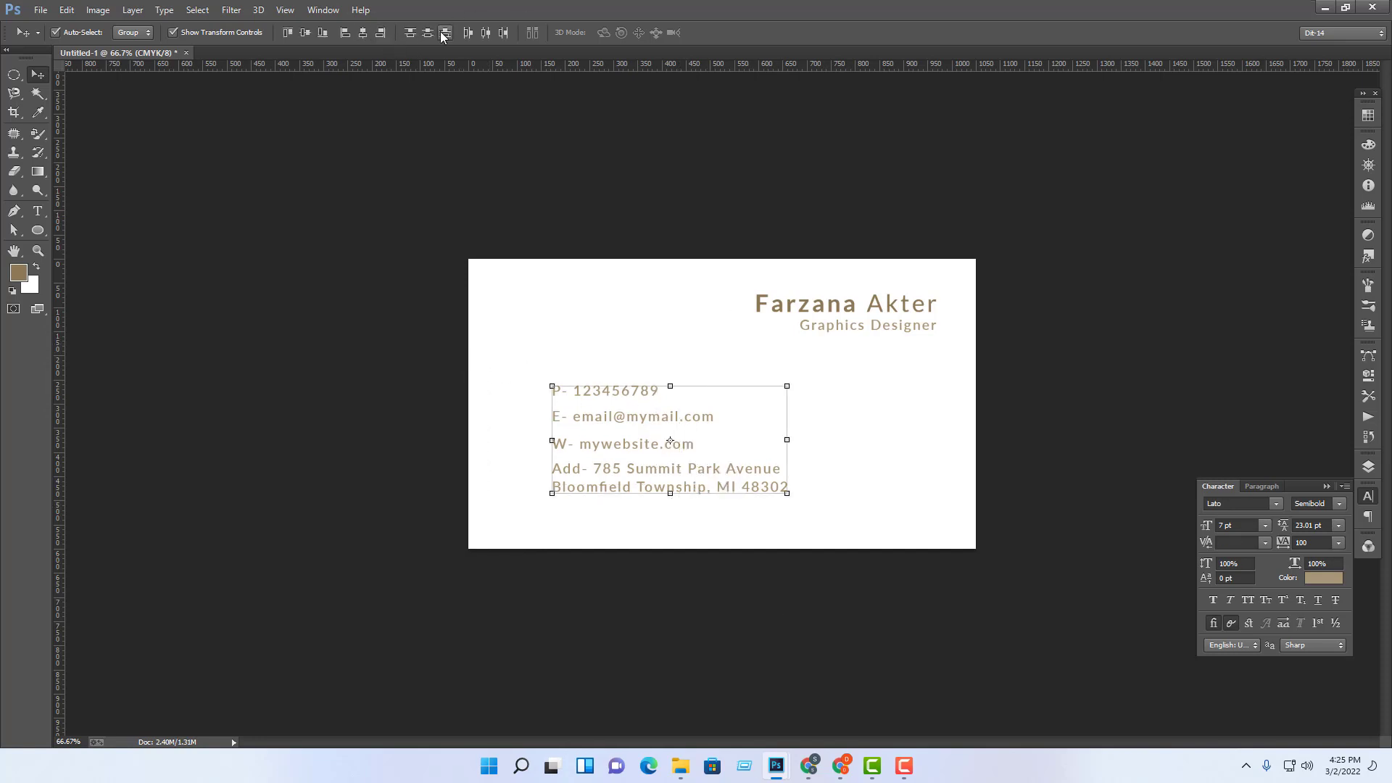
left_click(361, 33)
left_click(429, 33)
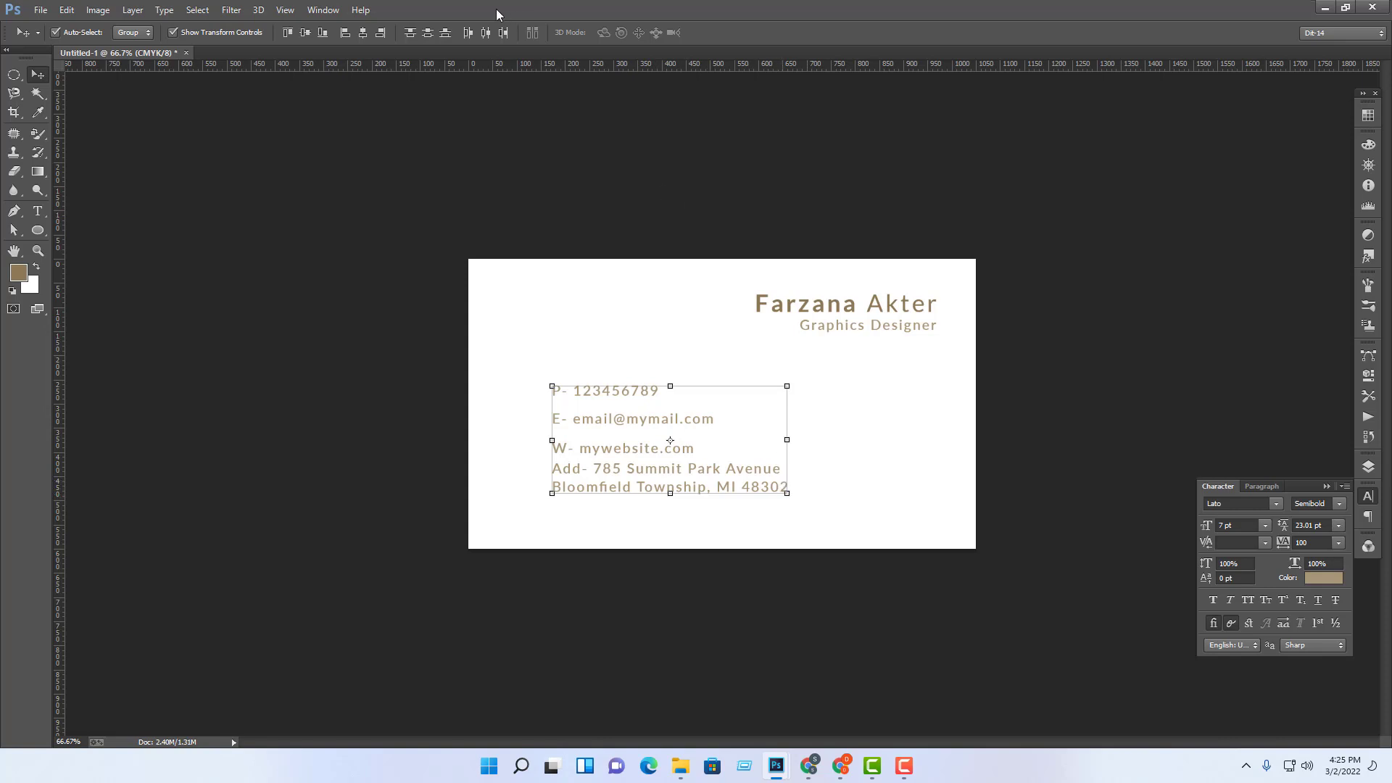
left_click(411, 33)
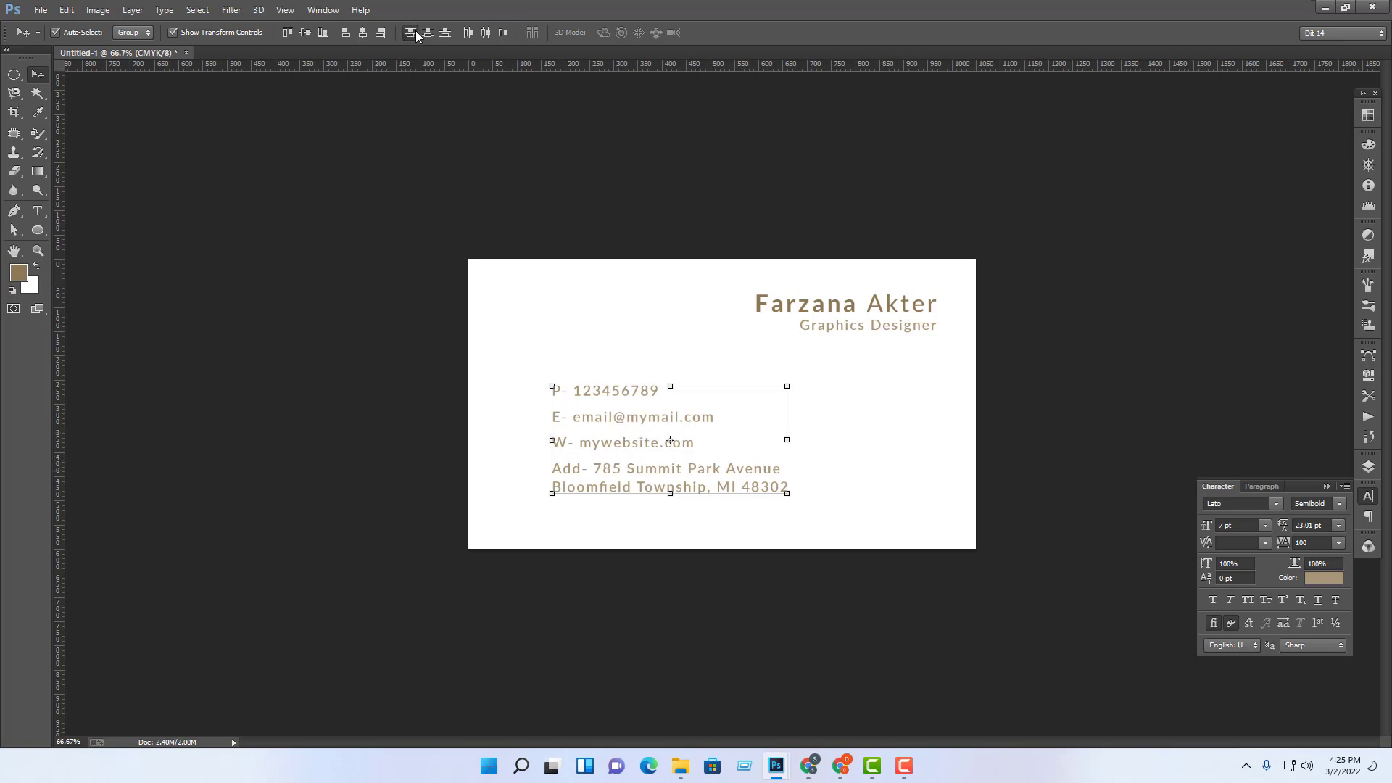
left_click(922, 419)
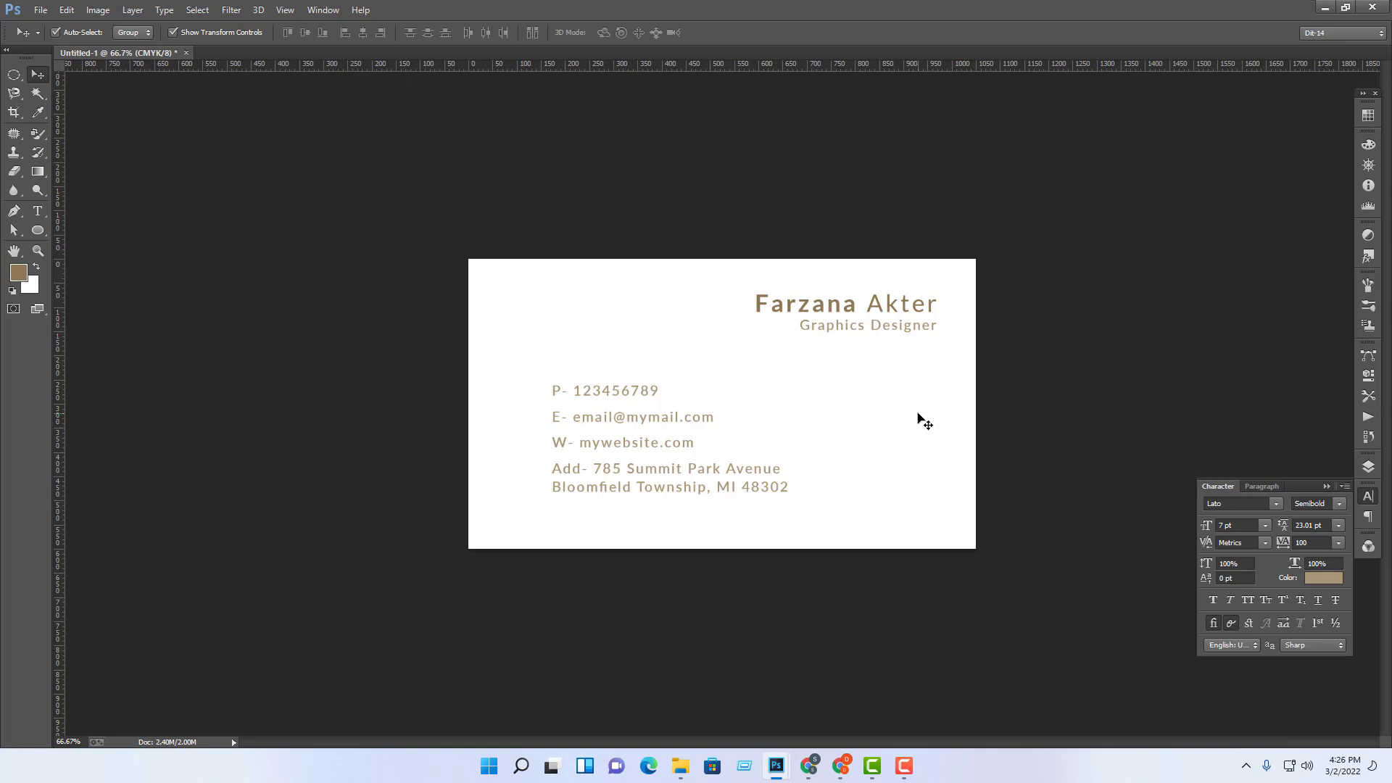
Step: Shift the contact block left and down, then reselect all contact layers
left_click_drag(541, 375, 733, 476)
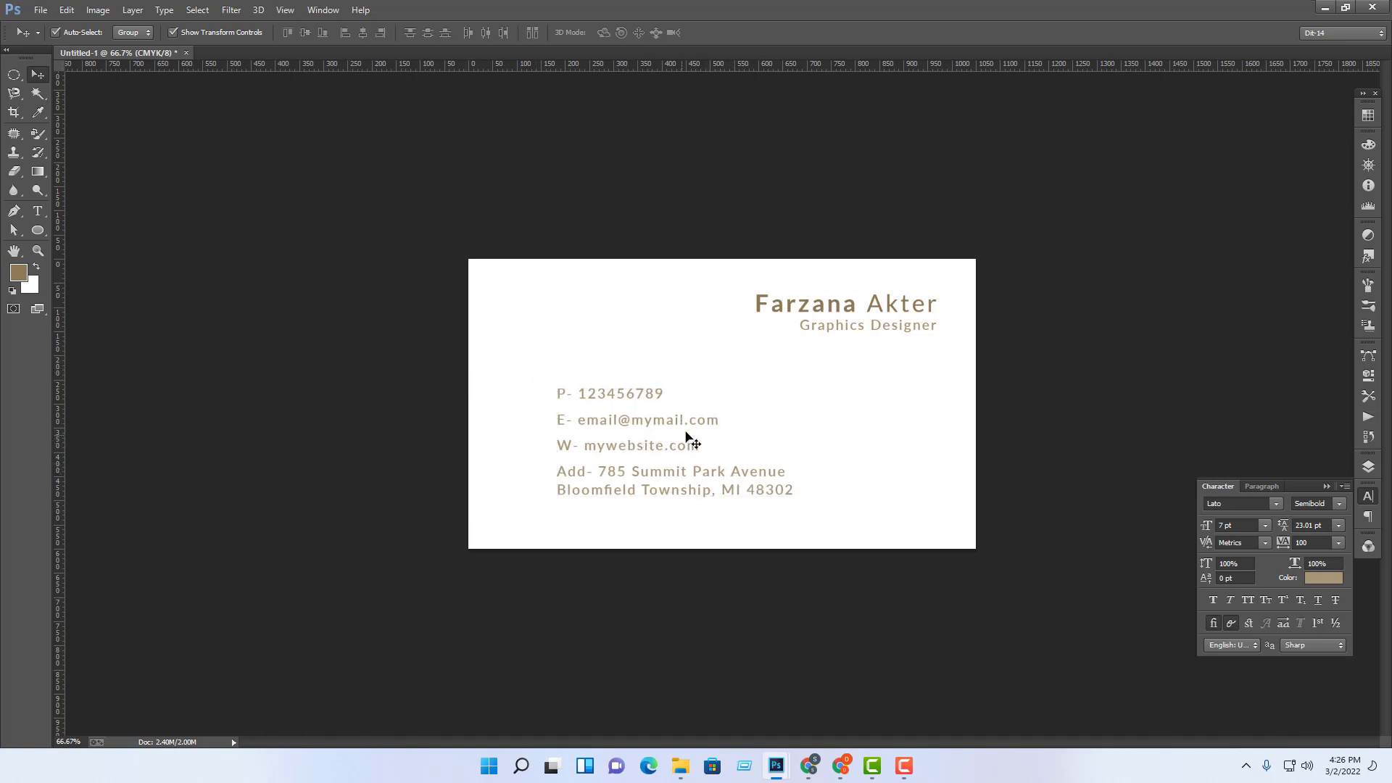
left_click_drag(513, 354, 619, 484)
left_click(1003, 481)
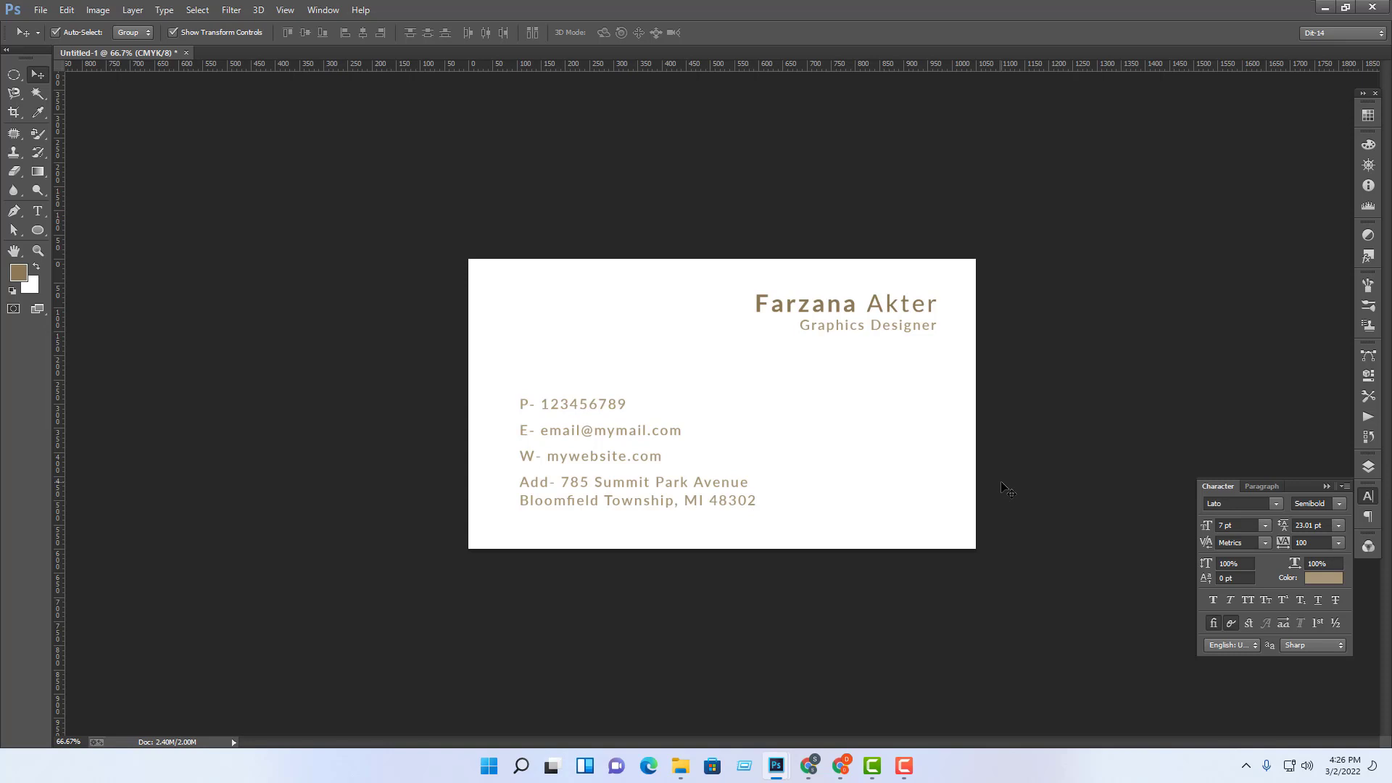
left_click_drag(447, 330, 671, 537)
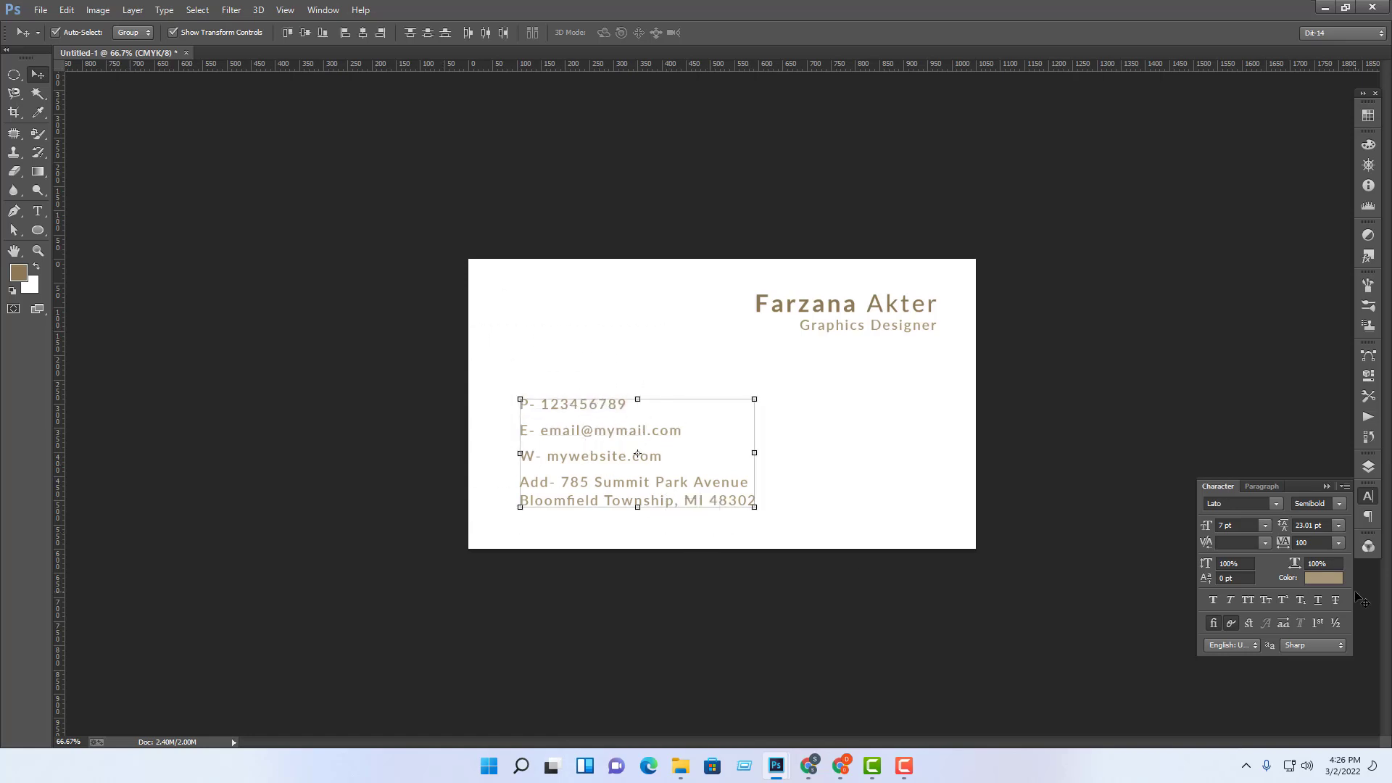
Step: Colour the contact text dark grey, CMYK 0/0/0/90
left_click(1335, 585)
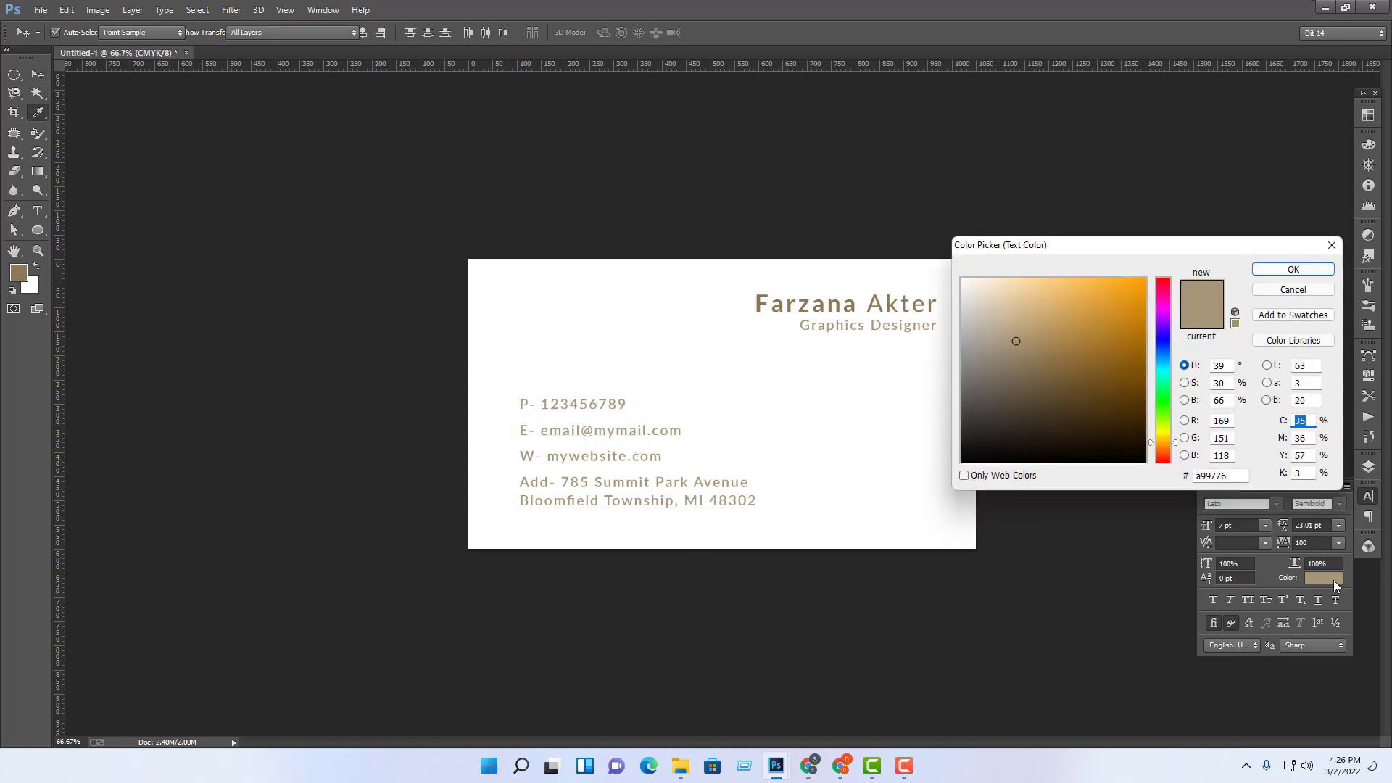
double_click(1304, 473)
type("100")
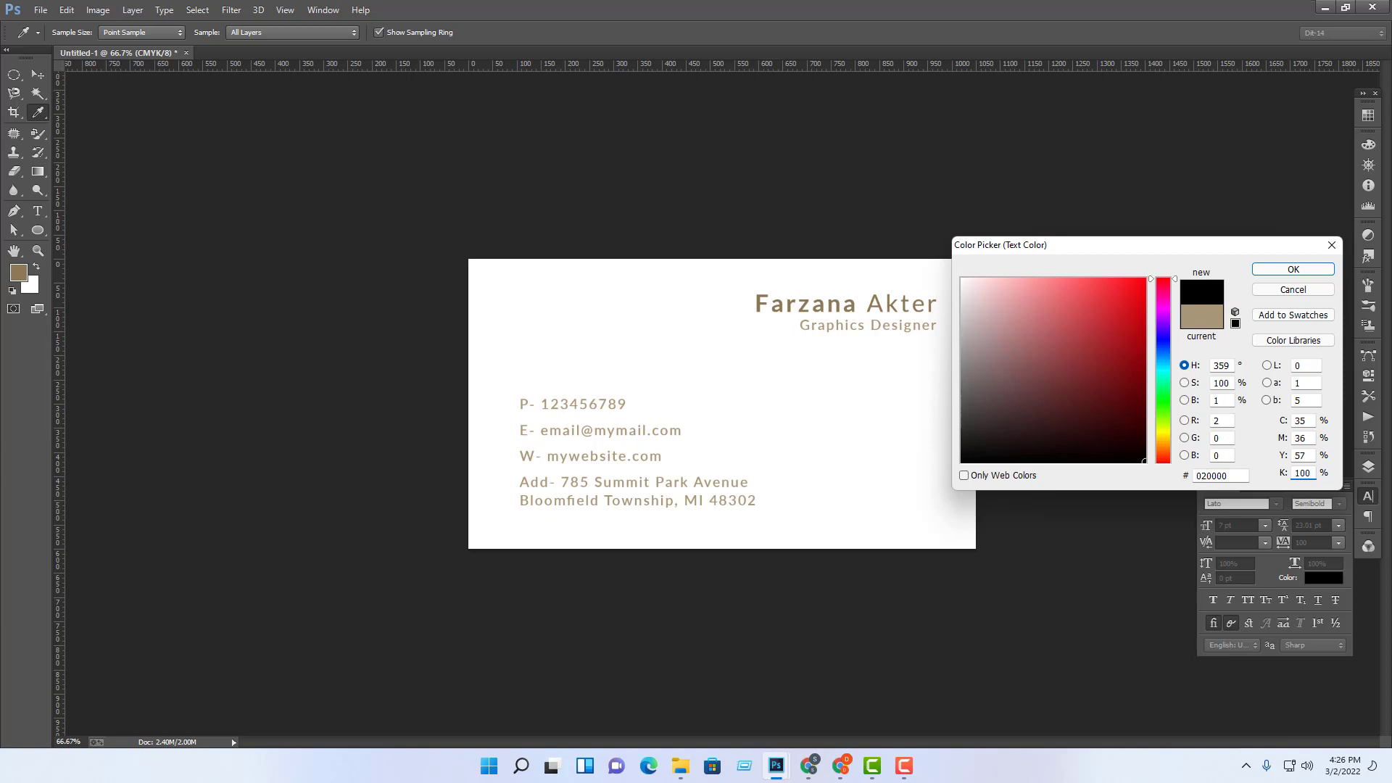
key("shift+Tab")
key("shift+Tab")
key("shift+Tab")
type("0")
key("Tab")
type("0")
key("Tab")
type("0")
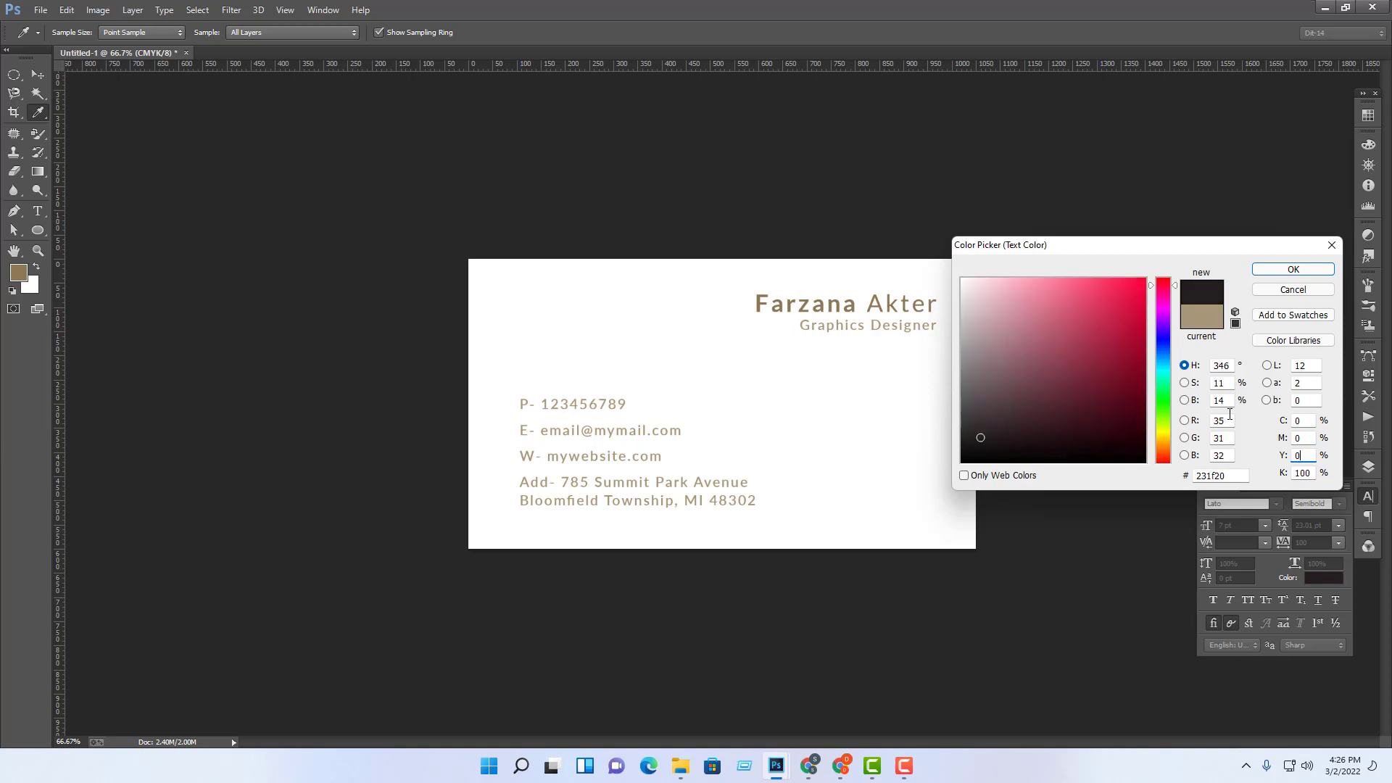
key("Tab")
type("9")
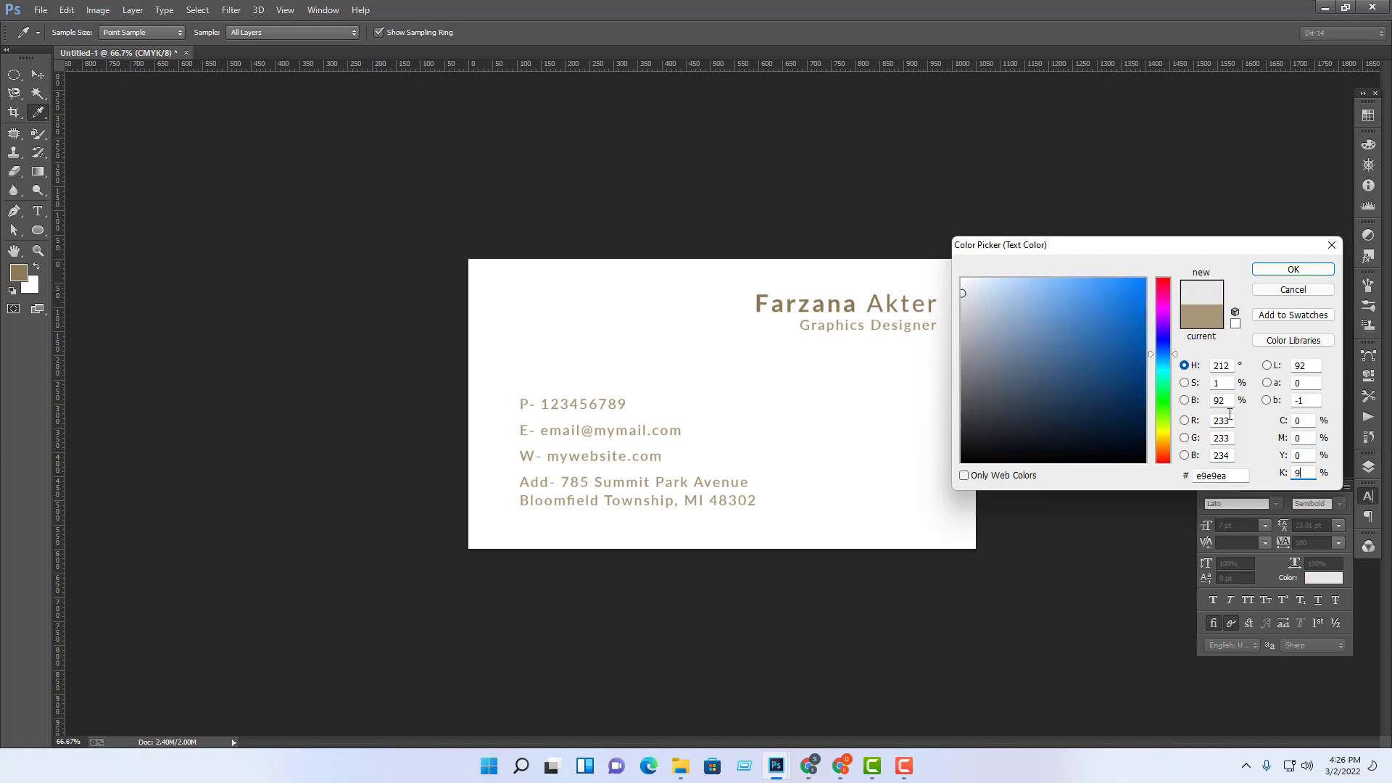
type("0")
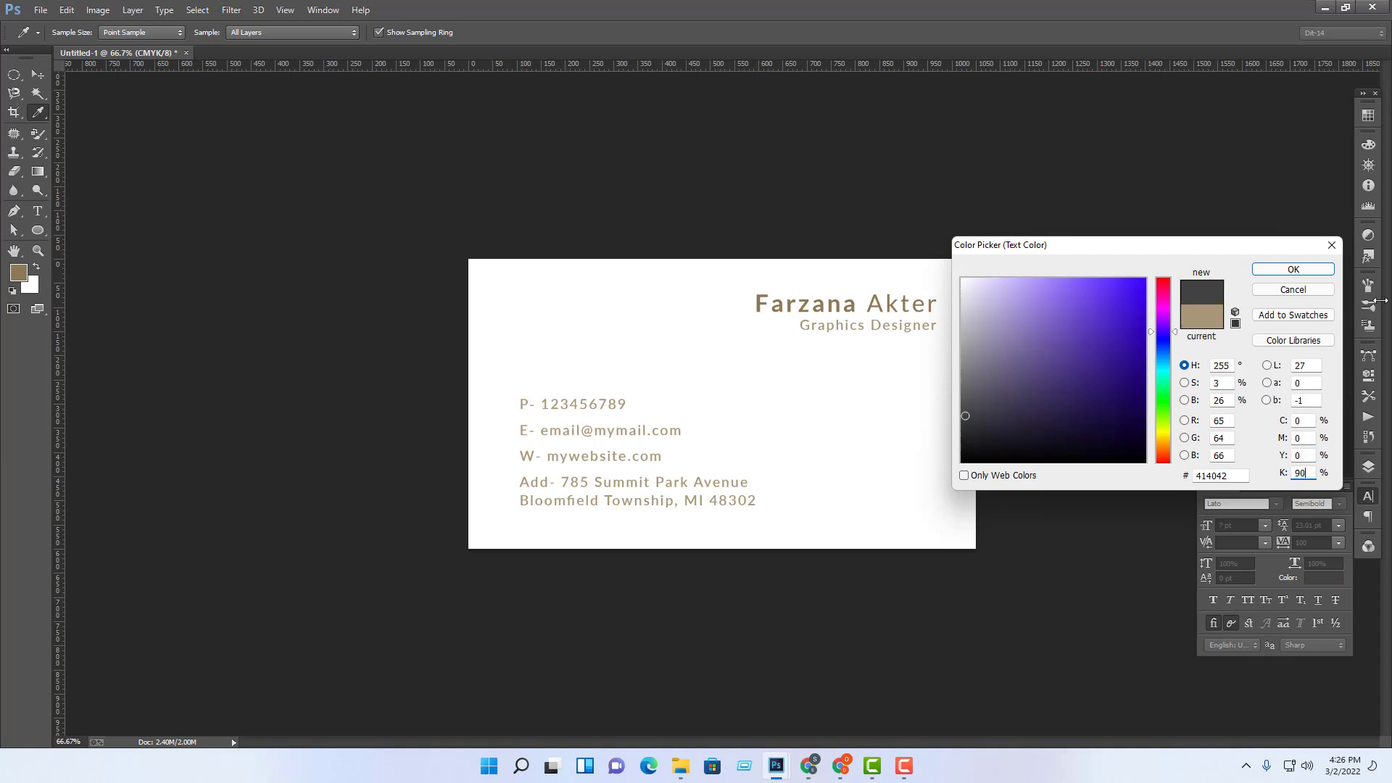
left_click(1305, 270)
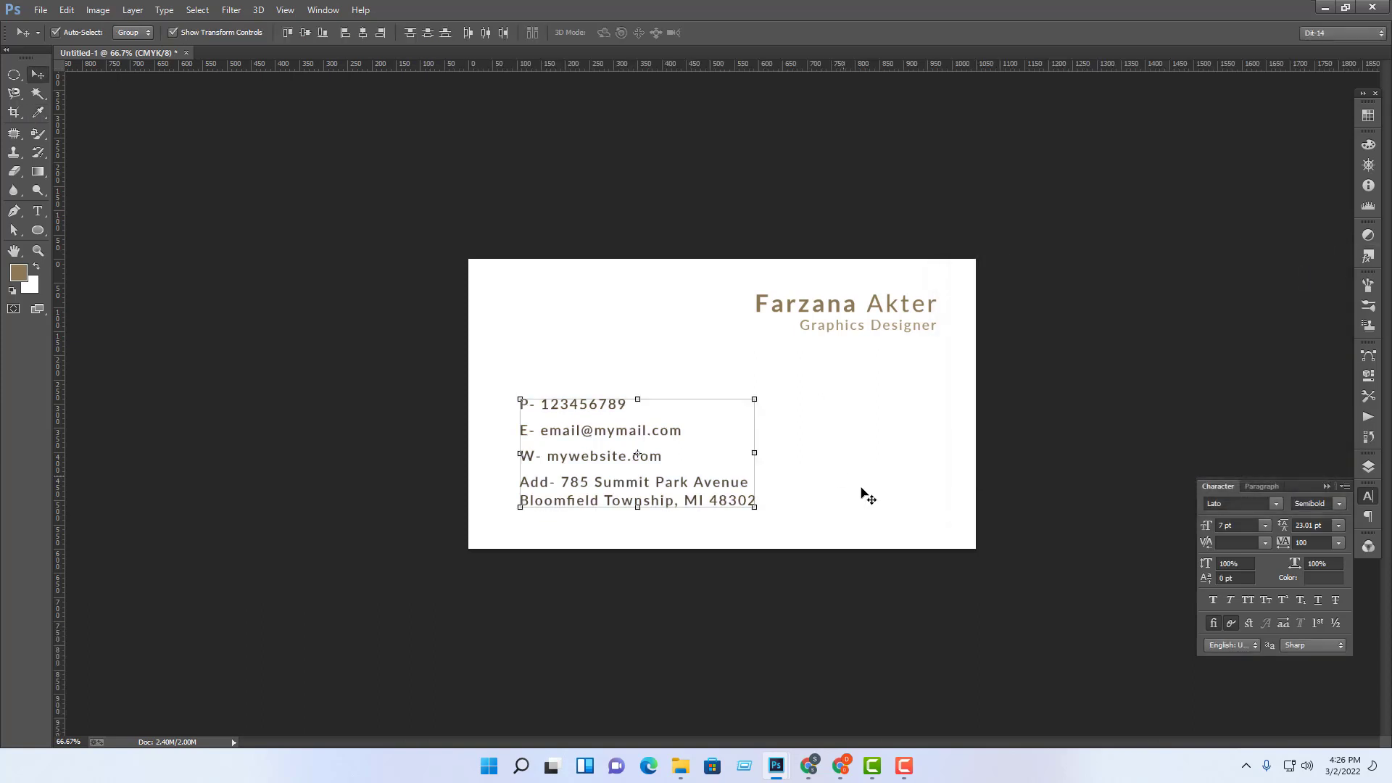
left_click(892, 626)
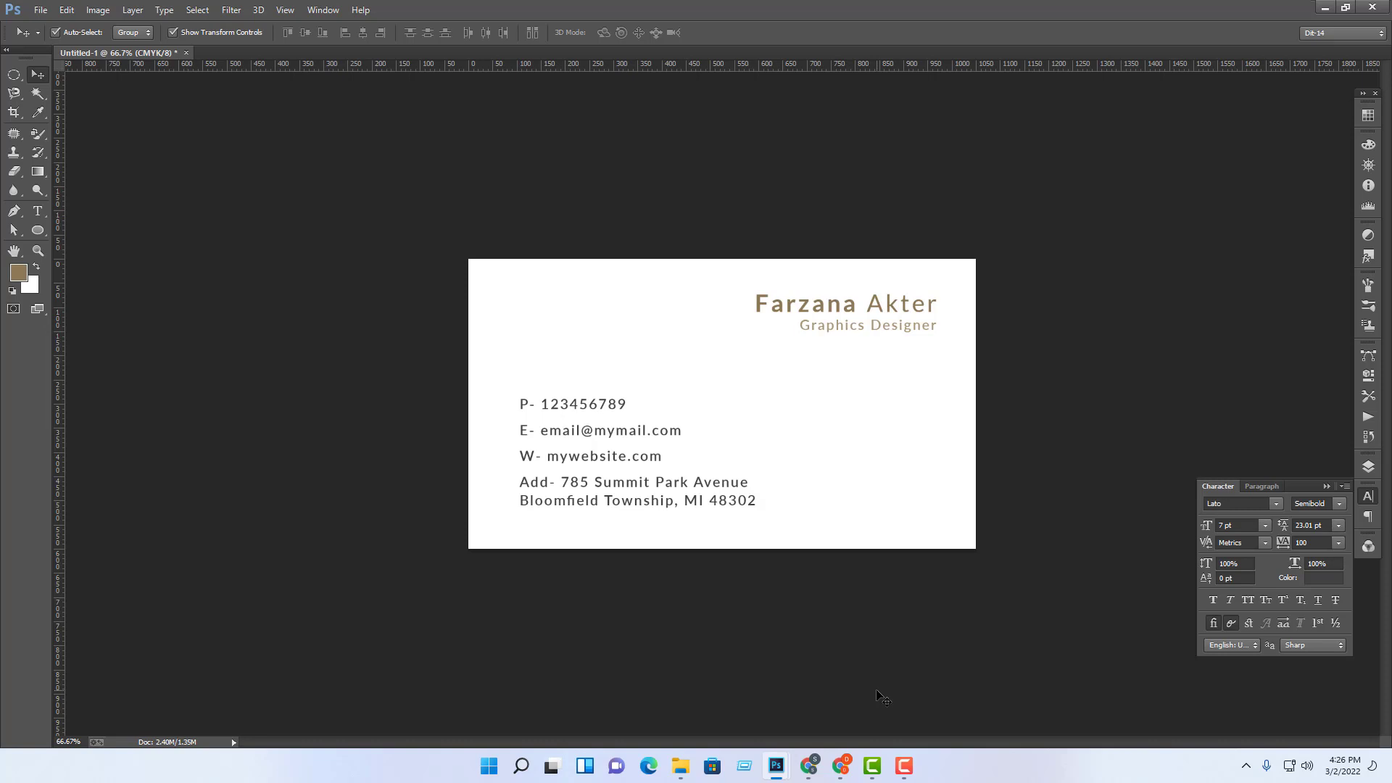
Step: Select the phone, email, website and address layers, group them with Ctrl+G, and select Group 1
left_click(725, 488)
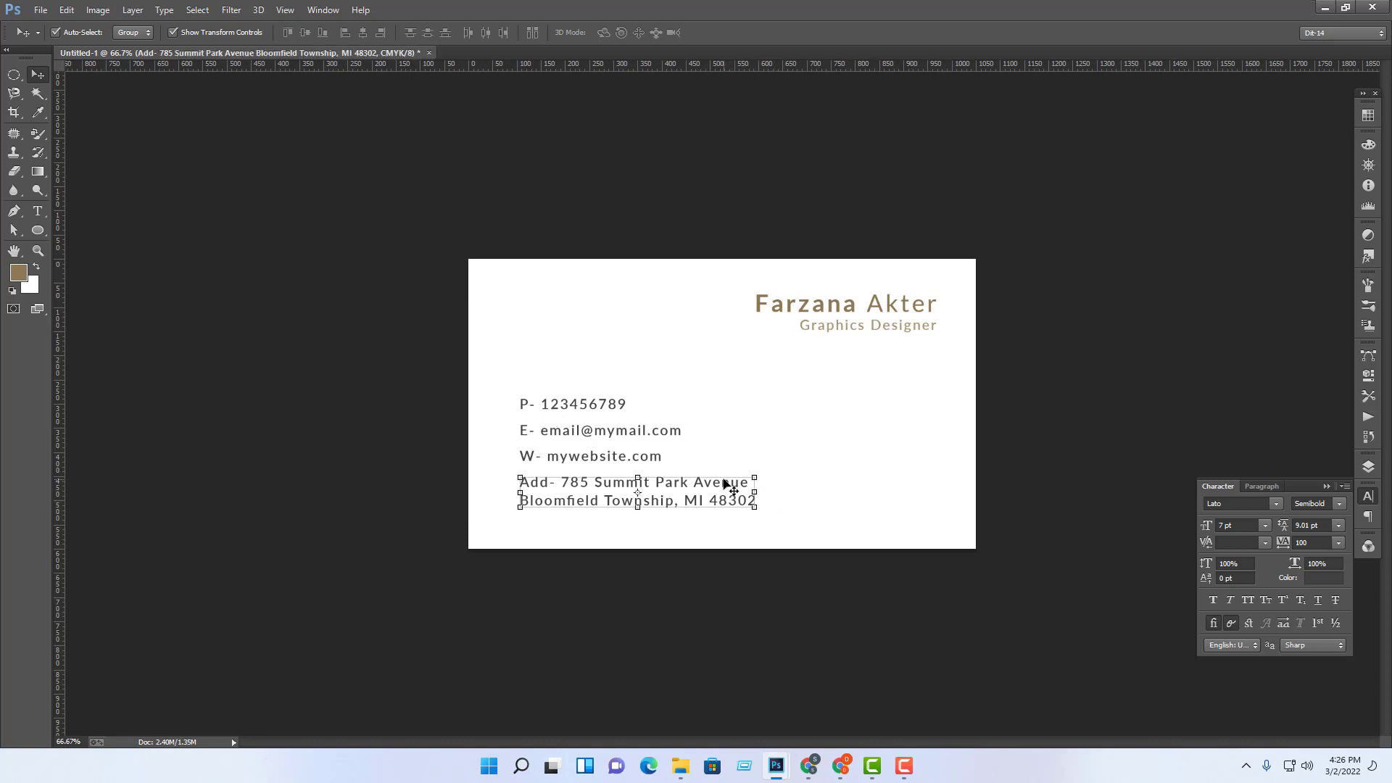
left_click_drag(537, 384, 637, 543)
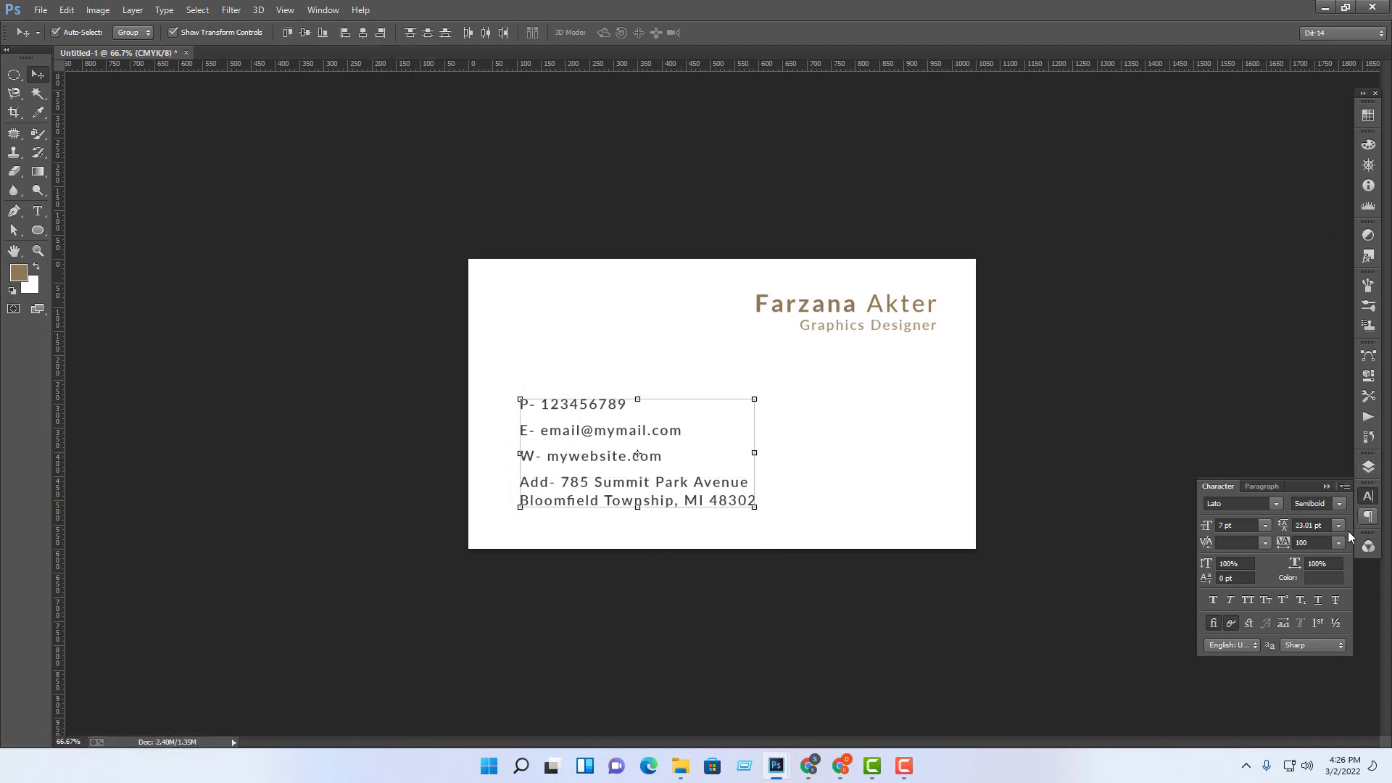
left_click(1368, 467)
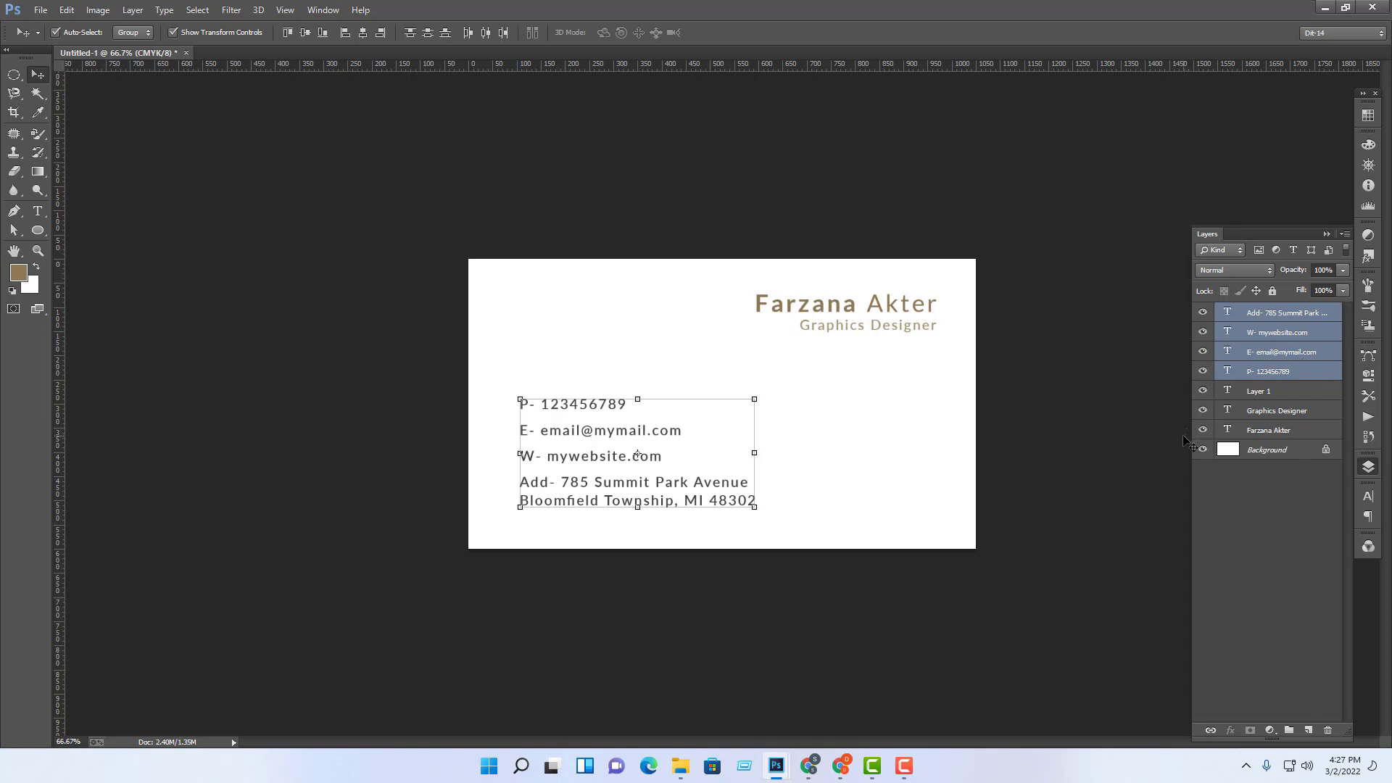
key("ctrl+g")
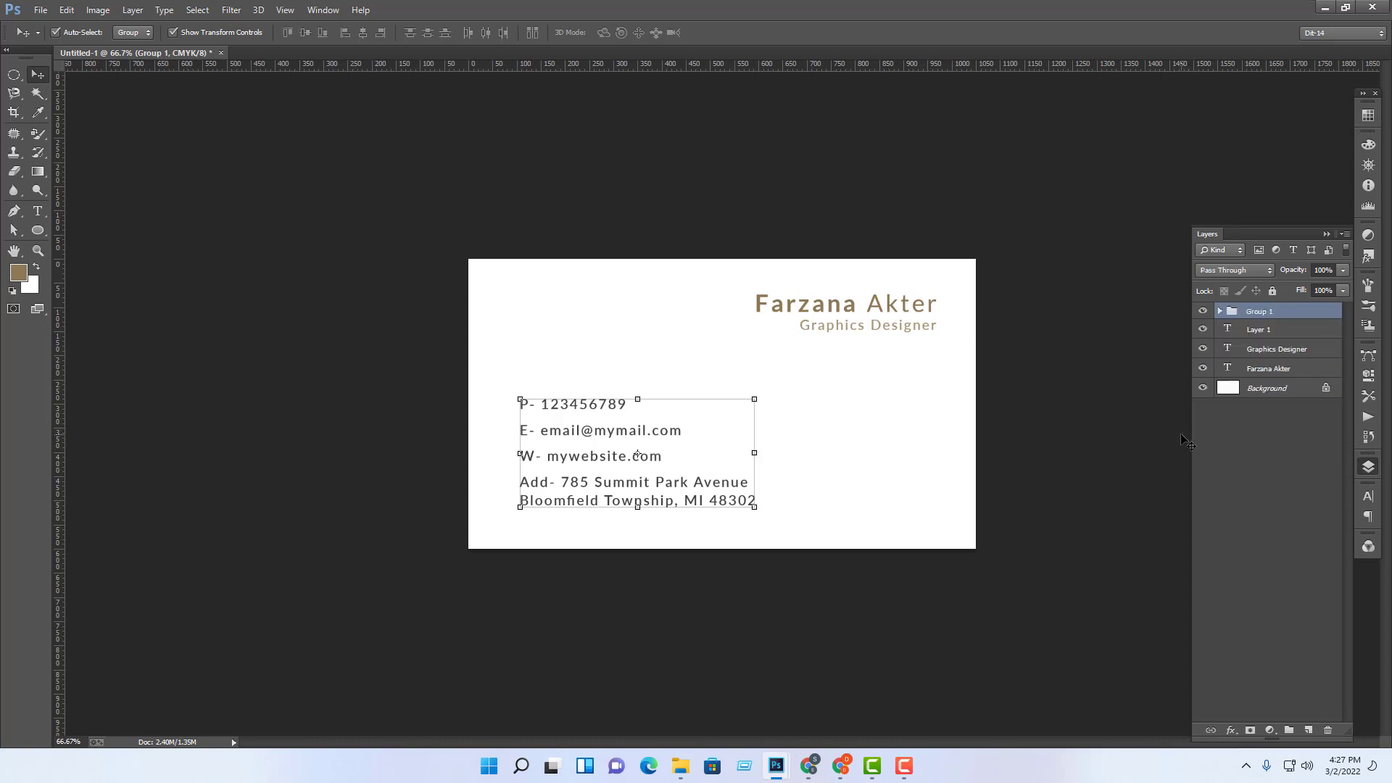
left_click(1276, 493)
left_click(1268, 317)
Step: Add a Color Overlay effect to Group 1 and open its colour picker
key("h")
double_click(1320, 315)
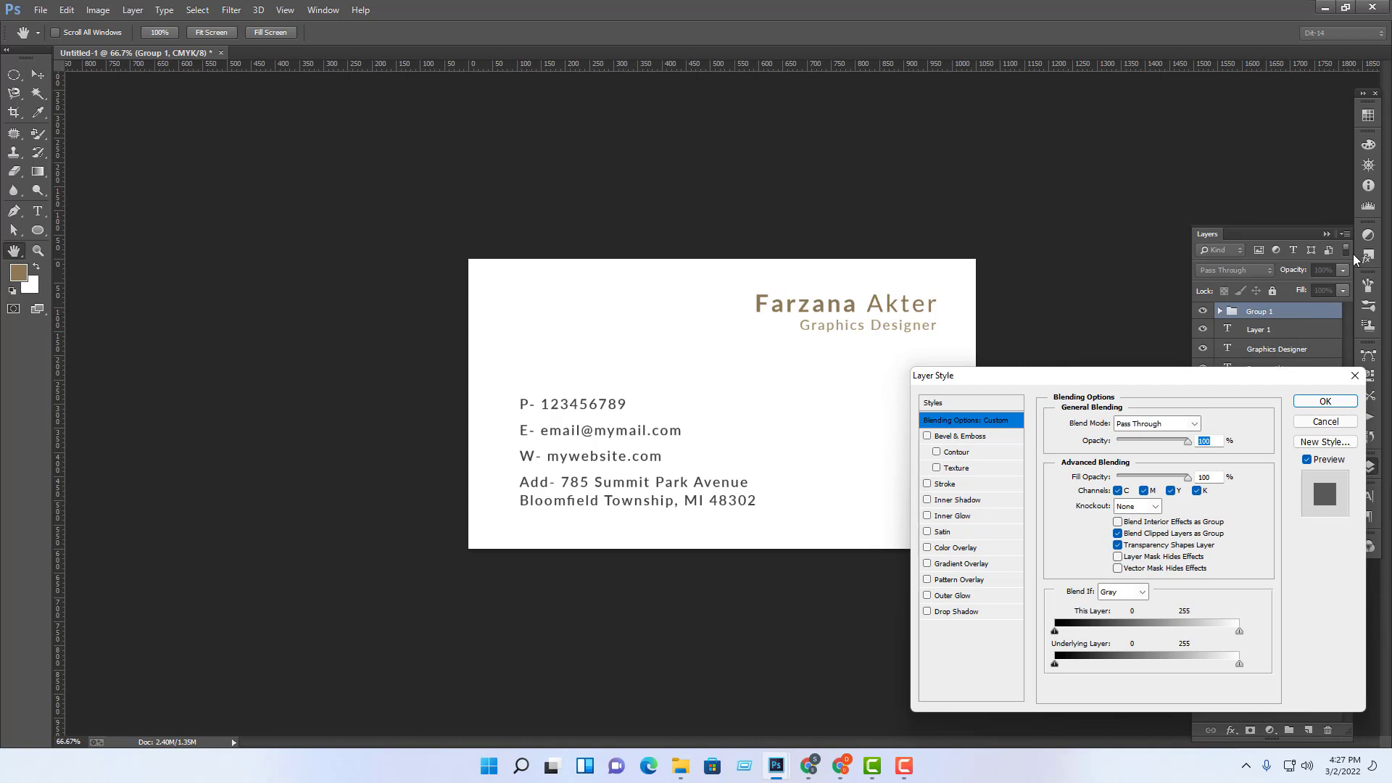
left_click(980, 549)
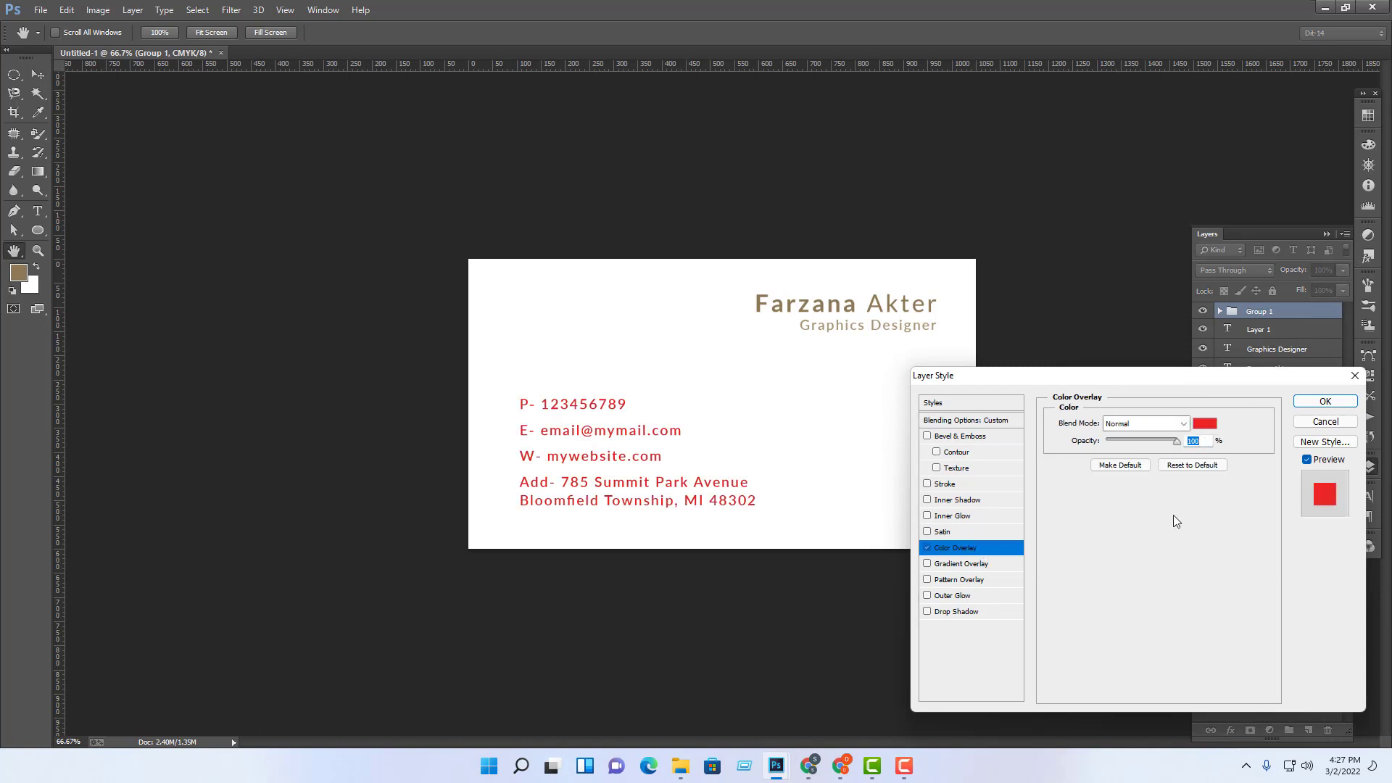
left_click(1206, 426)
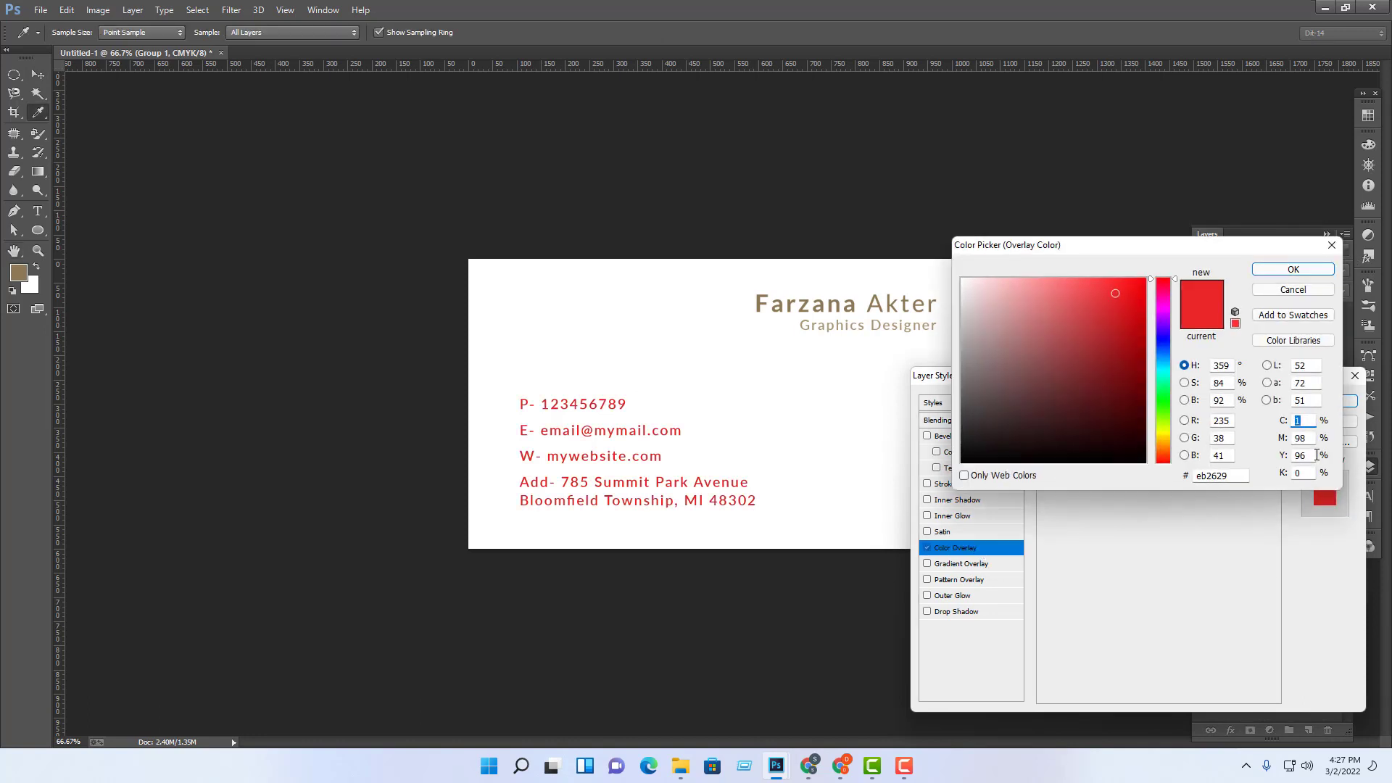
Step: Set the overlay colour to C0 M0 Y0 K90 dark grey, apply it, and deselect
type("0")
key("Tab")
type("0")
key("Tab")
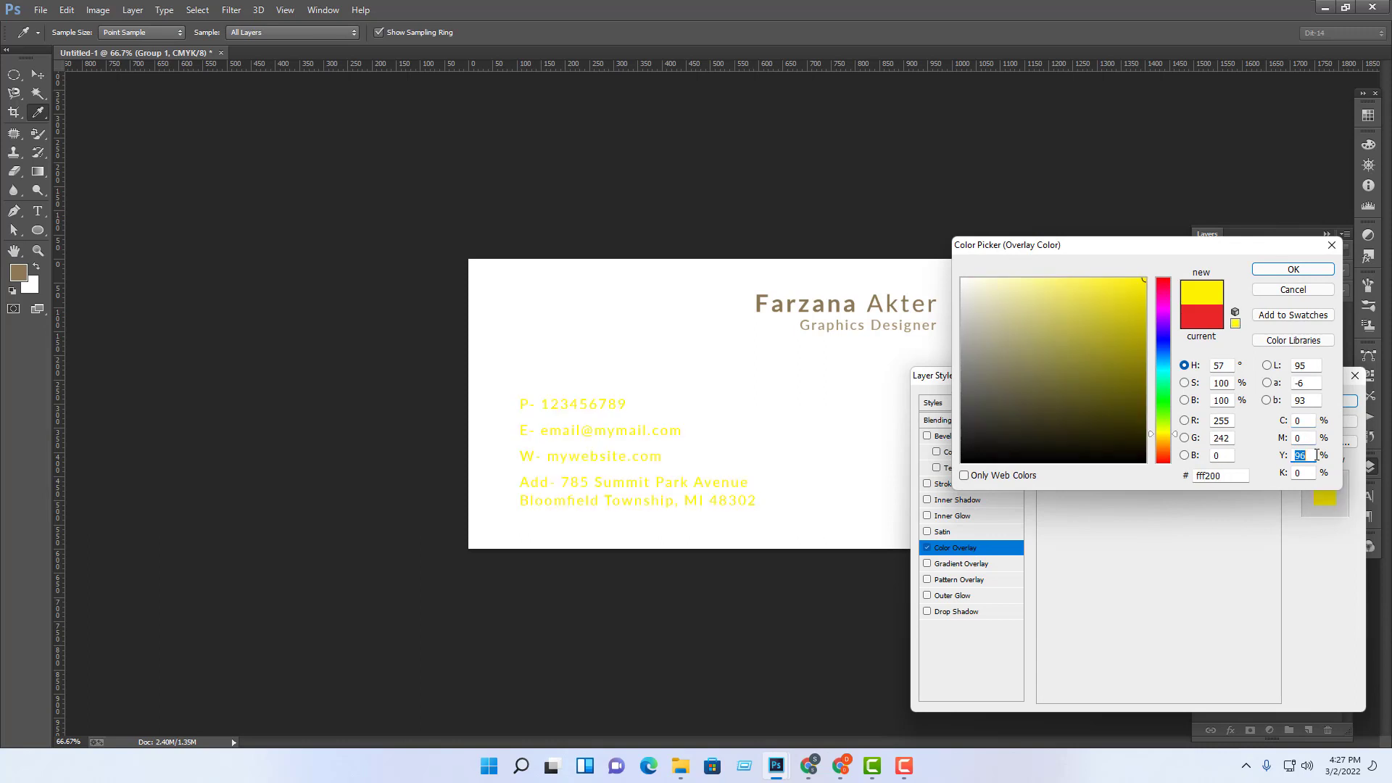
type("0")
key("Tab")
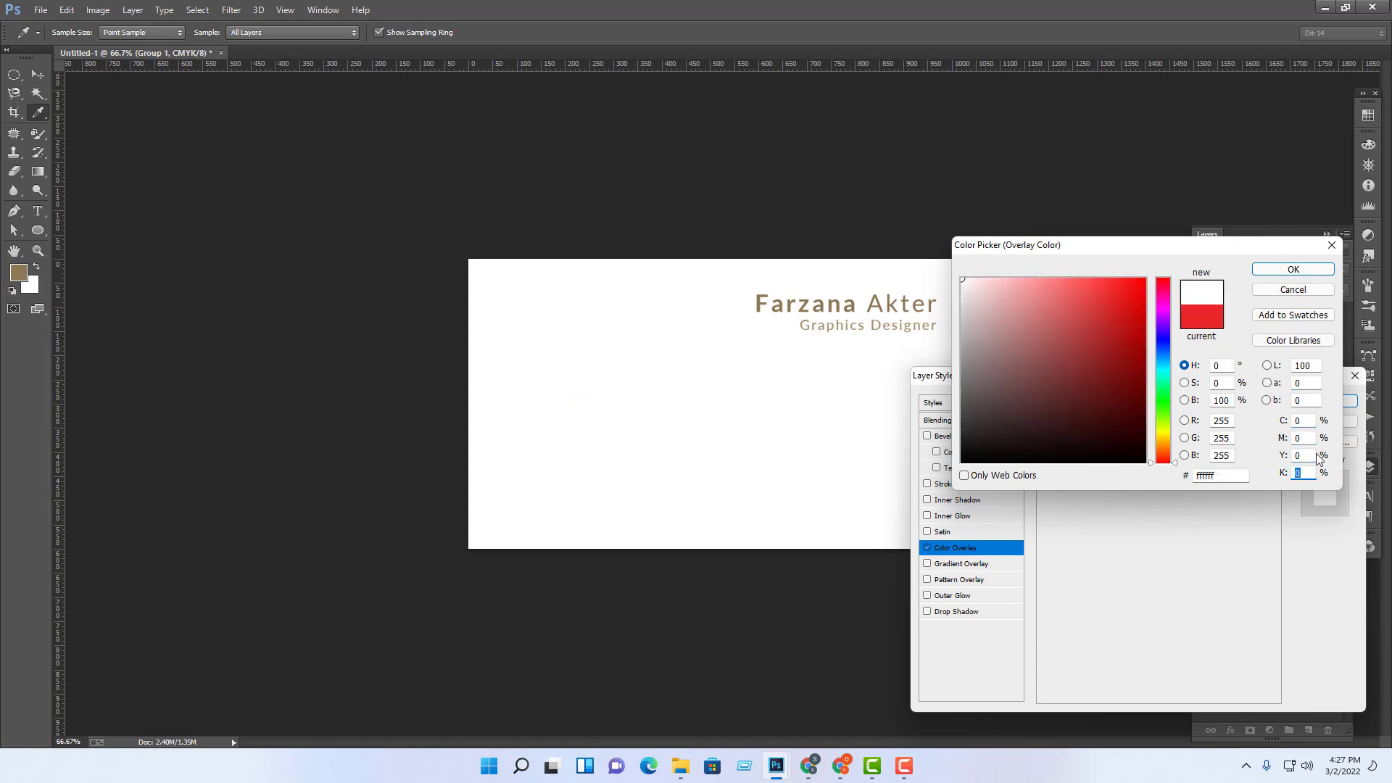
type("90")
key("Return")
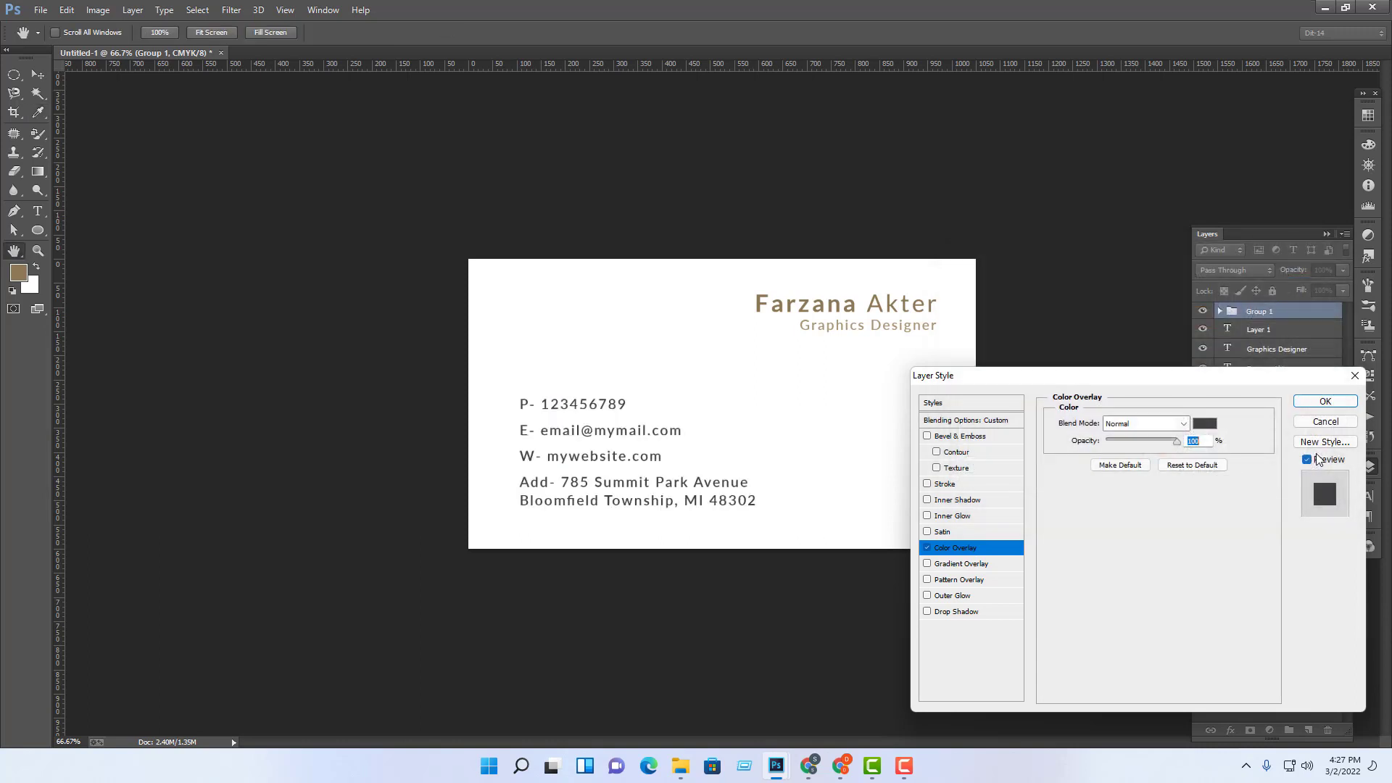
key("Return")
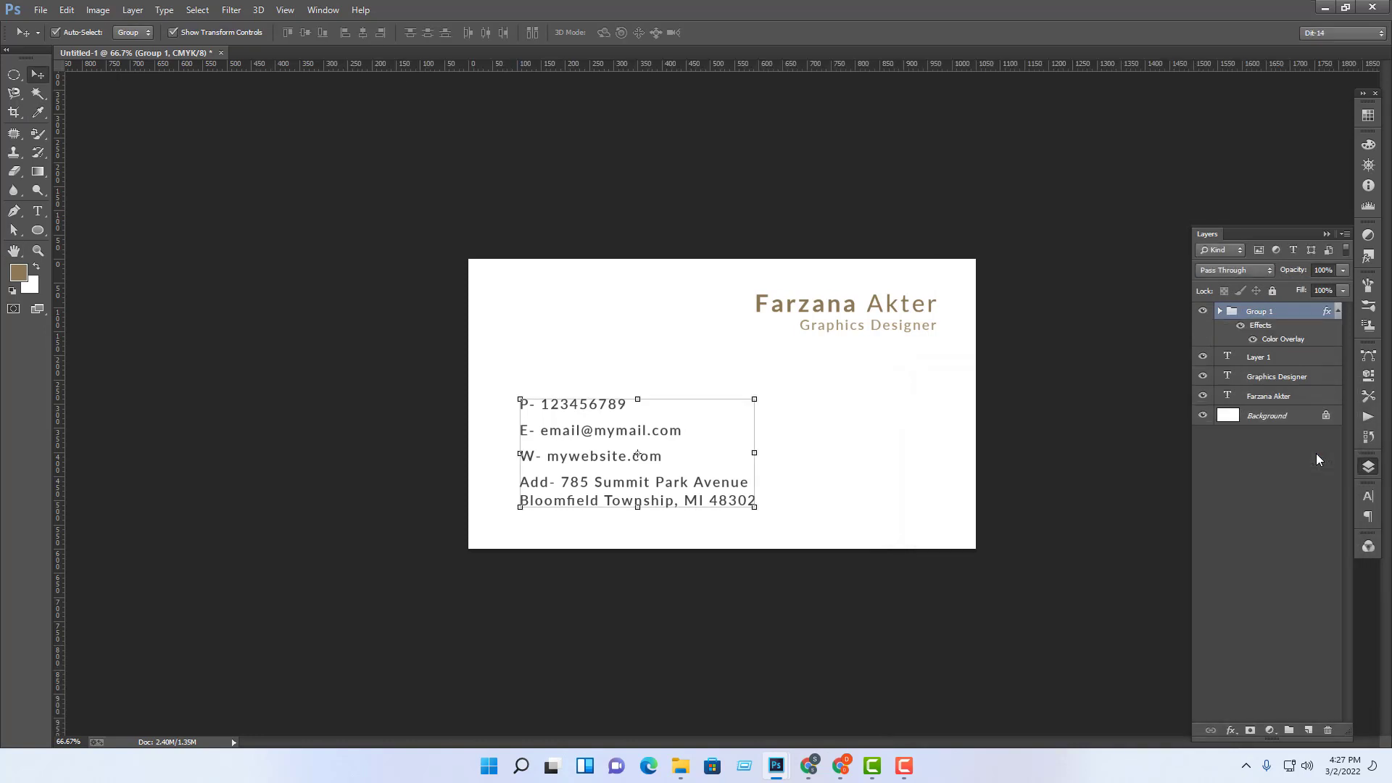
left_click(1105, 517)
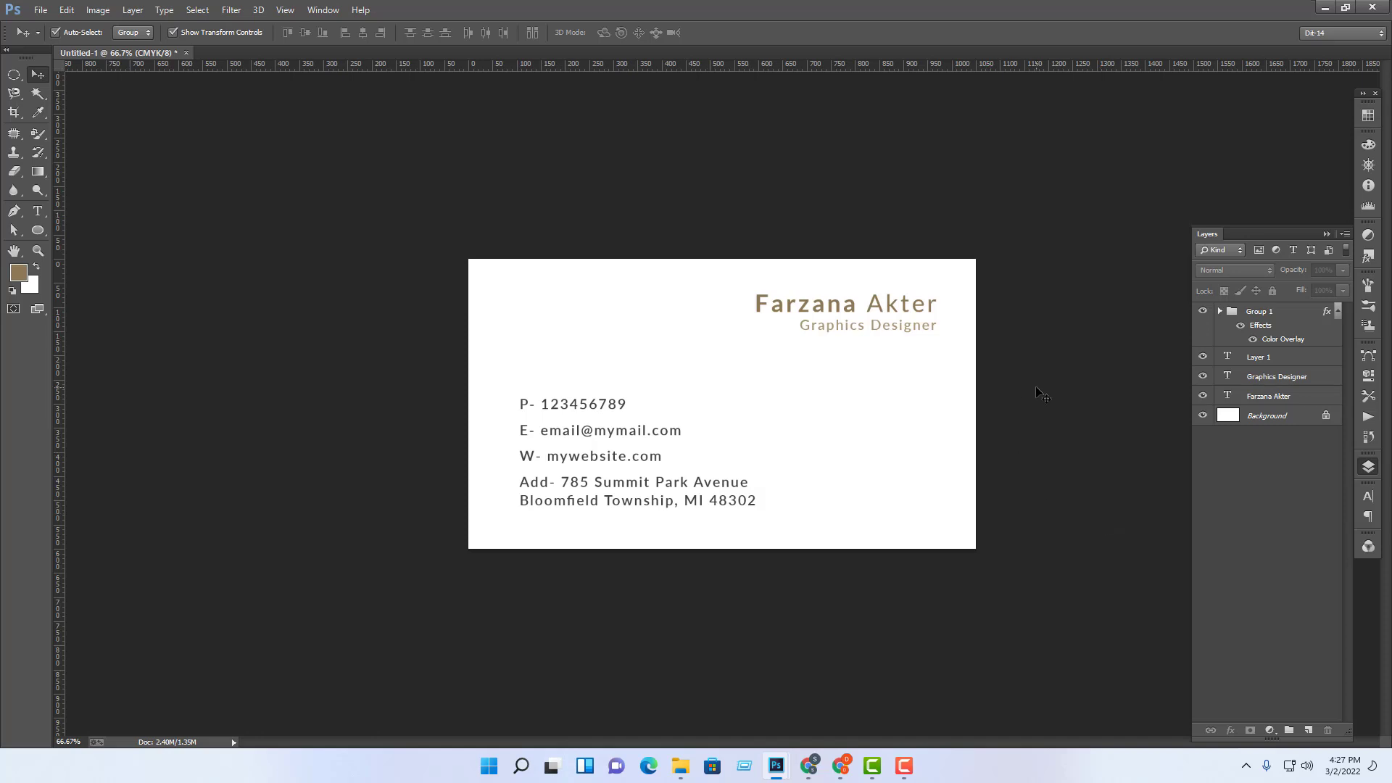
Step: Draw a rectangle with the Rectangle Tool covering the whole card
left_click_drag(725, 277, 1008, 393)
left_click(641, 93)
left_click_drag(38, 229, 87, 232)
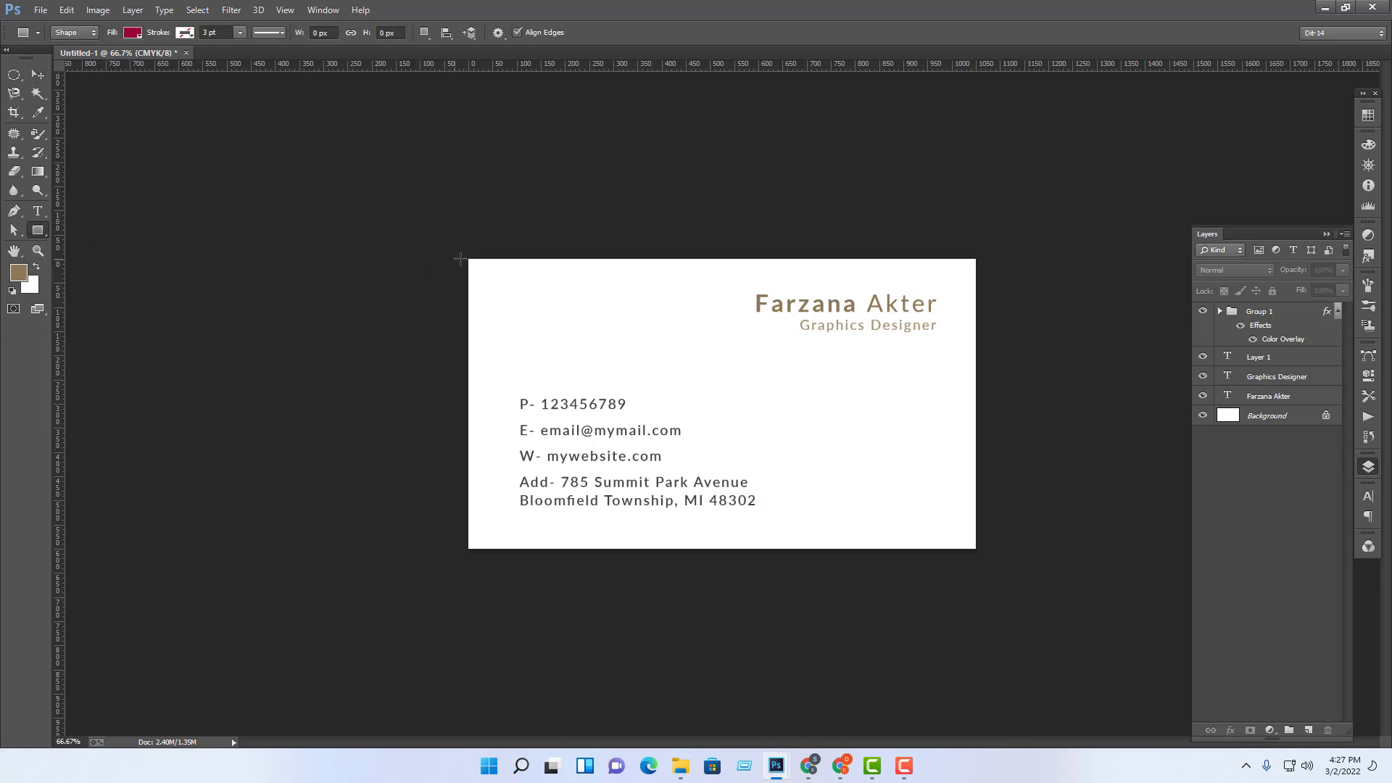
left_click_drag(469, 258, 718, 423)
left_click_drag(977, 578, 977, 556)
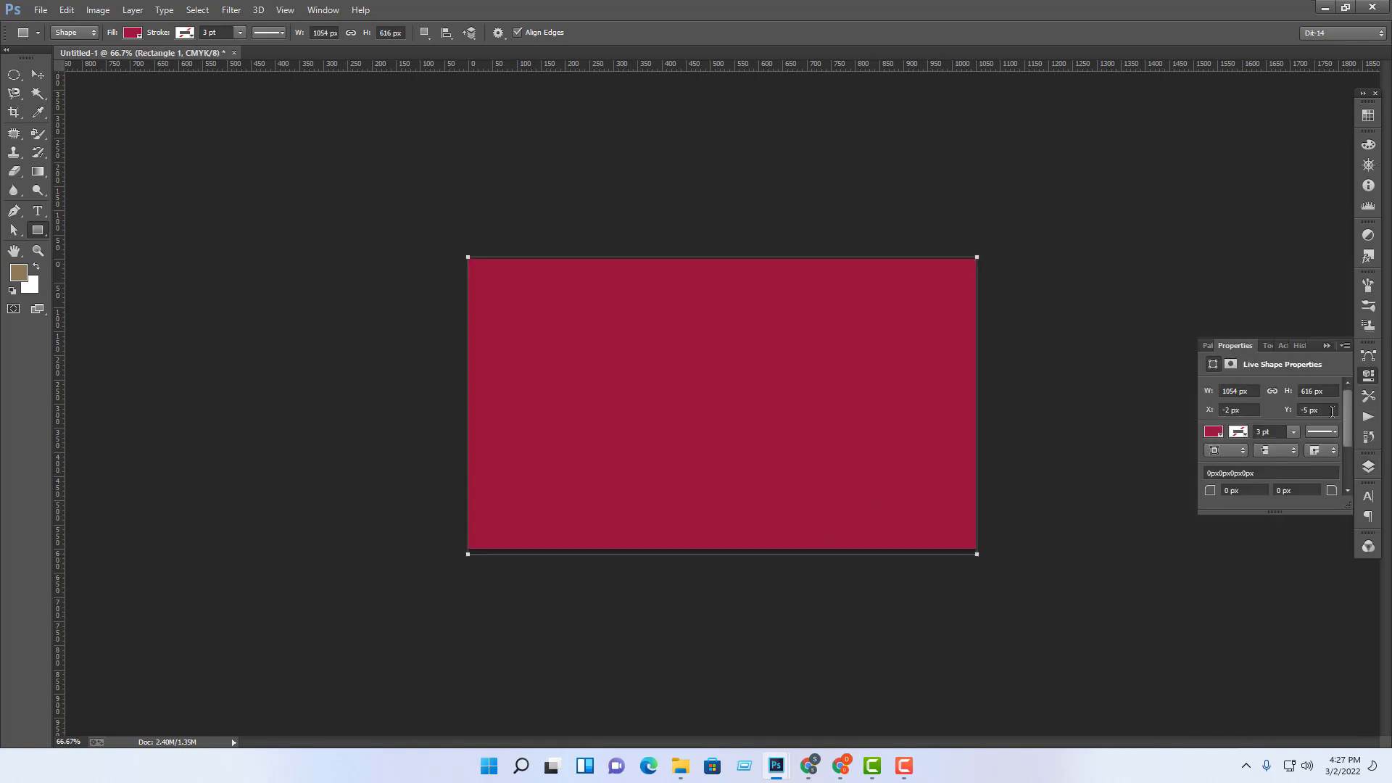
Step: Fill the rectangle with the 85% Gray swatch
left_click(1220, 432)
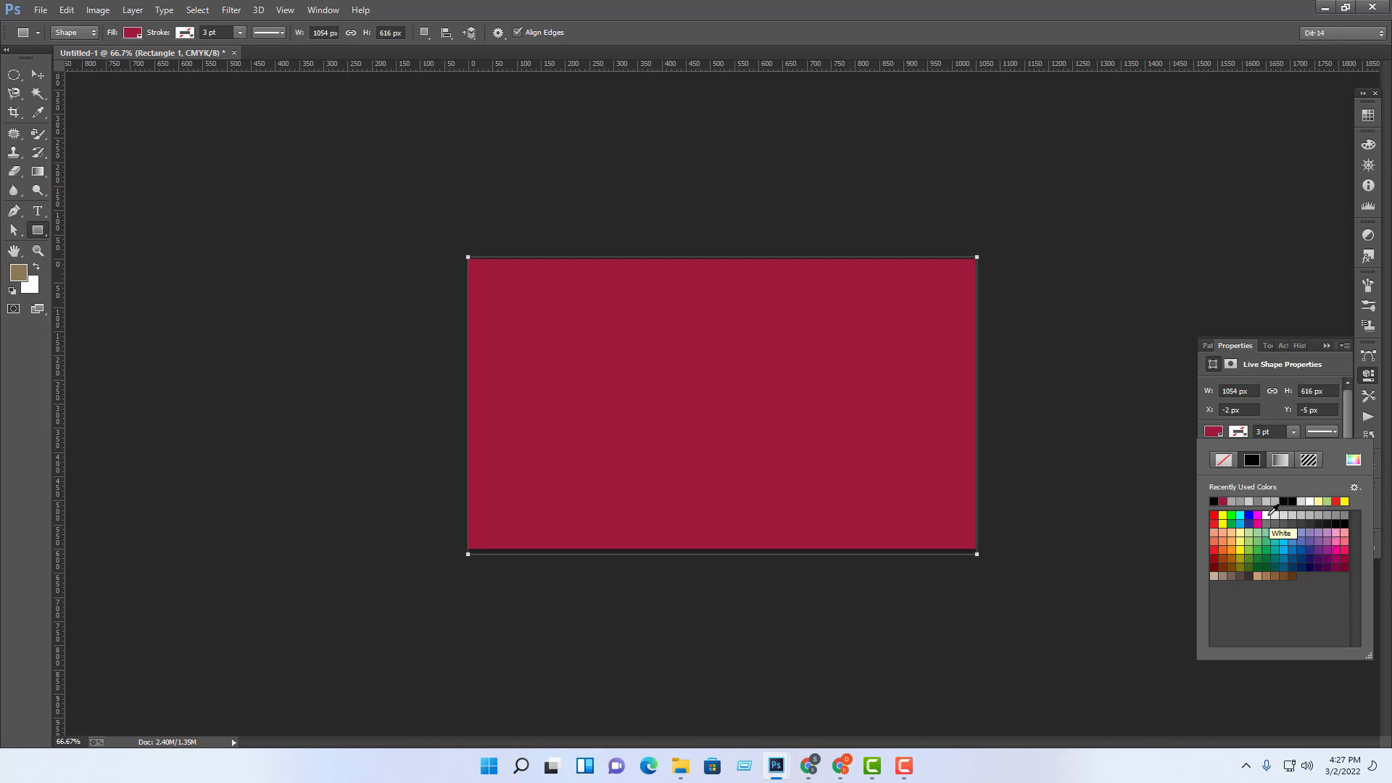
left_click(1295, 516)
left_click(1304, 516)
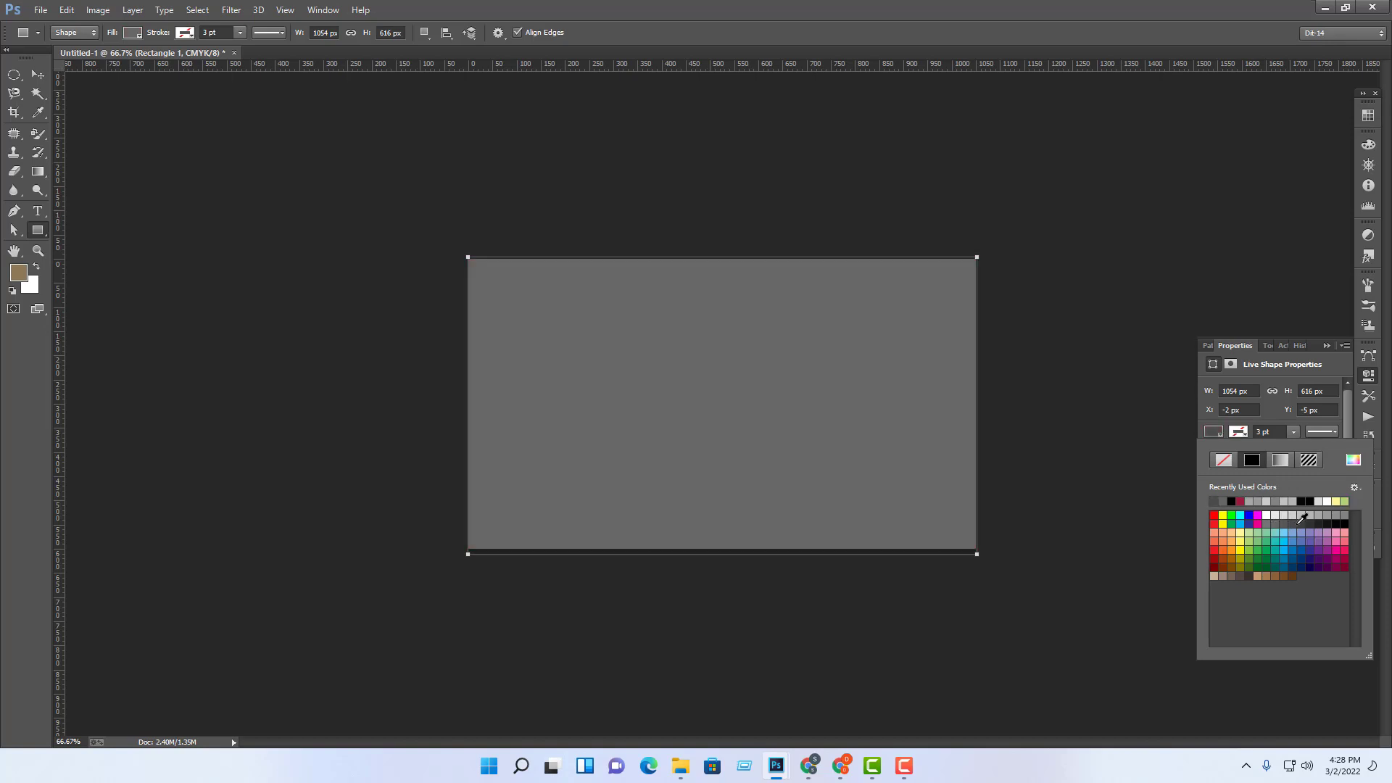
left_click(1311, 517)
left_click(1318, 516)
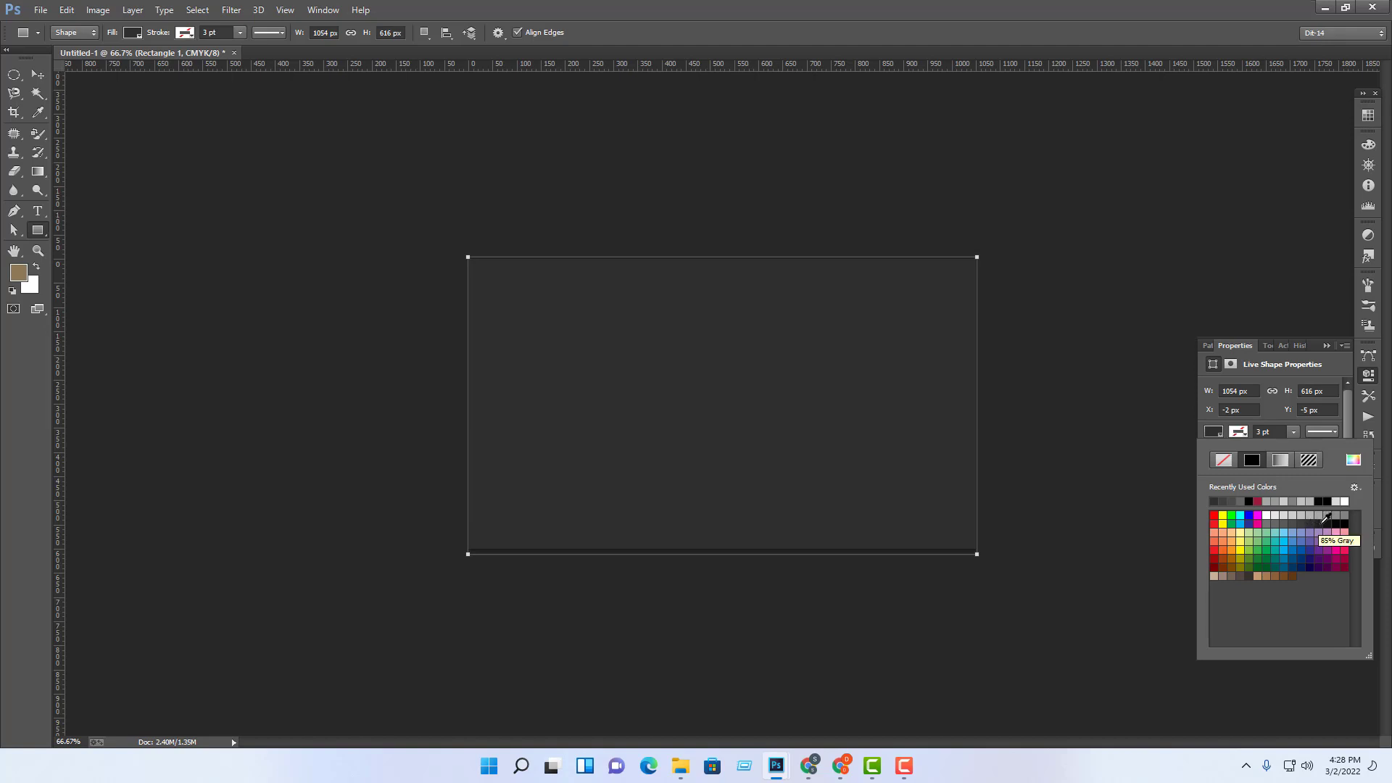
left_click(1320, 523)
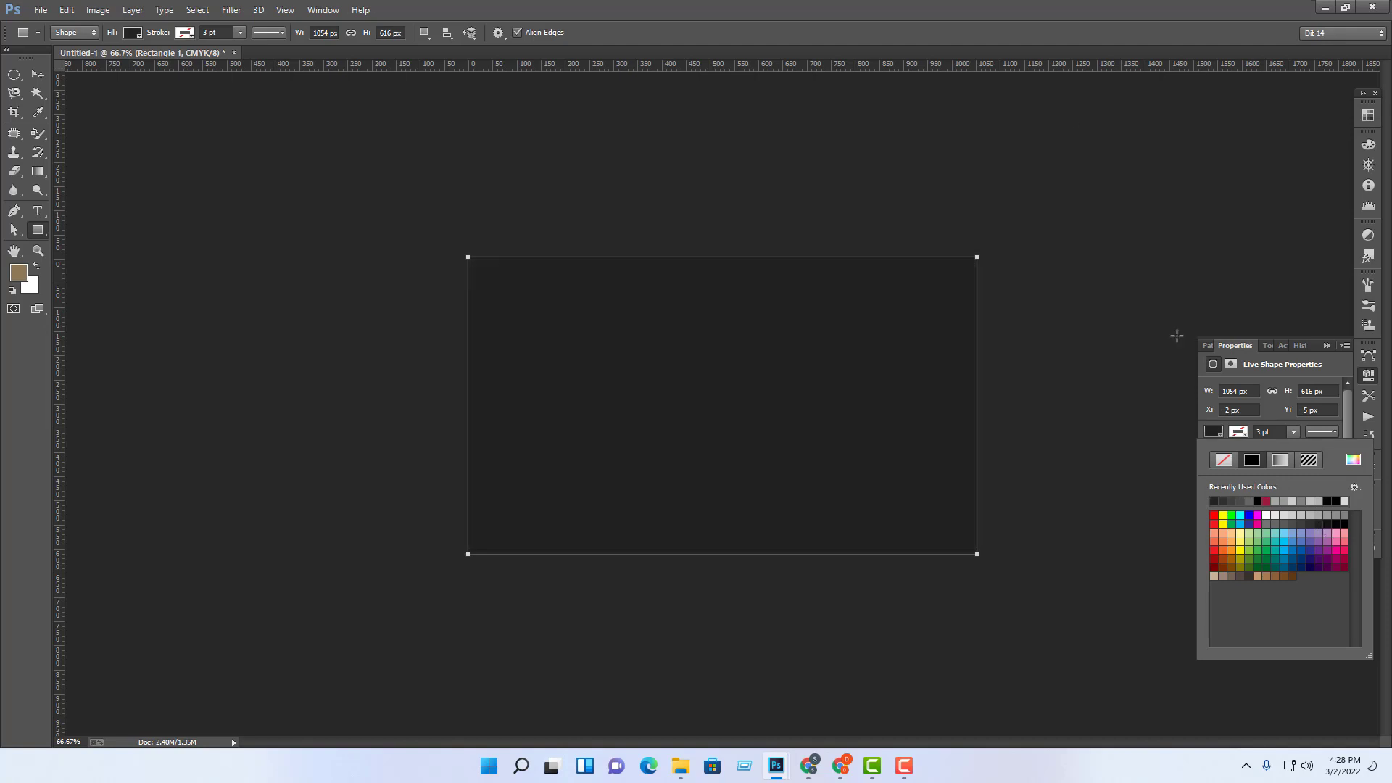
Step: Send the rectangle behind the name, title and contact text
left_click(37, 74)
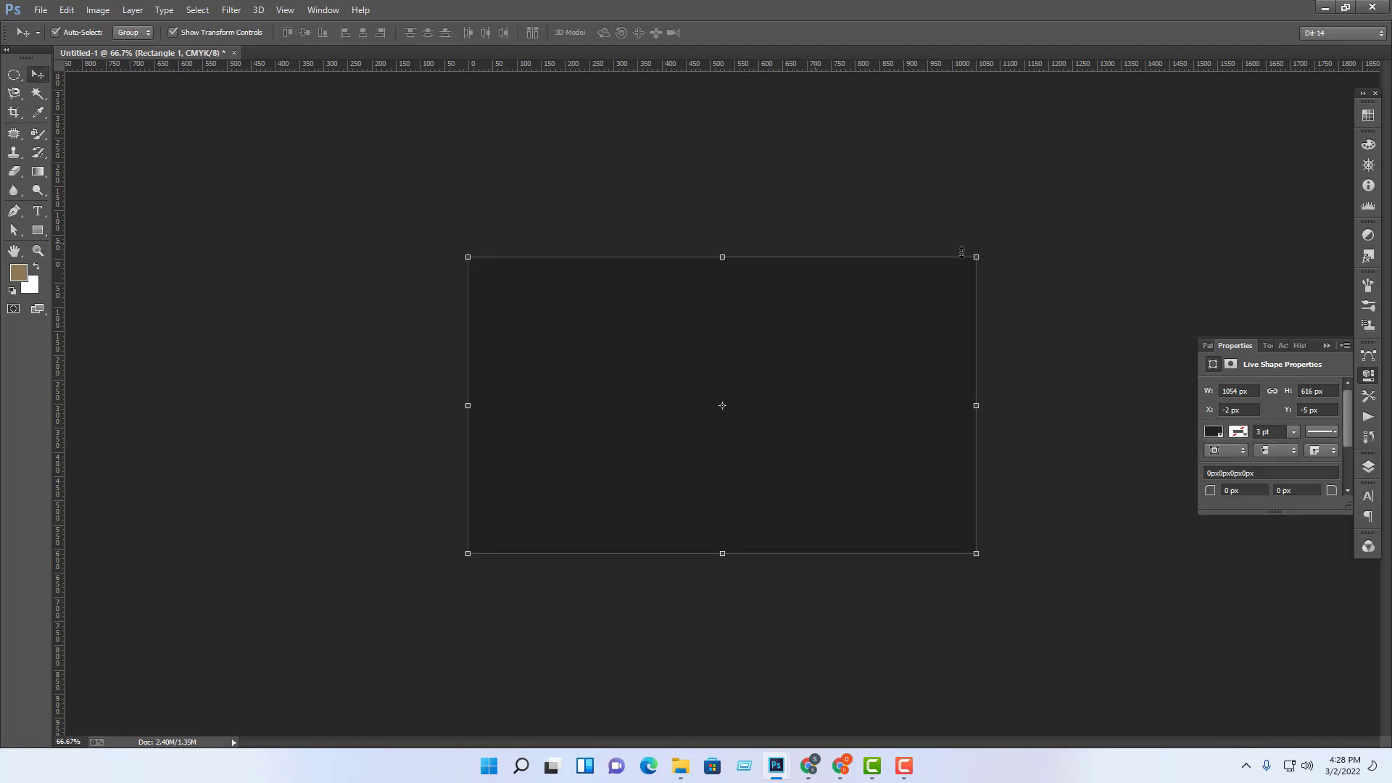
left_click(1063, 281)
left_click(947, 337)
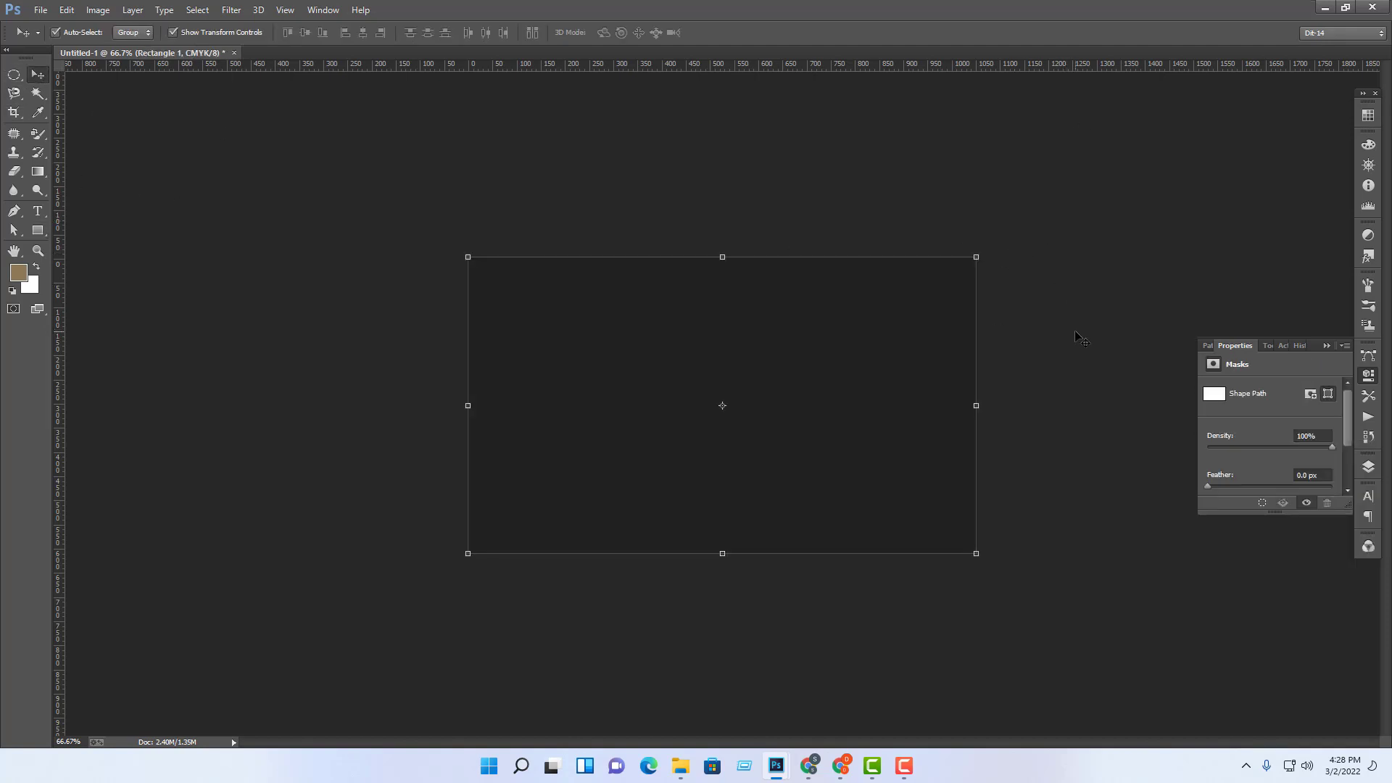
key("ctrl+shift+bracketleft")
left_click(1054, 334)
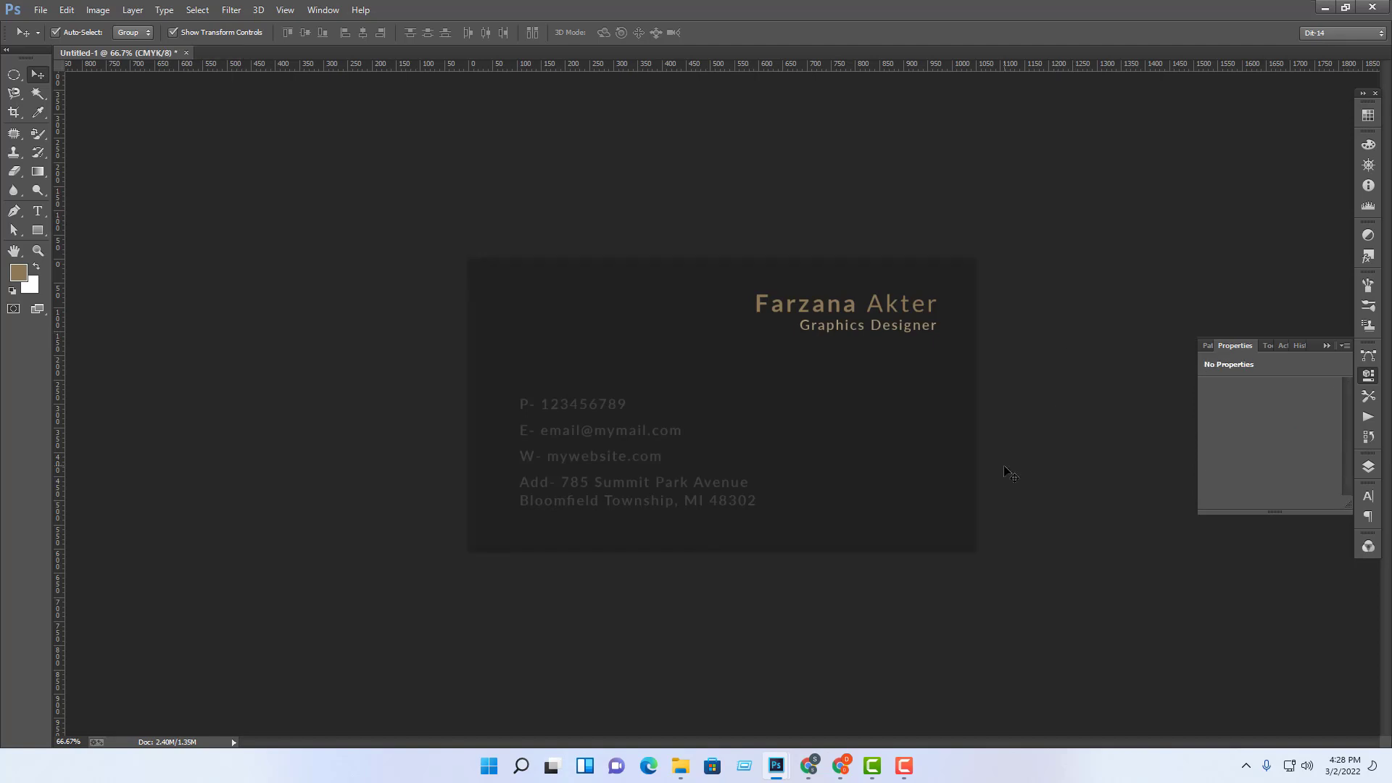
Step: Open the colour picker for Group 1's Color Overlay from the Layers panel
left_click(669, 485)
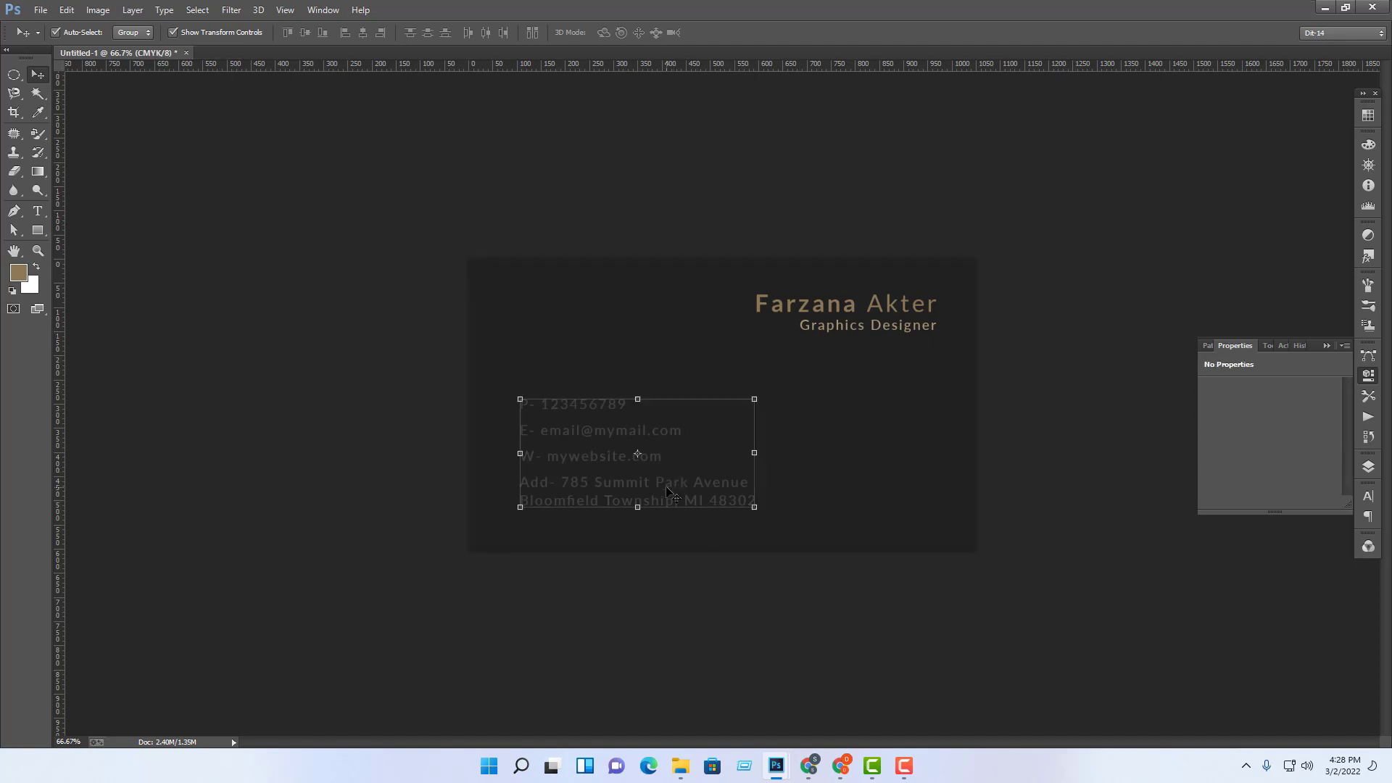
left_click(1370, 470)
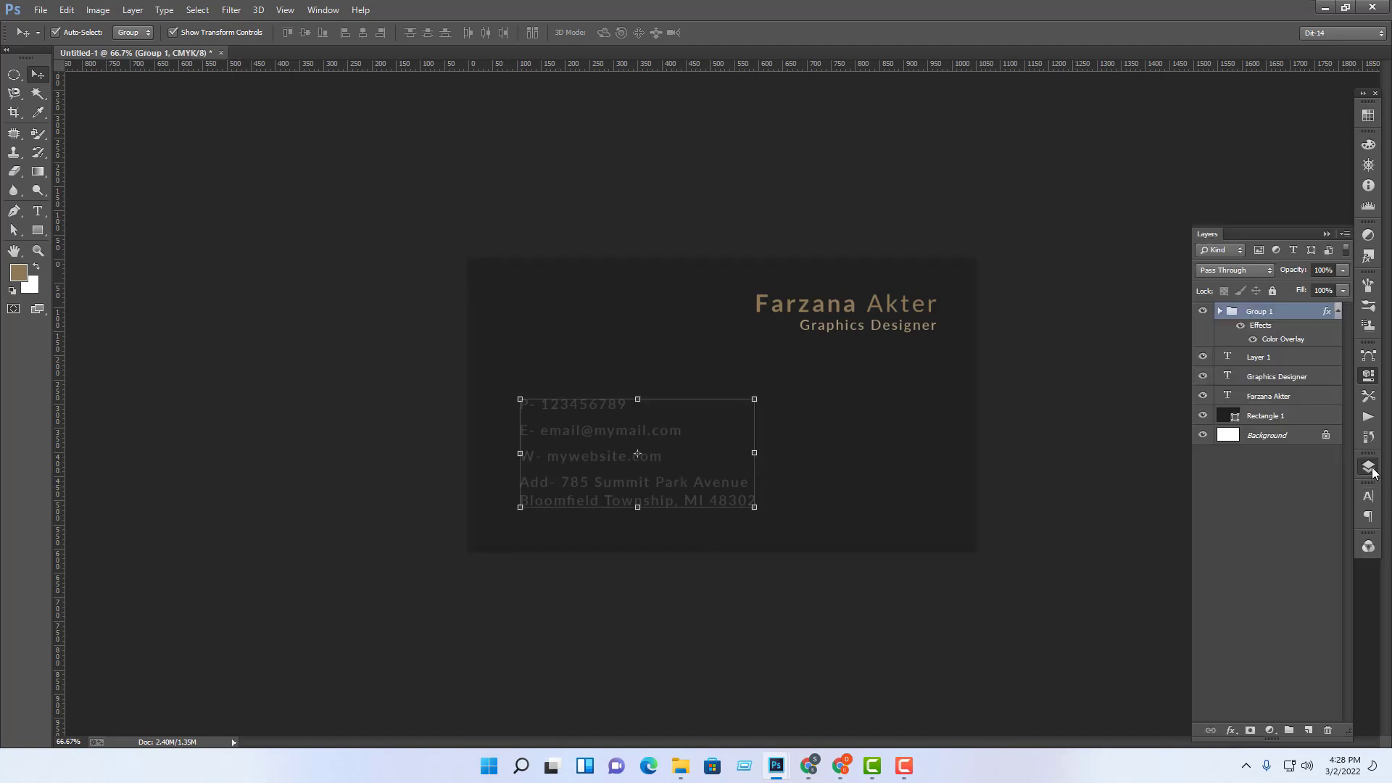
double_click(1297, 312)
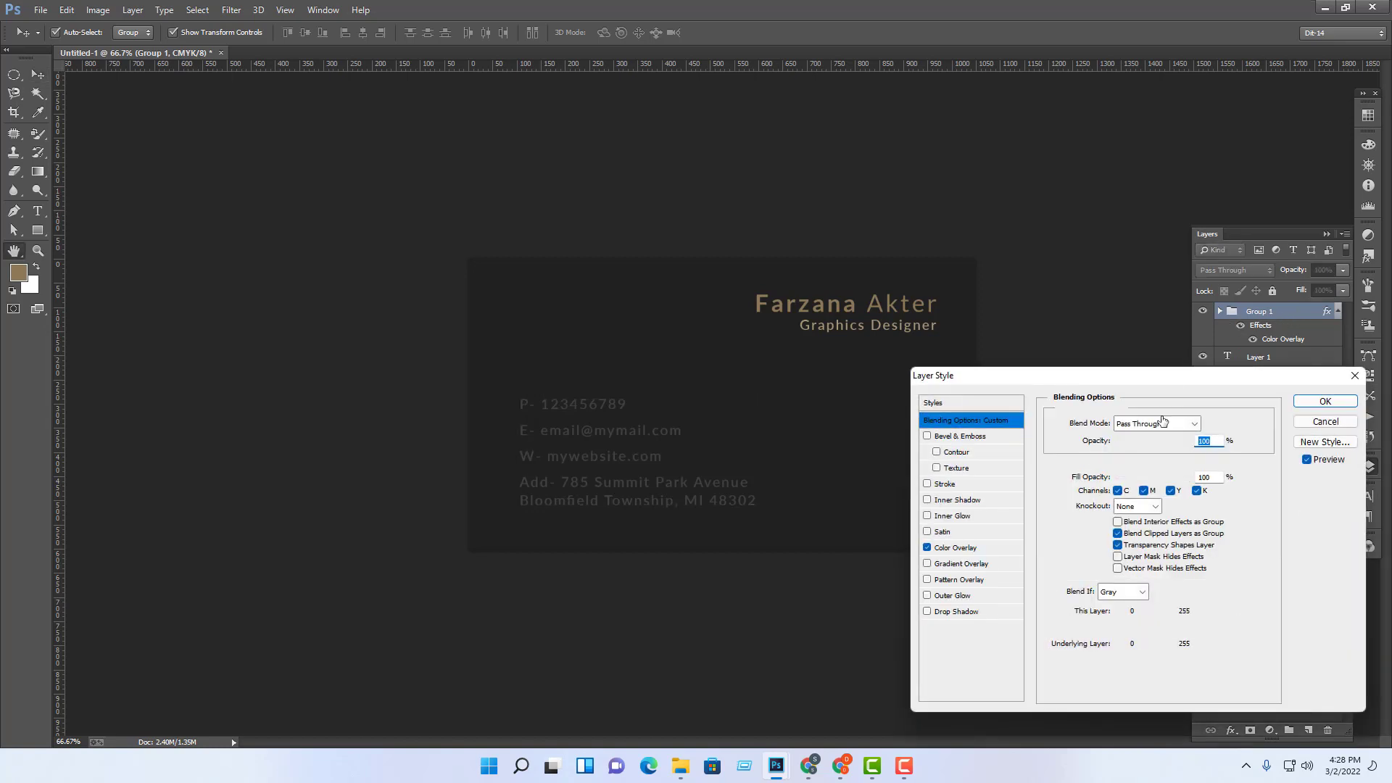
left_click(993, 552)
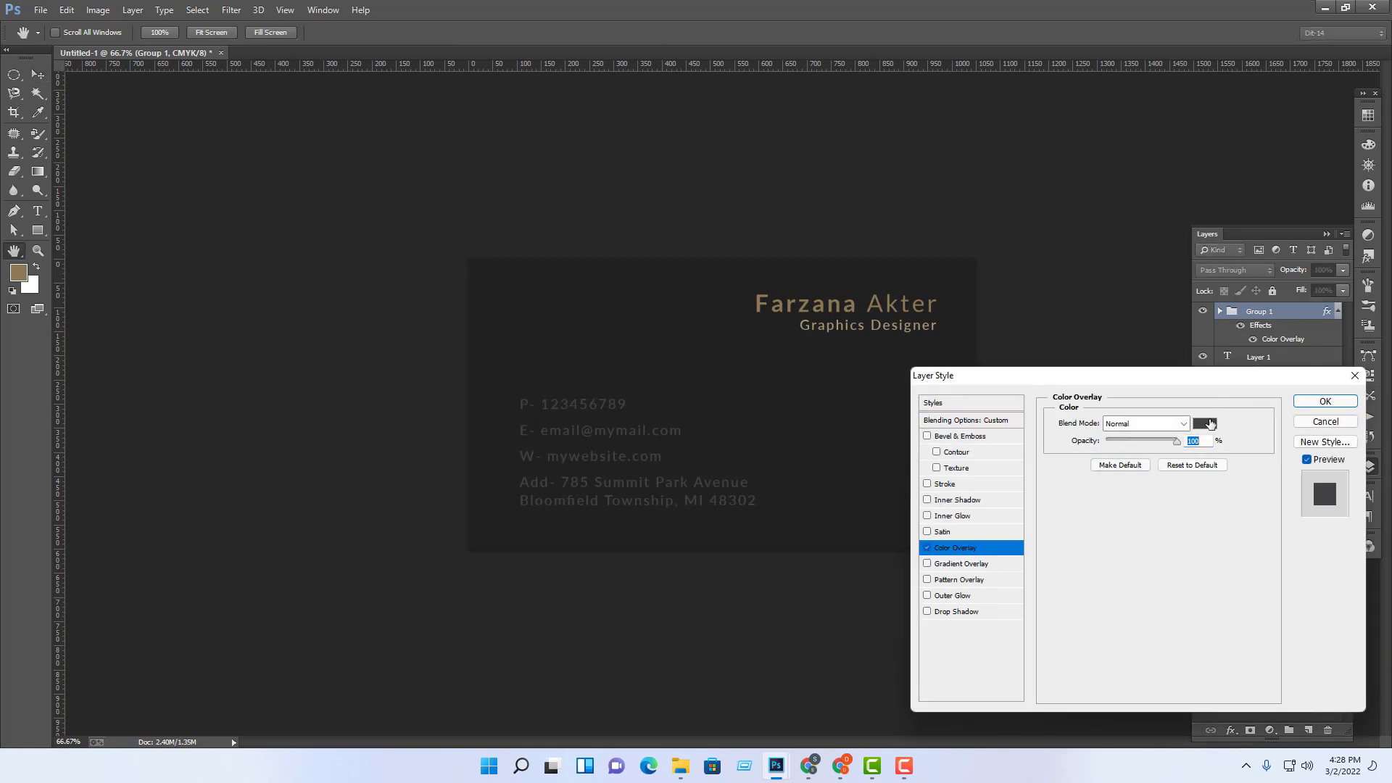
left_click(1209, 424)
Step: Change the overlay colour to gold ebb95b and apply the layer style
left_click_drag(965, 415, 904, 211)
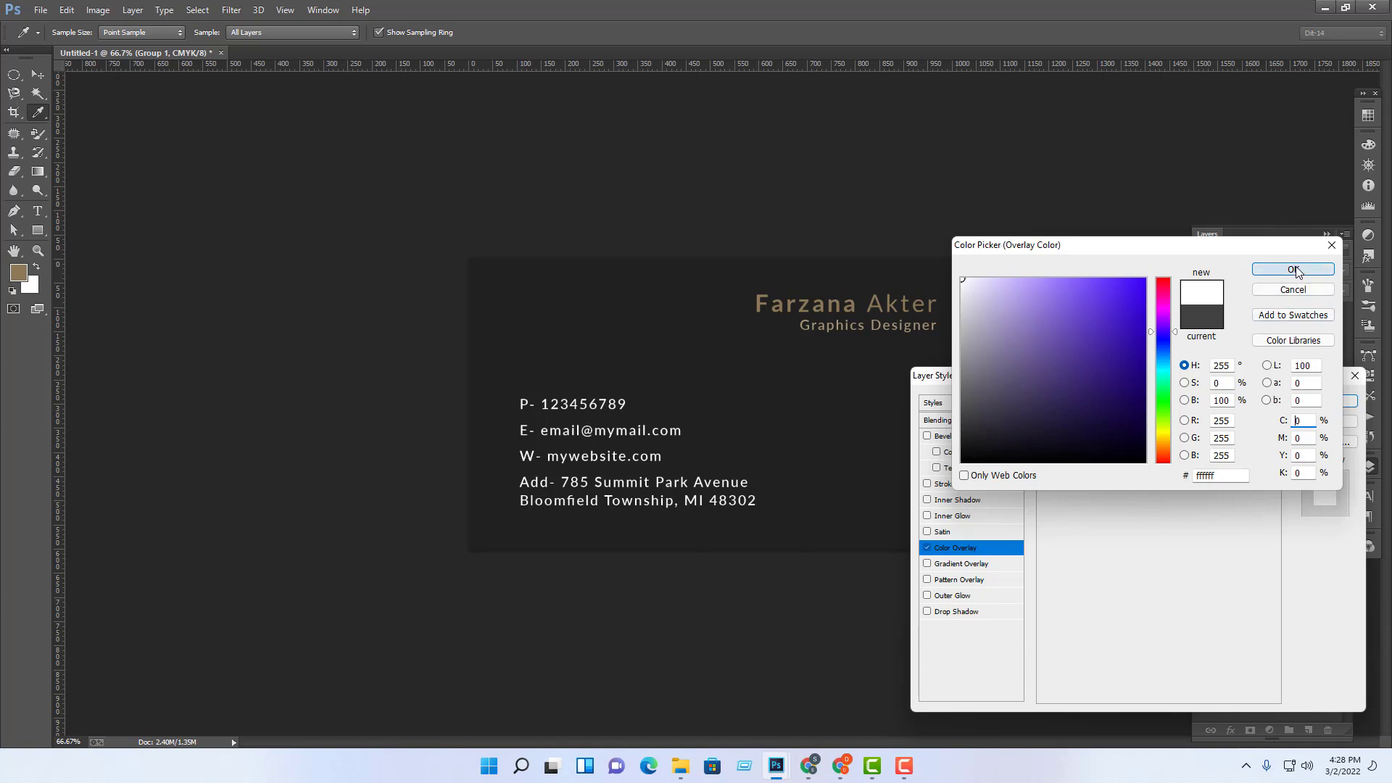
left_click(1161, 437)
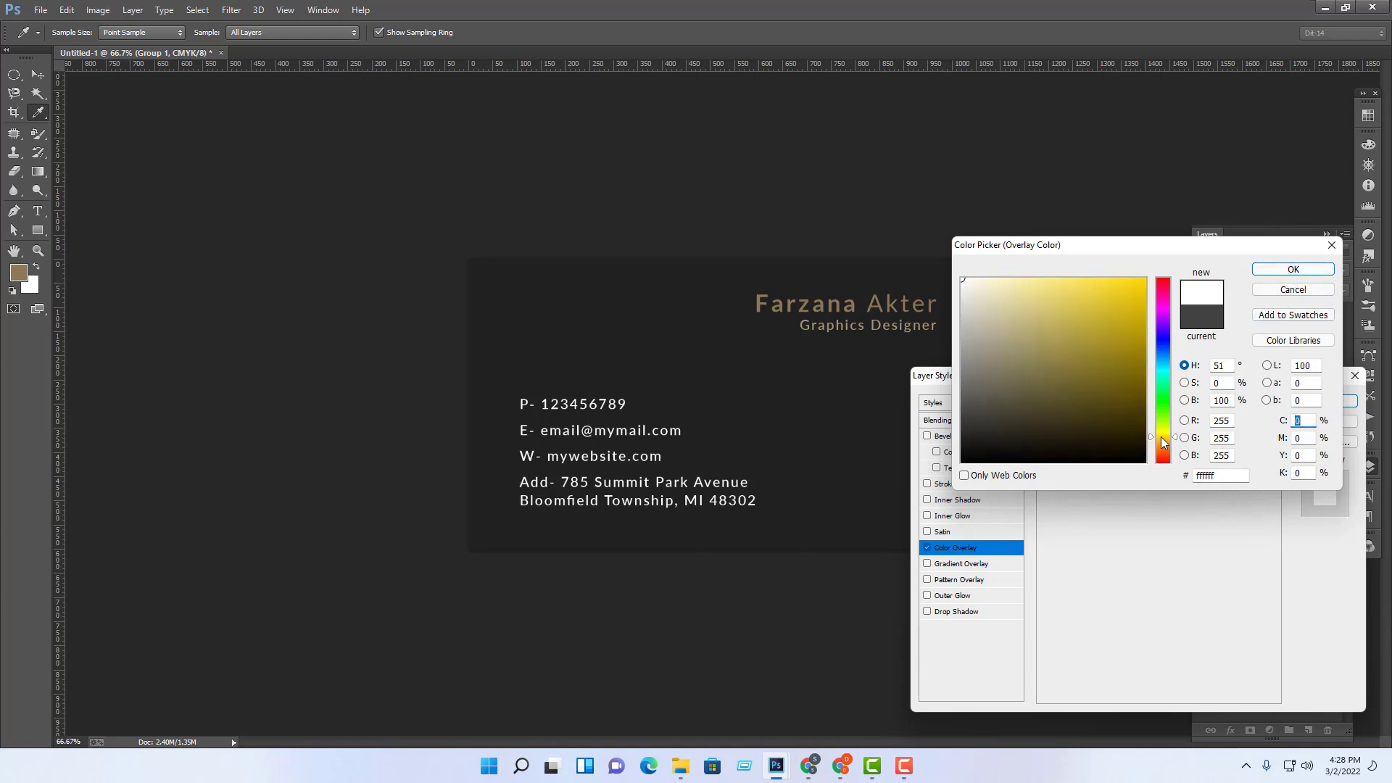
left_click(1027, 280)
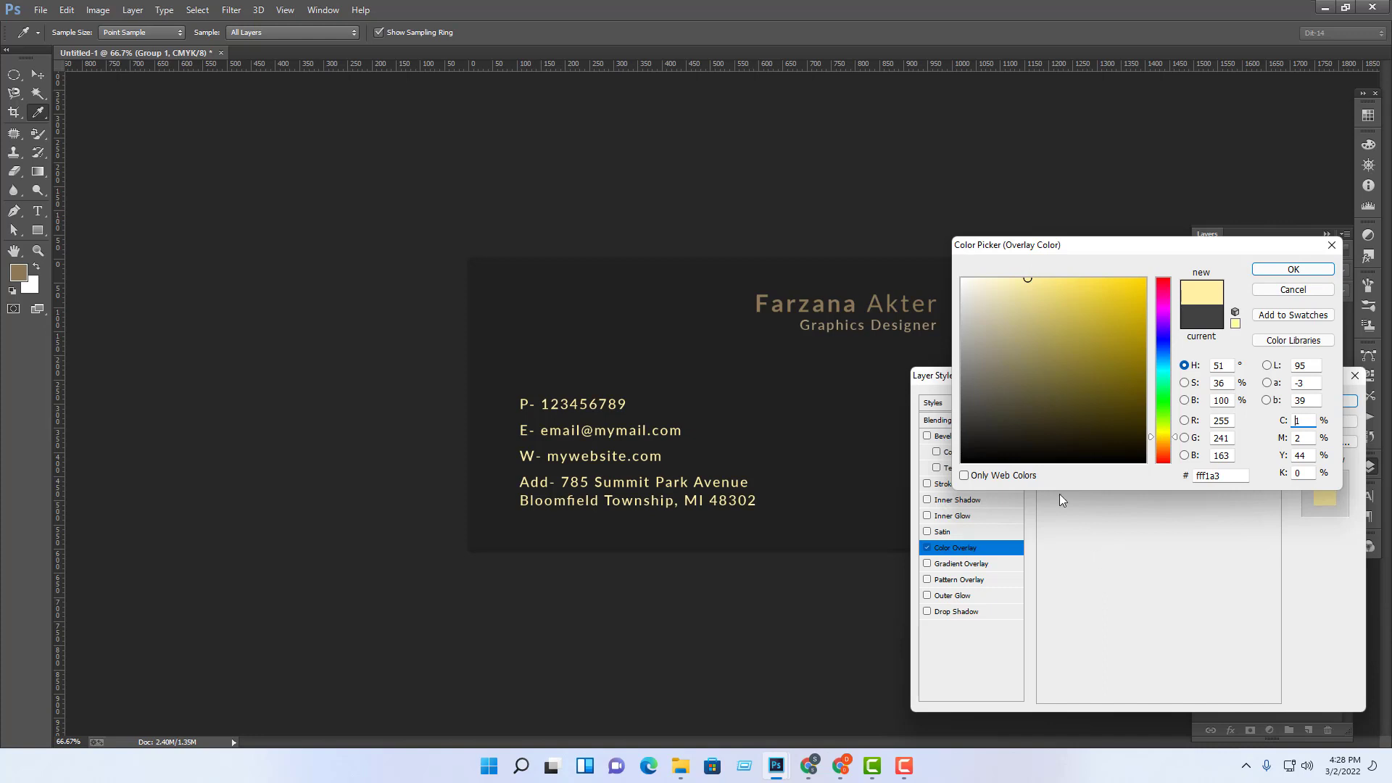
left_click(858, 304)
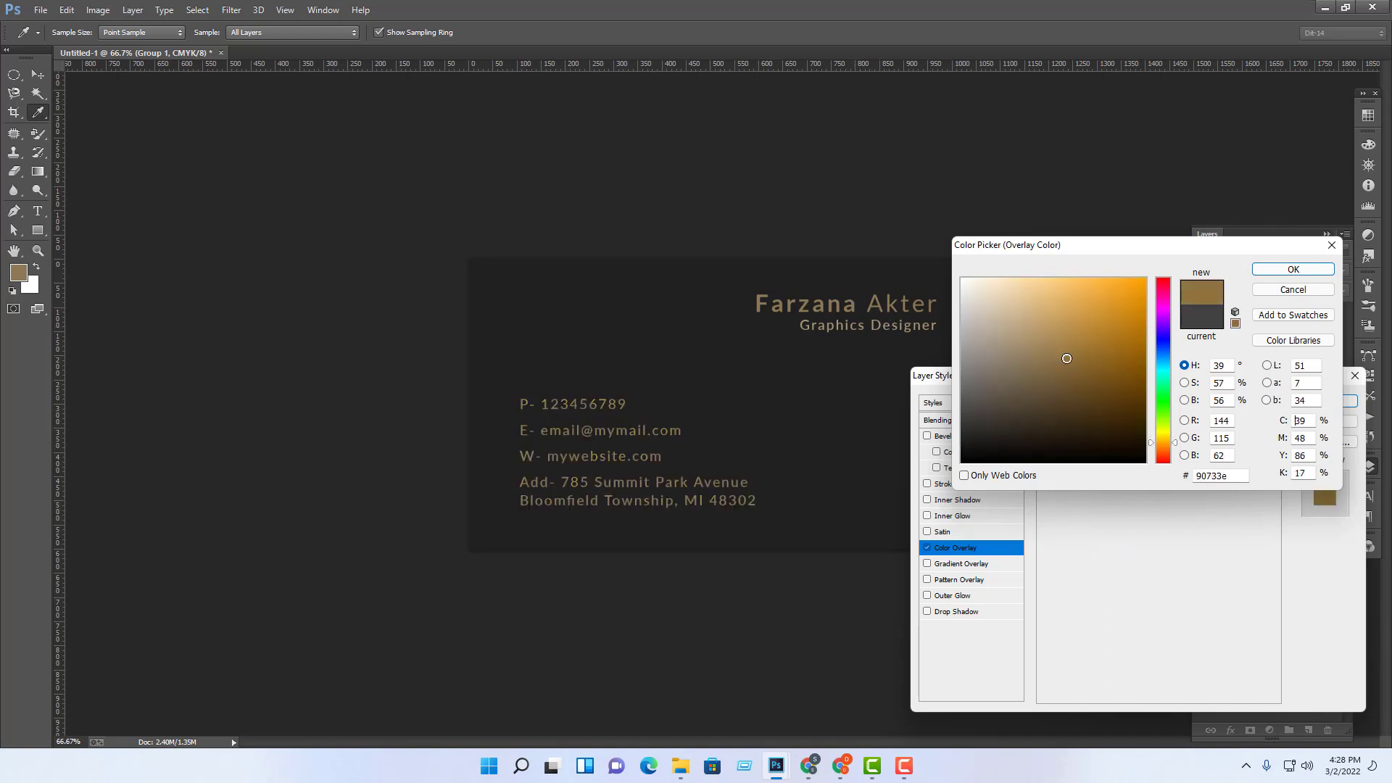
left_click(1074, 293)
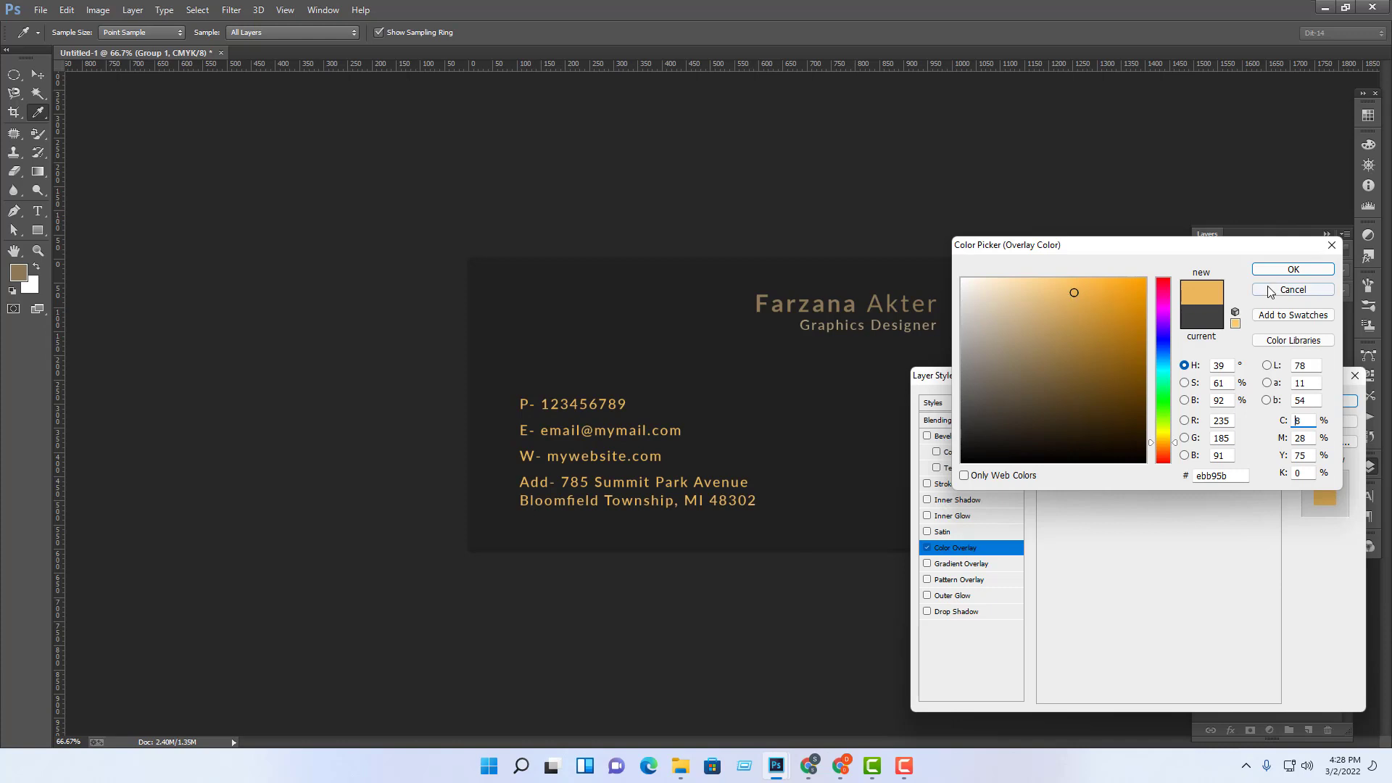
left_click(1293, 269)
left_click(1326, 402)
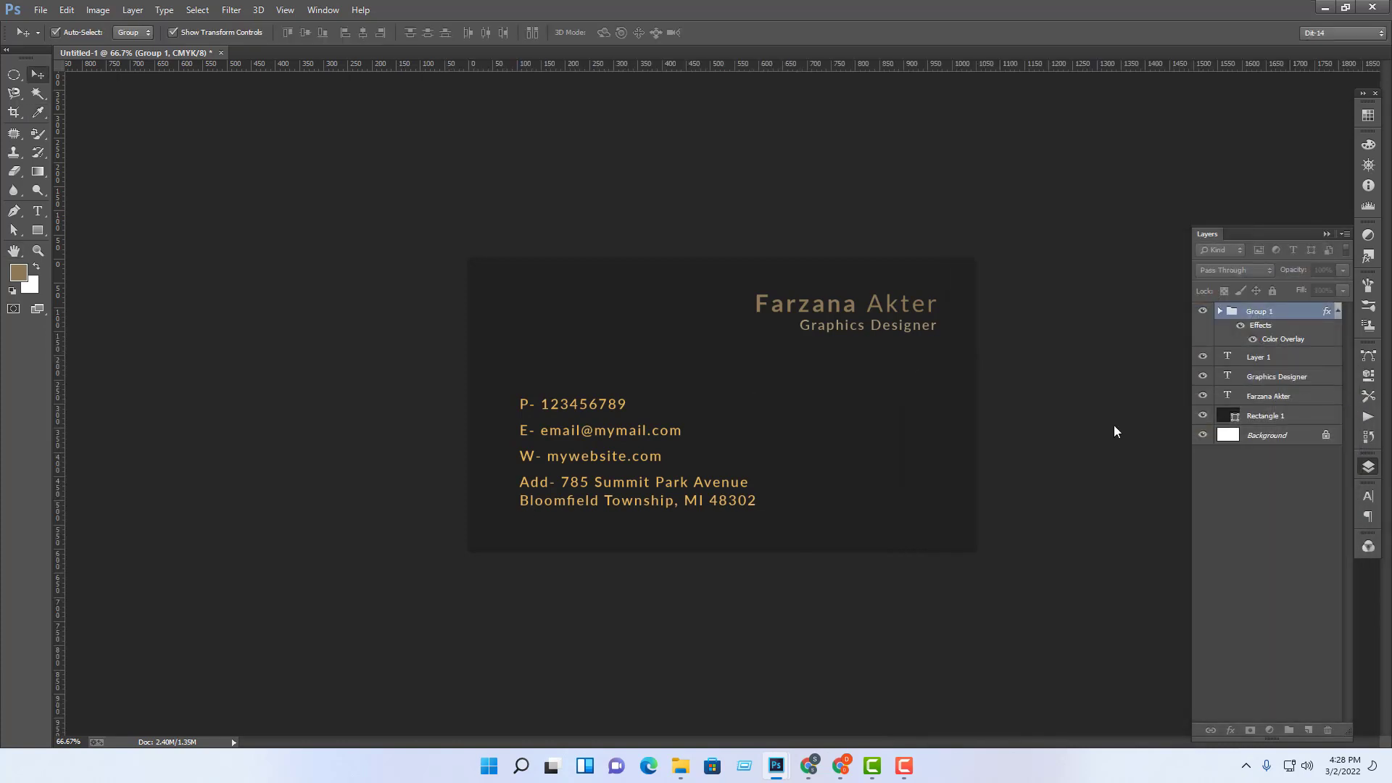
left_click(910, 327)
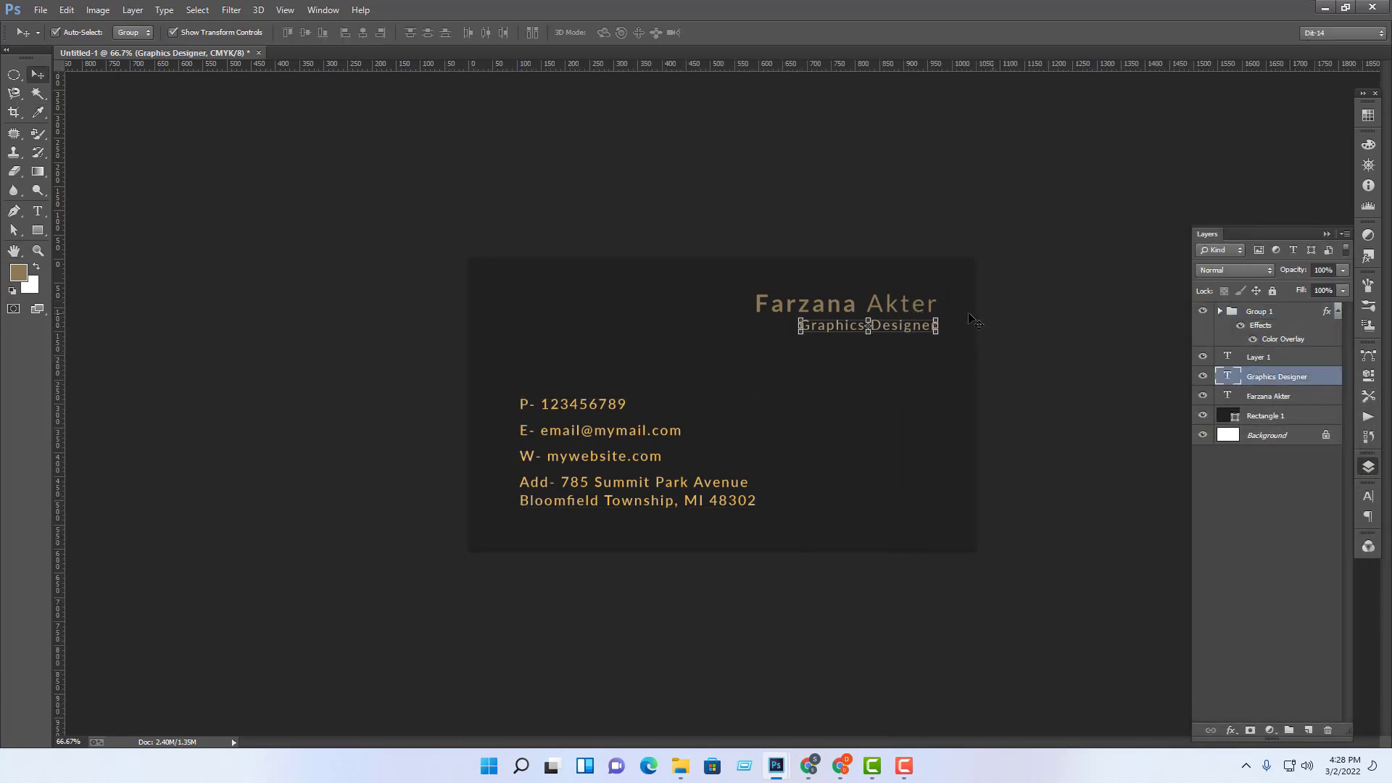
Step: Select the name and Graphics Designer title layers and group them into Group 2
key("ctrl+t")
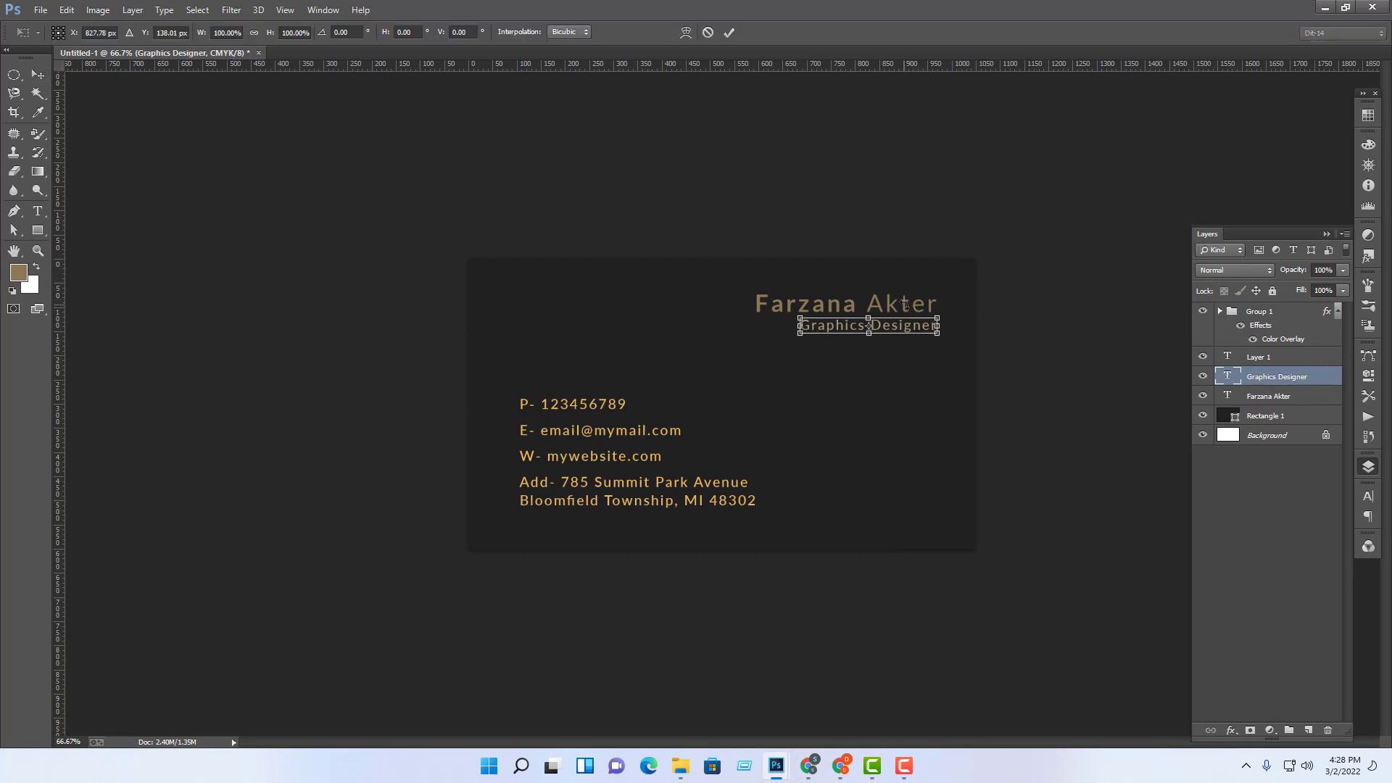
key("Escape")
right_click(892, 301)
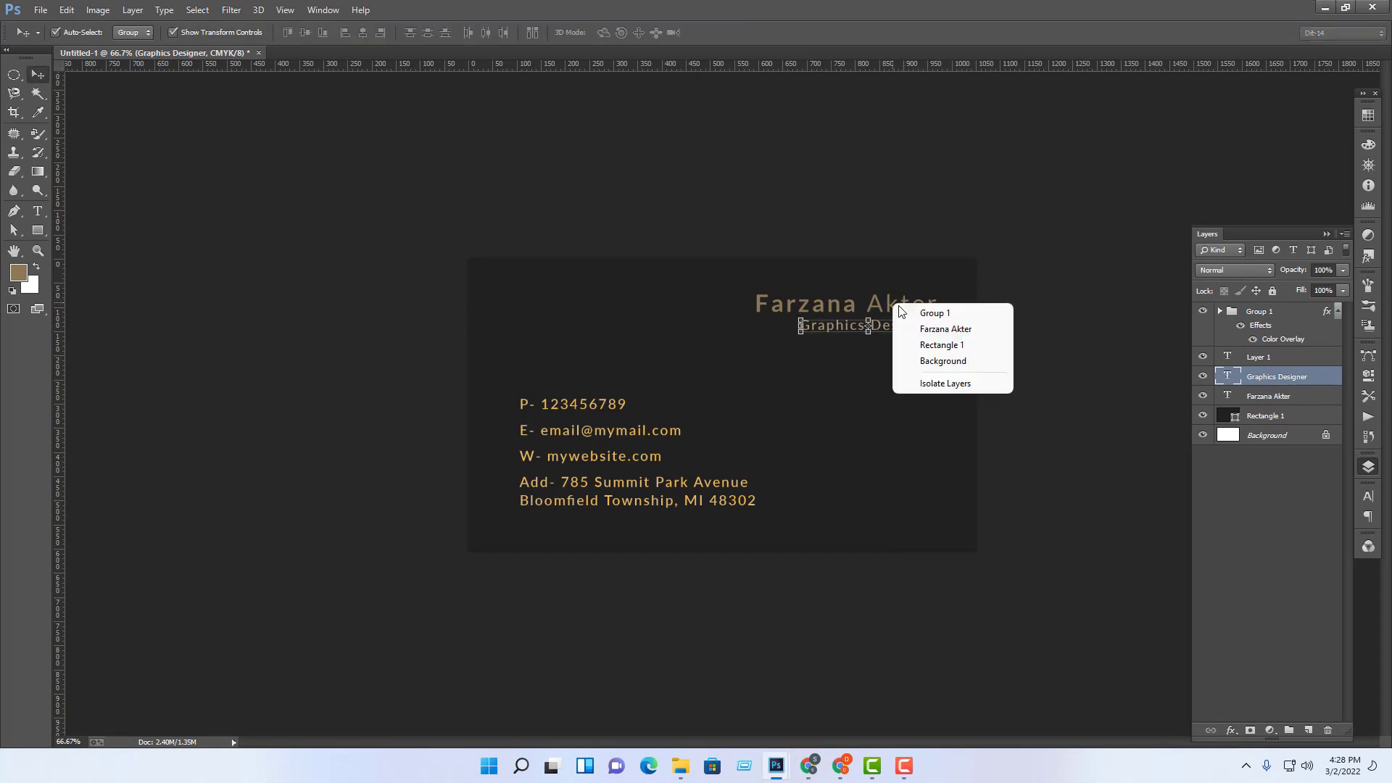
left_click(975, 331)
left_click(974, 331, "shift")
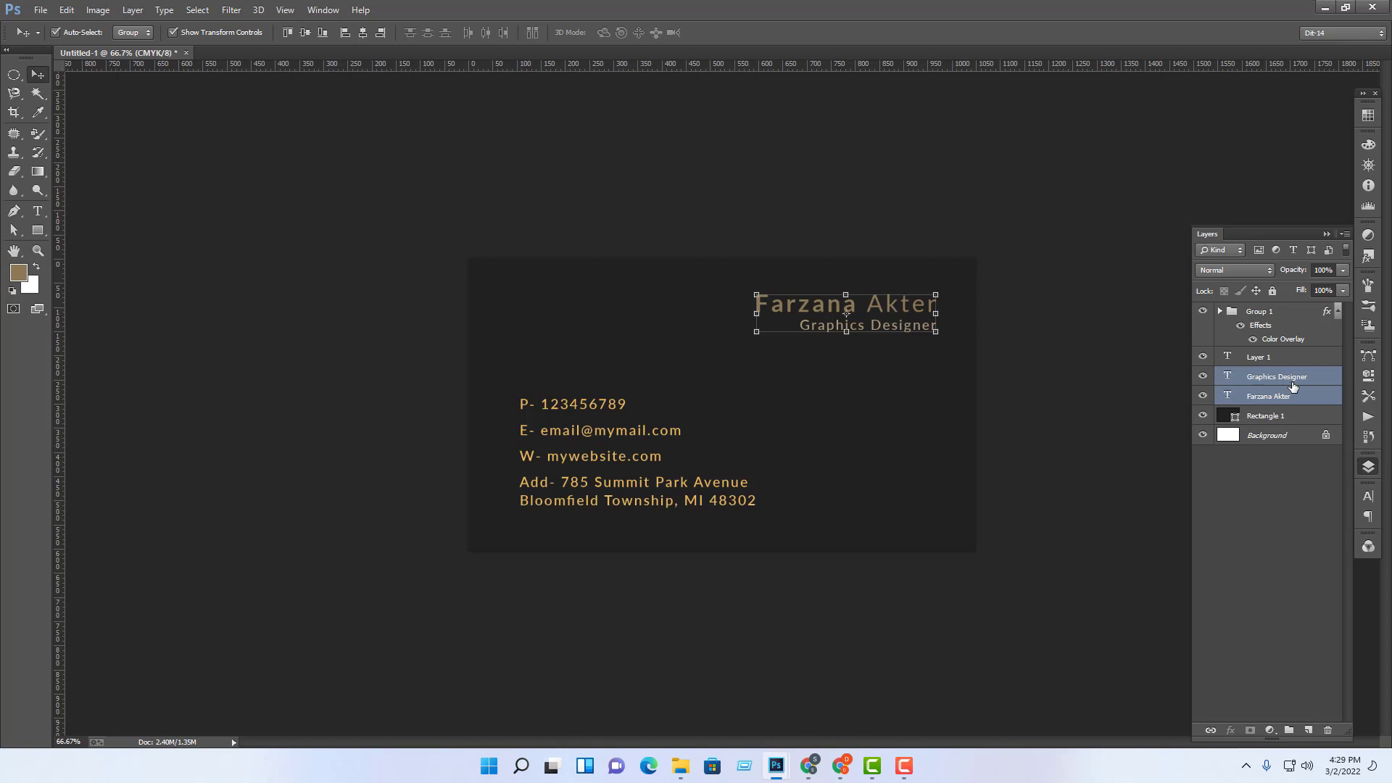
key("ctrl+g")
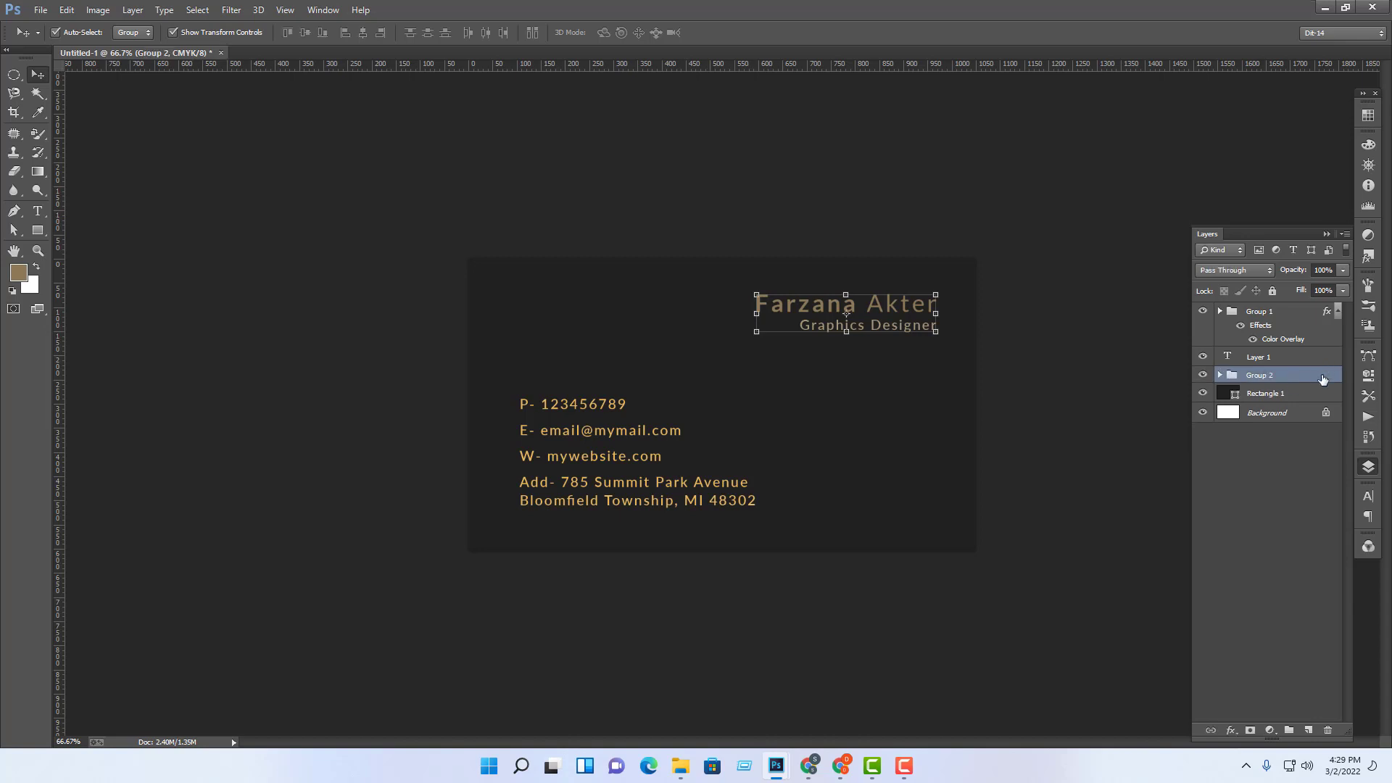
Step: Give Group 2 a gold ebb95b Color Overlay sampled from the contact text
double_click(1322, 380)
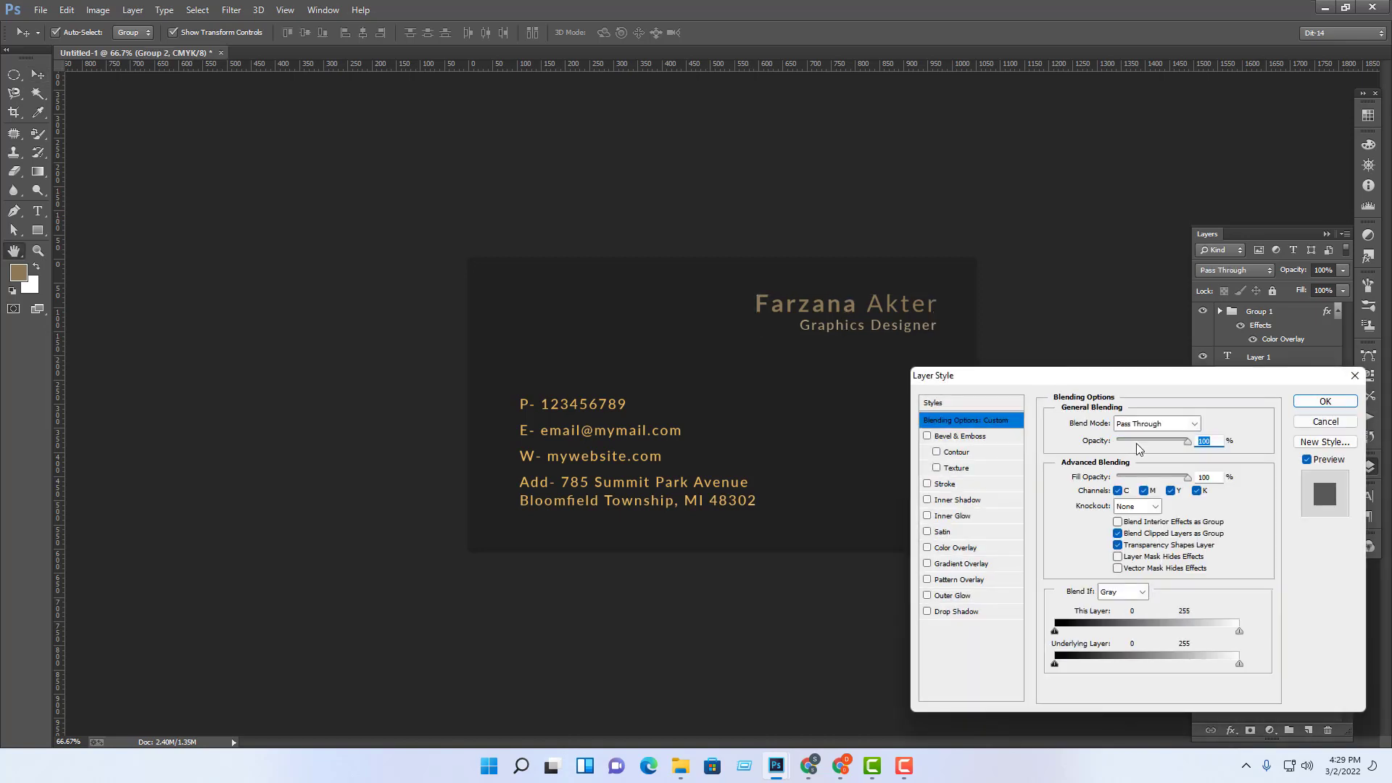
left_click(945, 554)
left_click(1210, 429)
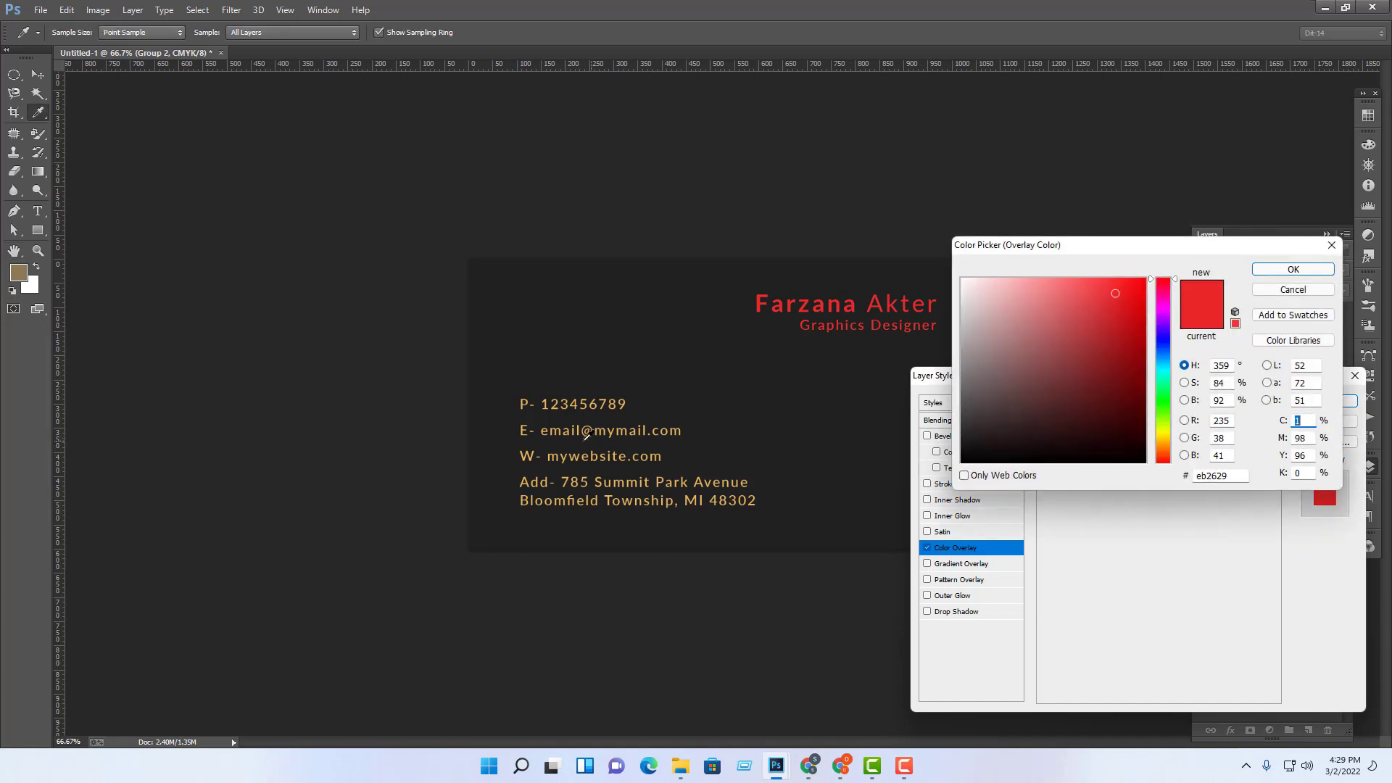
left_click(585, 424)
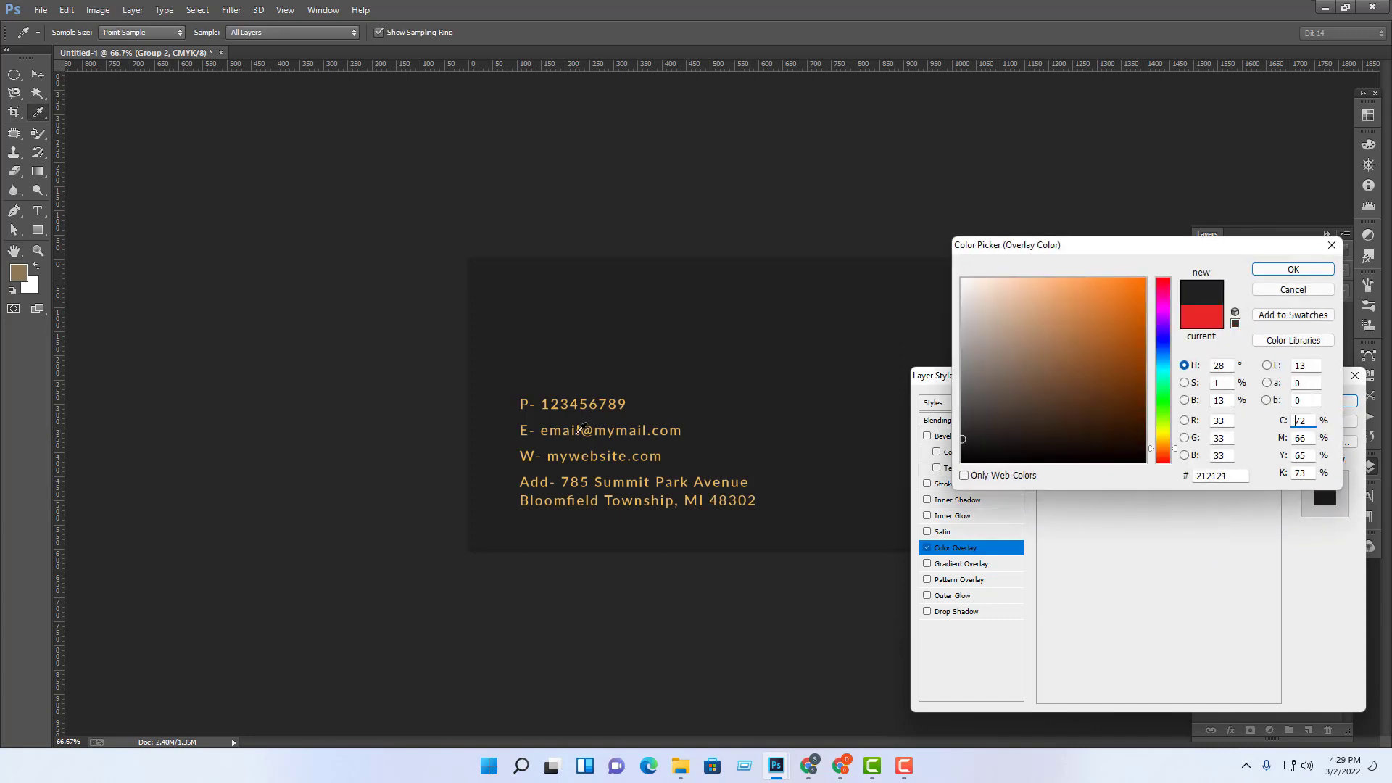
left_click(578, 429)
left_click(573, 423)
left_click(522, 404)
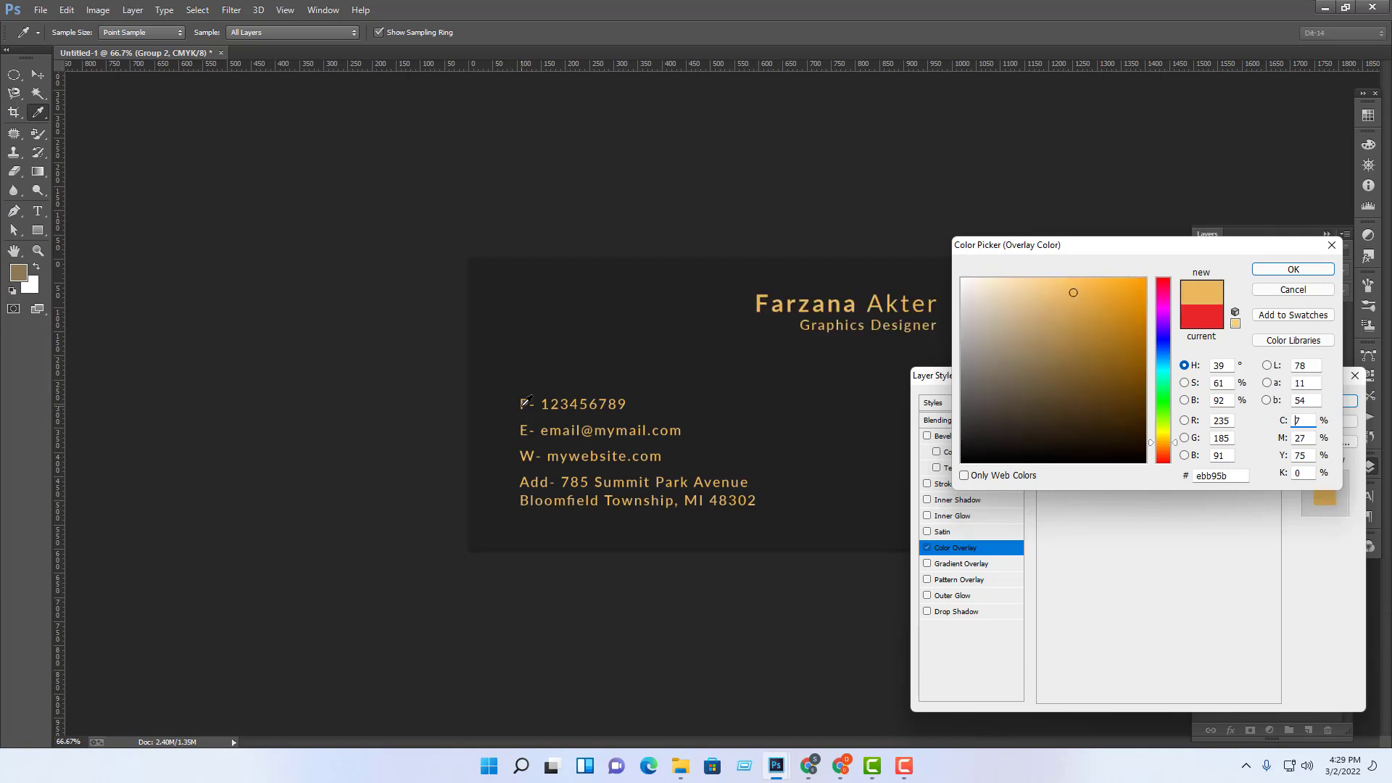
left_click(1292, 270)
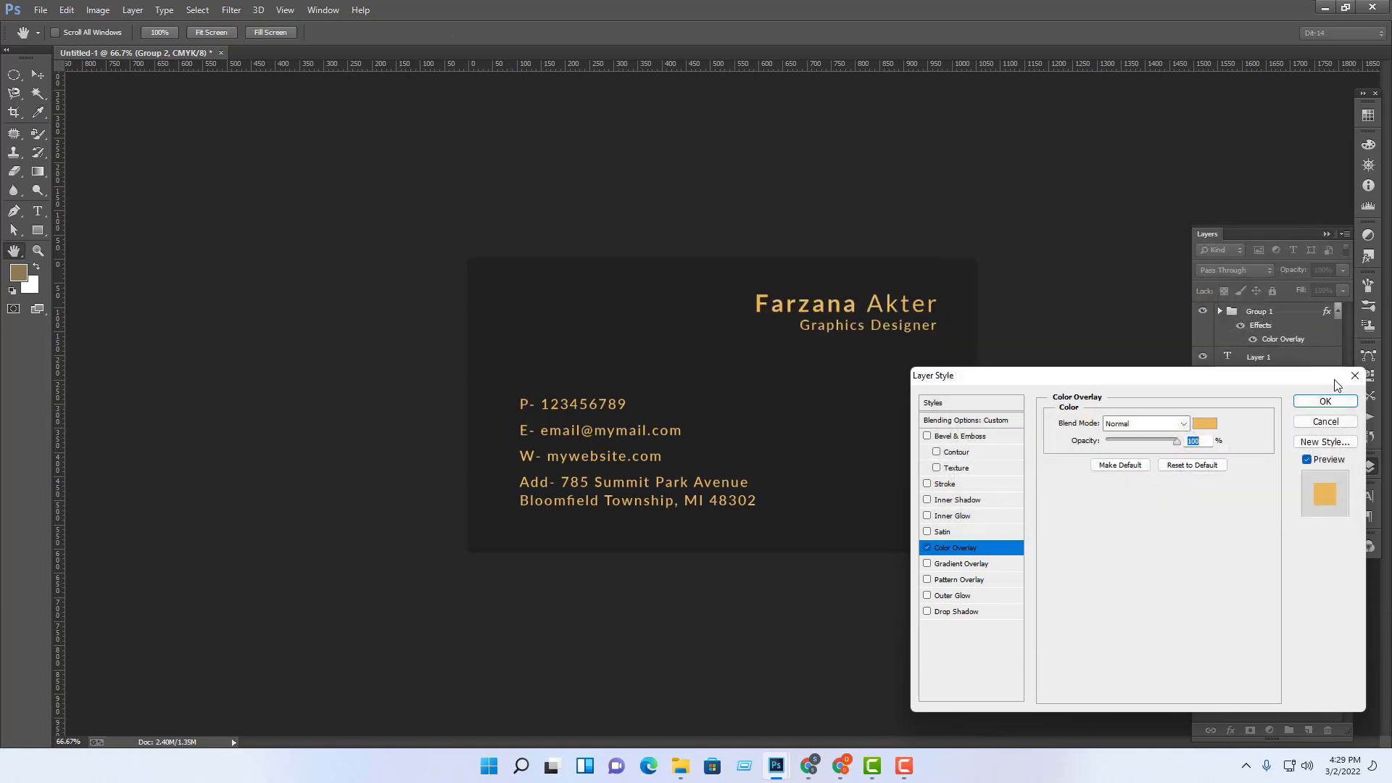
left_click(1326, 402)
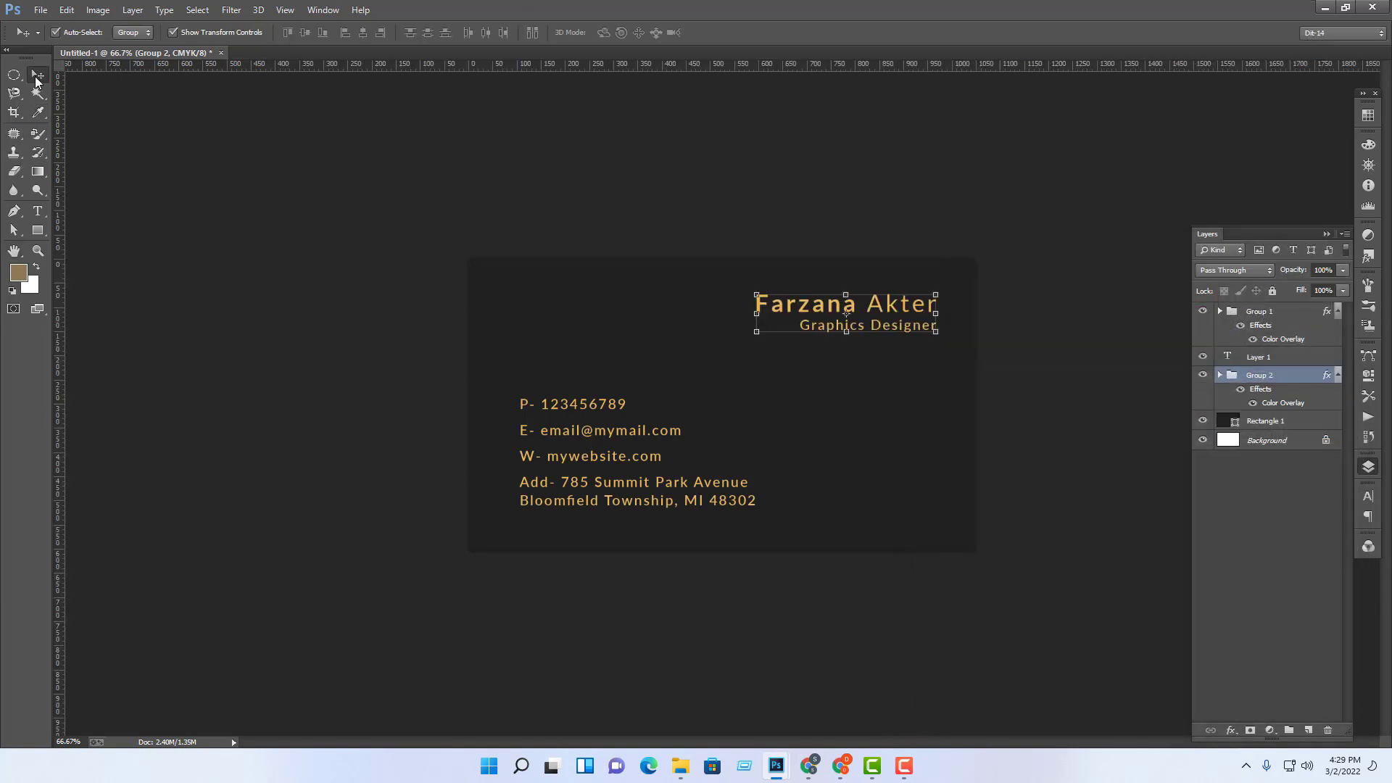
left_click(355, 216)
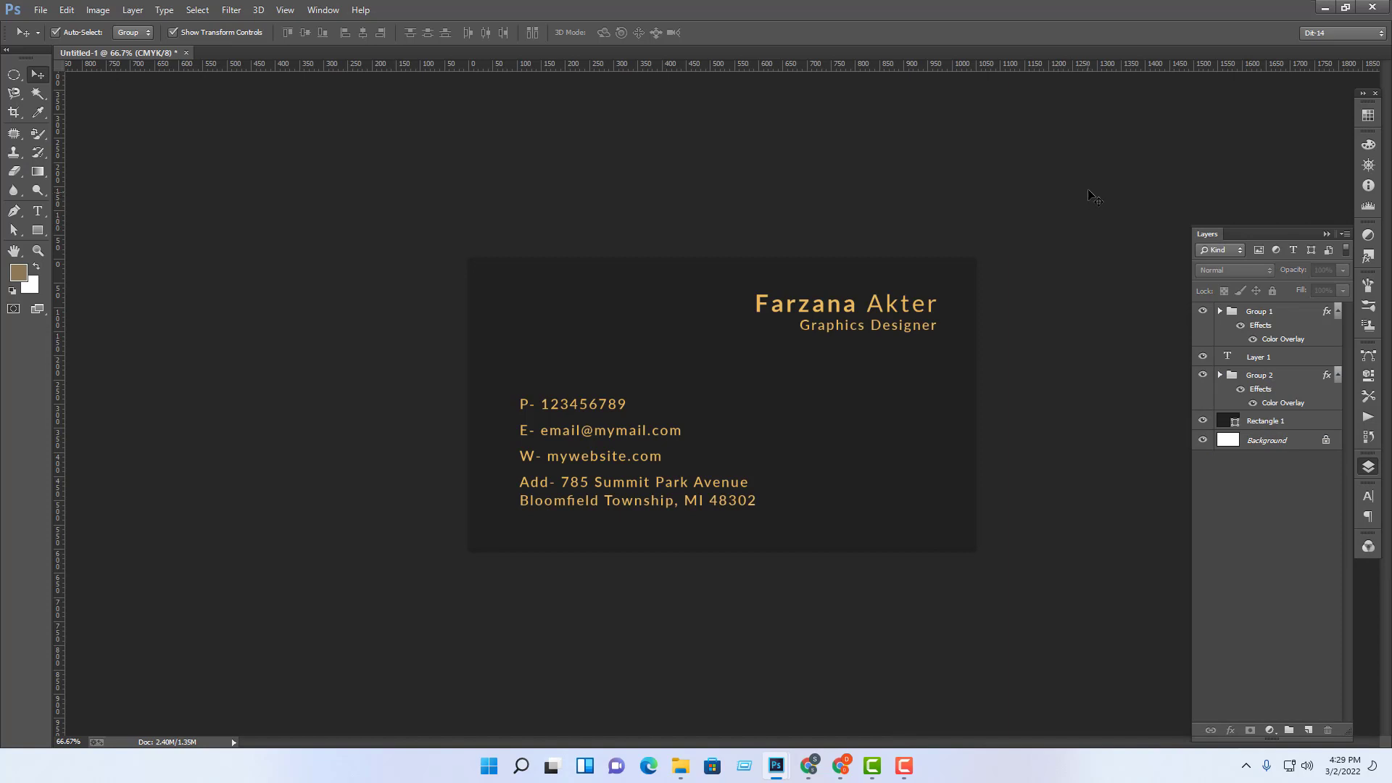
left_click_drag(1089, 193, 395, 504)
left_click(796, 668)
mouse_move(777, 767)
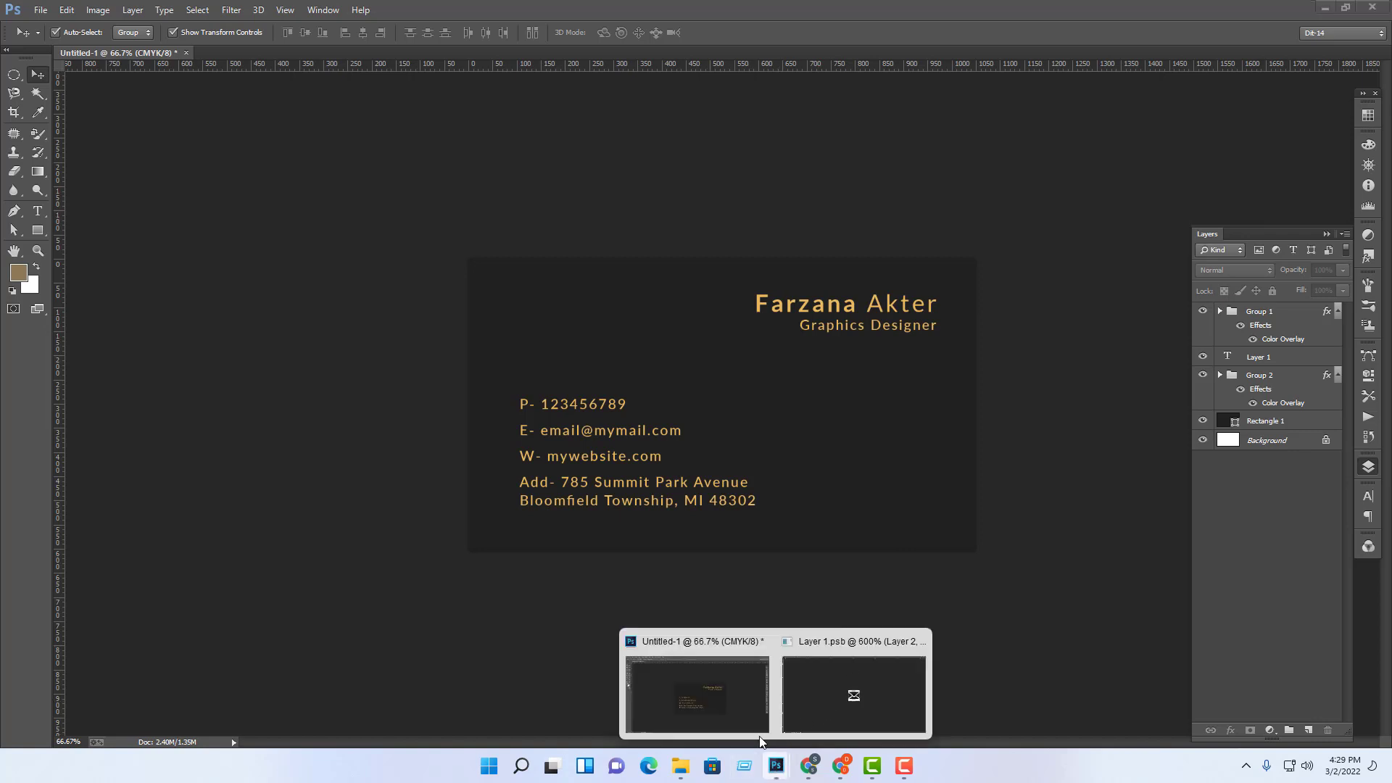
left_click(841, 767)
Step: Close the email icon's attribution popup on the Flaticon results in Chrome
left_click(754, 12)
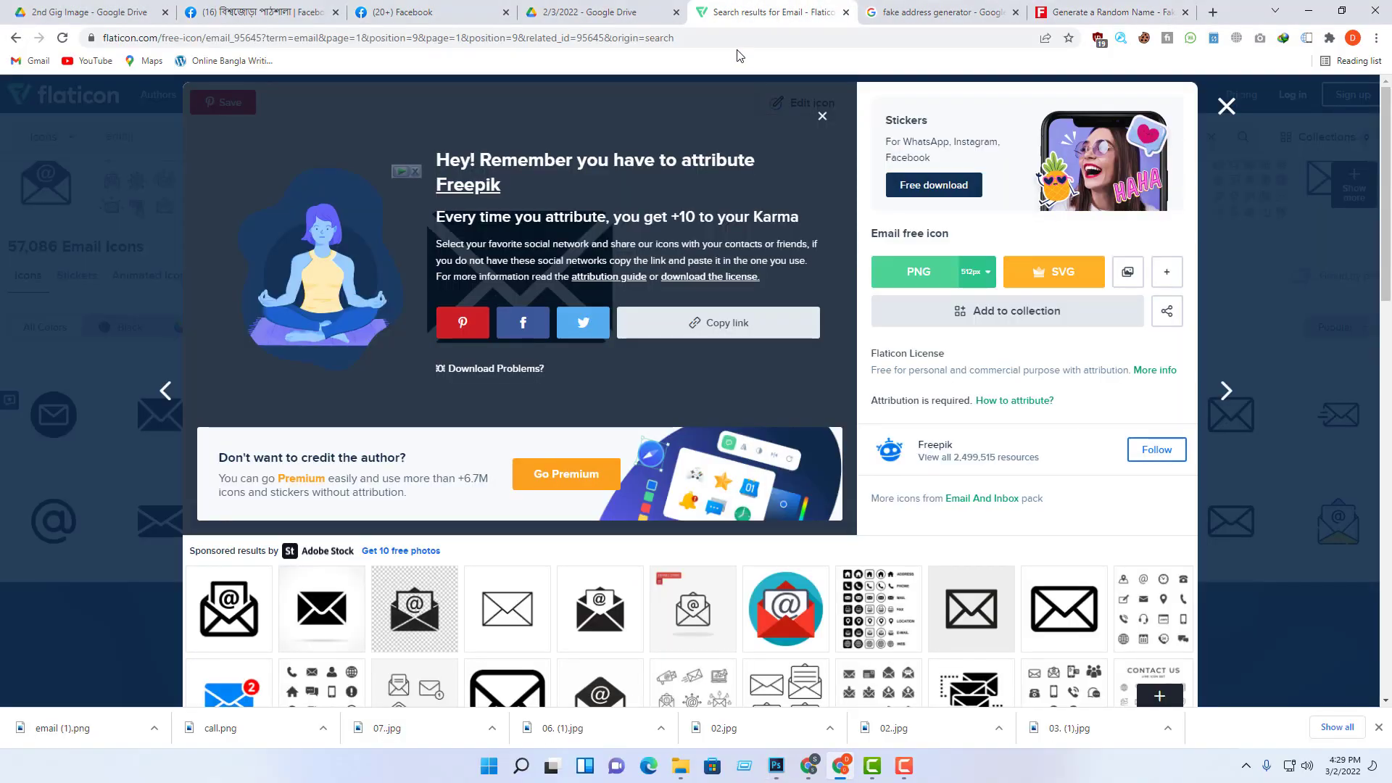
left_click(650, 38)
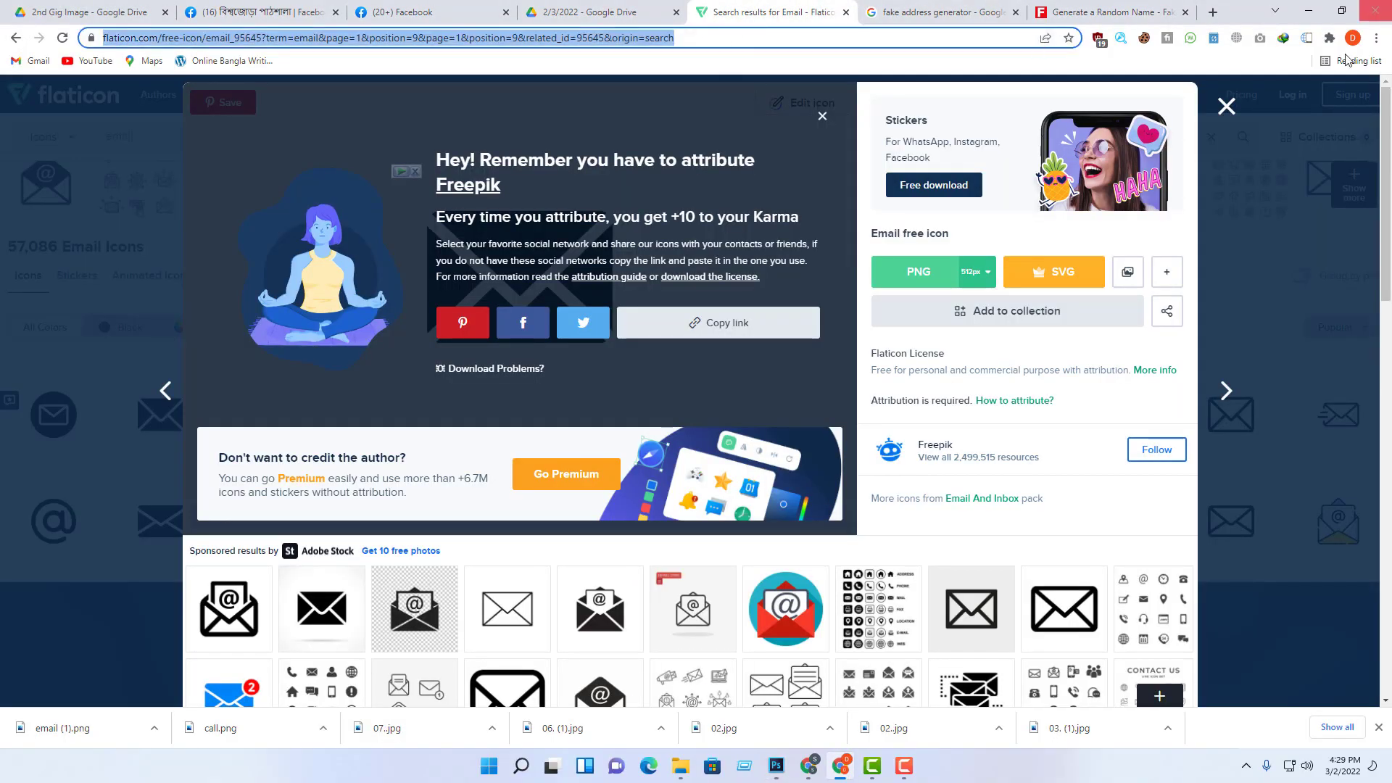
left_click(1227, 107)
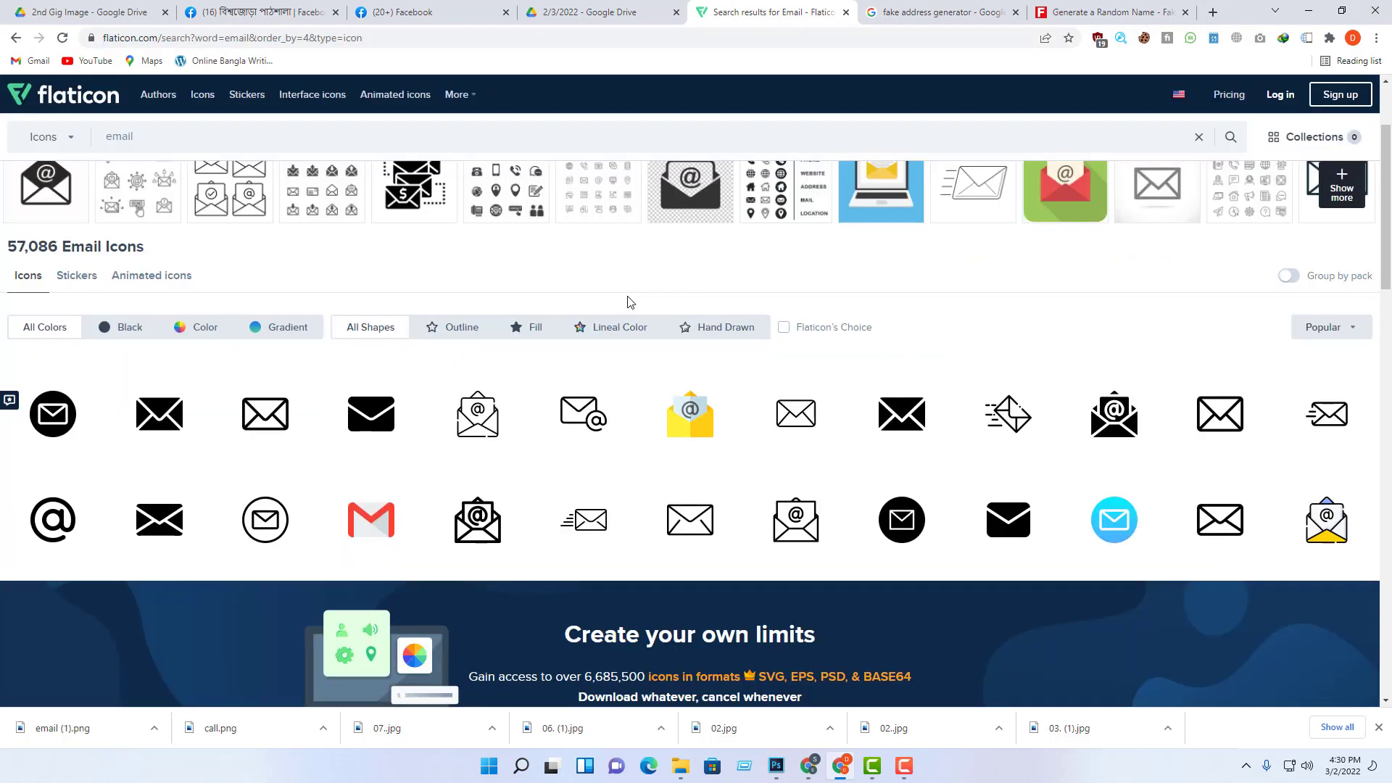
scroll(836, 255, "up", 2)
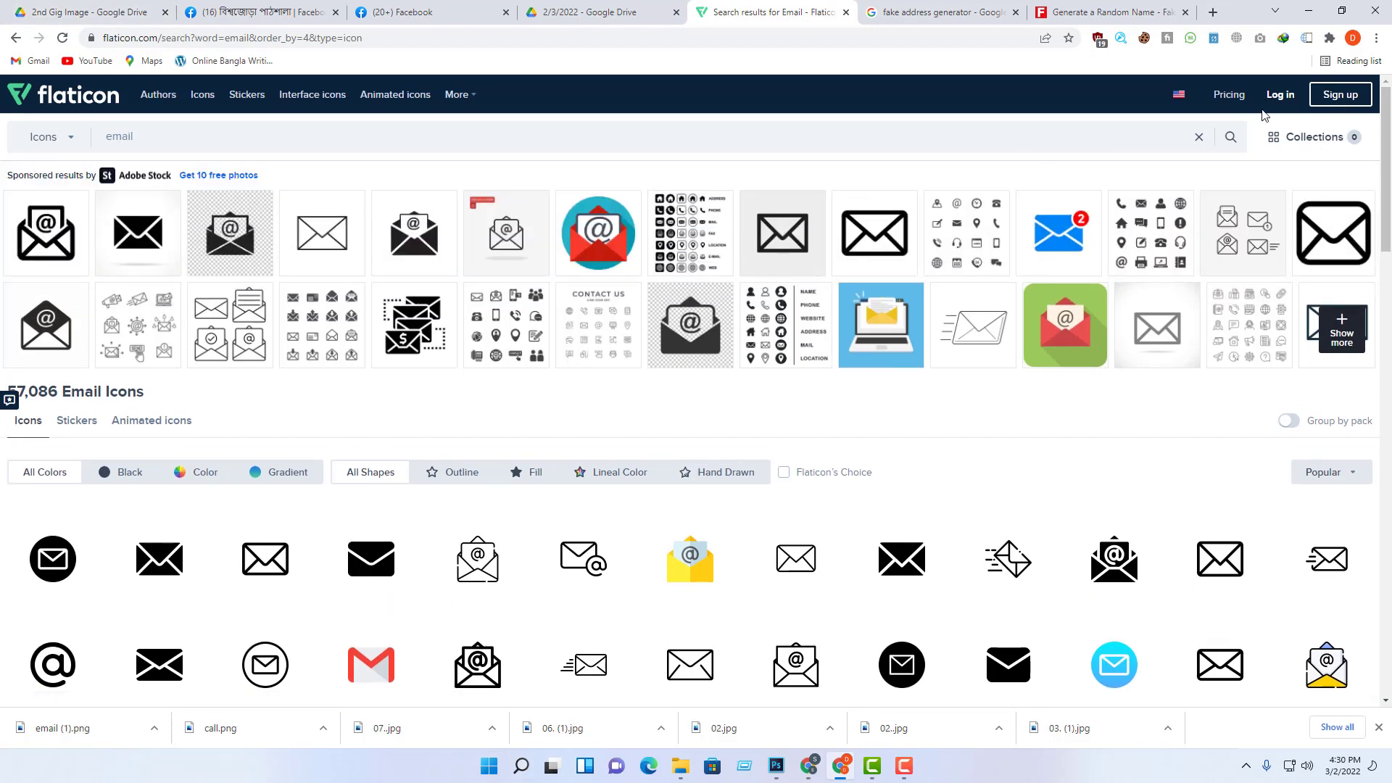
mouse_move(919, 670)
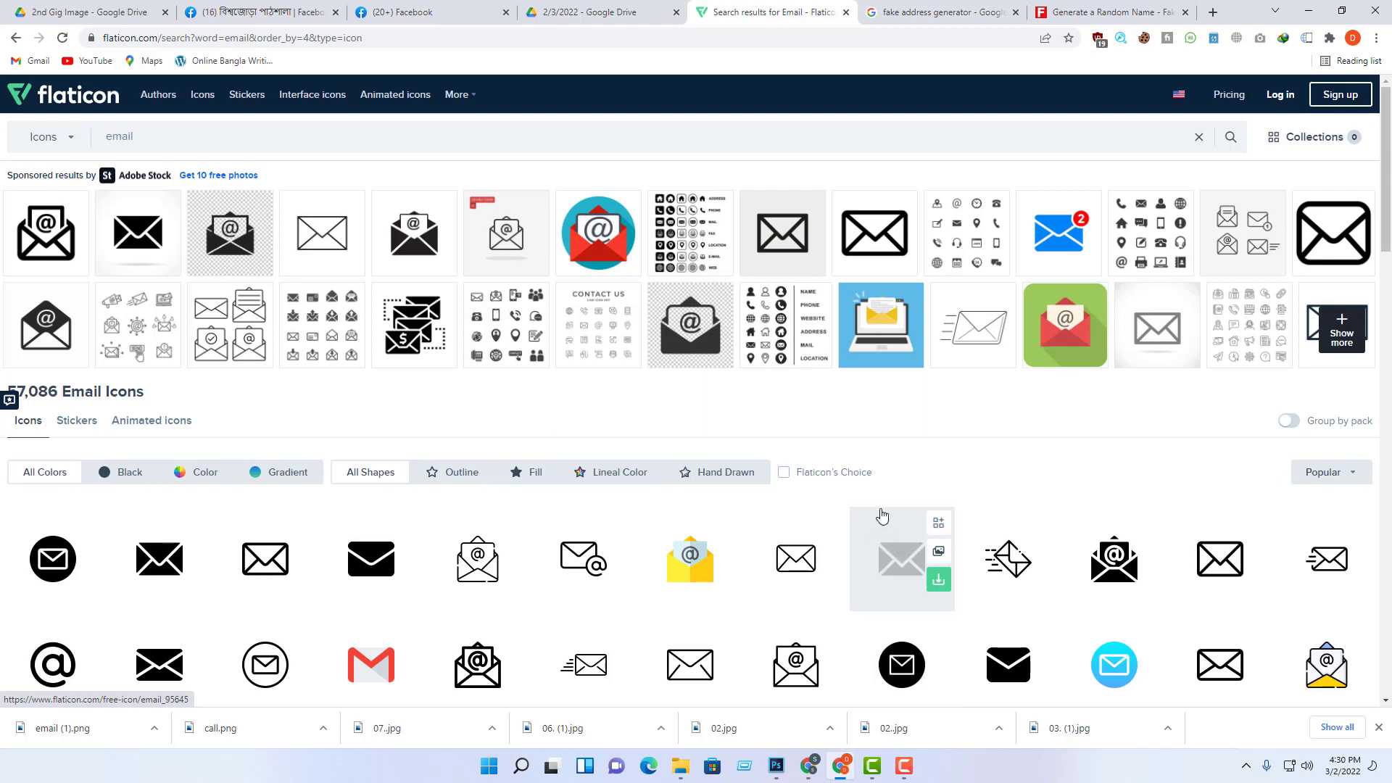
Step: Open a new blank Chrome tab on Google's start page
left_click(1213, 12)
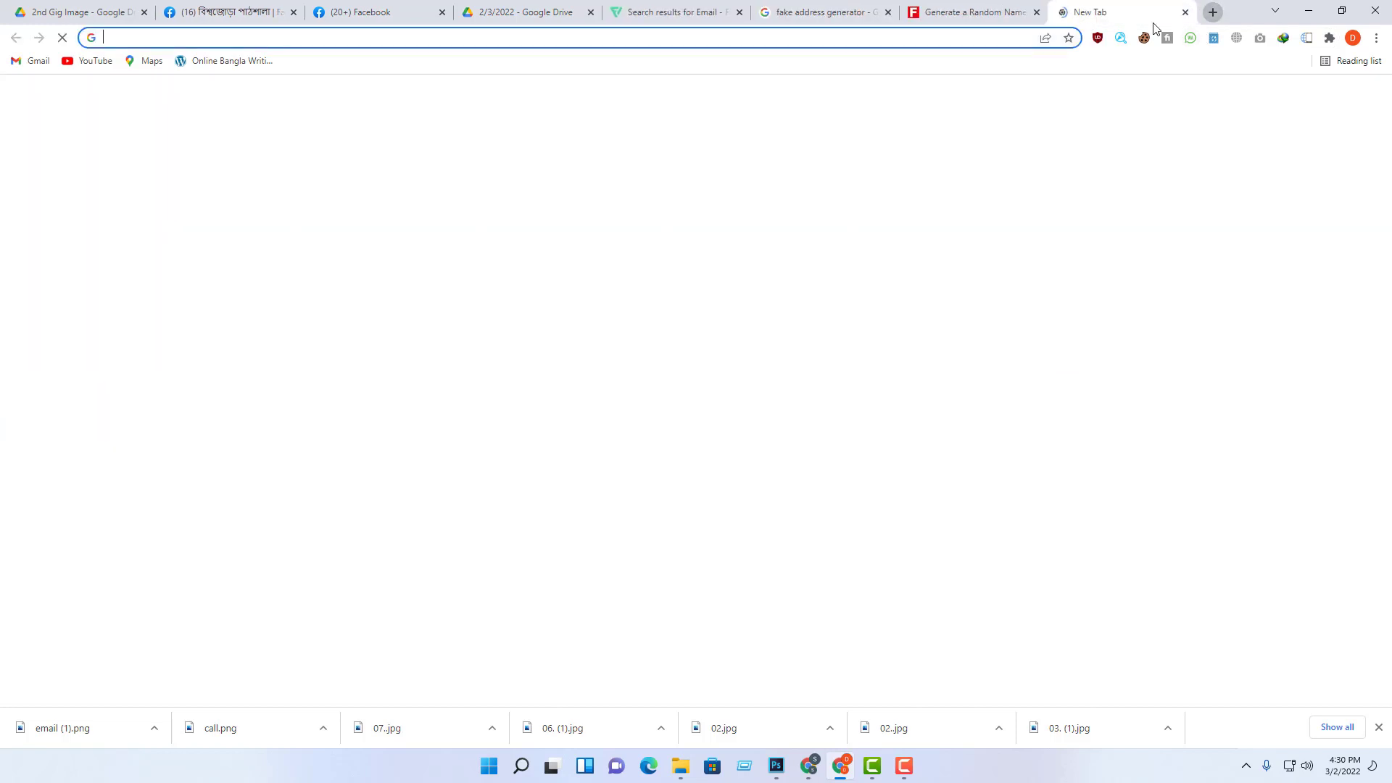
left_click(973, 37)
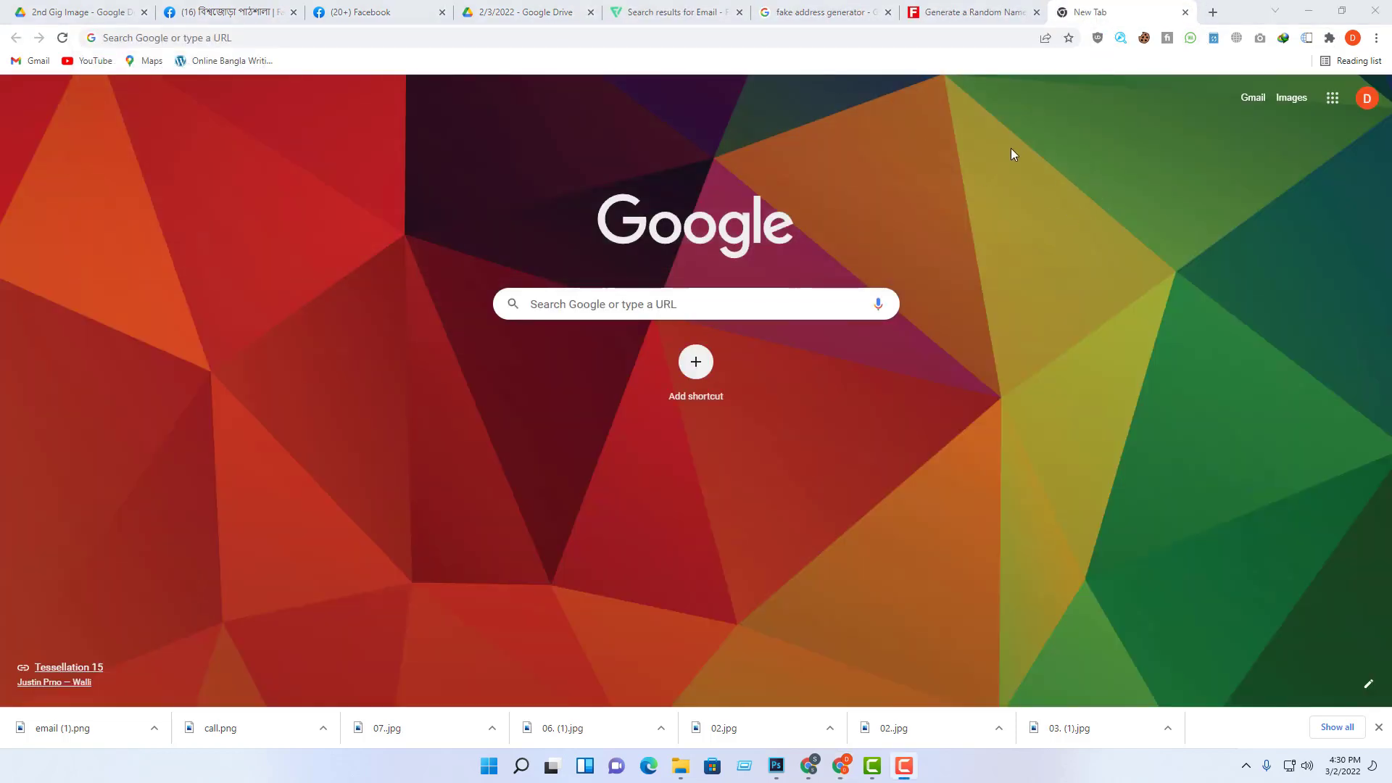
left_click(468, 34)
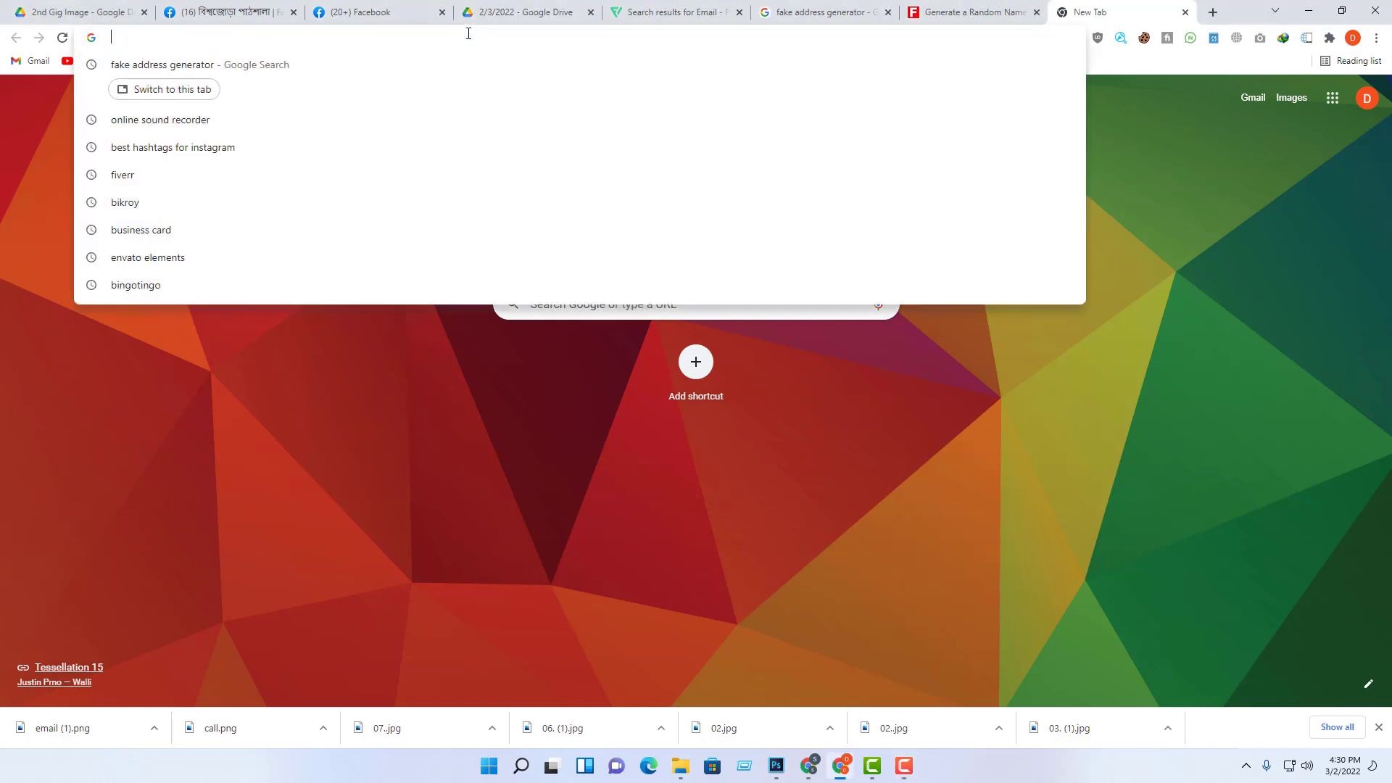
Step: Search Google for tempmail, open temp-mail.org in a new tab, and copy its temporary address
type("temp")
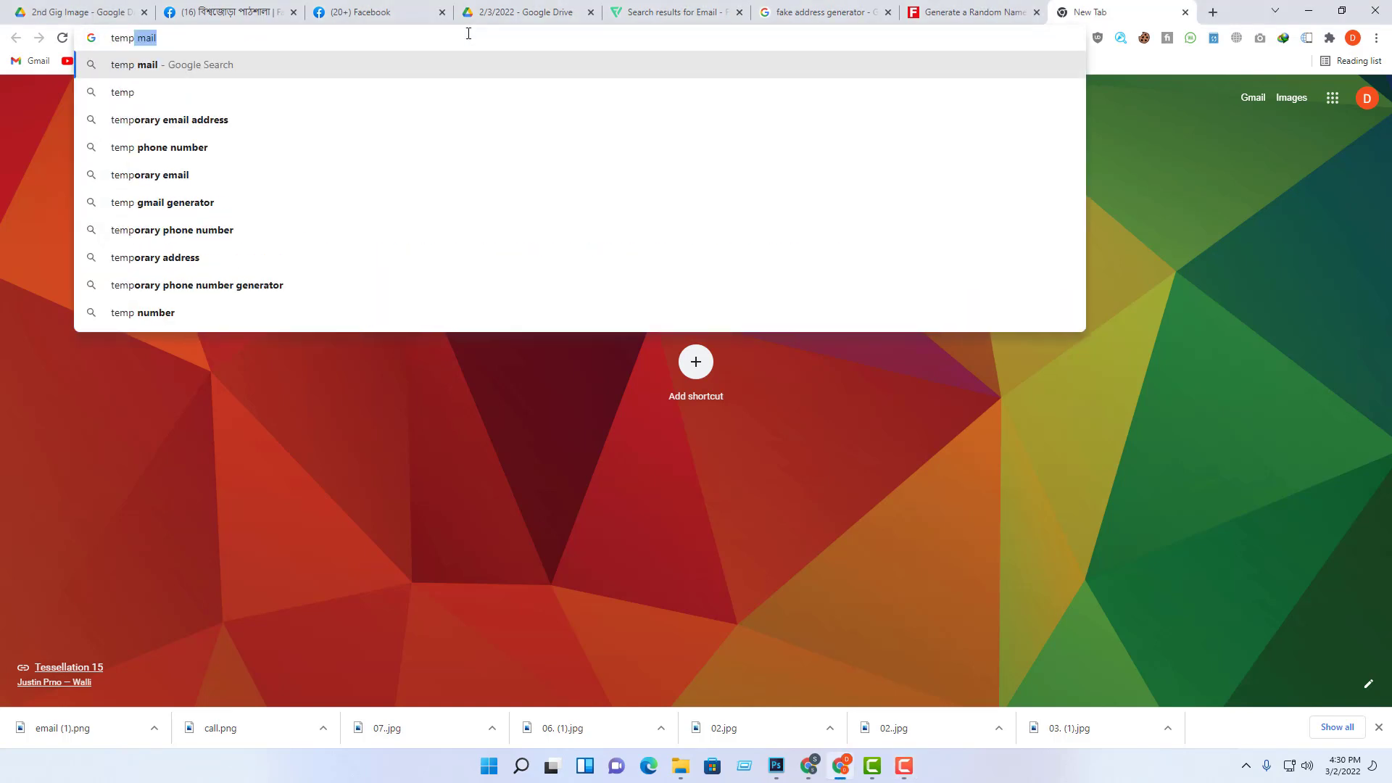
type("mail")
key("Return")
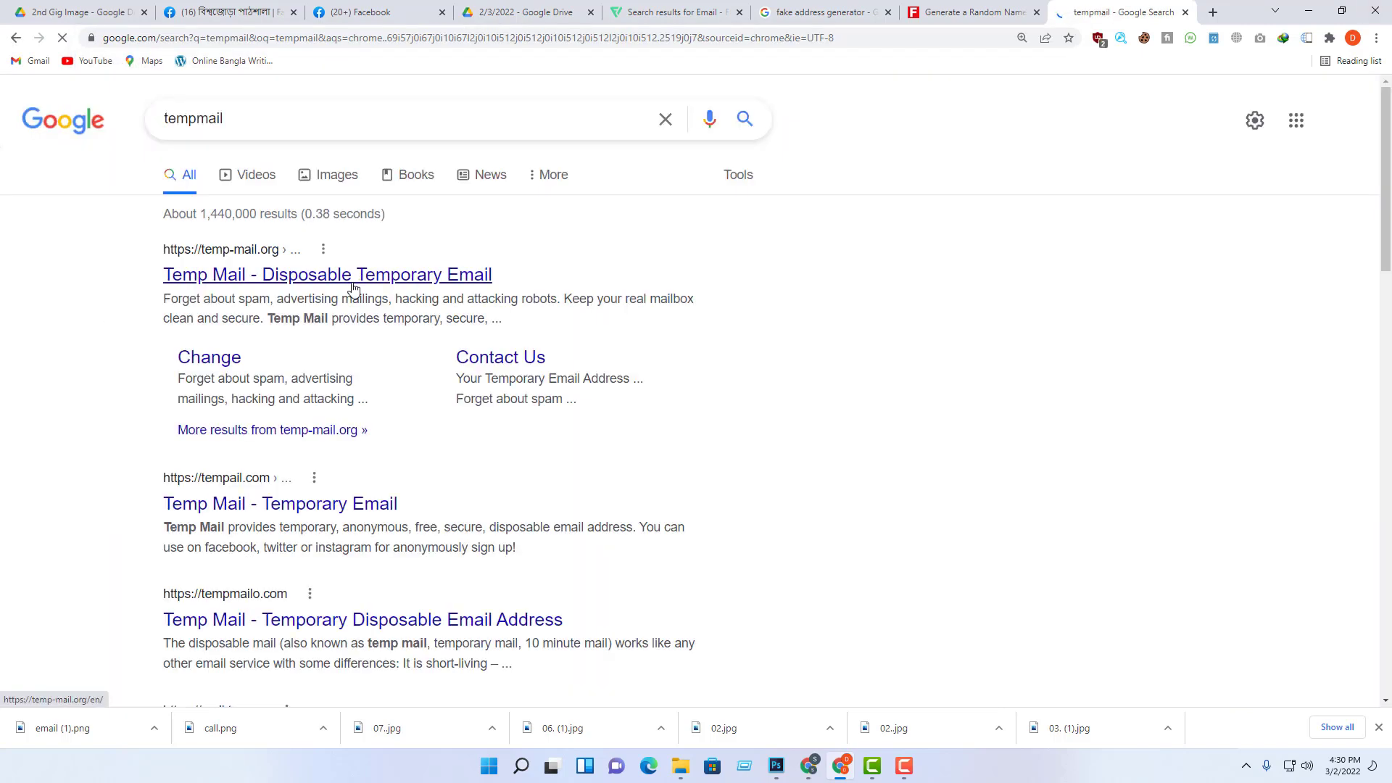
right_click(357, 279)
left_click(406, 290)
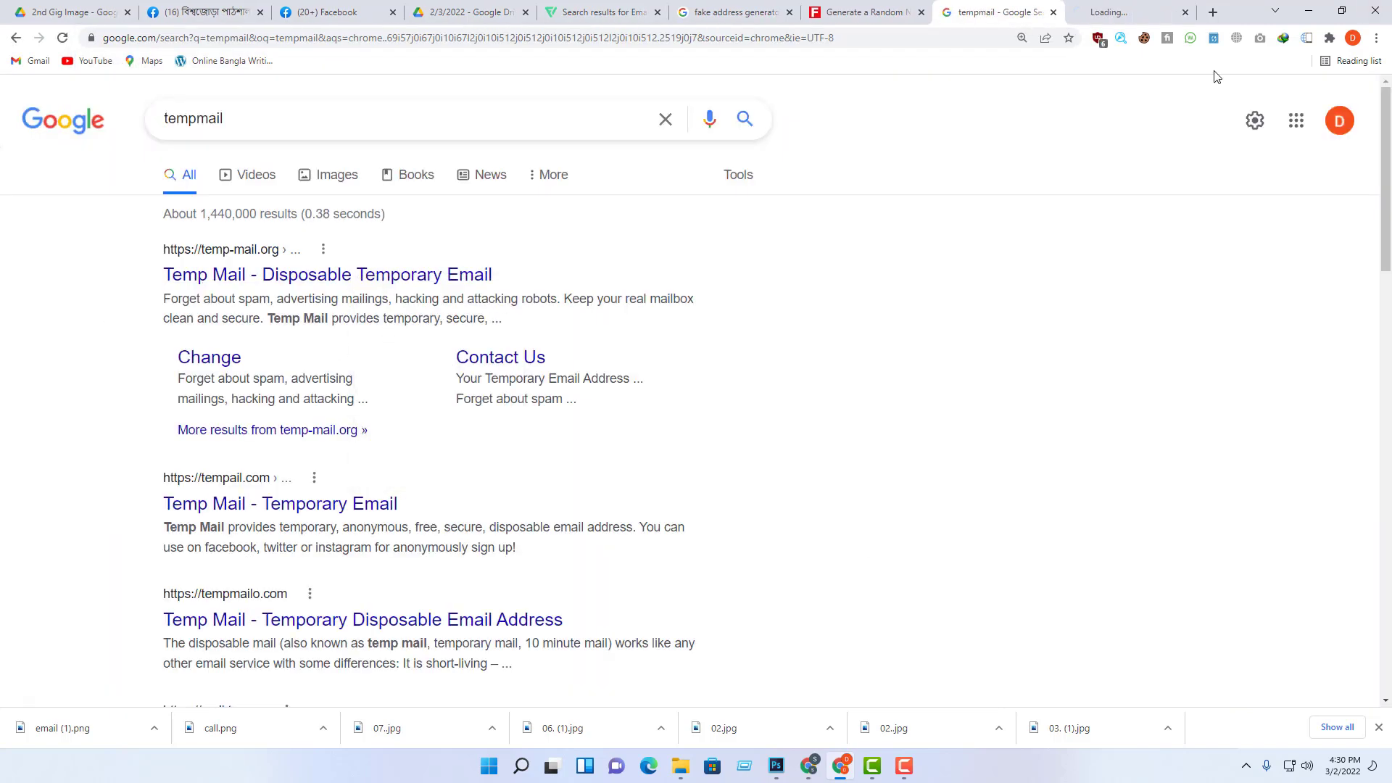
left_click(1103, 12)
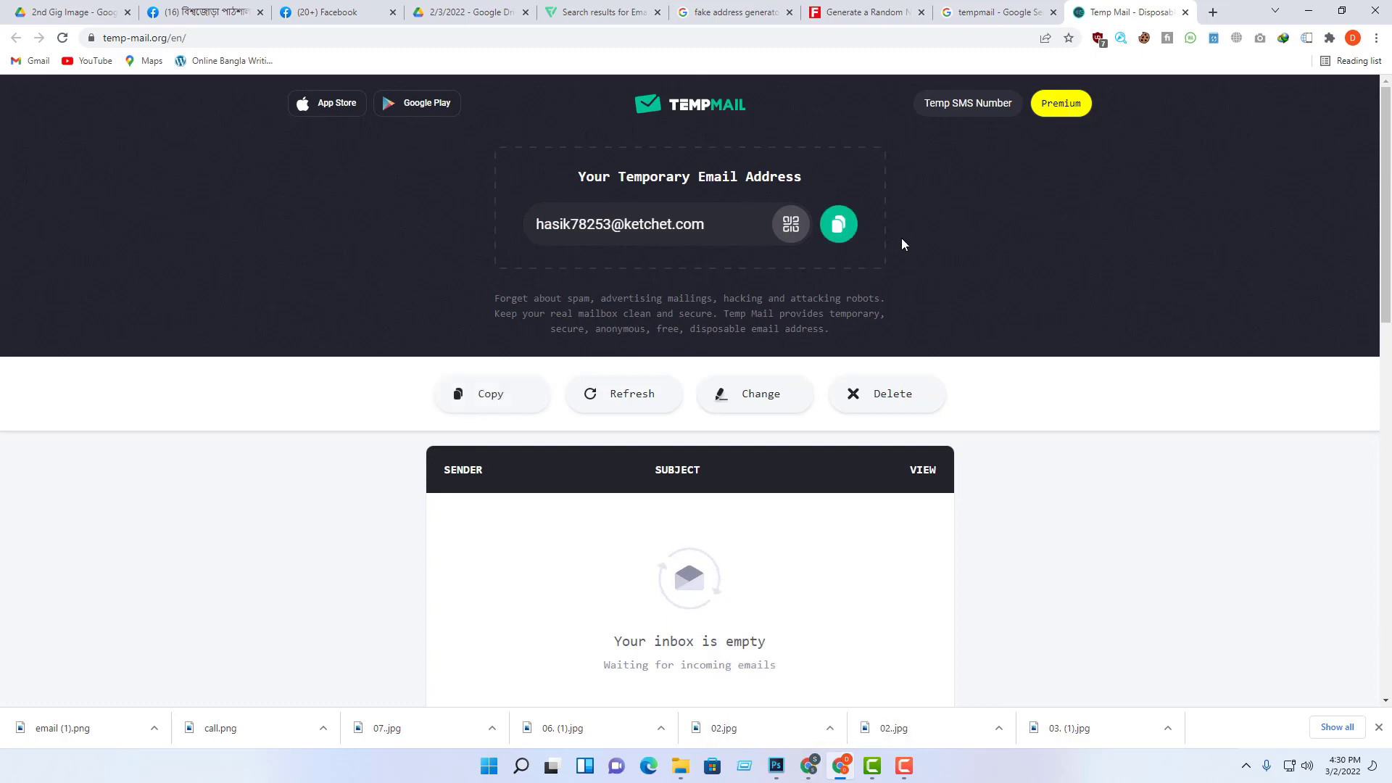
left_click(839, 224)
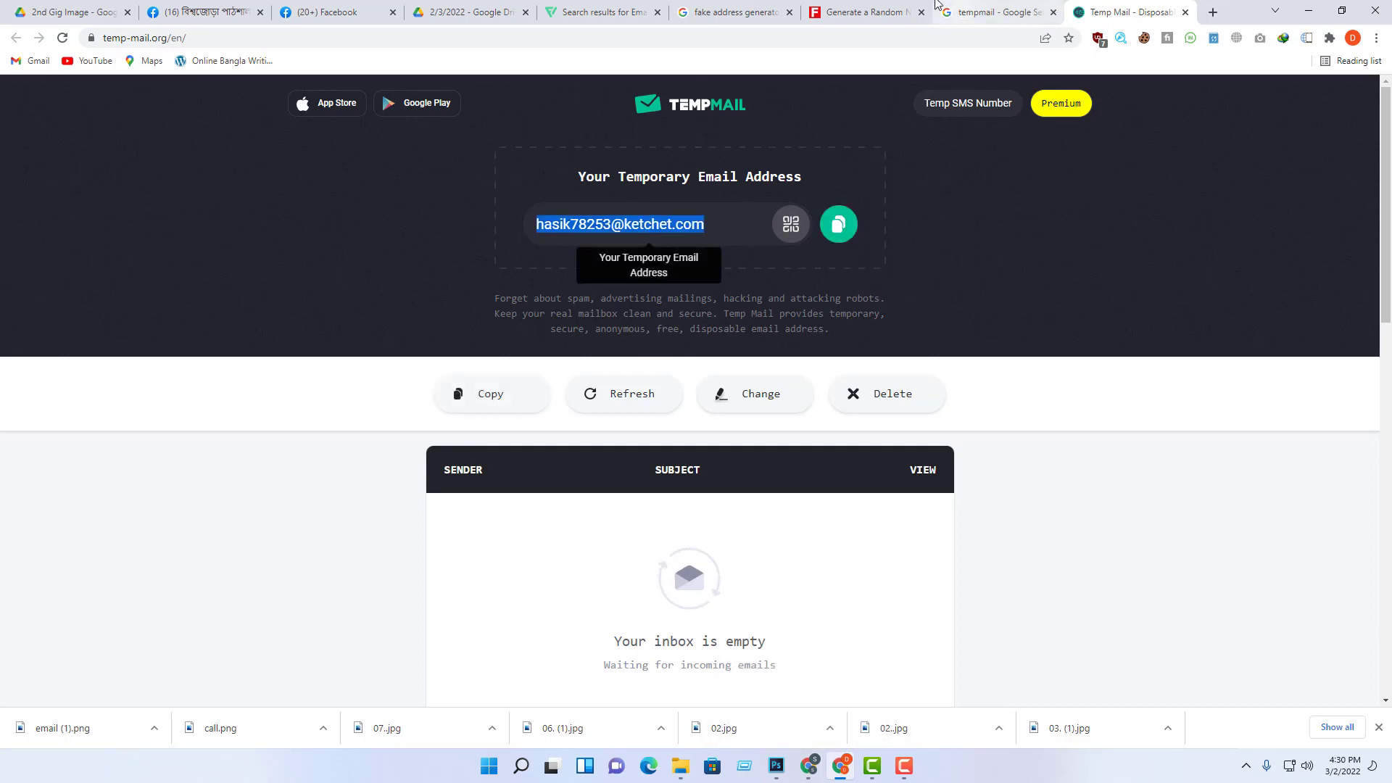
left_click(635, 11)
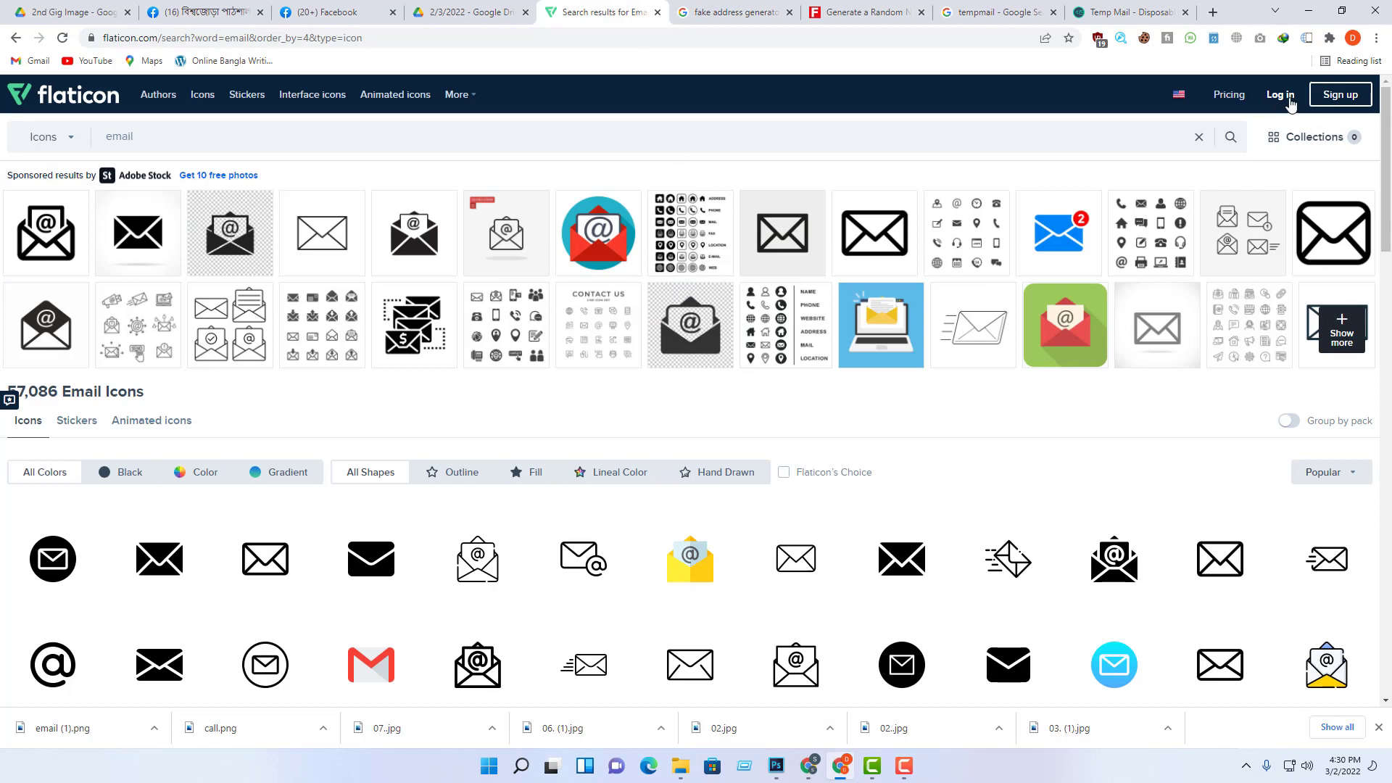
Step: Open the Freepik sign-up form and paste the temporary address into the Email field
left_click(1329, 100)
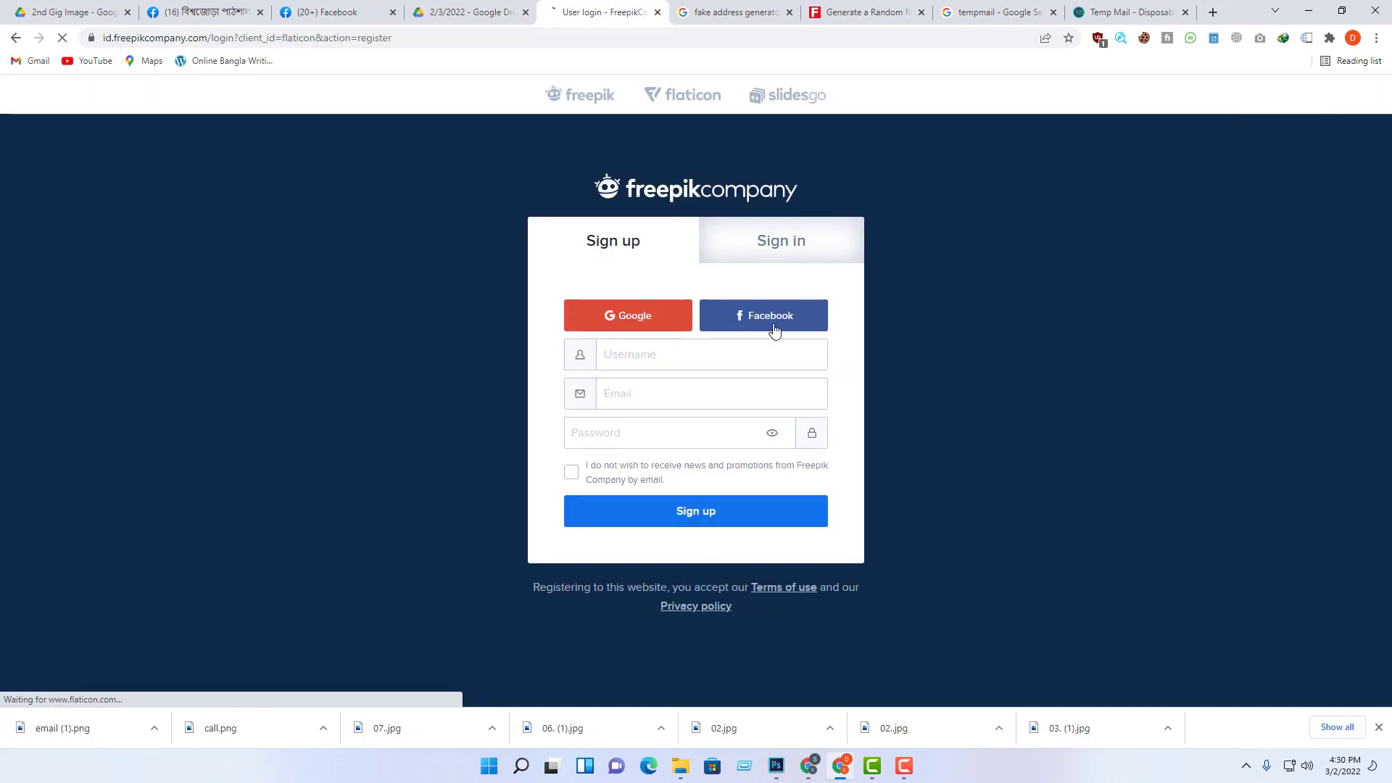
left_click(660, 356)
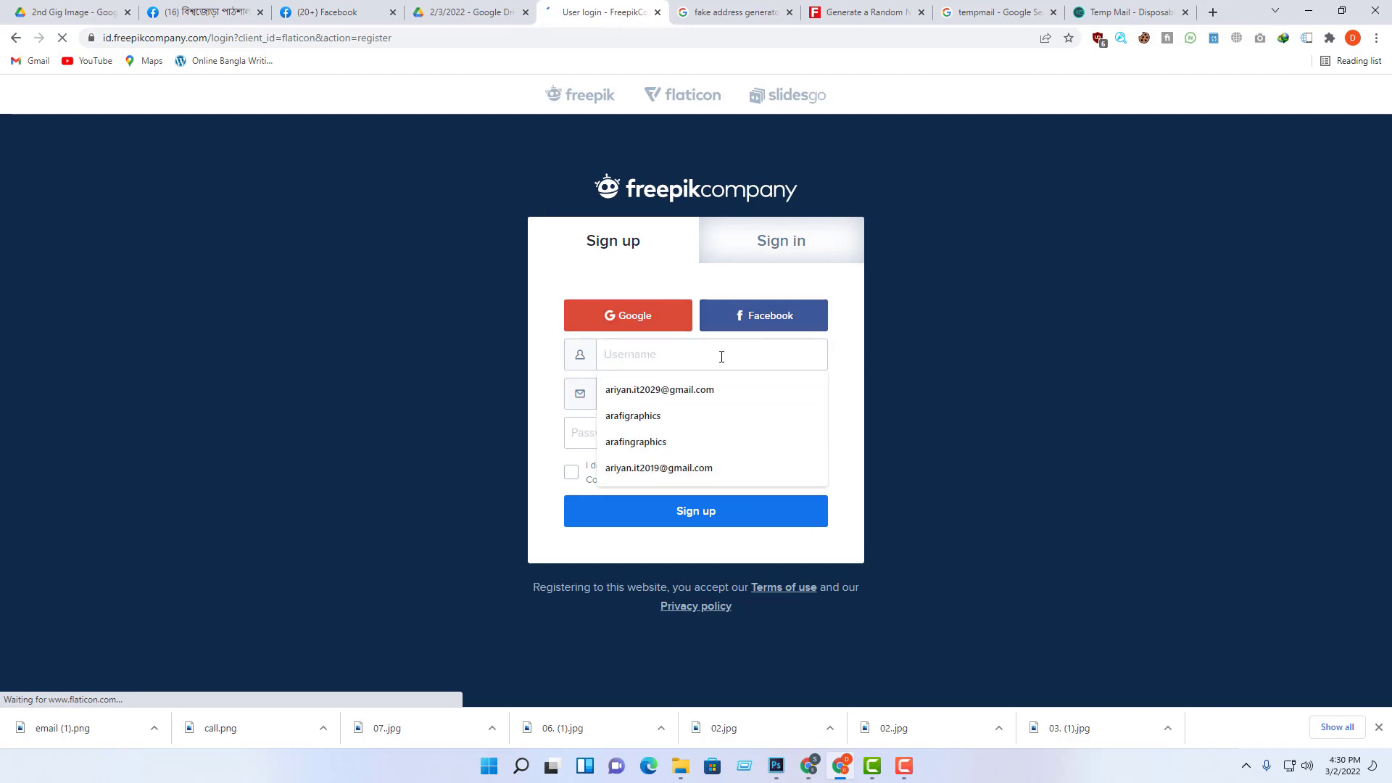
key("ctrl+v")
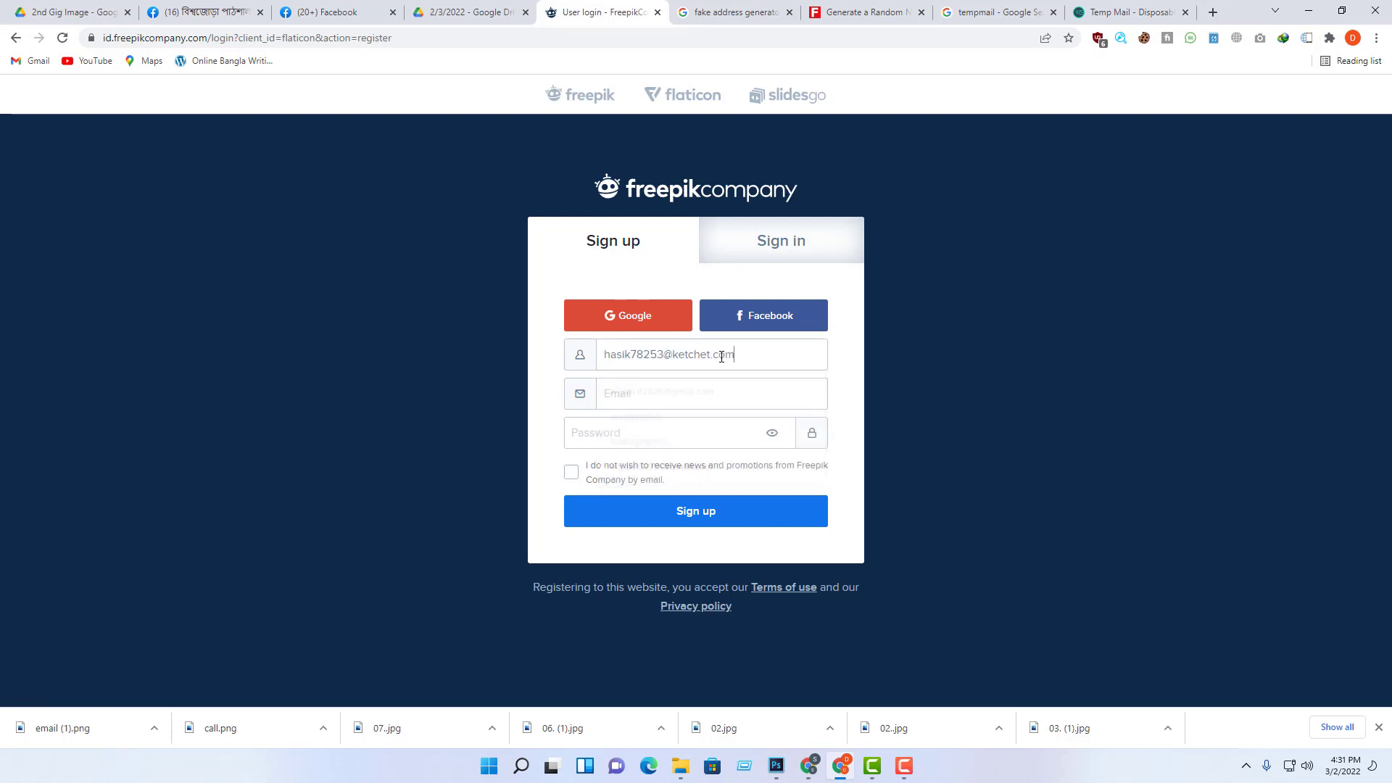
left_click_drag(762, 366, 587, 363)
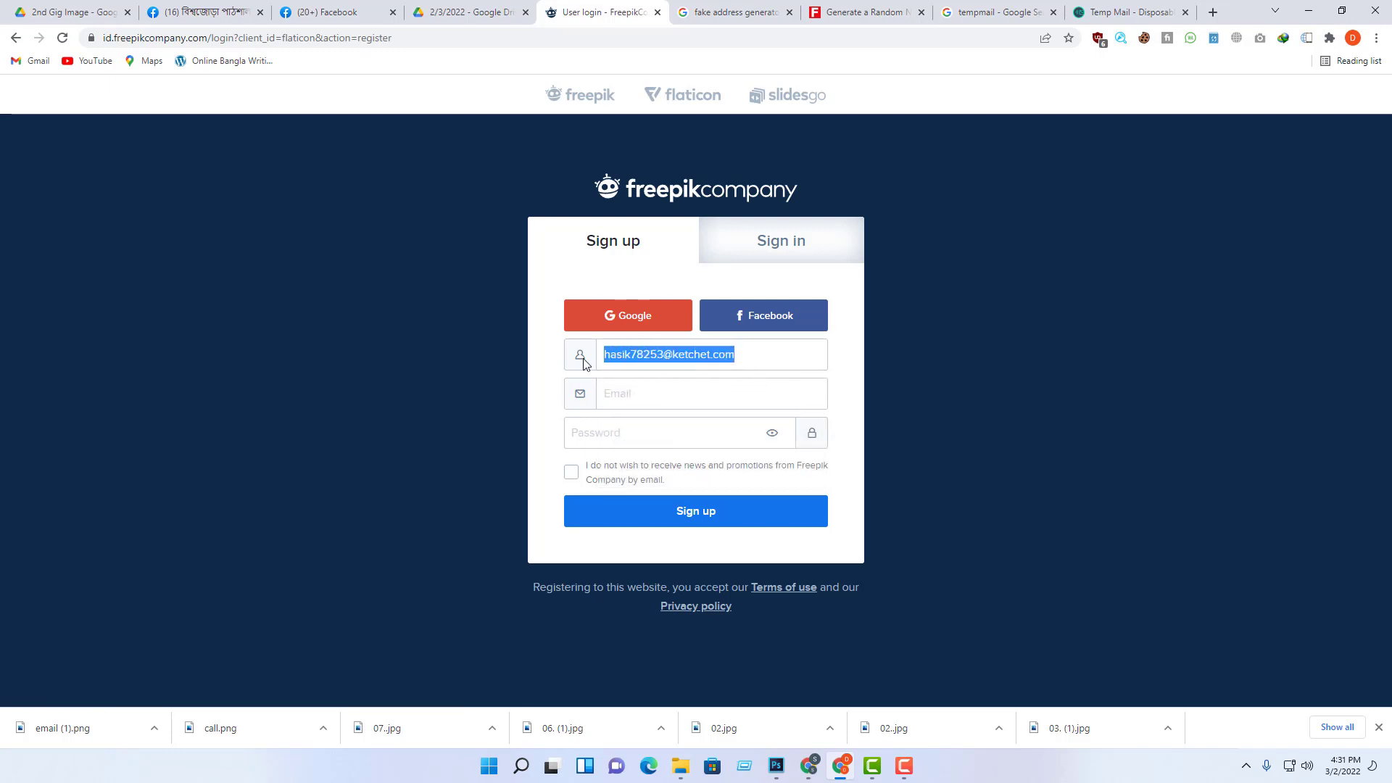
key("ctrl+x")
left_click(642, 393)
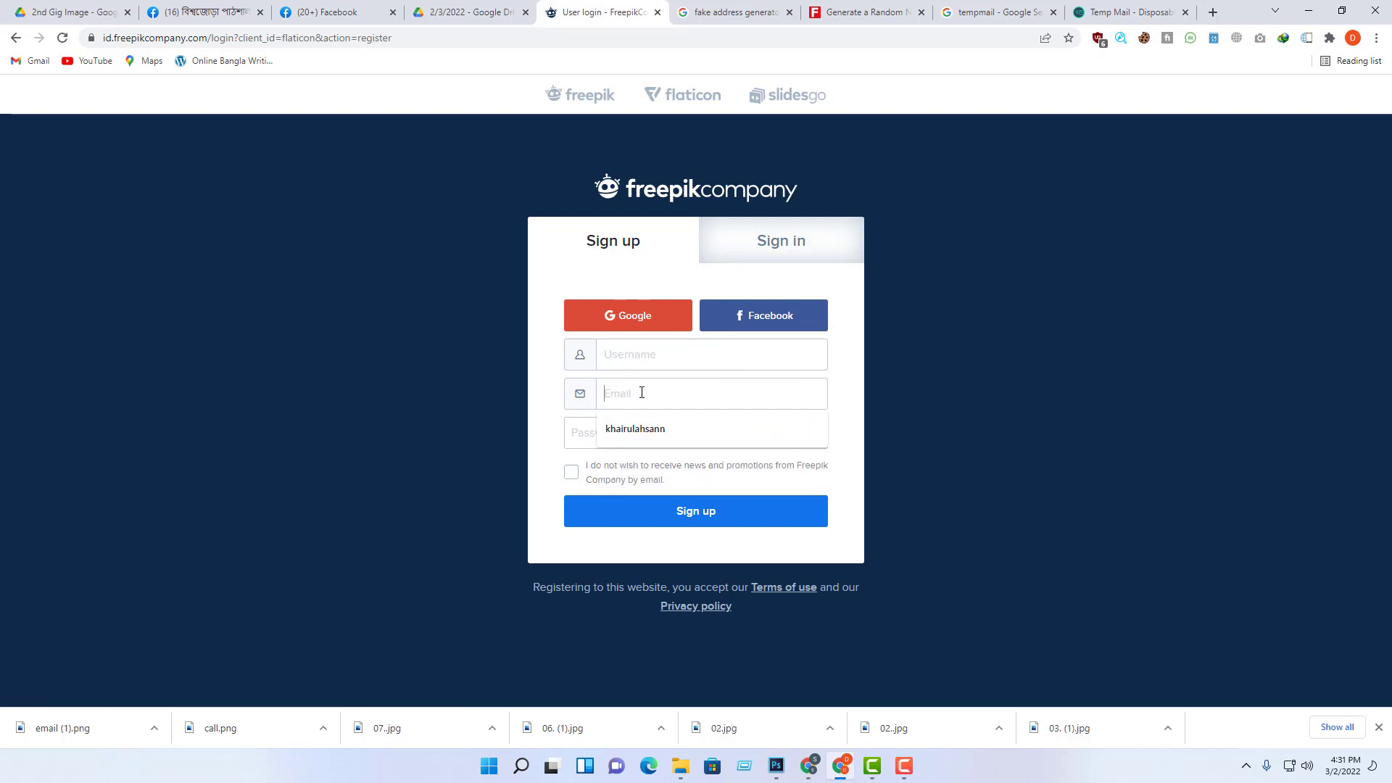
key("ctrl+v")
Step: Enter a username and password, opt out of news emails, and submit the form
left_click(683, 359)
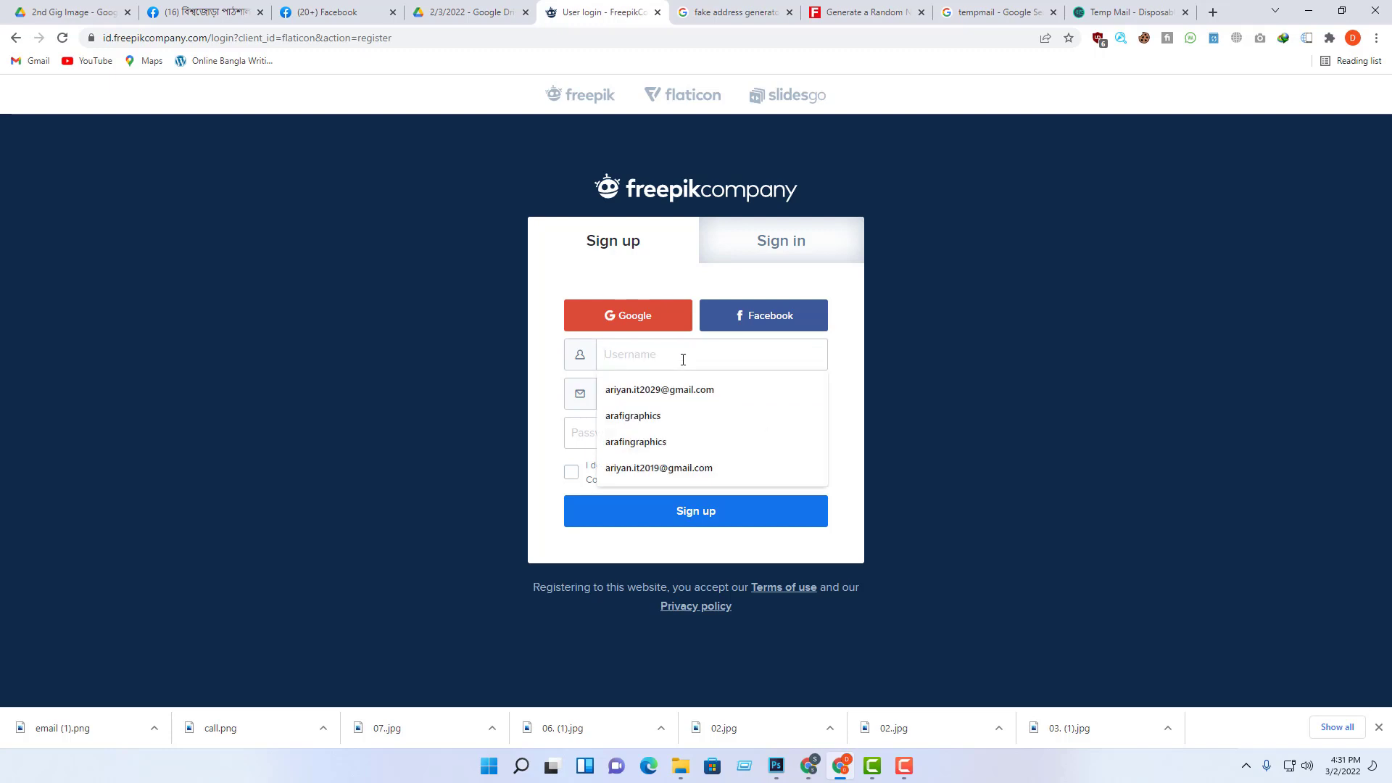
type("hojo")
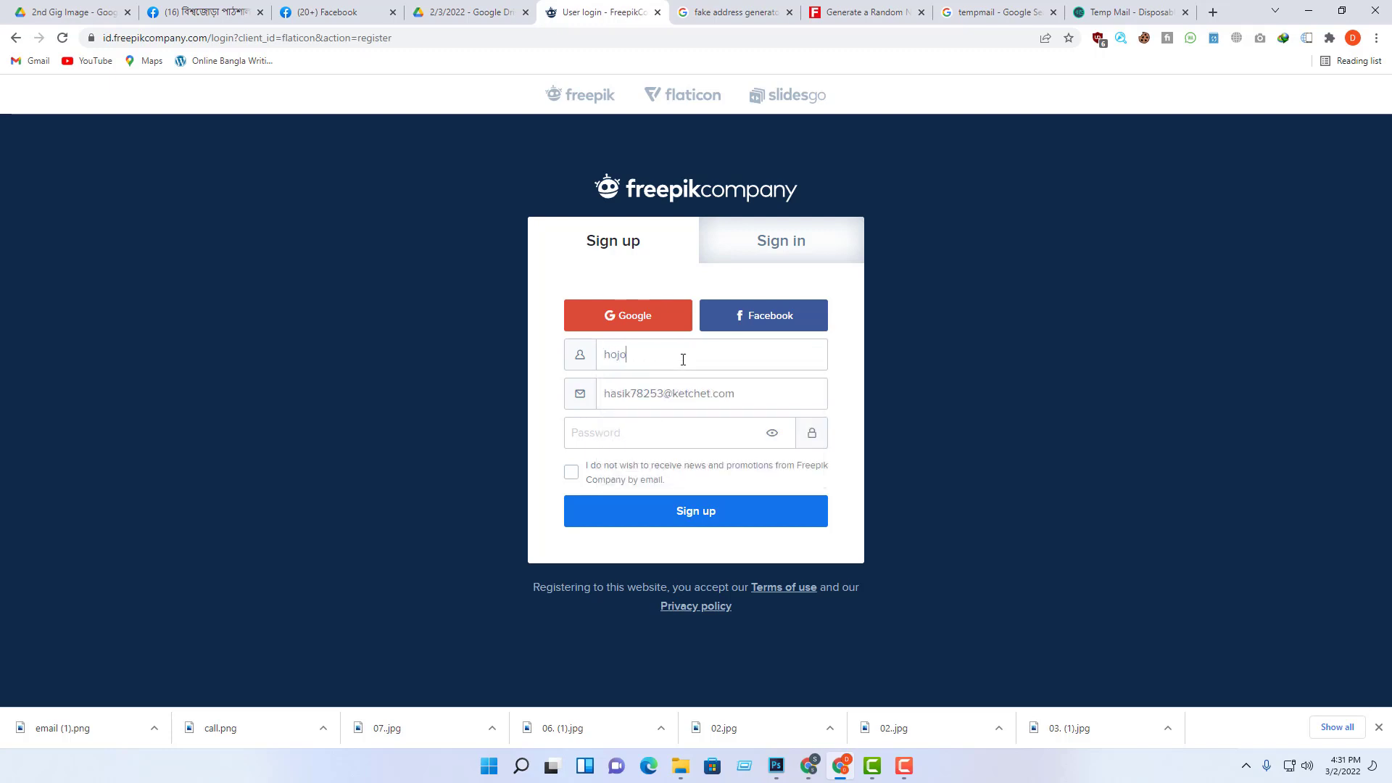
type("borolo")
left_click(697, 436)
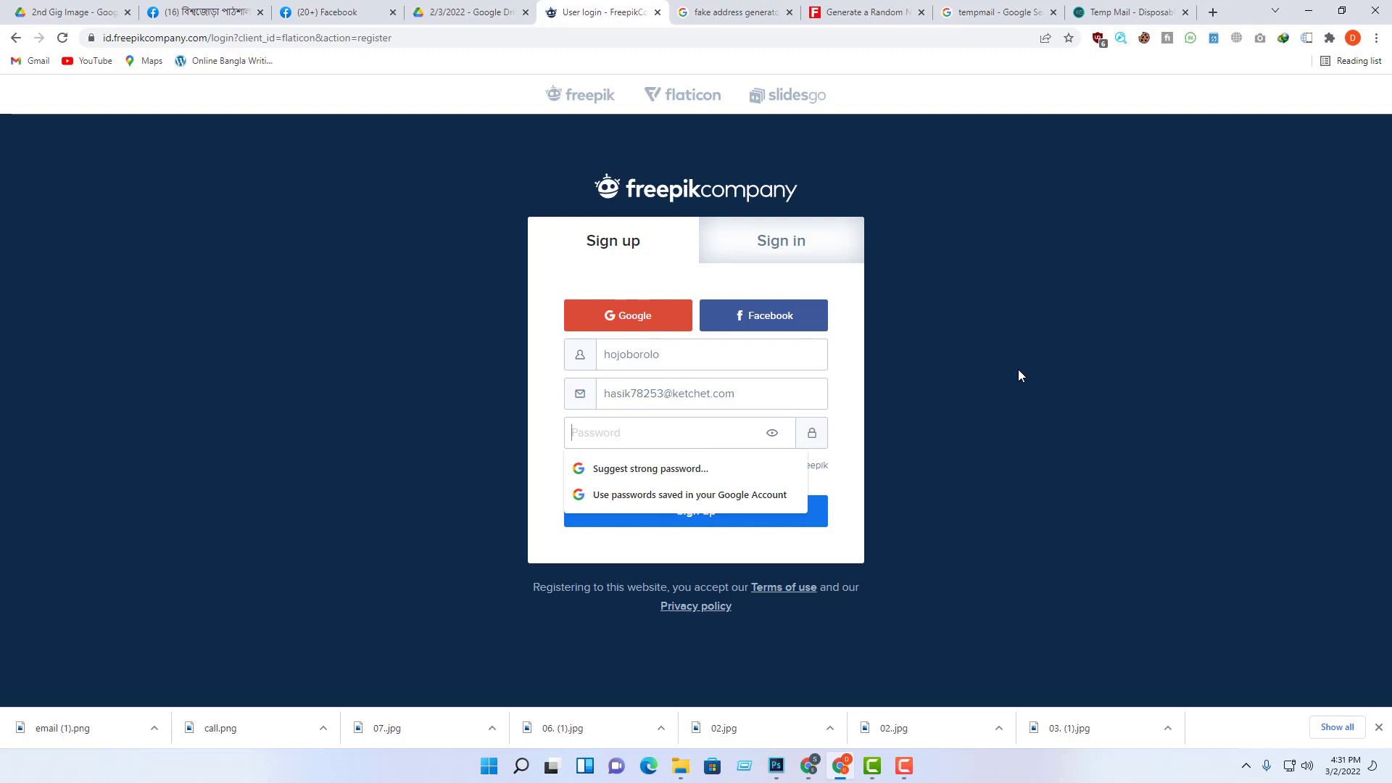
type("•••••••••")
left_click(571, 473)
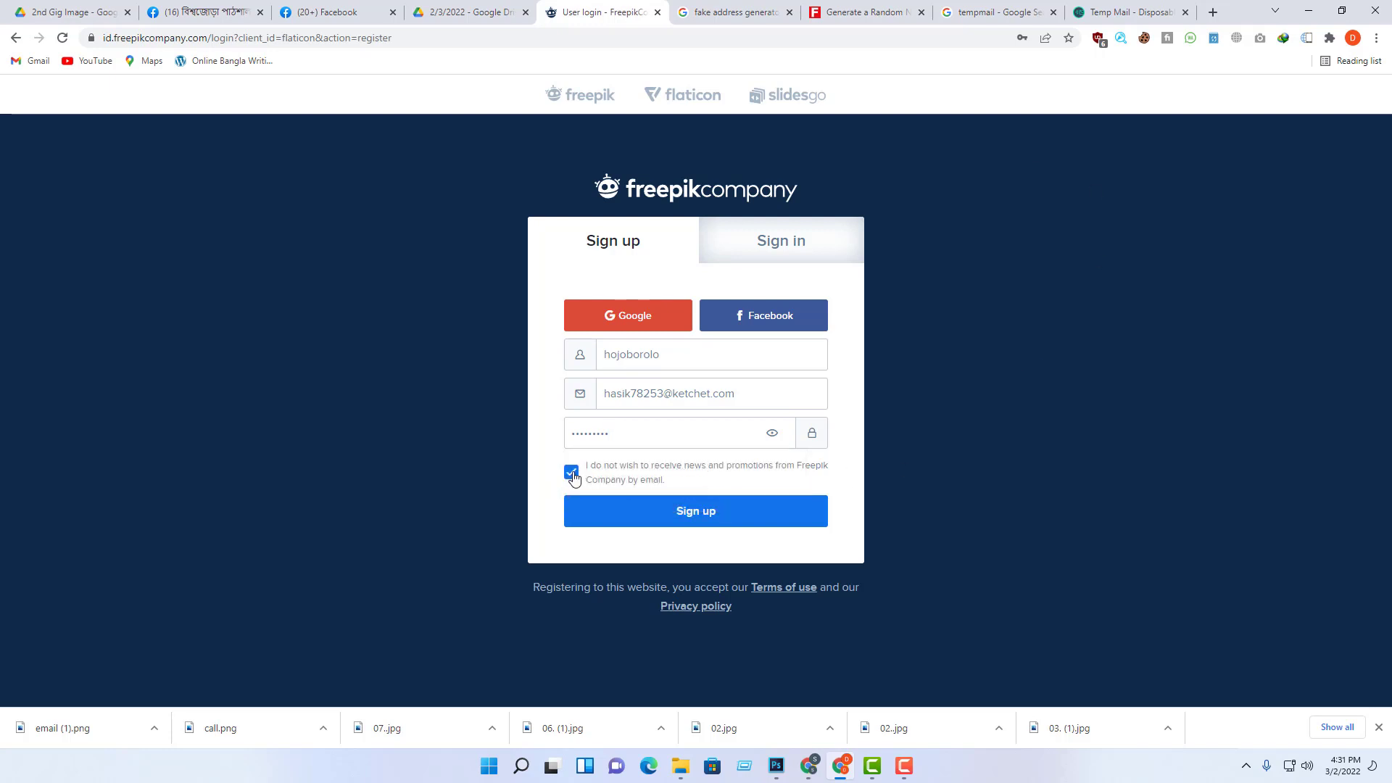
left_click(673, 512)
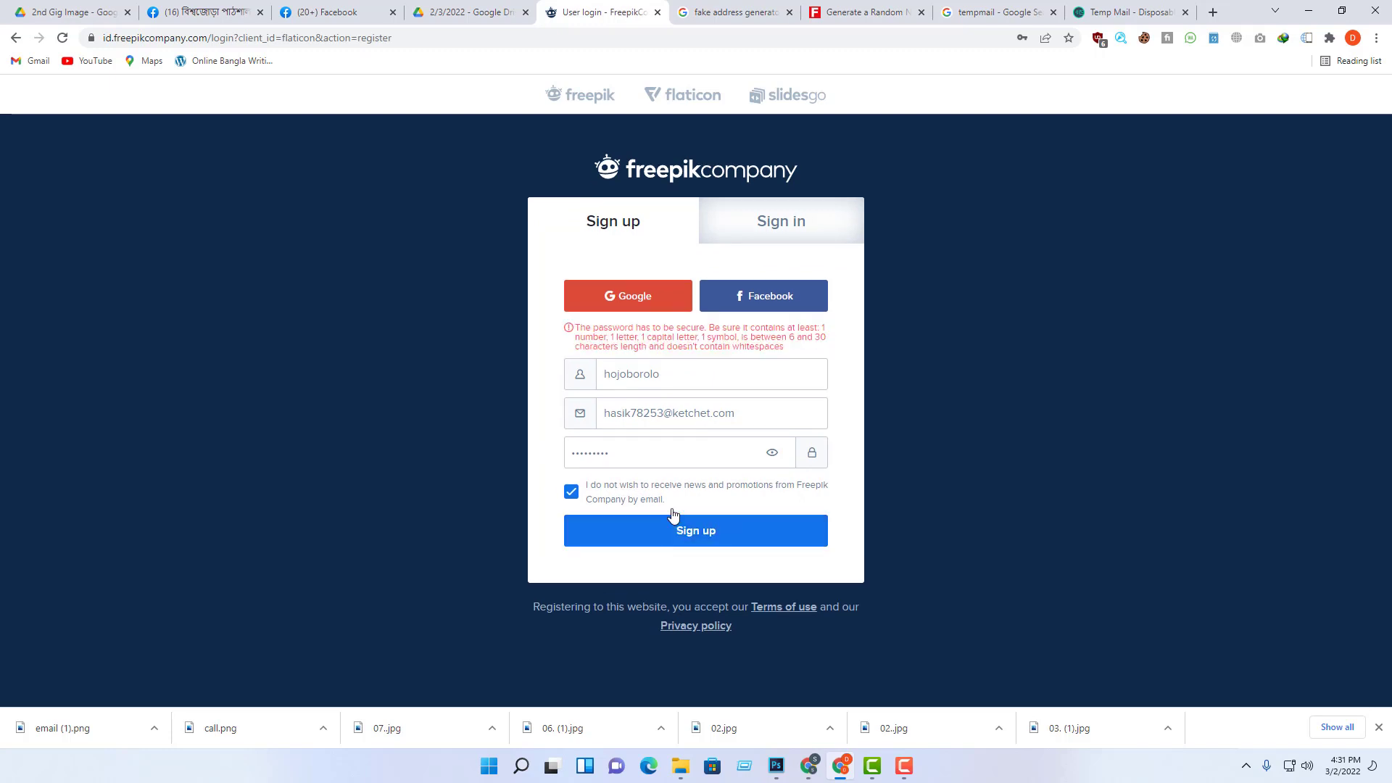
Step: Replace the password with a stronger one, check it, and resubmit the form
double_click(638, 452)
type("••••")
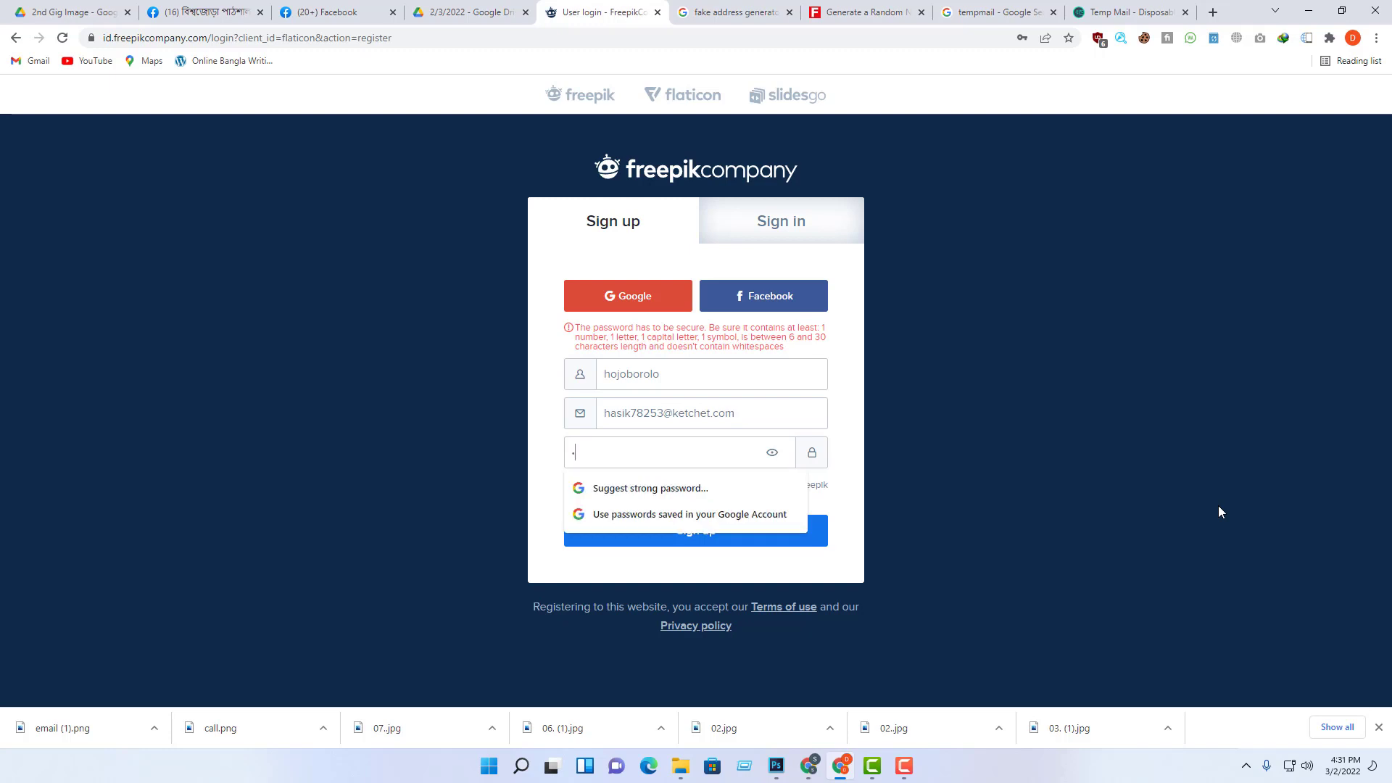
type("•••")
left_click(1112, 529)
left_click(773, 453)
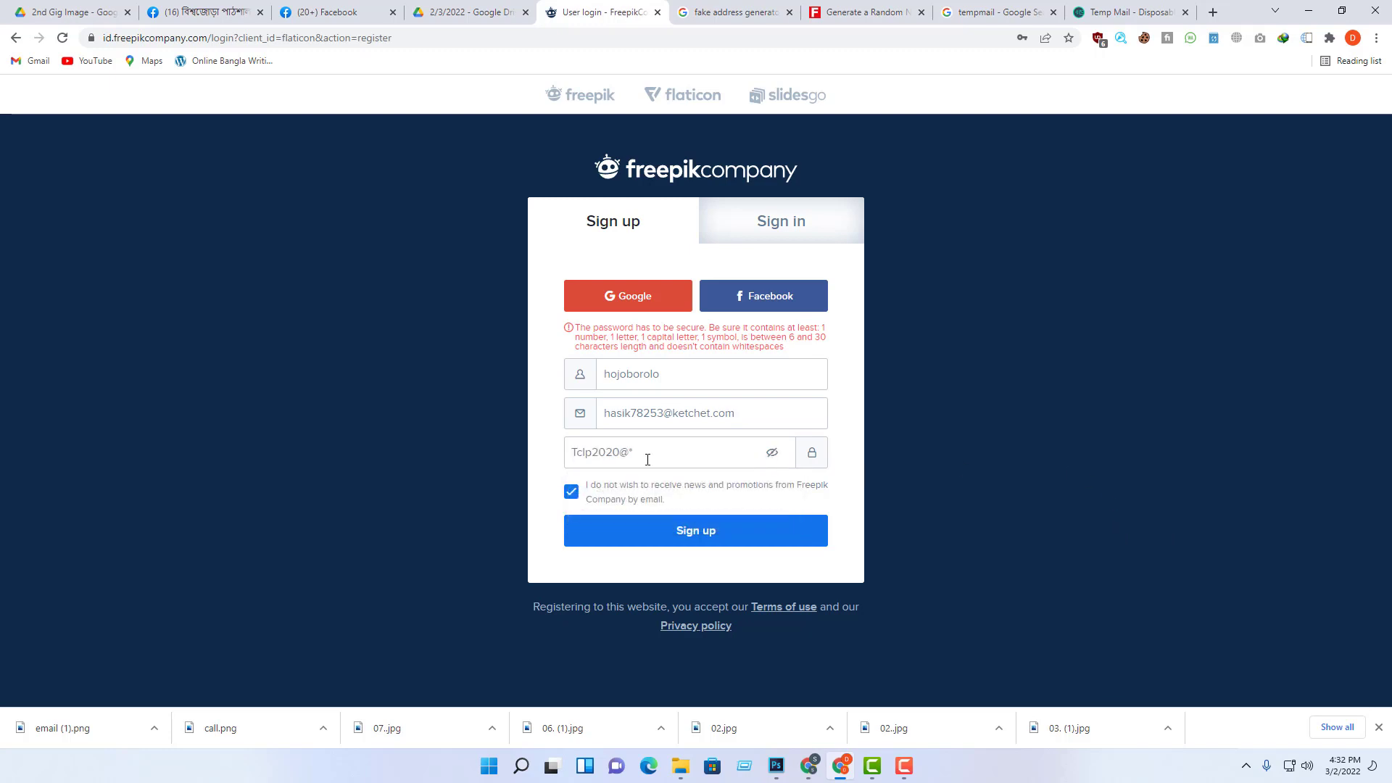
left_click(701, 538)
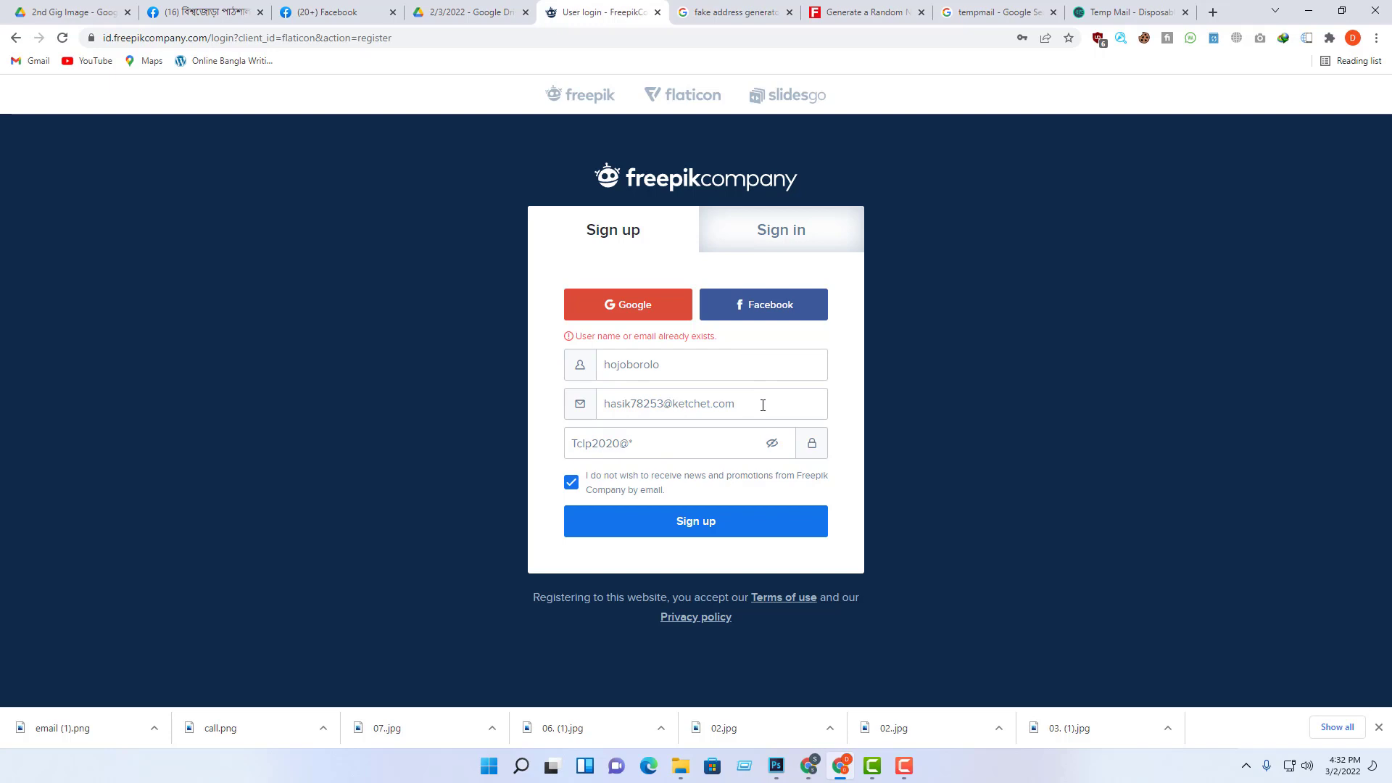
Step: Append 20 to the username and submit the sign-up form again
left_click_drag(763, 405, 350, 412)
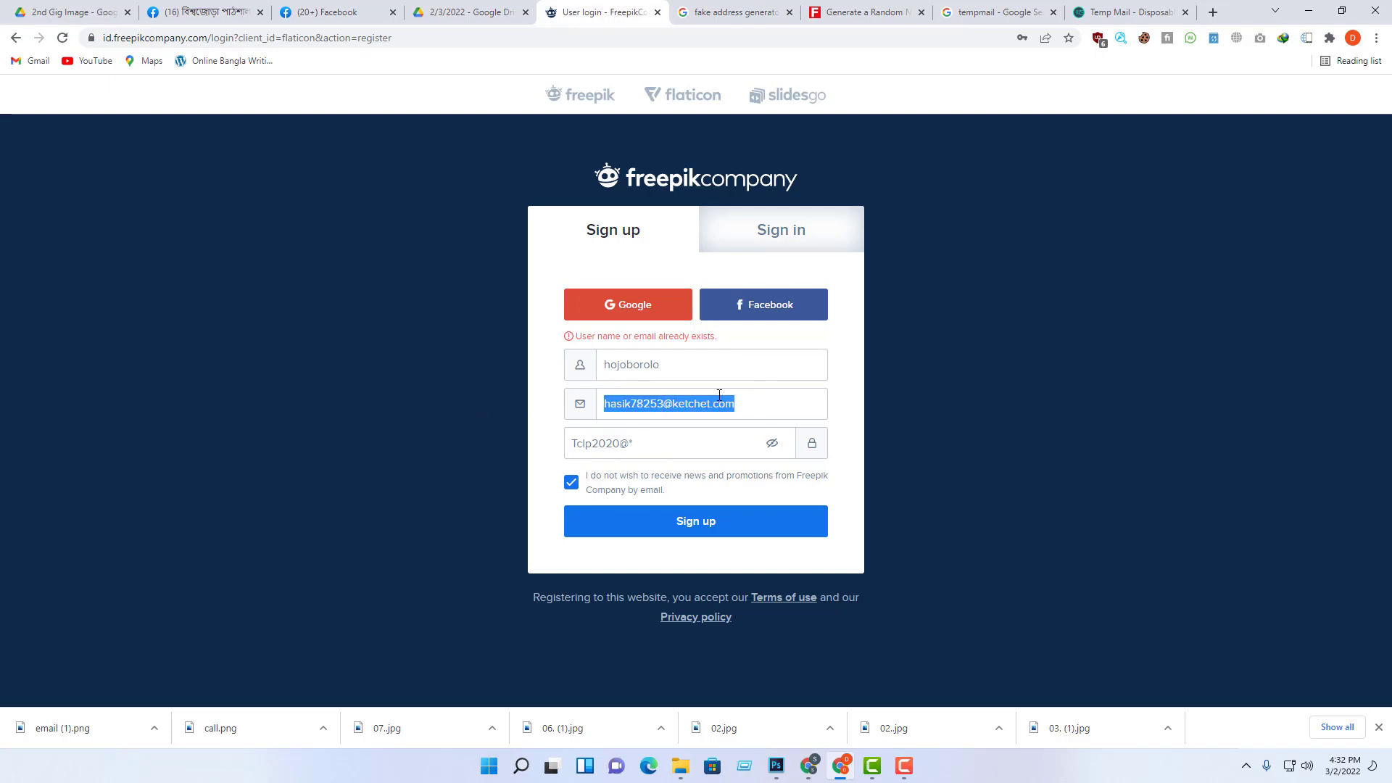
left_click(707, 369)
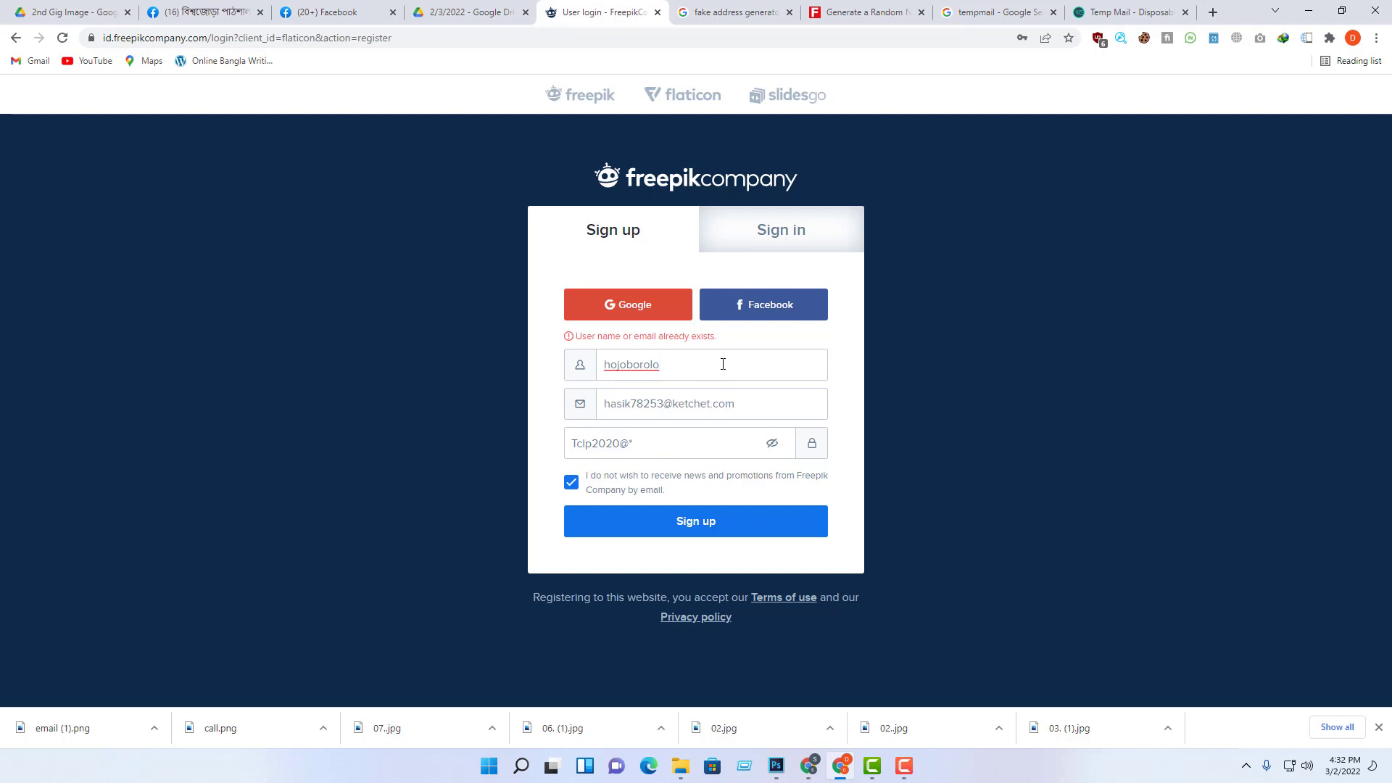
type("20")
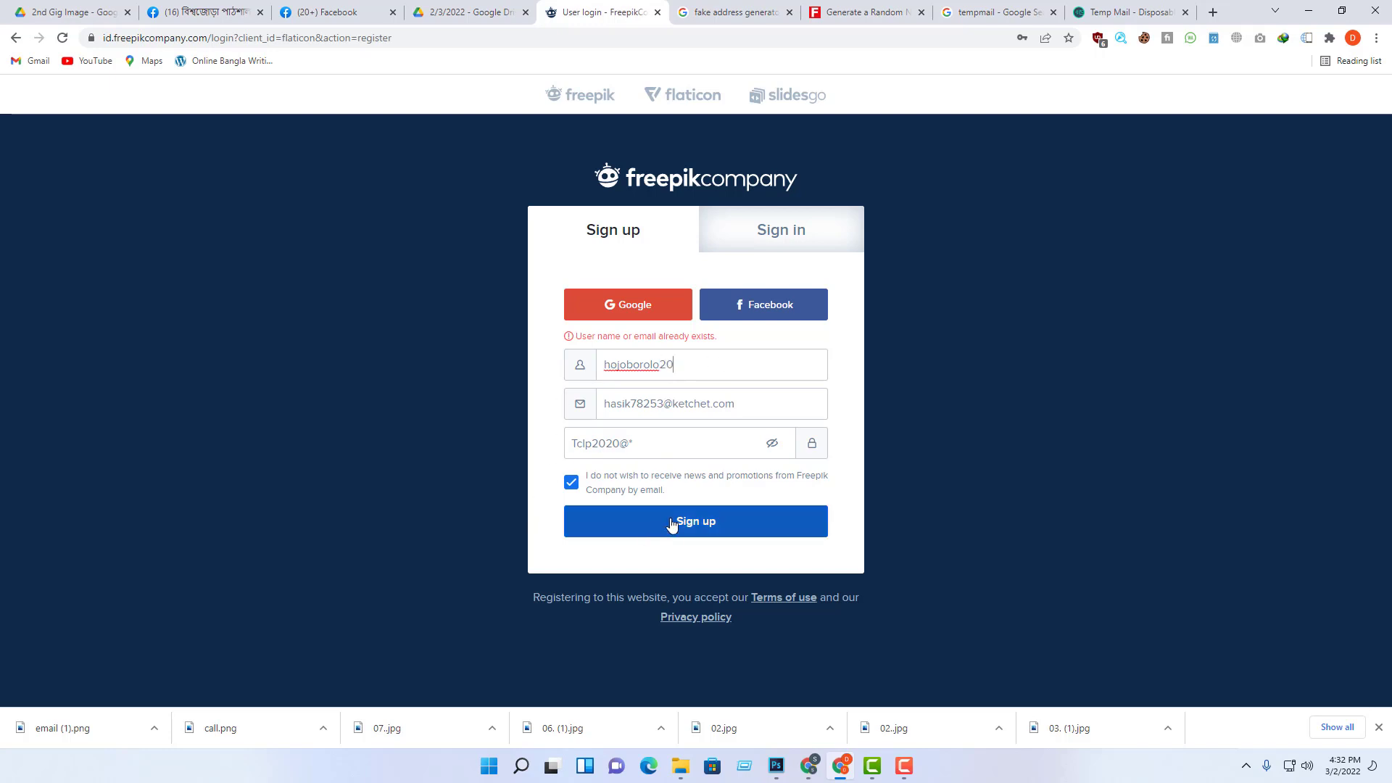
left_click(671, 524)
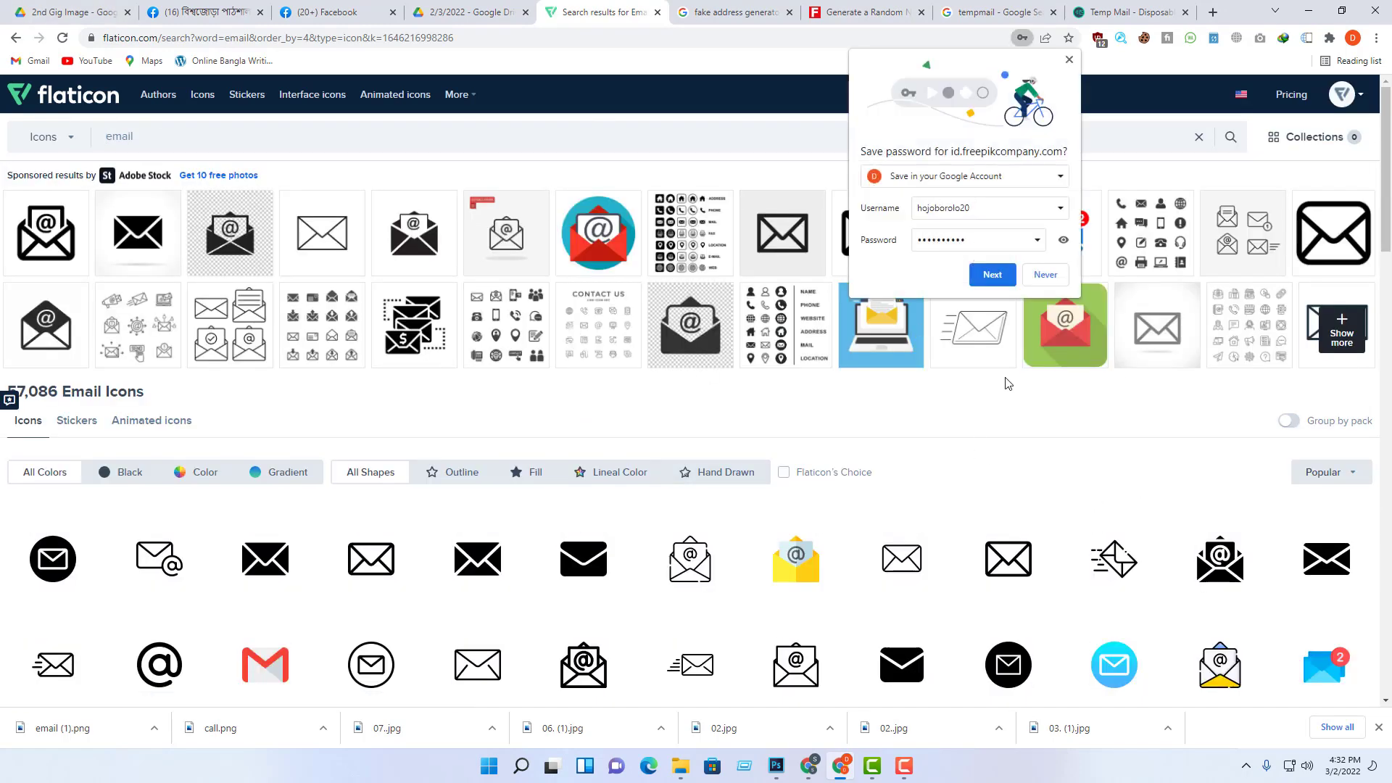
Step: Decline Chrome's password save, browse the Flaticon email icon results, and close the Temp Mail tab
left_click(1049, 275)
scroll(789, 545, "down", 3)
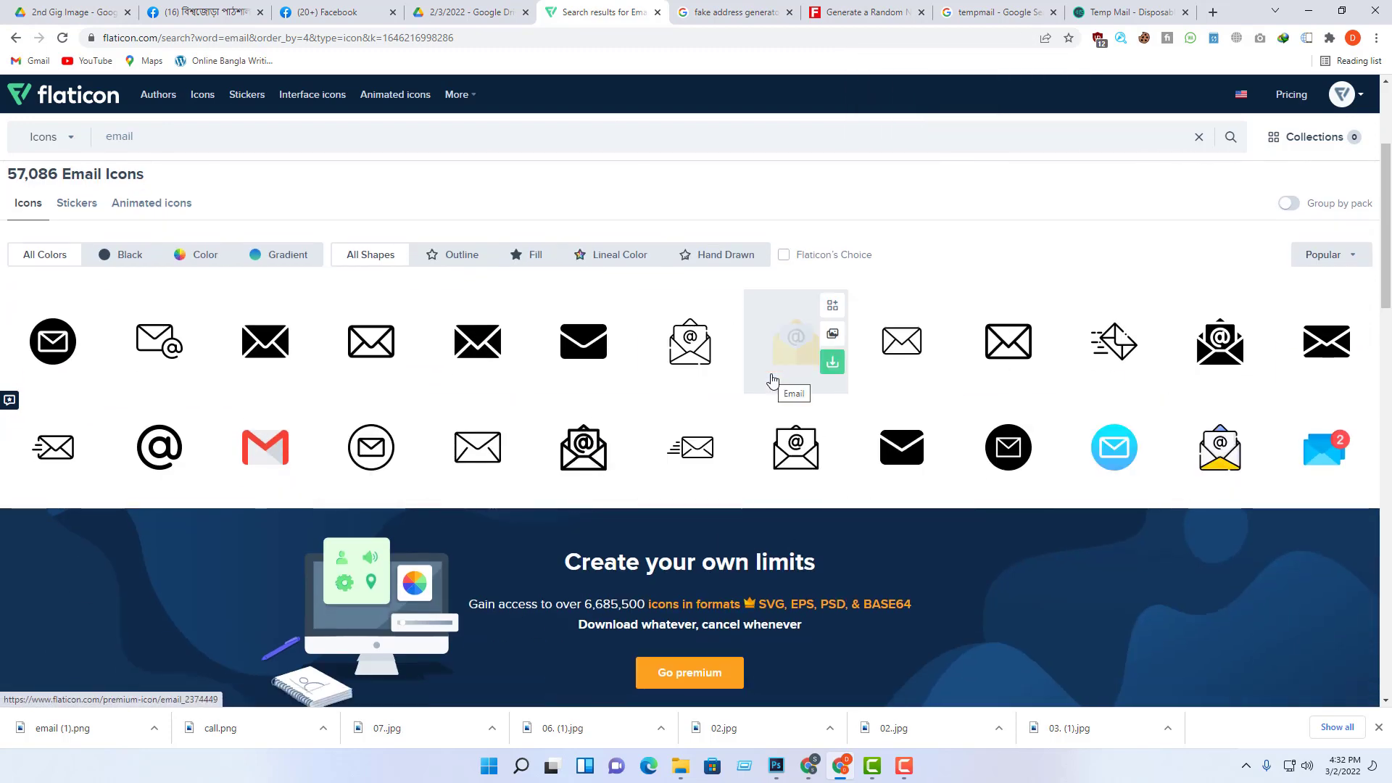
scroll(772, 381, "up", 3)
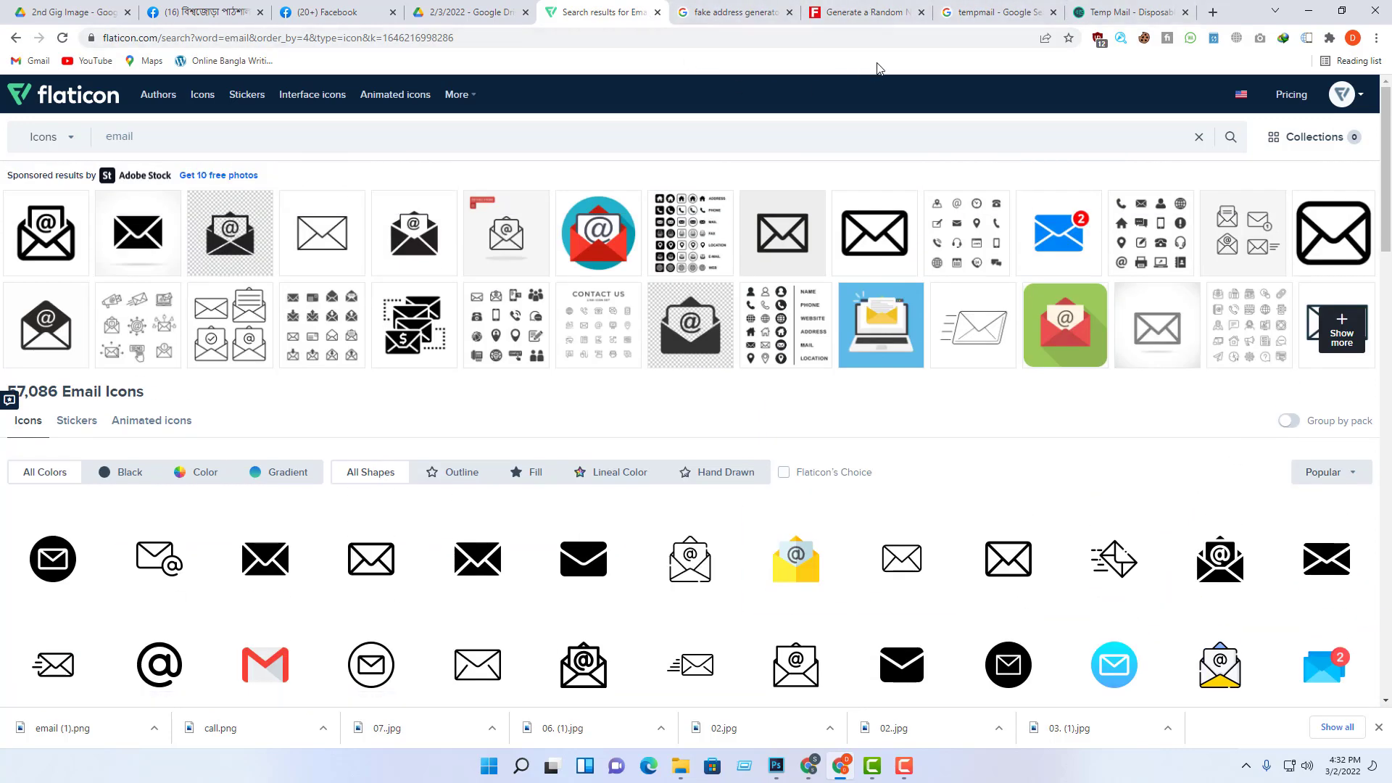
left_click(904, 769)
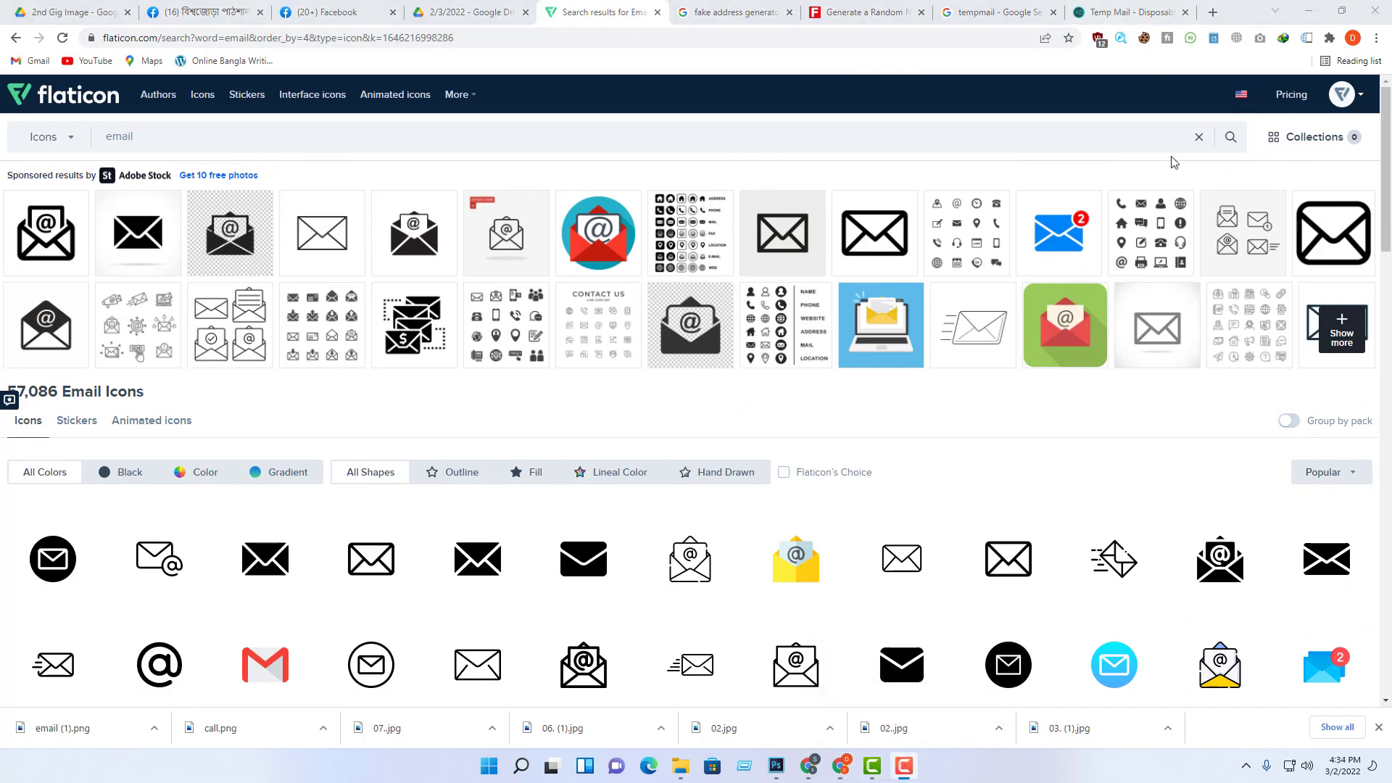
scroll(1205, 488, "down", 10)
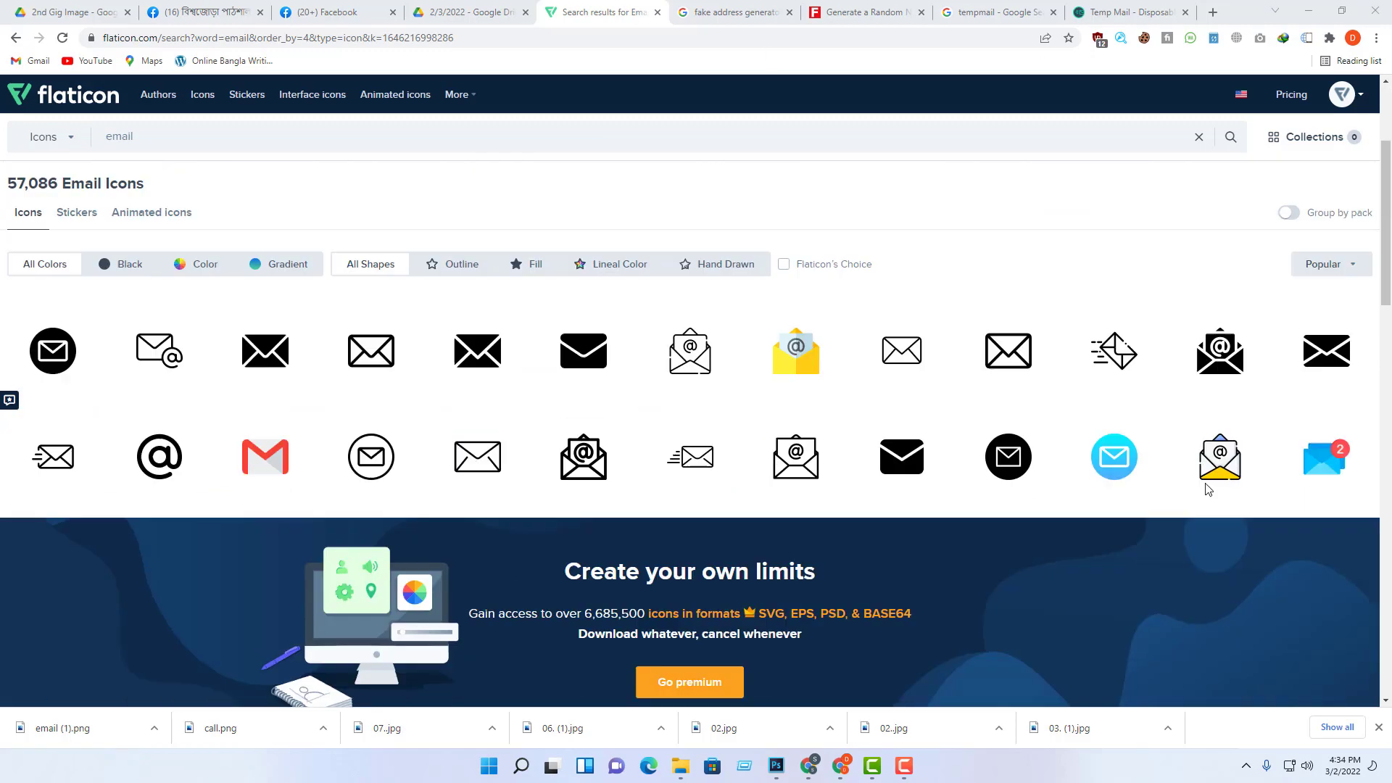
scroll(1233, 497, "up", 10)
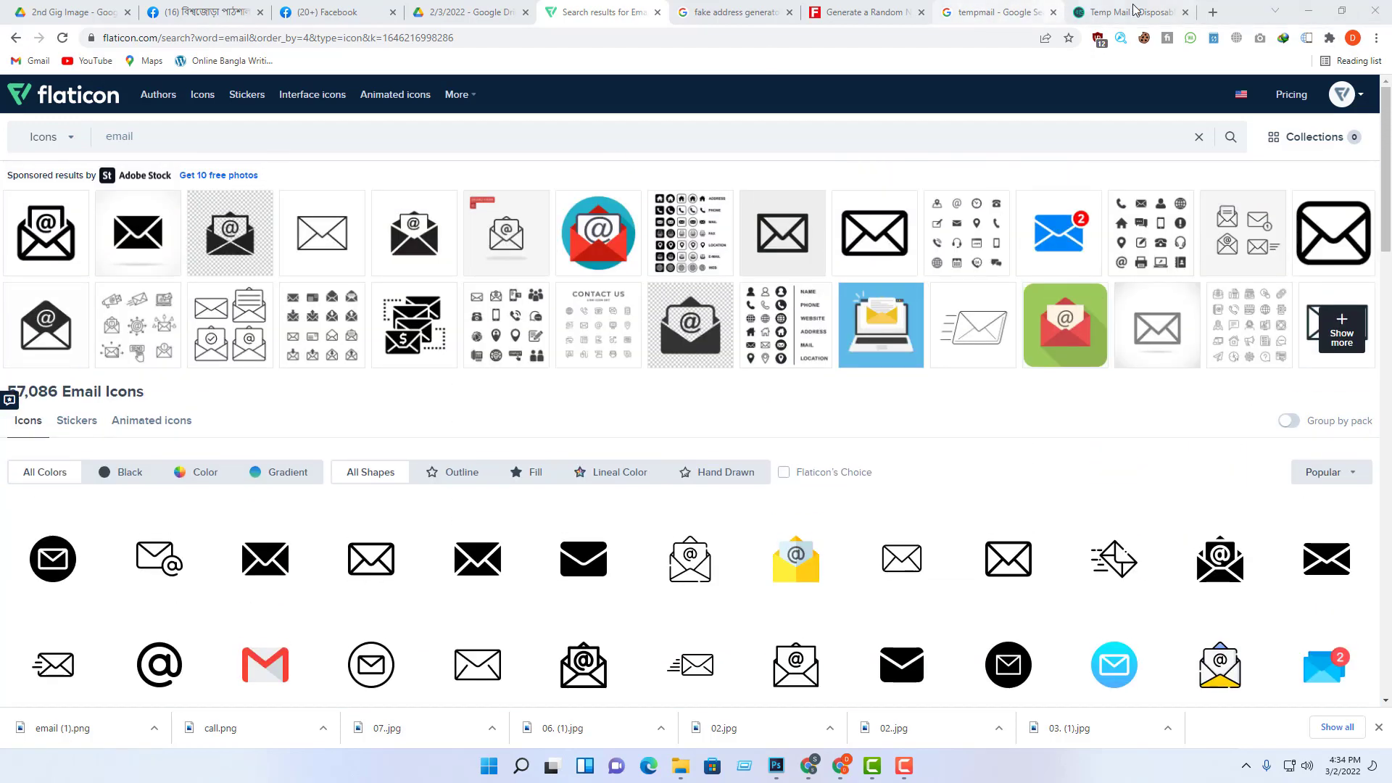
left_click(1185, 12)
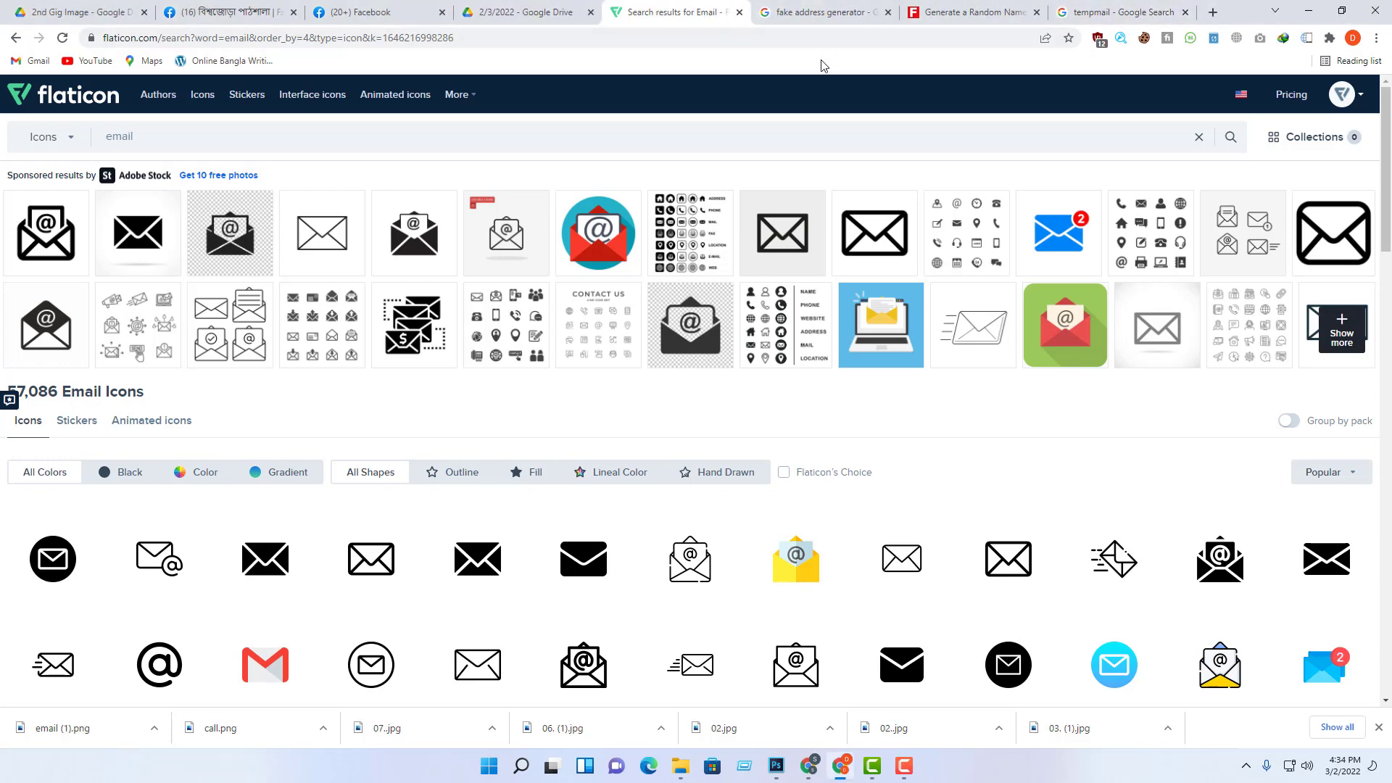
Step: Close the Flaticon, fake address generator and Fake Name Generator tabs, leaving the tempmail results
left_click(740, 12)
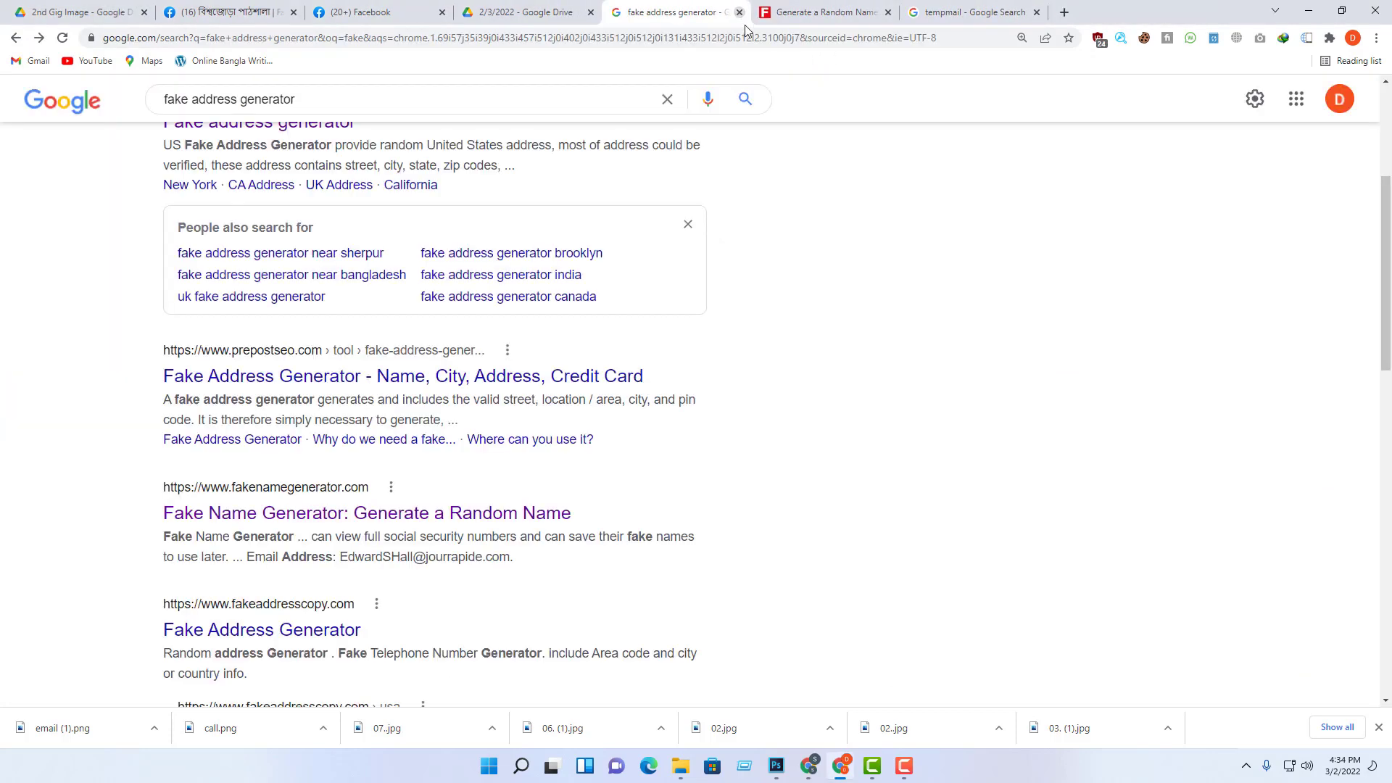
scroll(1035, 340, "up", 4)
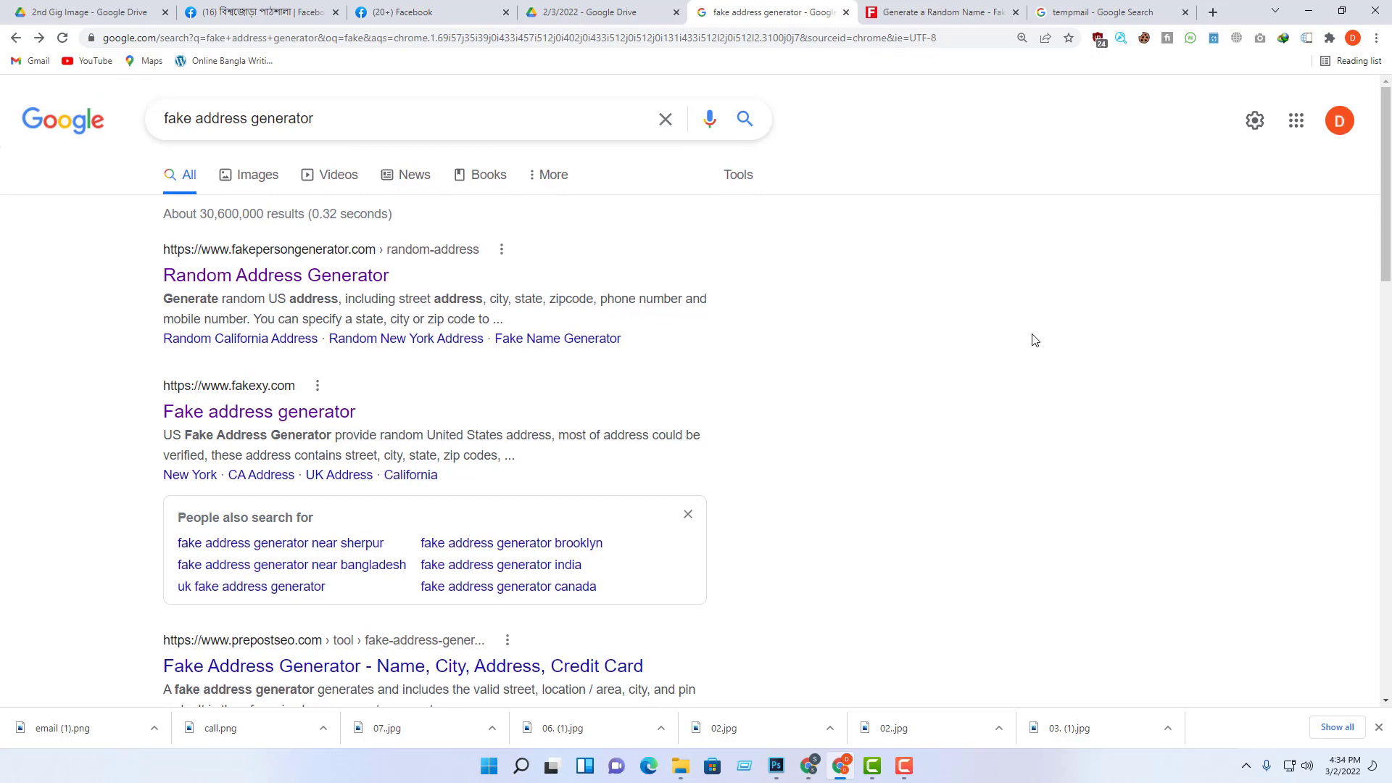
left_click(845, 12)
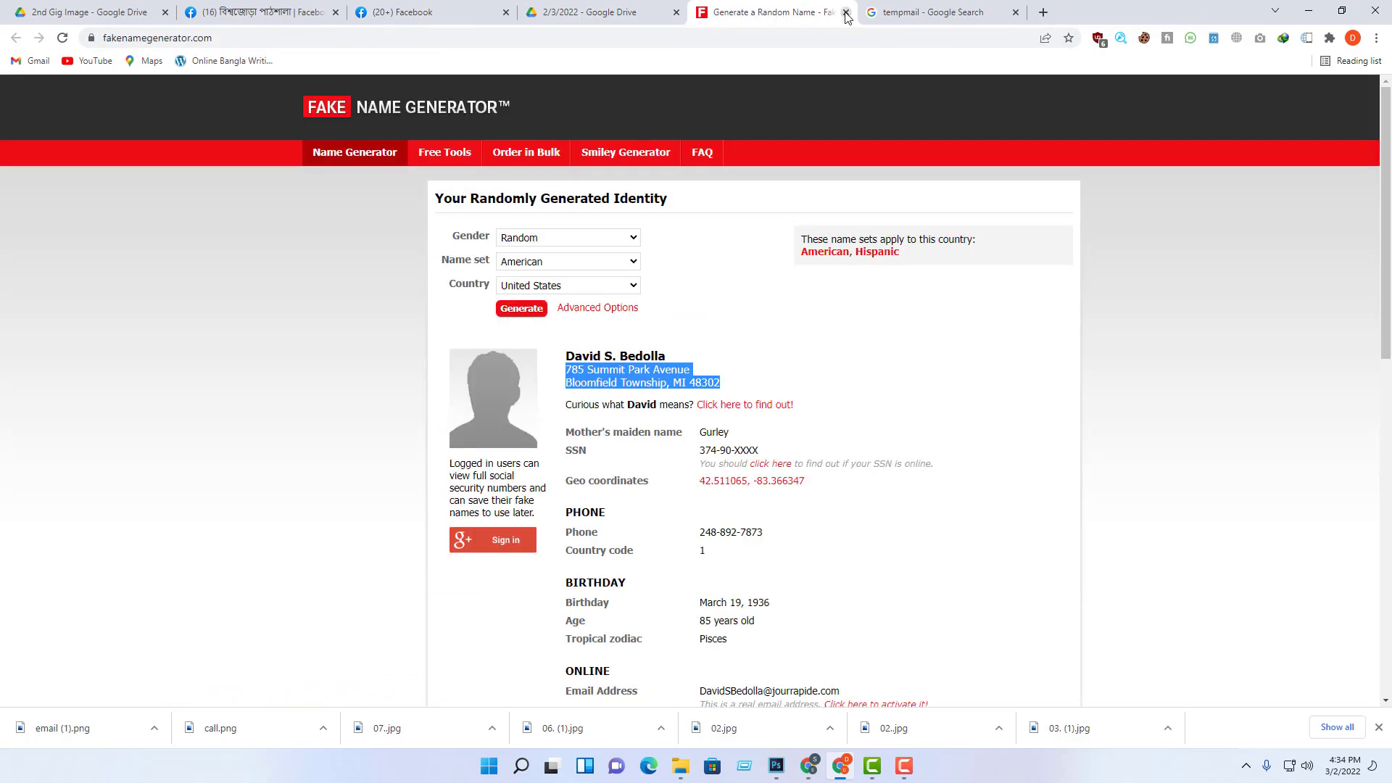
left_click(846, 13)
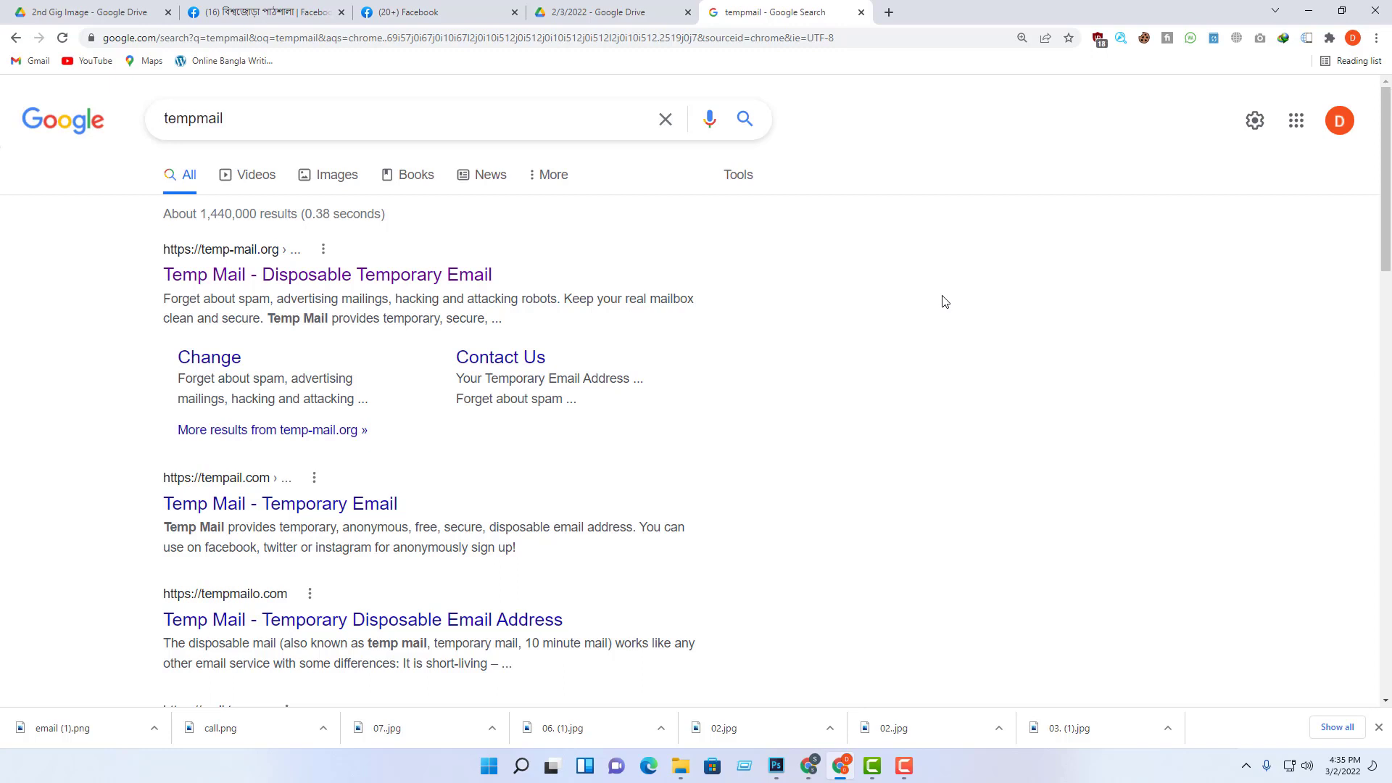
Step: Open a new Chrome tab on the Google start page
left_click(889, 12)
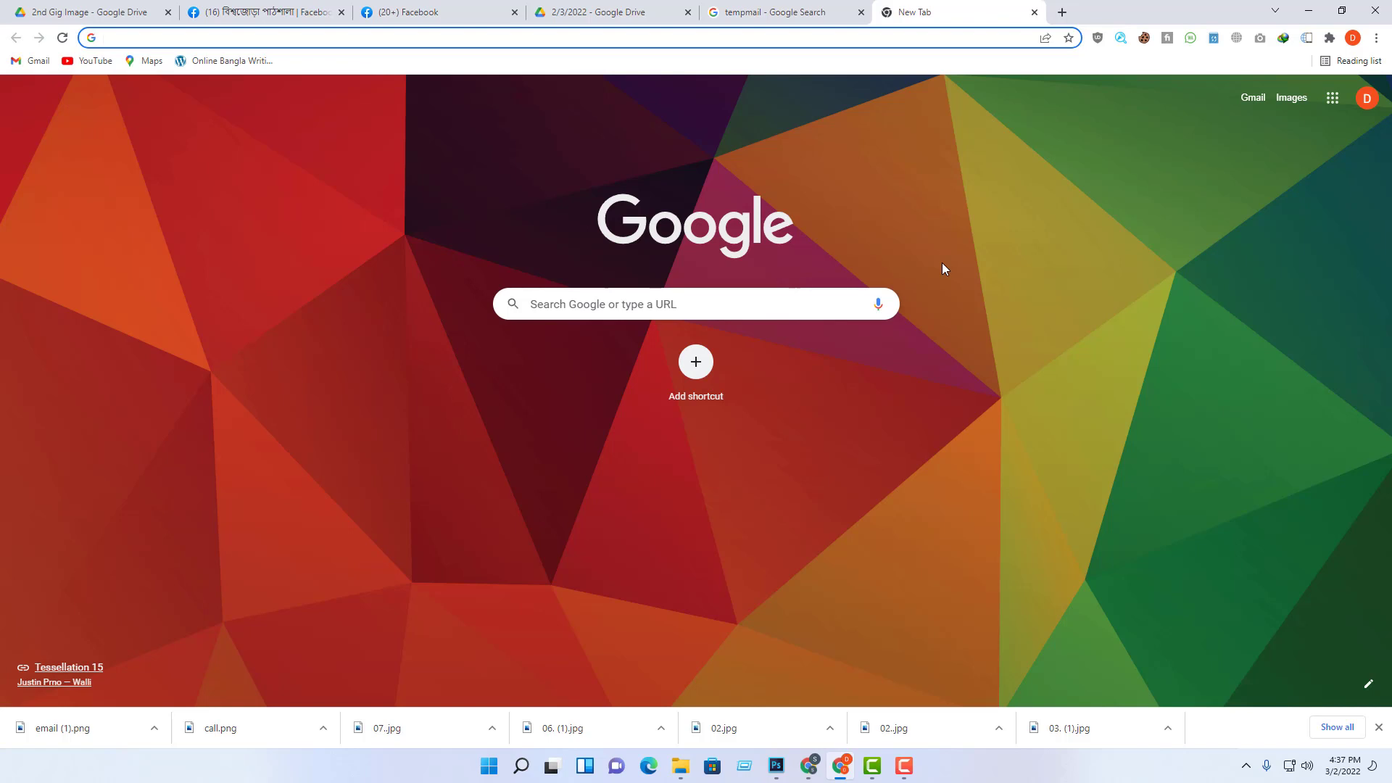
Step: Search Google for 'adobe color wheel'
left_click(636, 42)
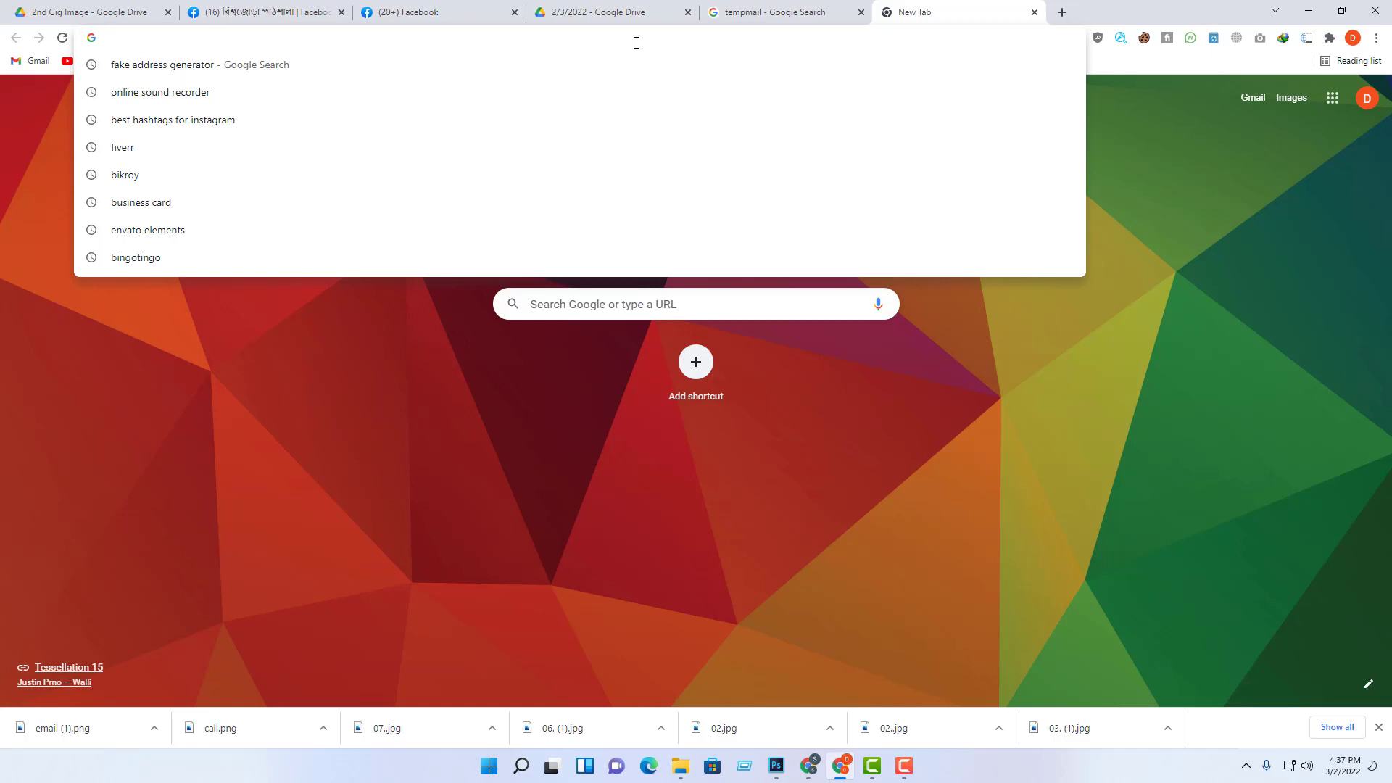
type("w")
key("BackSpace")
key("BackSpace")
type("aa")
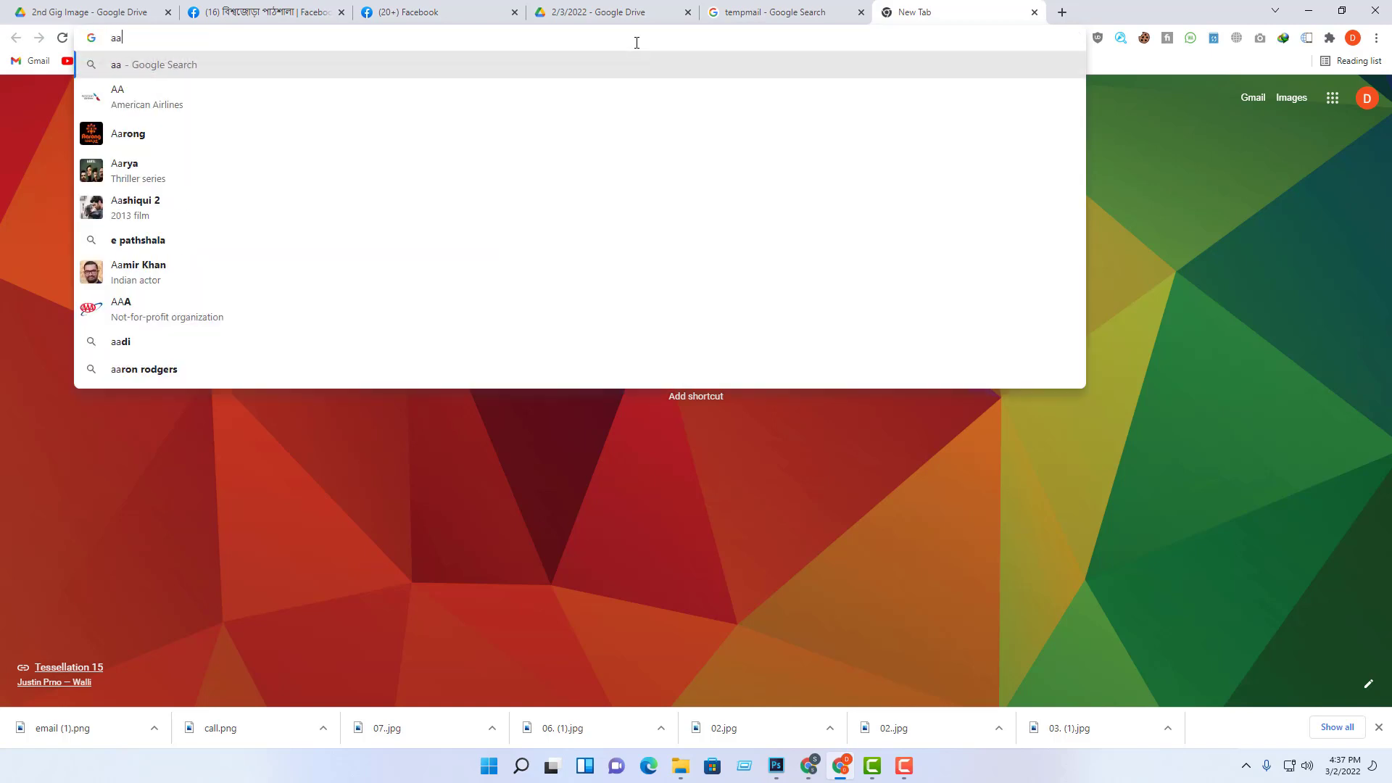
key("BackSpace")
key("BackSpace")
type("adobe coo")
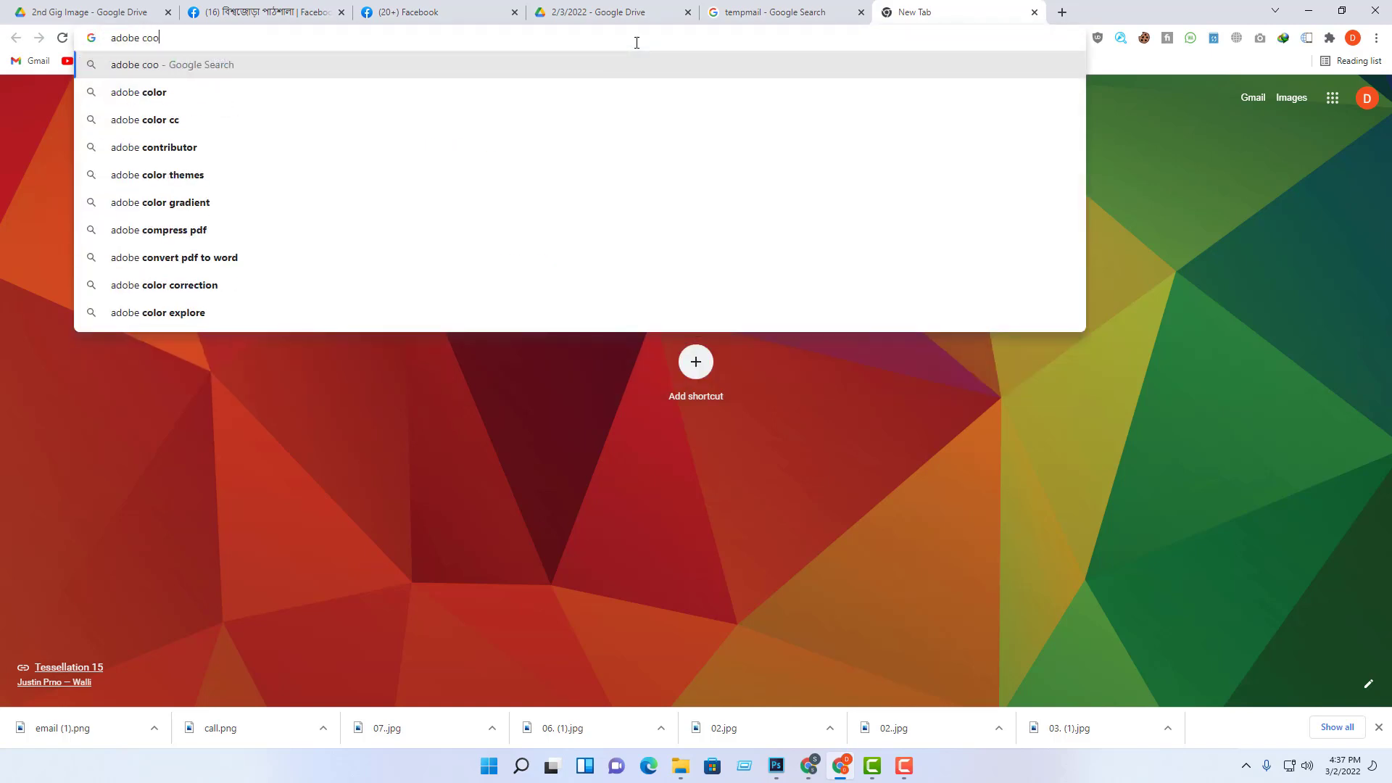
key("BackSpace")
type("lor w")
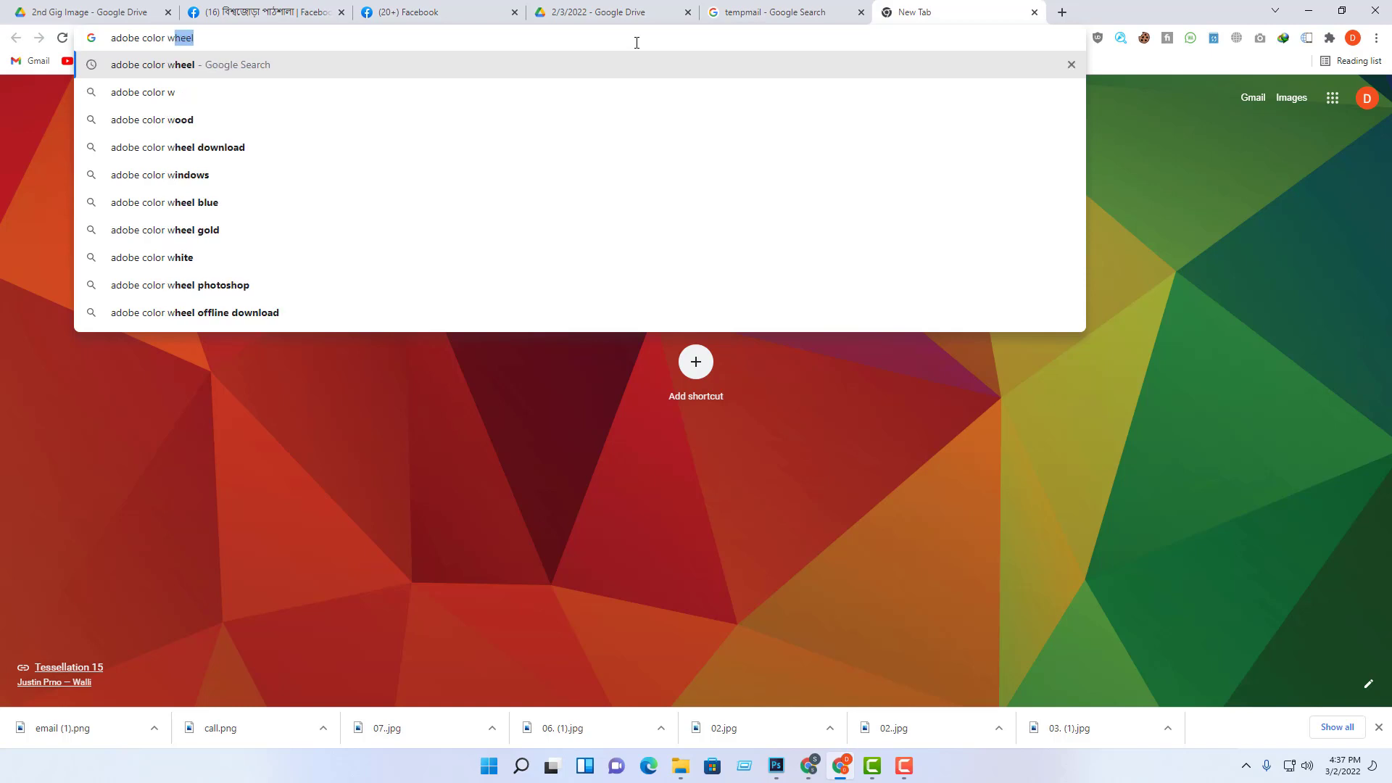
type("heel]")
key("BackSpace")
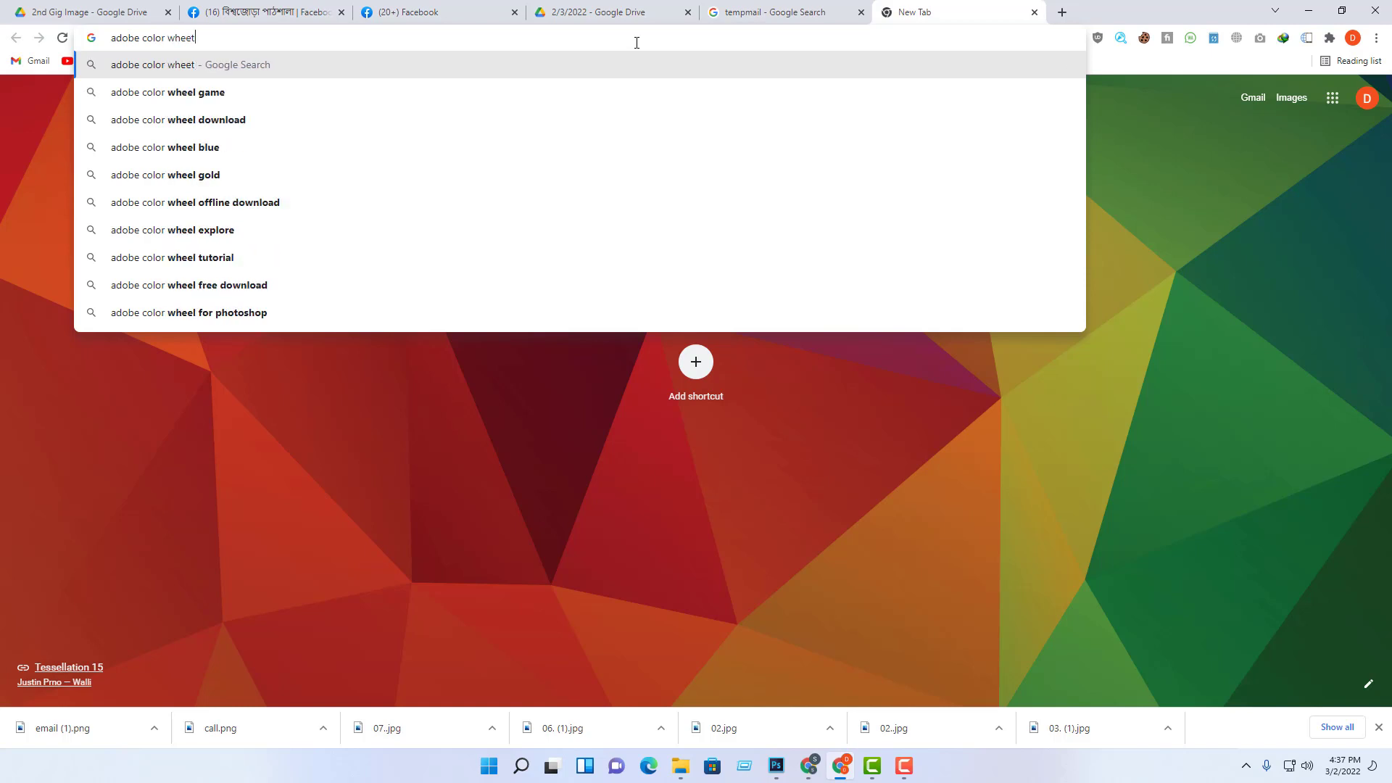
key("Return")
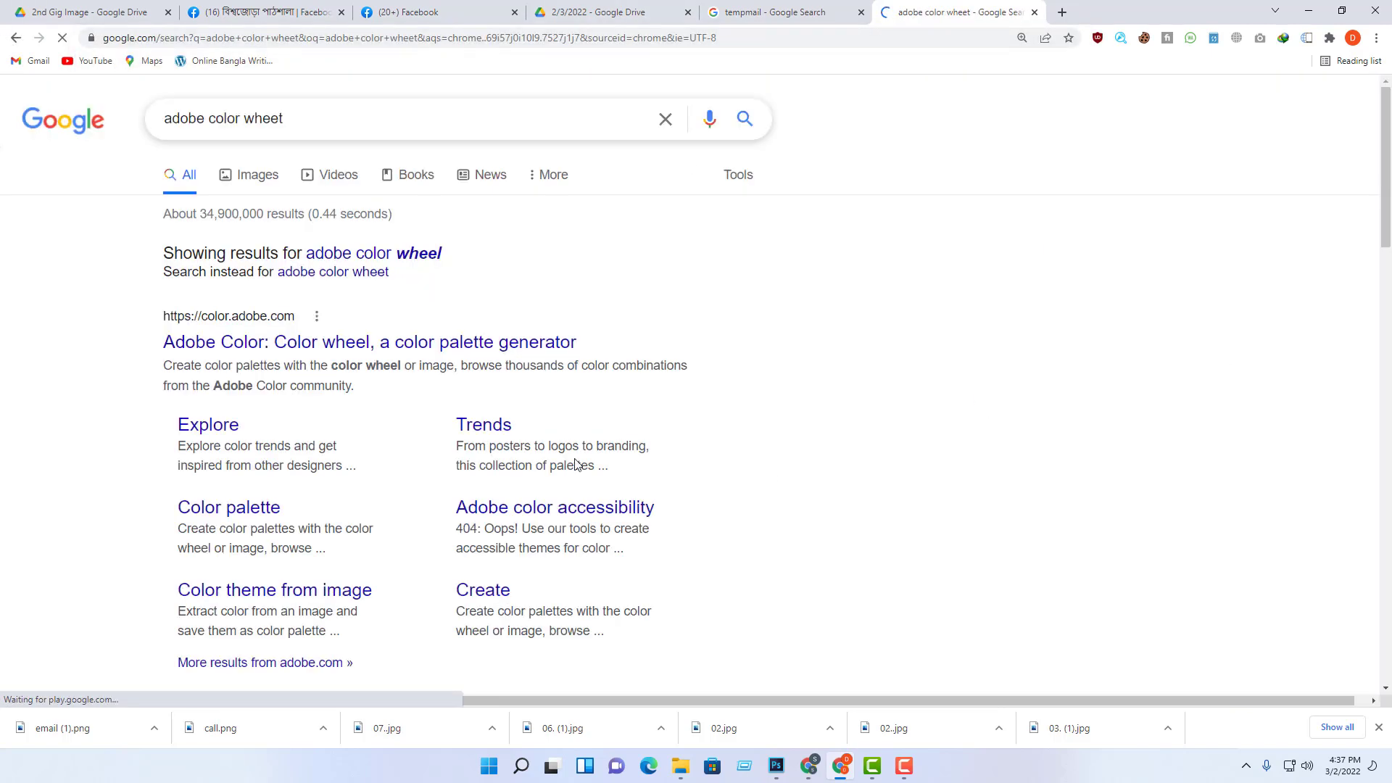
Step: Open the Adobe Color result (color.adobe.com) in a new tab and switch to it
right_click(313, 344)
left_click(377, 354)
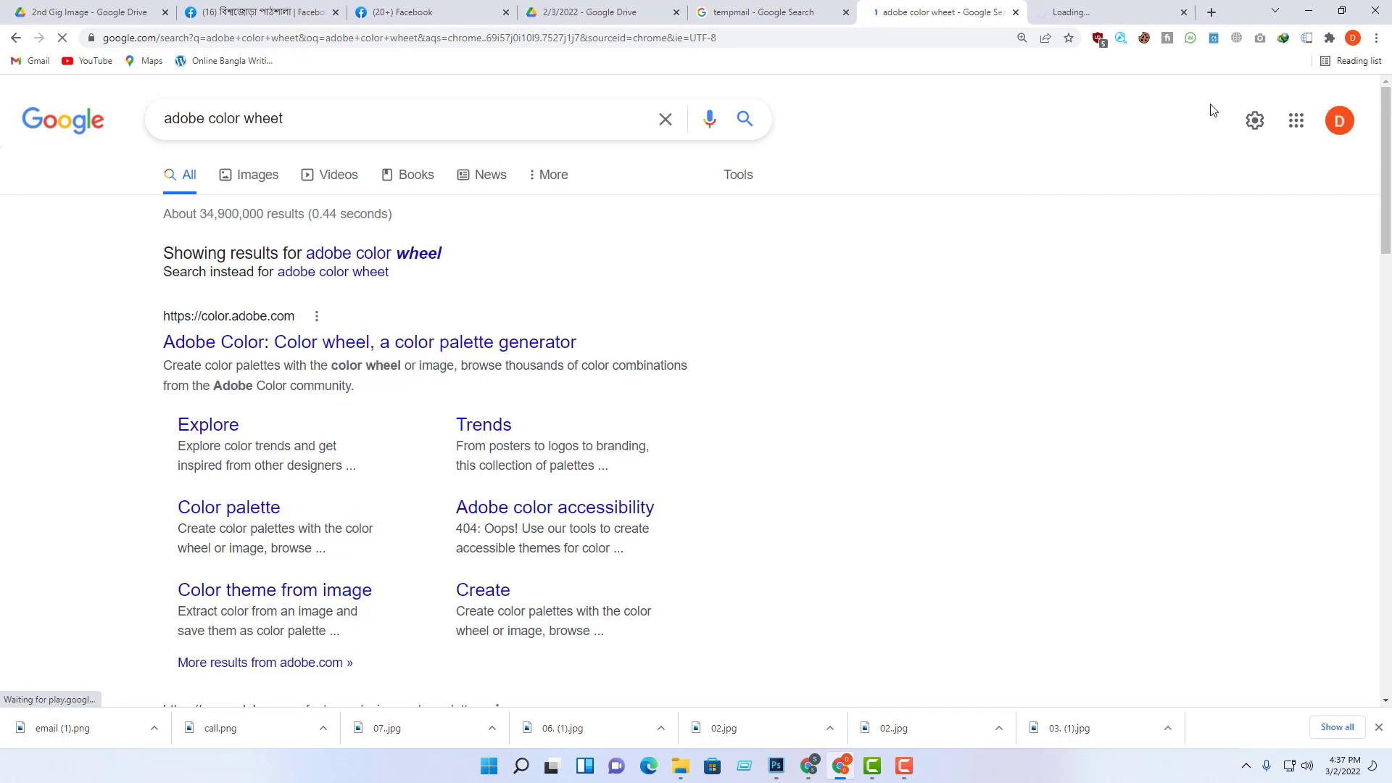
left_click(1094, 12)
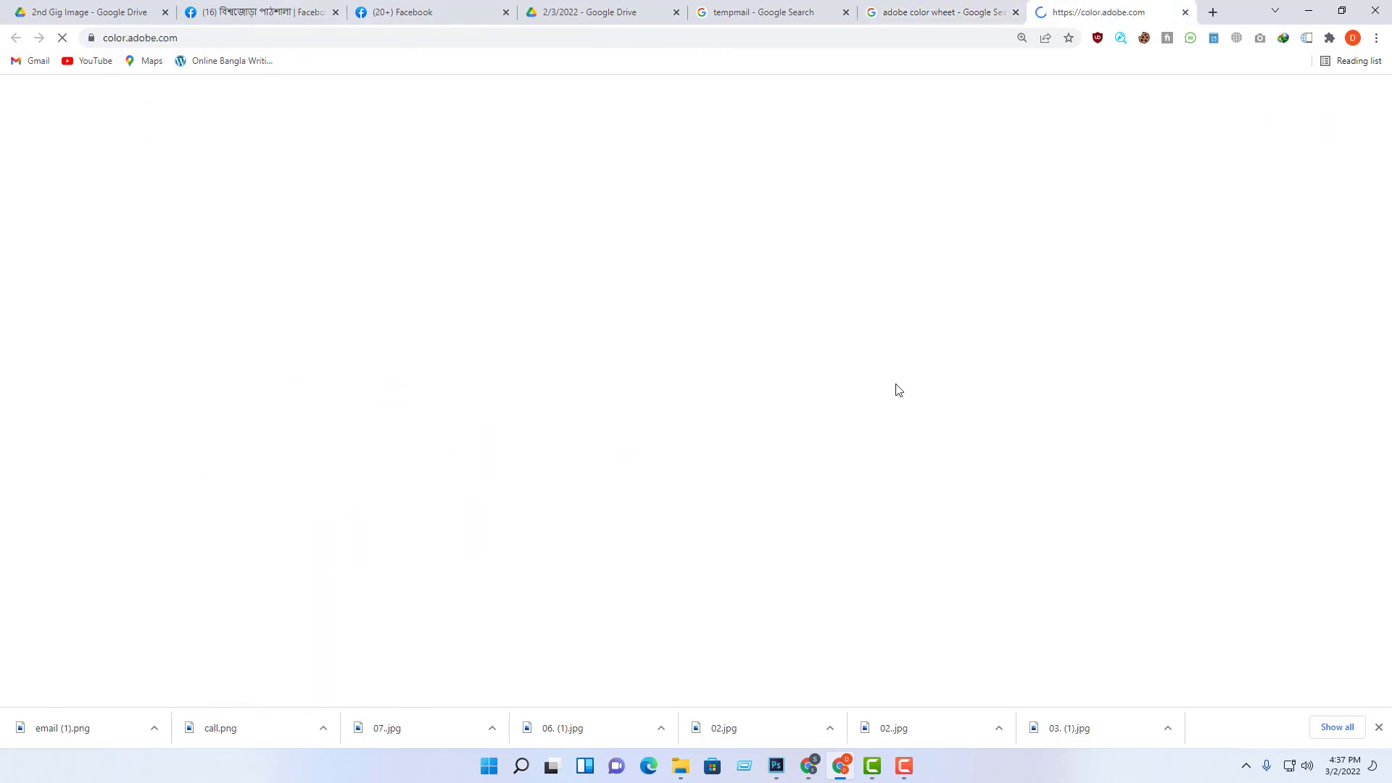